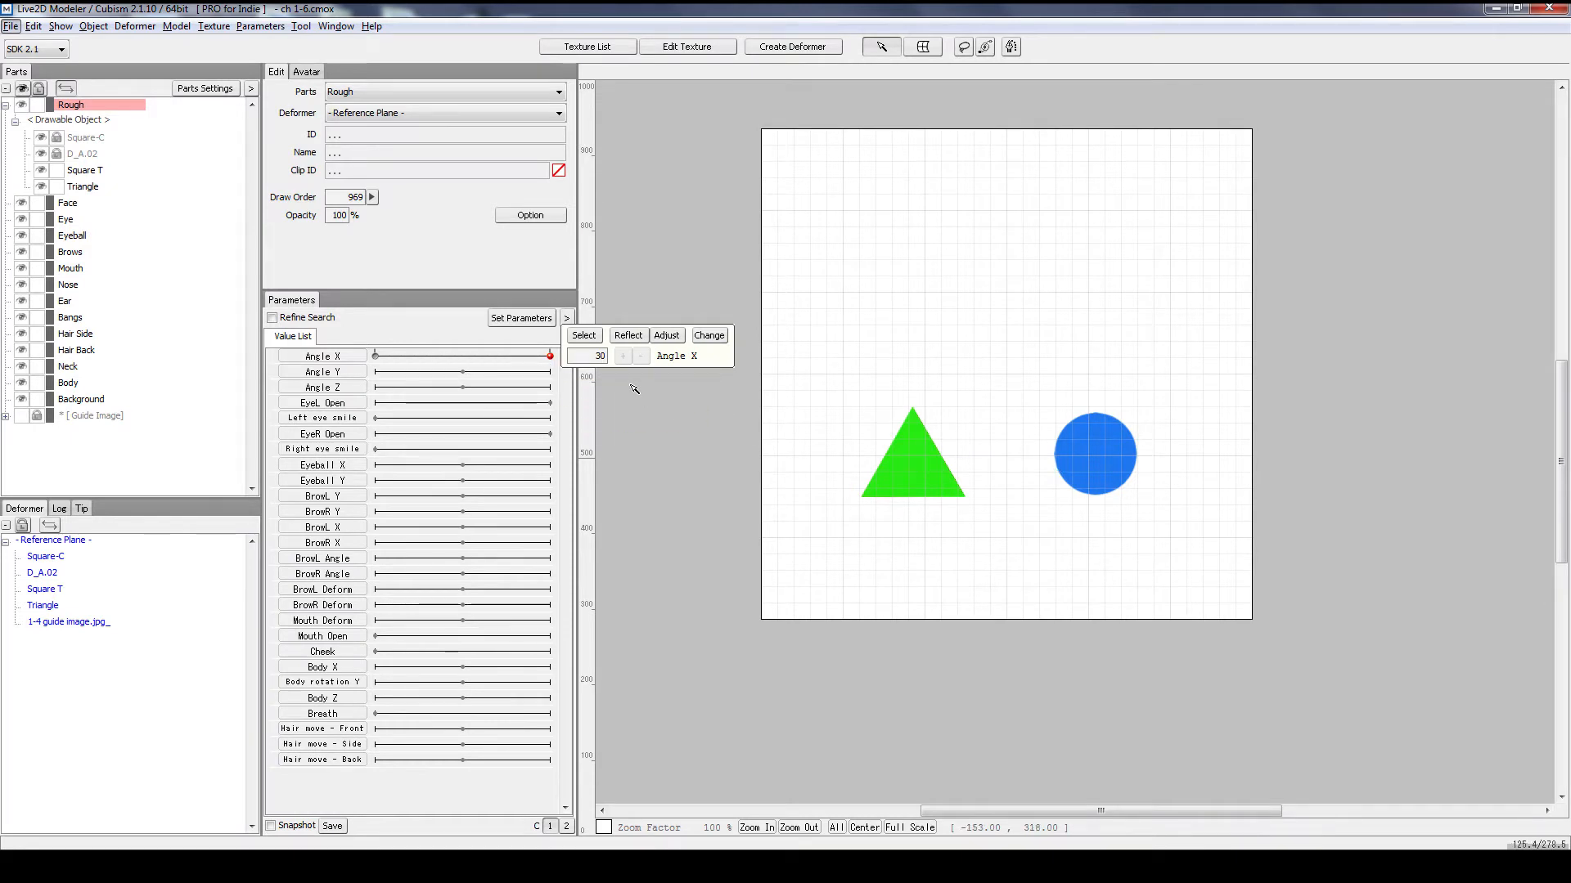
# Step: Sweep the Angle X parameter between 30 and -30 to preview the model's shape transformation
pyautogui.moveTo(540, 363)
pyautogui.mouseDown()
pyautogui.moveTo(358, 356)
pyautogui.moveTo(588, 363)
pyautogui.moveTo(396, 357)
pyautogui.moveTo(332, 318)
pyautogui.moveTo(420, 316)
pyautogui.moveTo(301, 321)
pyautogui.mouseUp()
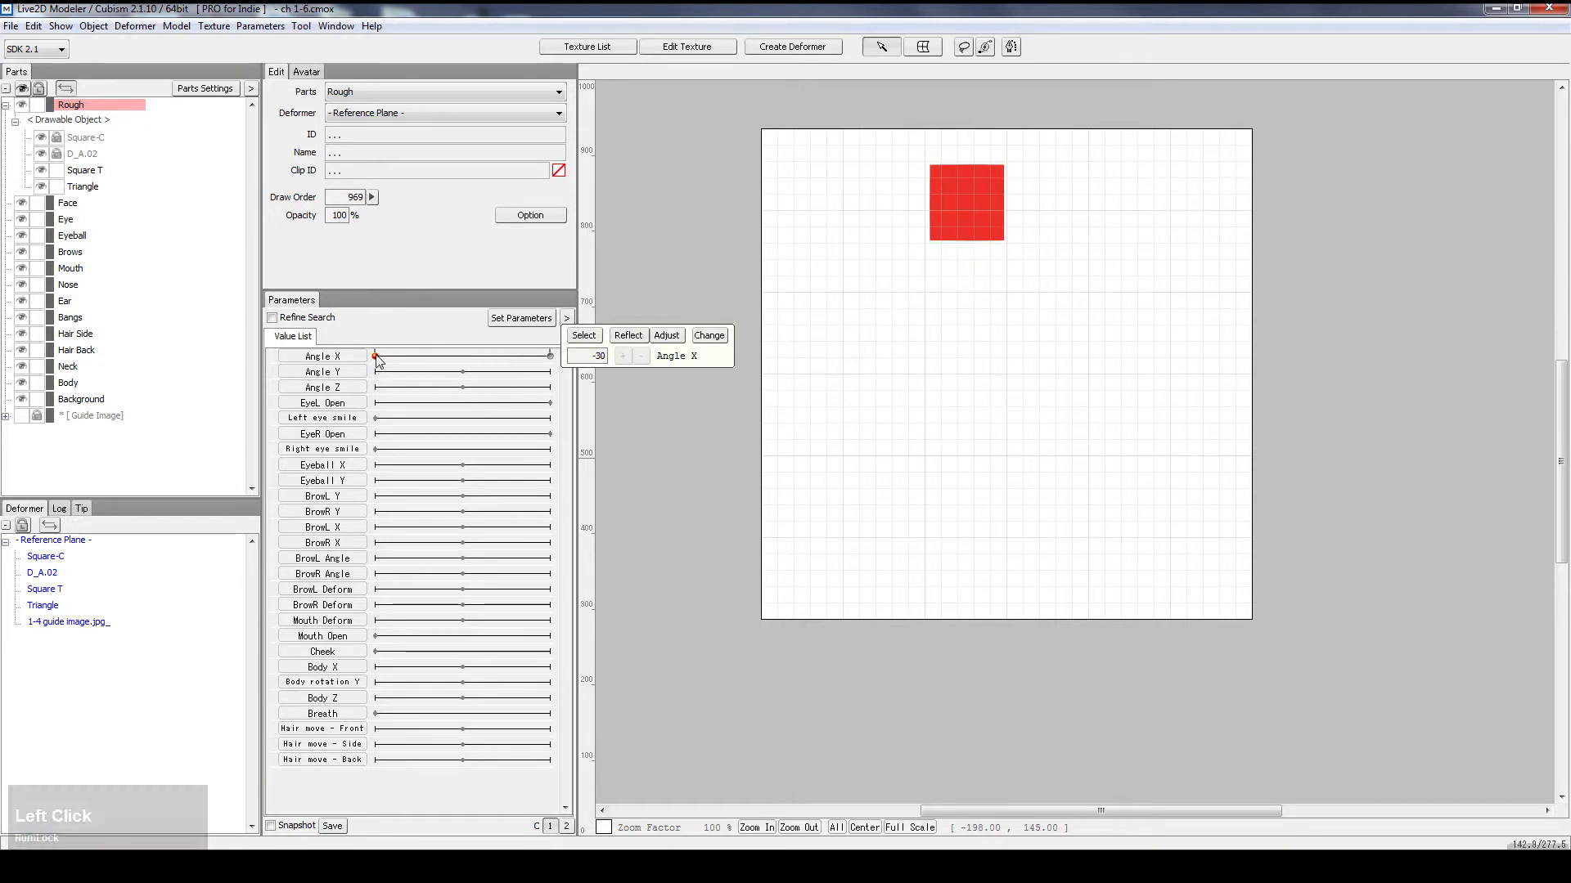
pyautogui.moveTo(377, 357); pyautogui.dragTo(198, 410)
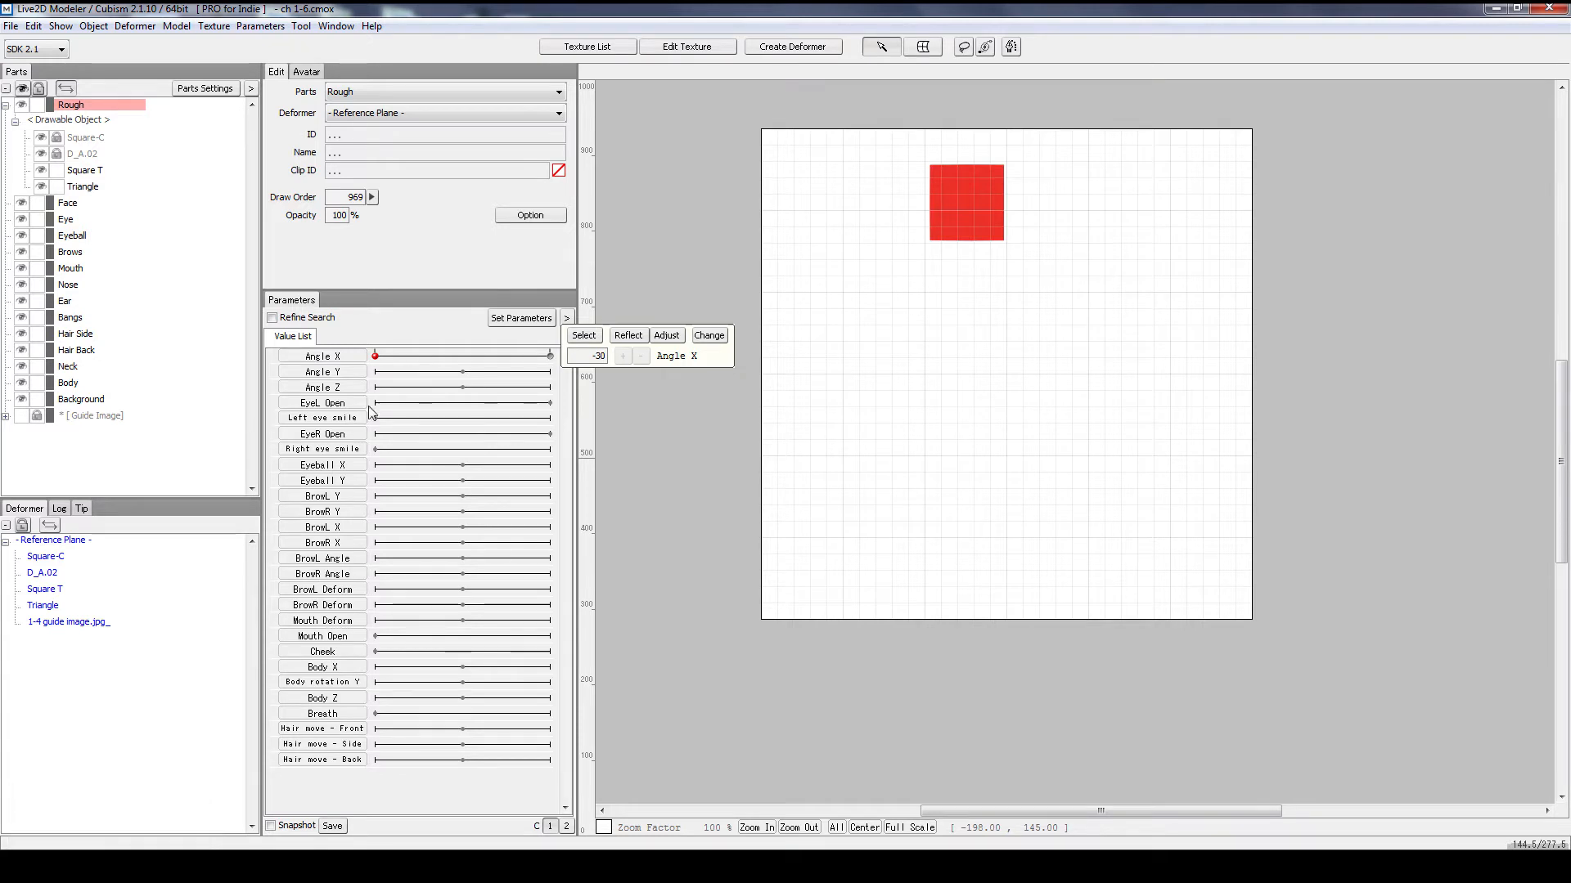
# Step: Check the project files in the ch 1 - 6 folder in the file explorer and open the ch 1-5.cmox model
pyautogui.click(508, 867)
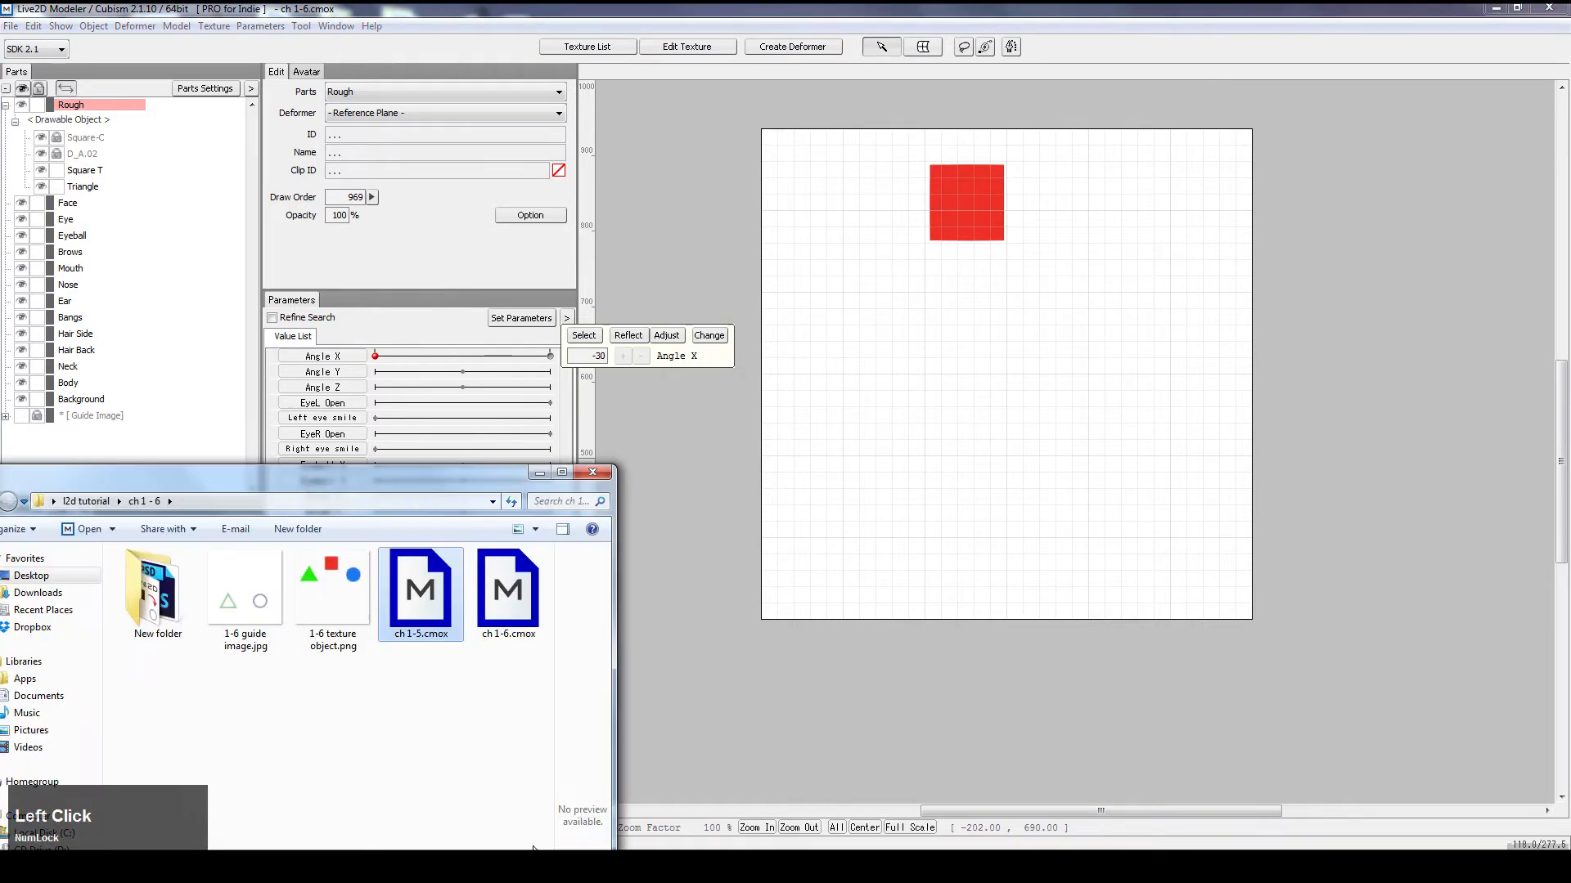
pyautogui.moveTo(391, 479); pyautogui.dragTo(323, 441)
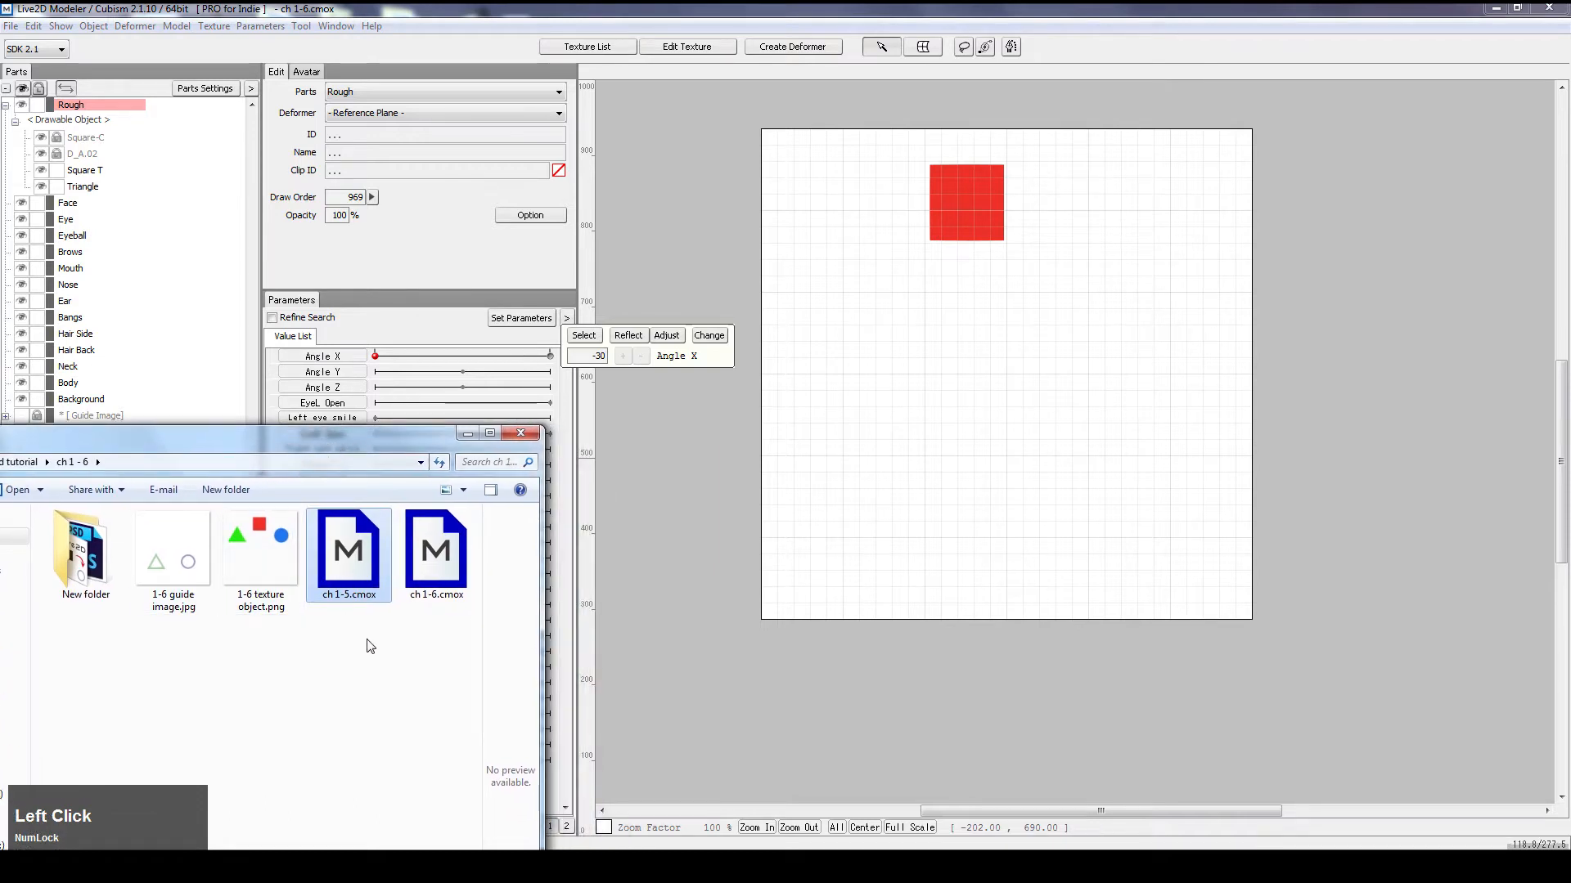
pyautogui.click(331, 623)
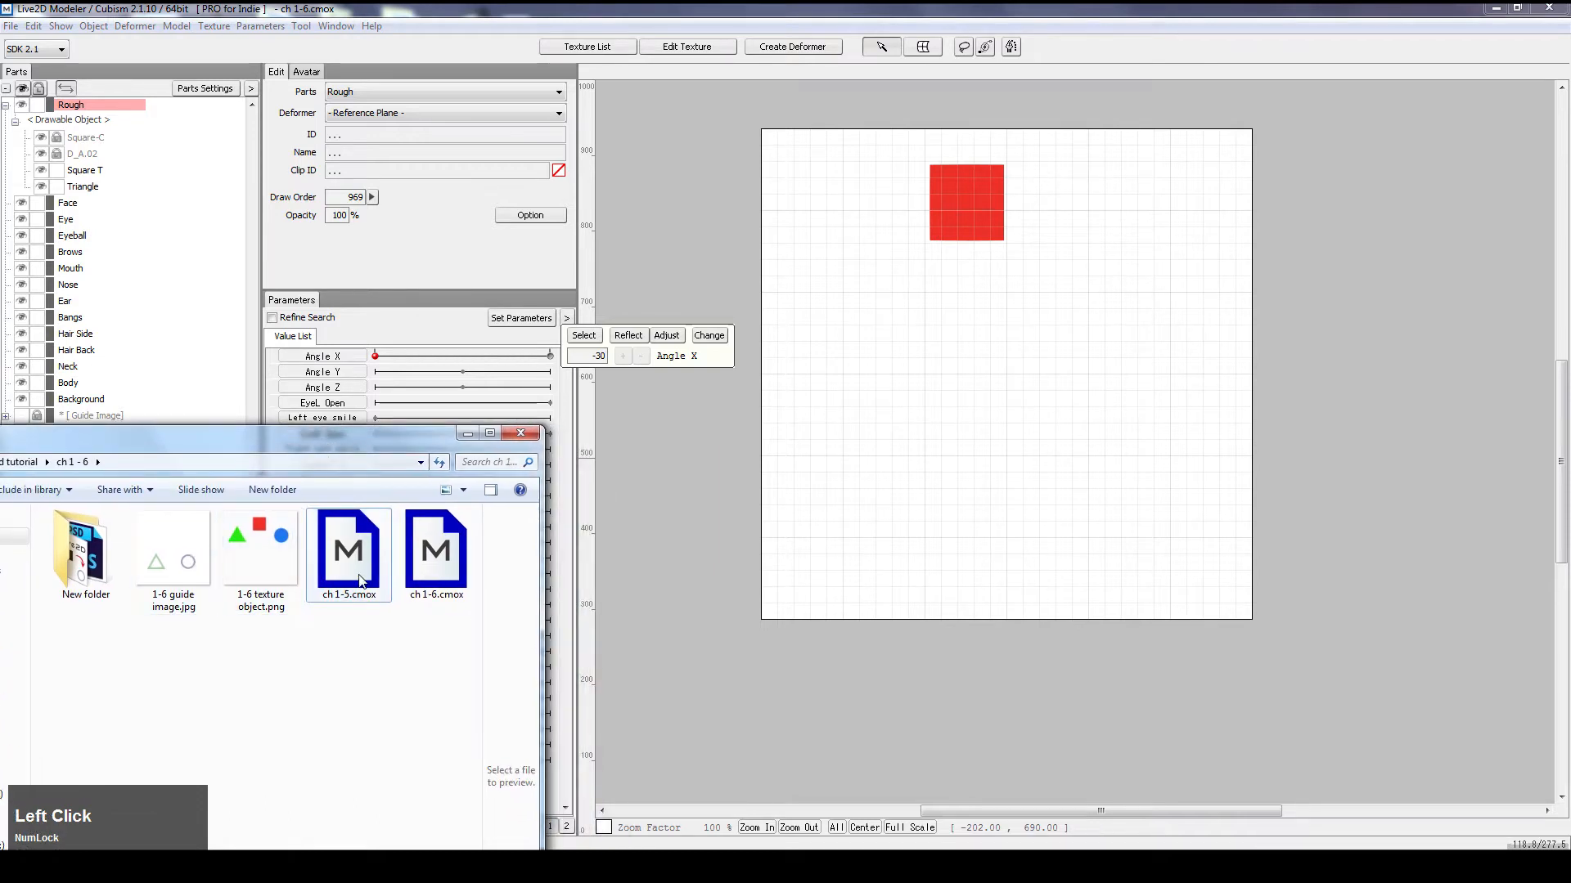
pyautogui.click(356, 583)
pyautogui.click(353, 642)
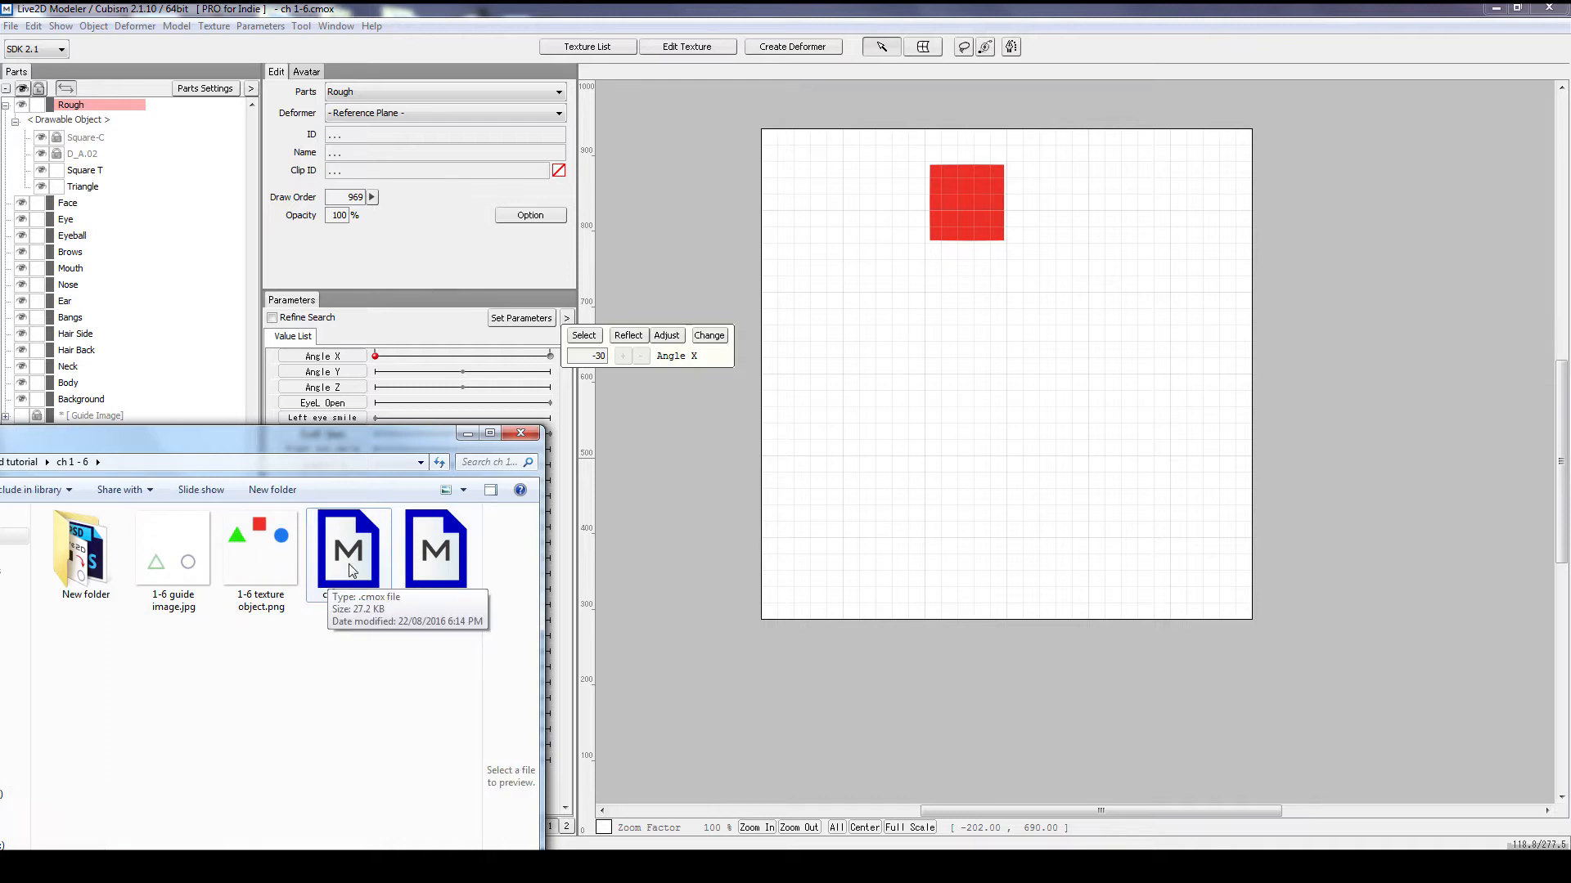
pyautogui.click(954, 155)
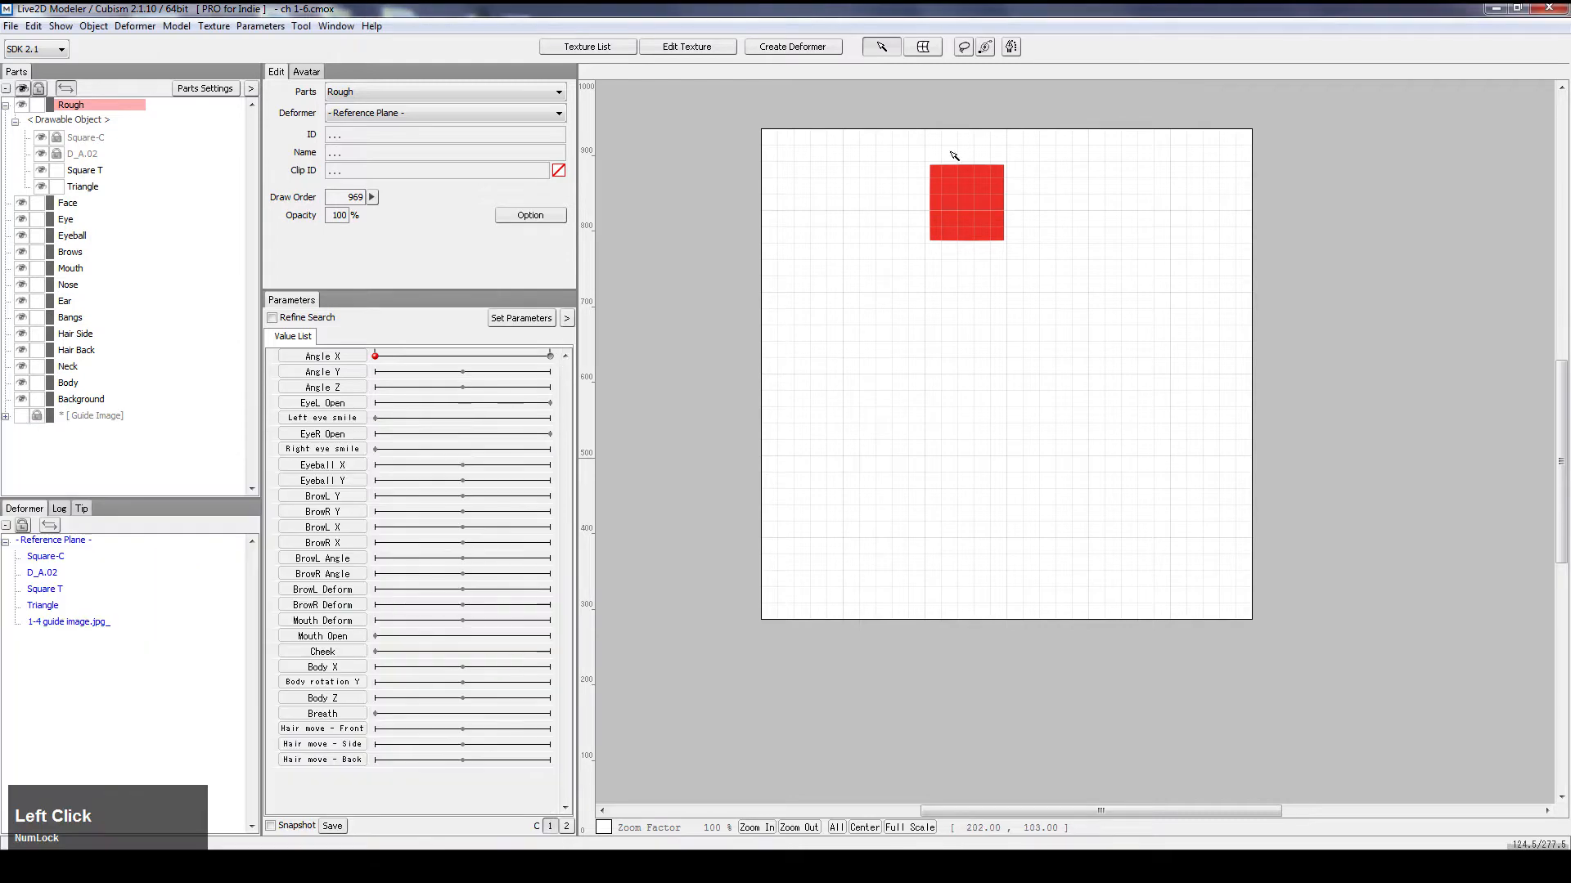
pyautogui.click(12, 25)
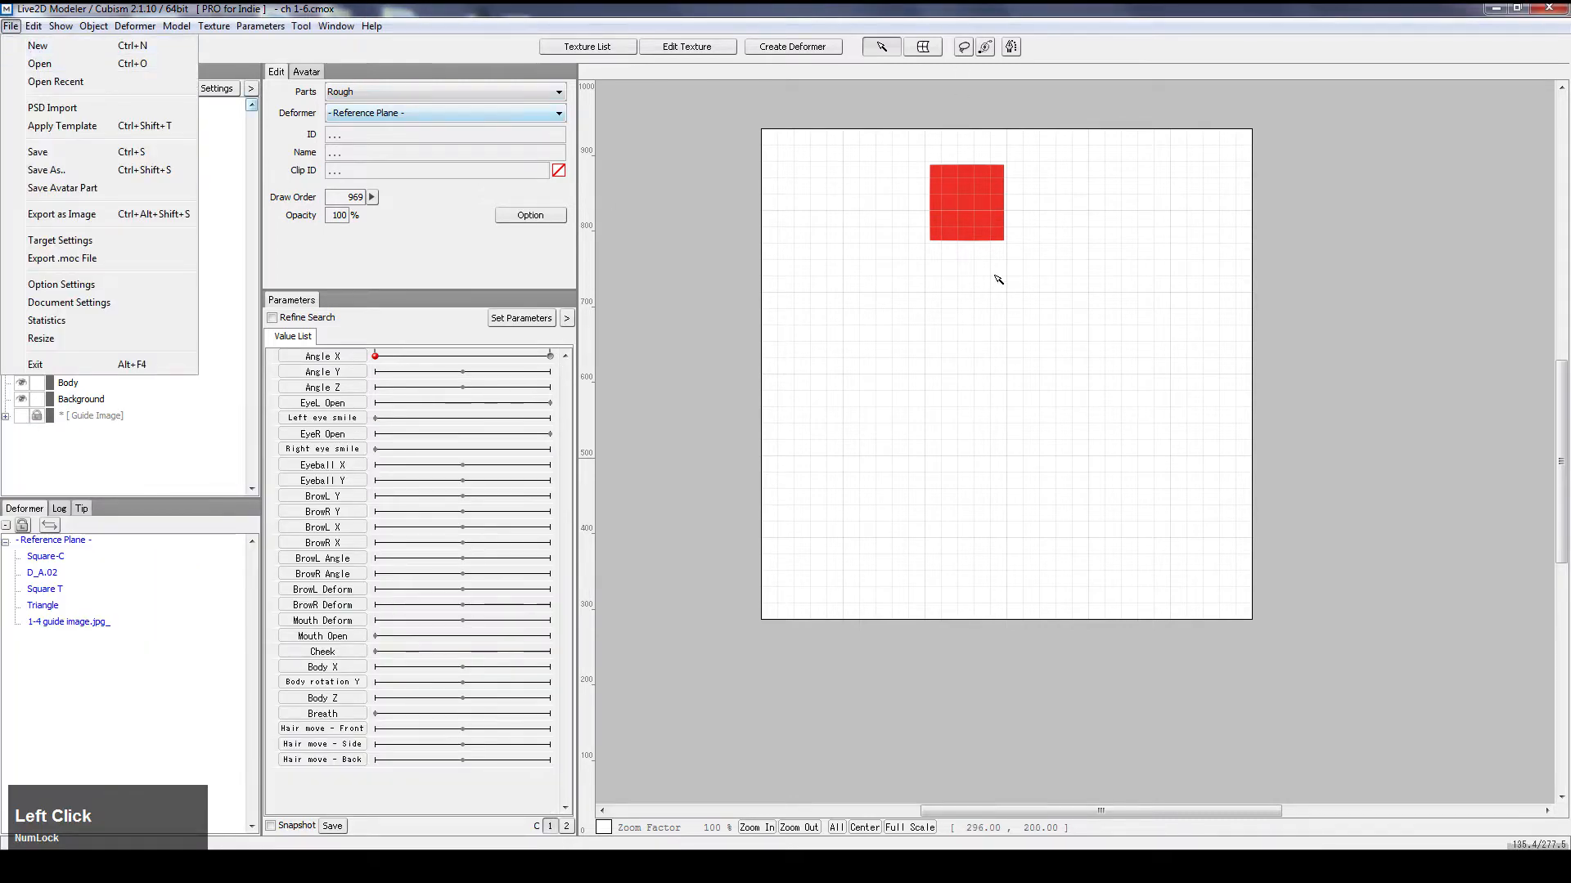
pyautogui.click(39, 63)
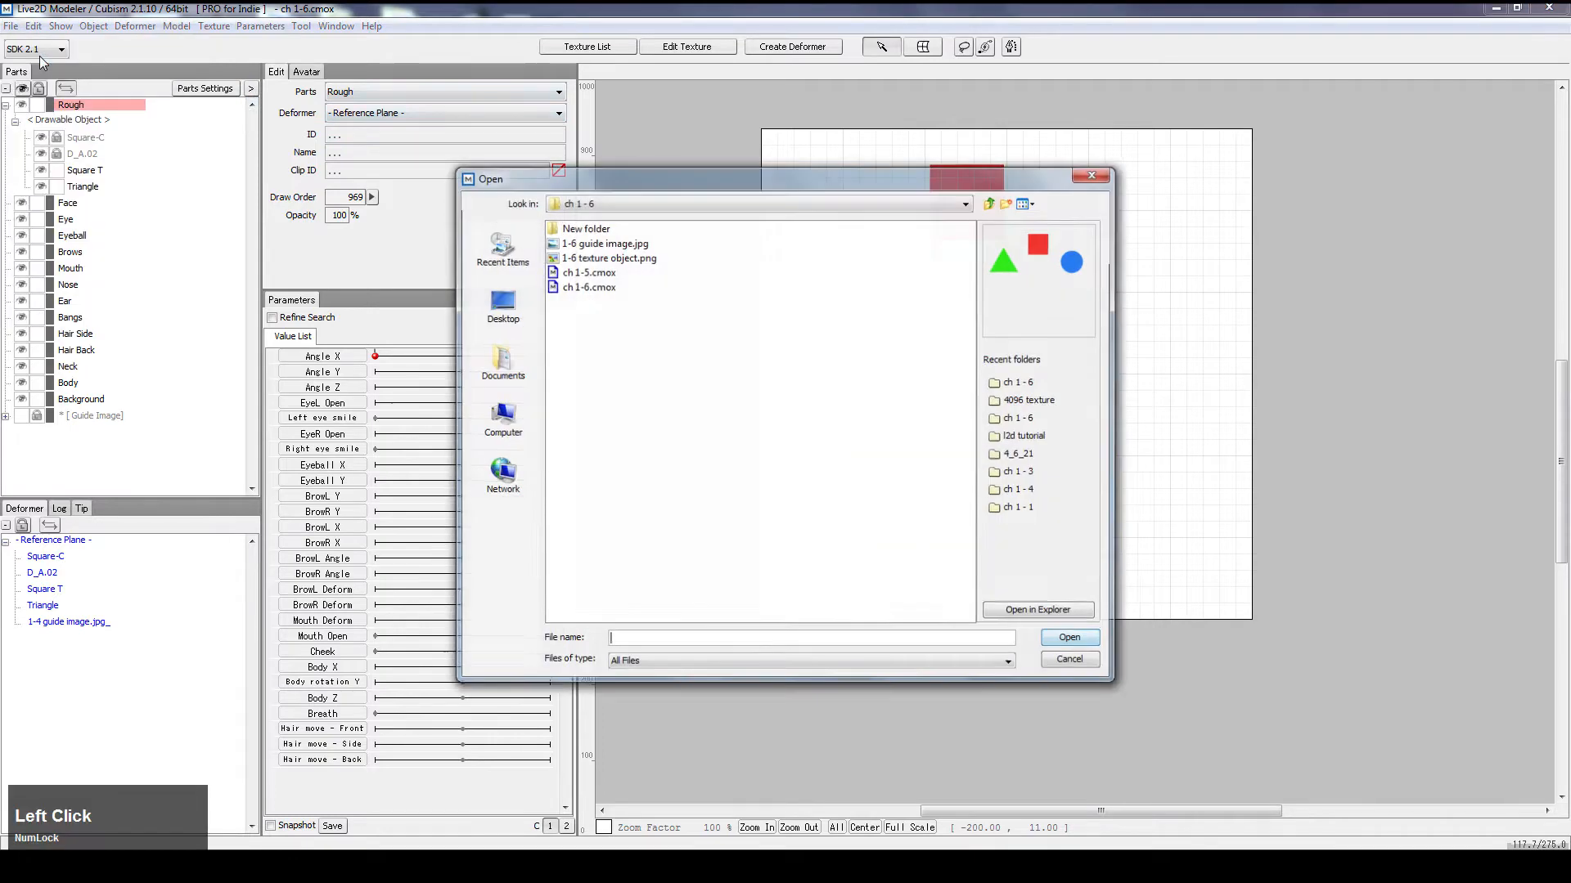
pyautogui.click(587, 272)
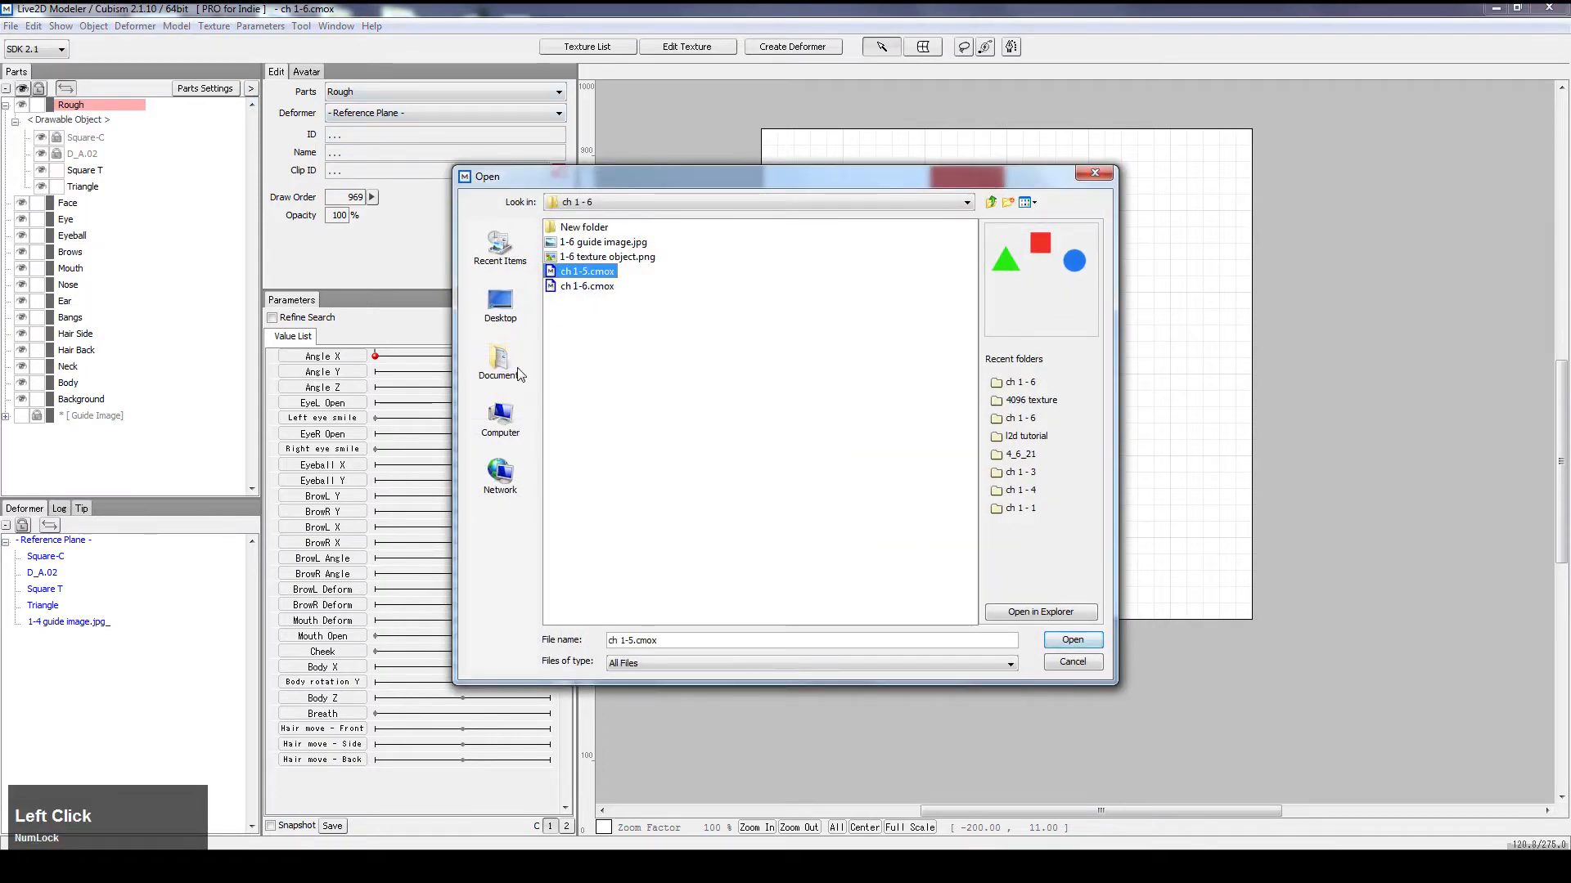
pyautogui.click(1065, 640)
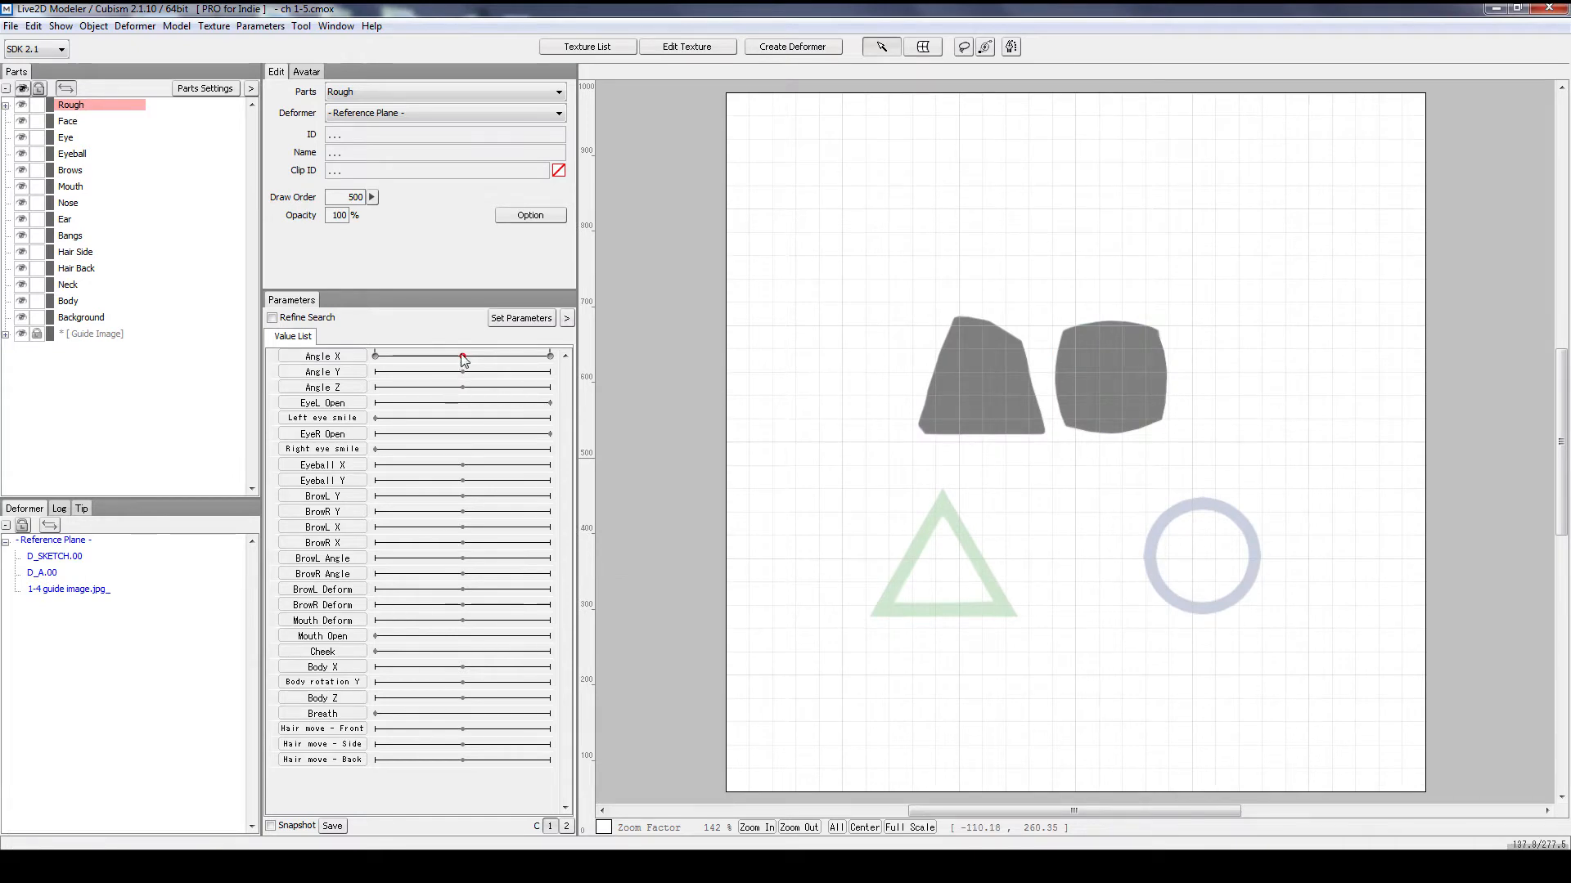
# Step: Move the Angle X parameter from 0 down to -30 to preview how the square deforms
pyautogui.moveTo(464, 360)
pyautogui.mouseDown()
pyautogui.moveTo(396, 357)
pyautogui.moveTo(596, 393)
pyautogui.moveTo(374, 360)
pyautogui.moveTo(491, 380)
pyautogui.moveTo(460, 378)
pyautogui.moveTo(466, 359)
pyautogui.mouseUp()
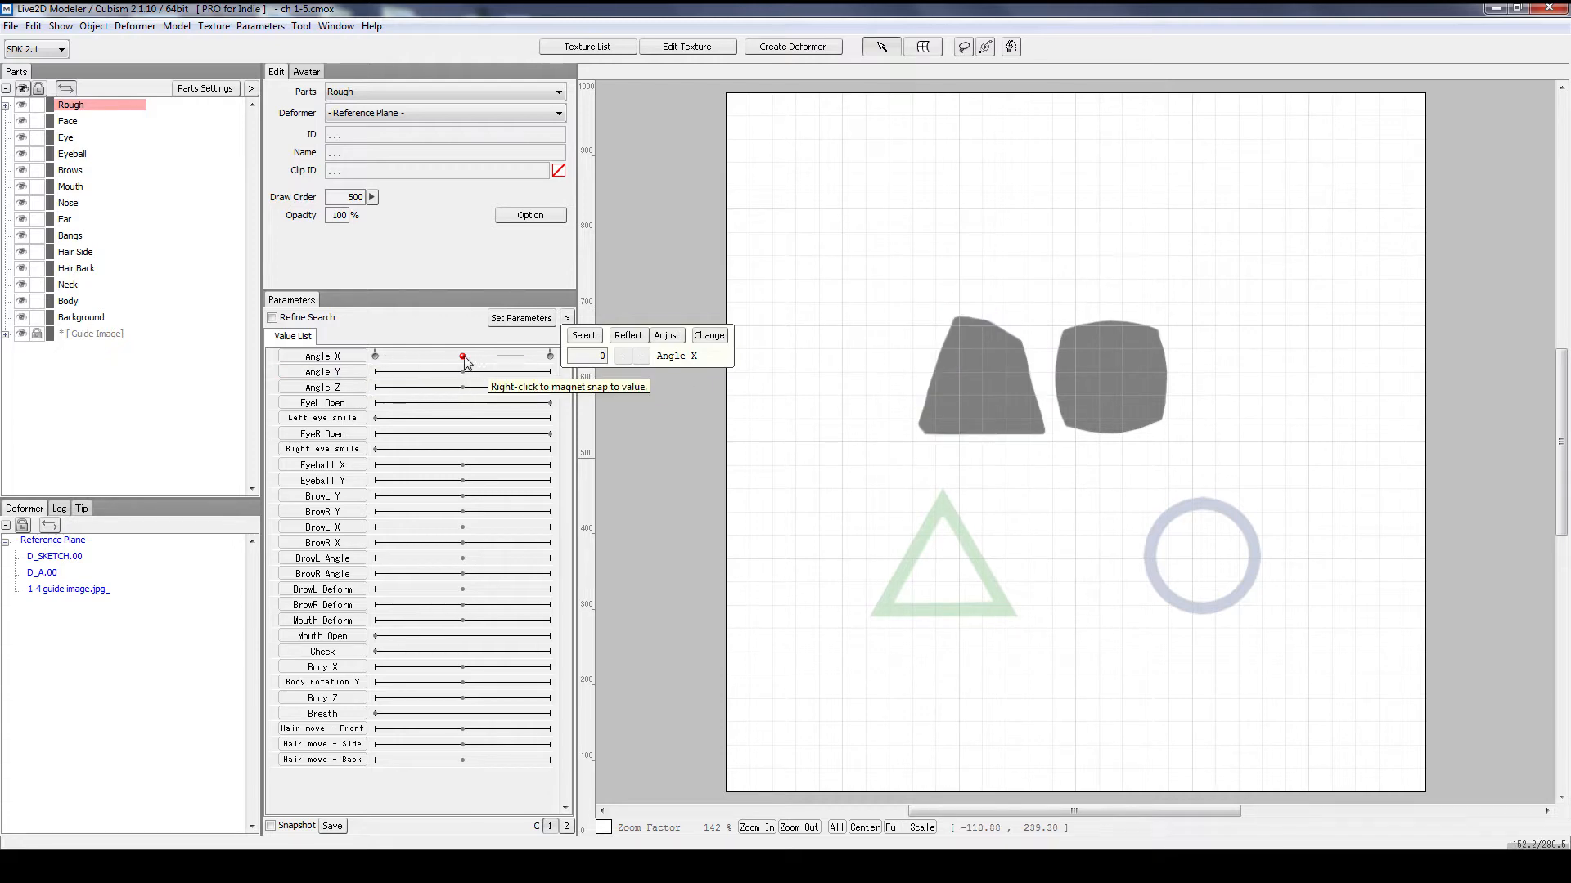
pyautogui.moveTo(464, 362); pyautogui.dragTo(416, 360)
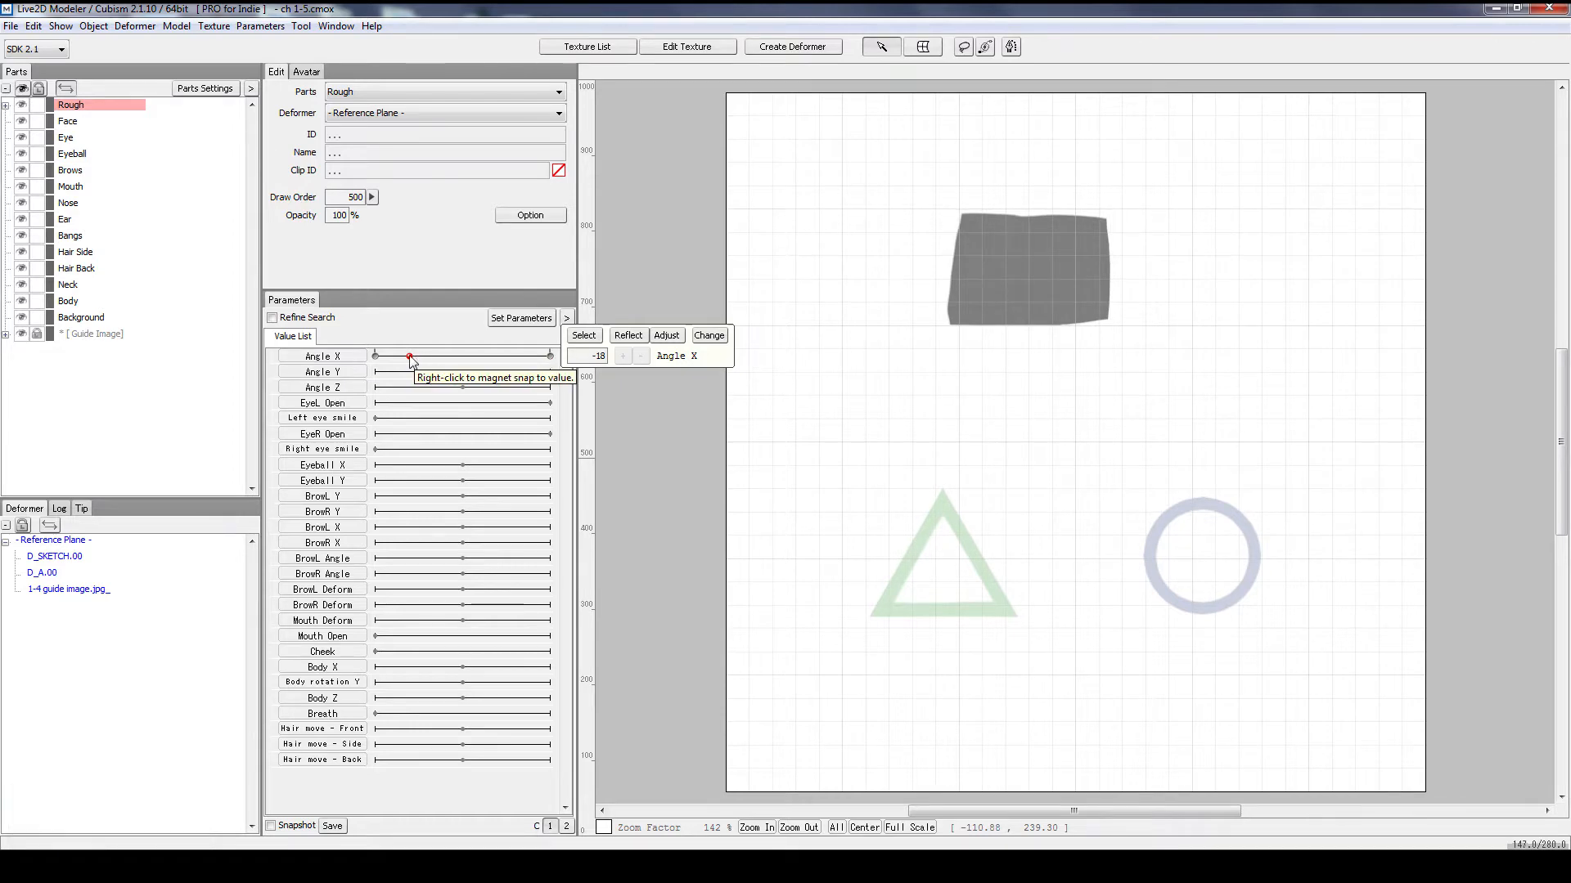
pyautogui.moveTo(393, 358); pyautogui.dragTo(363, 341)
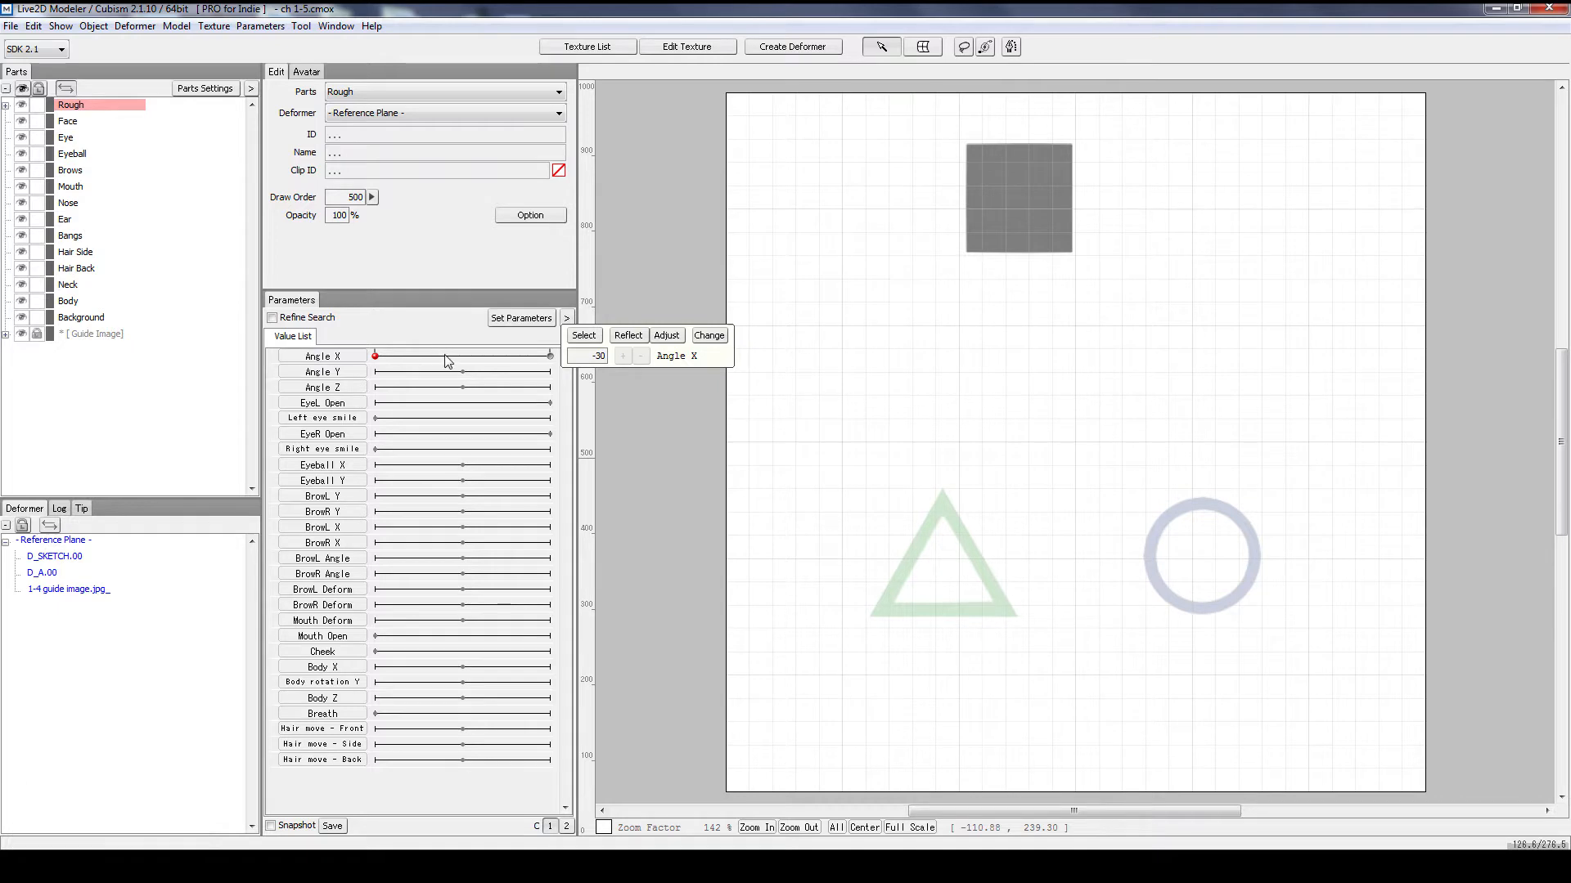
# Step: Set the default value of the Angle X parameter to -30 in the parameter settings
pyautogui.click(539, 322)
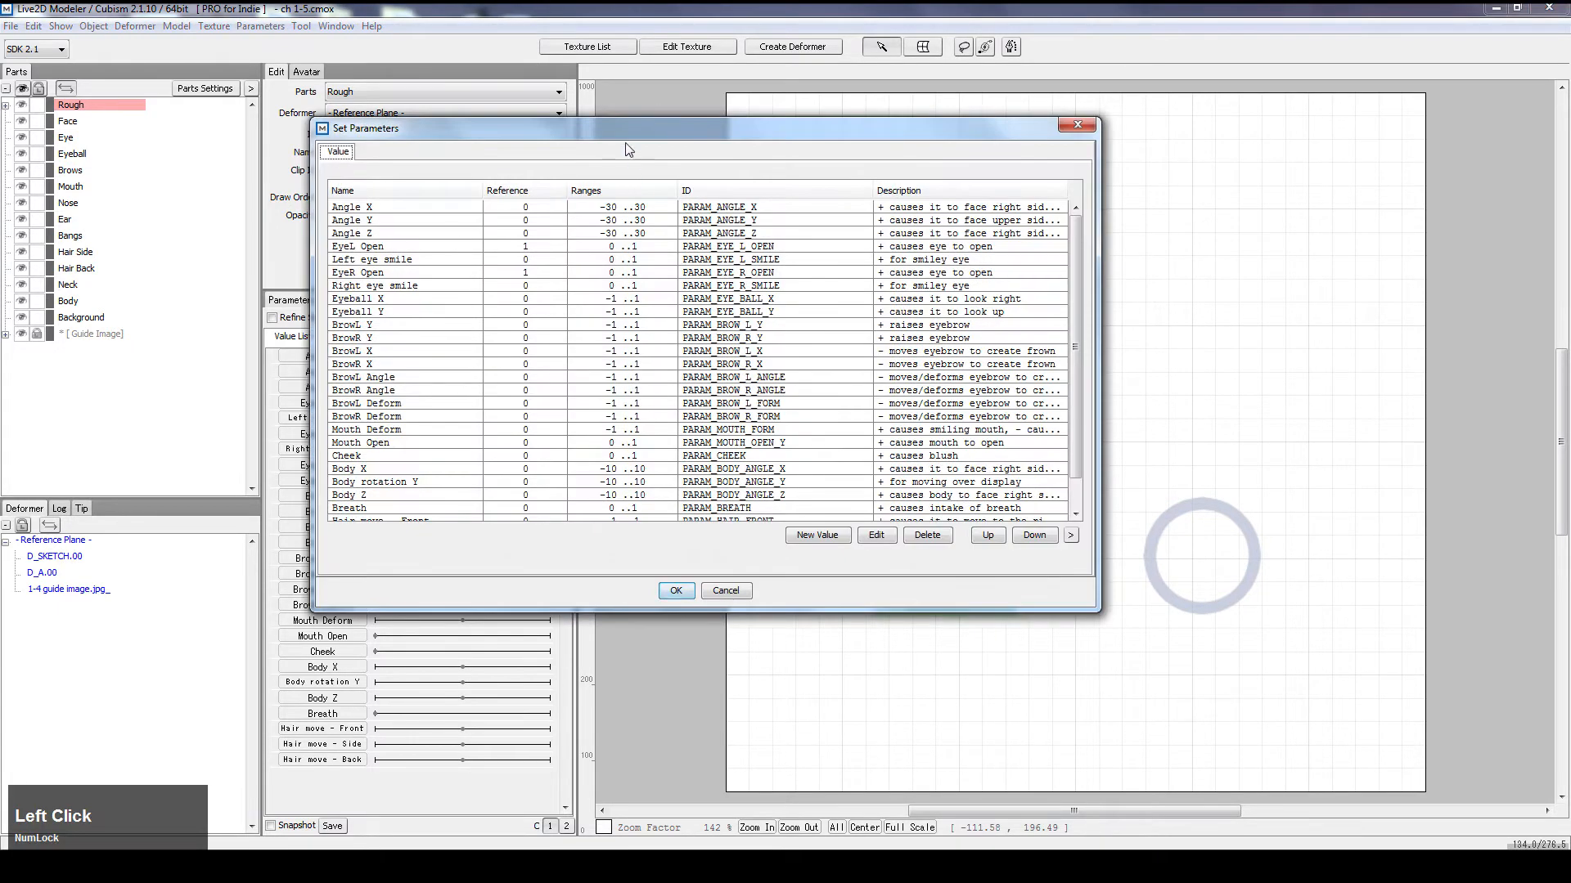
pyautogui.scroll(-2, 949, 378)
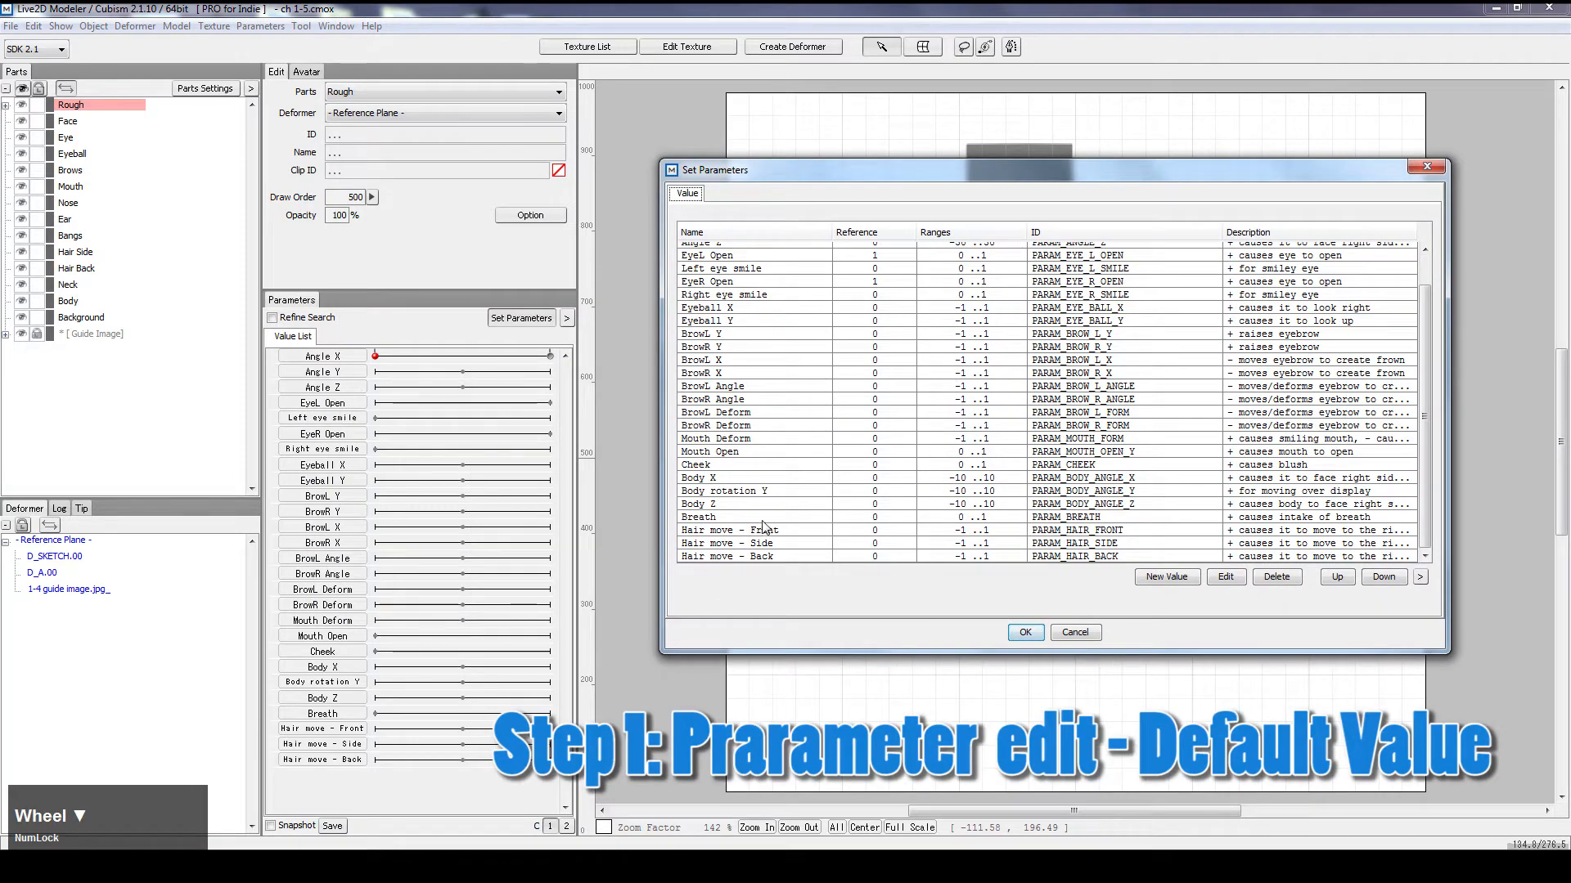
pyautogui.scroll(2, 798, 542)
pyautogui.click(971, 252)
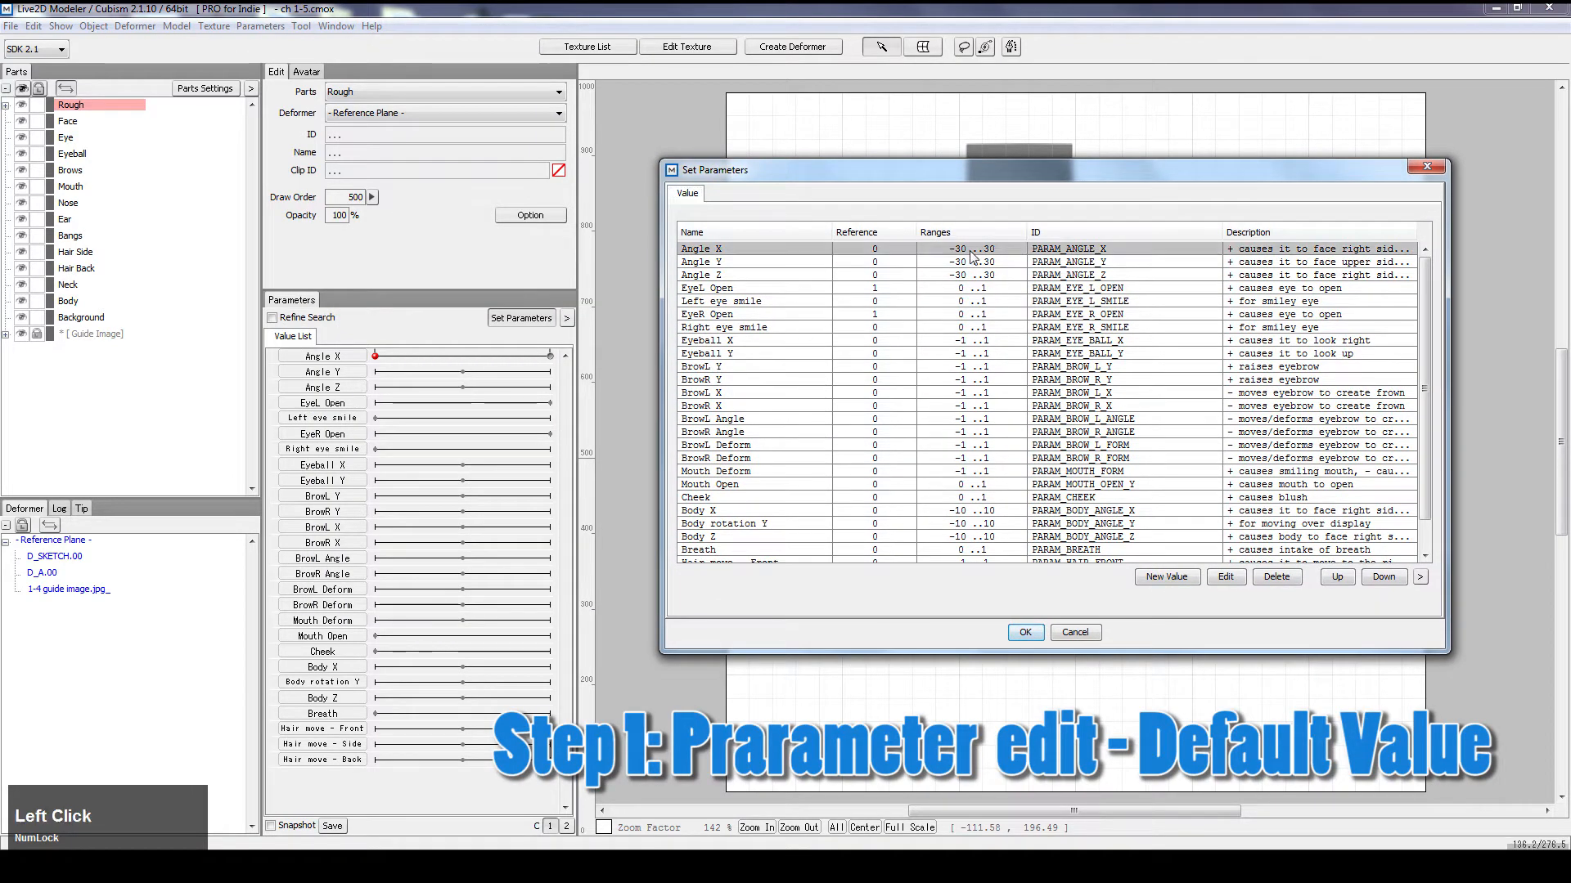
pyautogui.click(1226, 577)
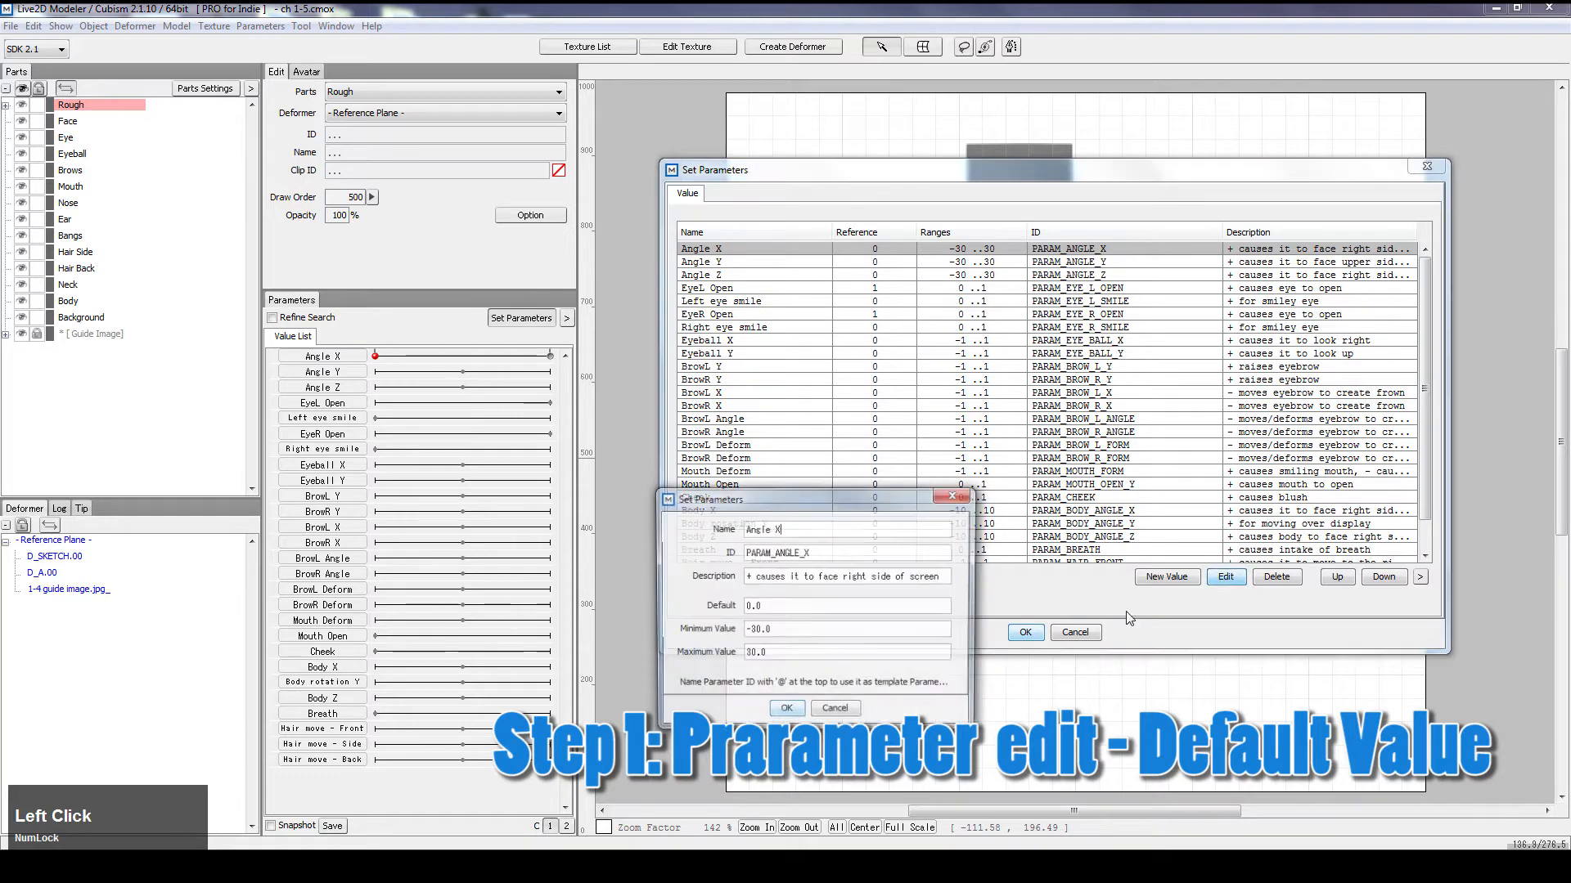
pyautogui.doubleClick(777, 606)
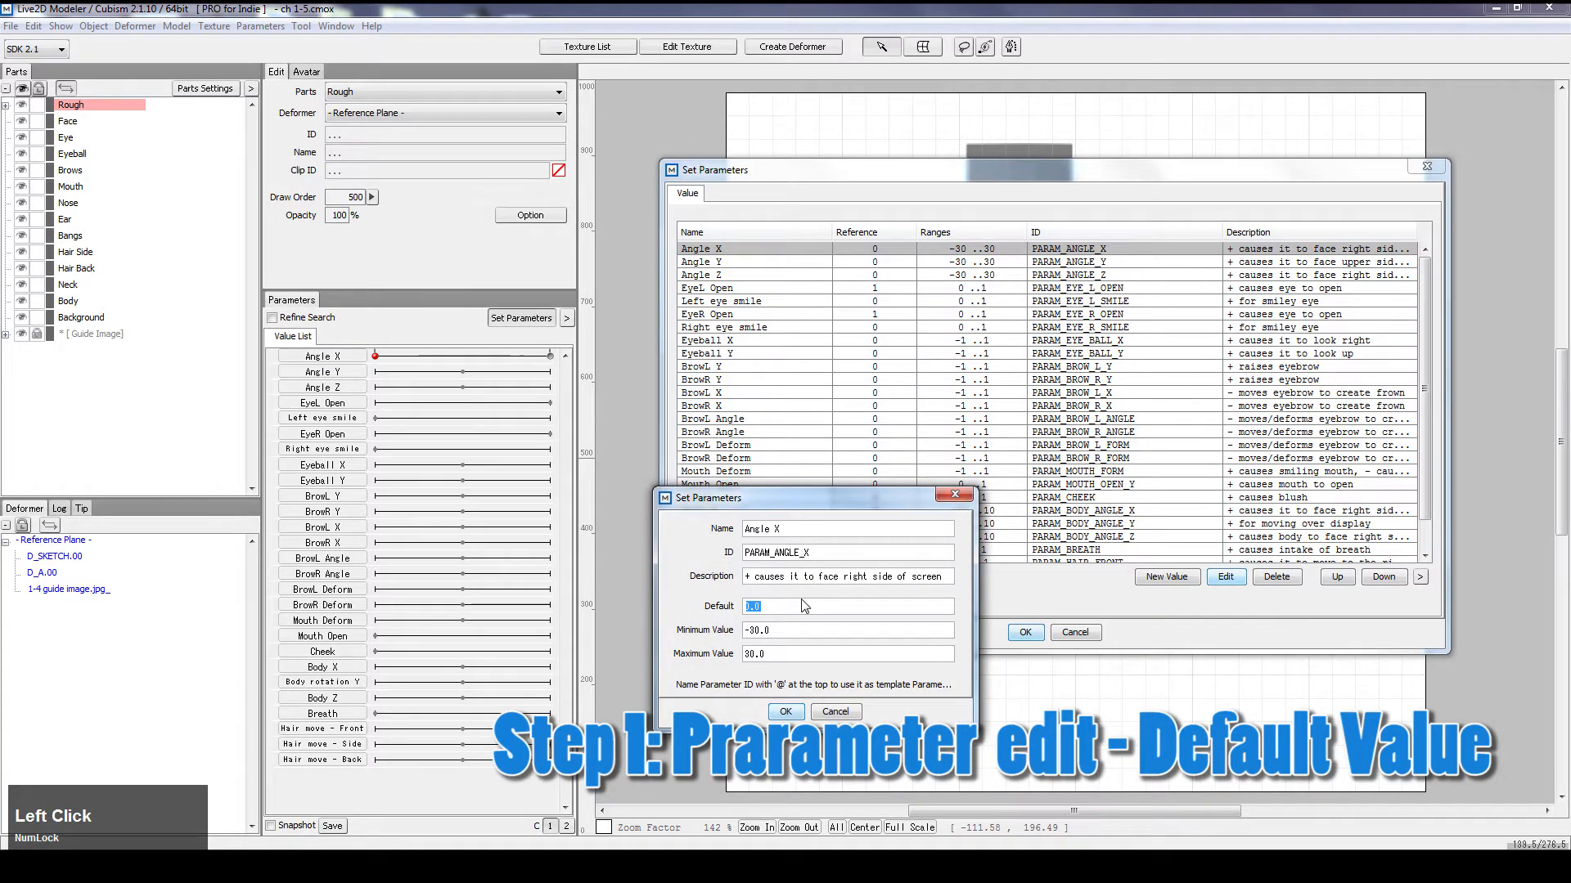
pyautogui.write('-30')
pyautogui.press('Return')
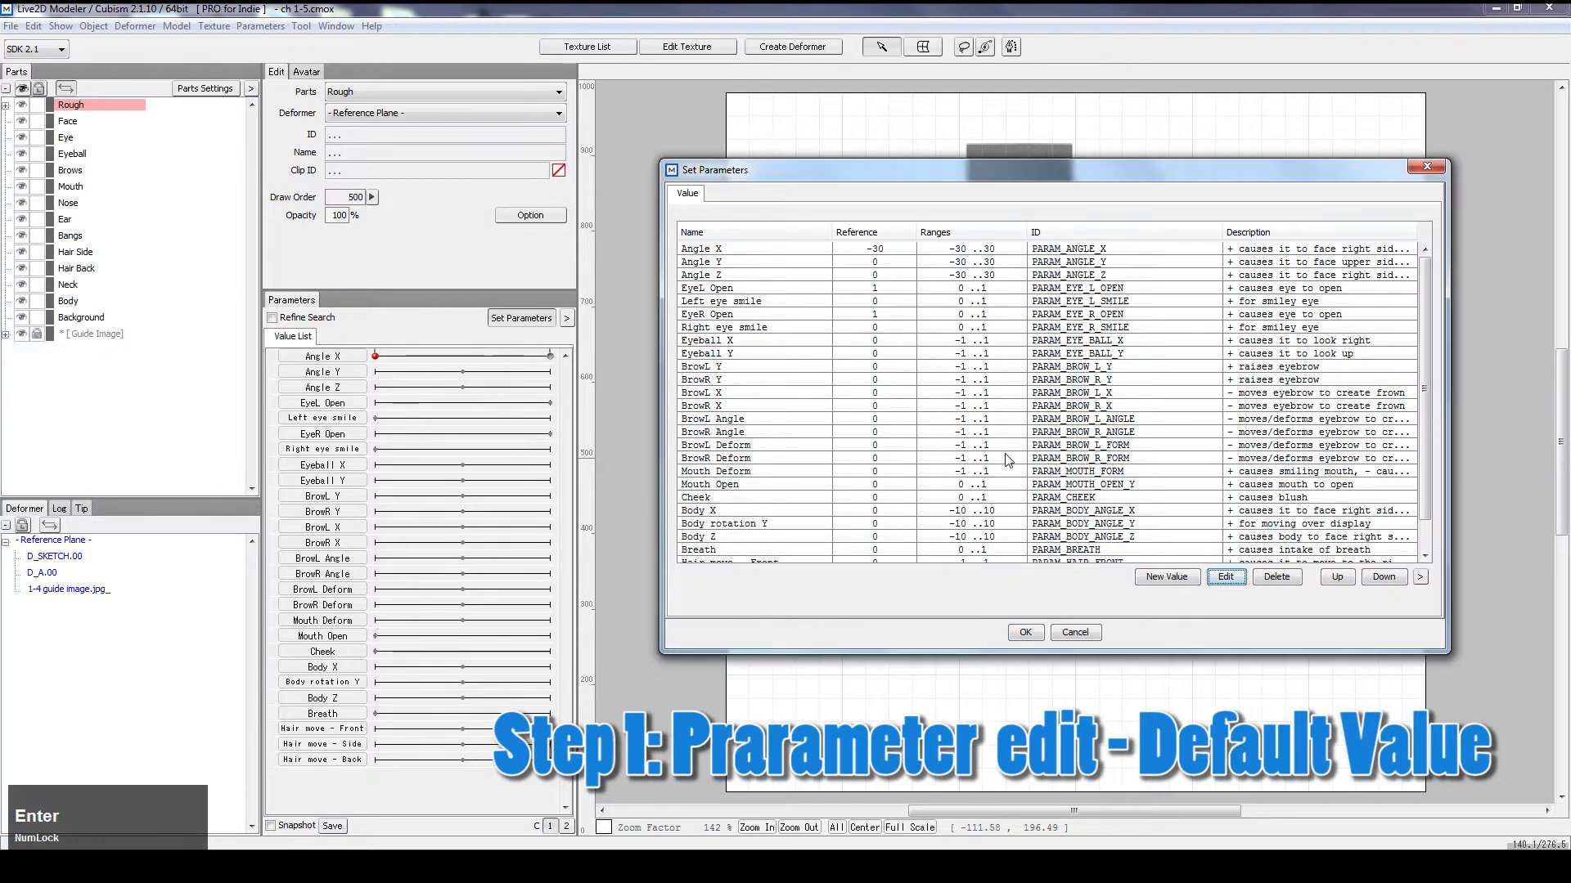
pyautogui.click(1024, 633)
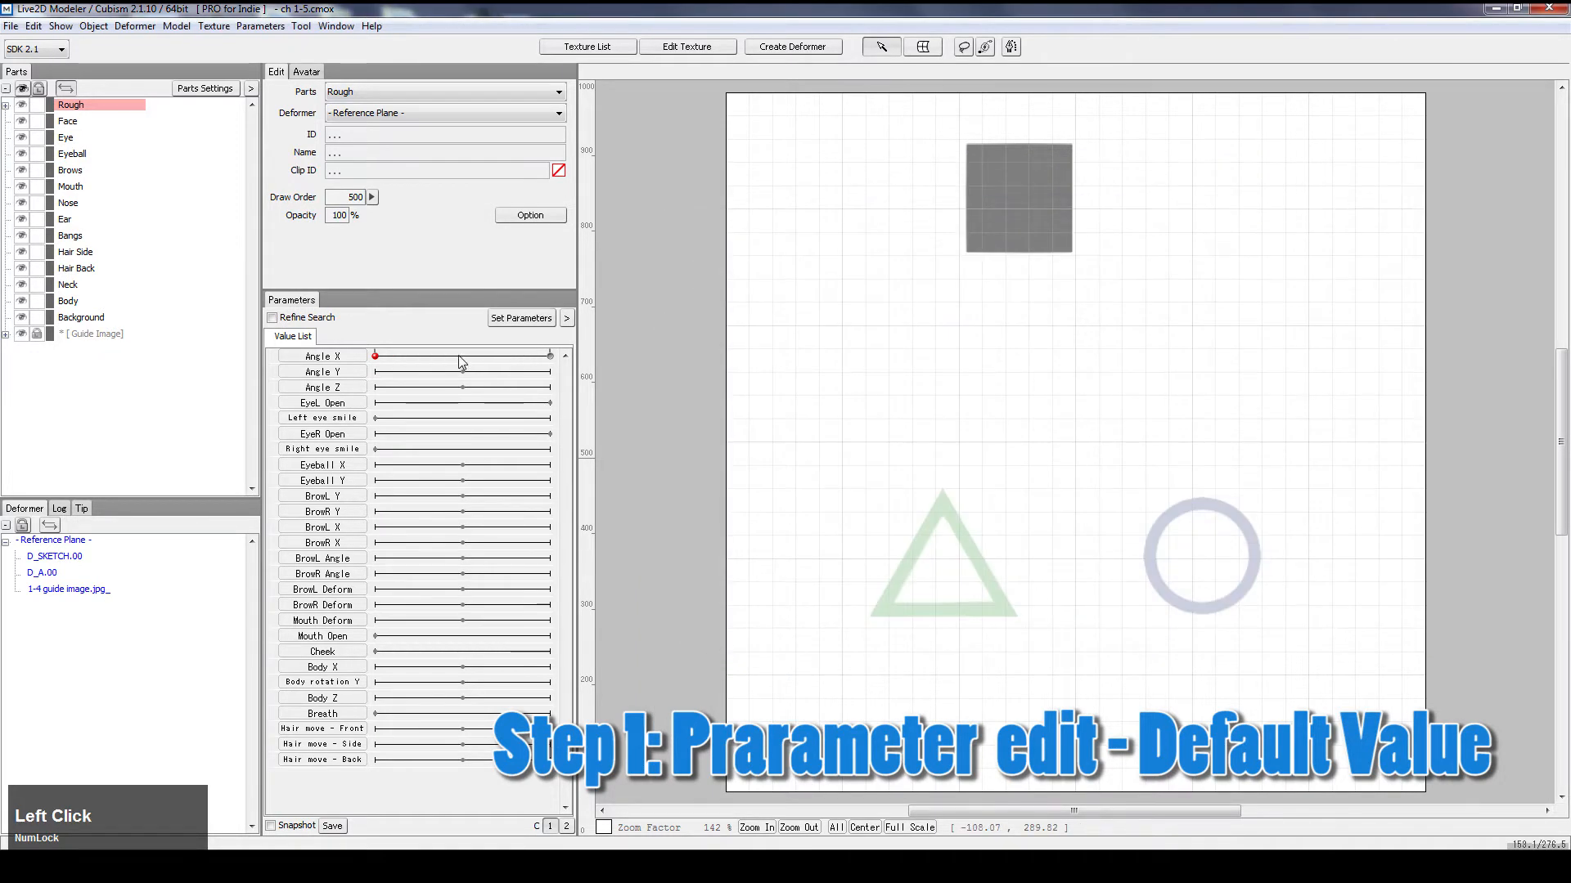
# Step: Test the Angle X parameter by moving it through intermediate values and returning it to -30
pyautogui.moveTo(464, 356); pyautogui.dragTo(274, 374)
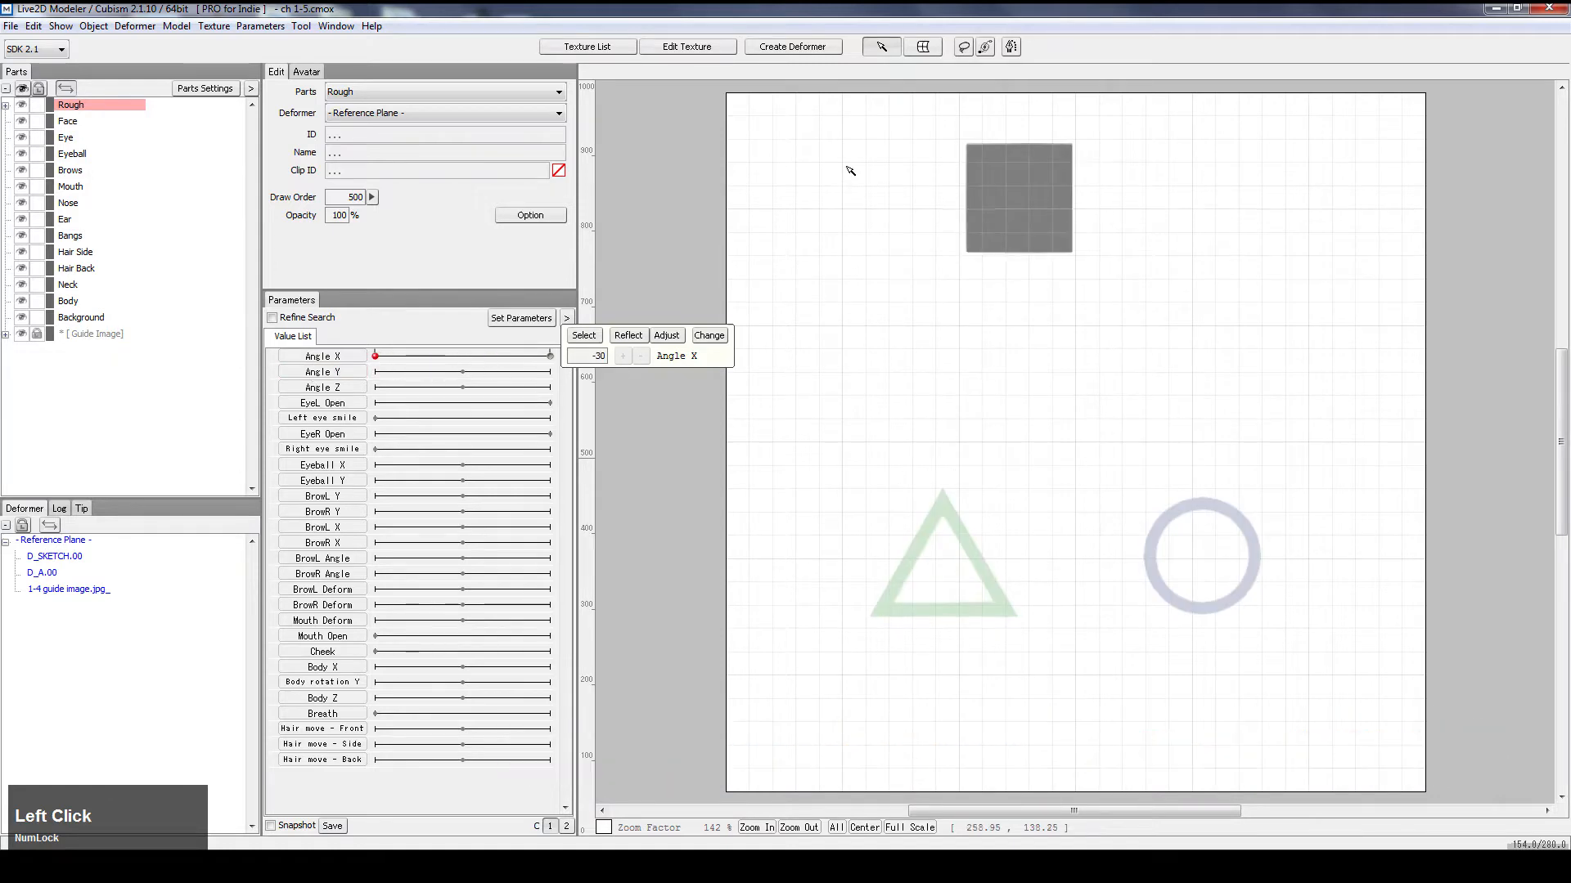
pyautogui.click(1063, 334)
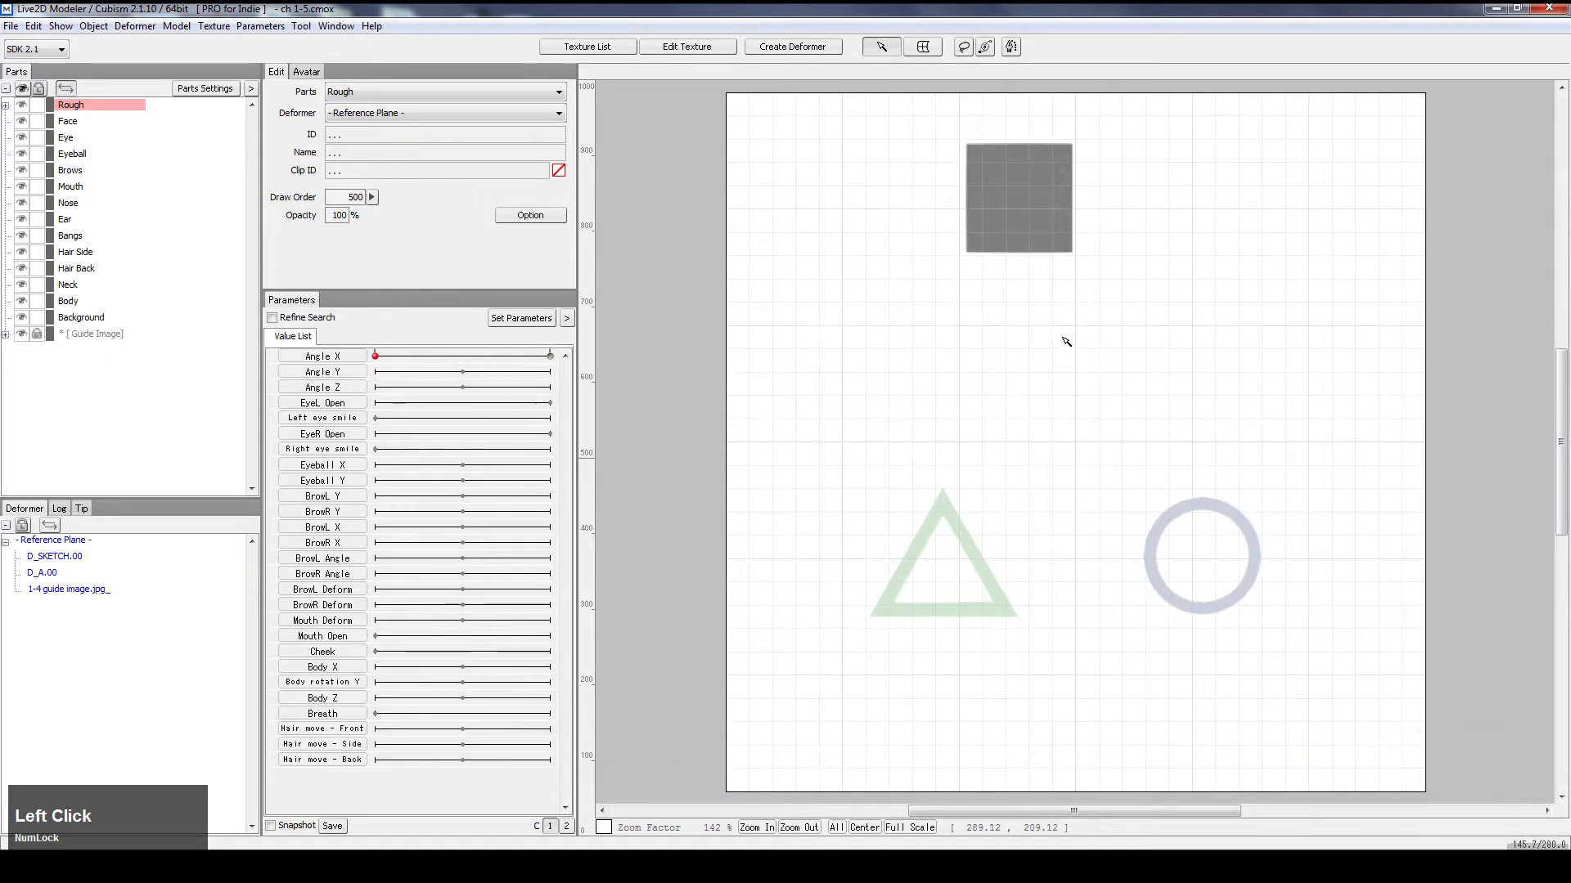
pyautogui.moveTo(402, 361); pyautogui.dragTo(440, 350)
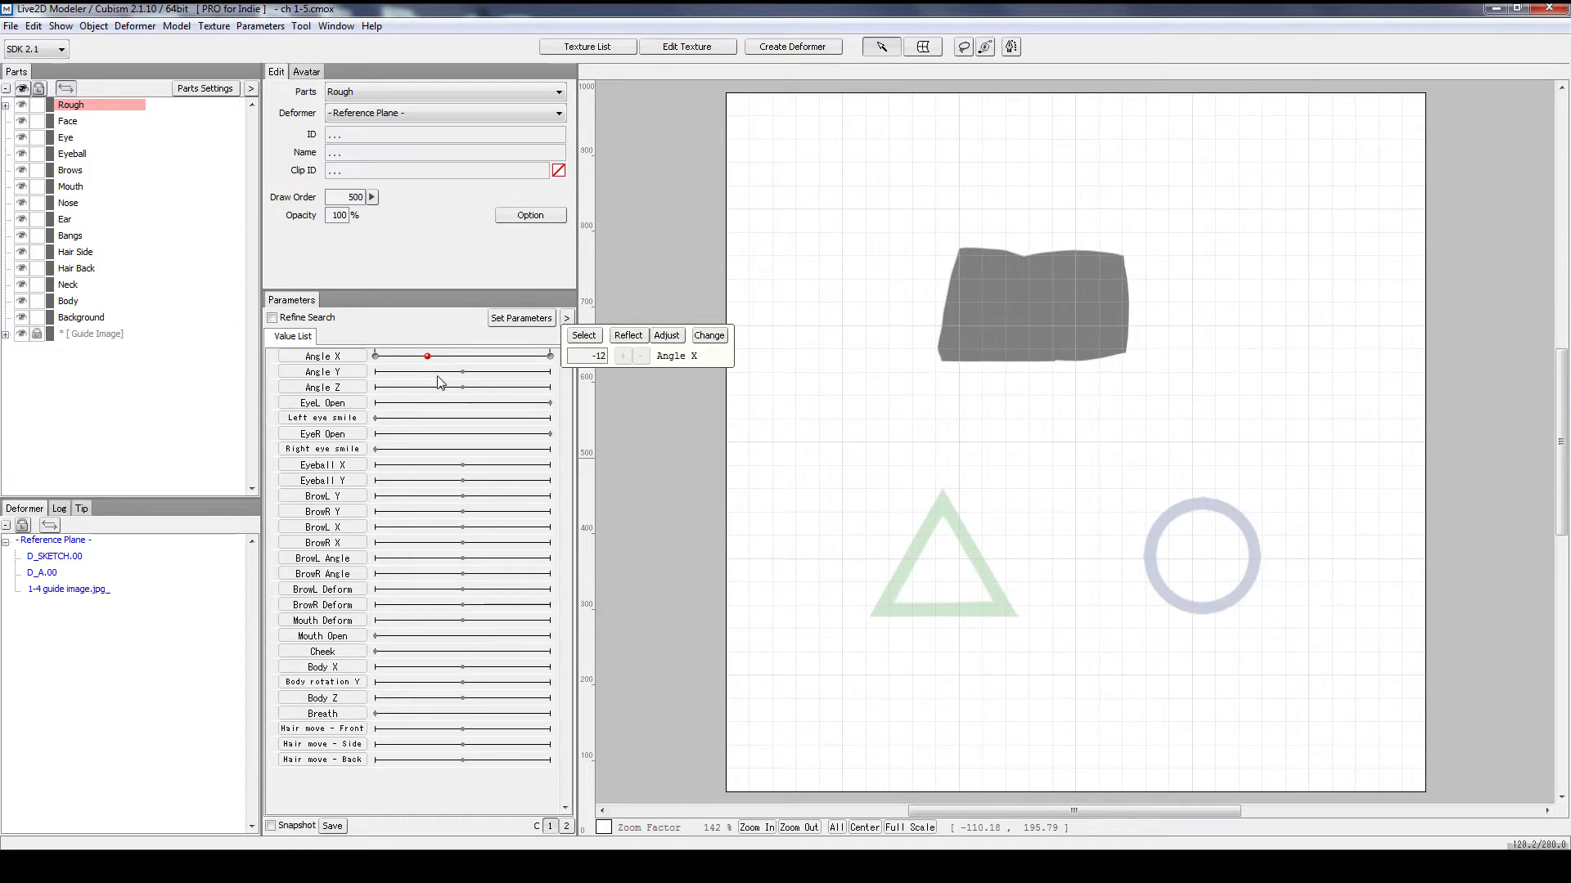
pyautogui.moveTo(427, 356); pyautogui.dragTo(374, 356)
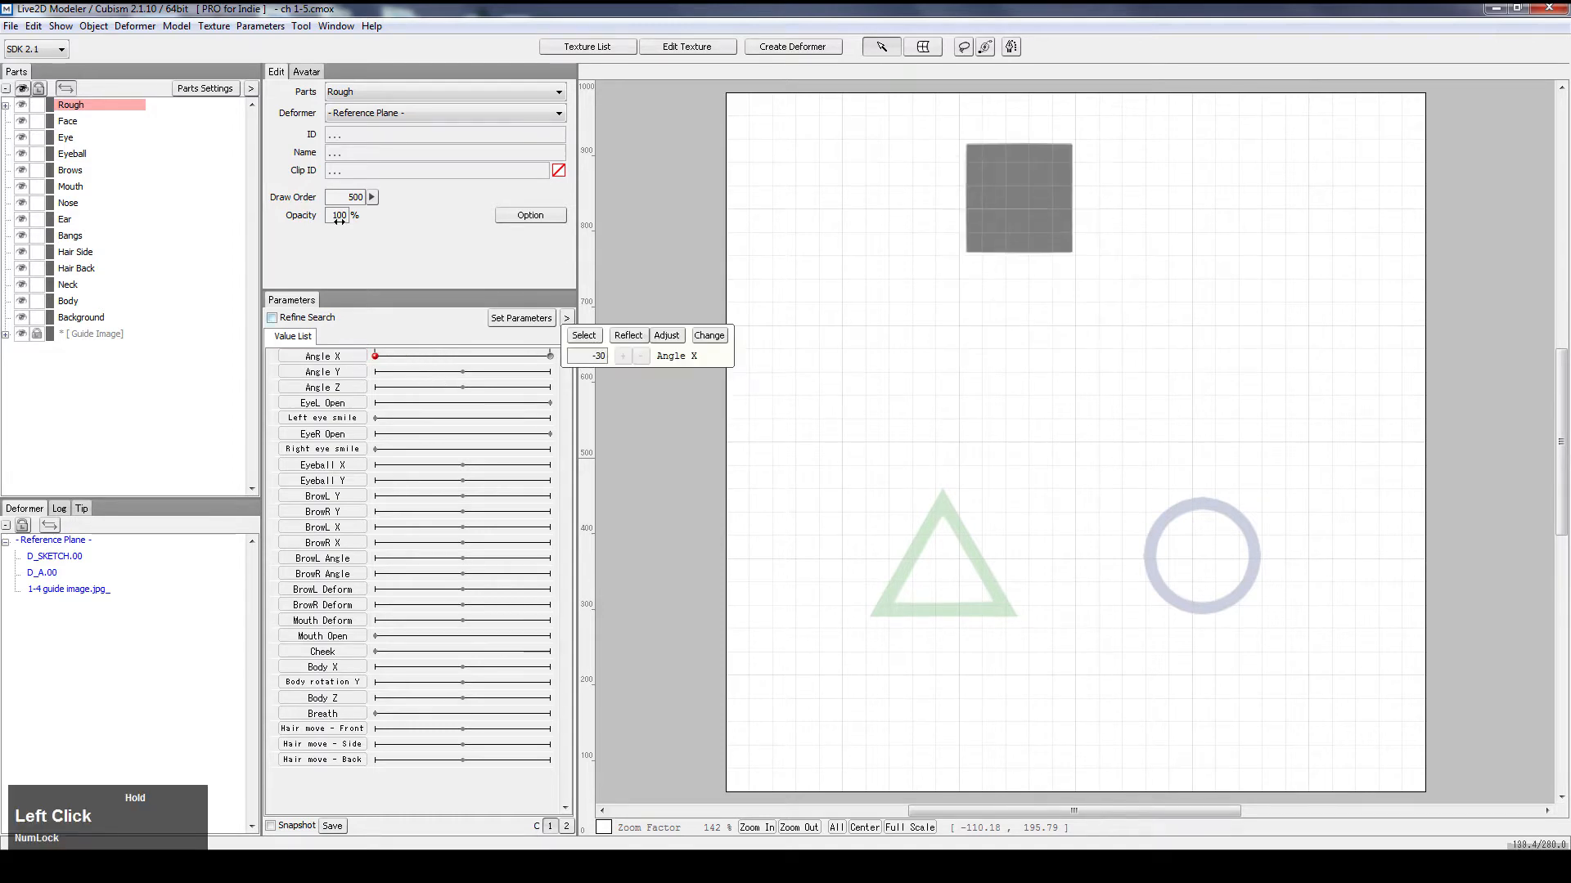
# Step: Replace the 1-4 texture object image in the texture list with 1-6 texture object.png
pyautogui.click(612, 49)
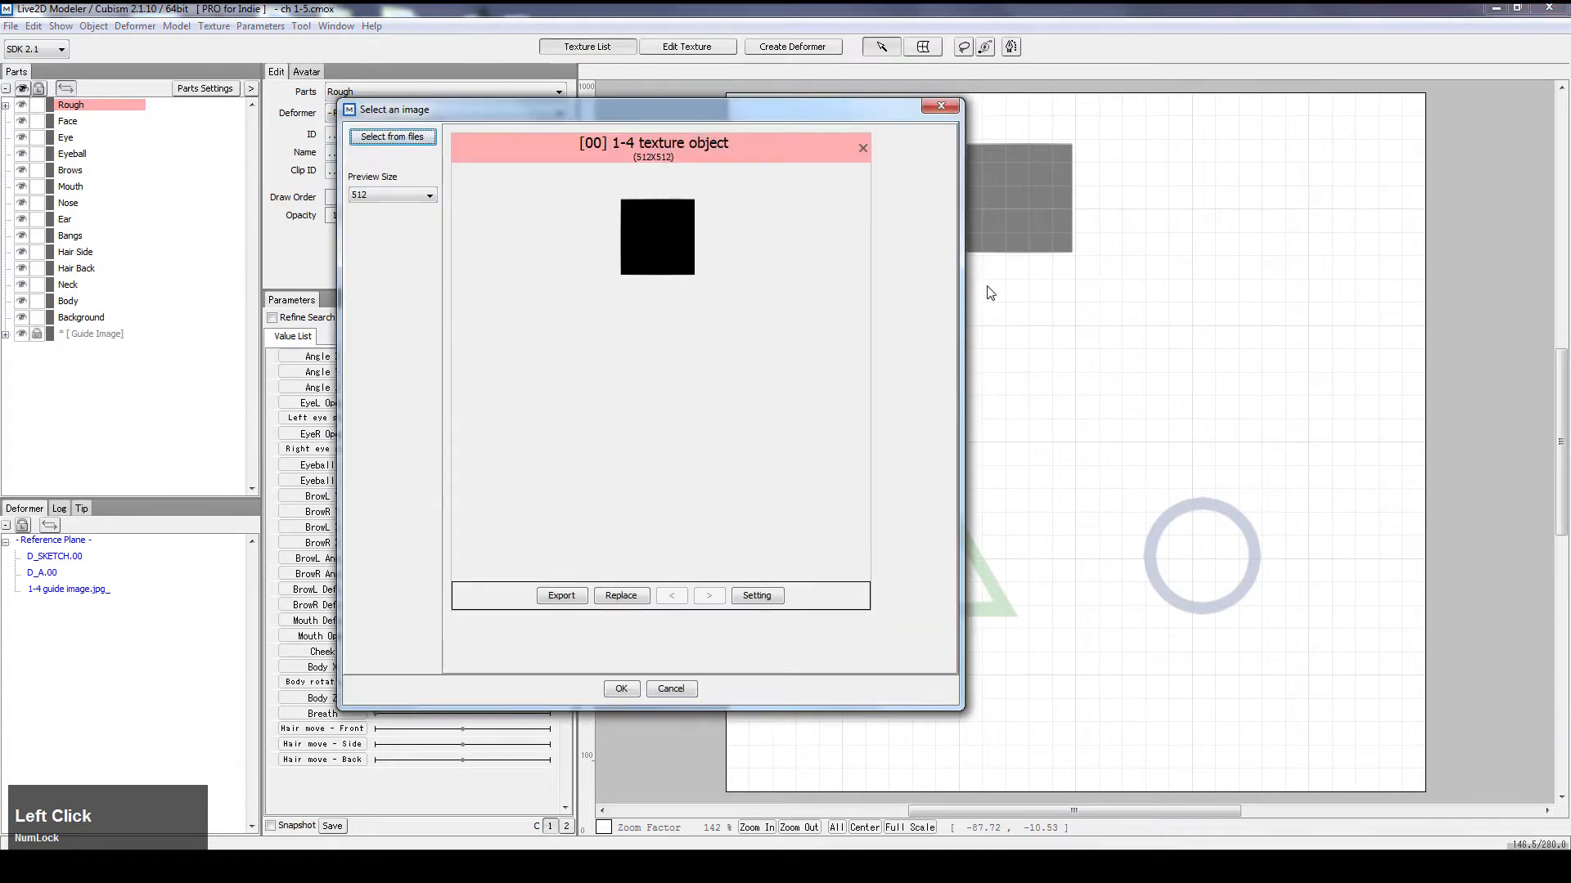
pyautogui.moveTo(772, 105); pyautogui.dragTo(862, 127)
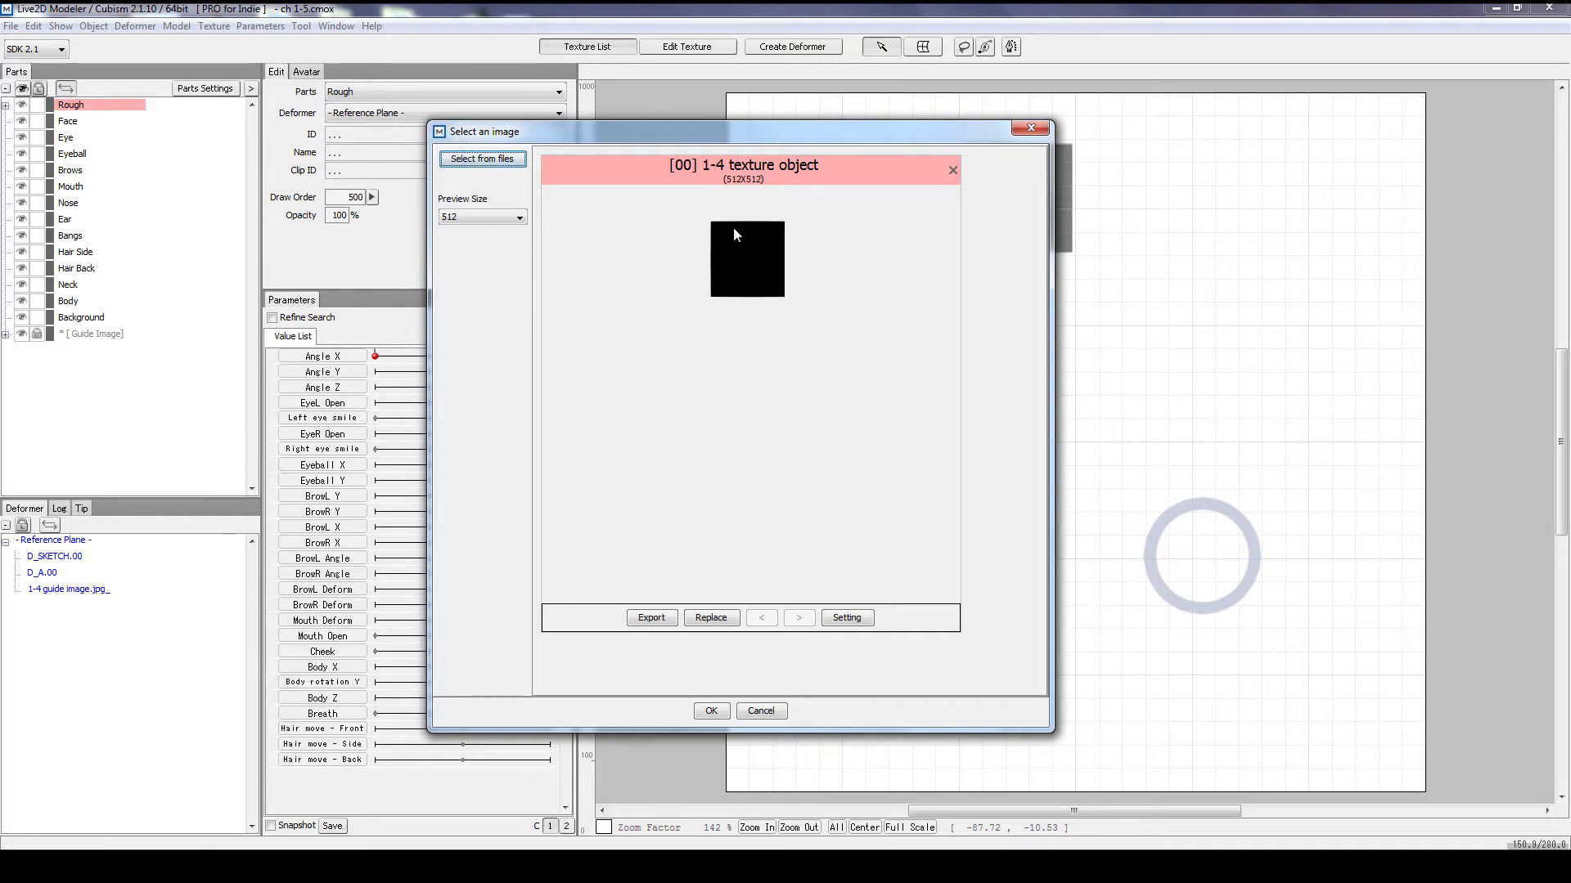
pyautogui.click(708, 619)
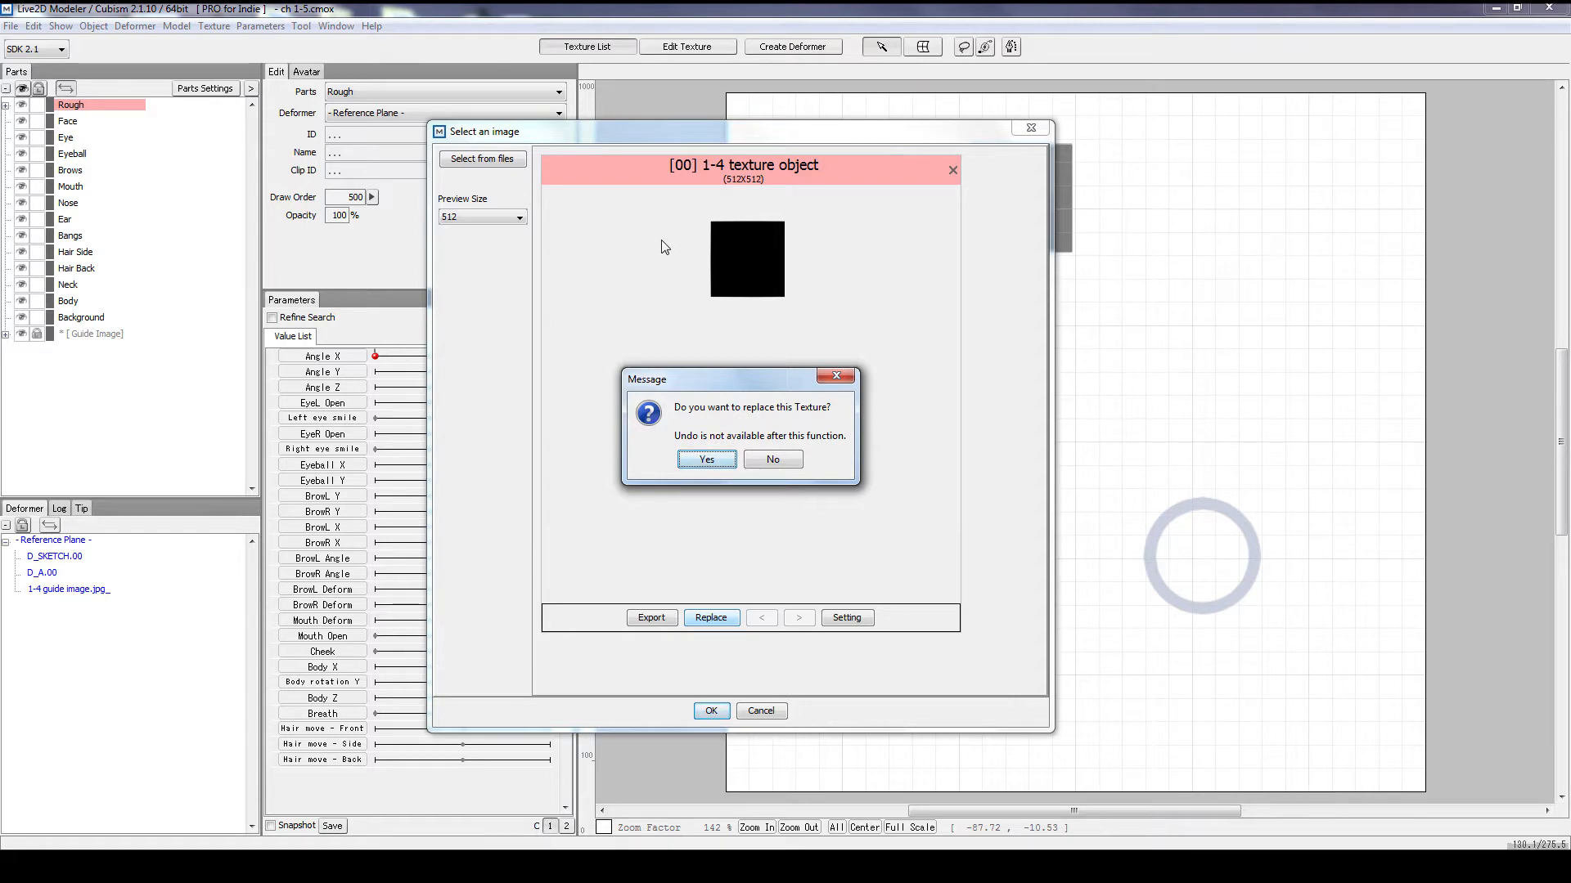
pyautogui.click(698, 460)
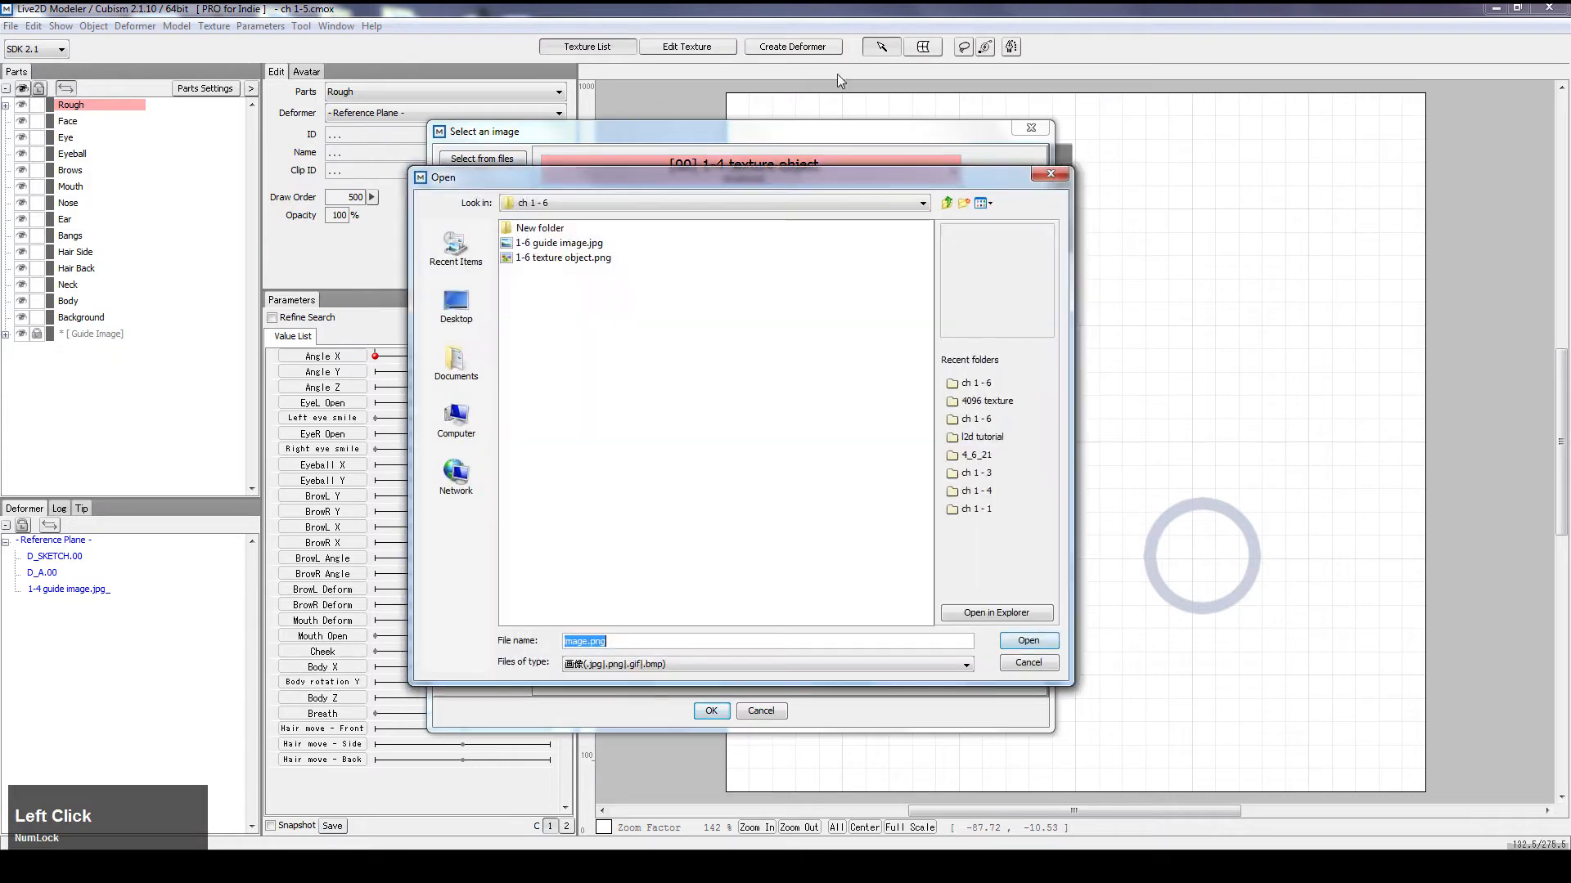
pyautogui.click(579, 245)
pyautogui.click(582, 258)
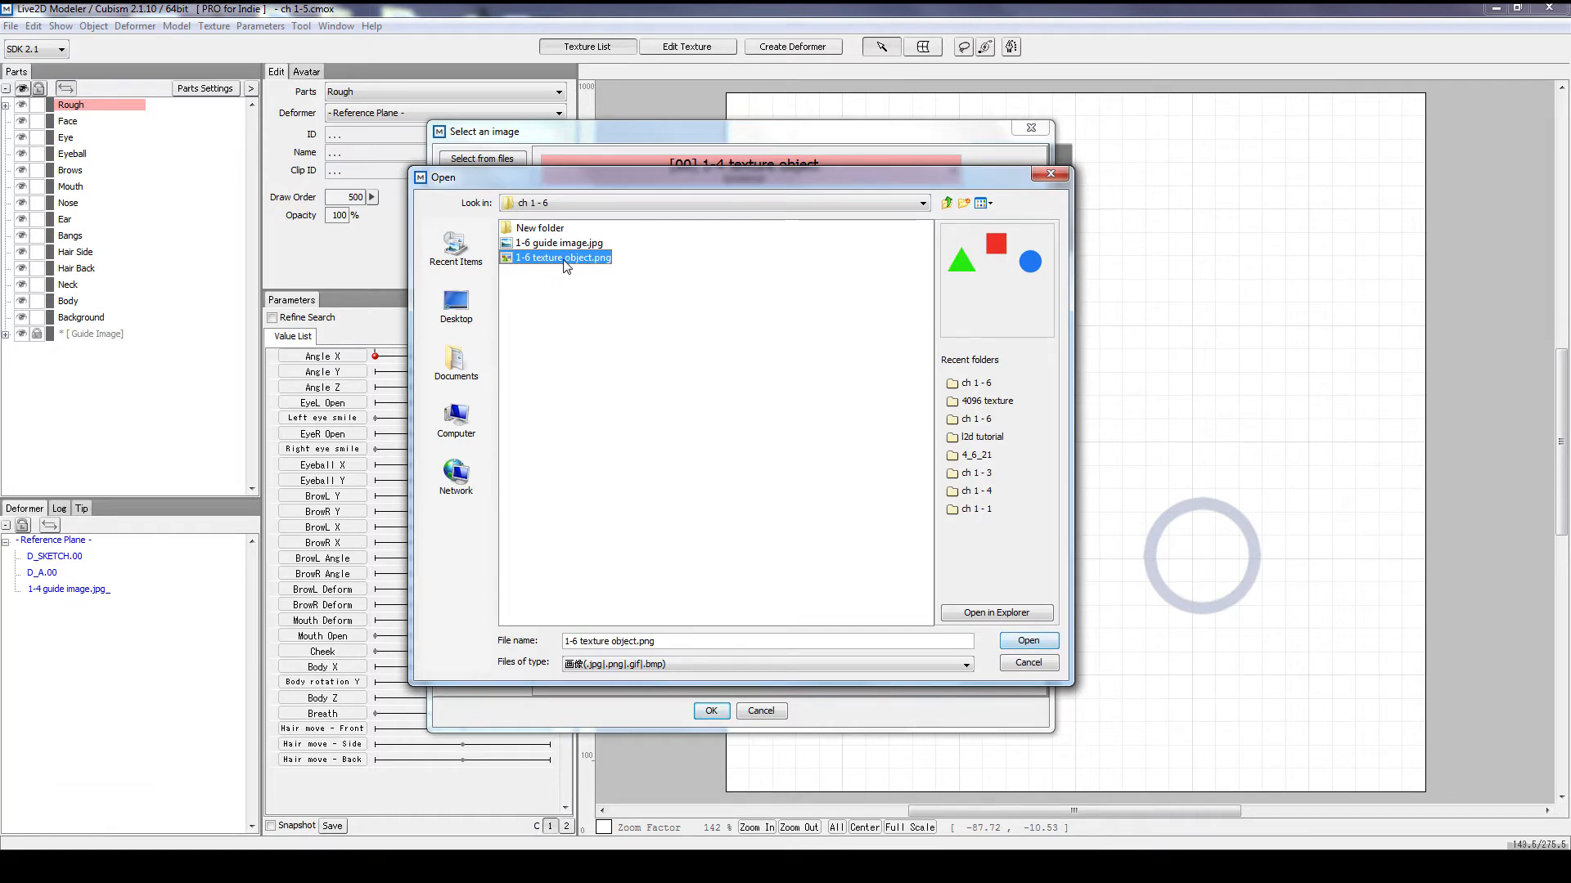
pyautogui.click(1028, 643)
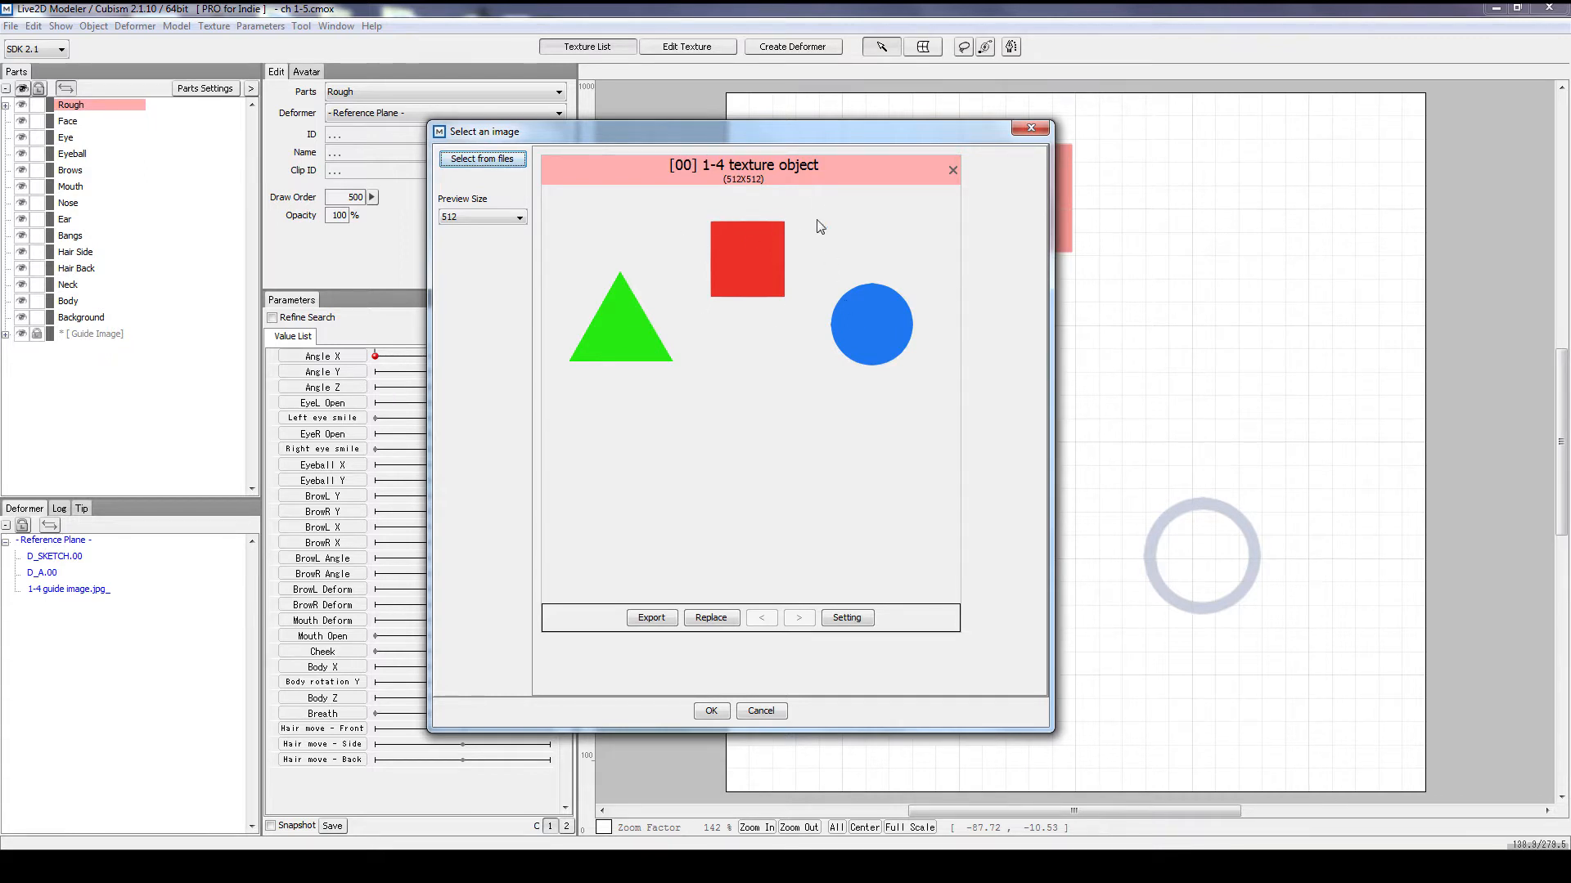
pyautogui.click(700, 710)
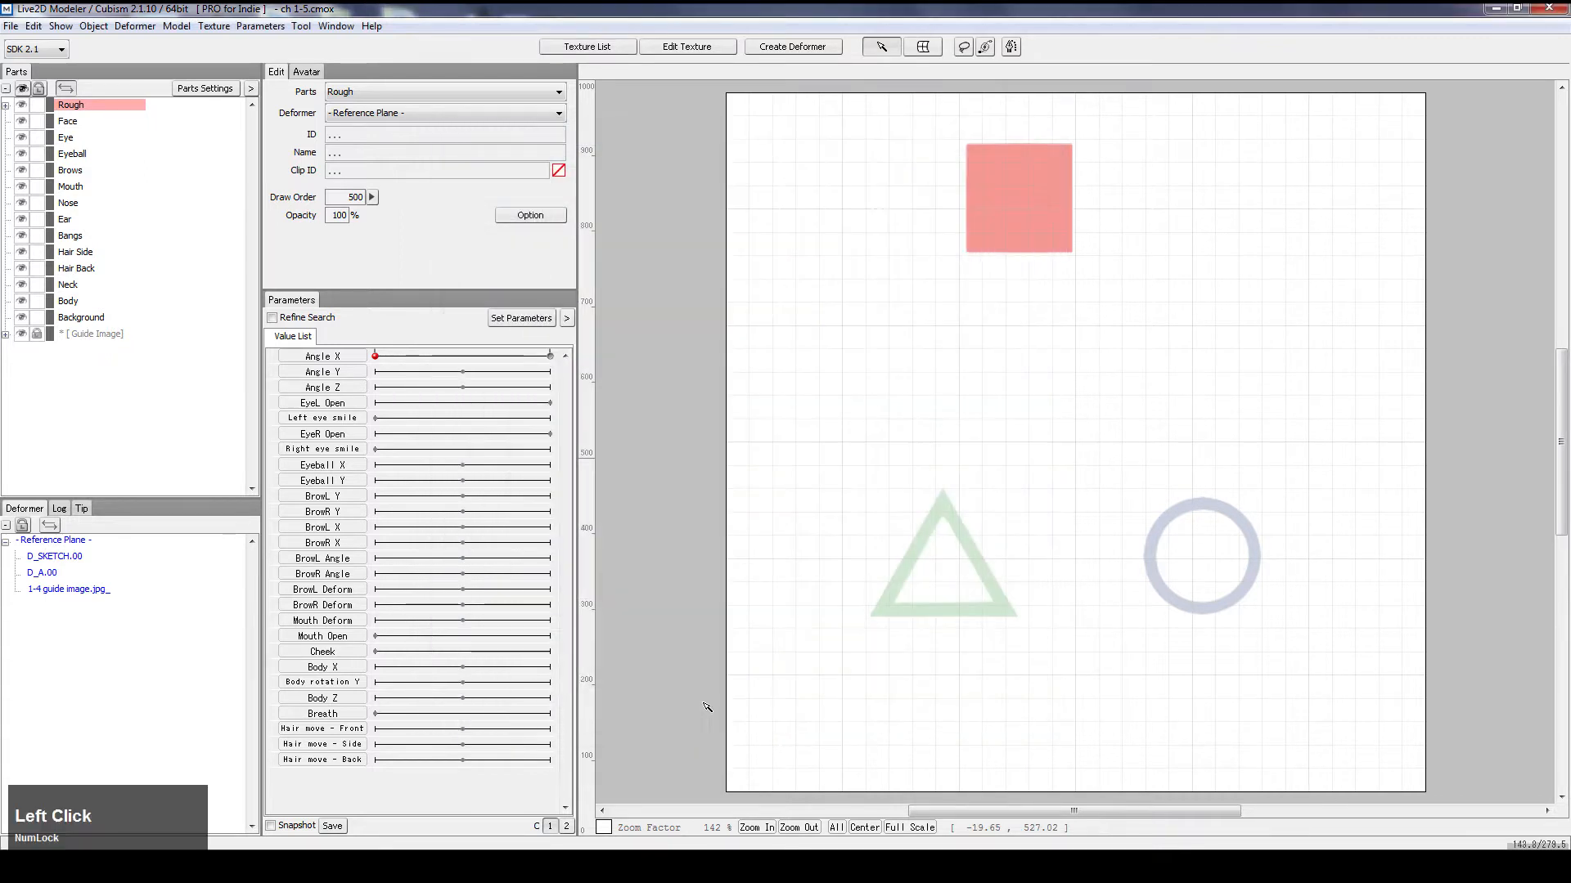
# Step: Set Angle X to about 19 to inspect the retextured shapes and hide the guide image
pyautogui.click(1028, 209)
pyautogui.click(609, 321)
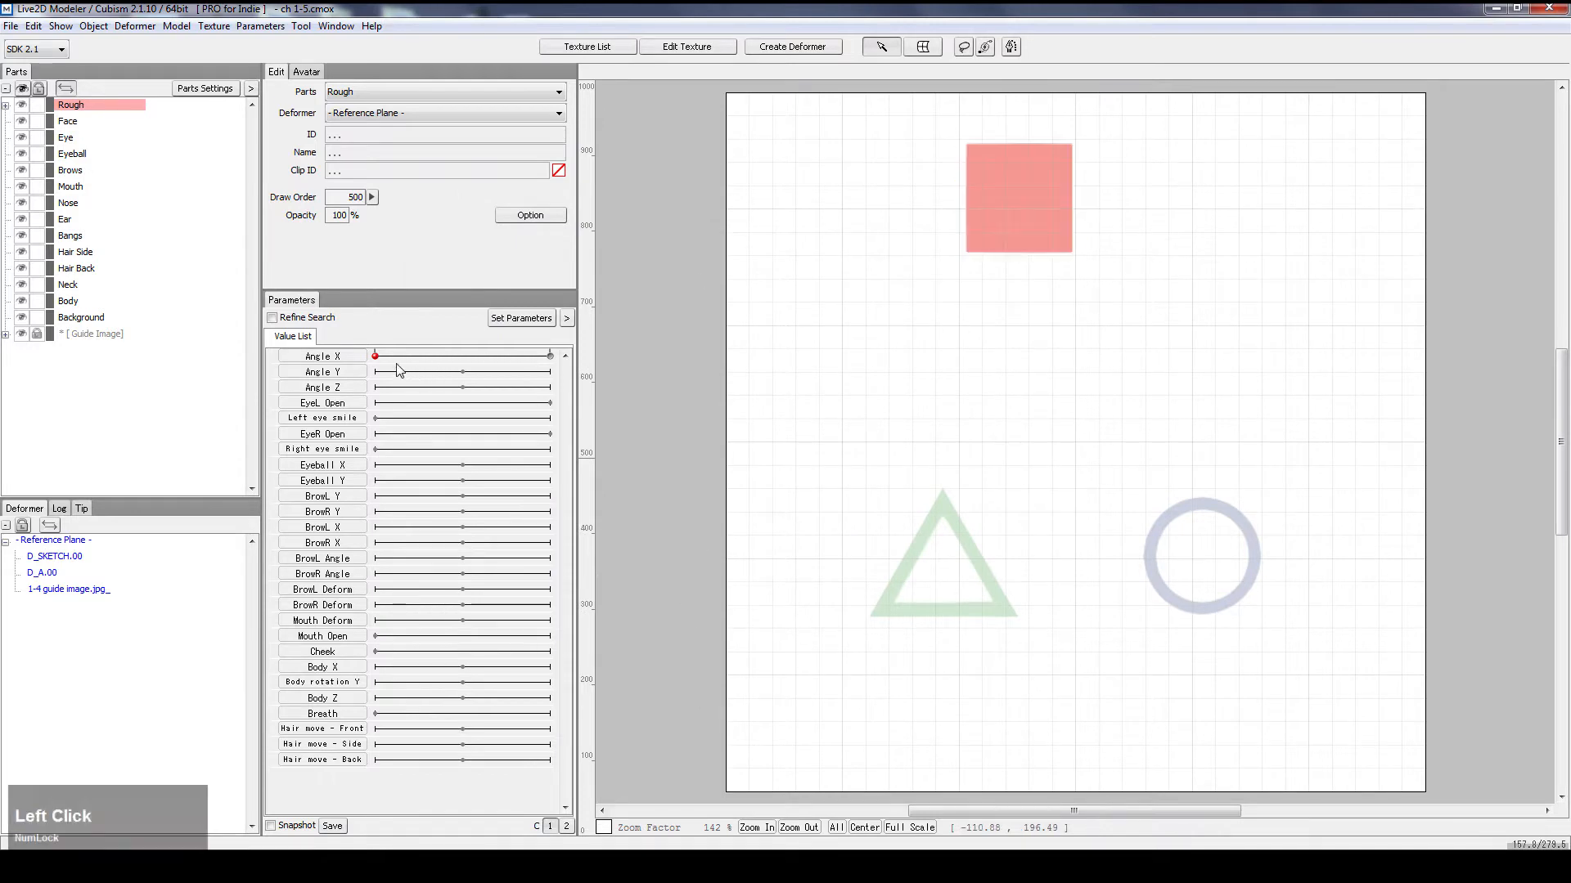
pyautogui.moveTo(376, 357); pyautogui.dragTo(521, 368)
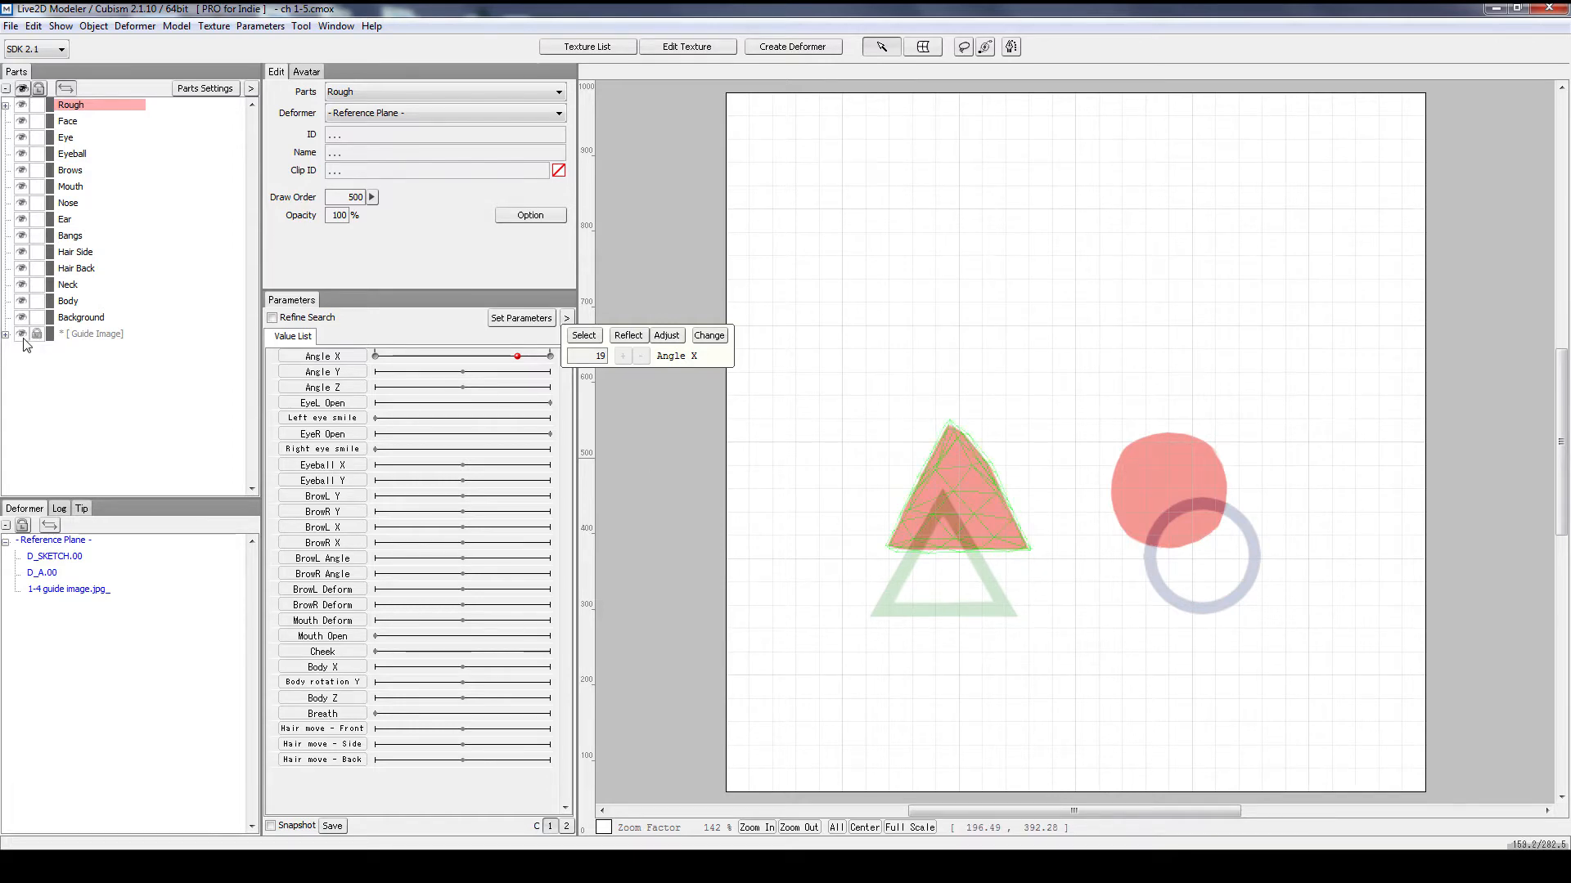
pyautogui.click(22, 335)
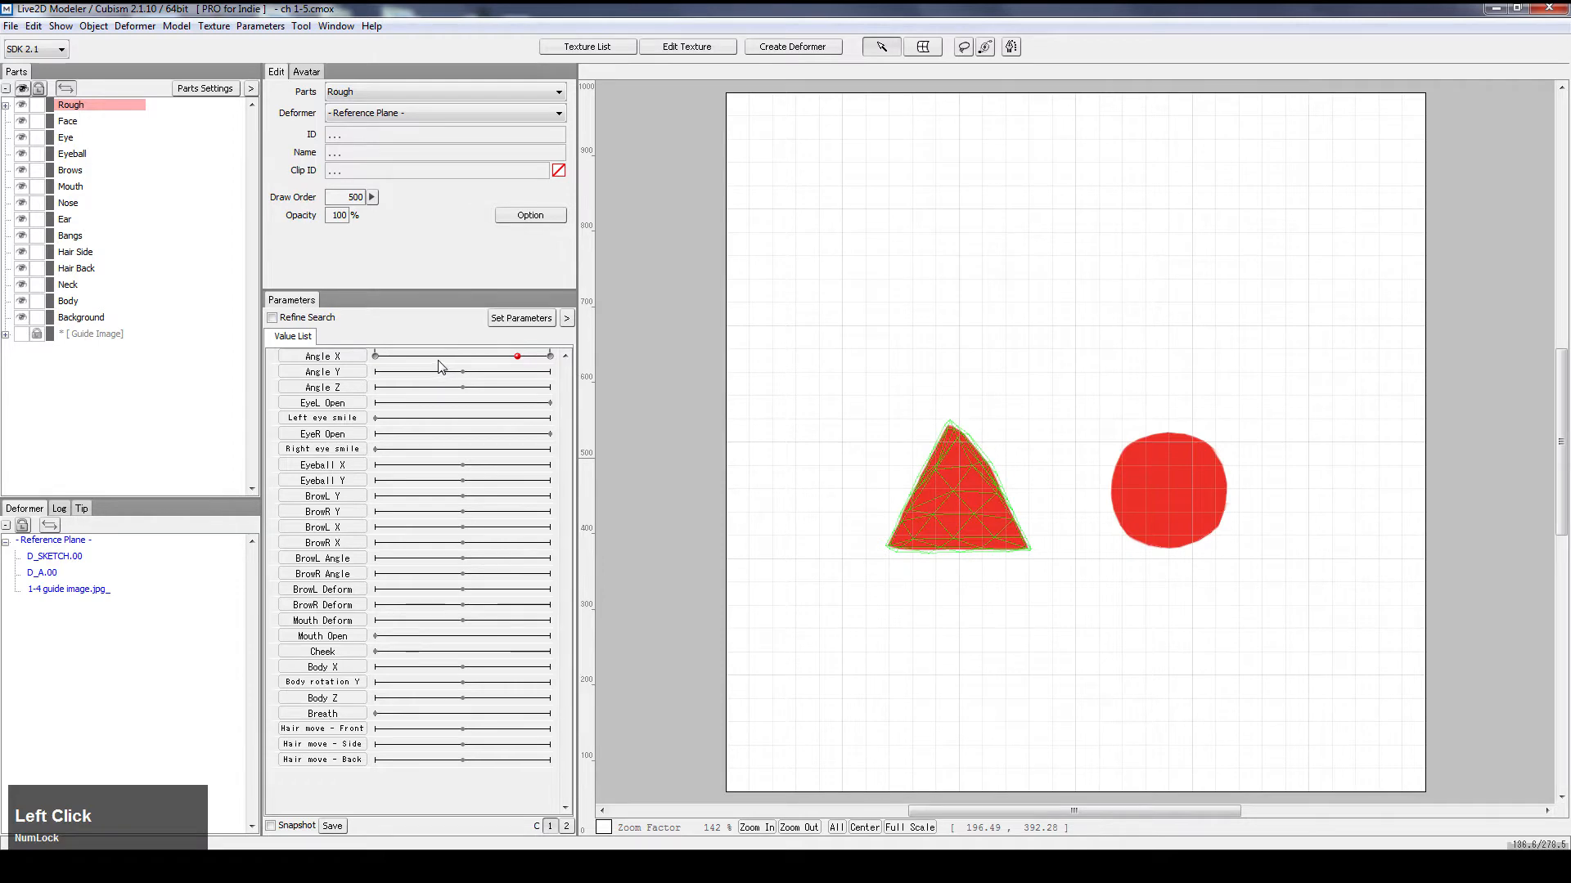
# Step: Move Angle X to 30 and back to an intermediate value to examine how both shapes deform
pyautogui.moveTo(438, 358); pyautogui.dragTo(578, 361)
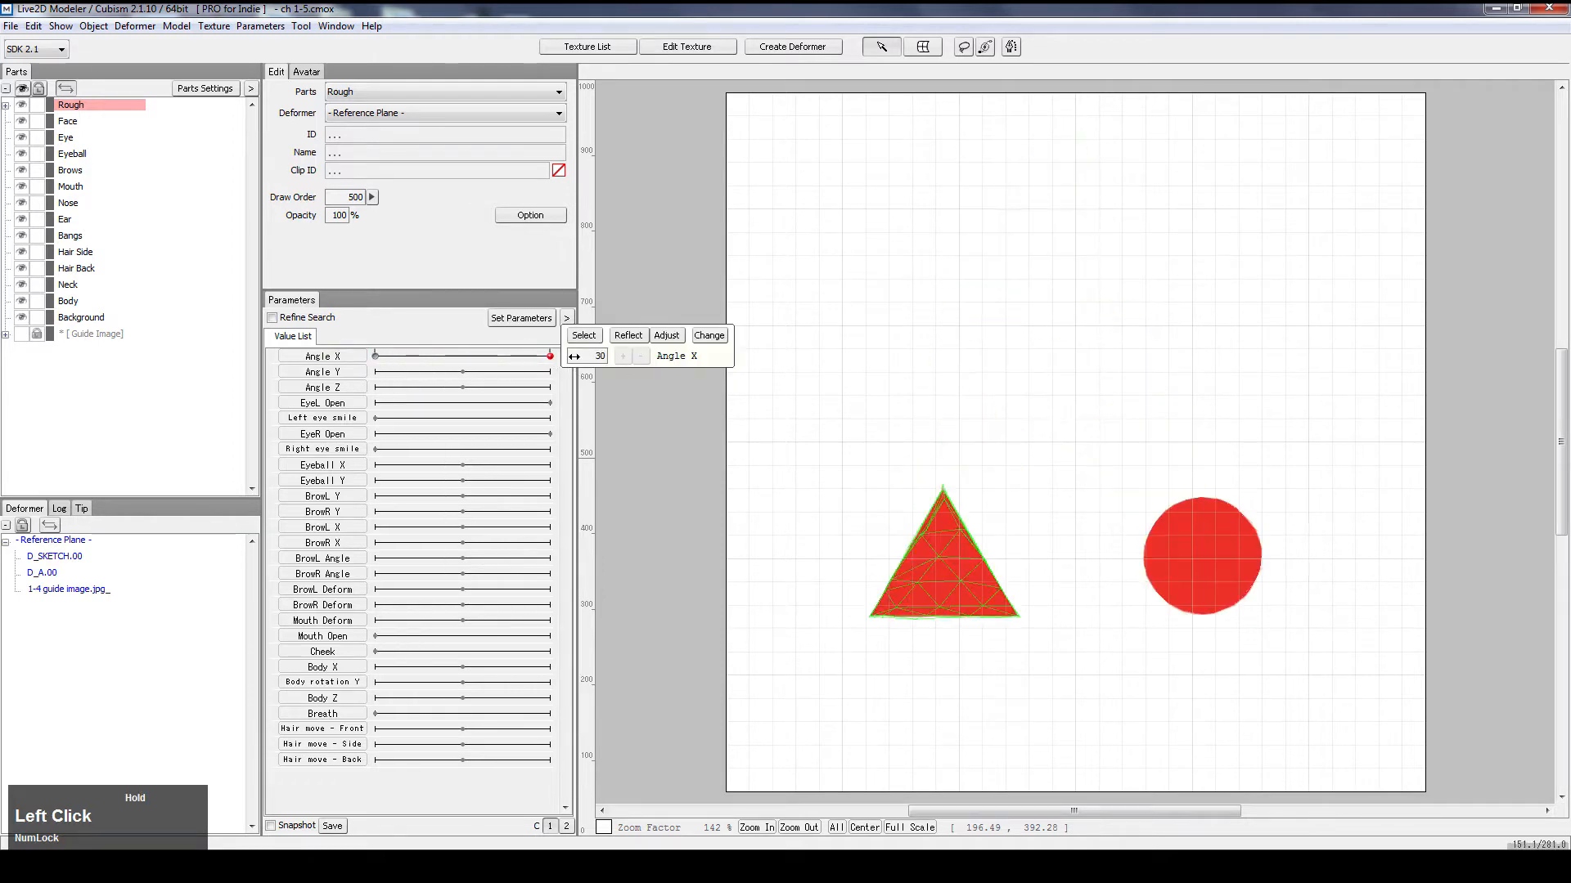
pyautogui.click(781, 260)
pyautogui.moveTo(476, 362)
pyautogui.mouseDown()
pyautogui.moveTo(376, 356)
pyautogui.moveTo(479, 358)
pyautogui.mouseUp()
# Step: Set Angle X to -30 and name the triangle's texture object D_SKETCH.00 "Square T"
pyautogui.click(944, 419)
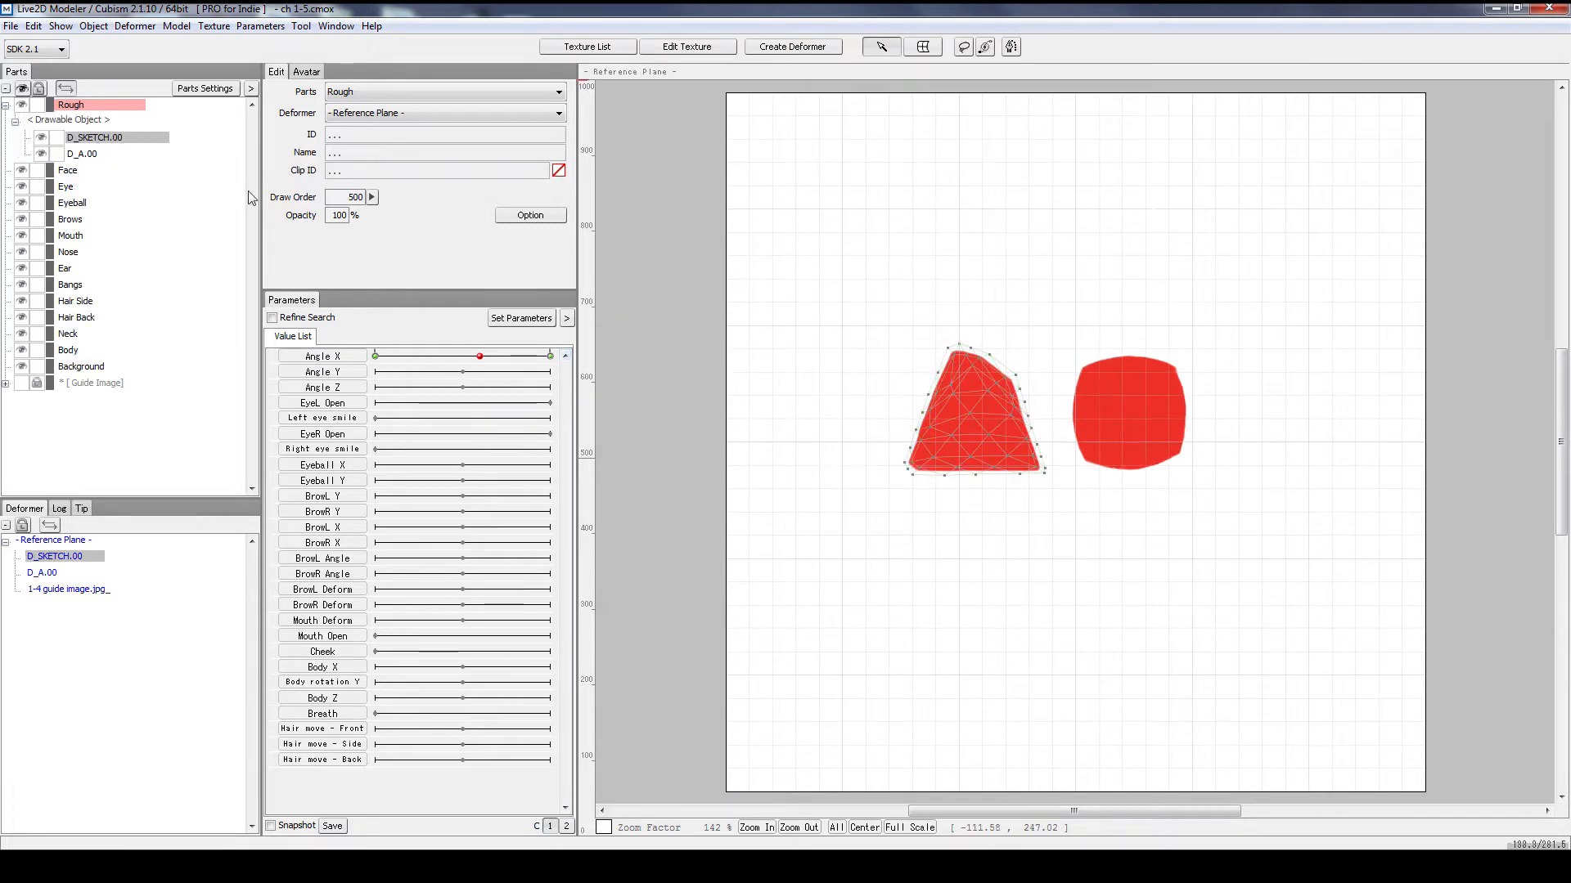
pyautogui.click(375, 357)
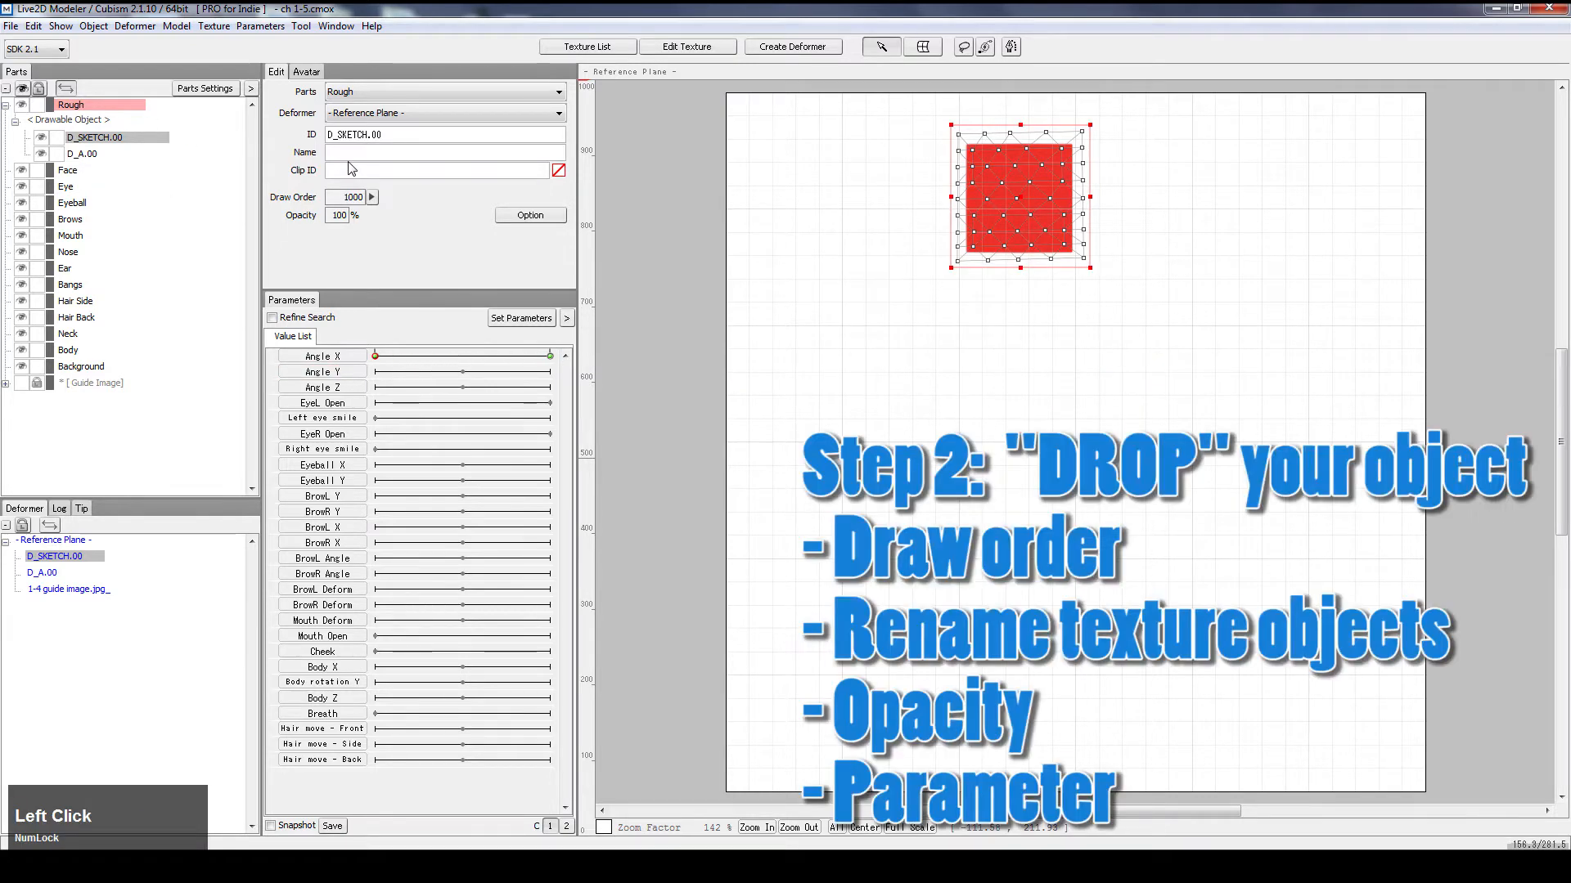
pyautogui.press('shift')
pyautogui.press('BackSpace')
pyautogui.write('Square 0')
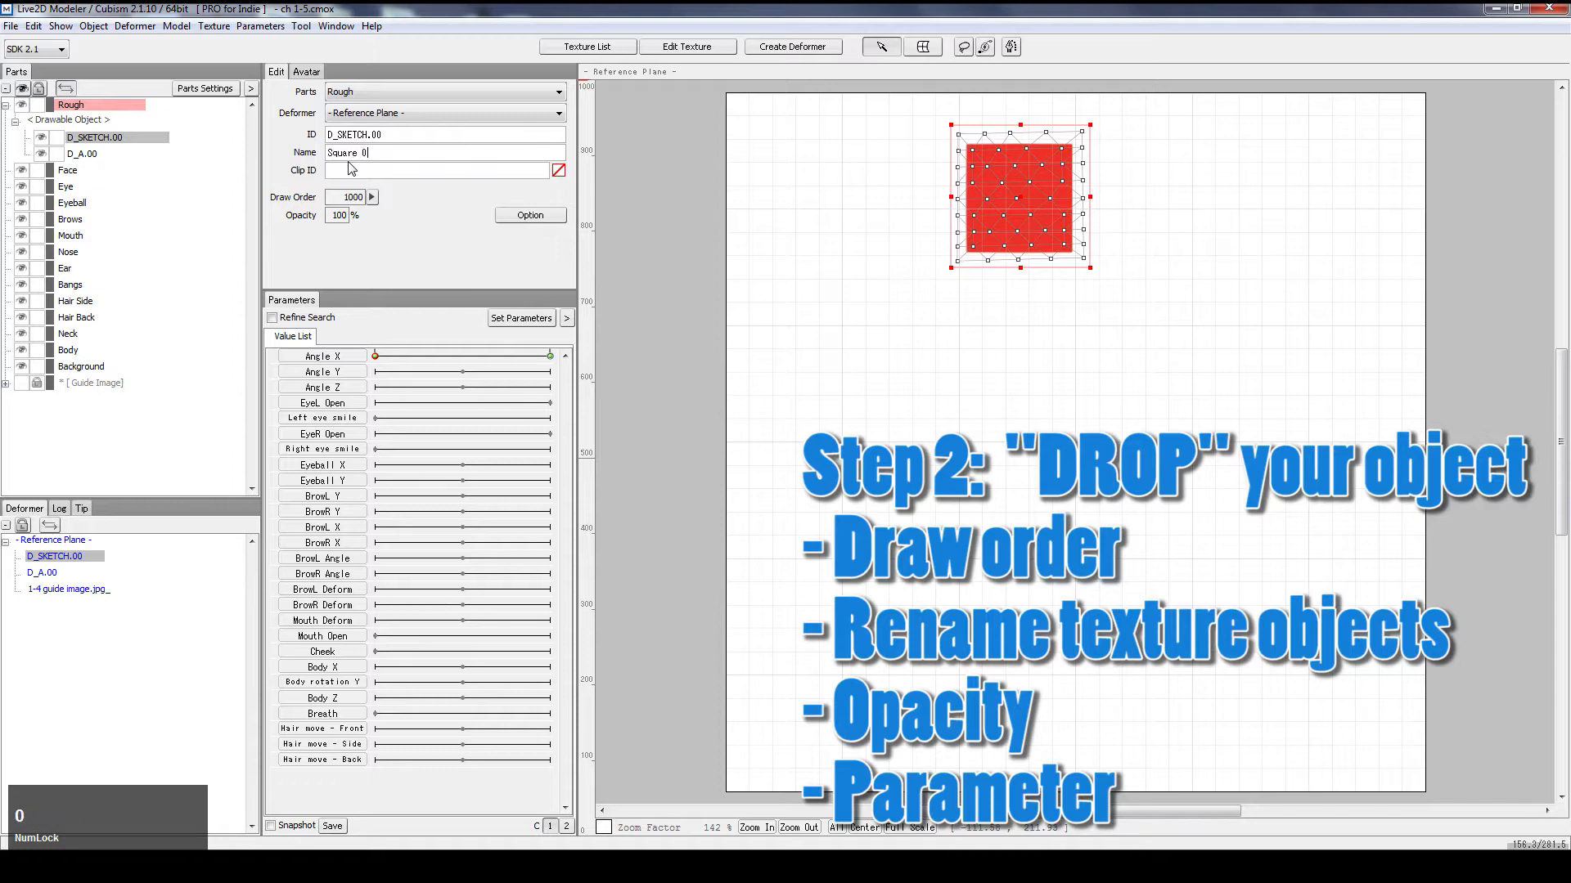
pyautogui.press('BackSpace')
pyautogui.write('T')
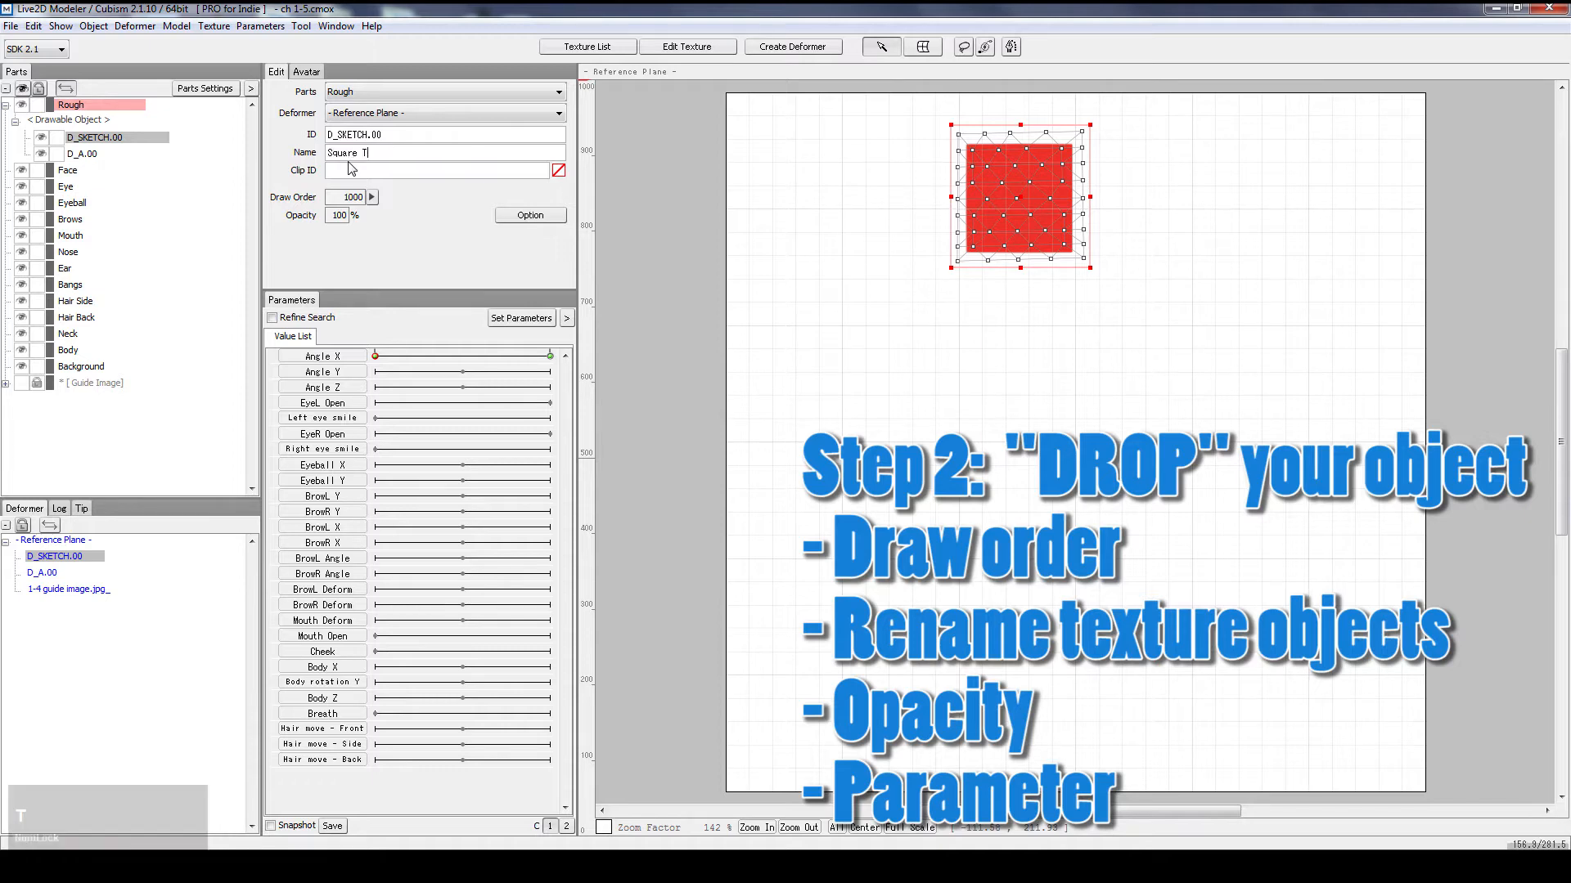
pyautogui.press('Return')
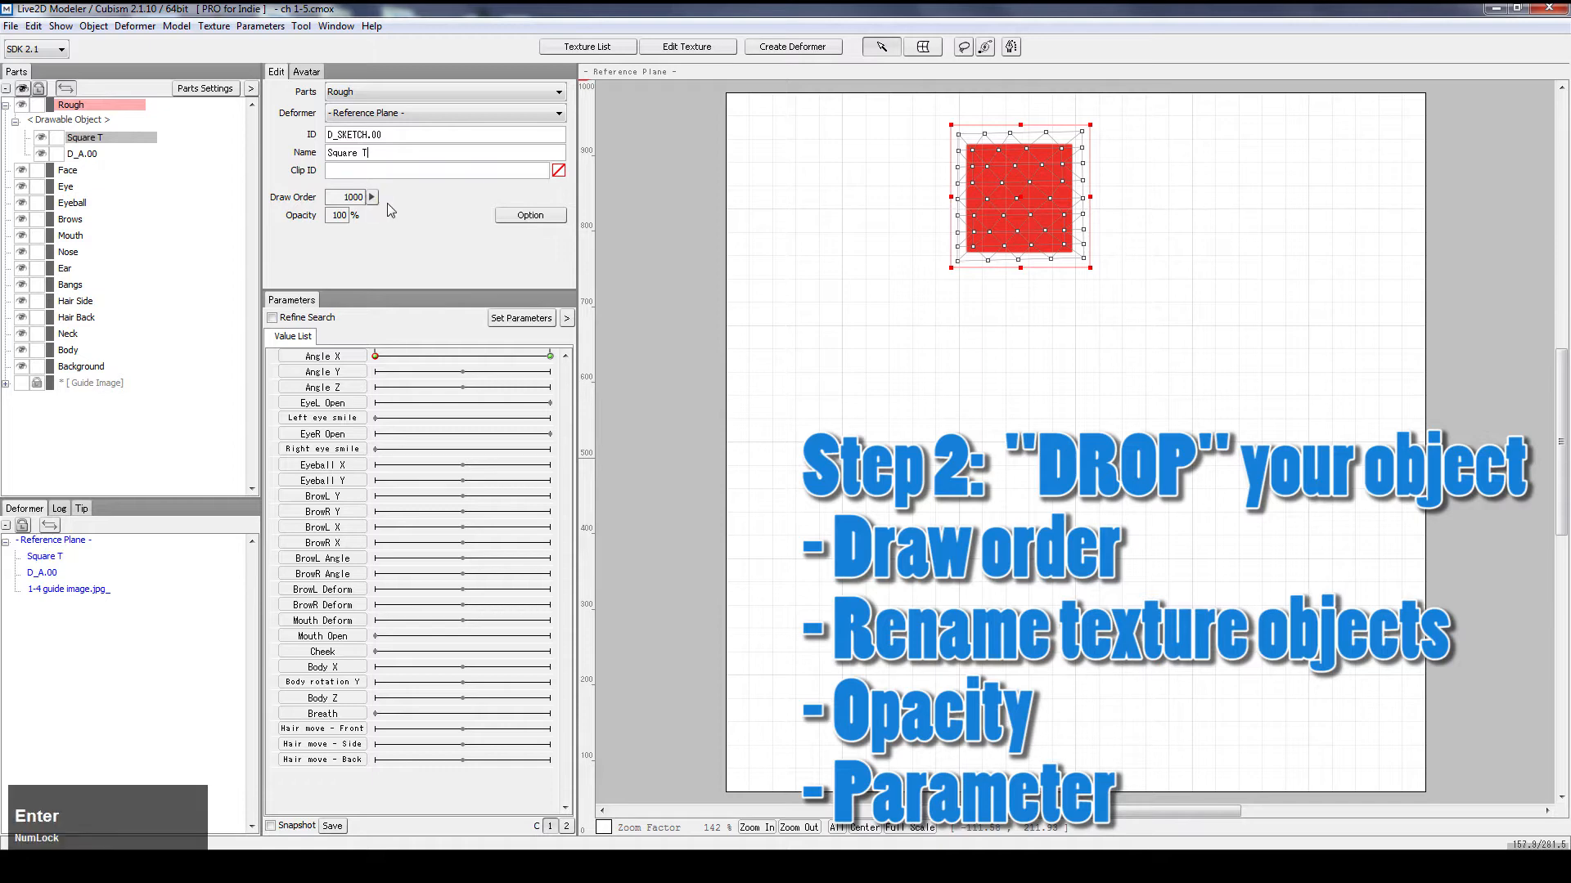
# Step: Set Square T's draw order to 500 at both the -30 and 30 keys of Angle X
pyautogui.click(345, 200)
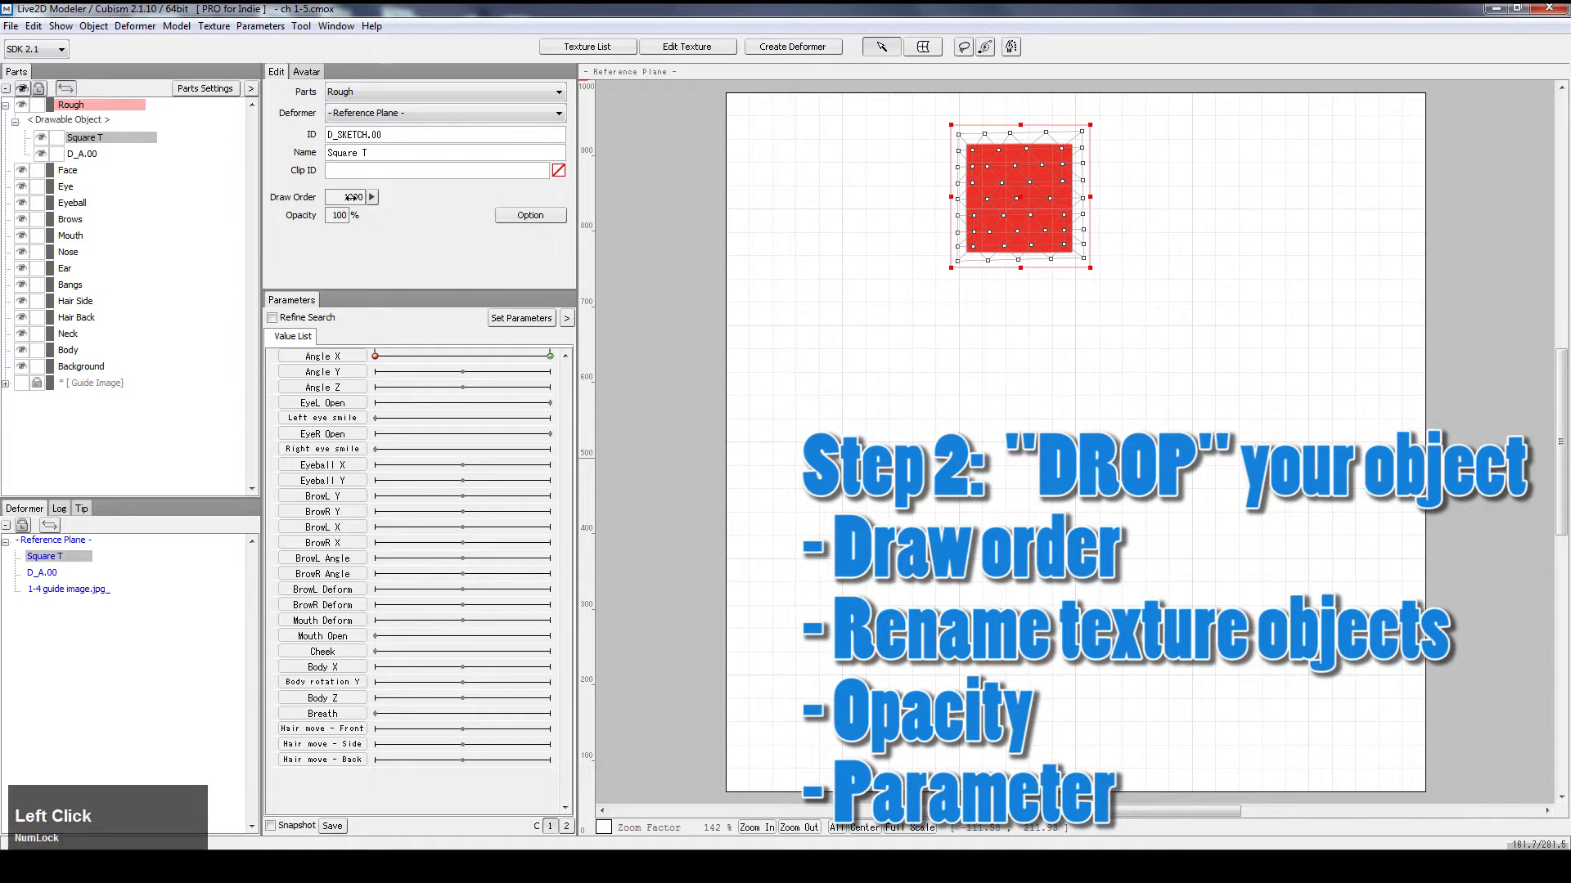
pyautogui.click(350, 199)
pyautogui.click(363, 254)
pyautogui.moveTo(377, 356); pyautogui.dragTo(586, 378)
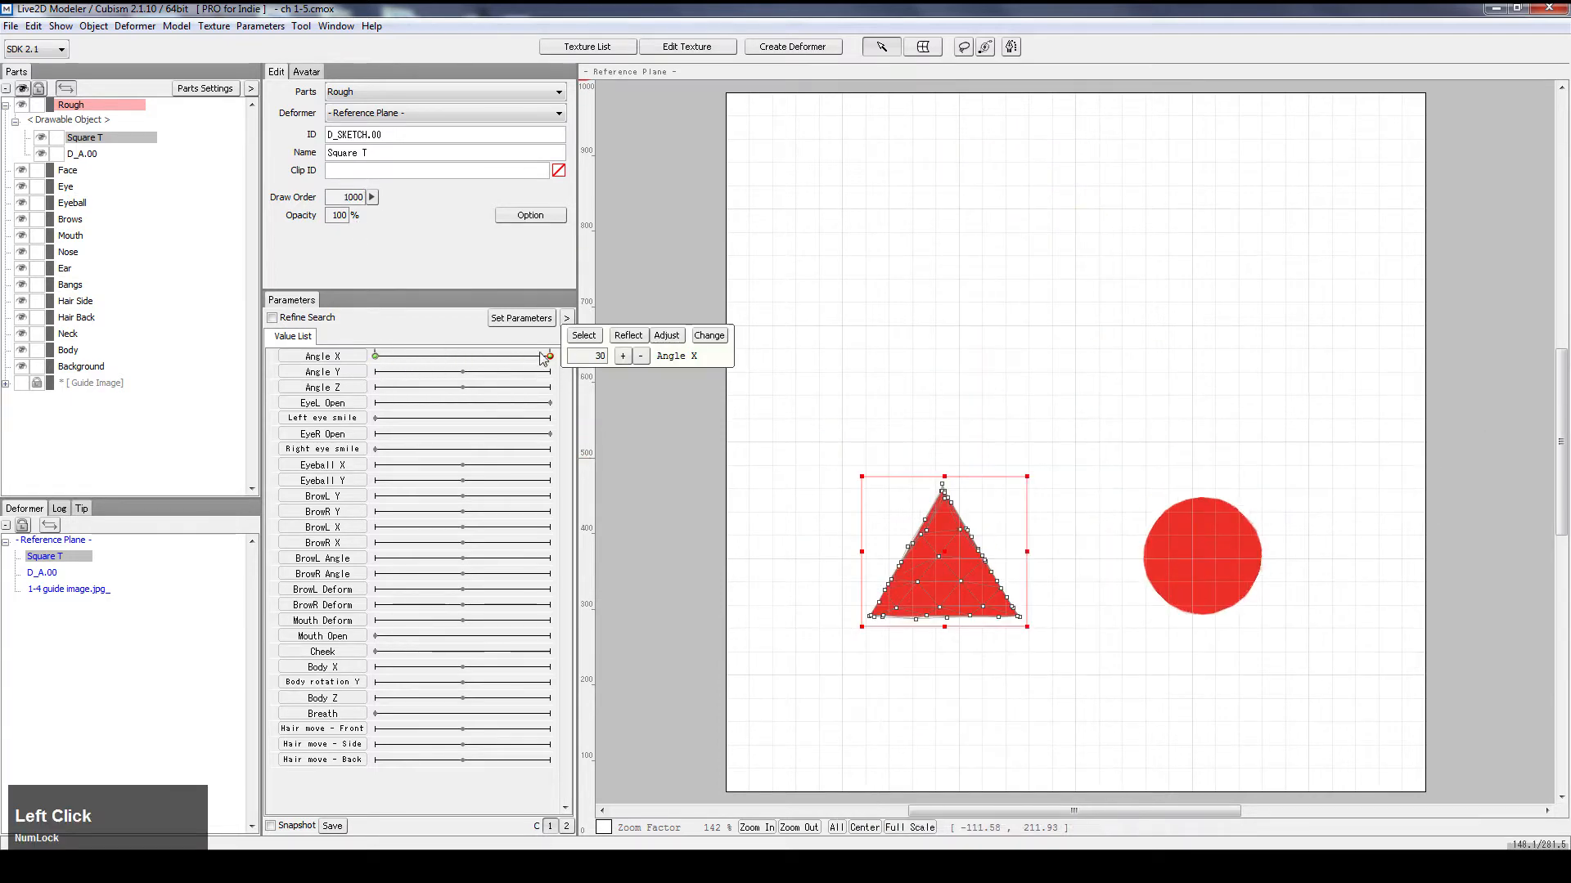
pyautogui.click(351, 197)
pyautogui.write('500')
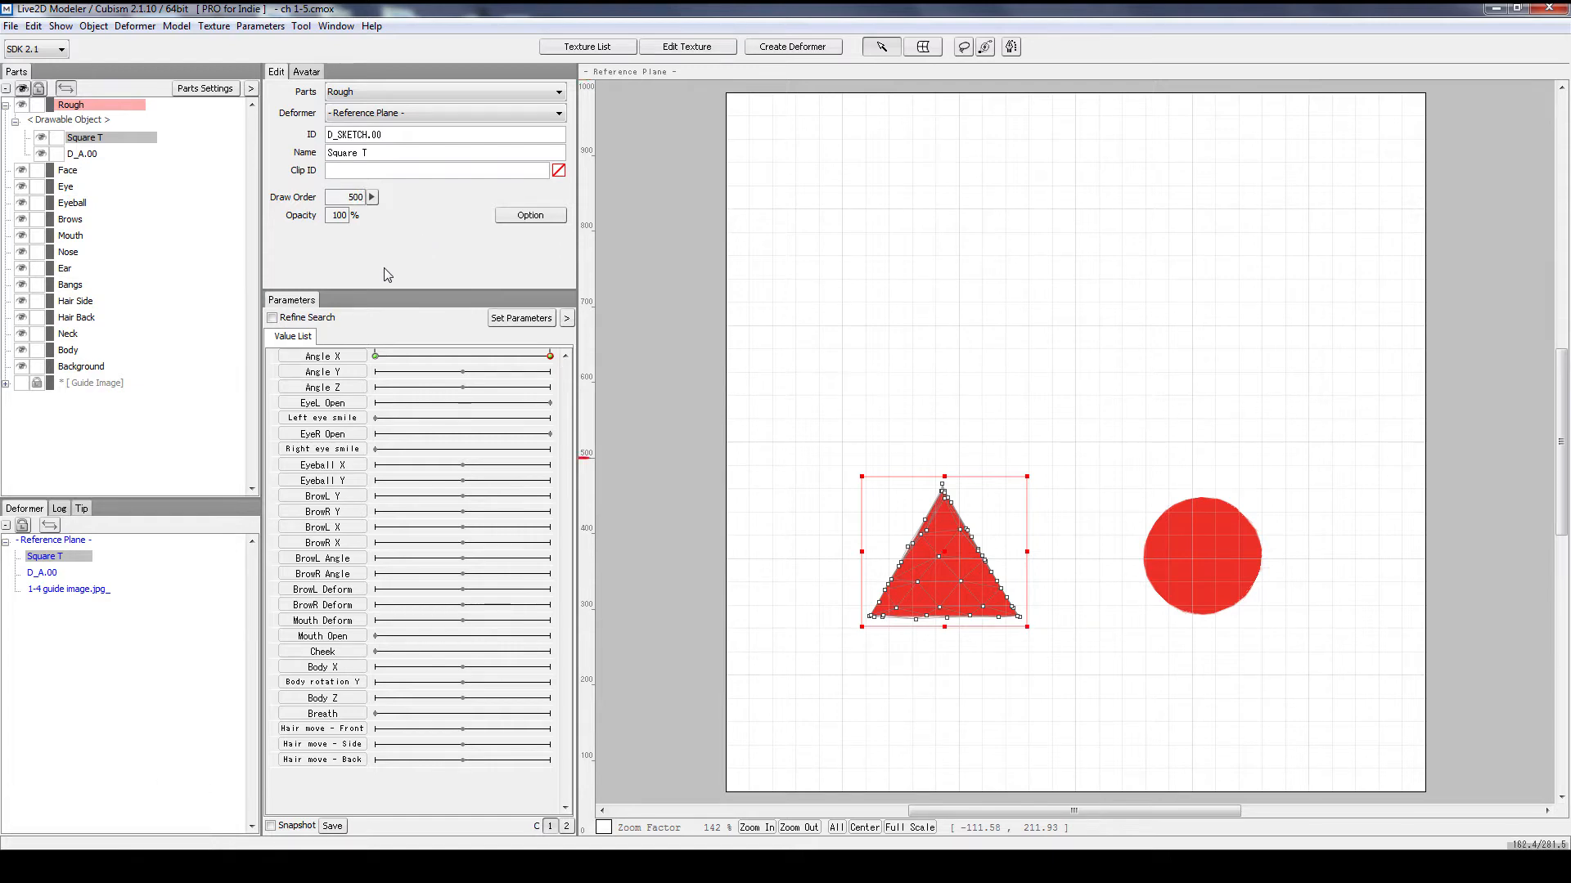
# Step: Sweep Angle X between -30 and 30 to check Square T's draw order at both keys
pyautogui.moveTo(484, 355); pyautogui.dragTo(832, 410)
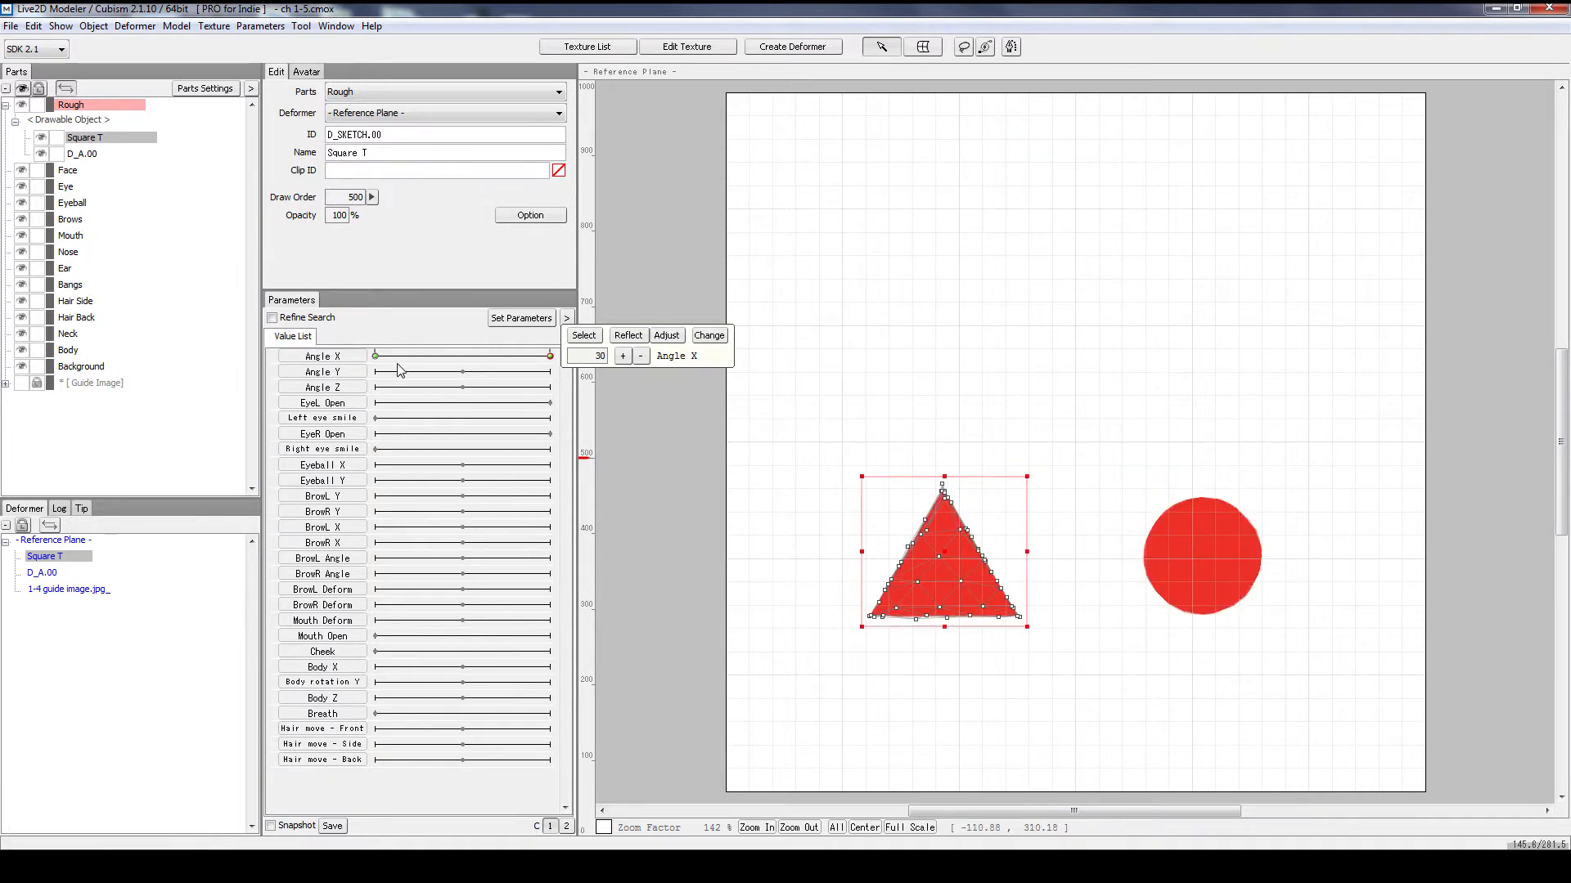
pyautogui.moveTo(415, 364); pyautogui.dragTo(374, 357)
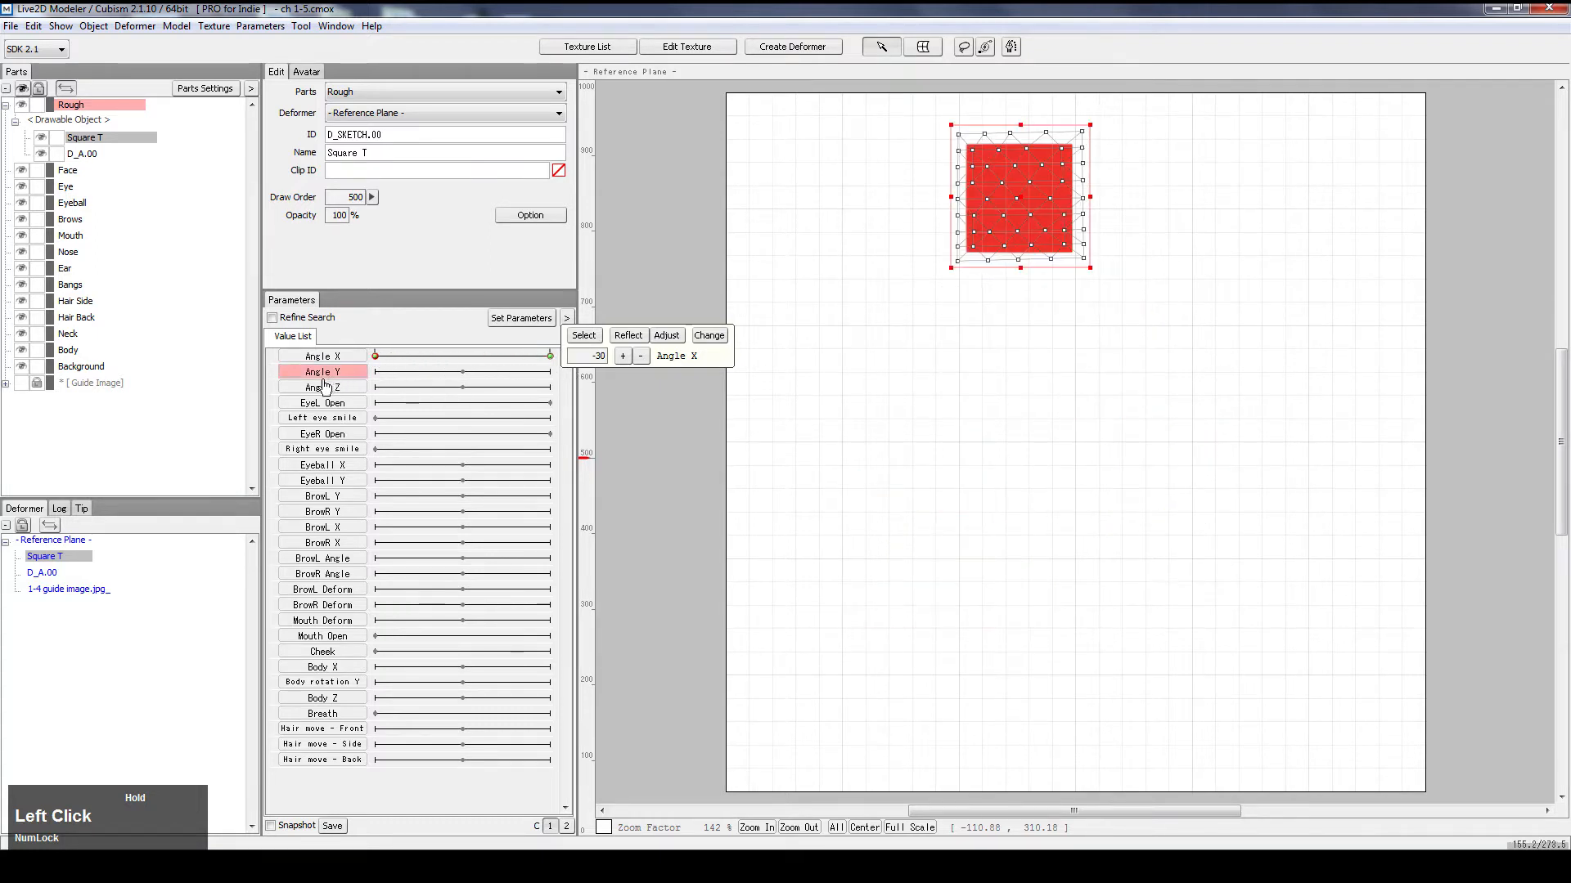
pyautogui.moveTo(428, 410); pyautogui.dragTo(578, 393)
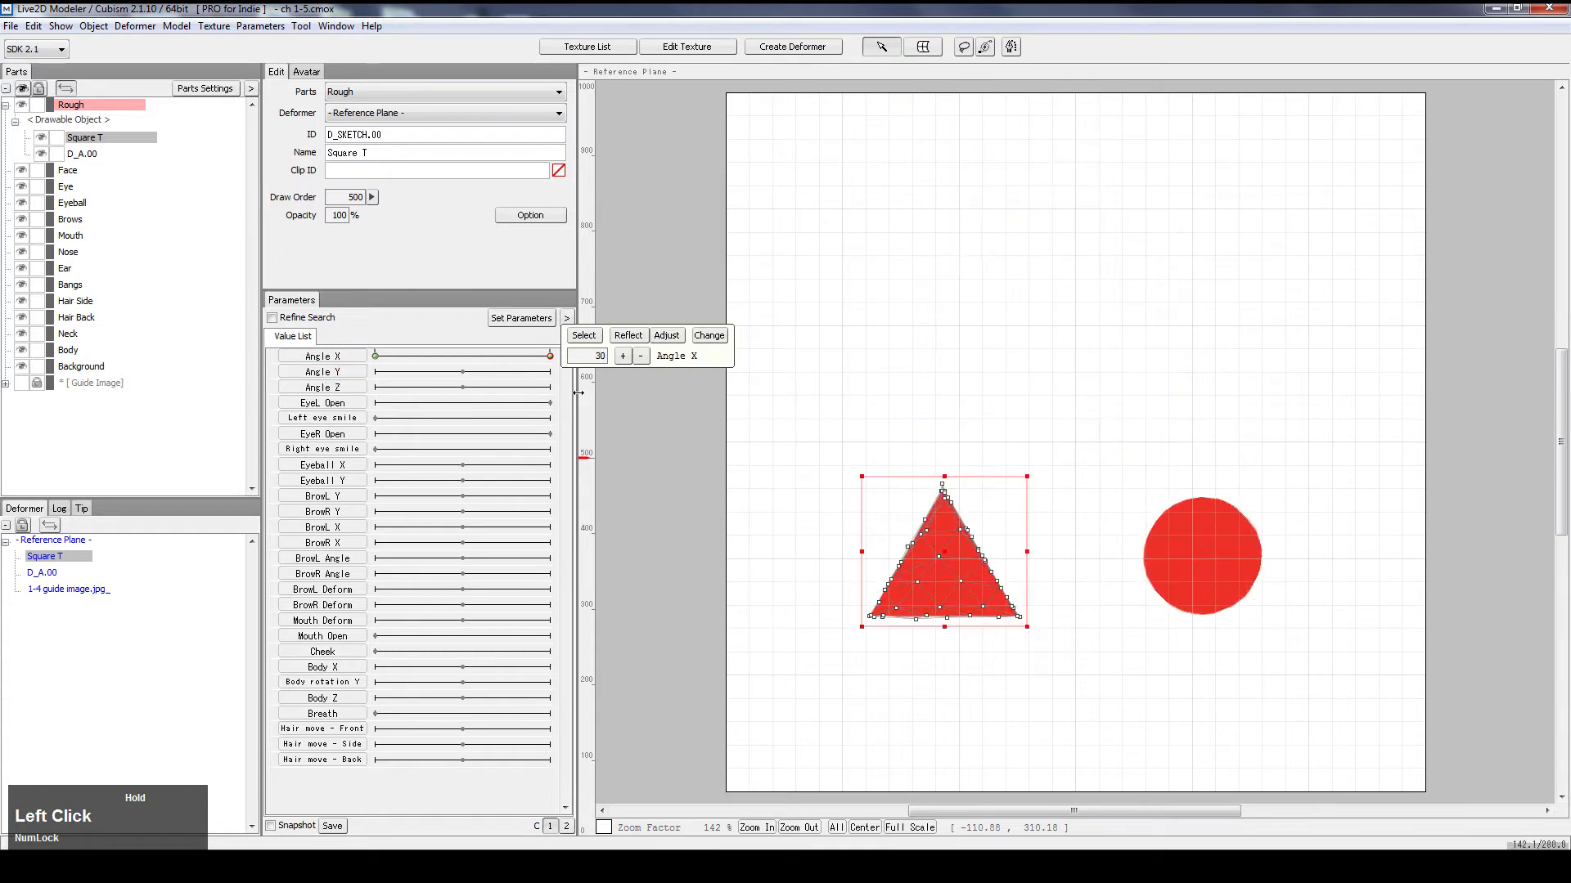
# Step: Name the circle's texture object D_A.00 "Square C"
pyautogui.click(112, 155)
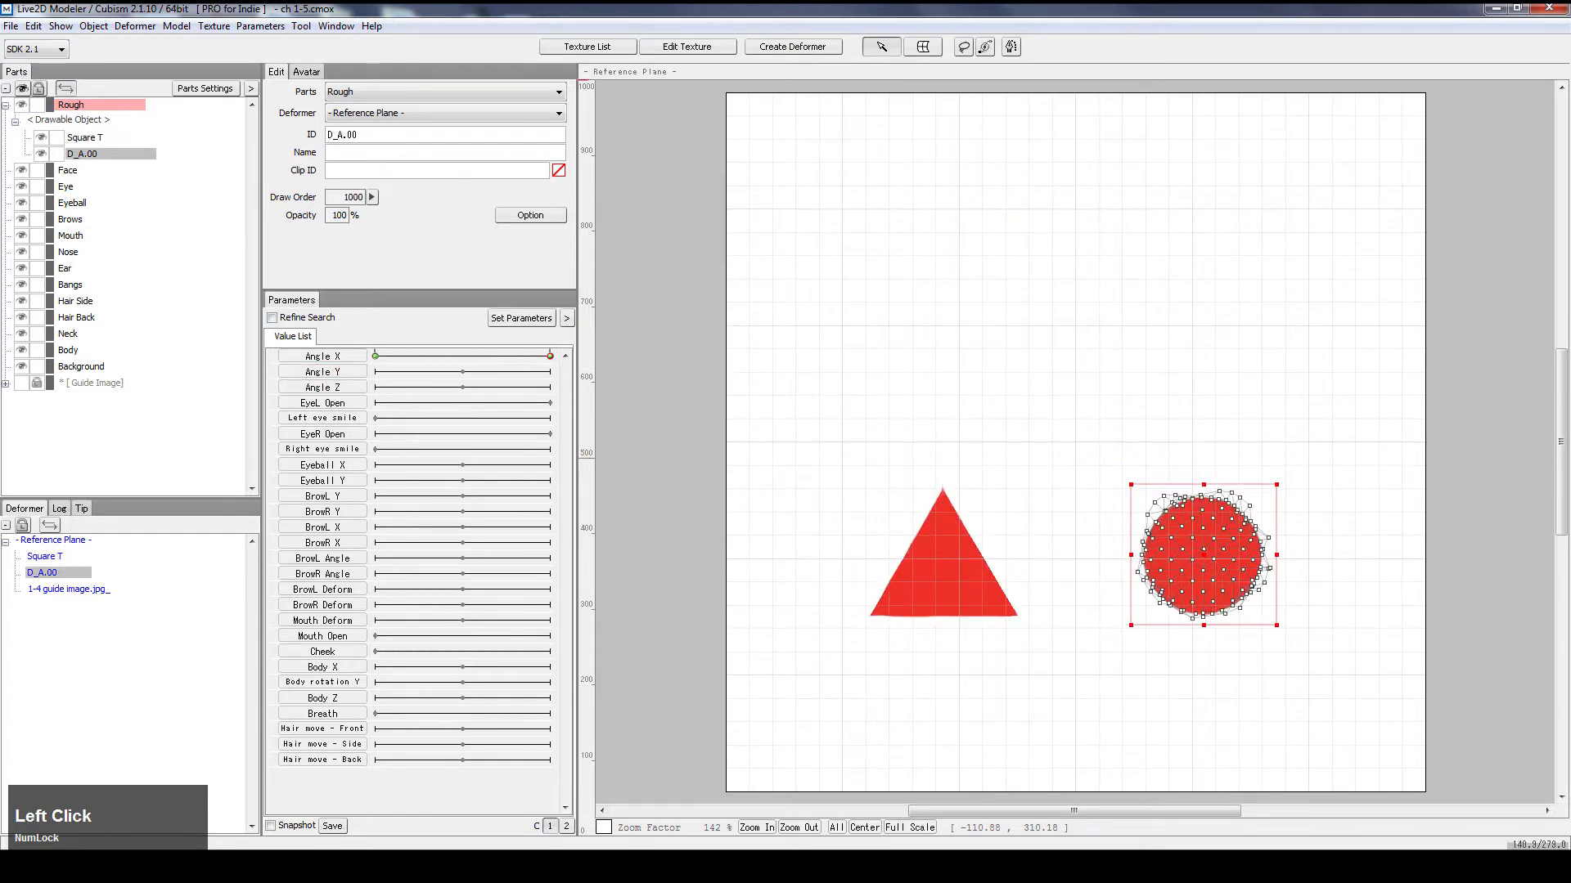
pyautogui.write('Square C')
pyautogui.press('Return')
# Step: Set Square C's draw order to 500 at both the 30 and -30 keys of Angle X
pyautogui.click(341, 199)
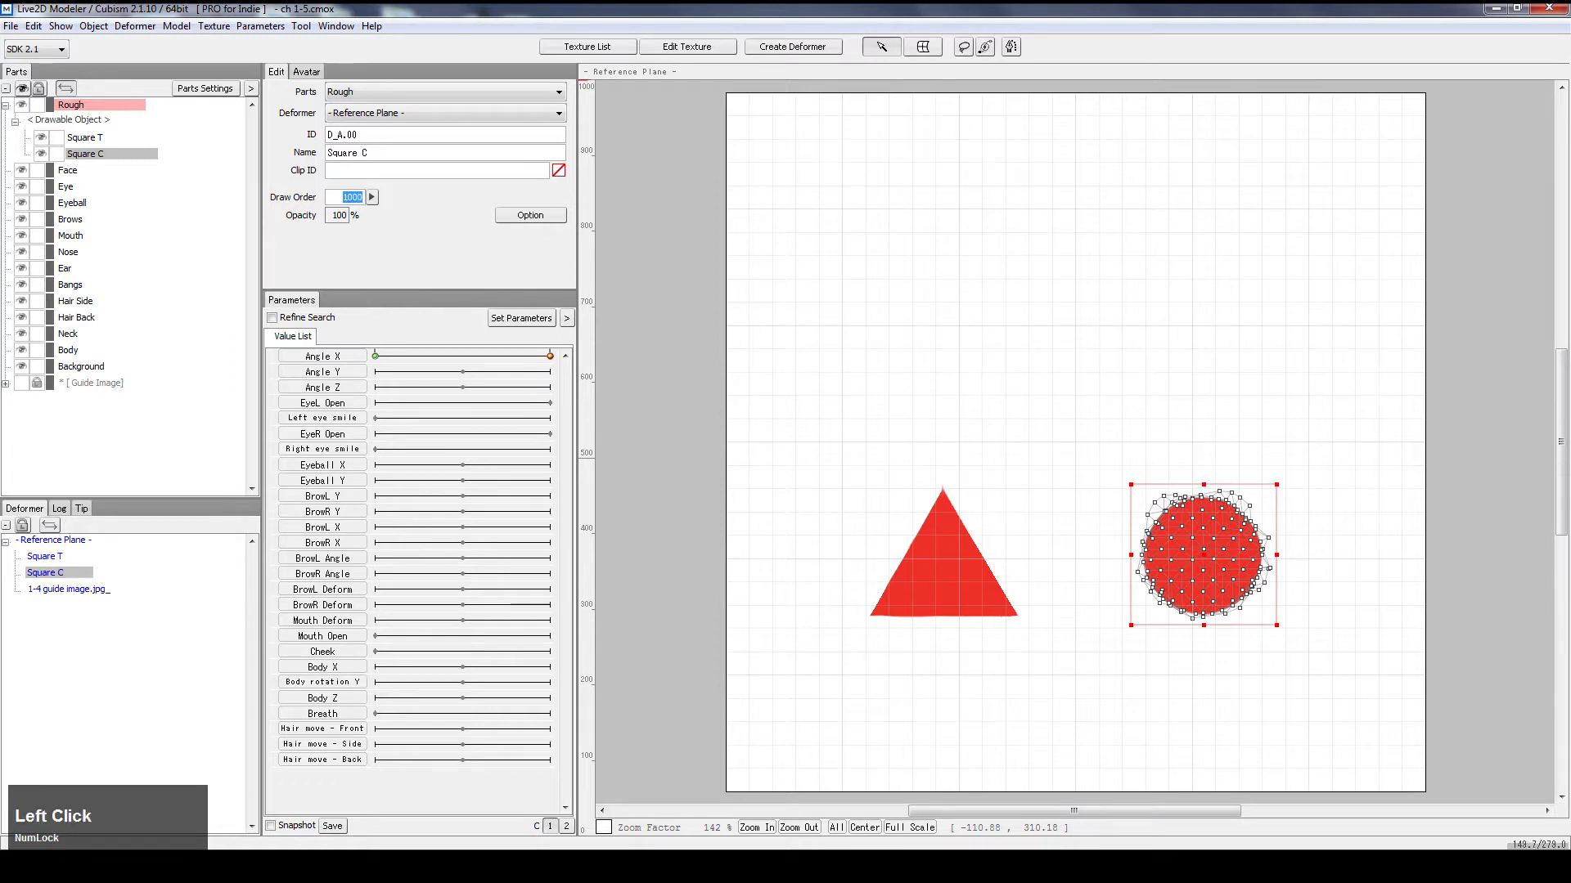
pyautogui.press('BackSpace')
pyautogui.press('Return')
pyautogui.rightClick(377, 357)
pyautogui.click(353, 198)
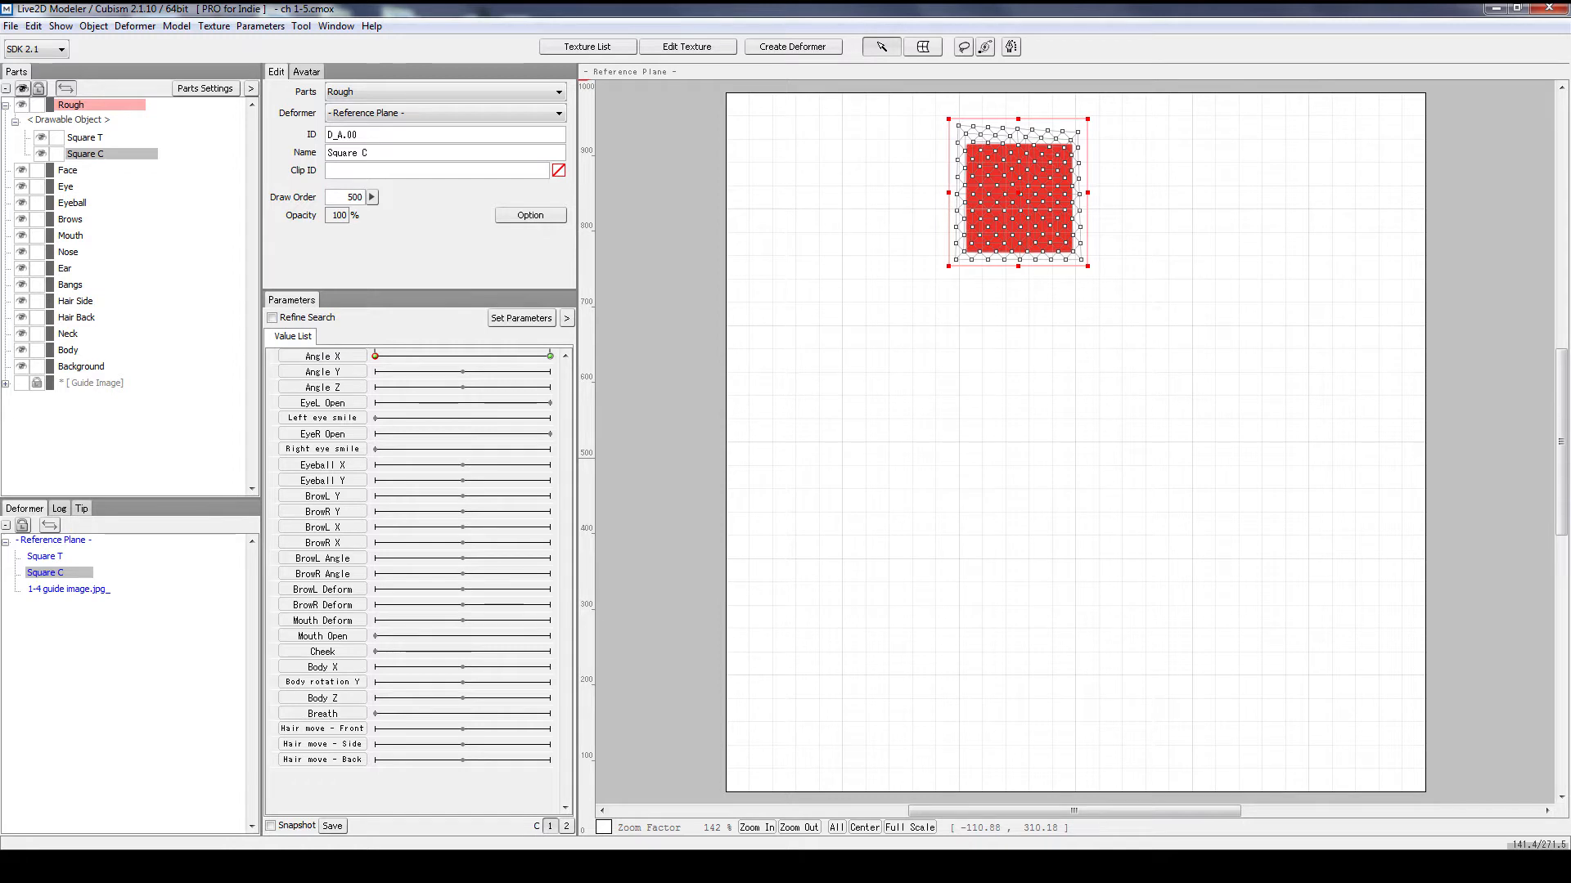
# Step: Check Square C's draw order at Angle X values 15, -30 and 30
pyautogui.click(507, 358)
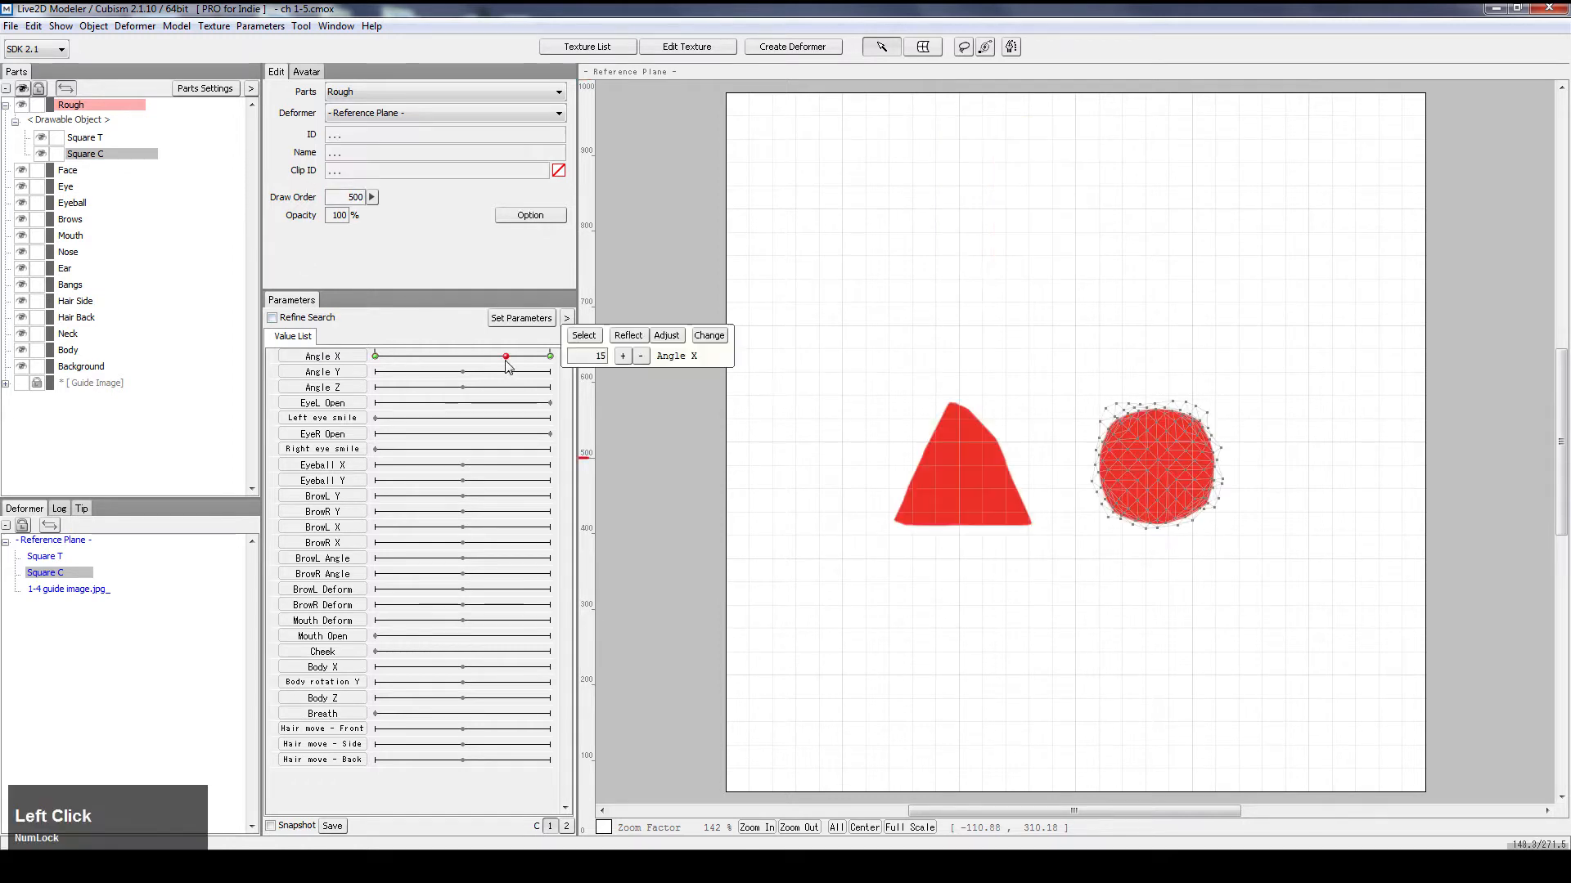
pyautogui.moveTo(506, 358); pyautogui.dragTo(374, 358)
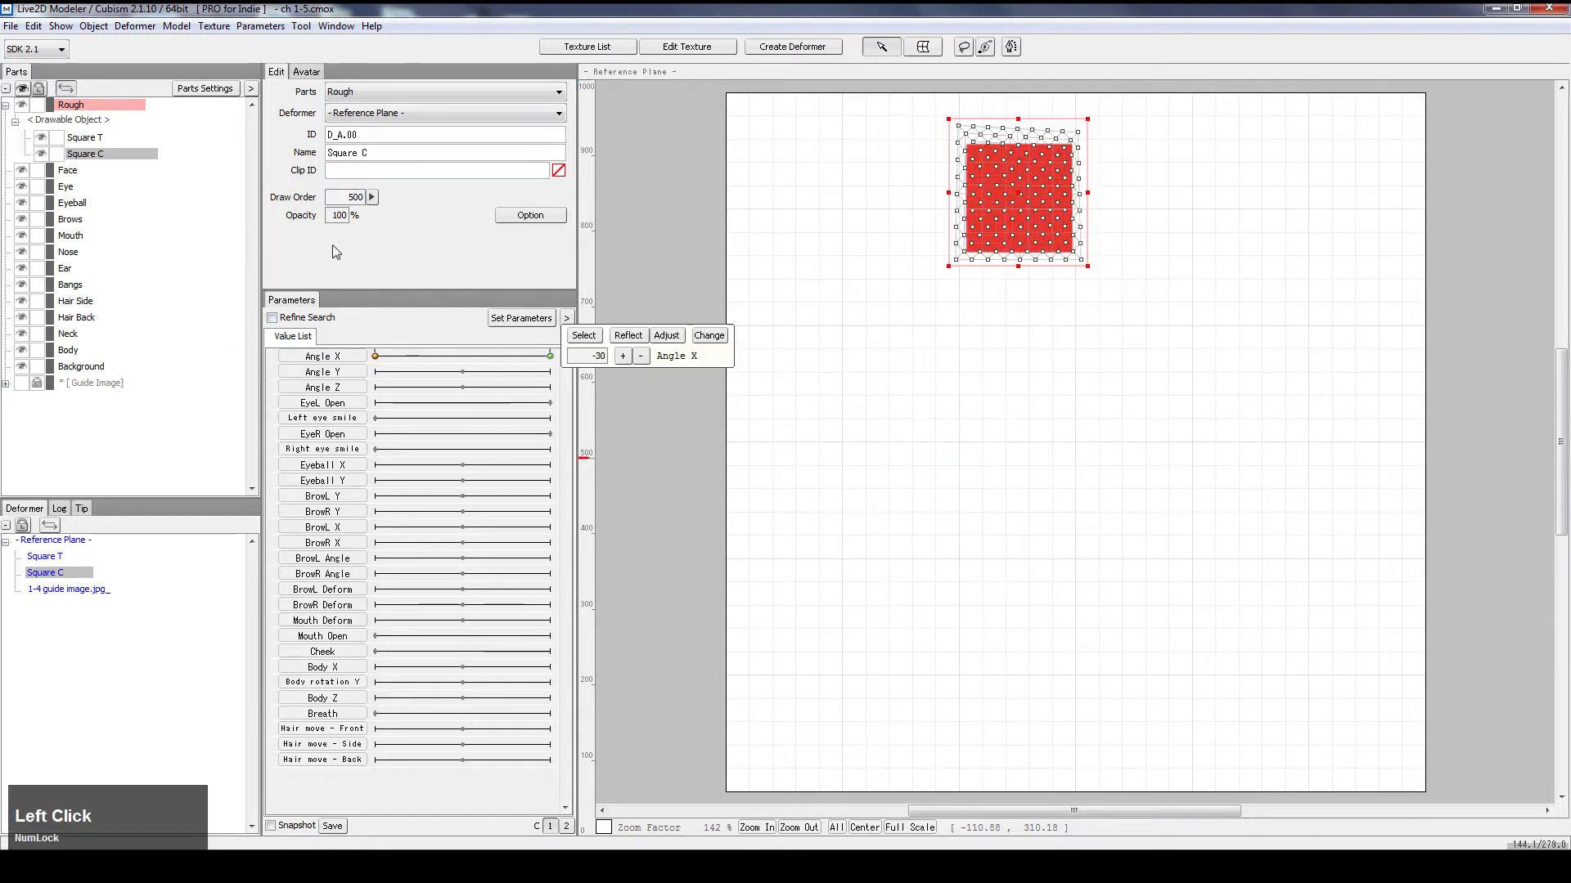
pyautogui.click(351, 198)
pyautogui.rightClick(547, 357)
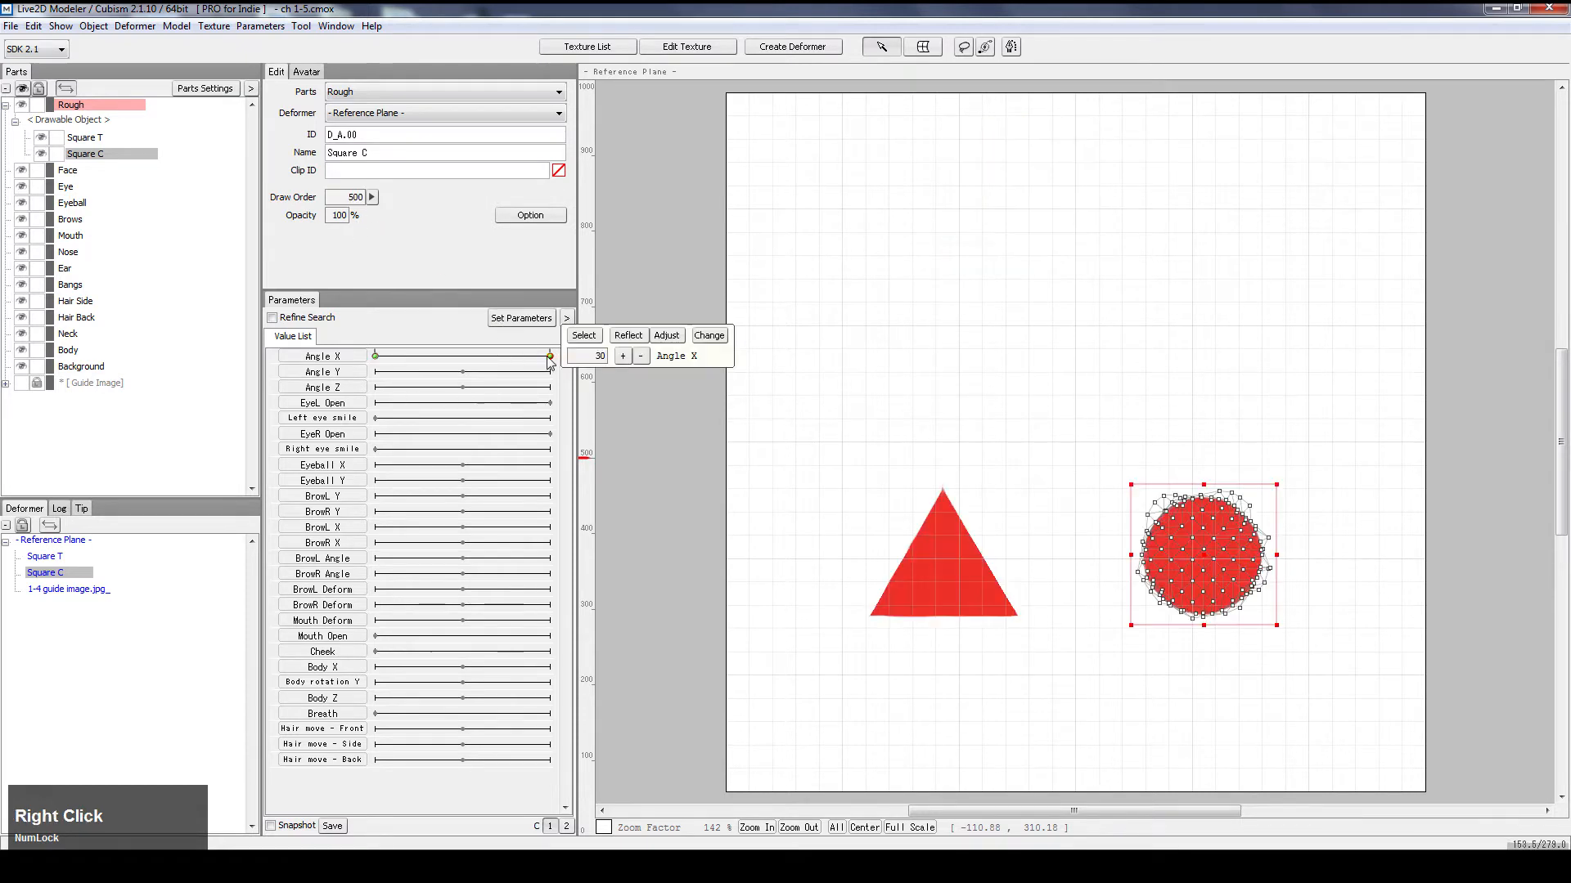
# Step: Try a draw order of 800 for Square C at the Angle X -30 key, and restore it to 500
pyautogui.rightClick(373, 356)
pyautogui.click(347, 200)
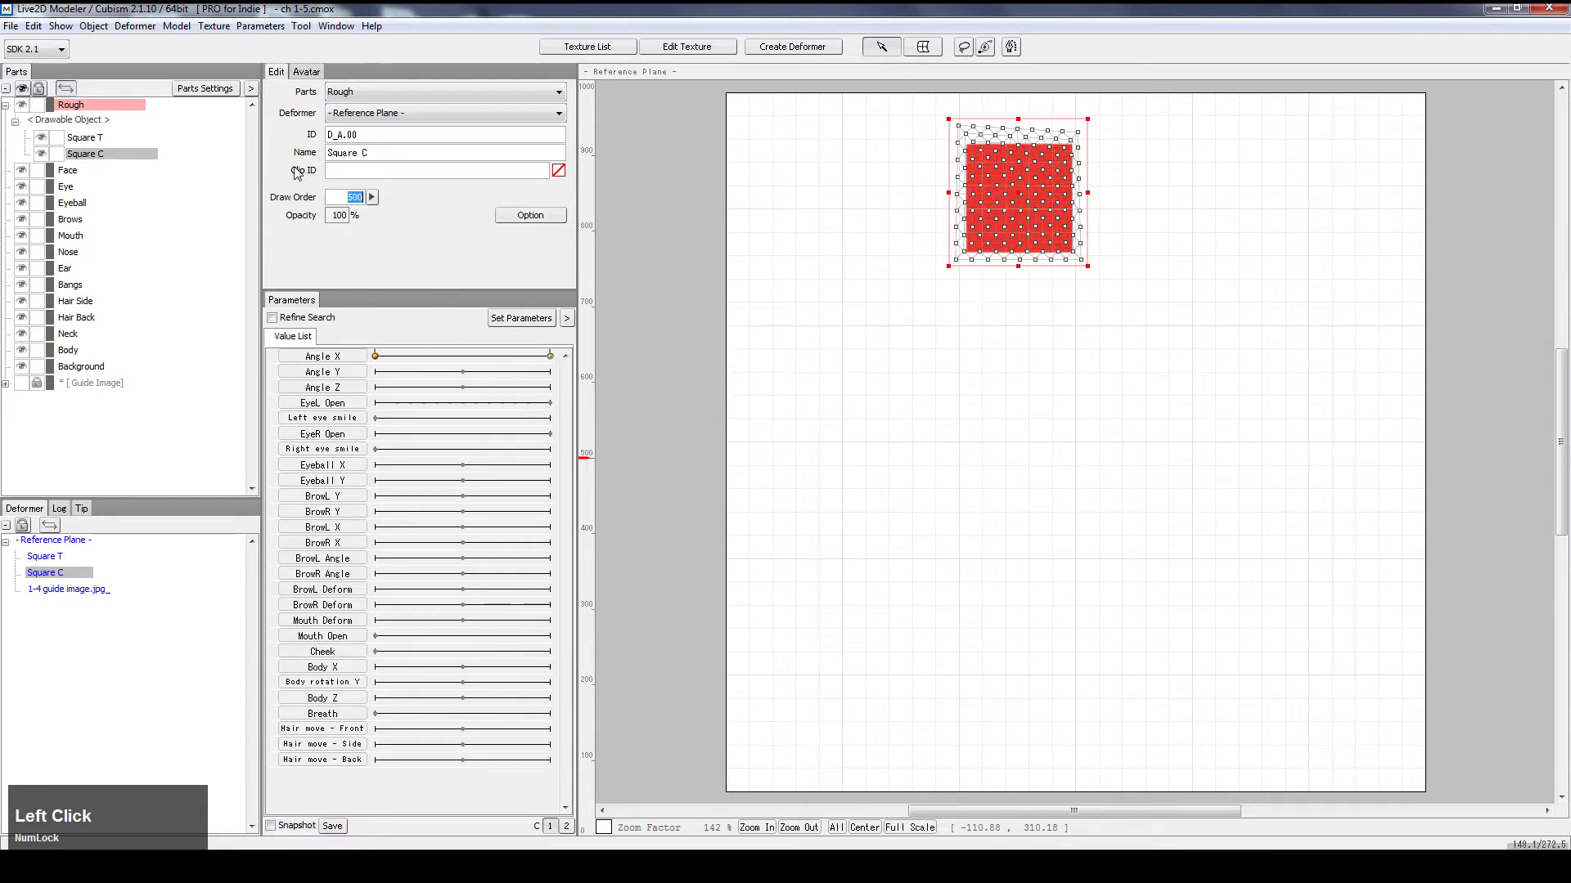
pyautogui.write('800')
pyautogui.click(82, 138)
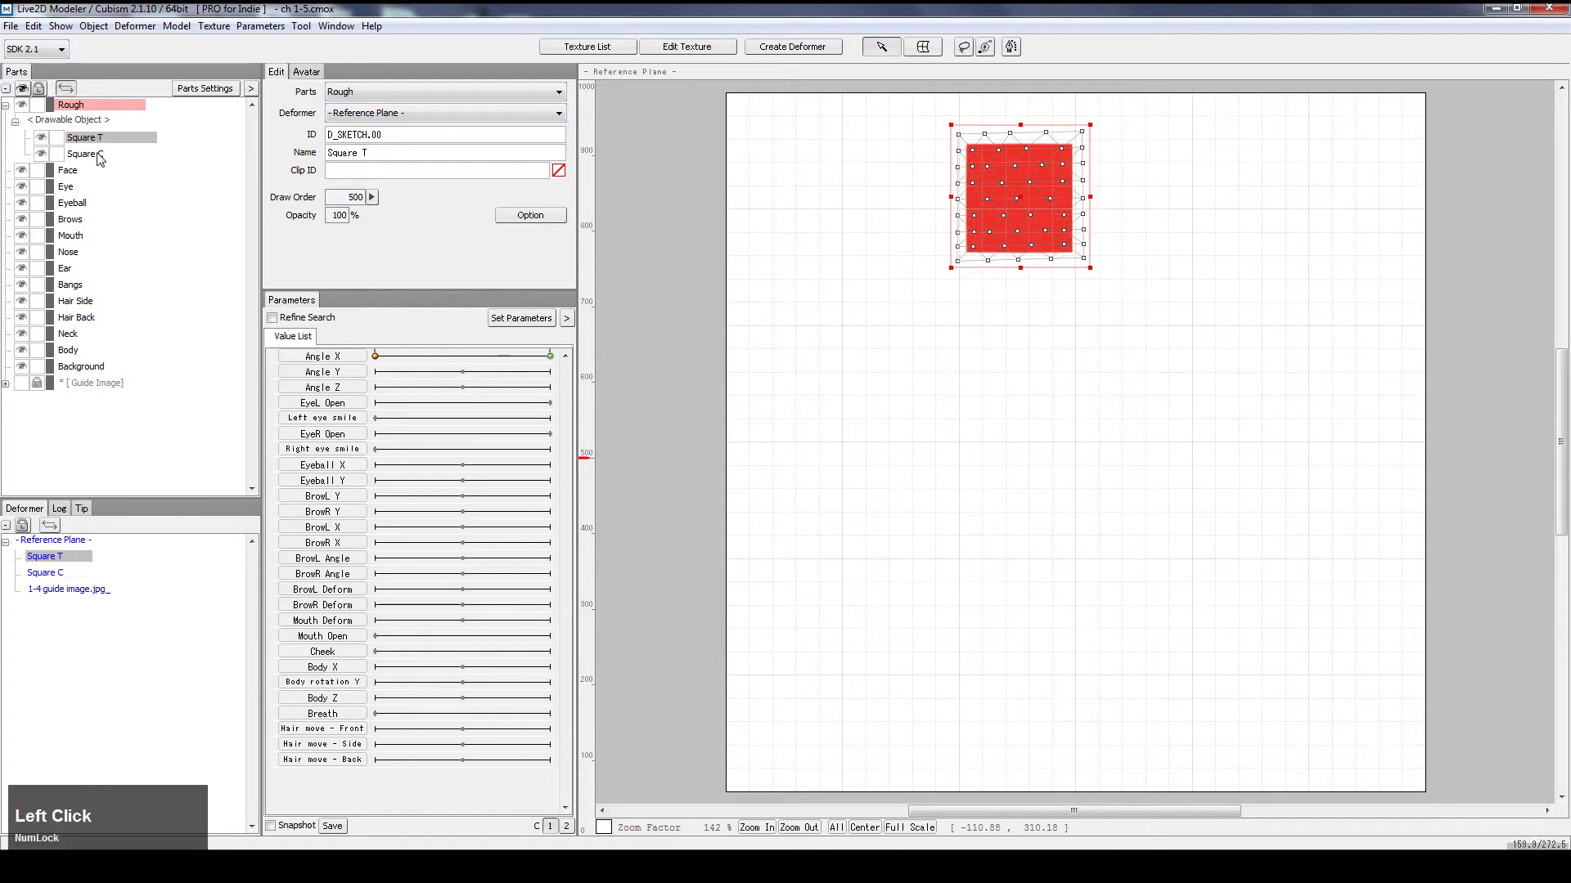
pyautogui.click(90, 153)
pyautogui.click(438, 364)
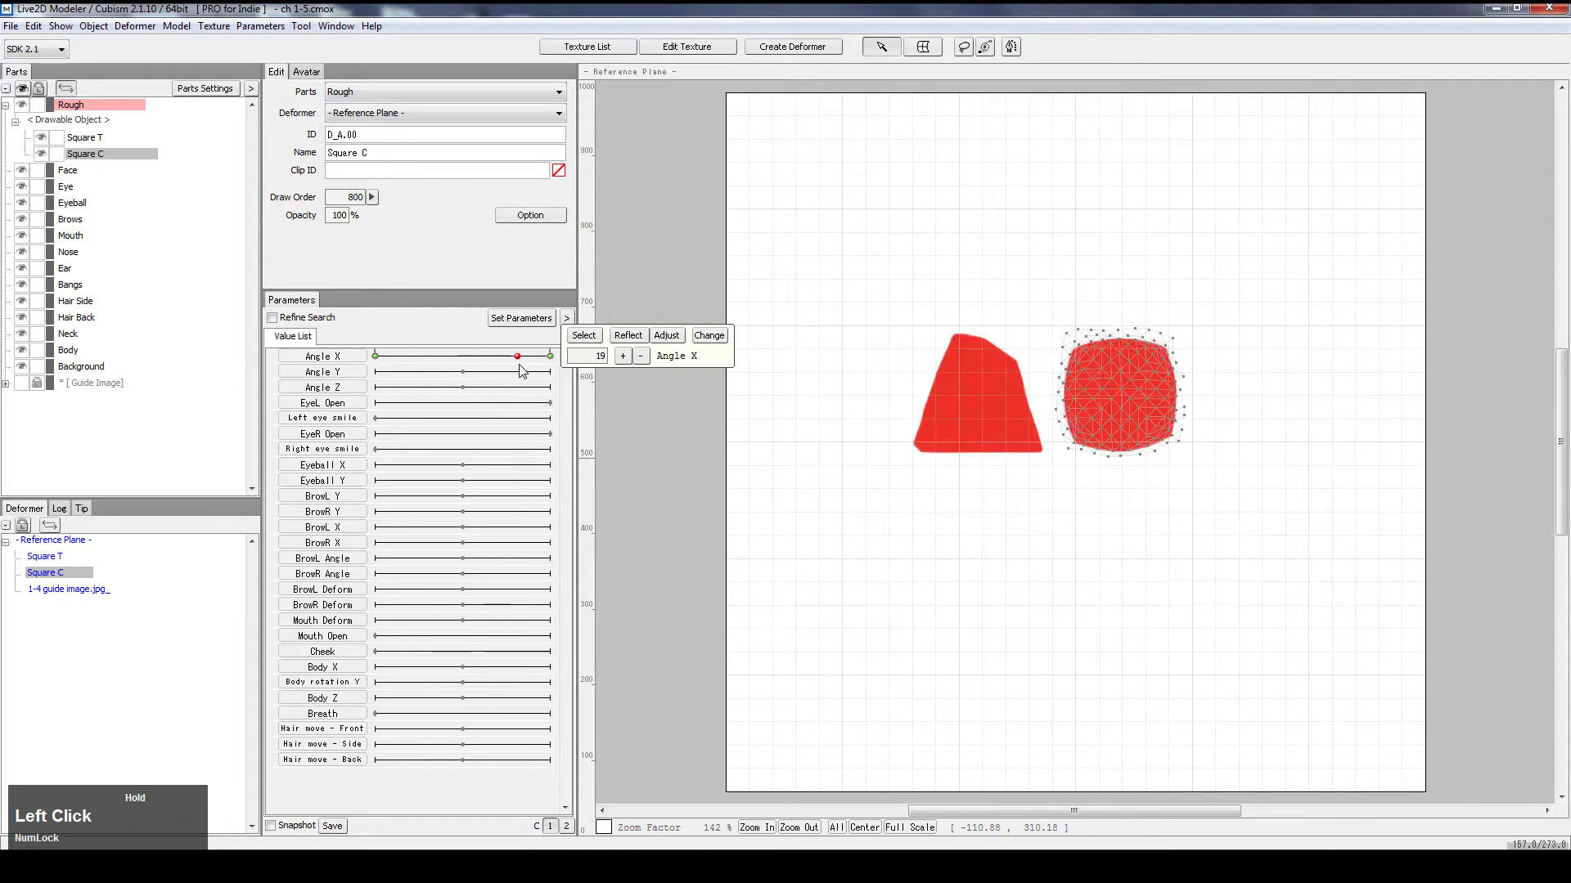
pyautogui.click(353, 195)
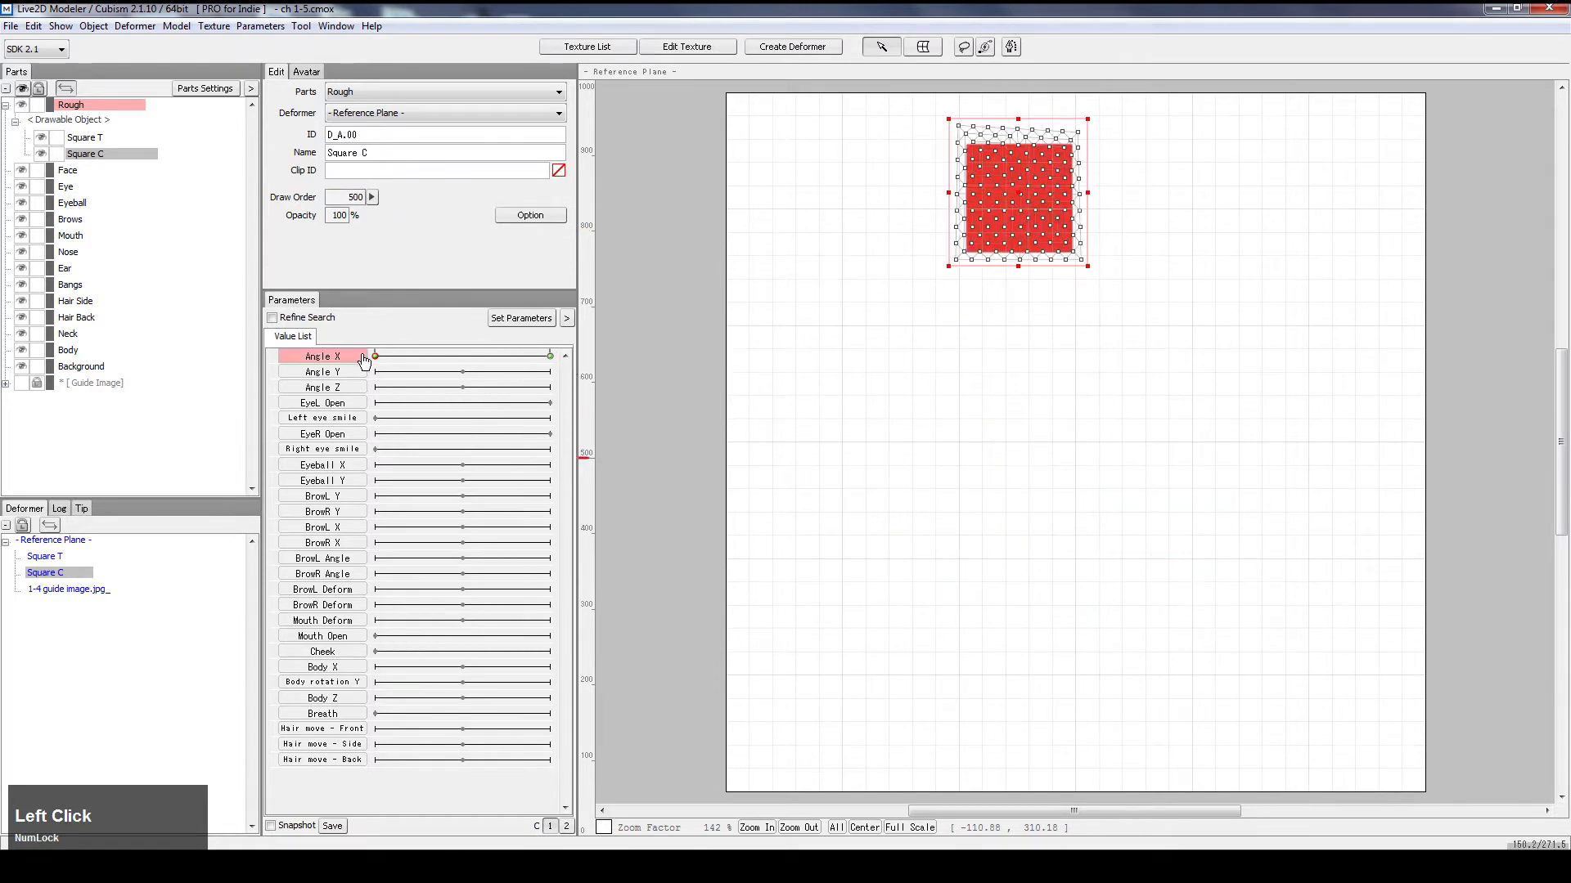
pyautogui.click(475, 365)
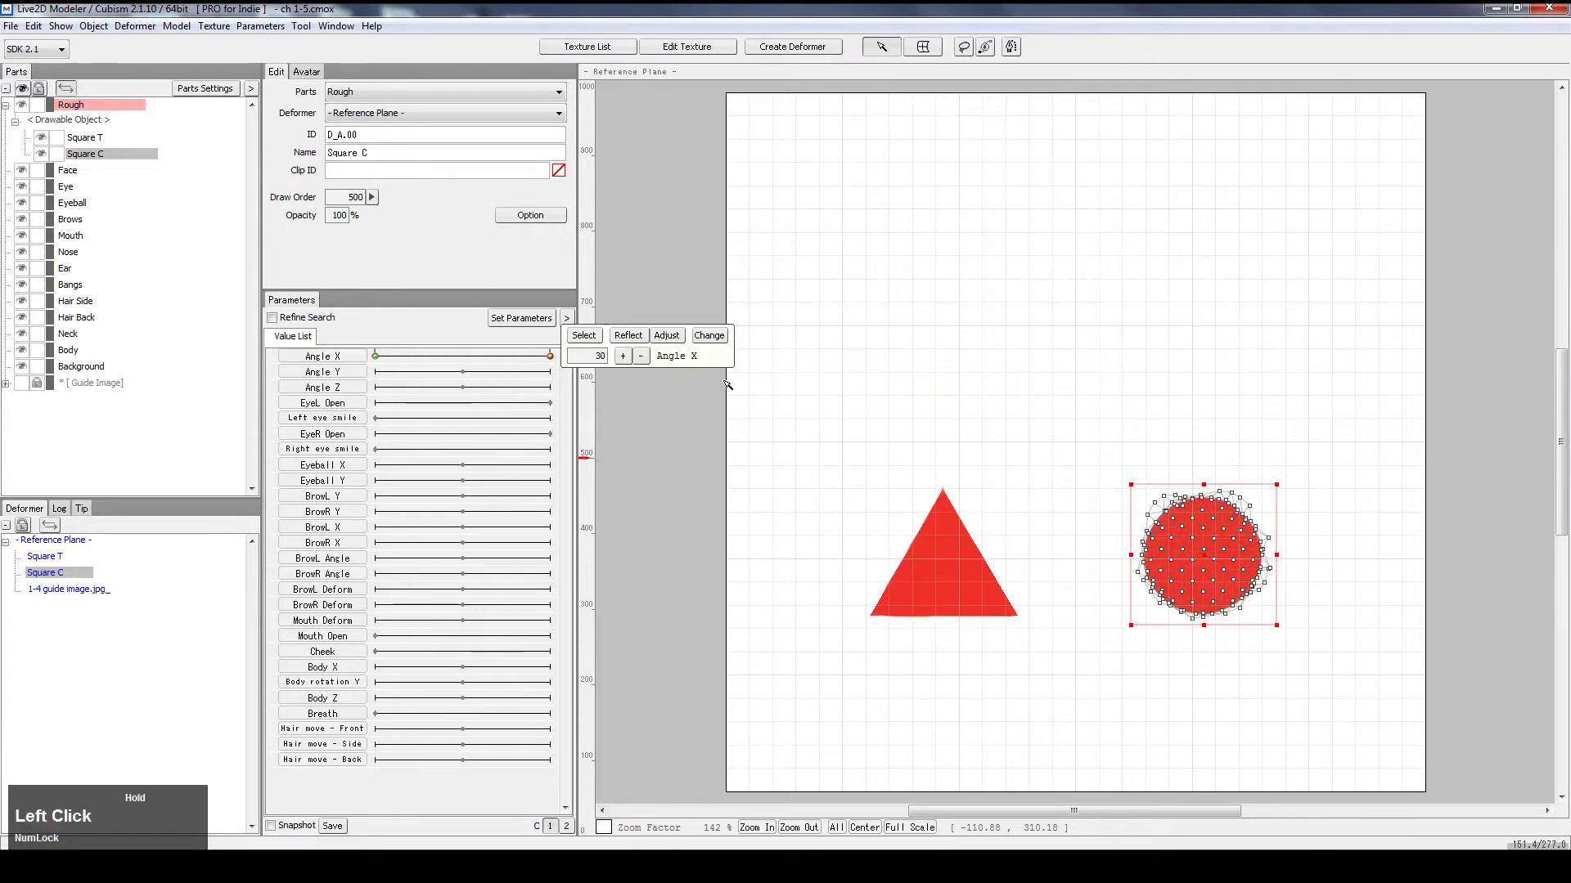
# Step: Delete the triangle object Square T from the Rough part
pyautogui.click(955, 577)
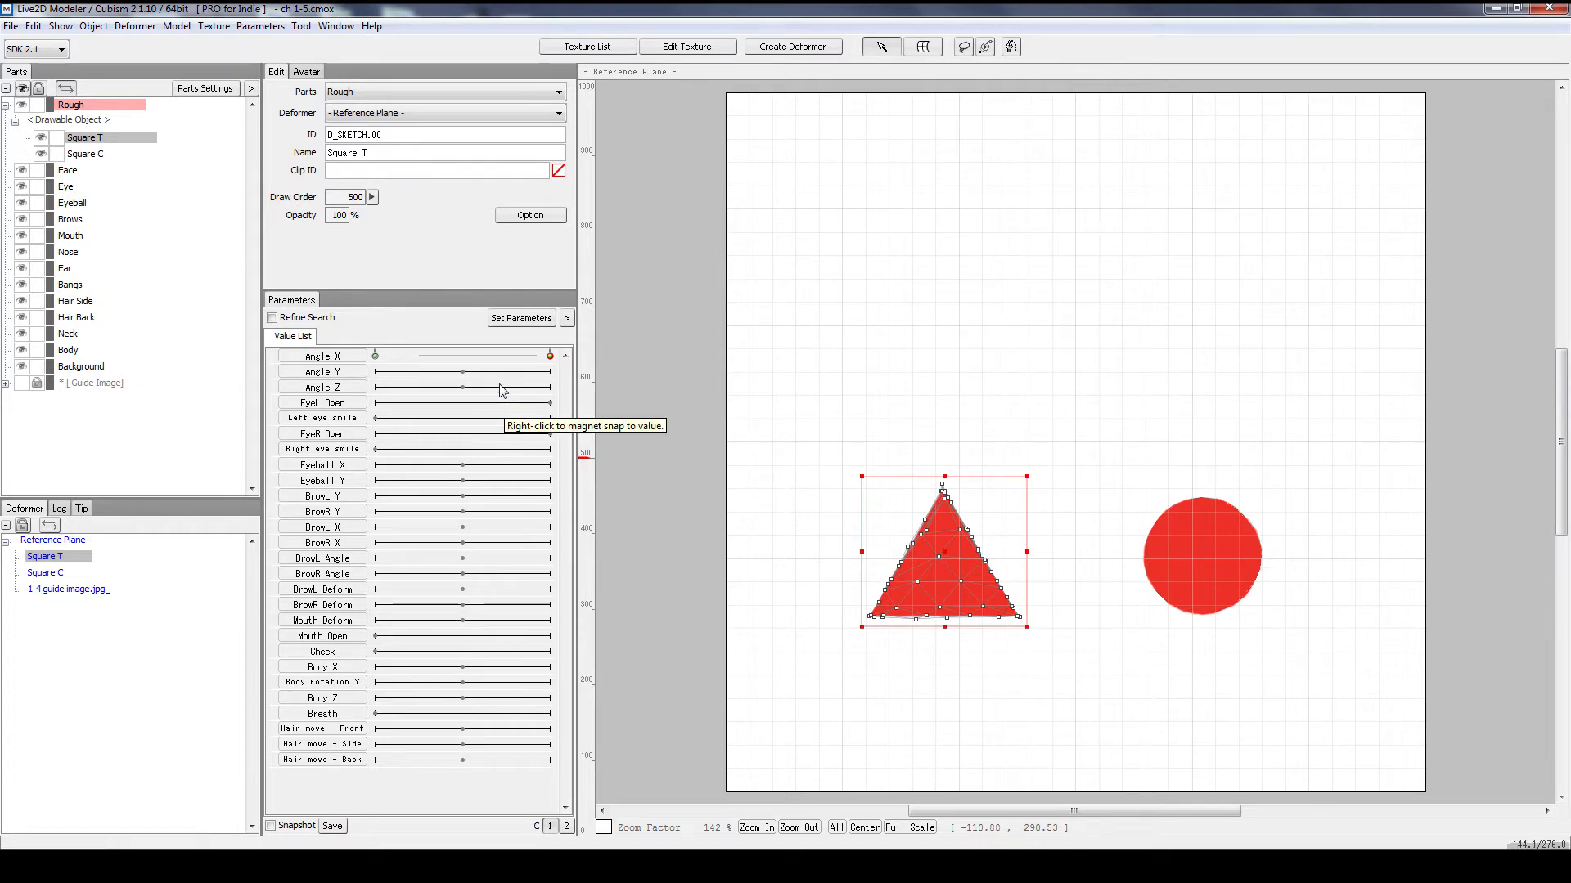
pyautogui.click(101, 155)
pyautogui.click(96, 139)
pyautogui.press('Delete')
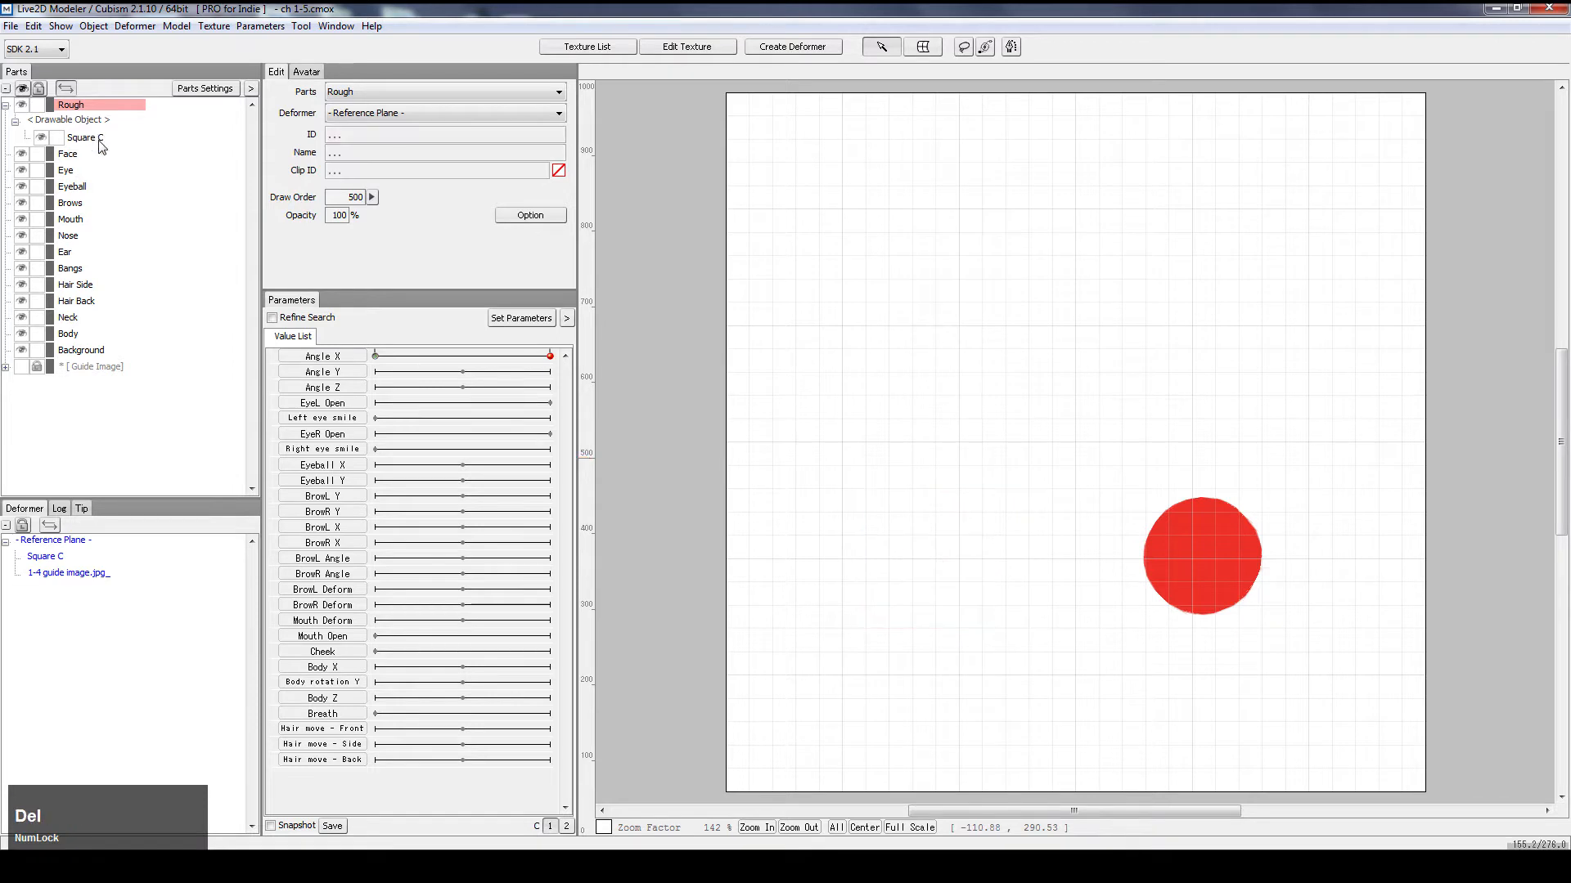
# Step: Create a new texture object by outlining the red square with a closed four-point polygon in the texture editor
pyautogui.click(820, 190)
pyautogui.click(675, 46)
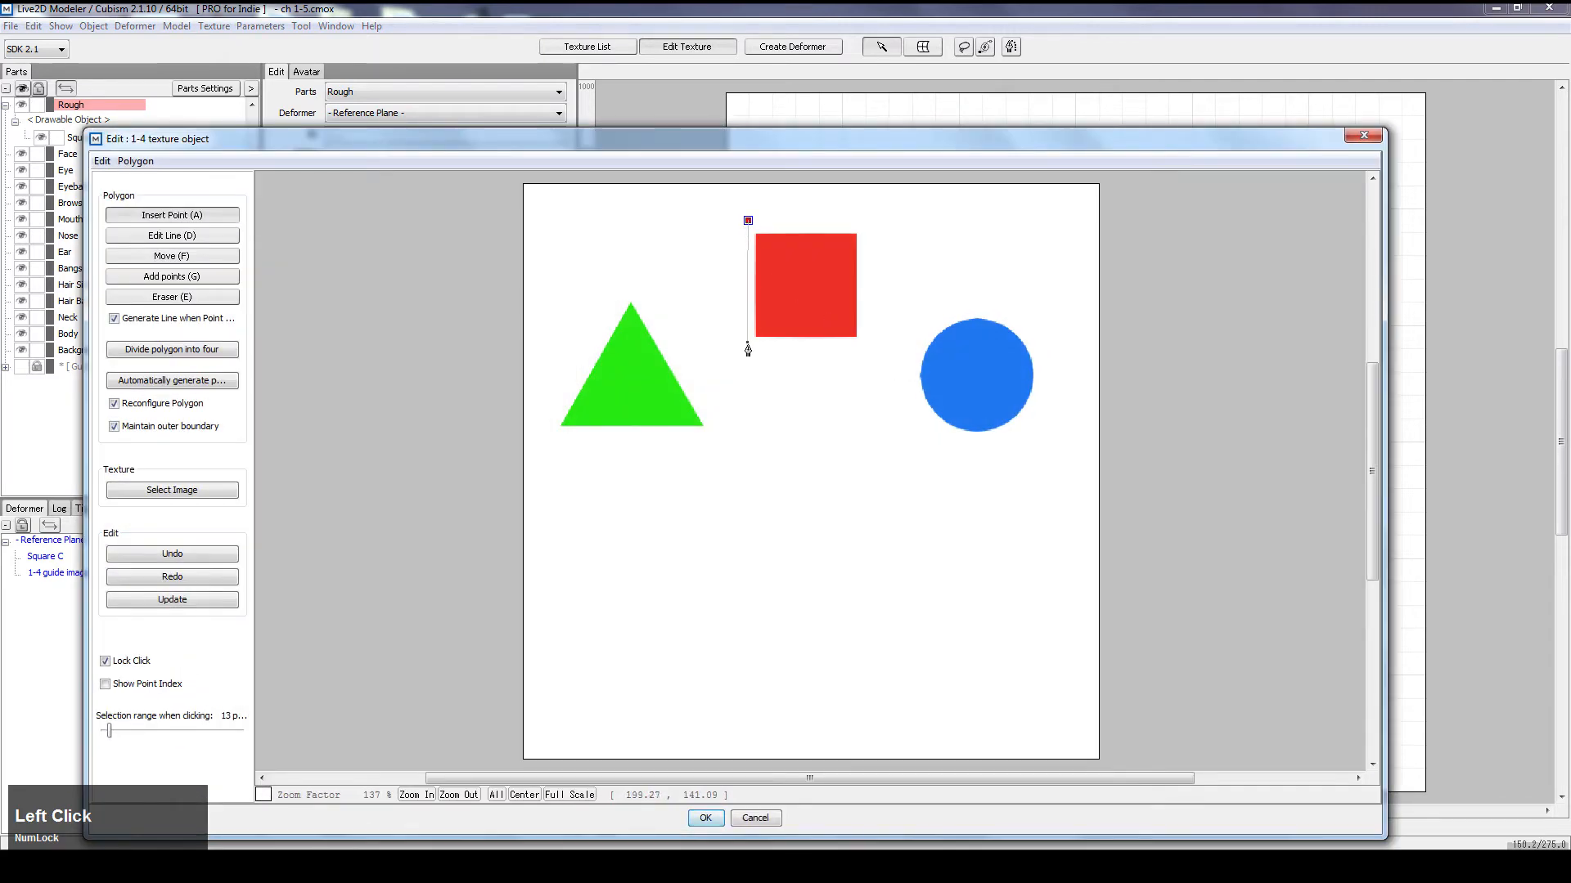
pyautogui.click(868, 342)
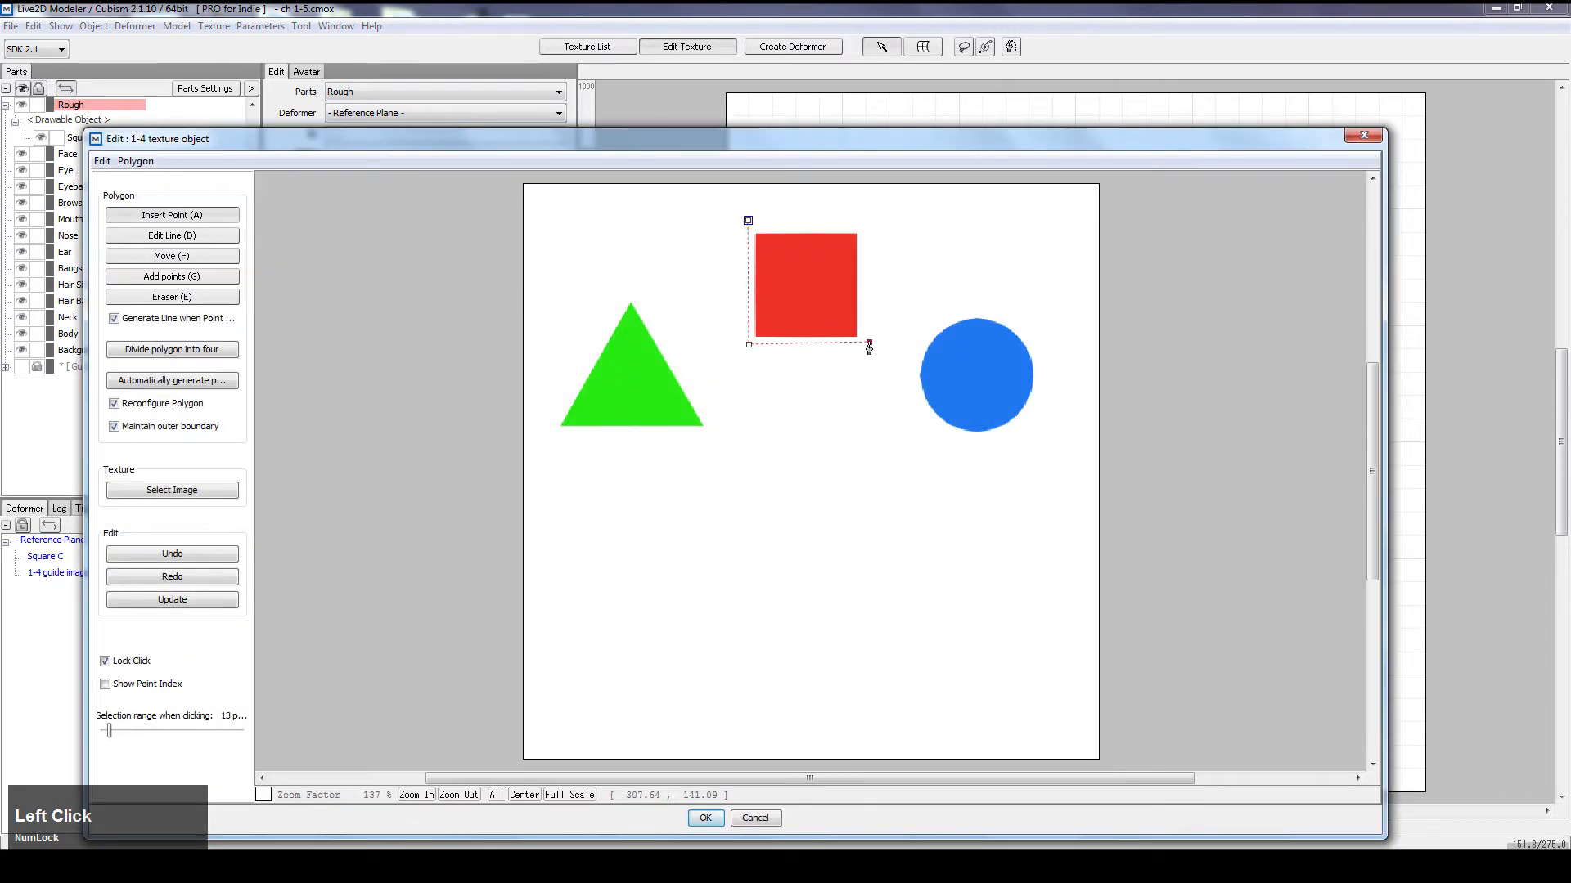
pyautogui.click(867, 224)
pyautogui.click(748, 220)
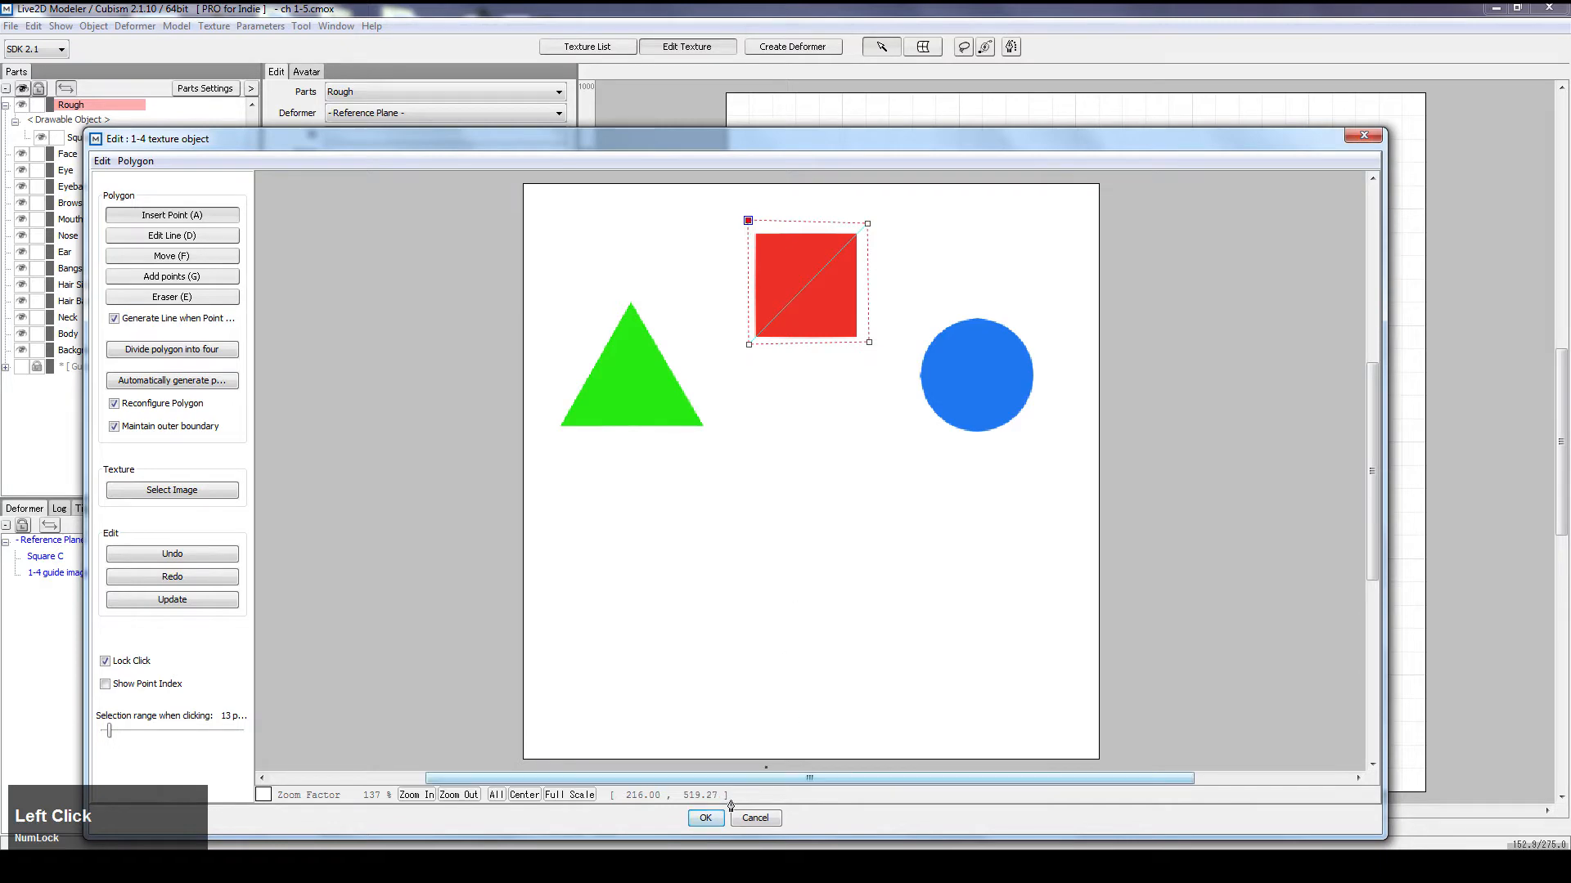
pyautogui.click(706, 818)
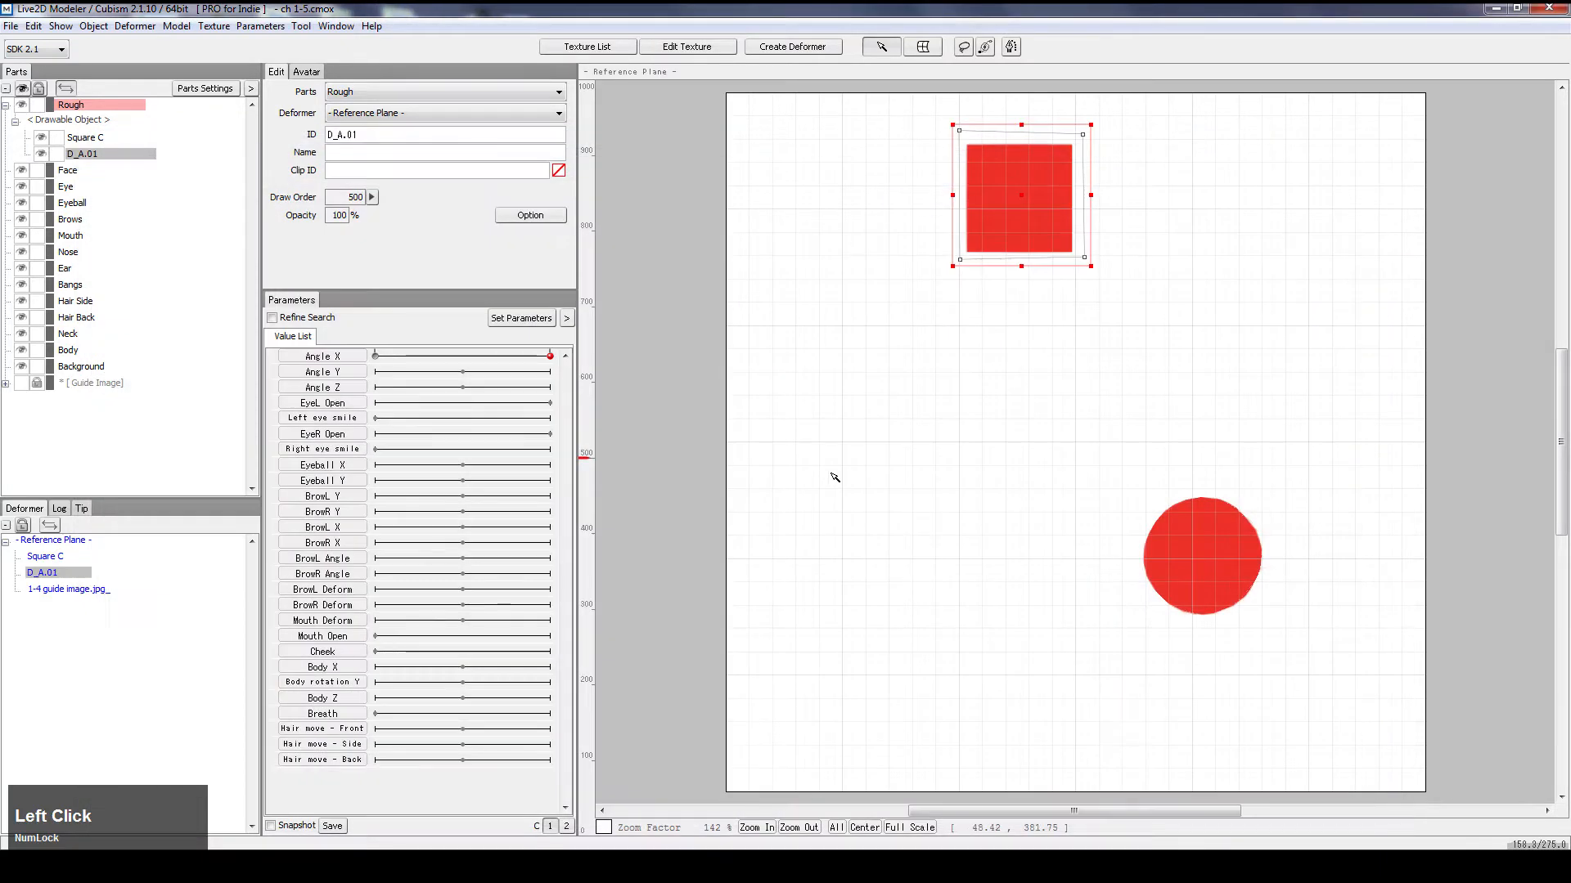
# Step: Add two Angle X keys, at -30 and 30, to the new square object D_A.01
pyautogui.moveTo(478, 356); pyautogui.dragTo(569, 367)
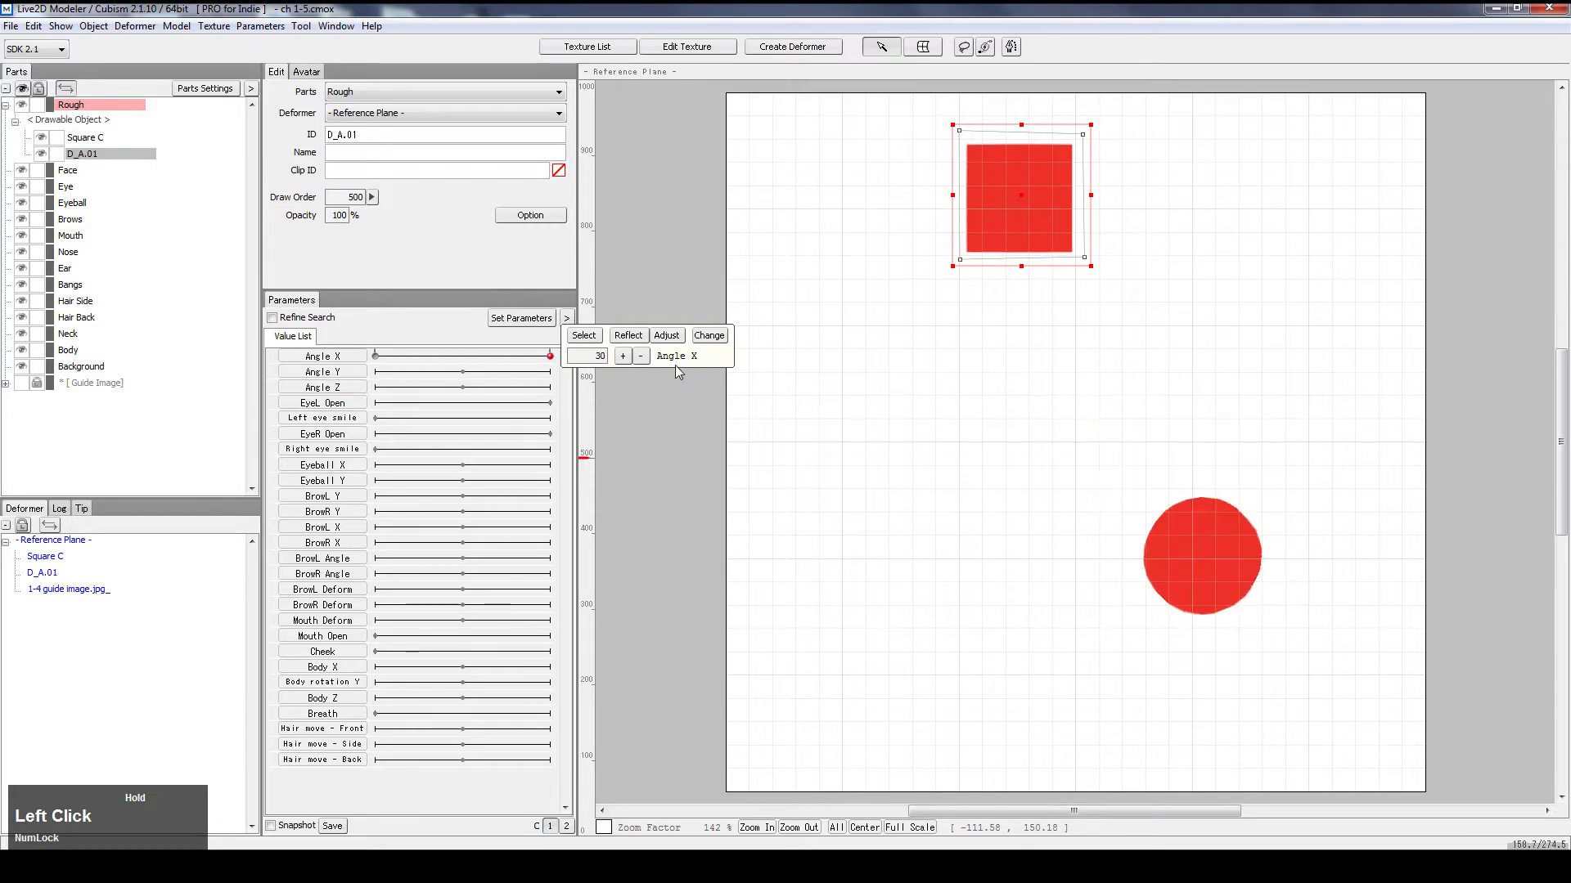
pyautogui.doubleClick(337, 360)
pyautogui.moveTo(458, 401); pyautogui.dragTo(453, 399)
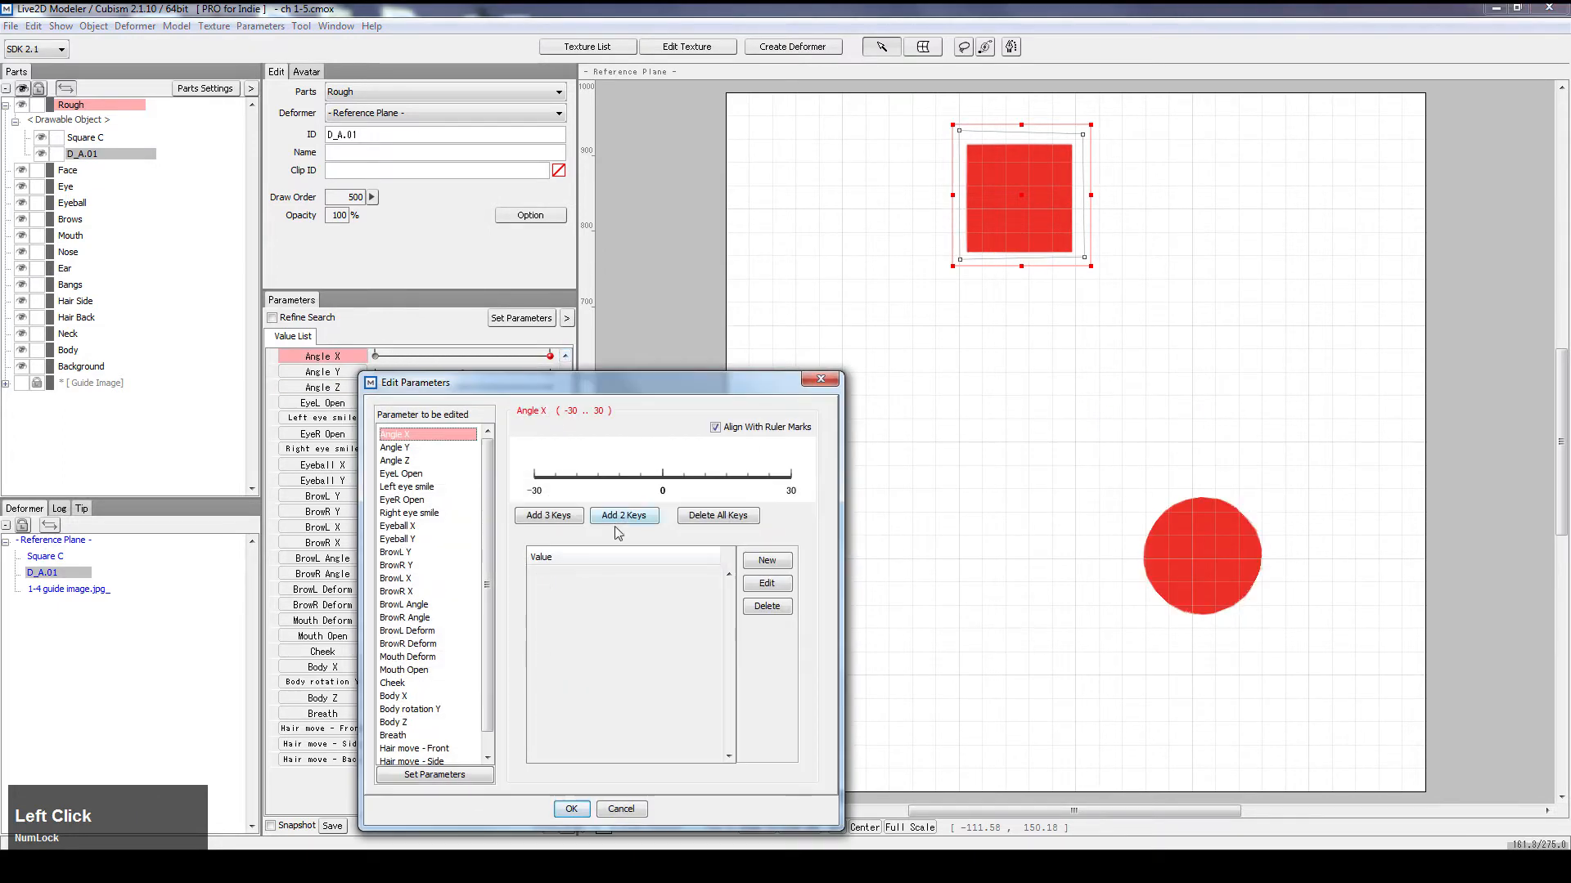
pyautogui.click(621, 516)
pyautogui.click(575, 809)
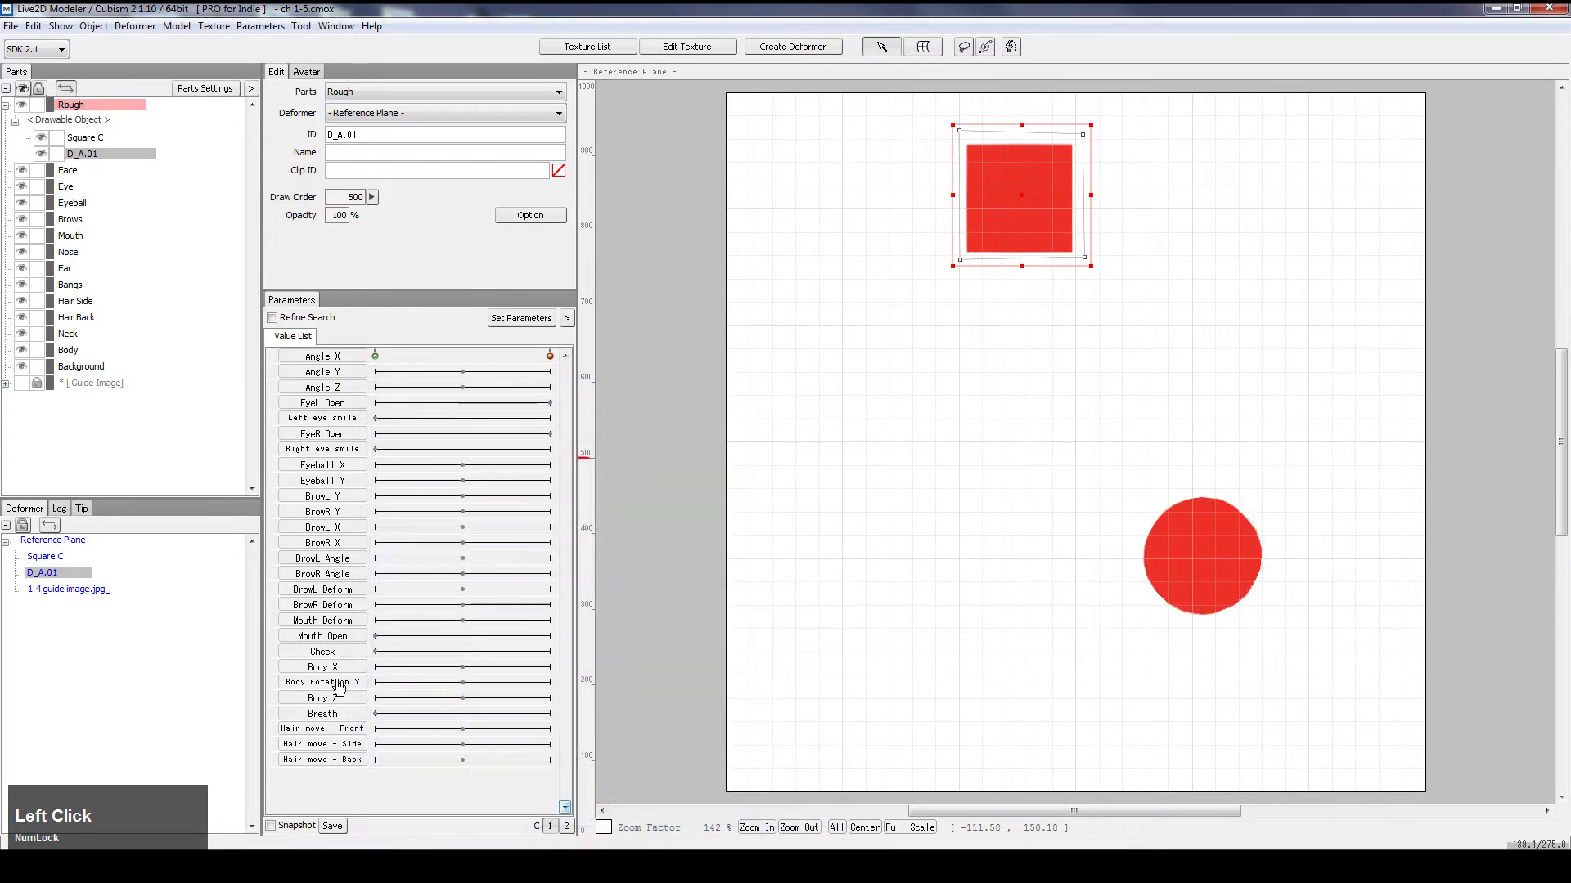
# Step: Show the guide image and select the new square object D_A.01 with Angle X at -30
pyautogui.click(22, 383)
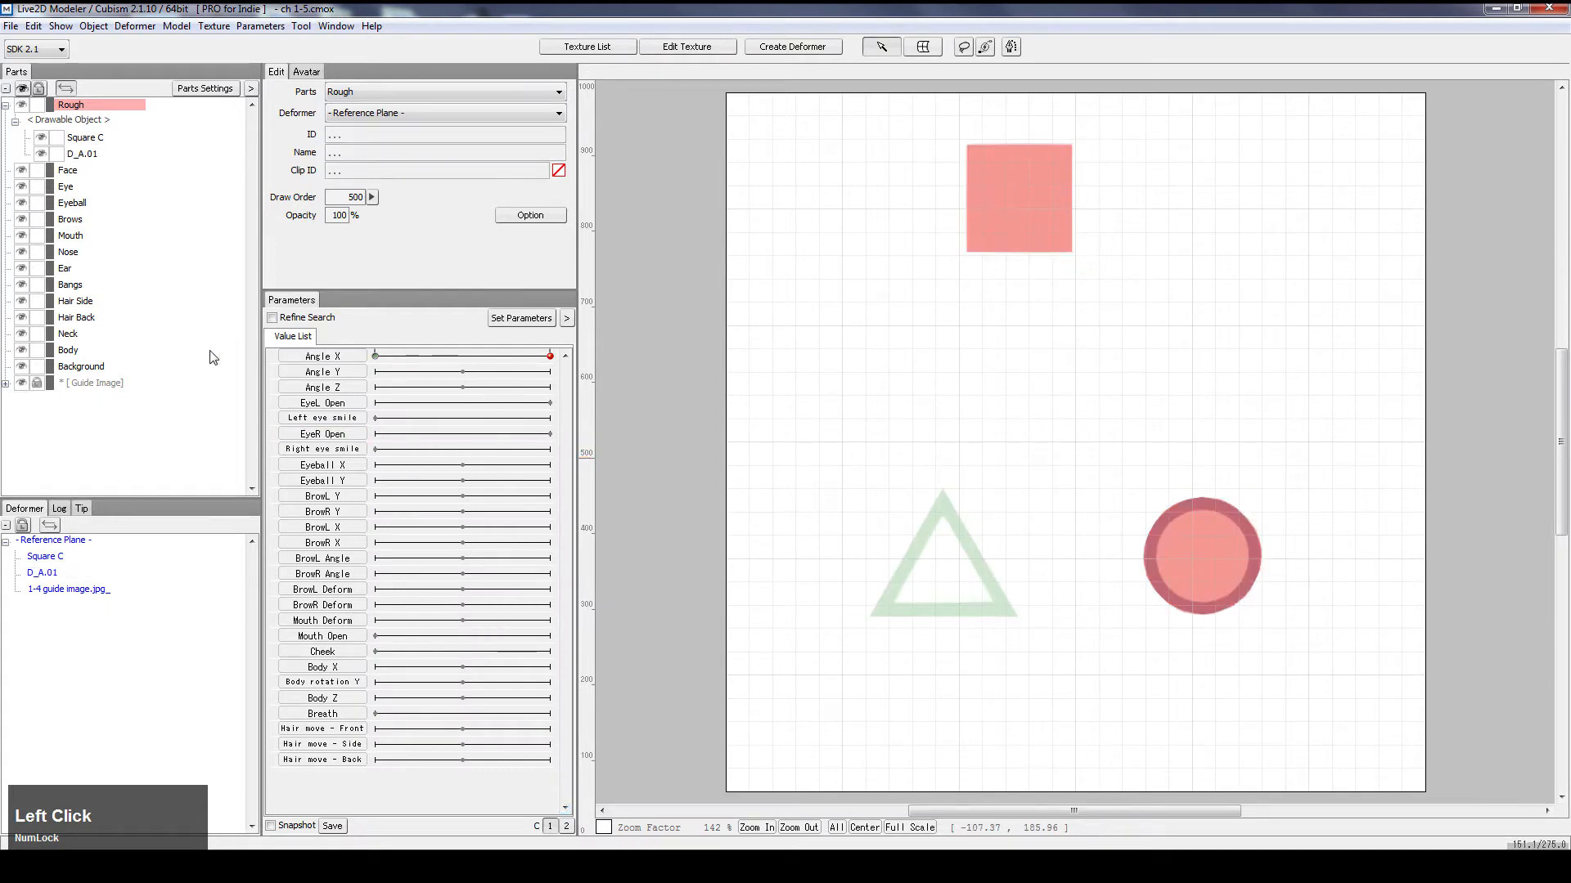
pyautogui.click(87, 140)
pyautogui.click(93, 152)
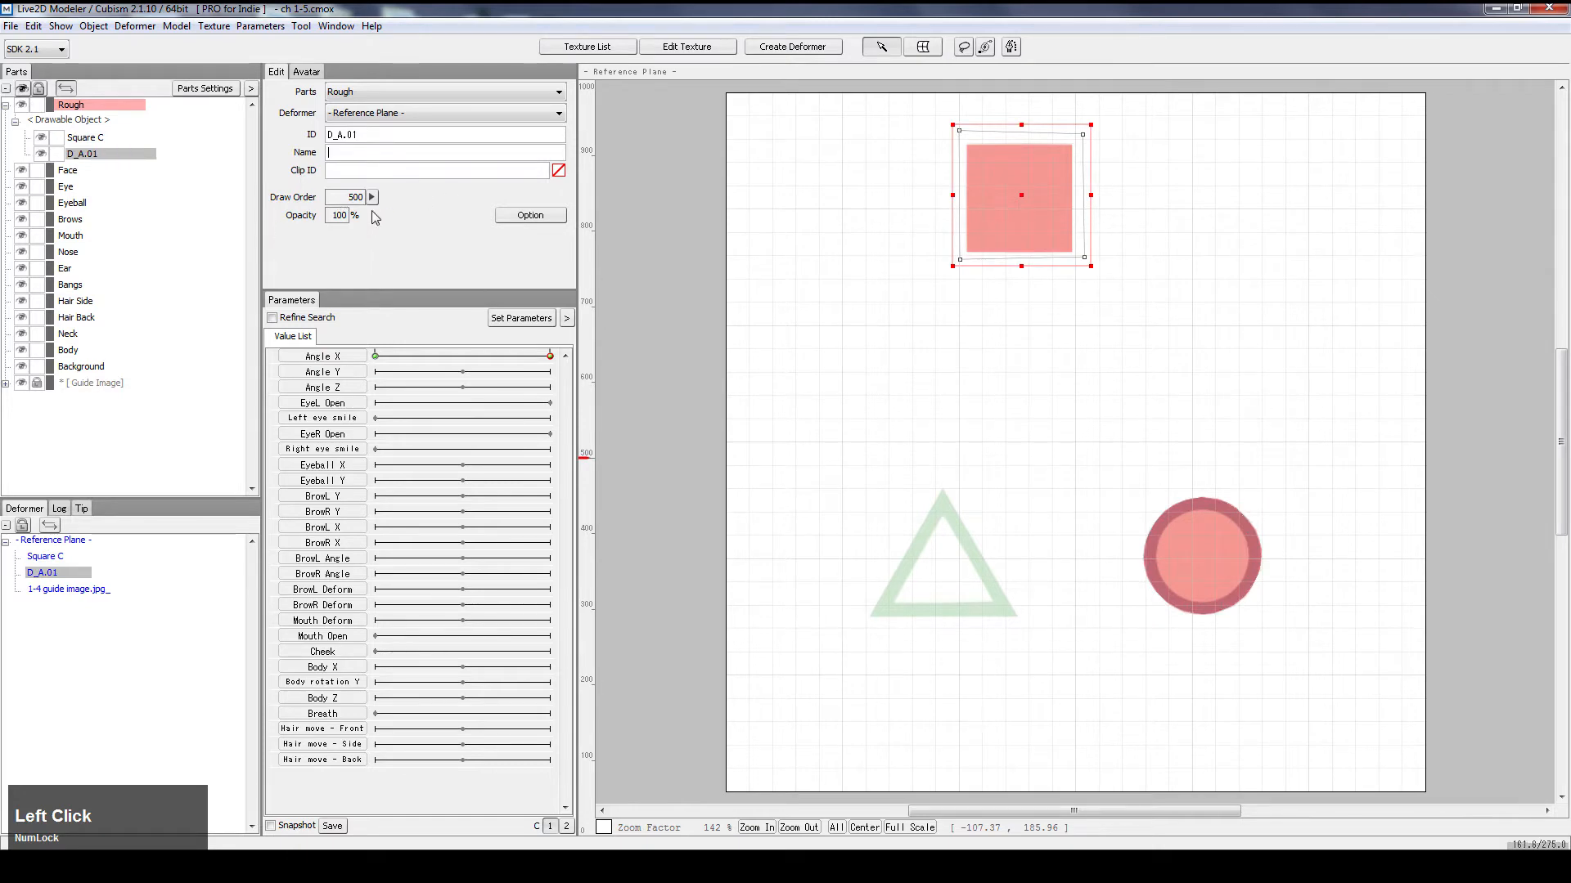
pyautogui.click(374, 356)
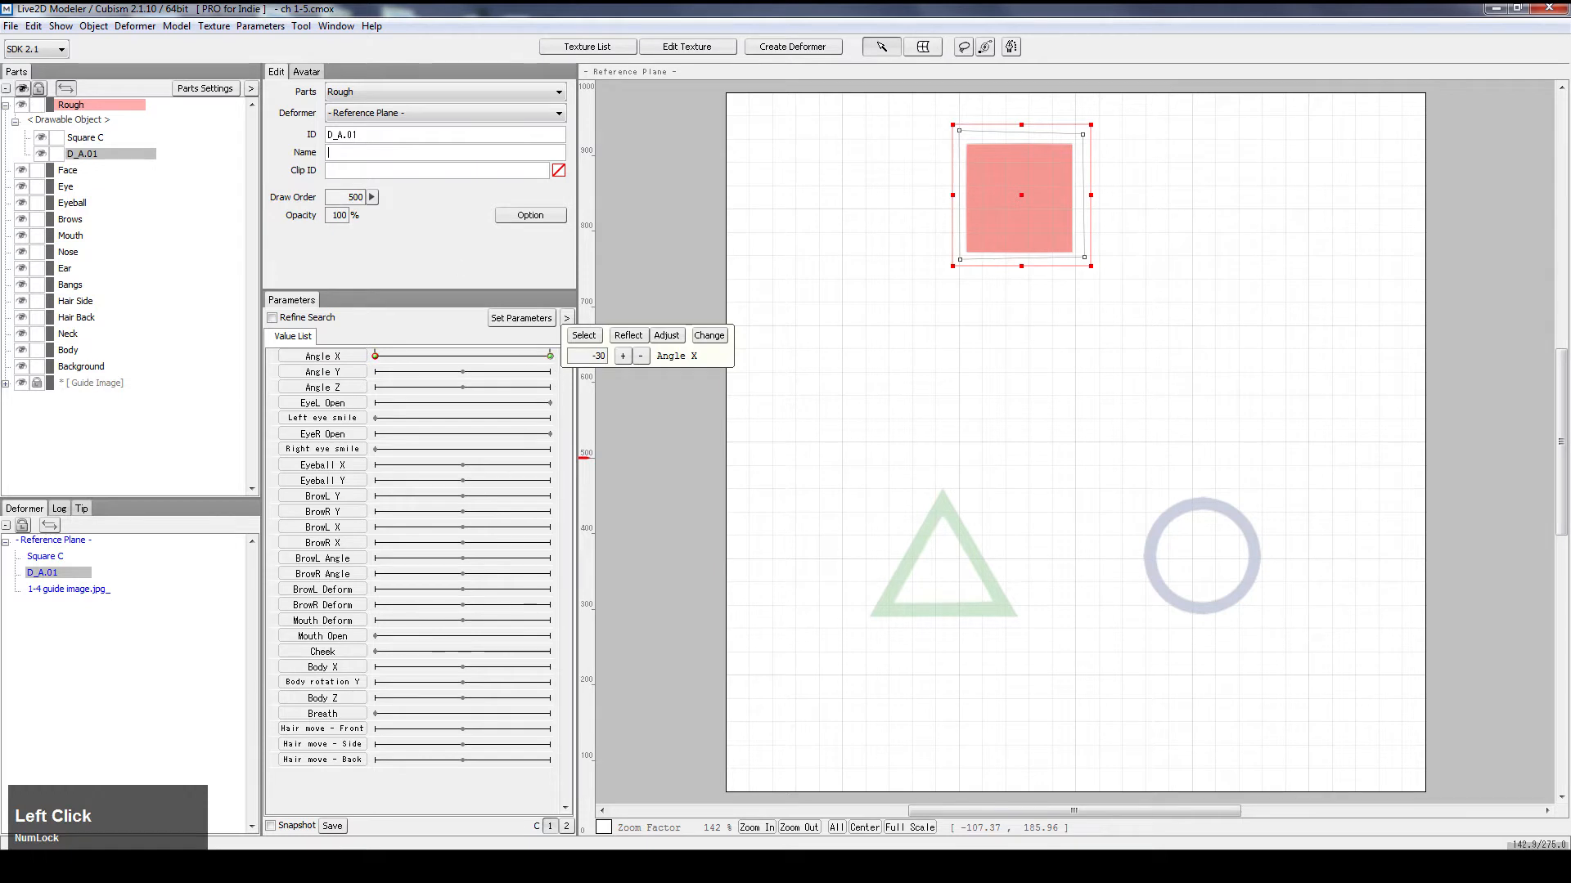
# Step: Name the new square object D_A.01 Square T
pyautogui.write('Square ')
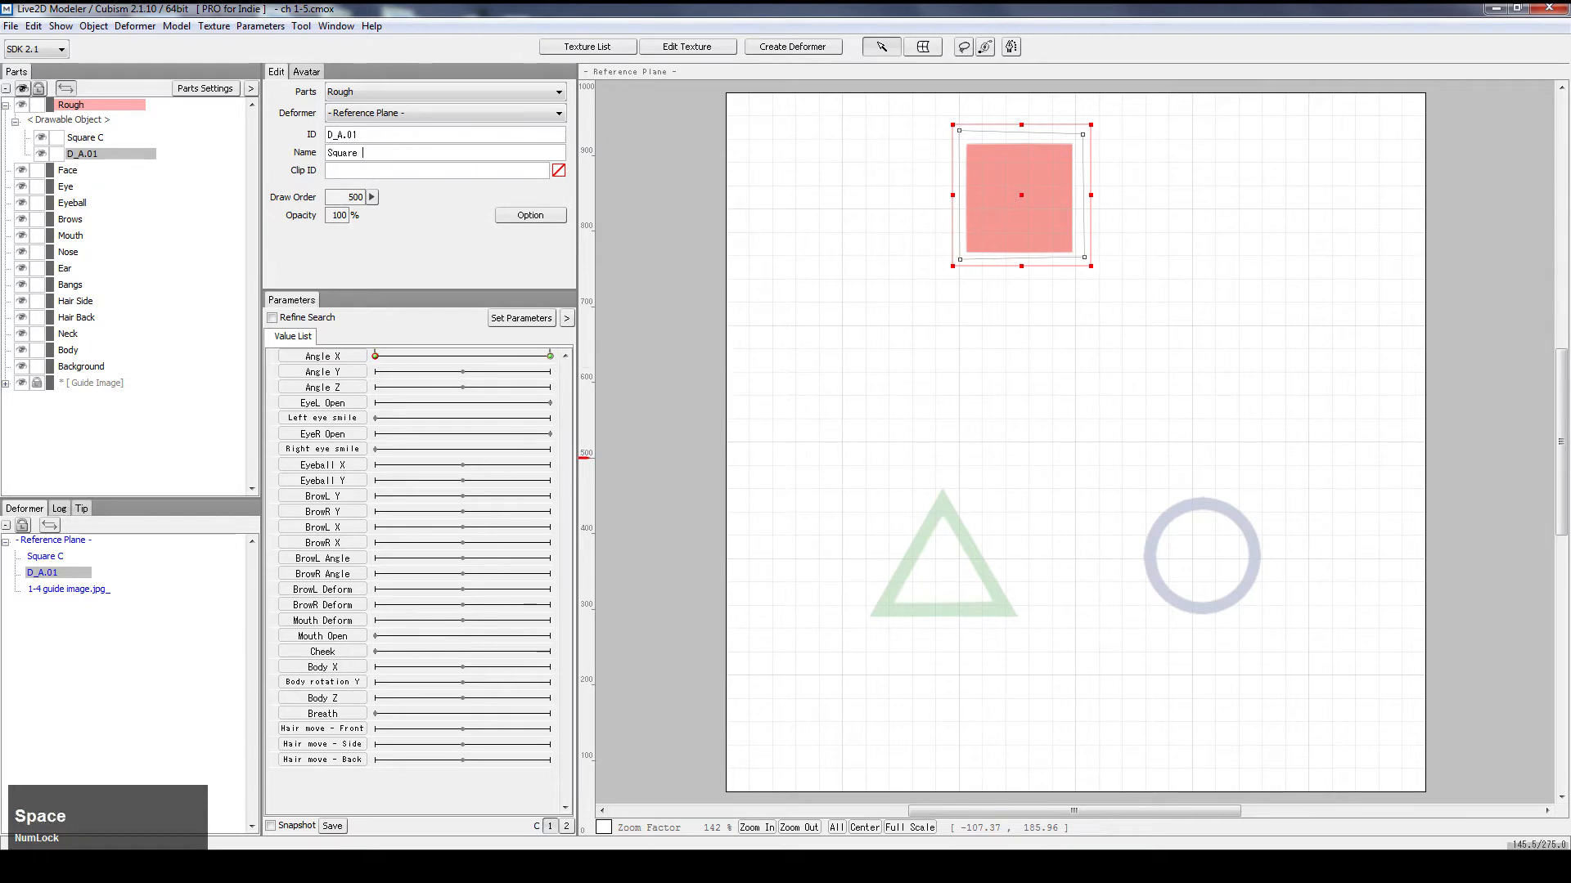
pyautogui.write('T')
pyautogui.press('Return')
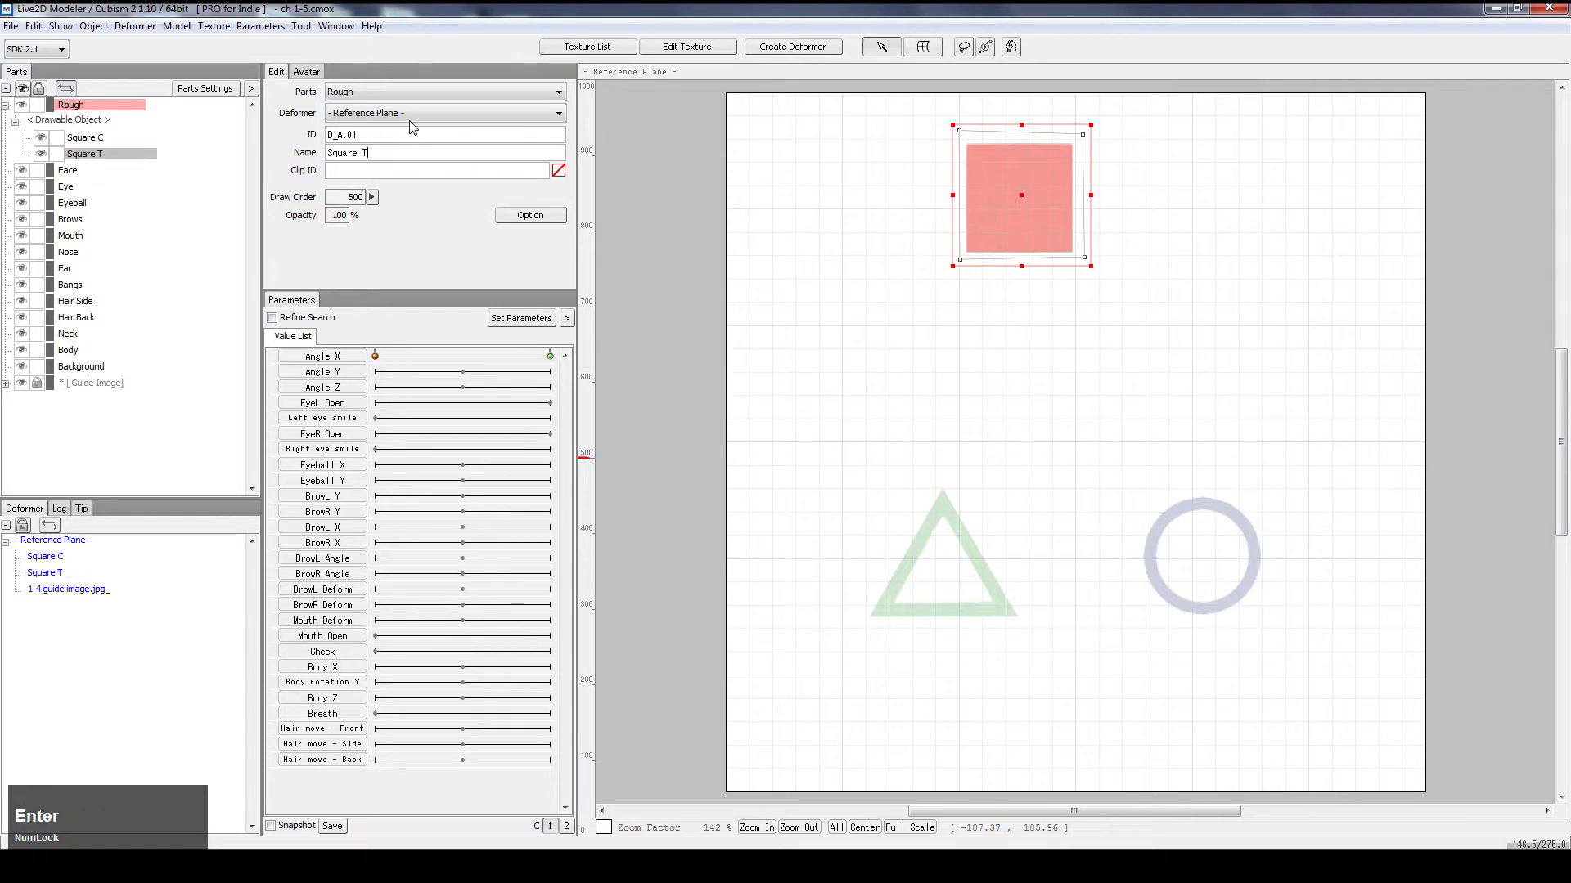
# Step: With Angle X at 30, move Square T from its original position onto the green triangle of the guide image
pyautogui.click(549, 356)
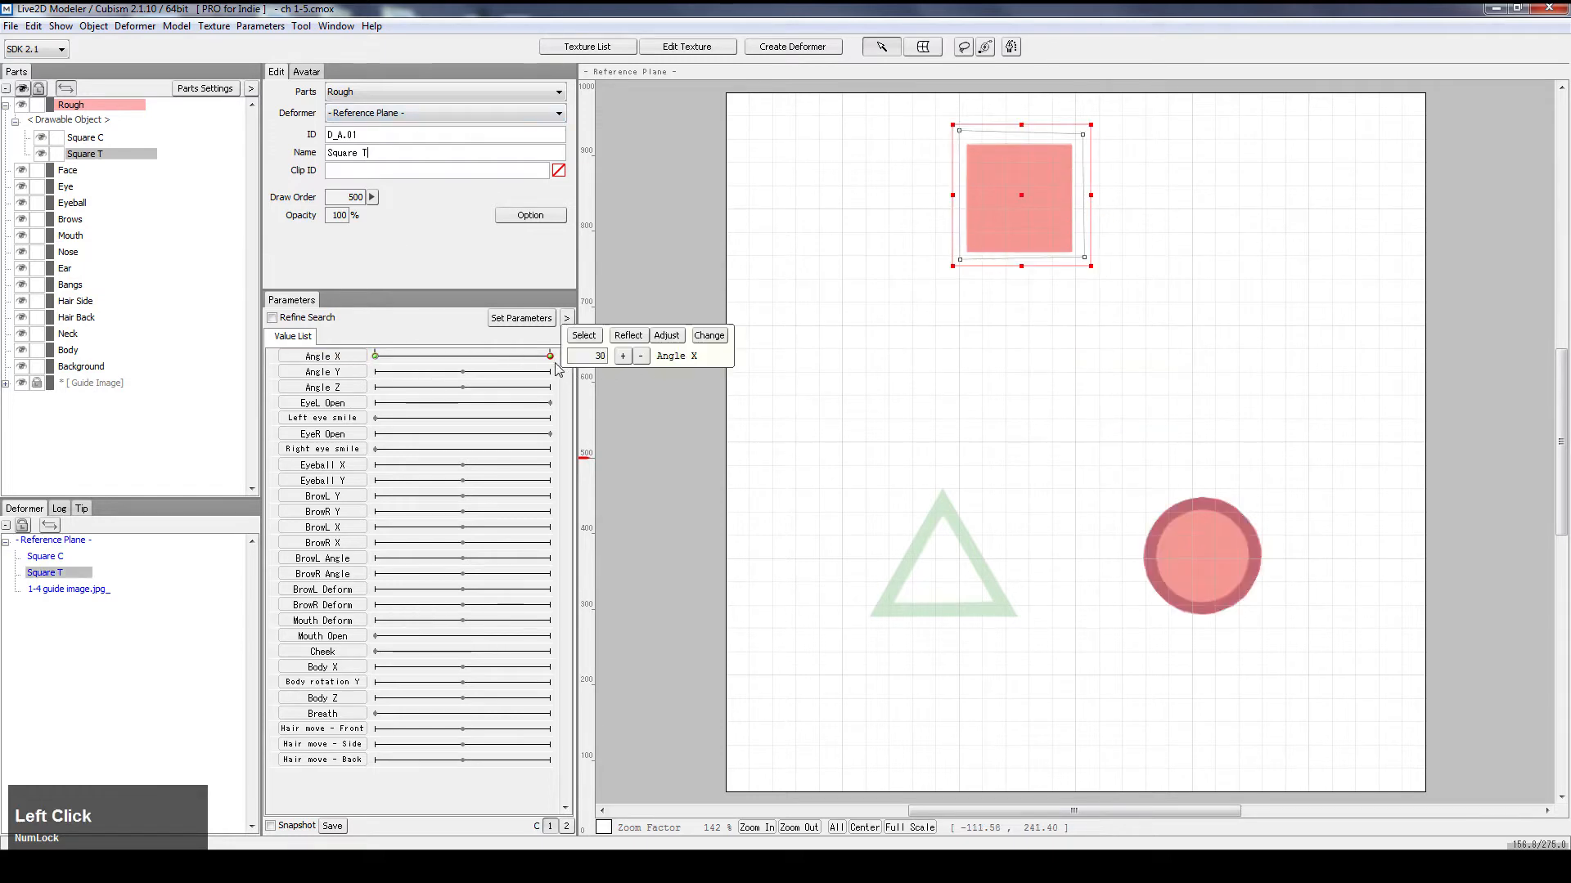
pyautogui.click(376, 356)
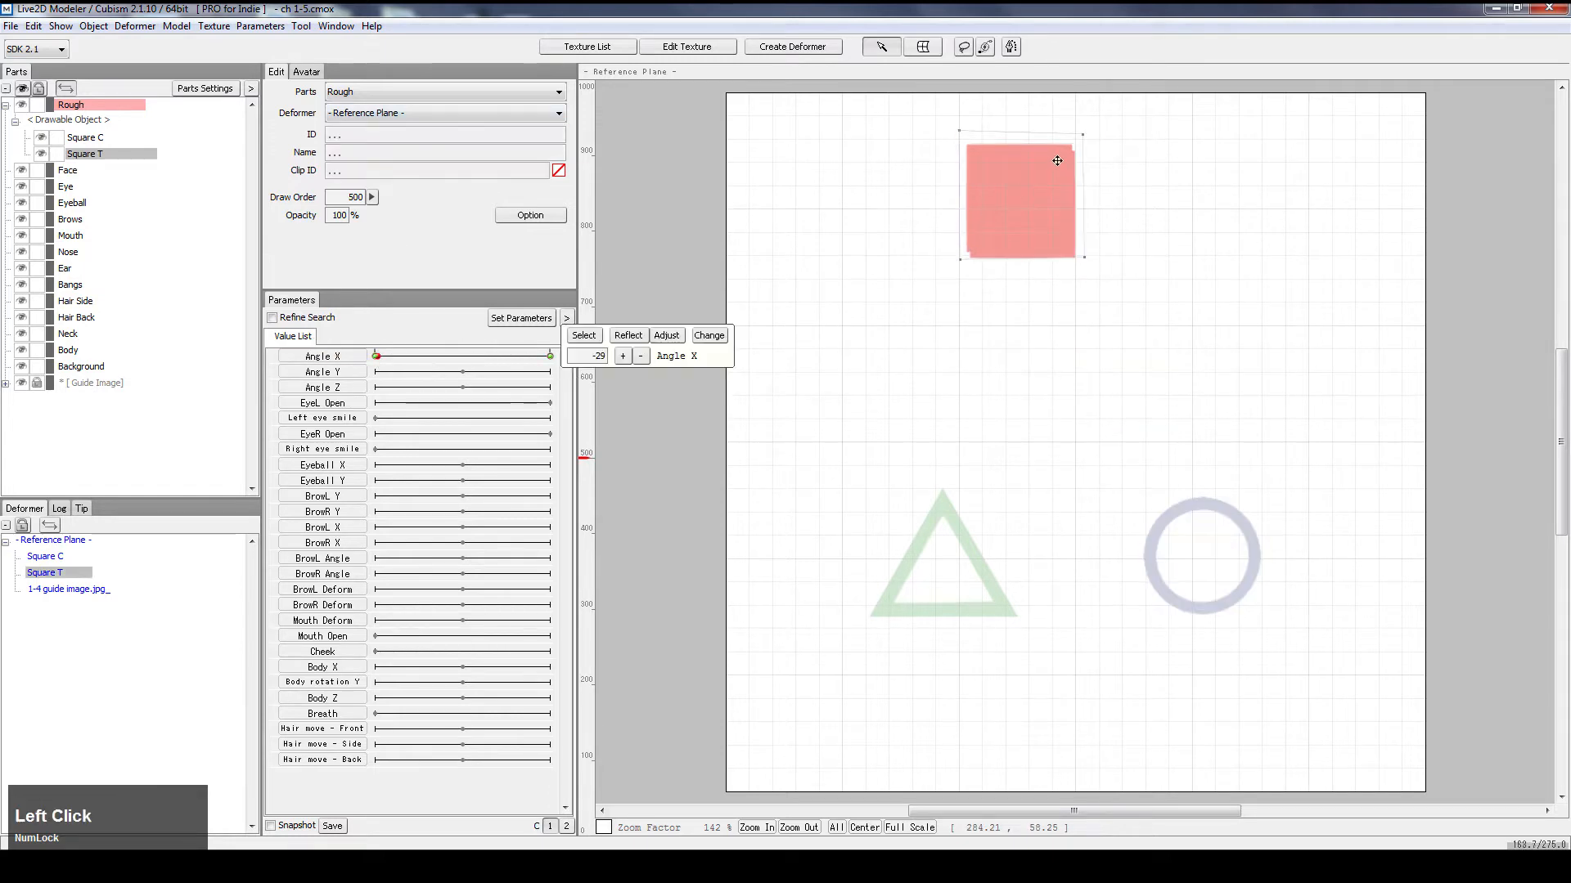
pyautogui.click(549, 356)
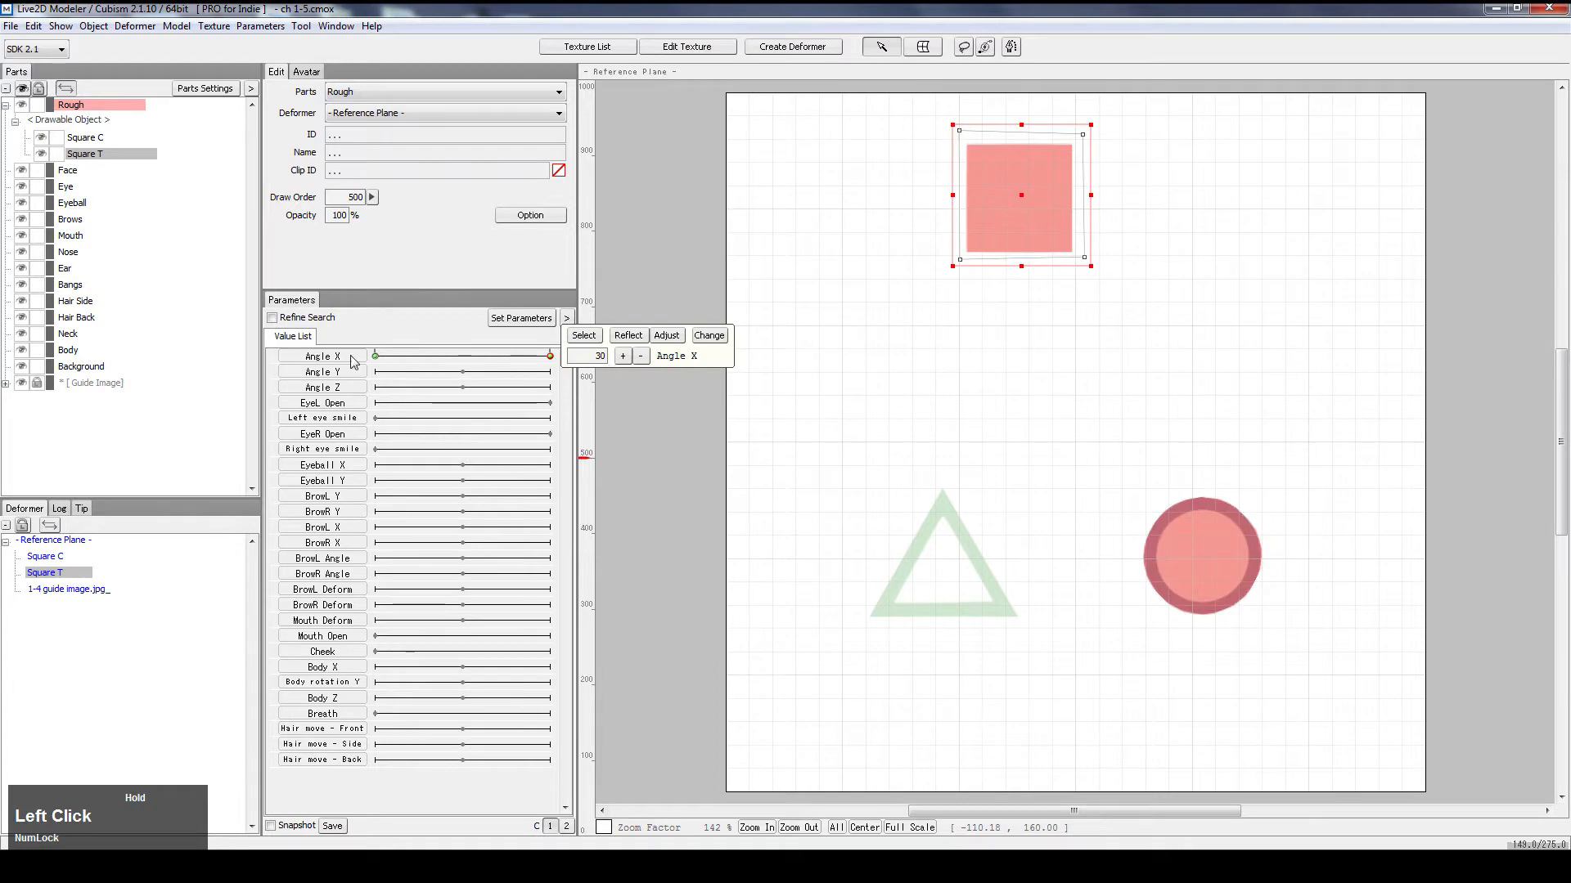
pyautogui.scroll(-2, 968, 347)
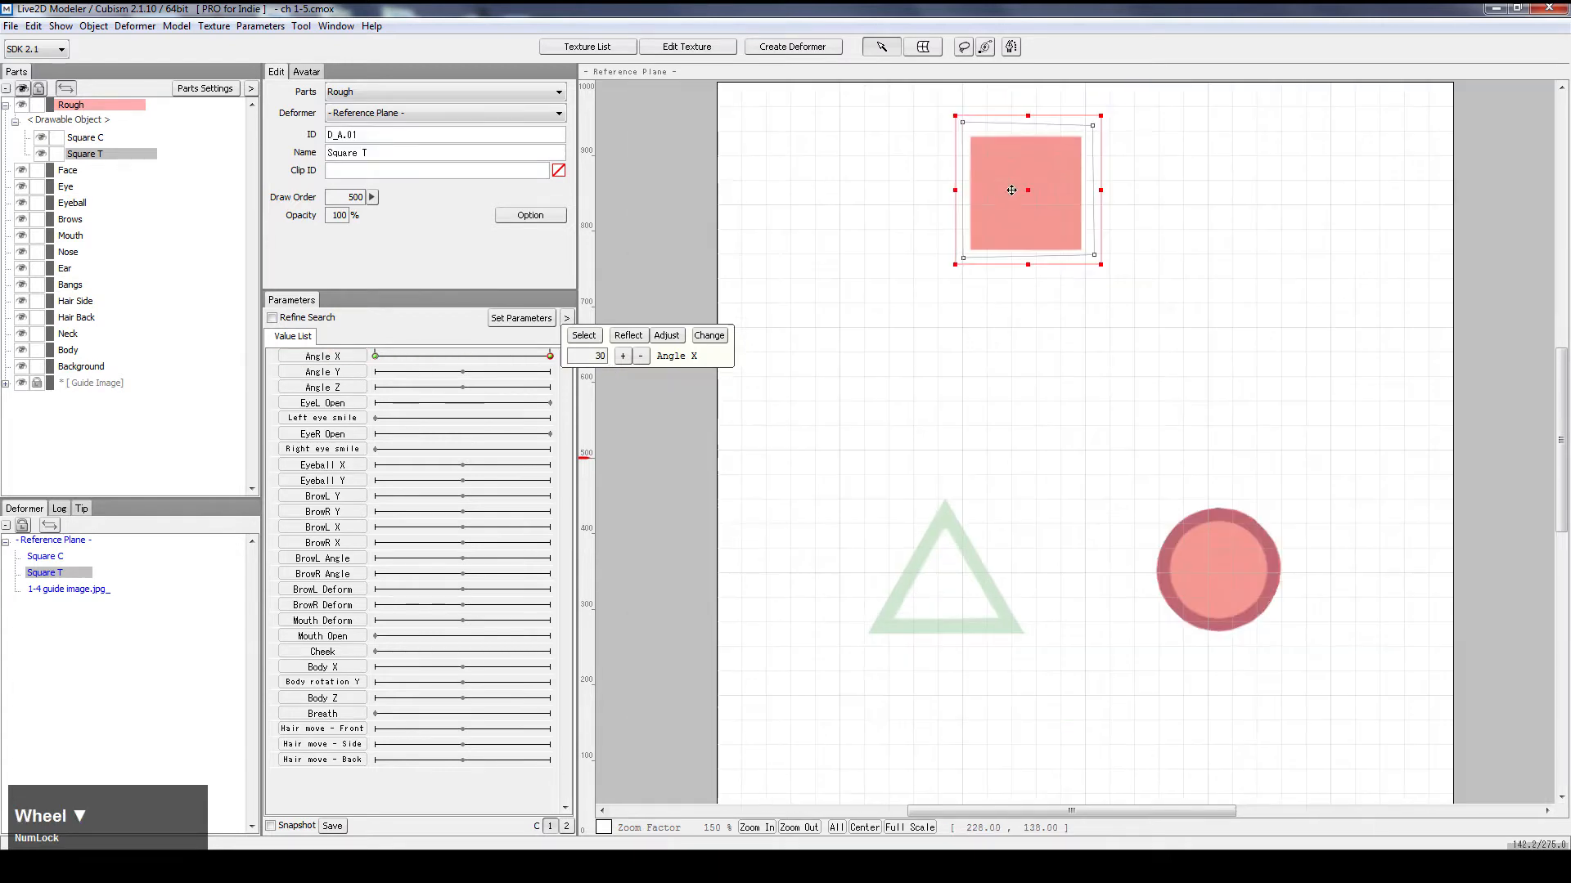
pyautogui.moveTo(1031, 196); pyautogui.dragTo(953, 576)
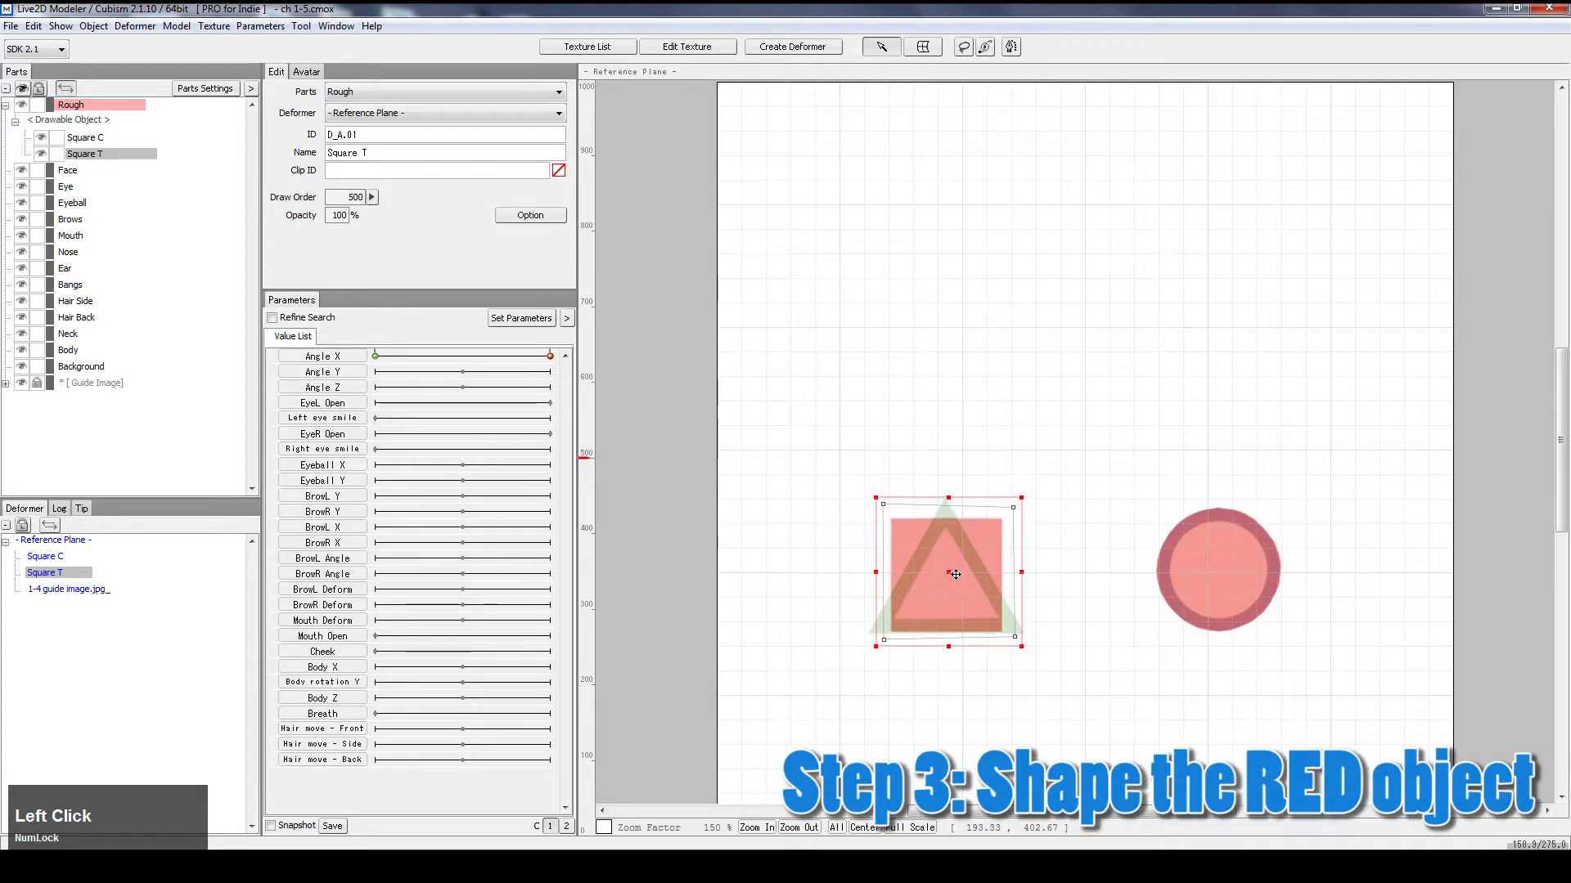
# Step: Reshape Square T into a triangle by fitting its four corner points to the green guide triangle, with both upper corners at the apex
pyautogui.scroll(5, 953, 572)
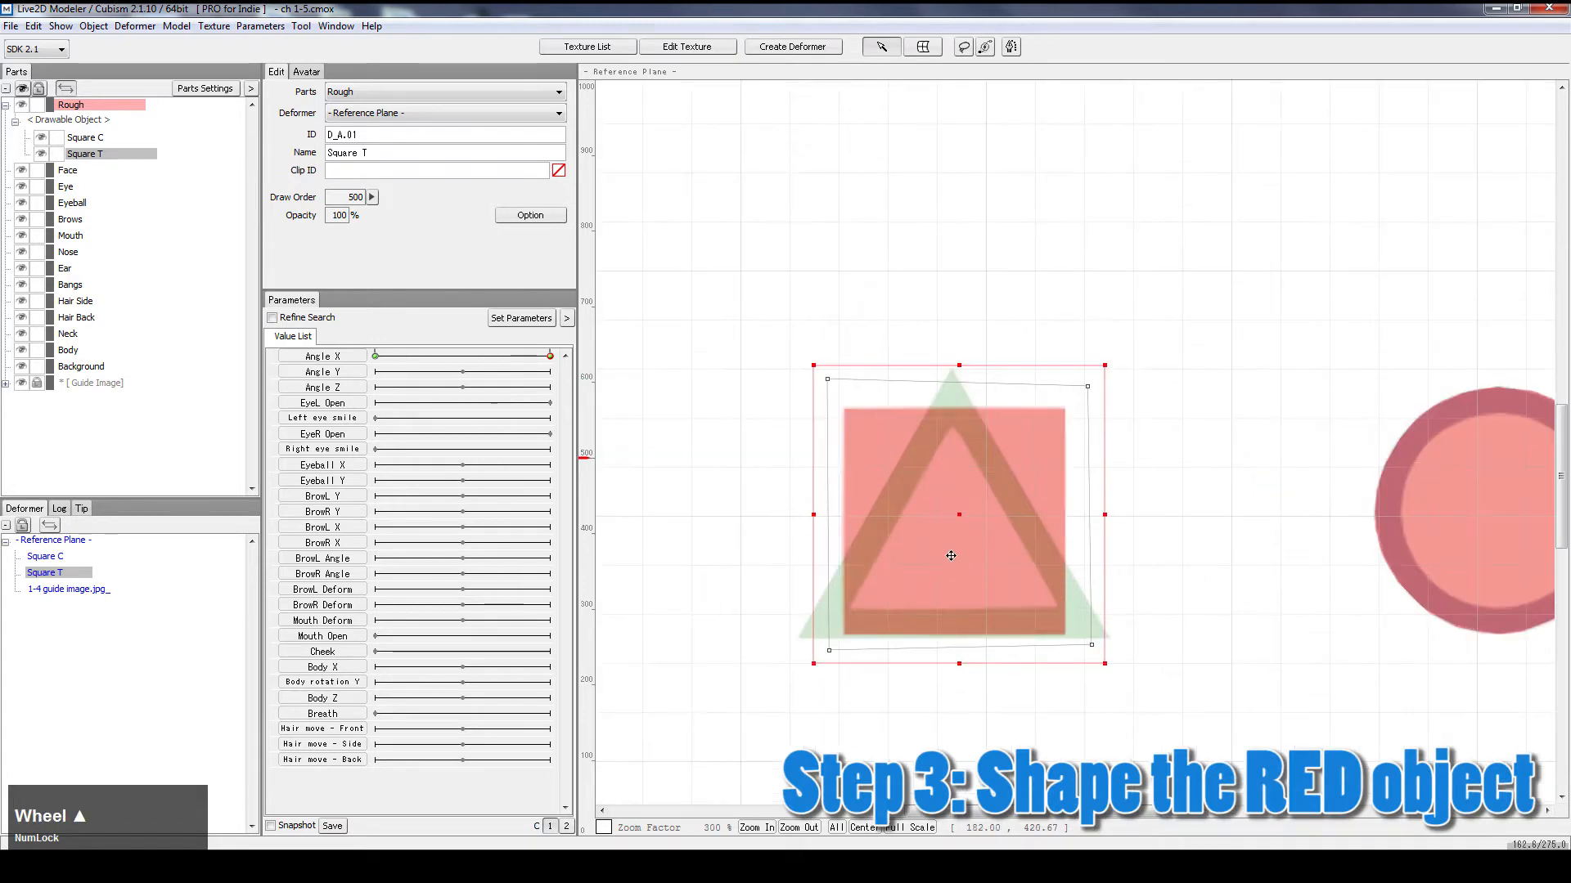
pyautogui.moveTo(830, 652); pyautogui.dragTo(783, 652)
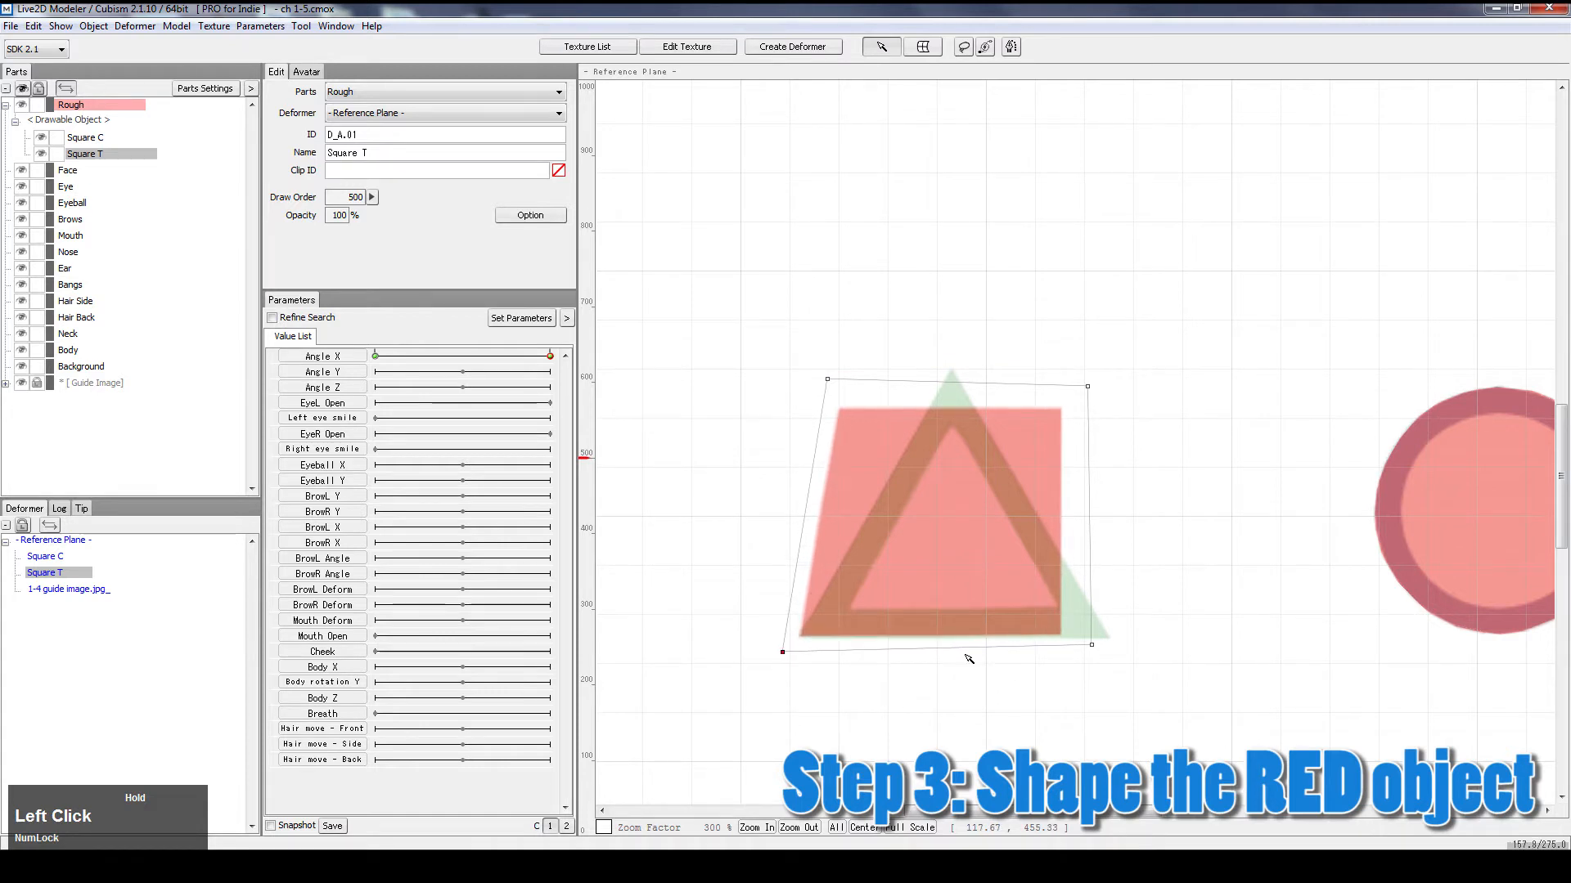
pyautogui.moveTo(1127, 662); pyautogui.dragTo(1153, 657)
pyautogui.moveTo(827, 379); pyautogui.dragTo(974, 339)
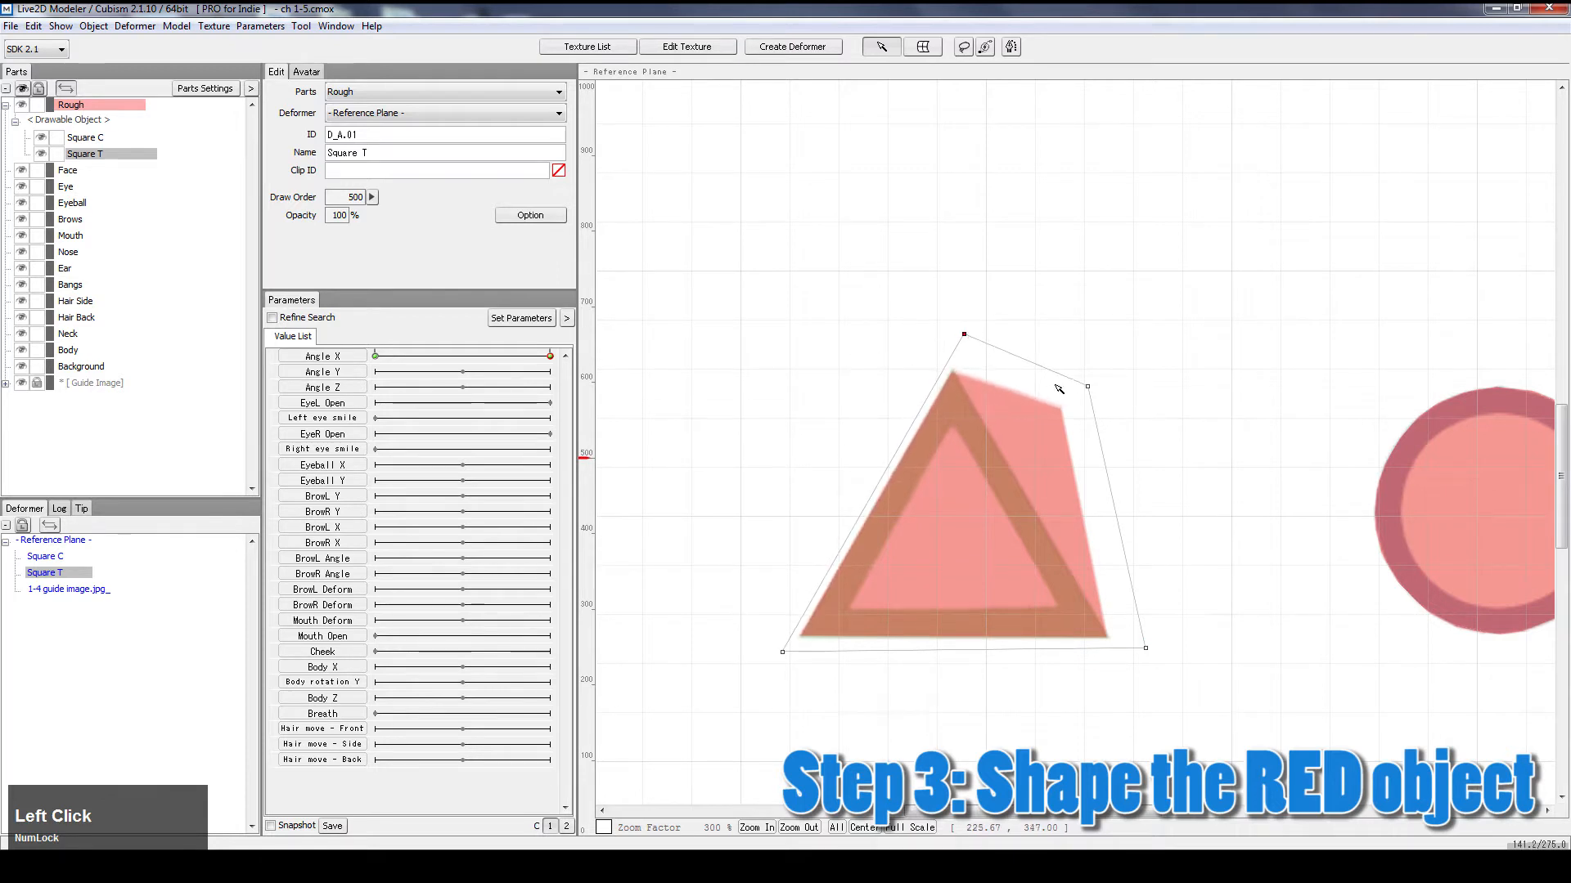
pyautogui.moveTo(1091, 393); pyautogui.dragTo(967, 342)
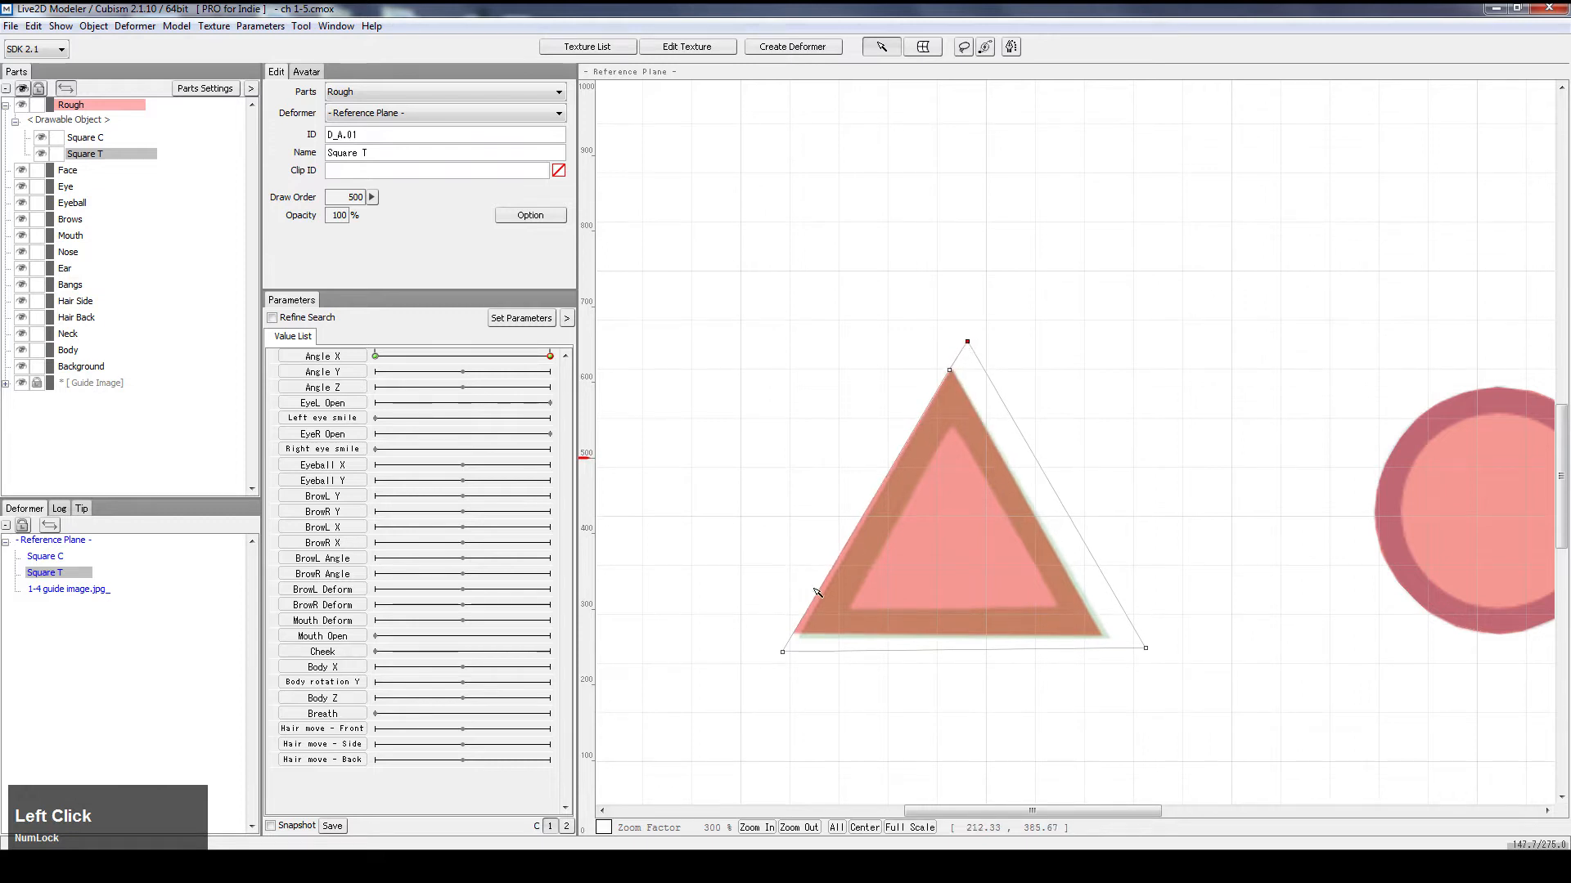
pyautogui.moveTo(789, 651); pyautogui.dragTo(787, 657)
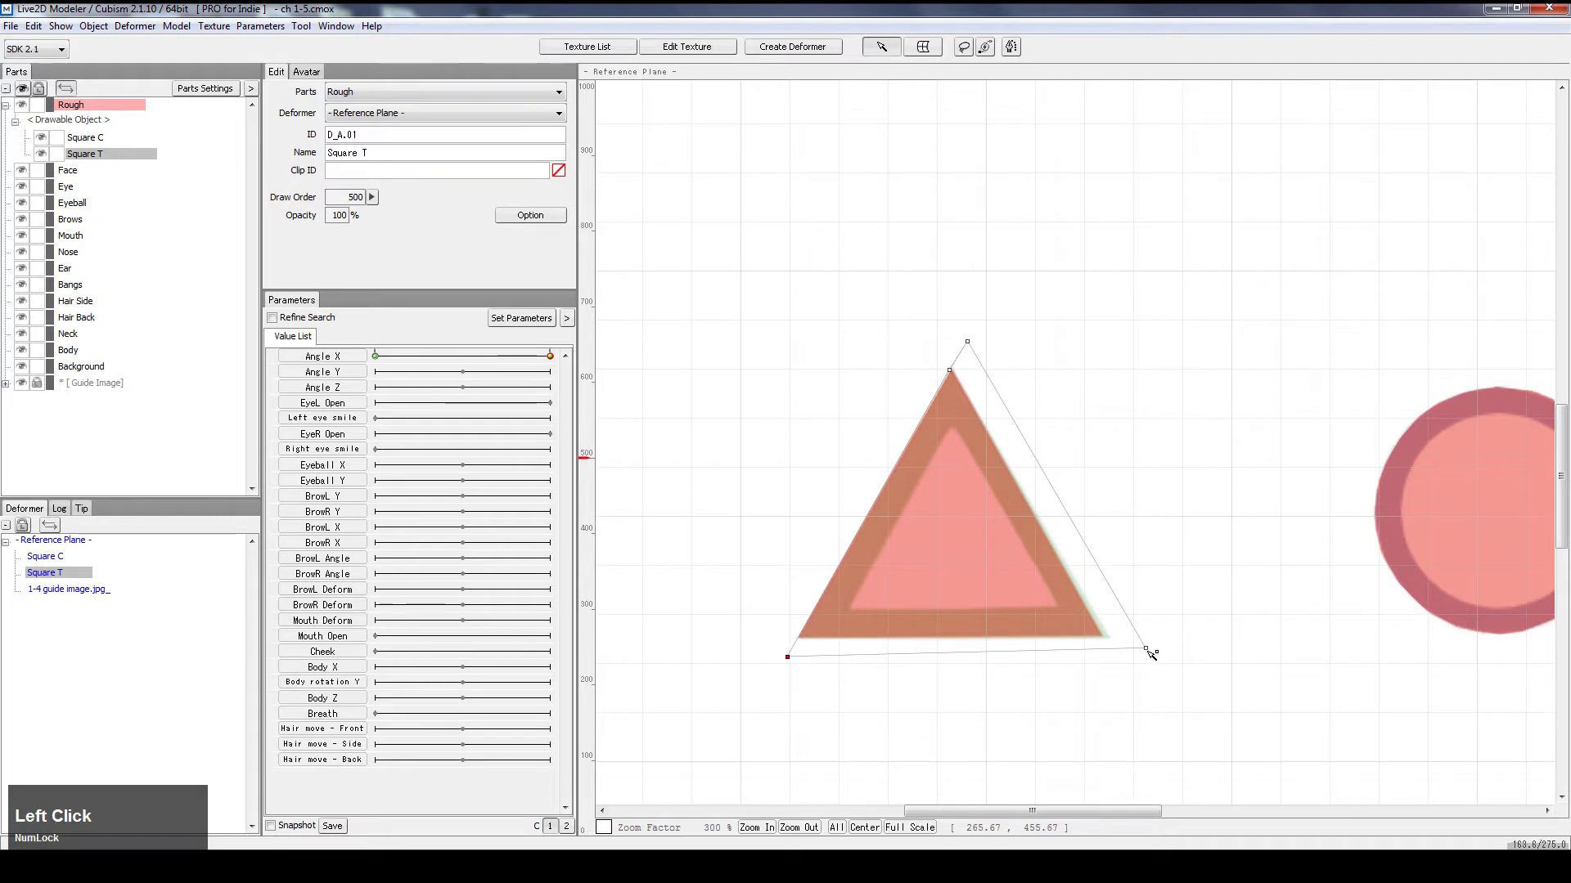
pyautogui.moveTo(1151, 650); pyautogui.dragTo(1156, 651)
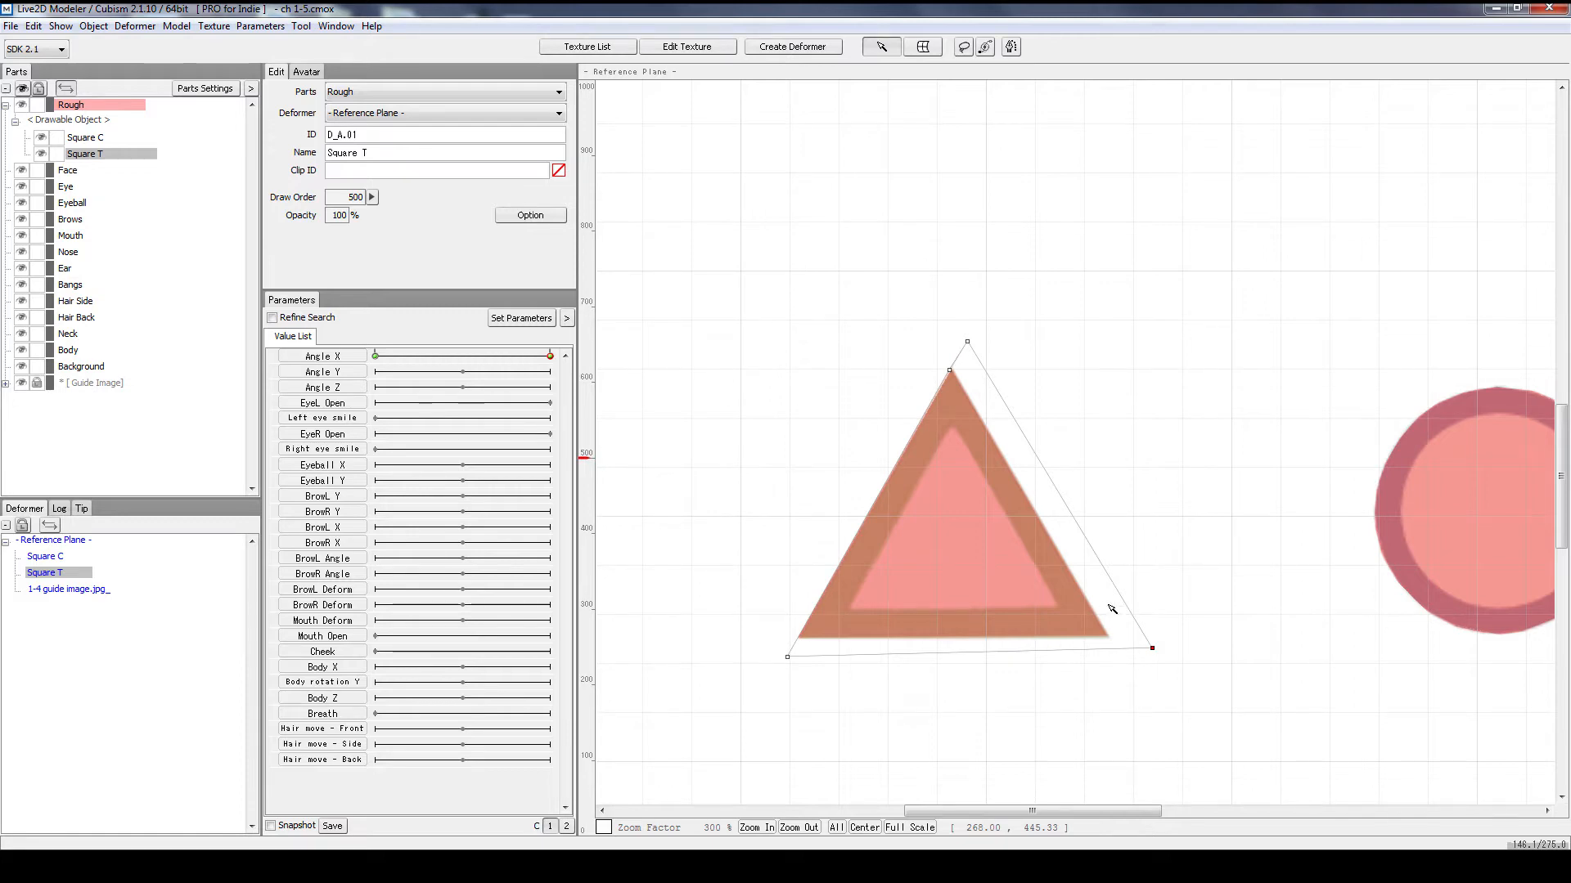
# Step: Examine the diagonal edge between the lower-left and upper-right corners of Square T's polygon in the texture editor
pyautogui.doubleClick(981, 578)
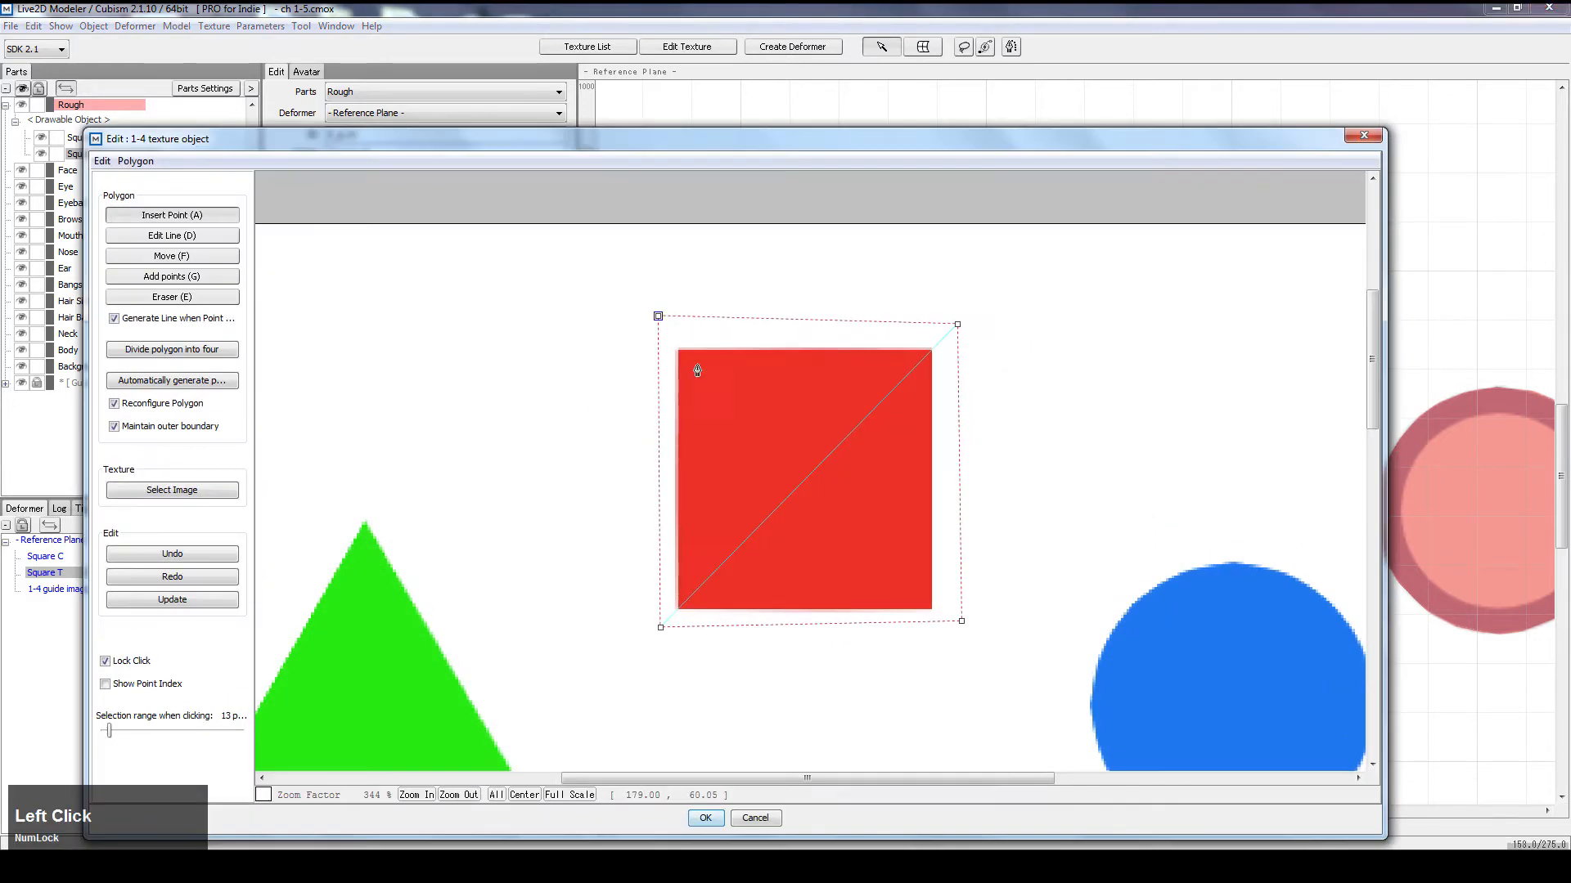
pyautogui.click(659, 317)
pyautogui.click(660, 628)
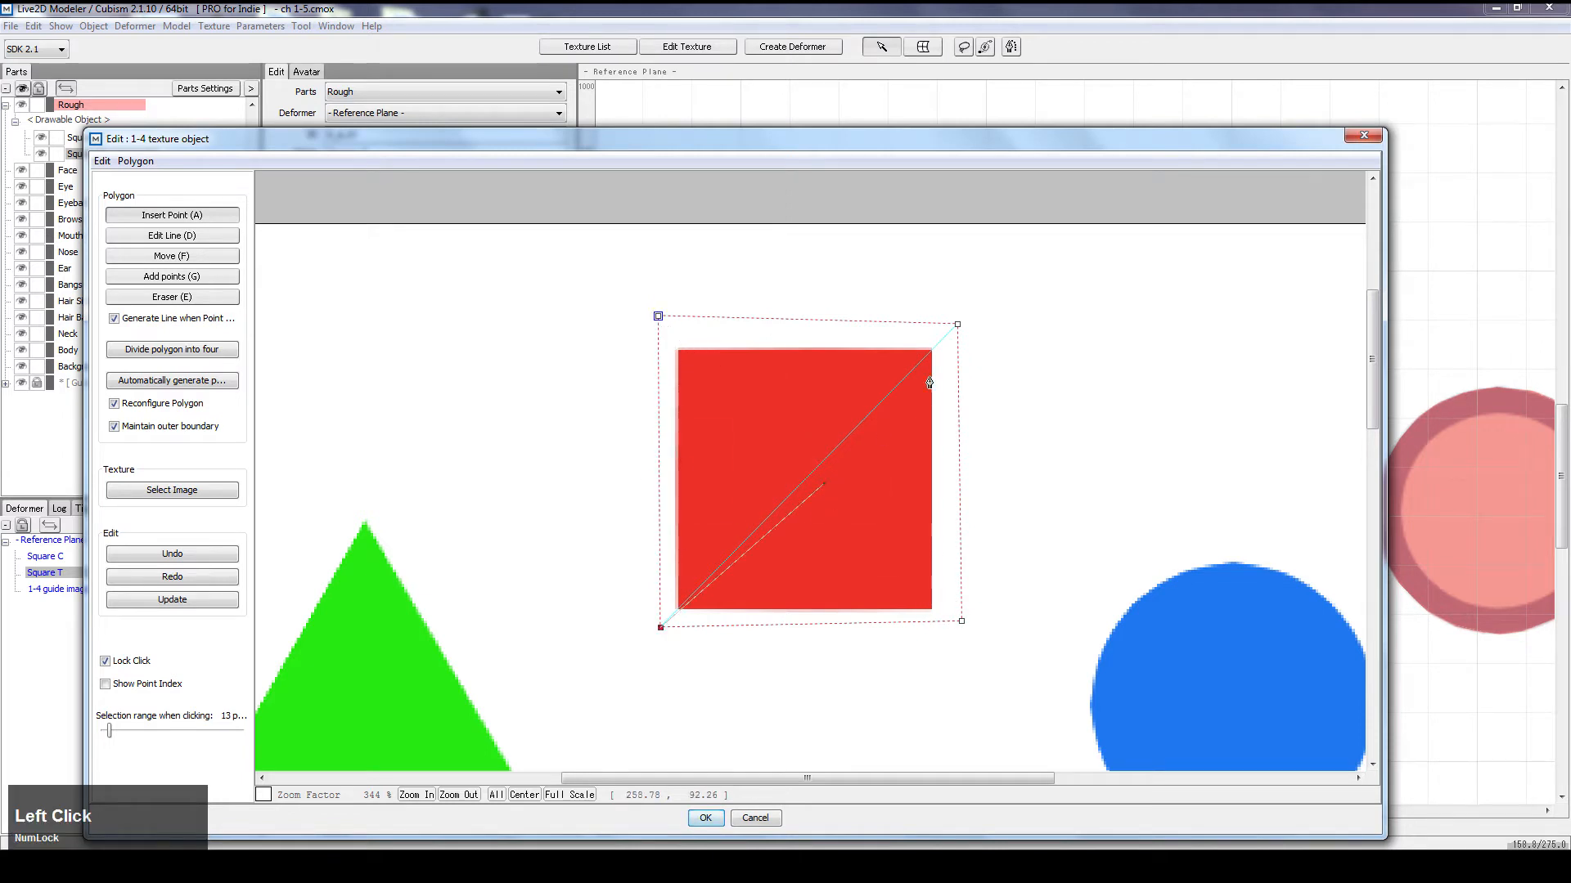
pyautogui.click(957, 324)
pyautogui.click(705, 818)
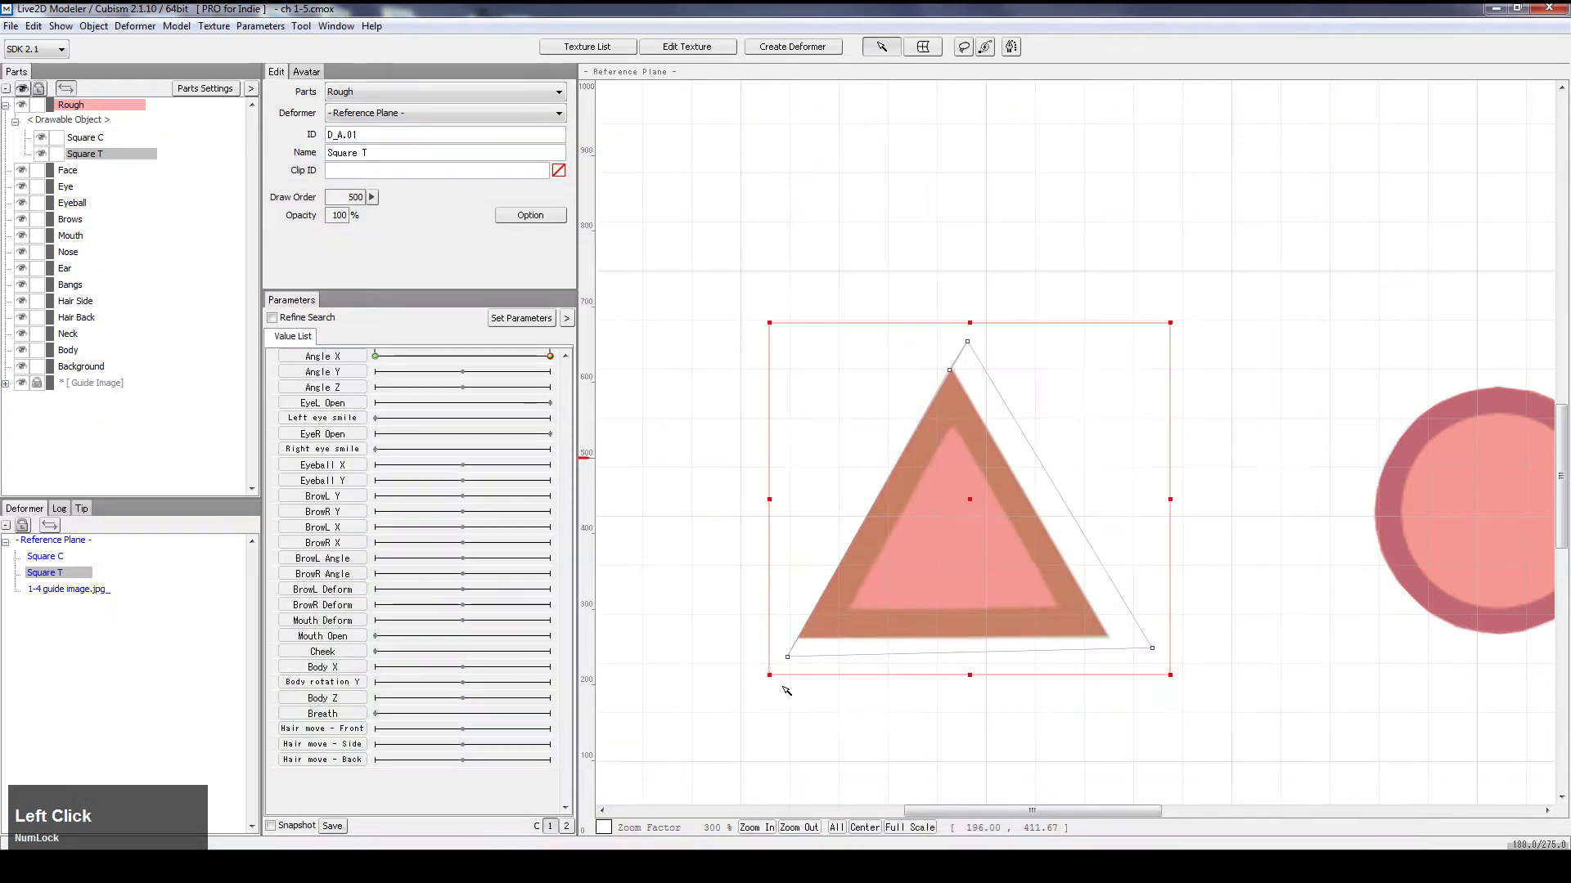
# Step: Try the opposite polygon diagonal on Square T, from the upper-left to the lower-right corner, and undo the change
pyautogui.scroll(2, 950, 387)
pyautogui.doubleClick(962, 514)
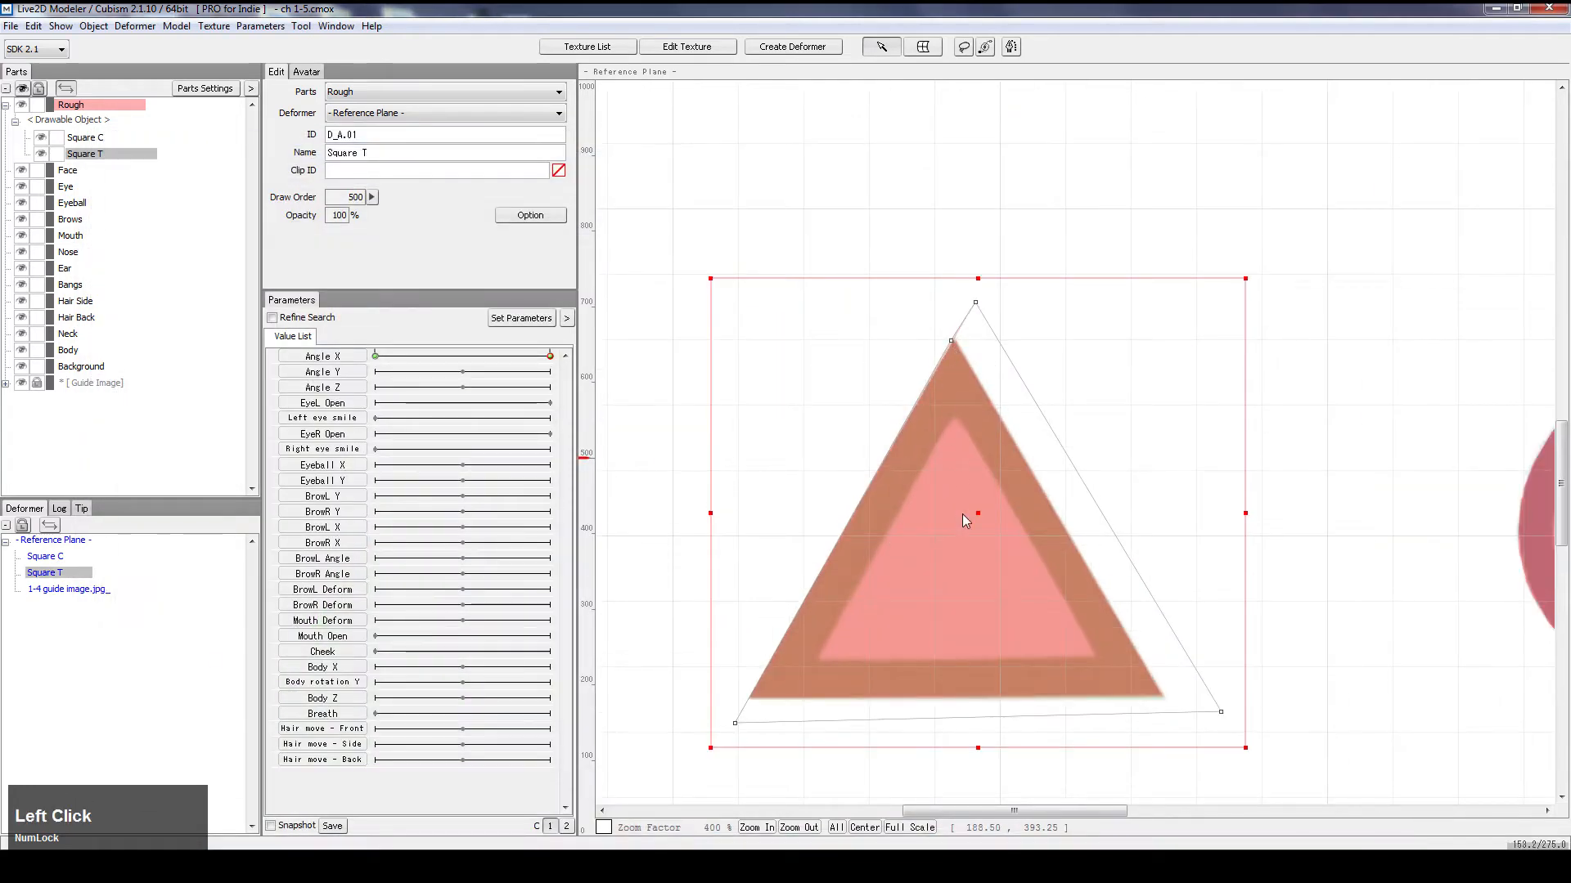
pyautogui.click(961, 620)
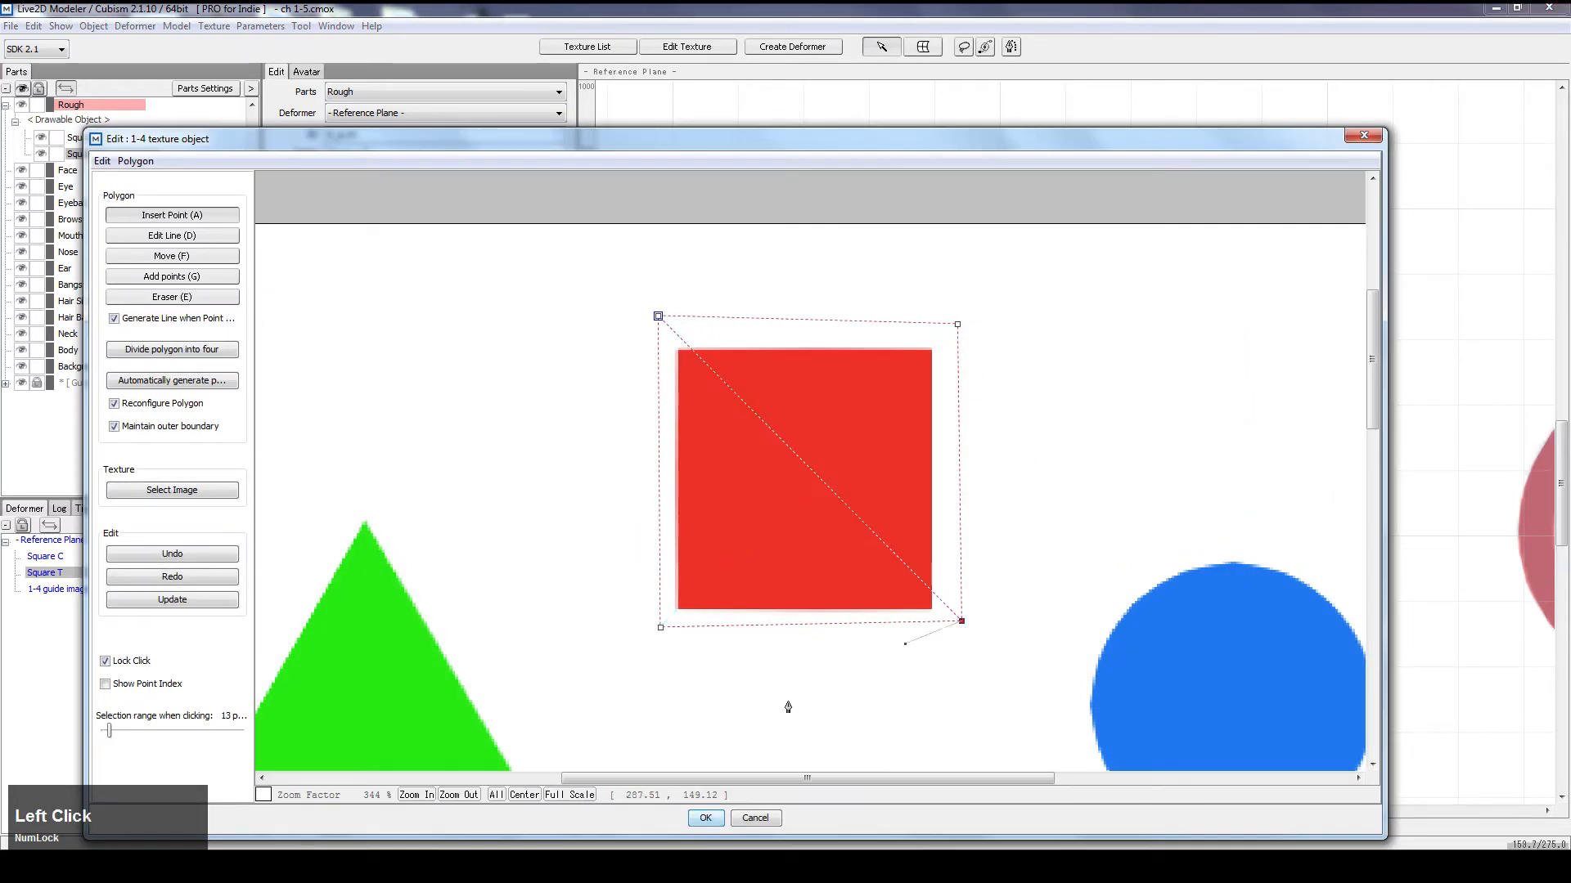
pyautogui.click(705, 818)
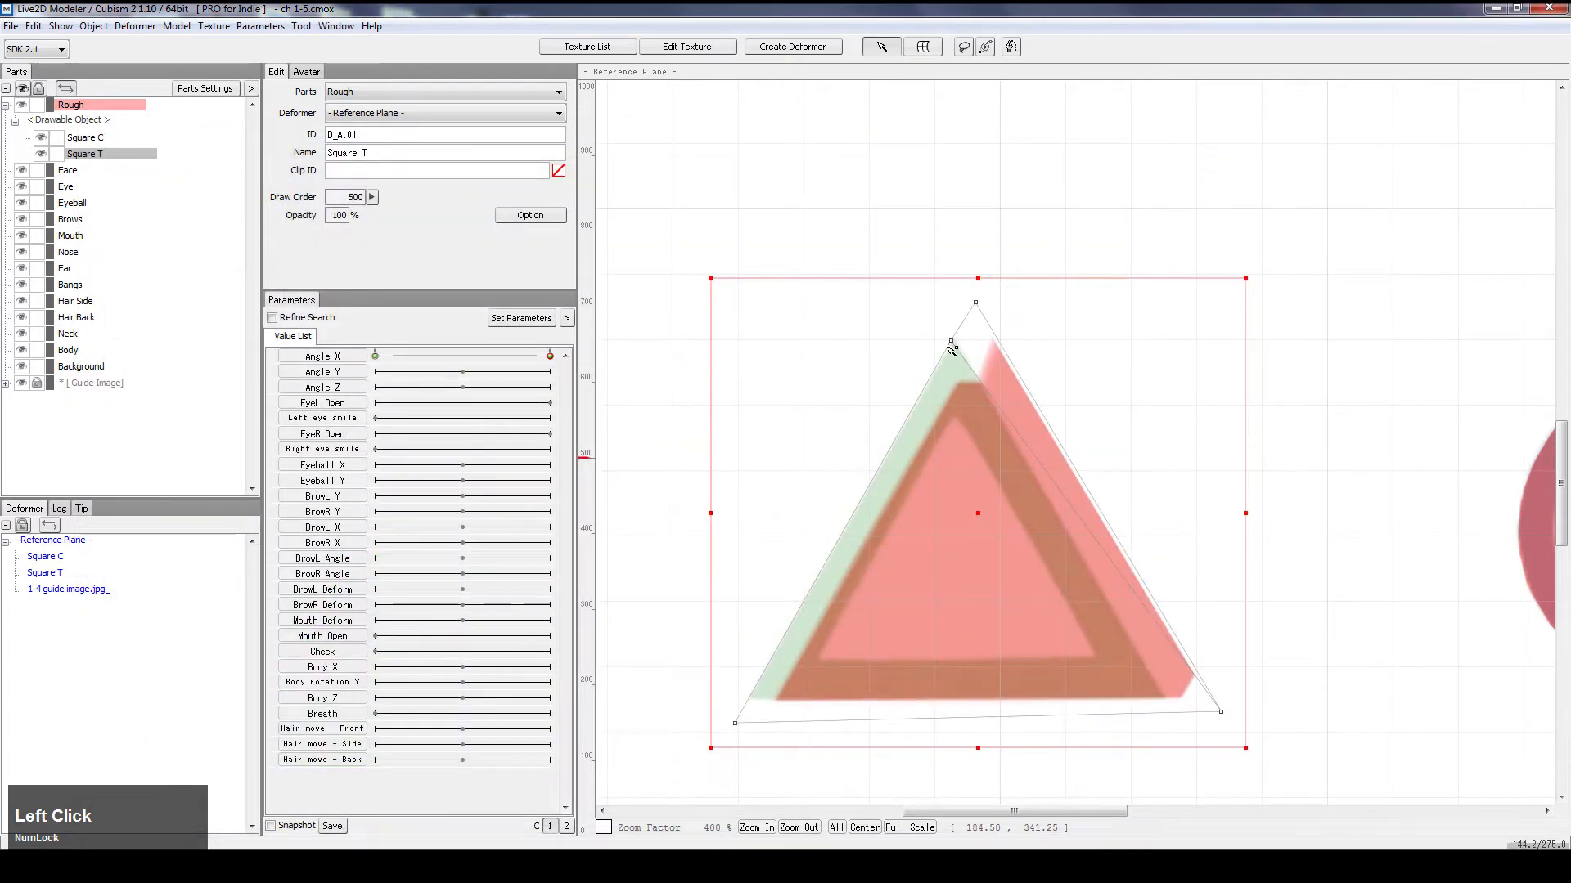
pyautogui.moveTo(951, 340); pyautogui.dragTo(941, 295)
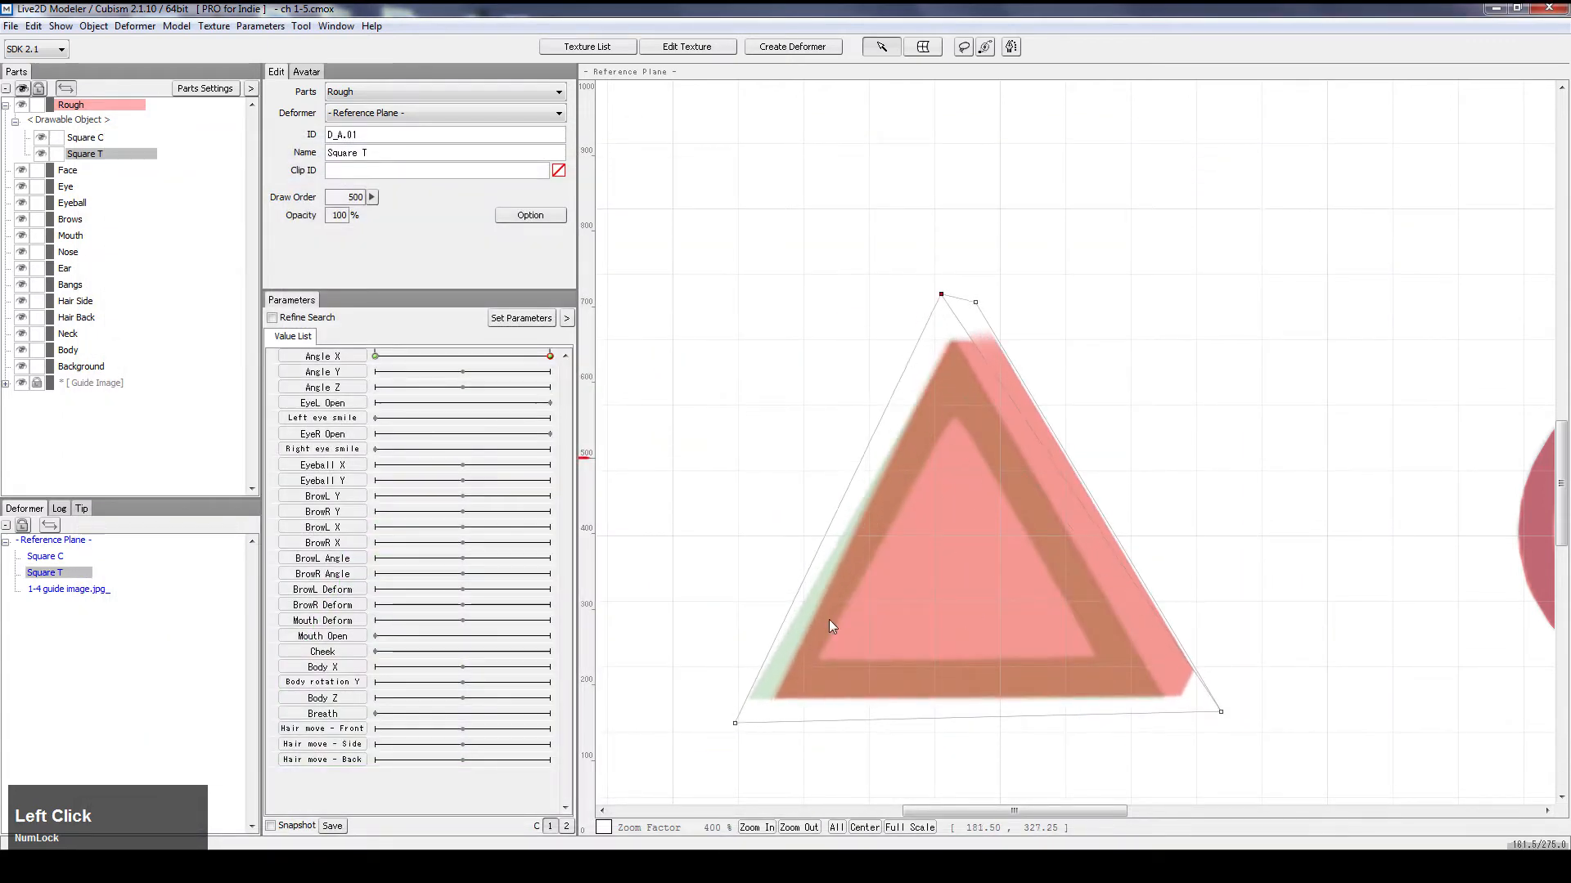
pyautogui.hotkey('ctrl', 'z')
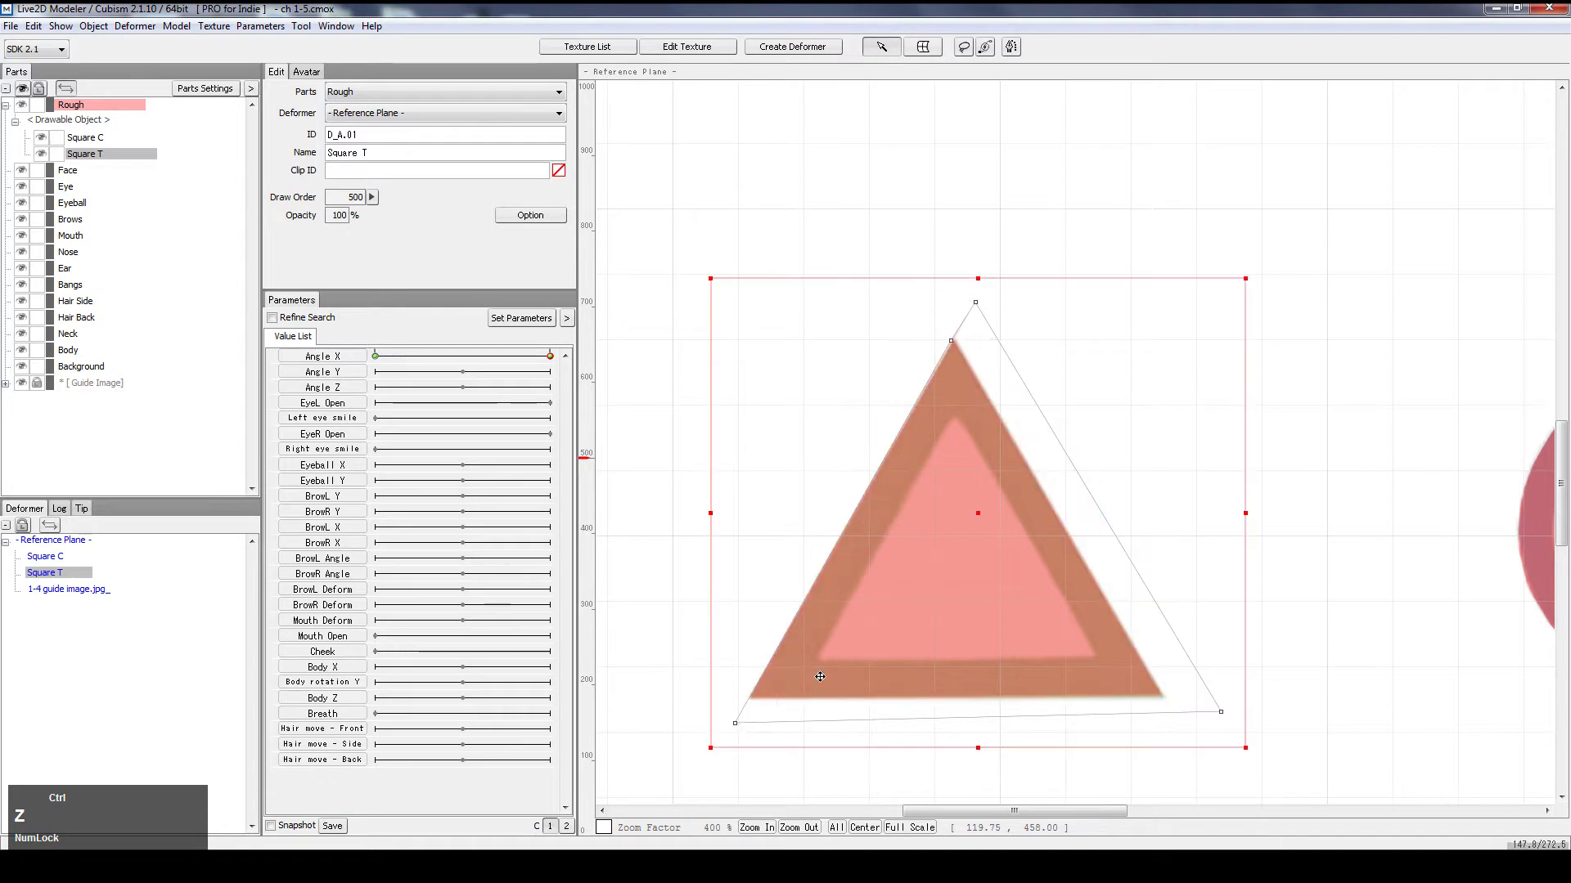
pyautogui.doubleClick(976, 487)
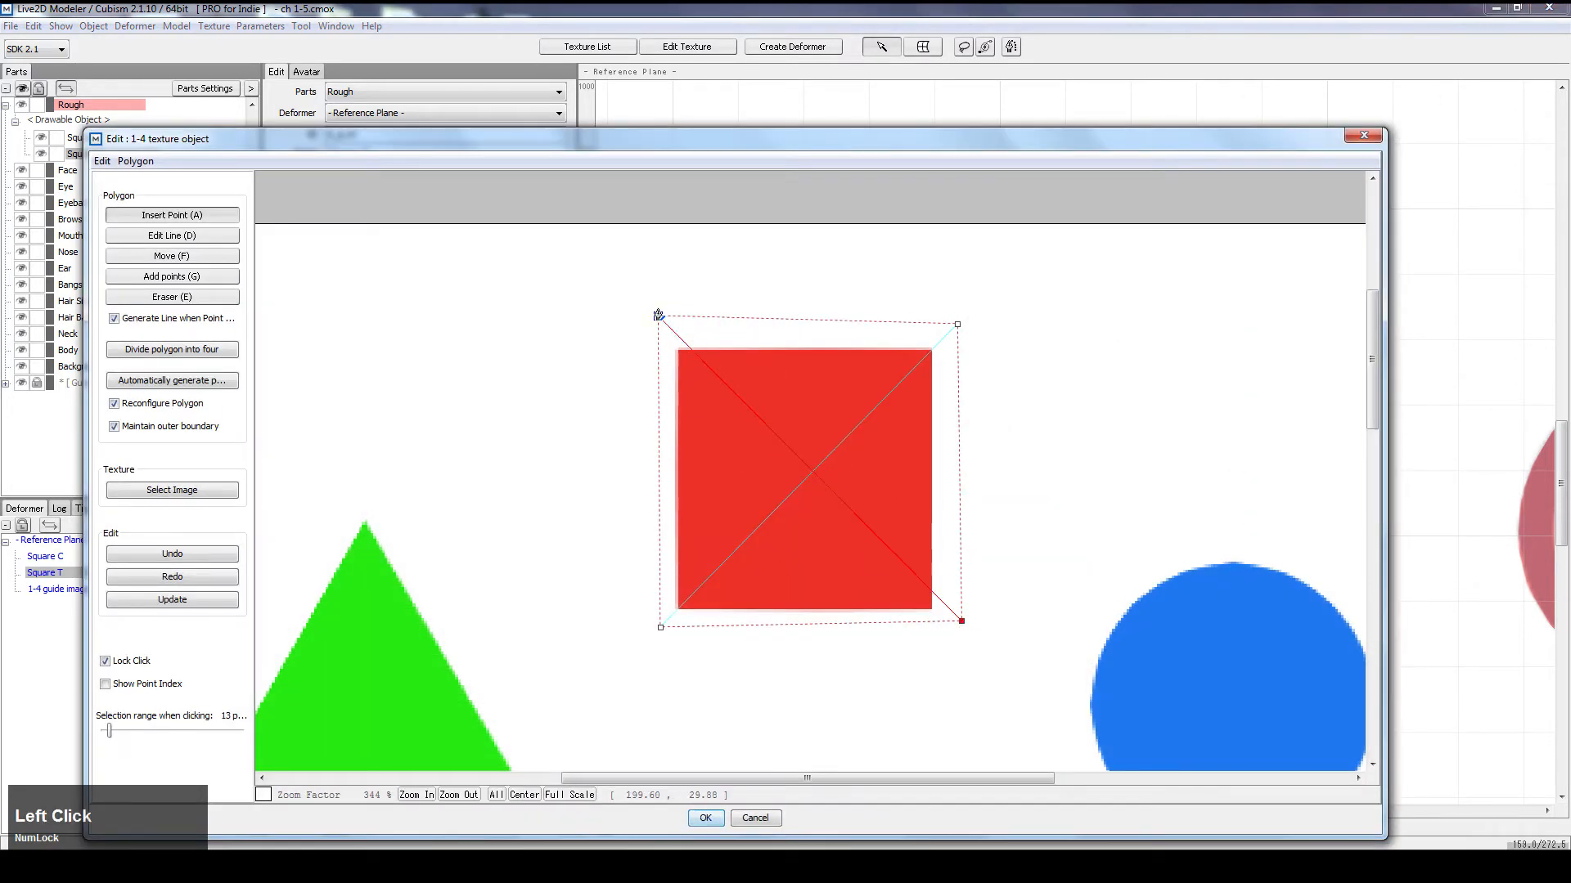
pyautogui.click(714, 819)
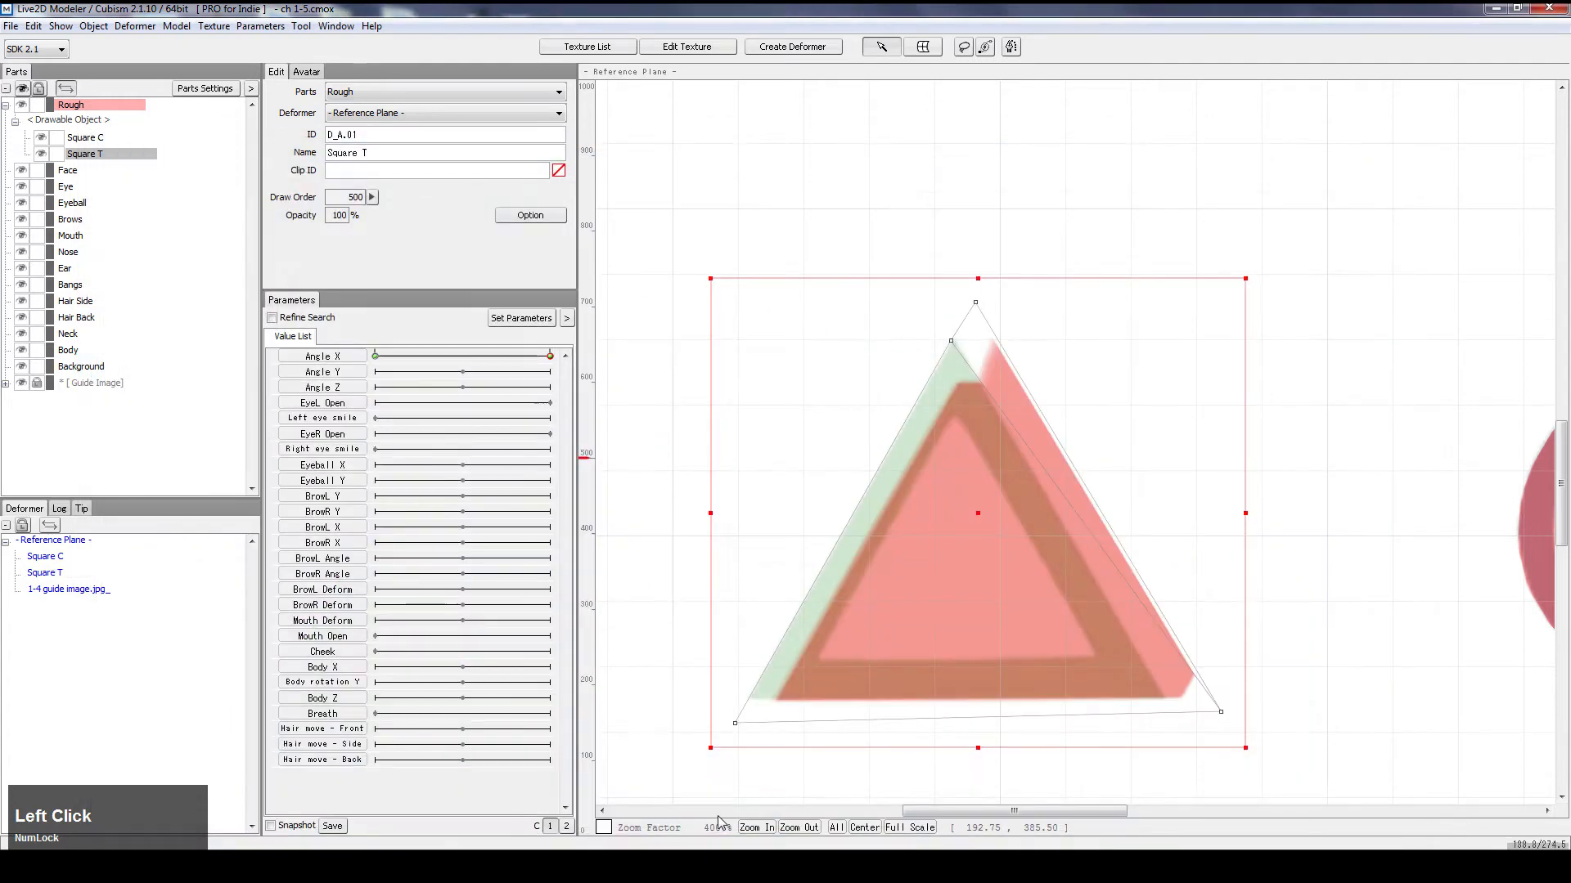
pyautogui.hotkey('ctrl', 'z')
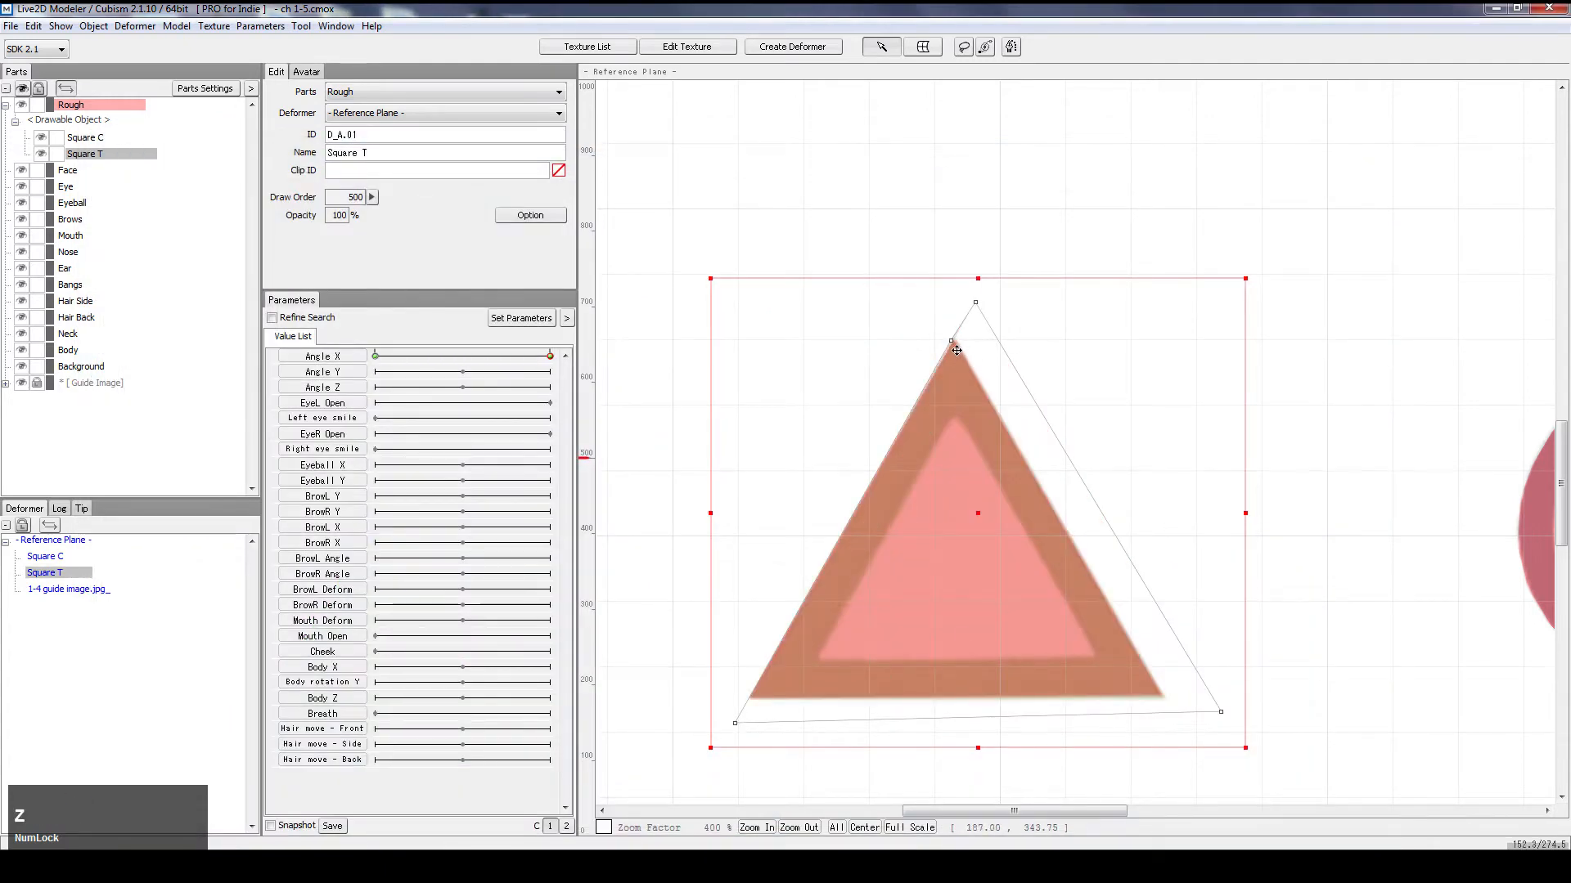
# Step: Readjust Square T's two apex points so the shape fits the tip of the guide triangle
pyautogui.moveTo(952, 345); pyautogui.dragTo(907, 256)
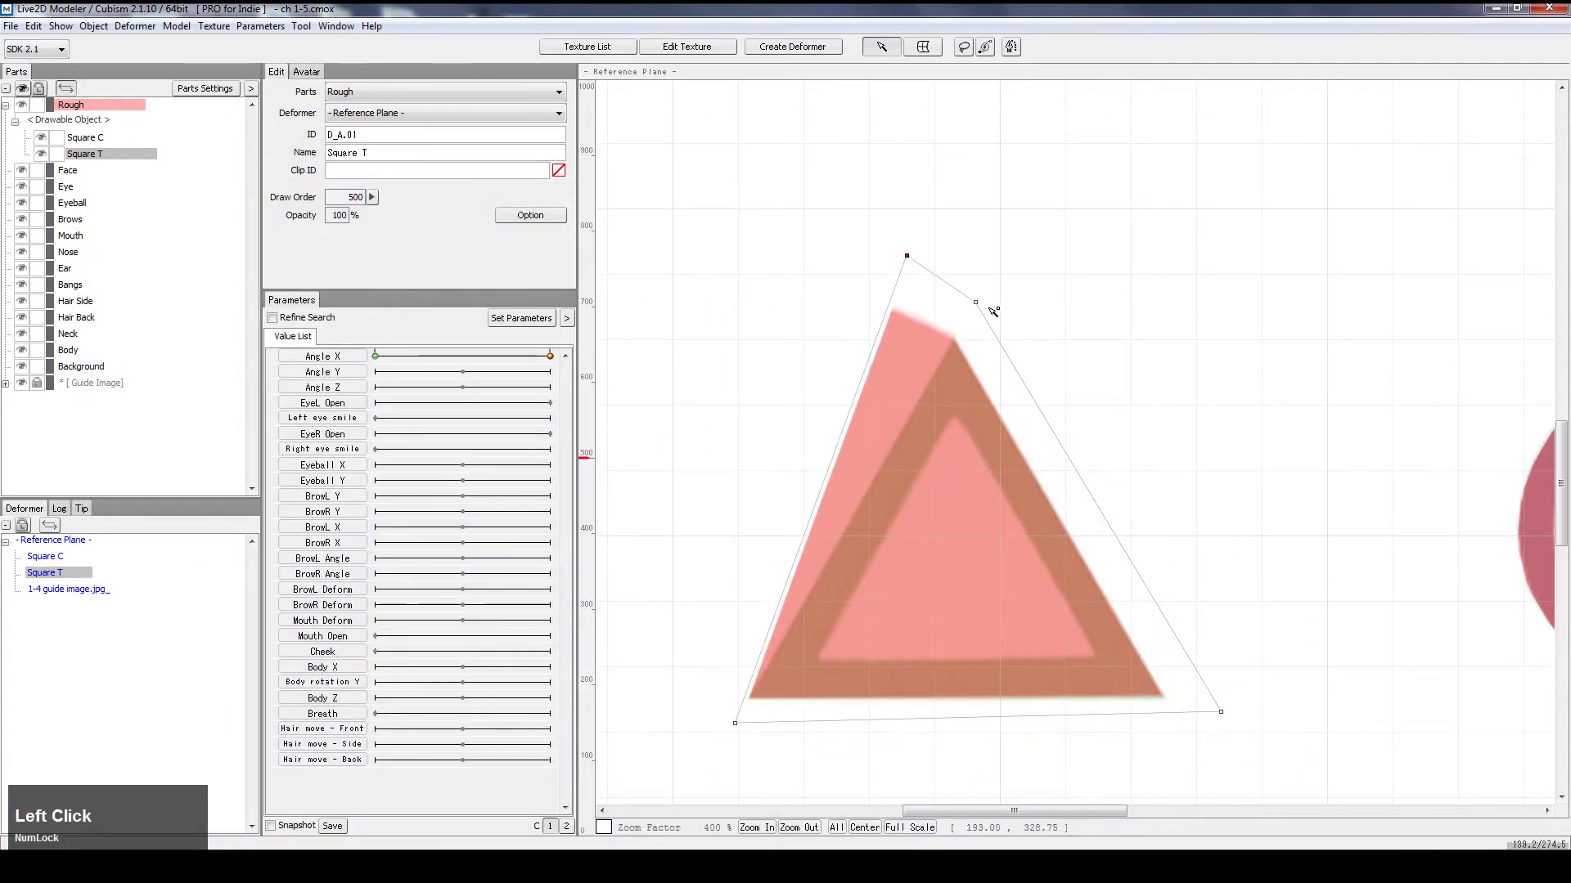
pyautogui.moveTo(994, 312)
pyautogui.mouseDown()
pyautogui.moveTo(999, 333)
pyautogui.moveTo(919, 262)
pyautogui.moveTo(974, 316)
pyautogui.moveTo(963, 332)
pyautogui.moveTo(978, 311)
pyautogui.moveTo(949, 301)
pyautogui.moveTo(977, 309)
pyautogui.mouseUp()
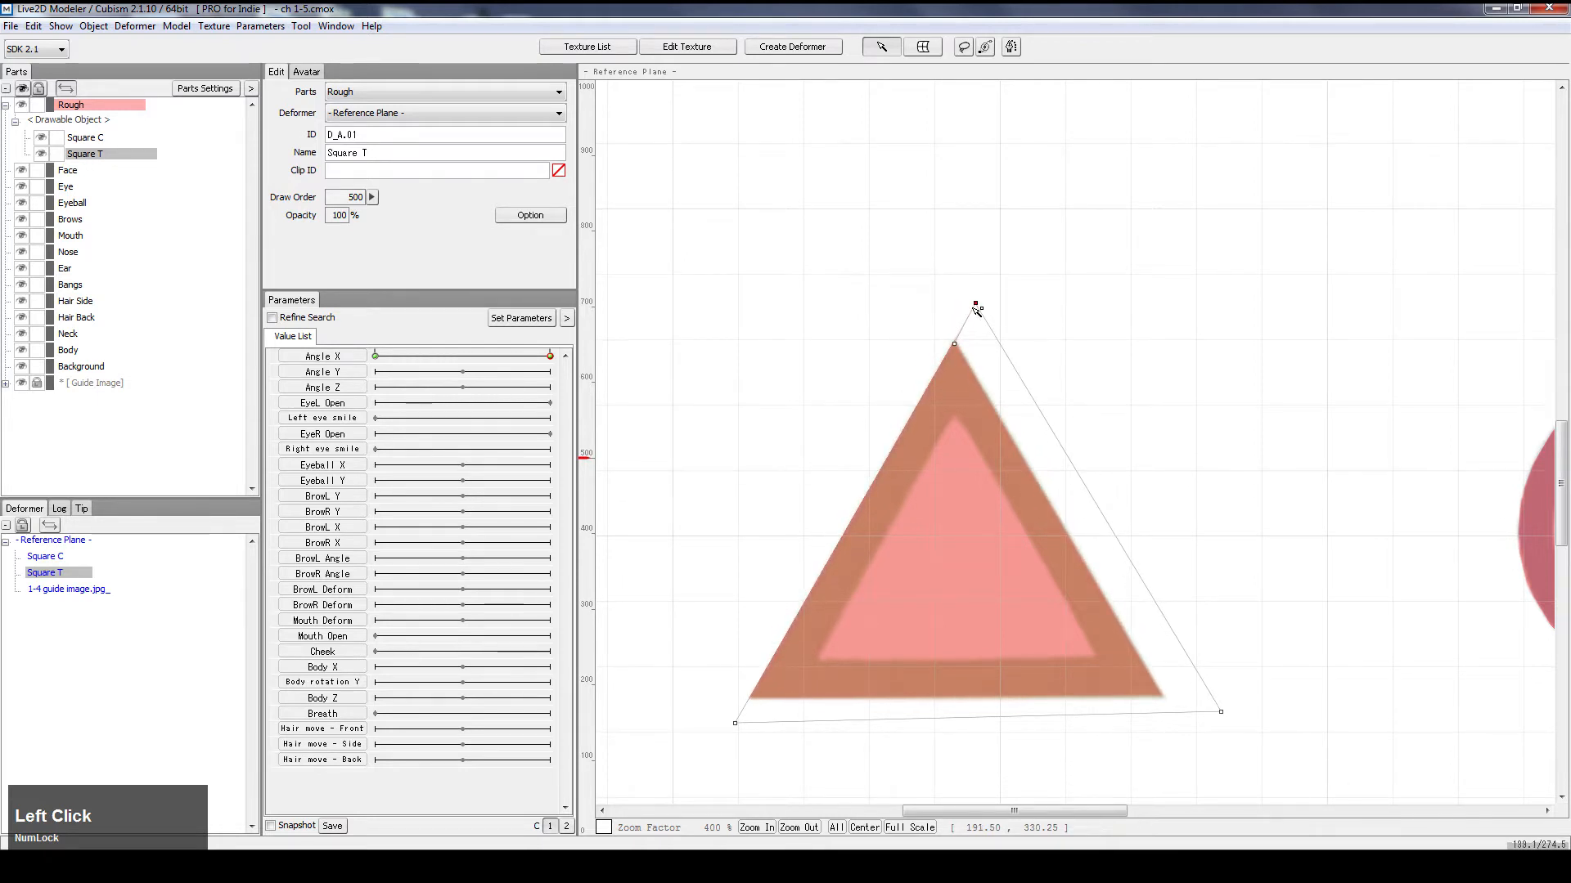
# Step: Sweep Angle X between its keys to preview the squares morphing into the guide shapes, ending at 30
pyautogui.click(353, 356)
pyautogui.scroll(-1, 902, 357)
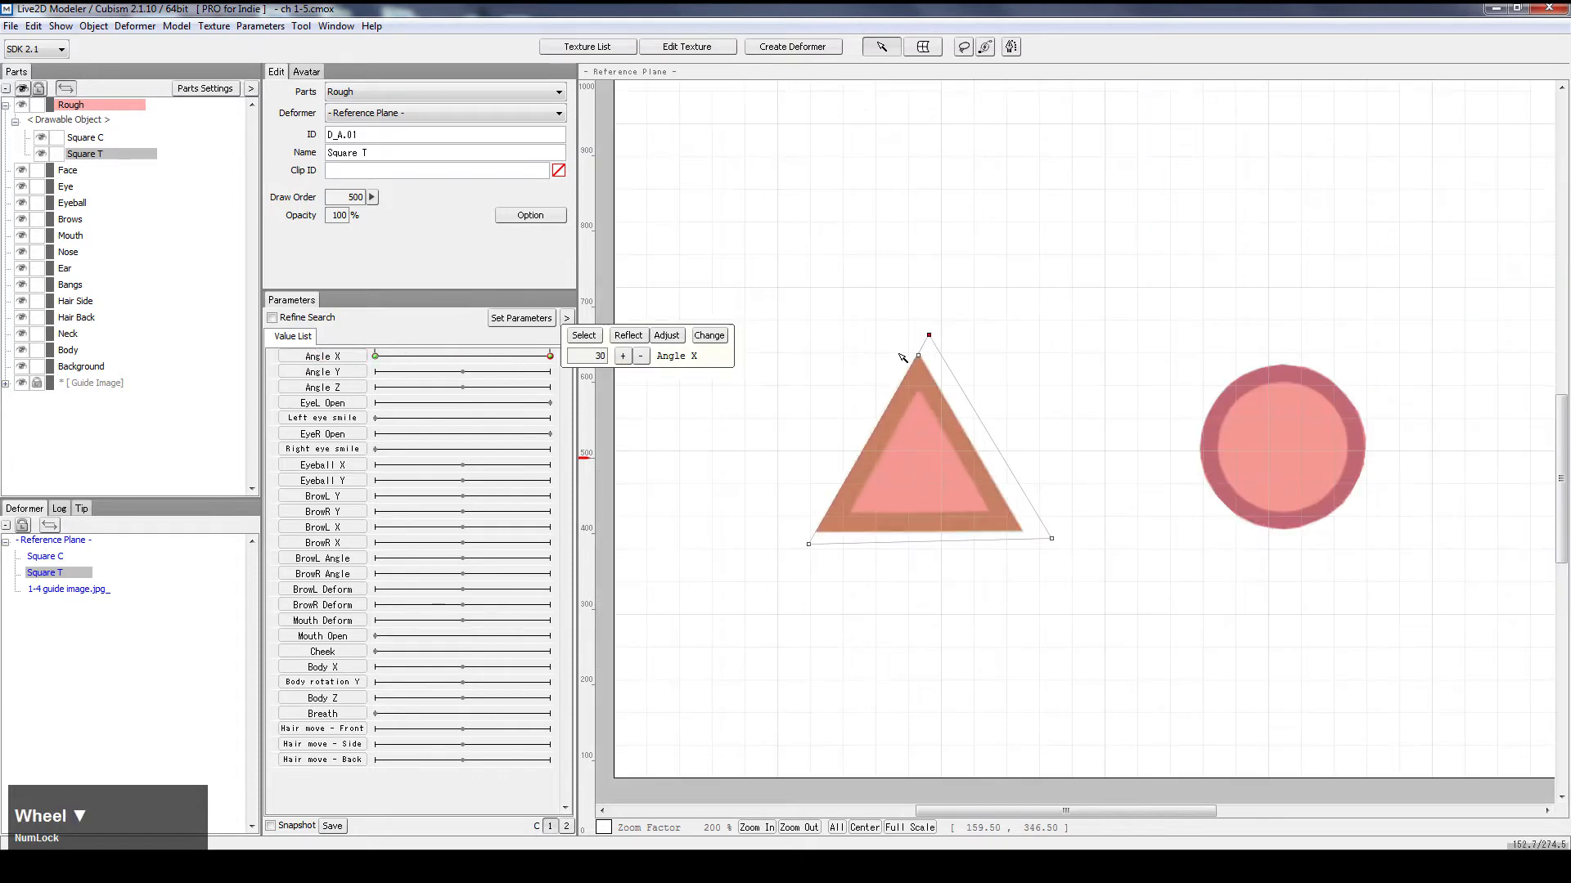
pyautogui.moveTo(988, 295); pyautogui.dragTo(938, 468)
pyautogui.scroll(-1, 938, 468)
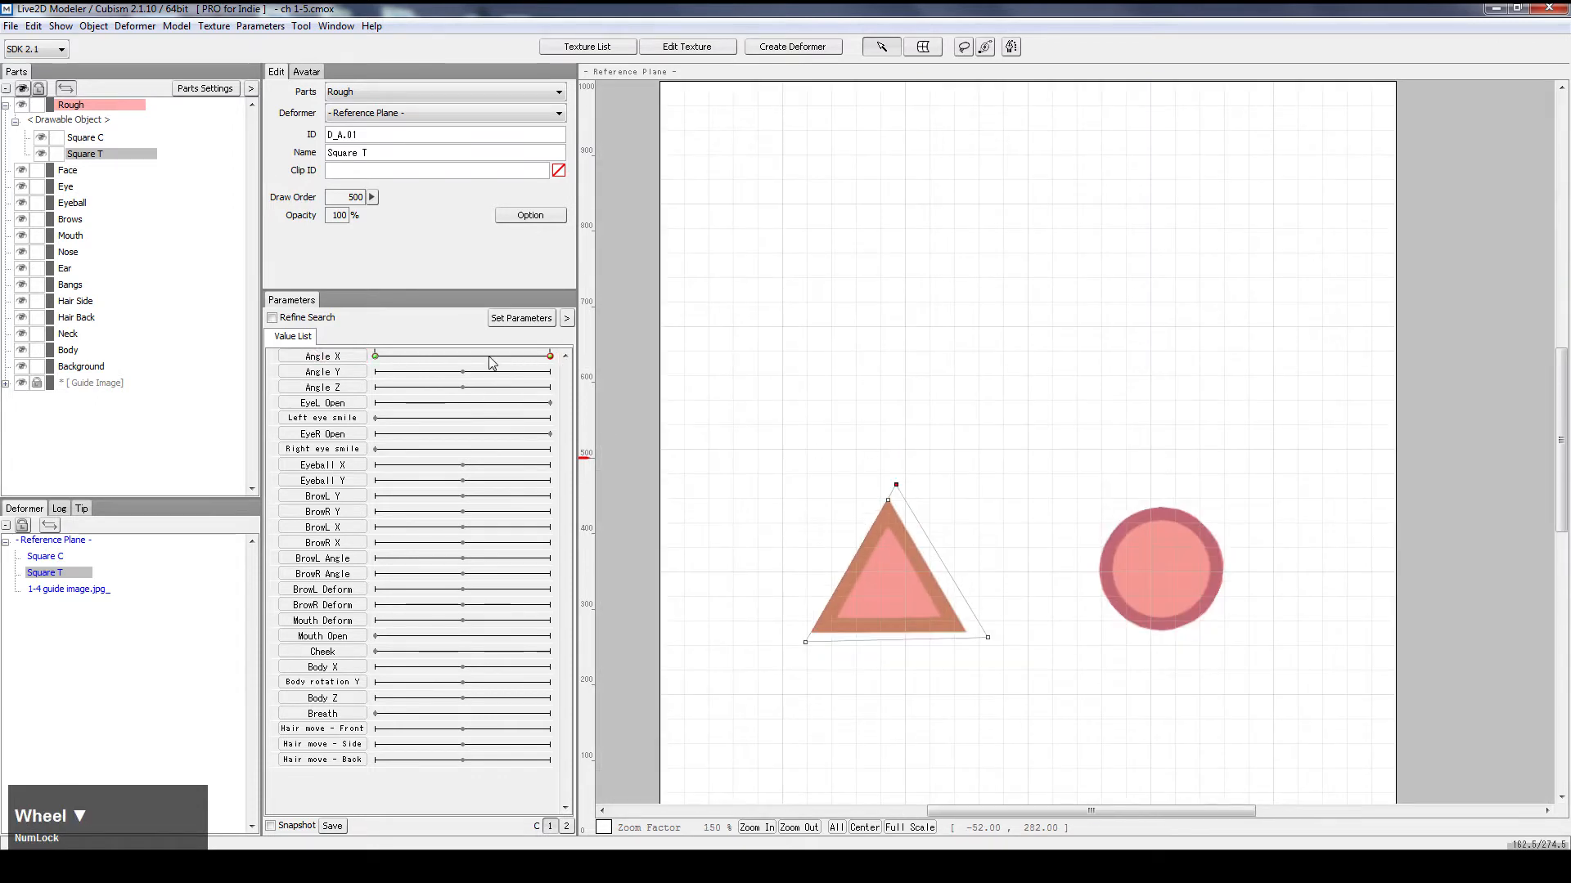
pyautogui.moveTo(491, 362)
pyautogui.mouseDown()
pyautogui.moveTo(405, 355)
pyautogui.moveTo(480, 364)
pyautogui.mouseUp()
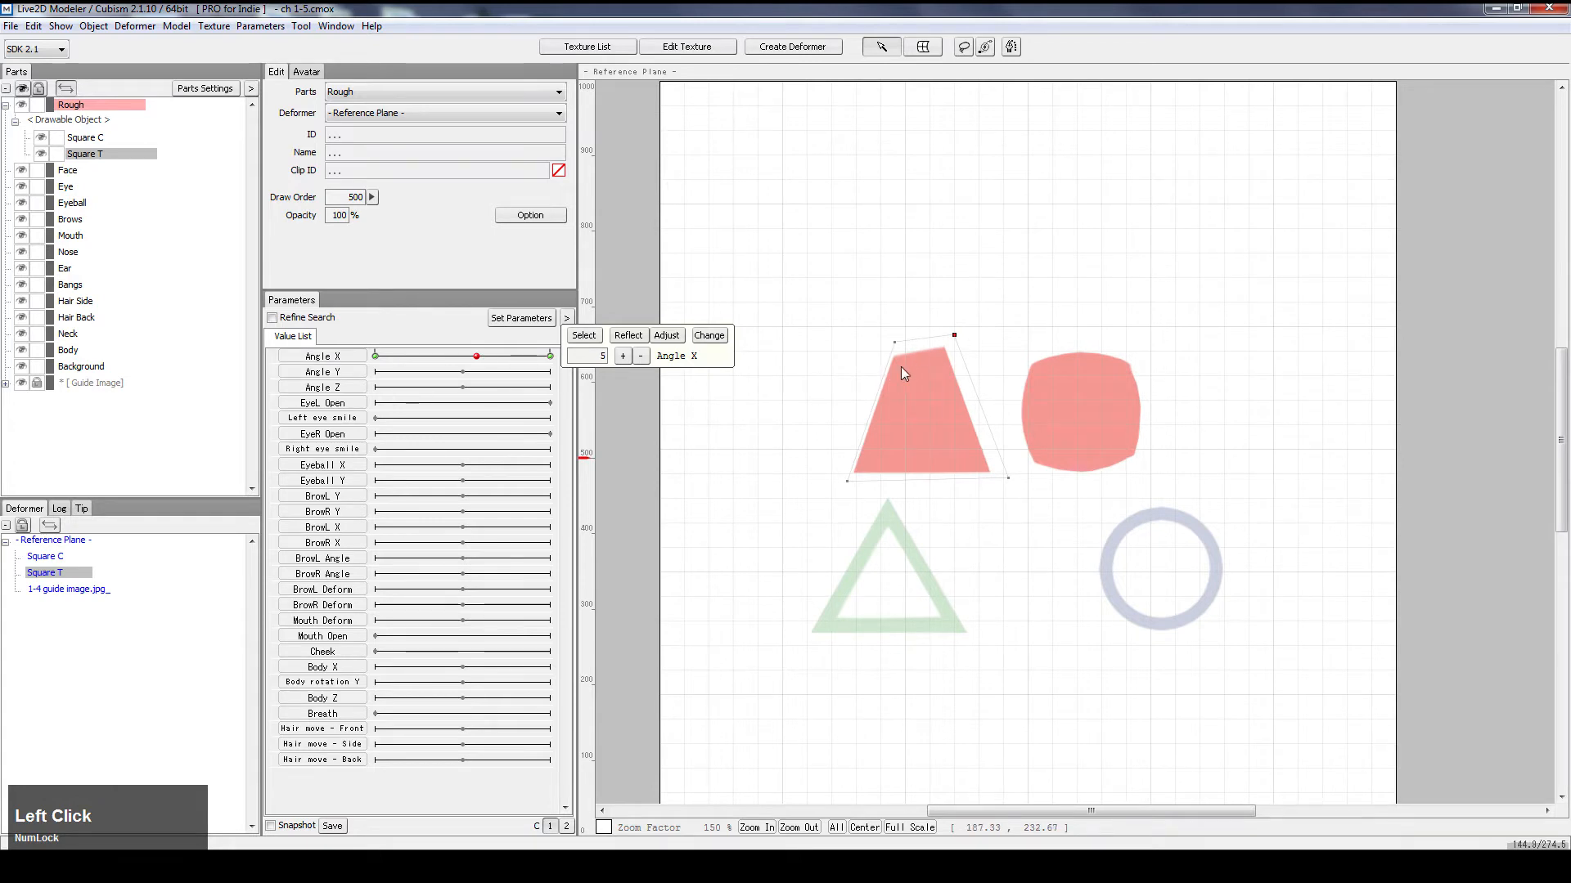
pyautogui.moveTo(477, 358); pyautogui.dragTo(572, 364)
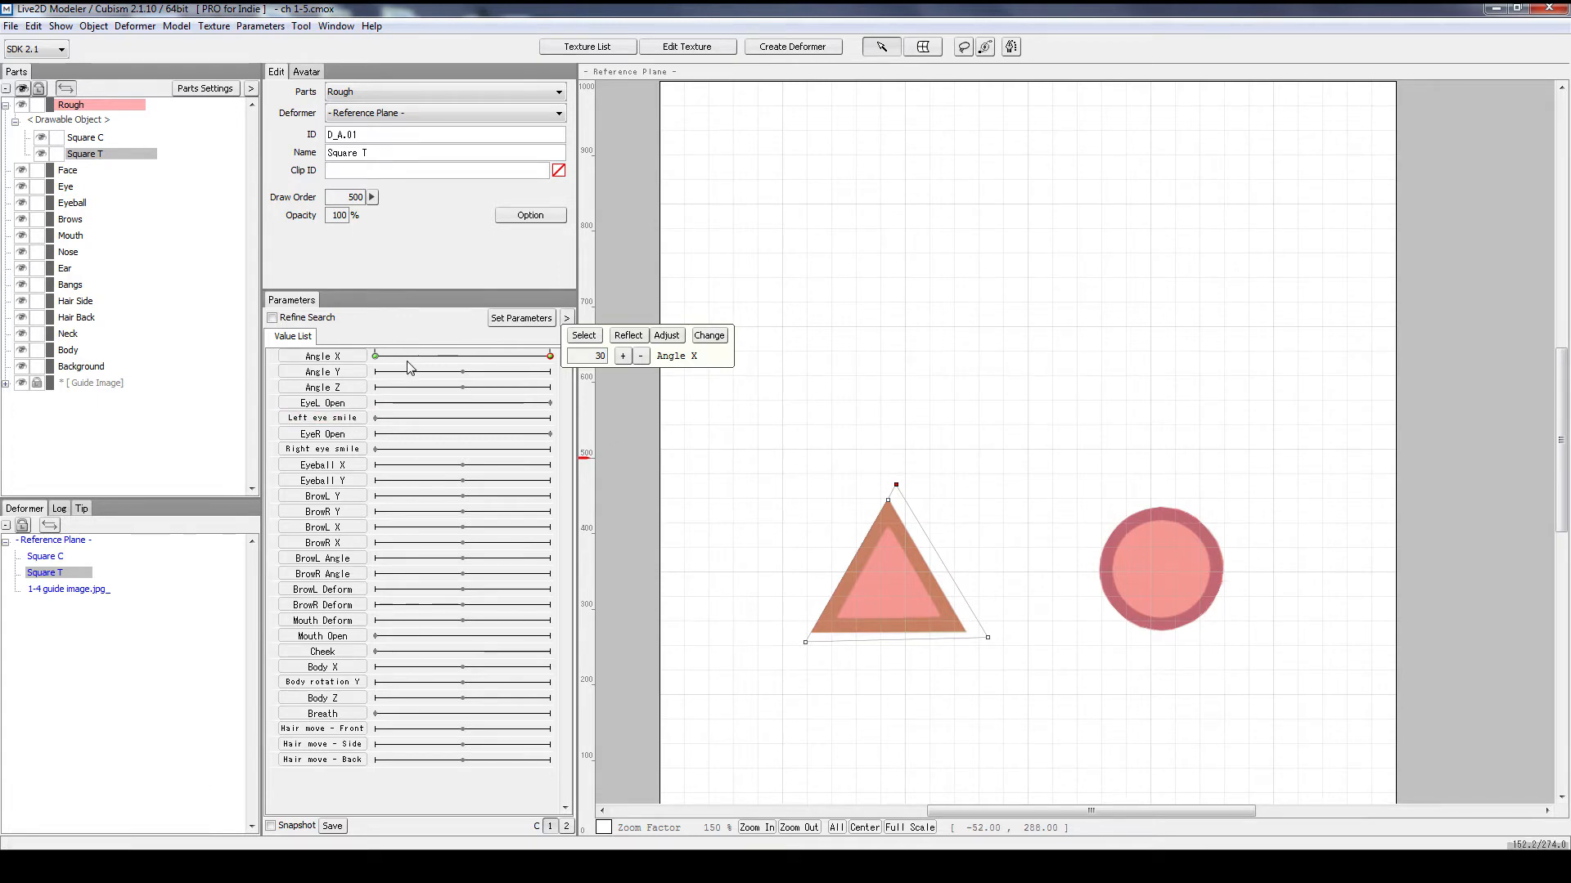
pyautogui.moveTo(409, 367); pyautogui.dragTo(634, 350)
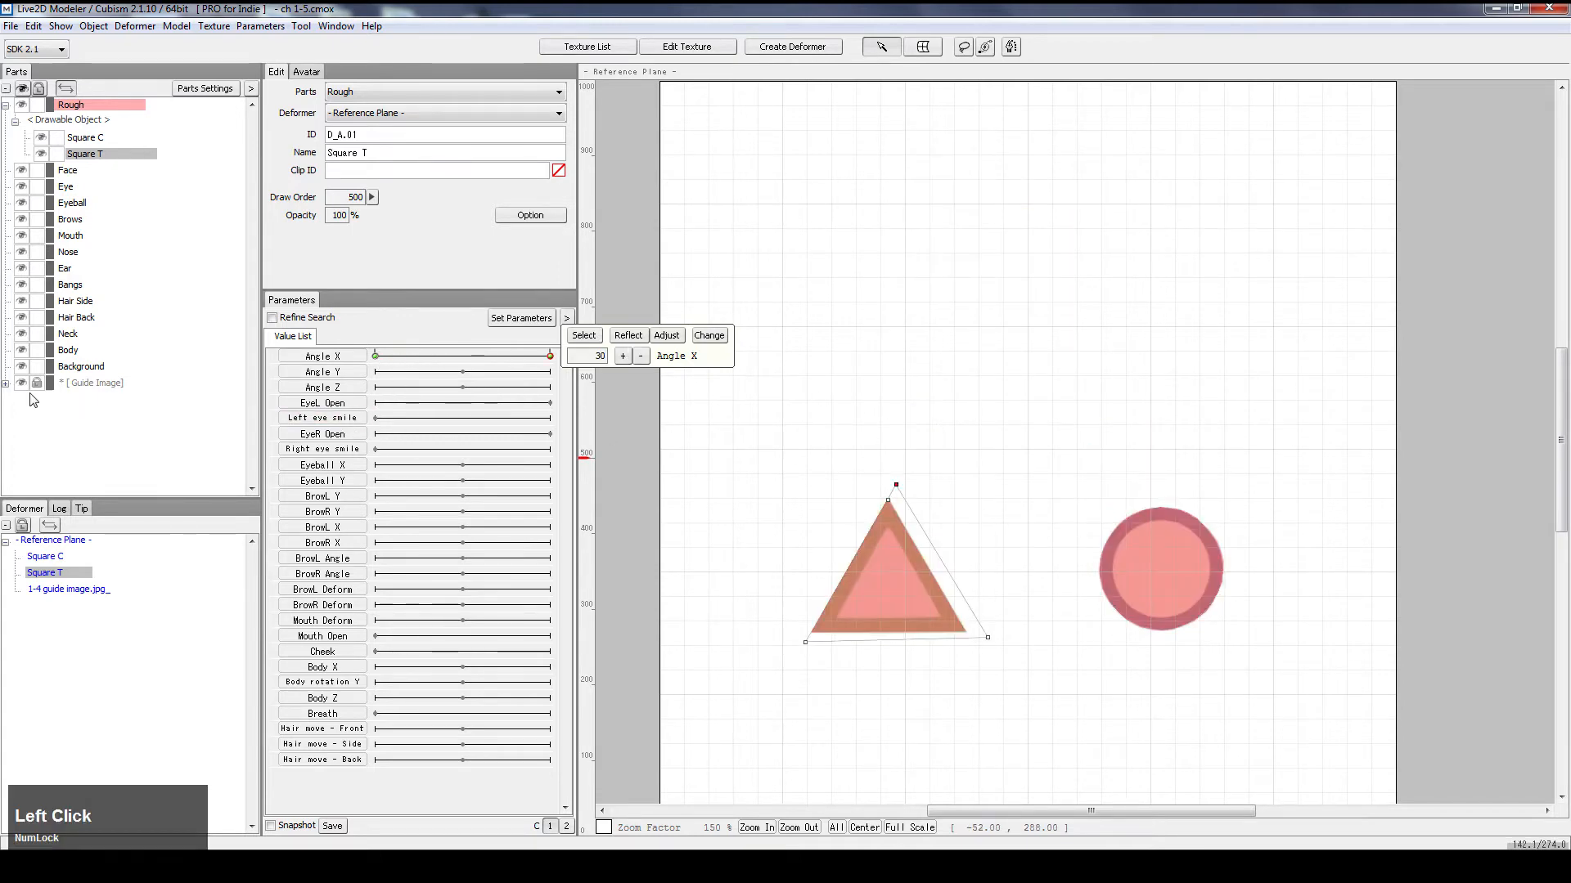
# Step: Hide the guide image and lock the objects Square C and Square T
pyautogui.click(23, 383)
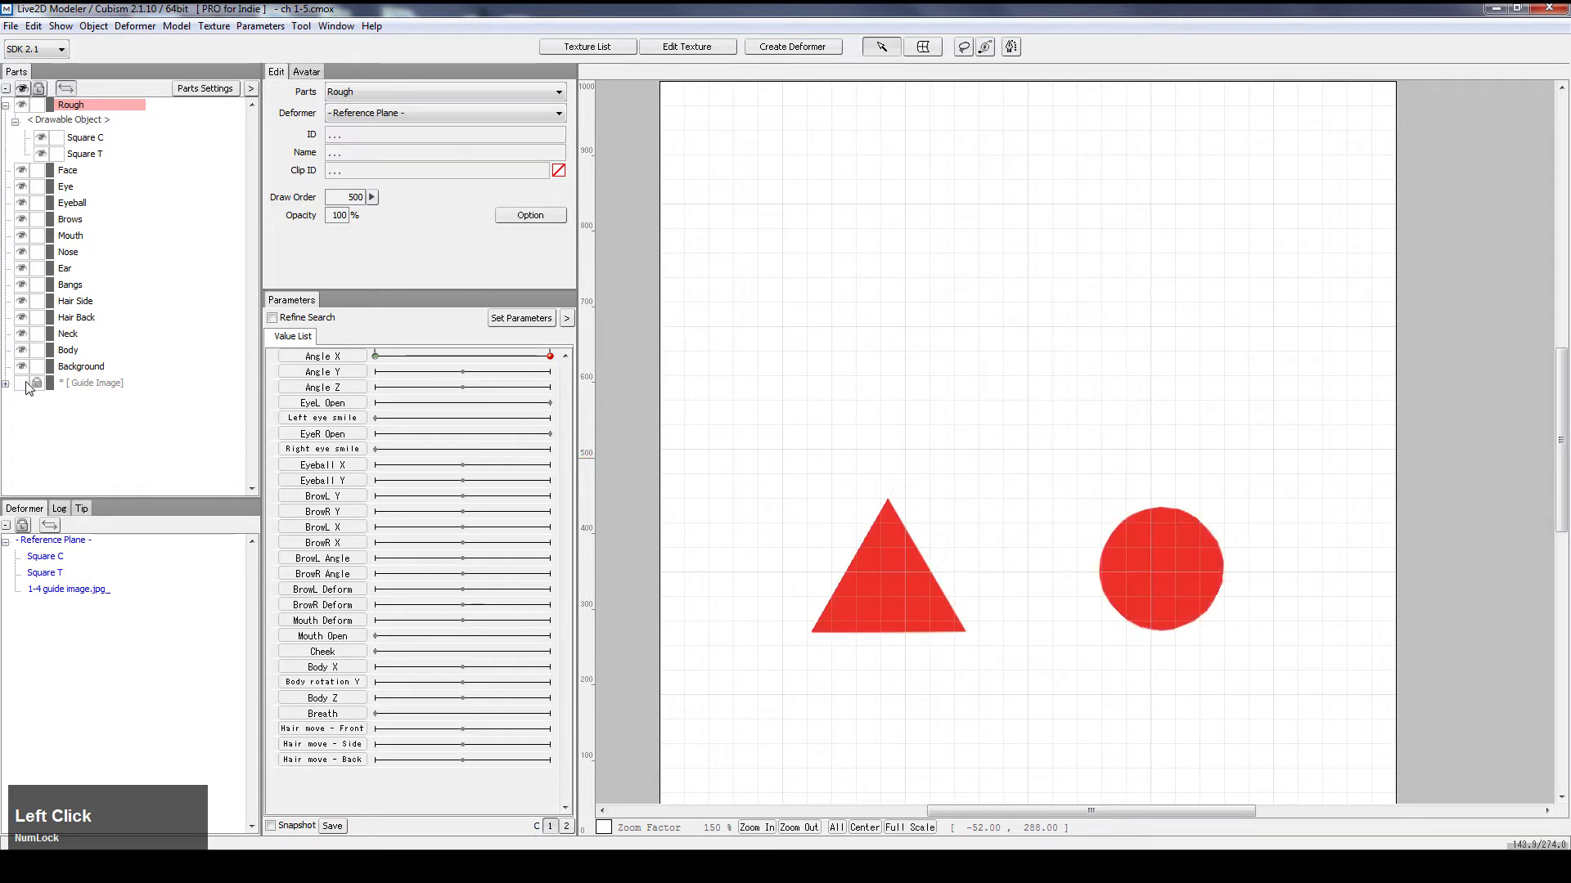
pyautogui.click(57, 154)
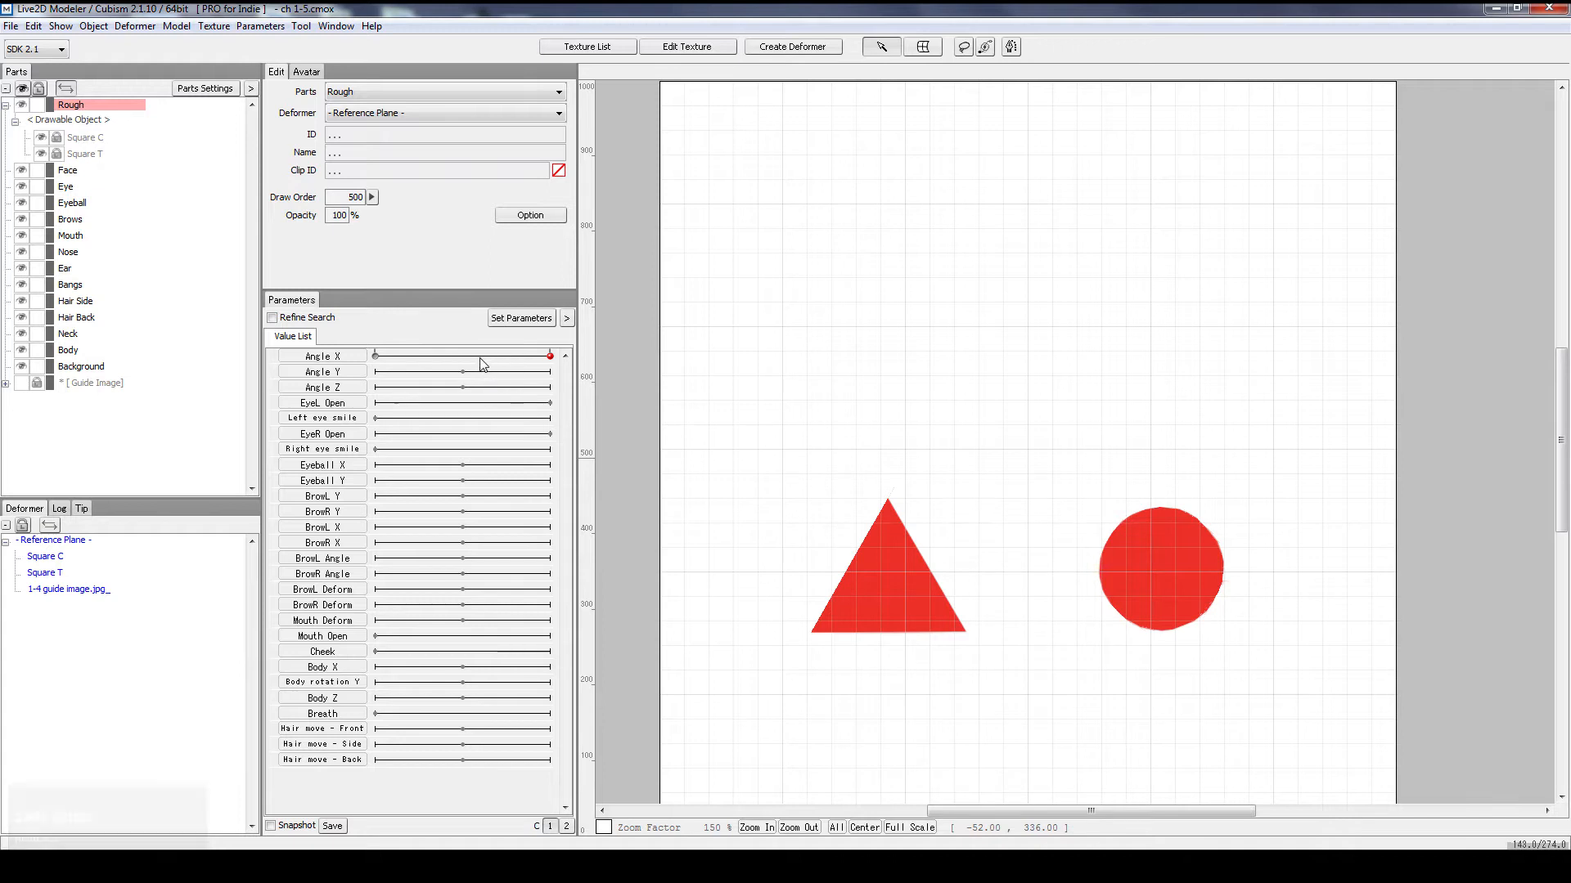
# Step: Preview the finished morph without the guide image by sweeping Angle X between 30 and -30
pyautogui.moveTo(484, 358); pyautogui.dragTo(634, 303)
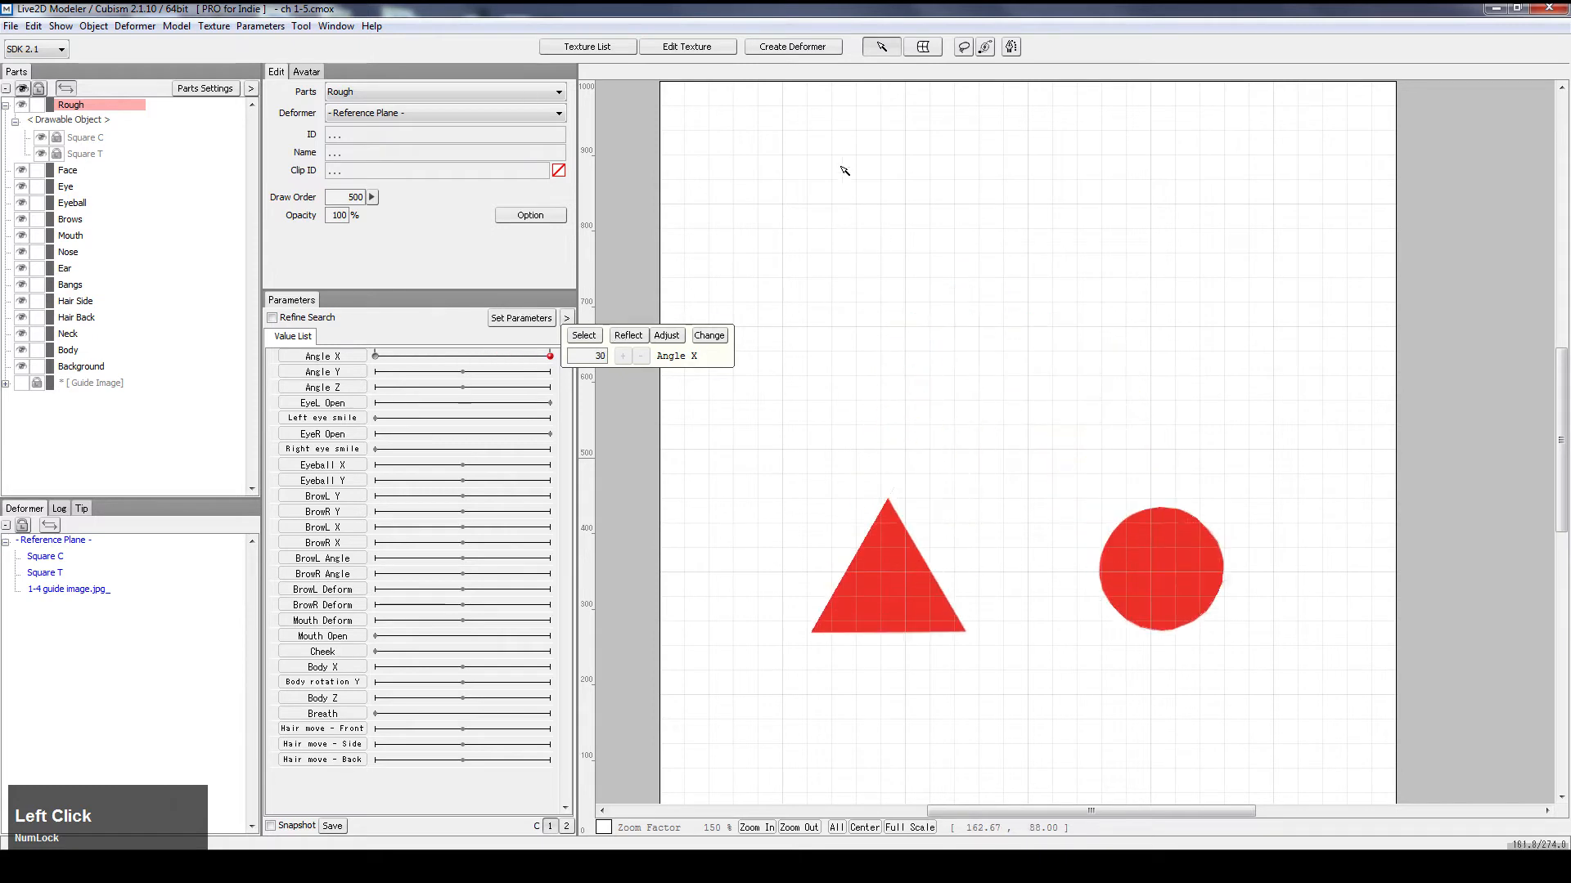
pyautogui.click(376, 357)
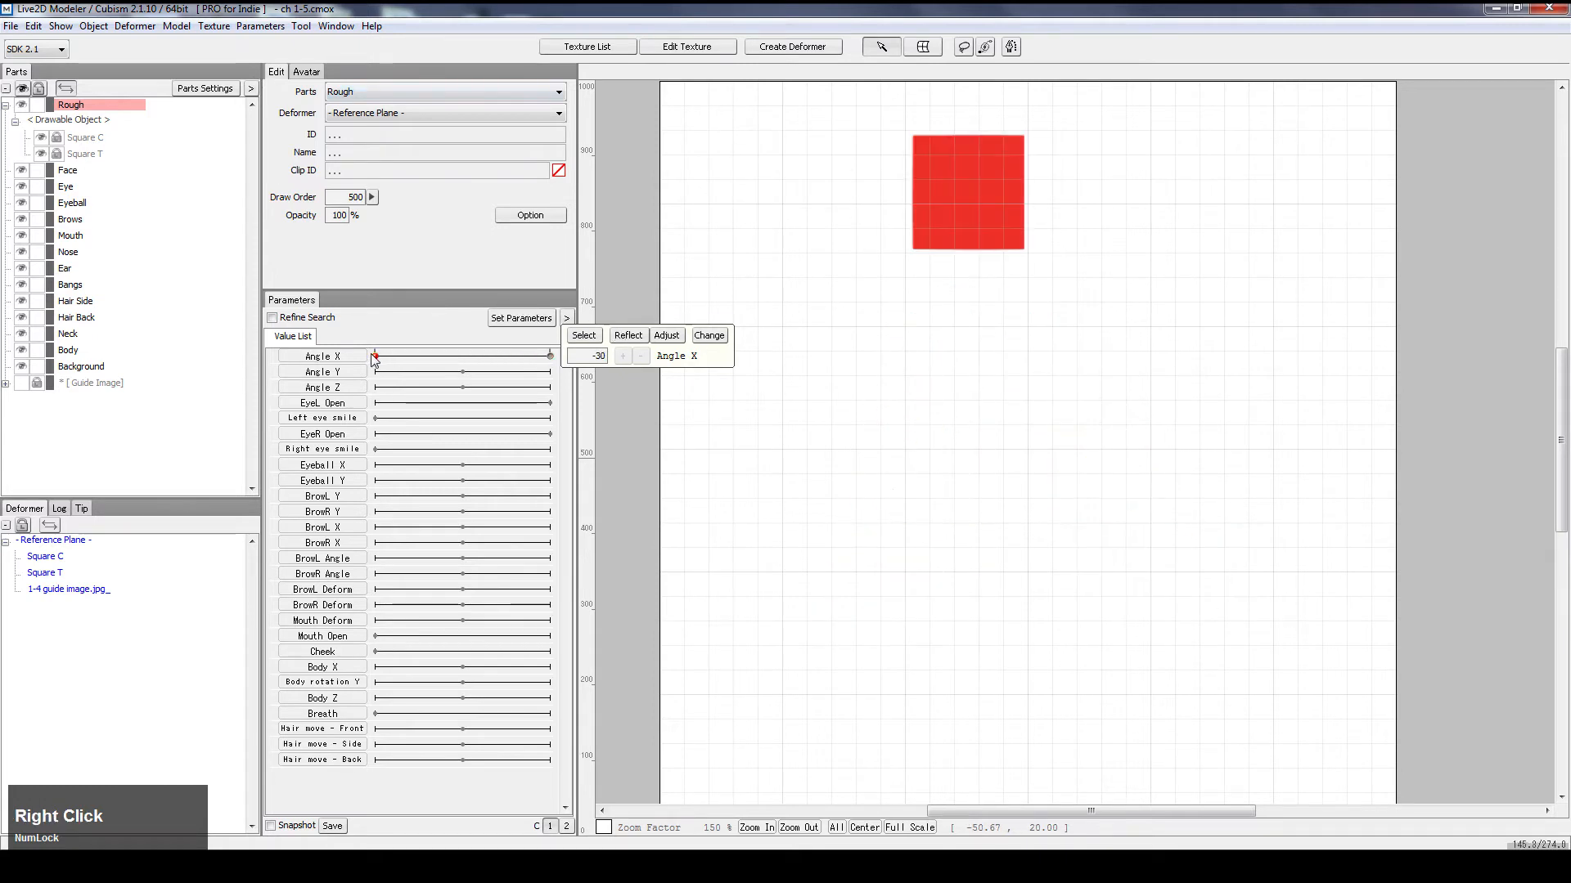
pyautogui.click(689, 49)
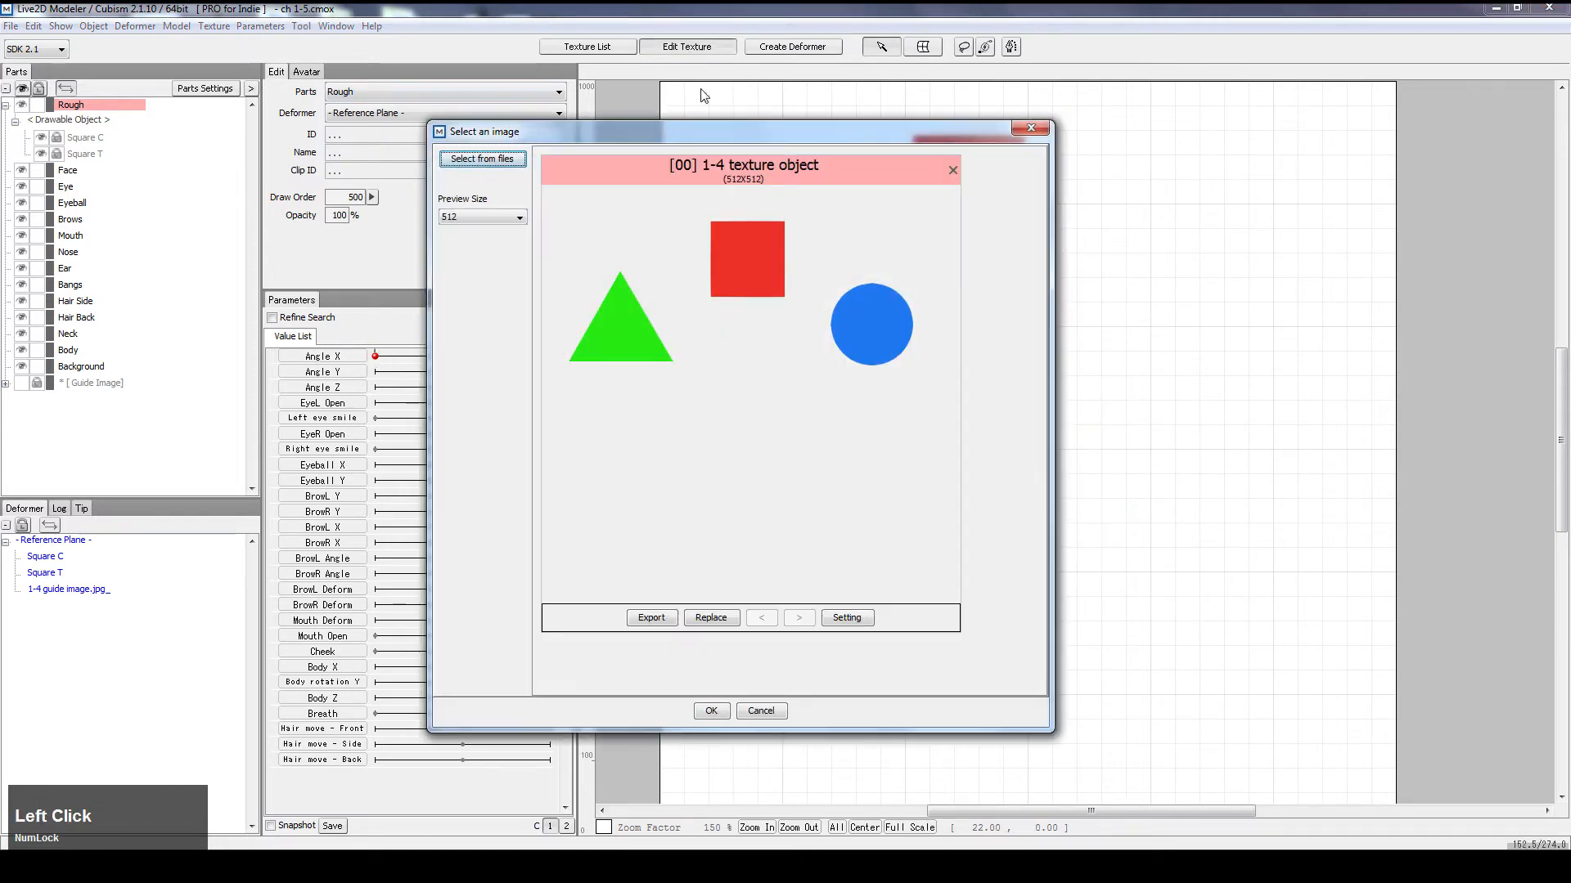
pyautogui.click(1030, 129)
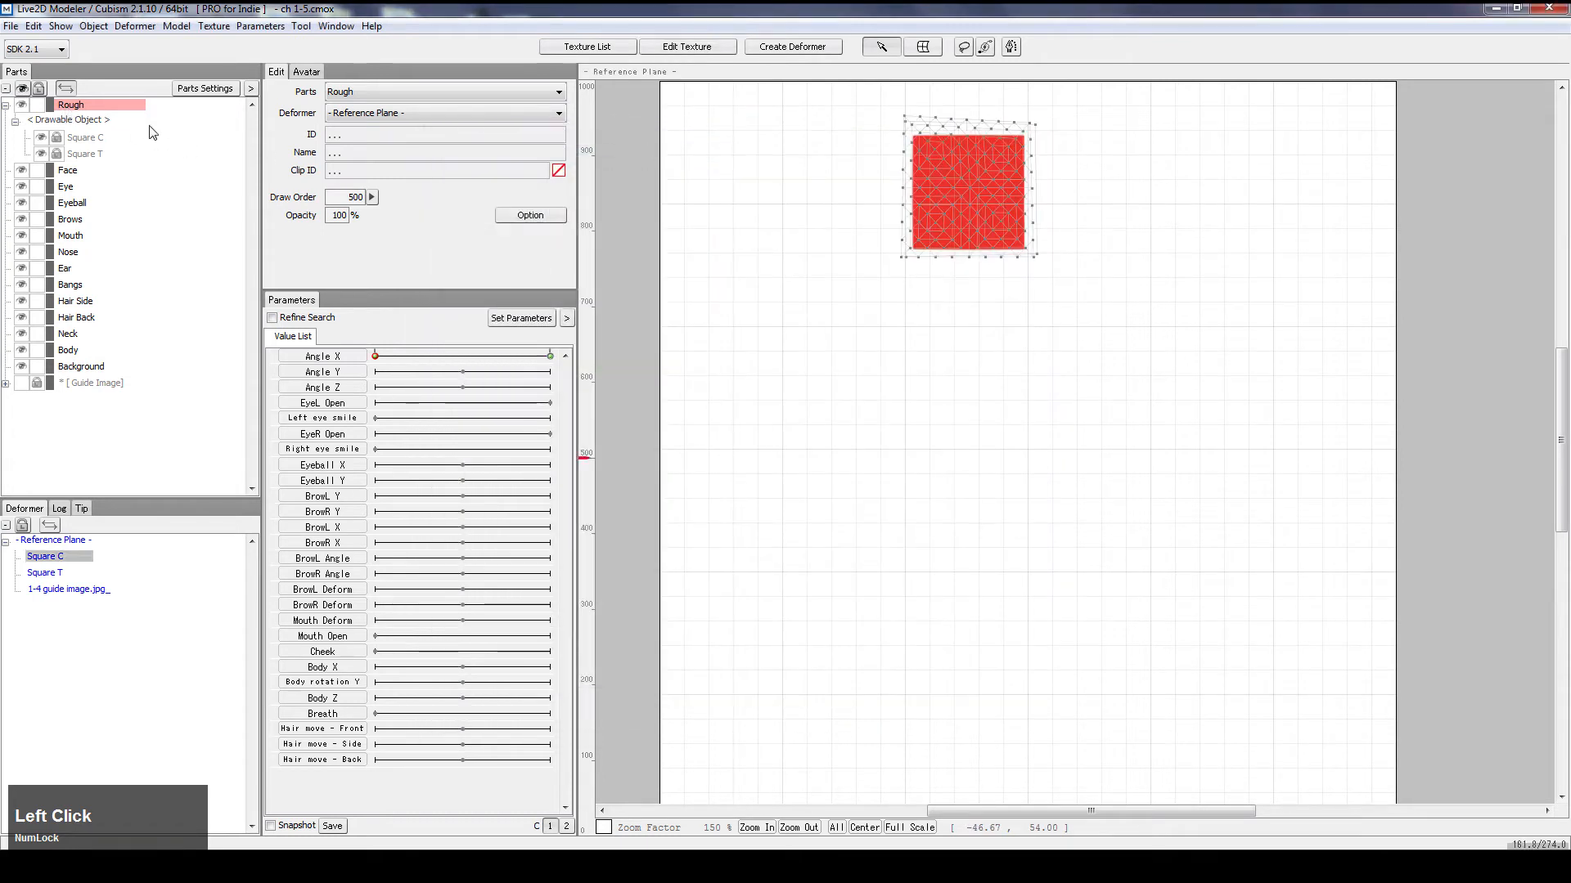
pyautogui.click(809, 200)
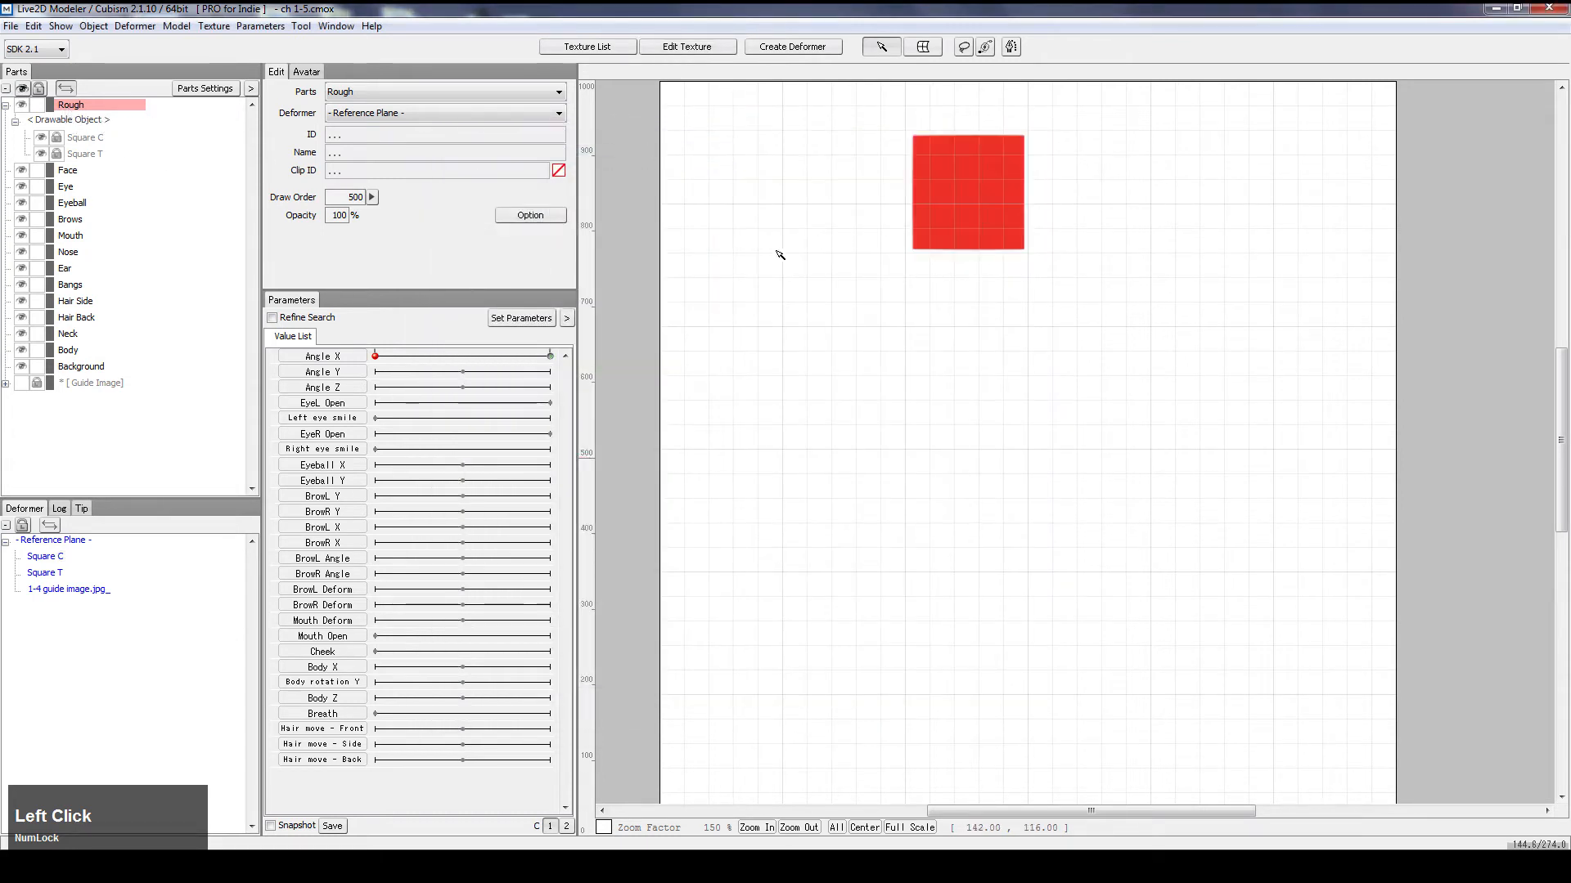
# Step: Outline the green triangle in the 1-4 texture object with a four-point polygon that has two neighbouring points above its tip
pyautogui.click(682, 48)
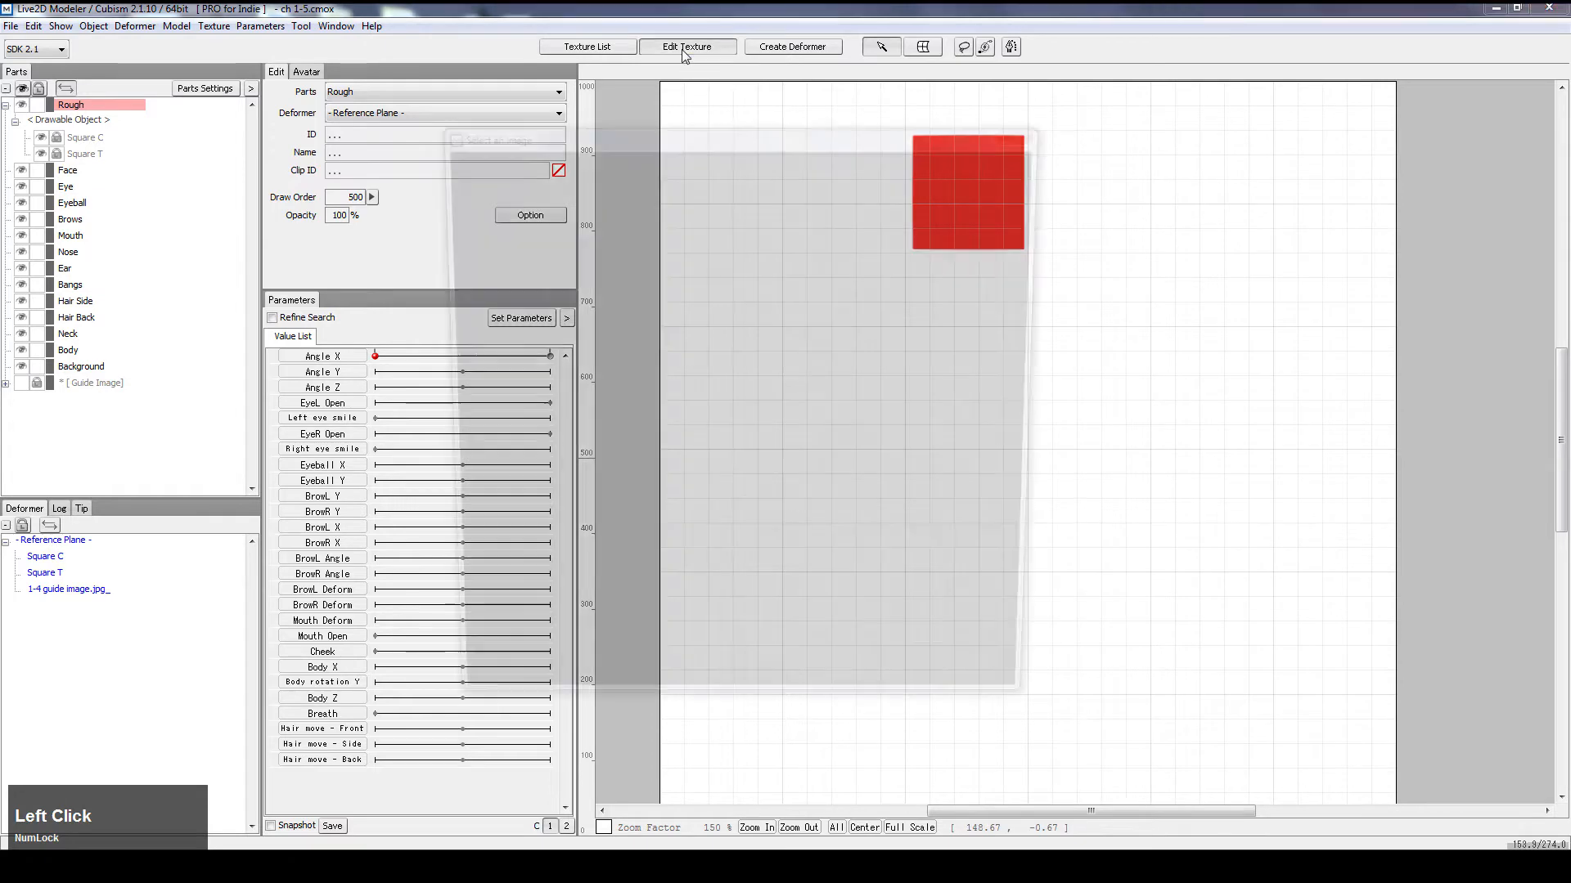
pyautogui.doubleClick(661, 396)
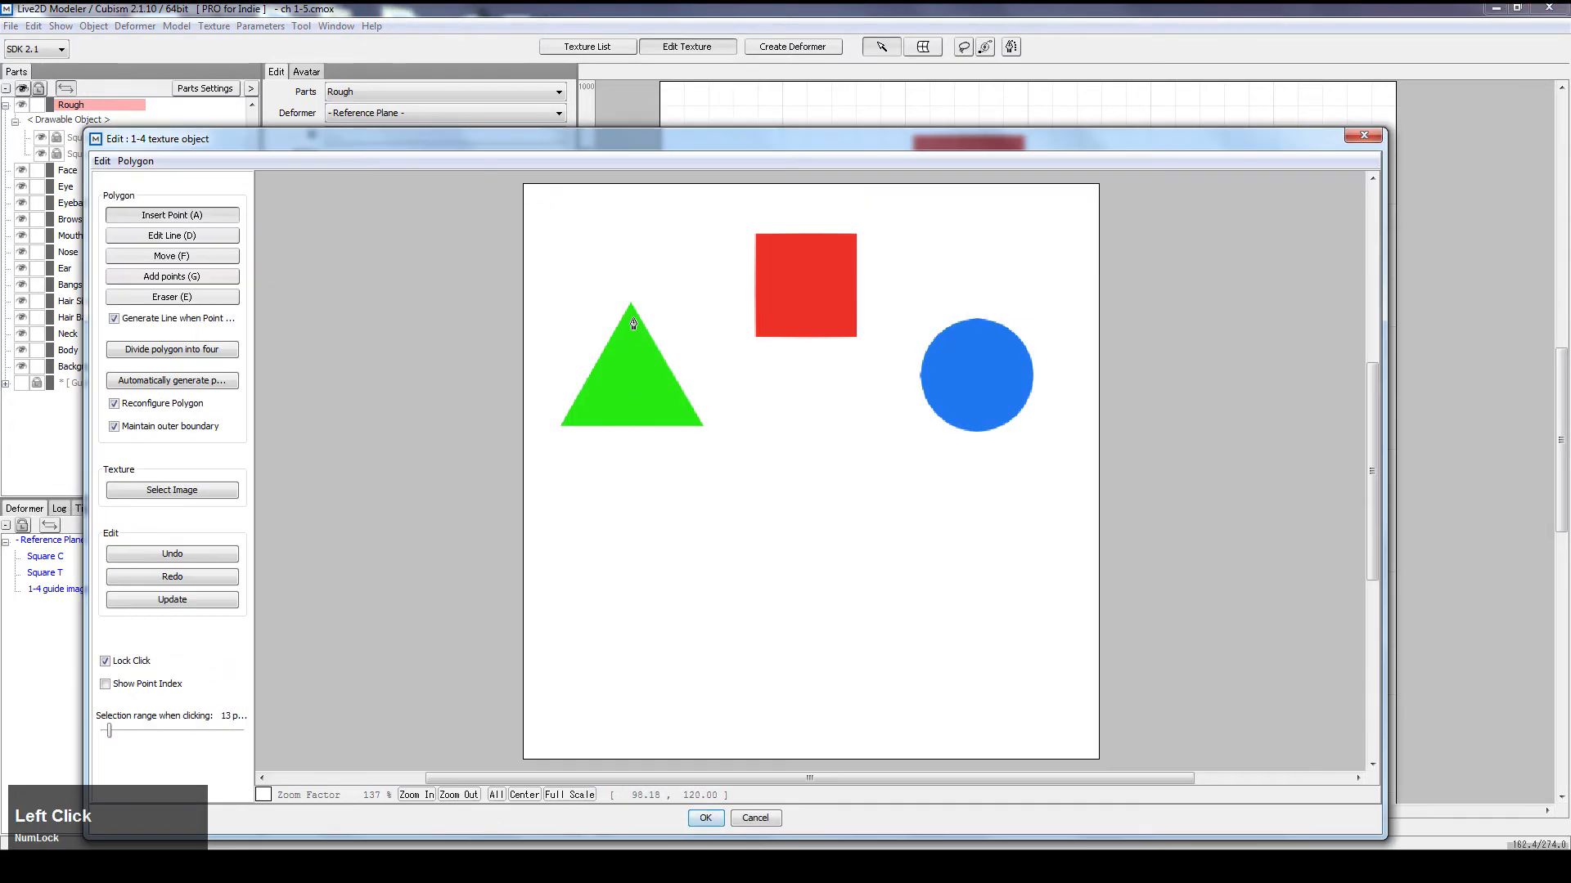
pyautogui.scroll(1, 633, 313)
pyautogui.click(632, 286)
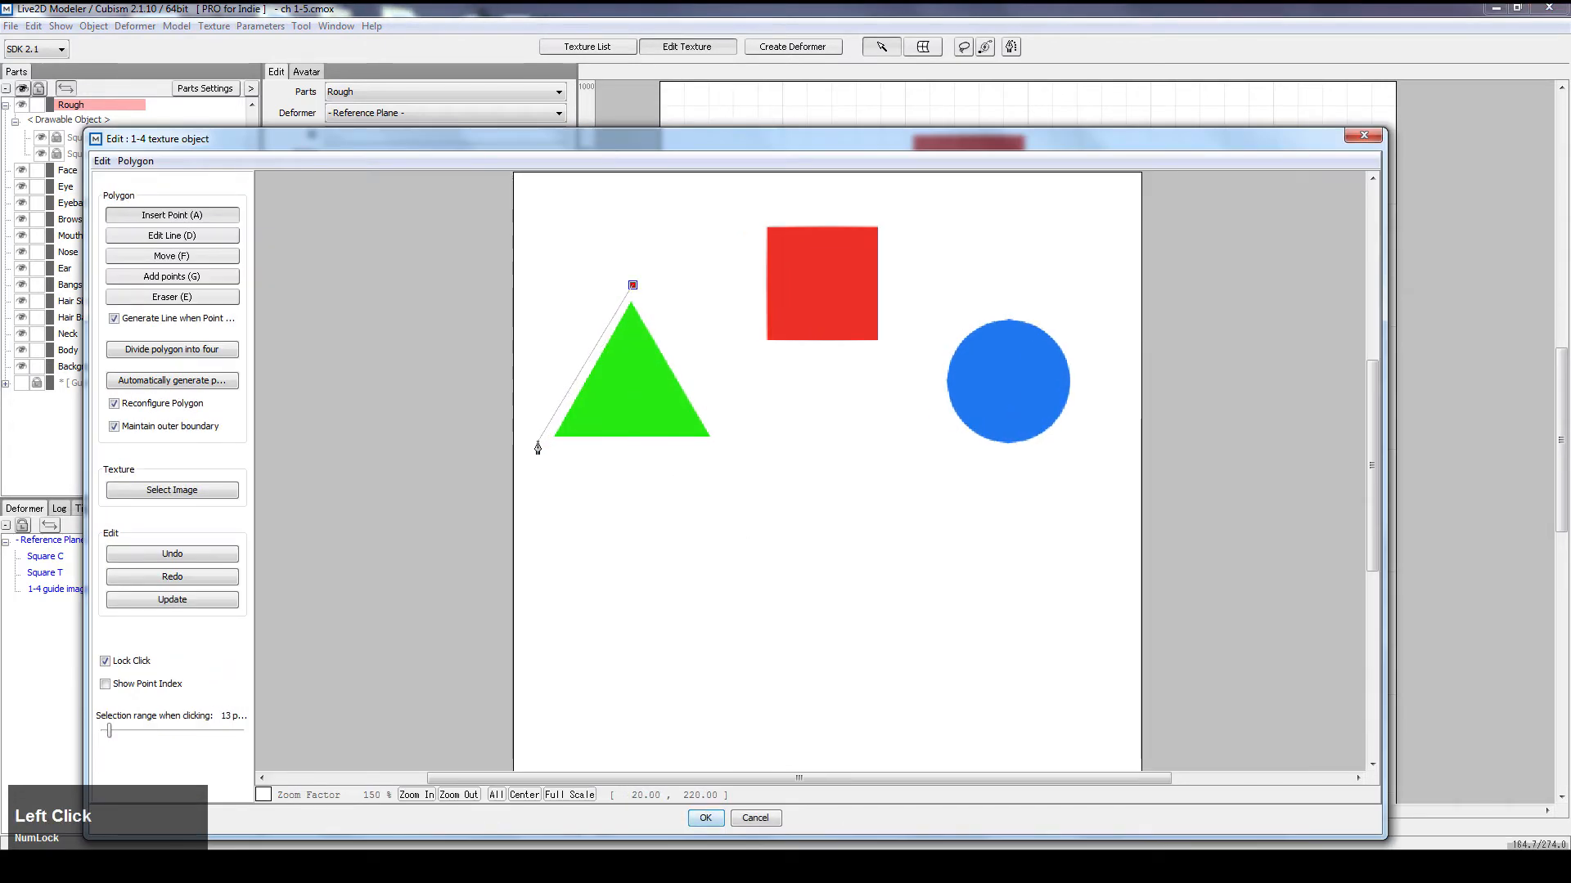
pyautogui.hotkey('ctrl', 'z')
pyautogui.hotkey('ctrl', 'z')
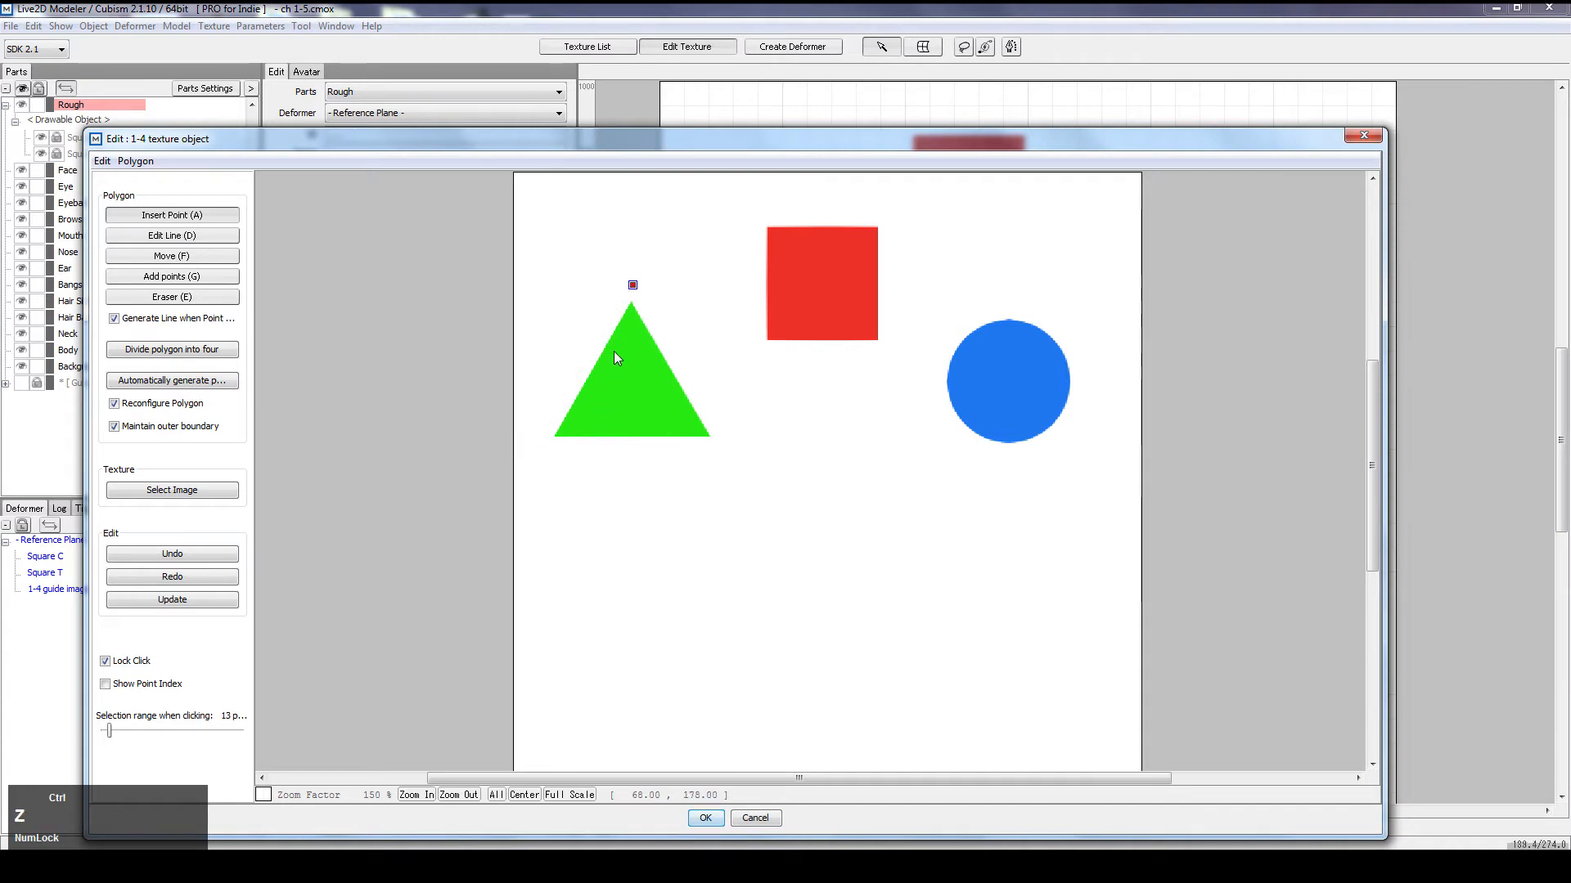
pyautogui.click(624, 280)
pyautogui.click(542, 447)
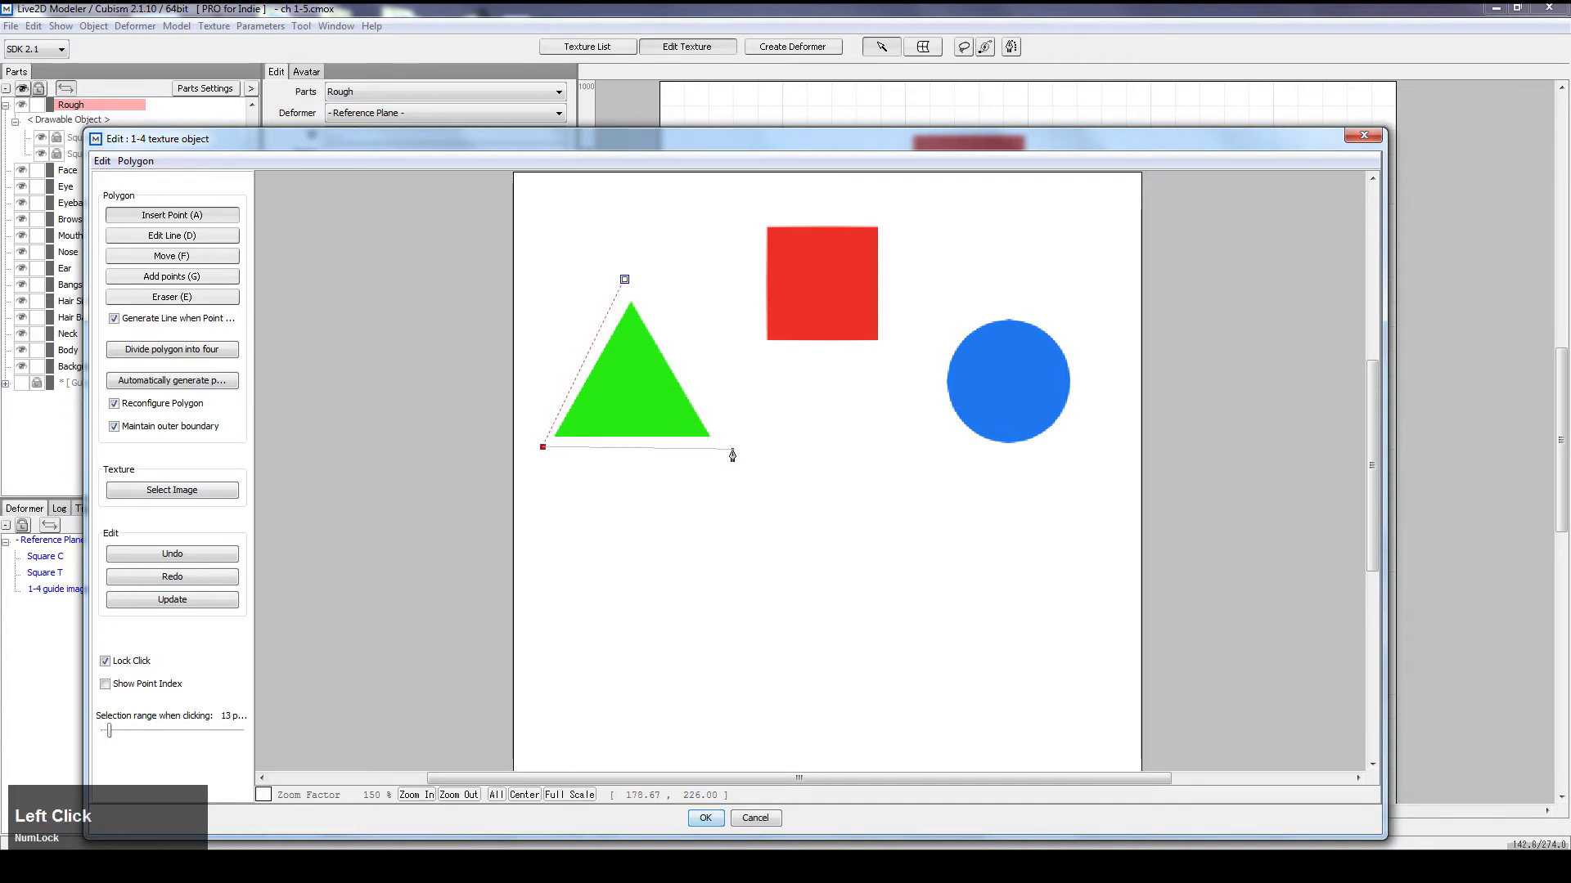
pyautogui.click(728, 446)
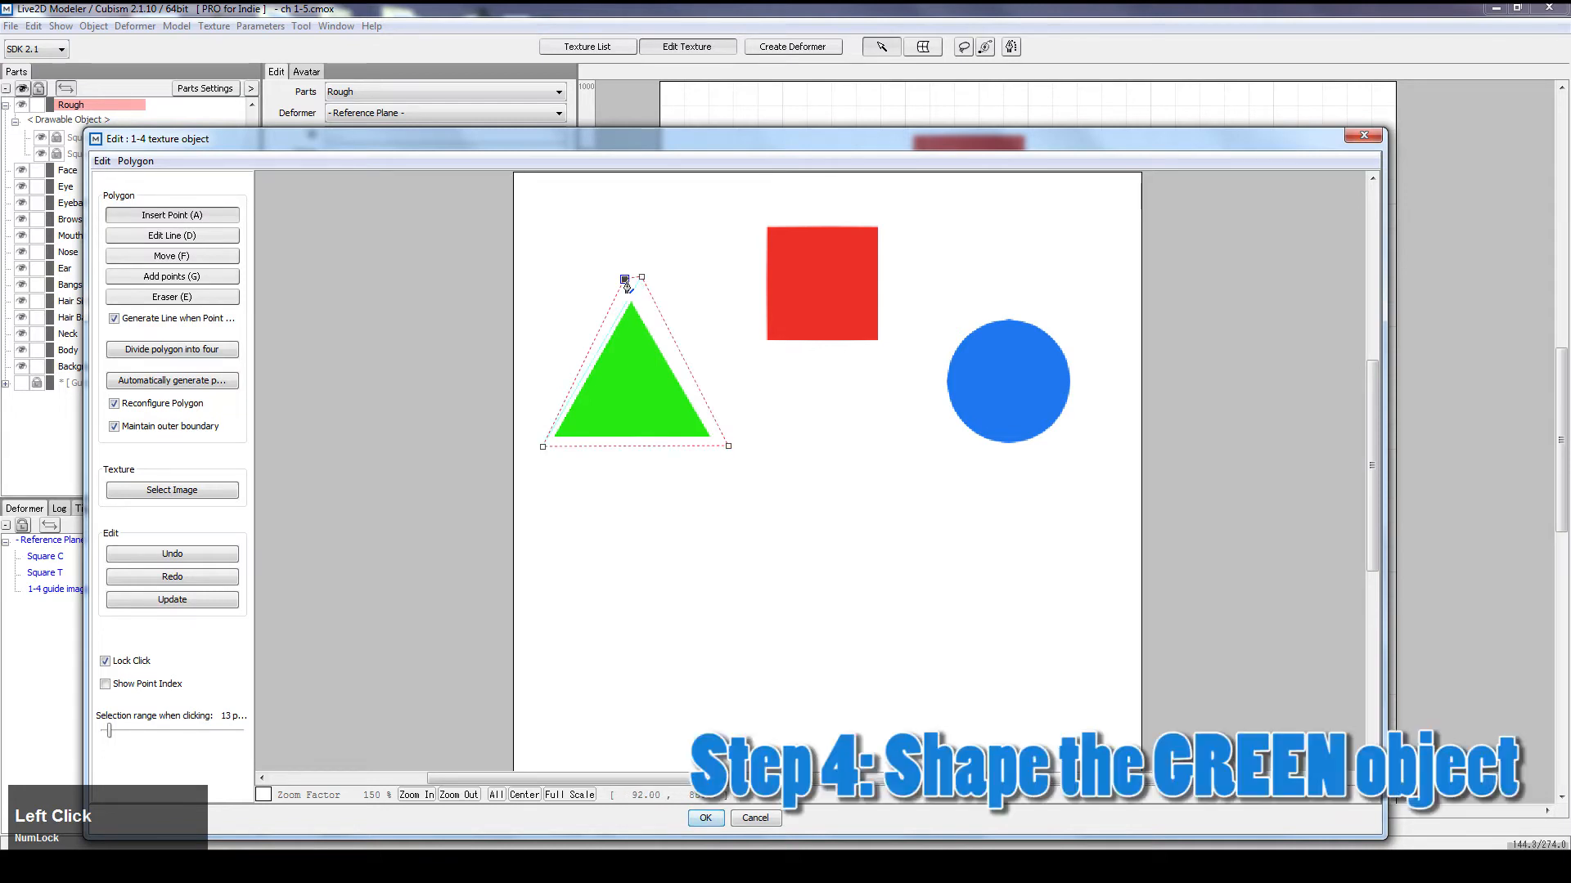
# Step: Add a mesh point midway along the outline's base, connect it to both apex points, and create the object
pyautogui.click(626, 446)
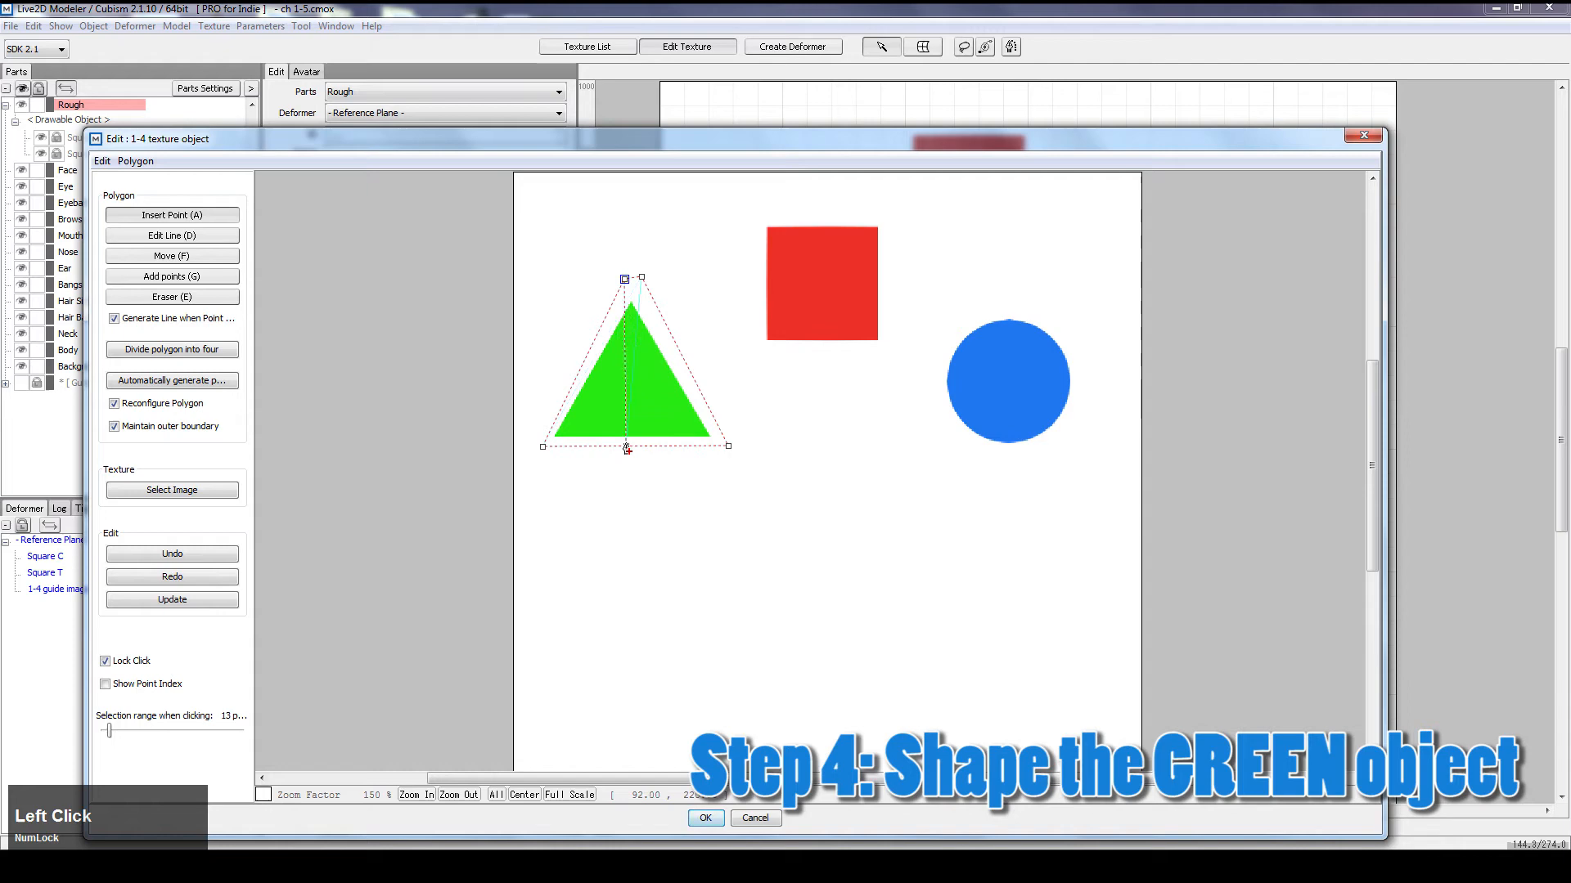
pyautogui.click(642, 279)
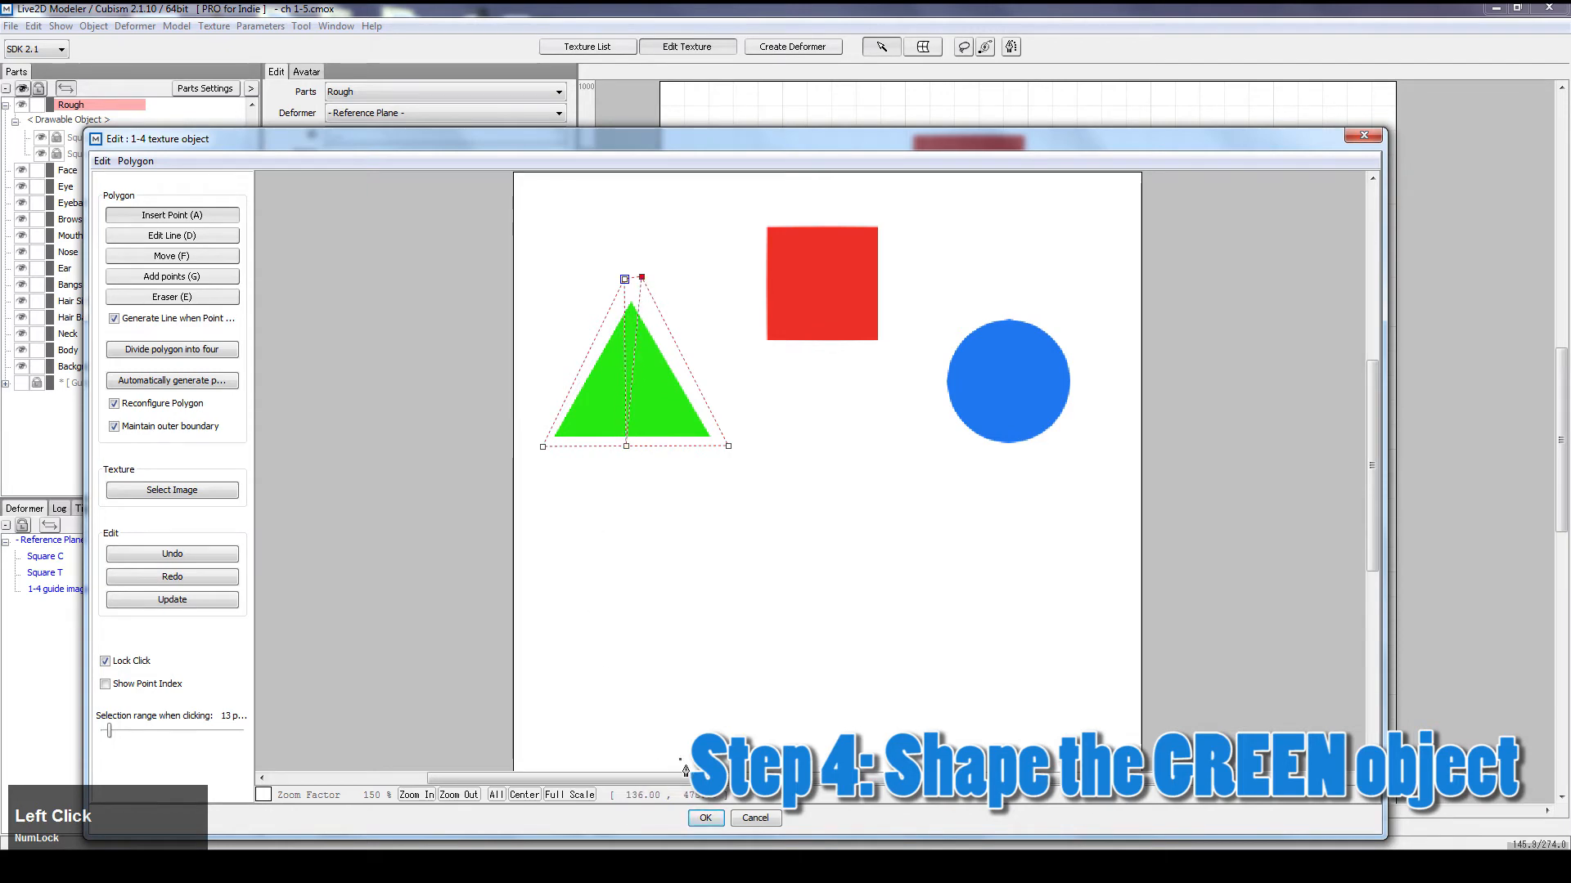
pyautogui.click(705, 818)
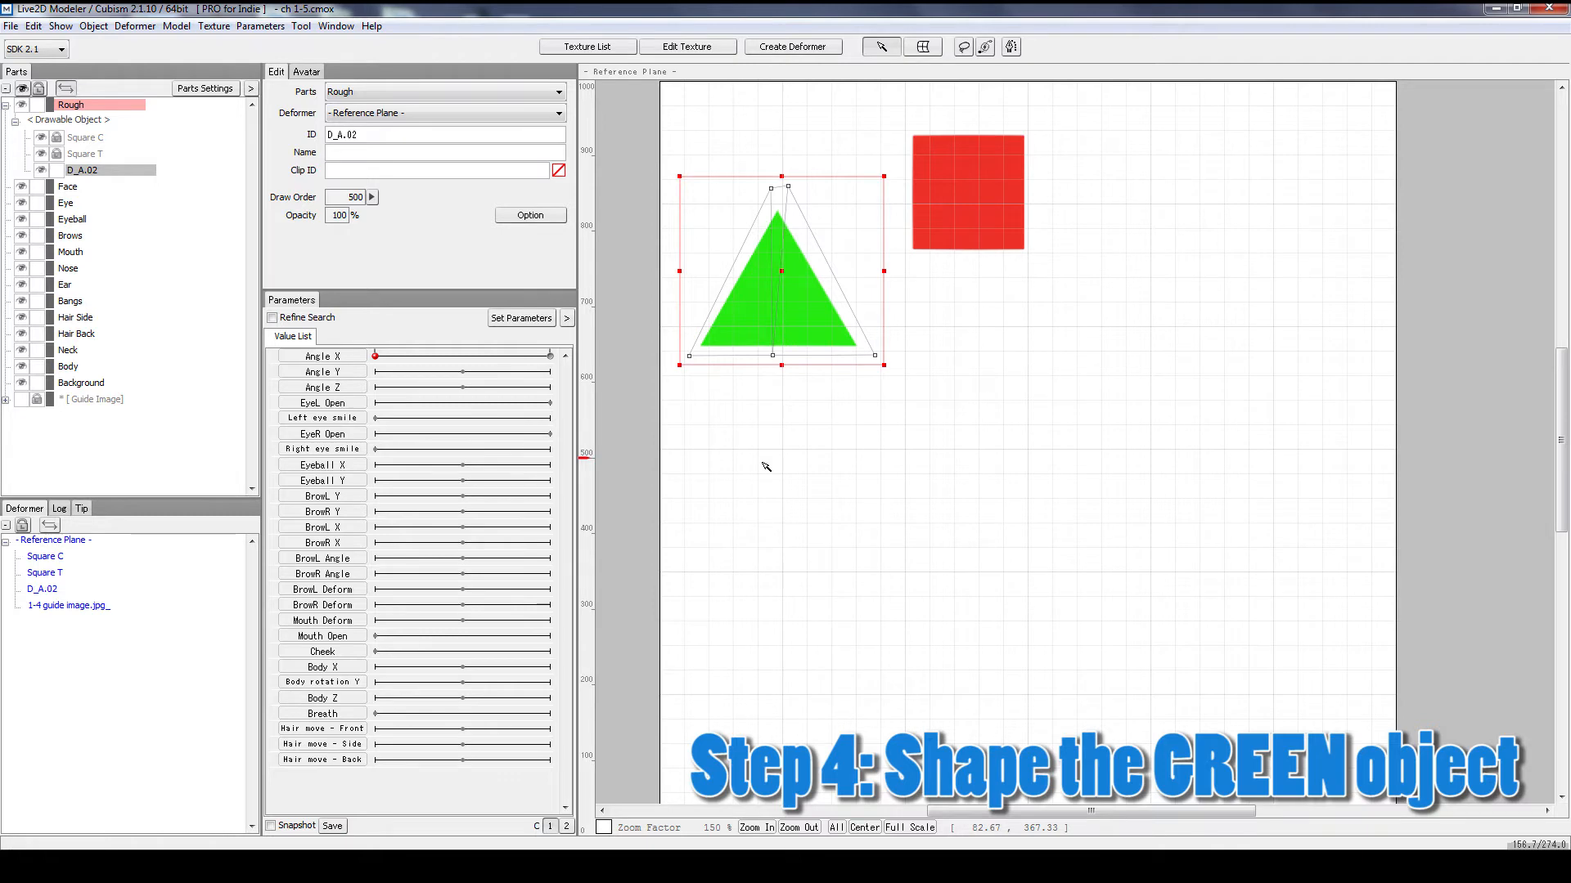
# Step: Give the green triangle two Angle X keys, at -30 and 30
pyautogui.click(783, 276)
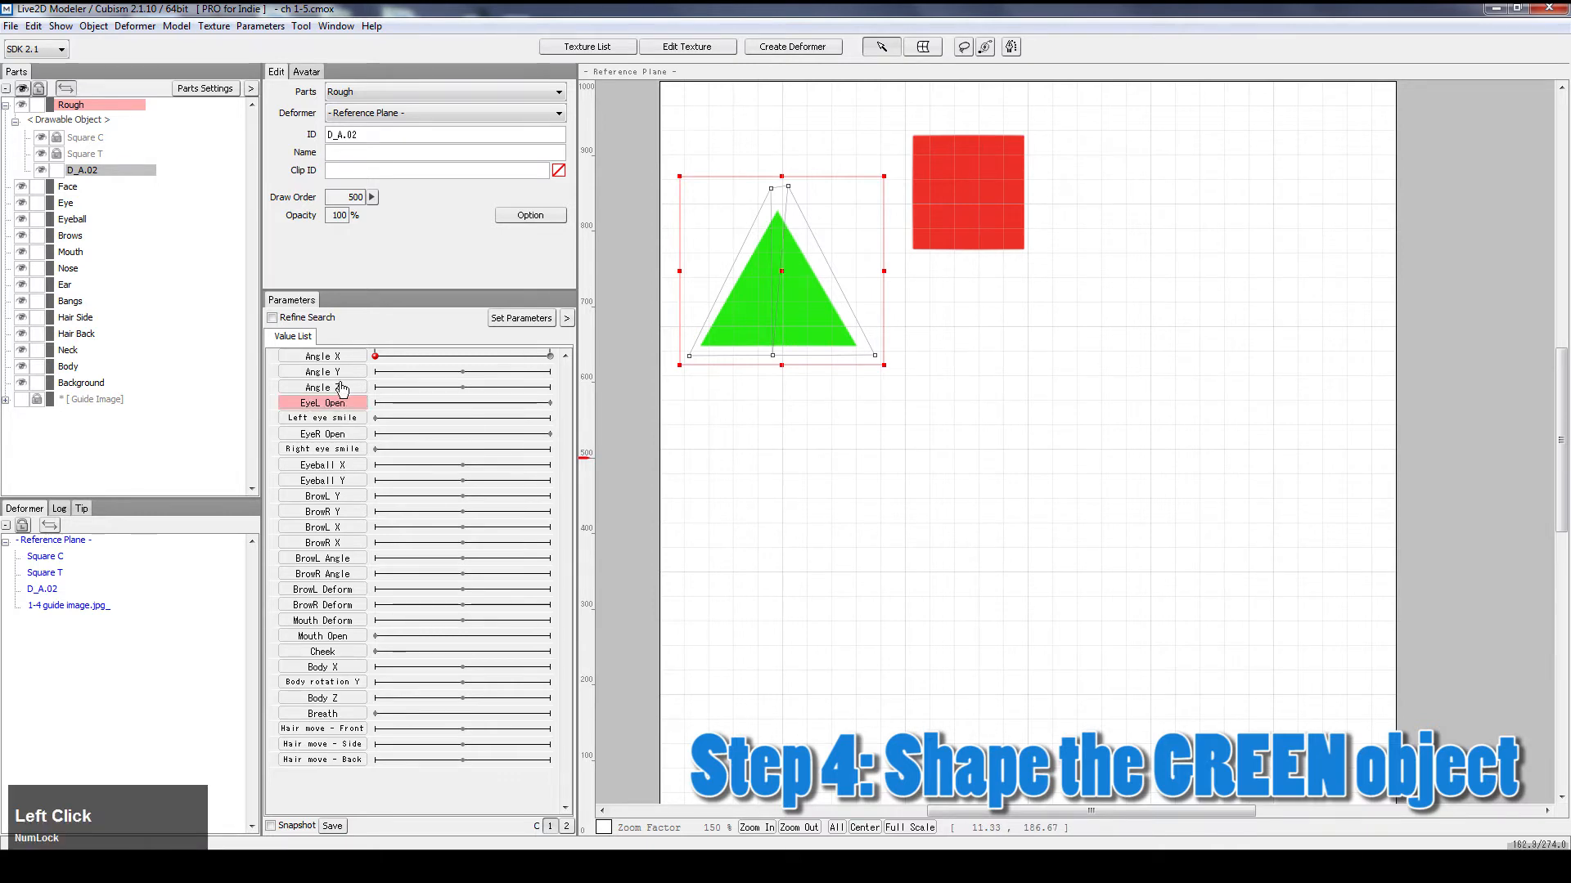
pyautogui.click(322, 356)
pyautogui.click(611, 515)
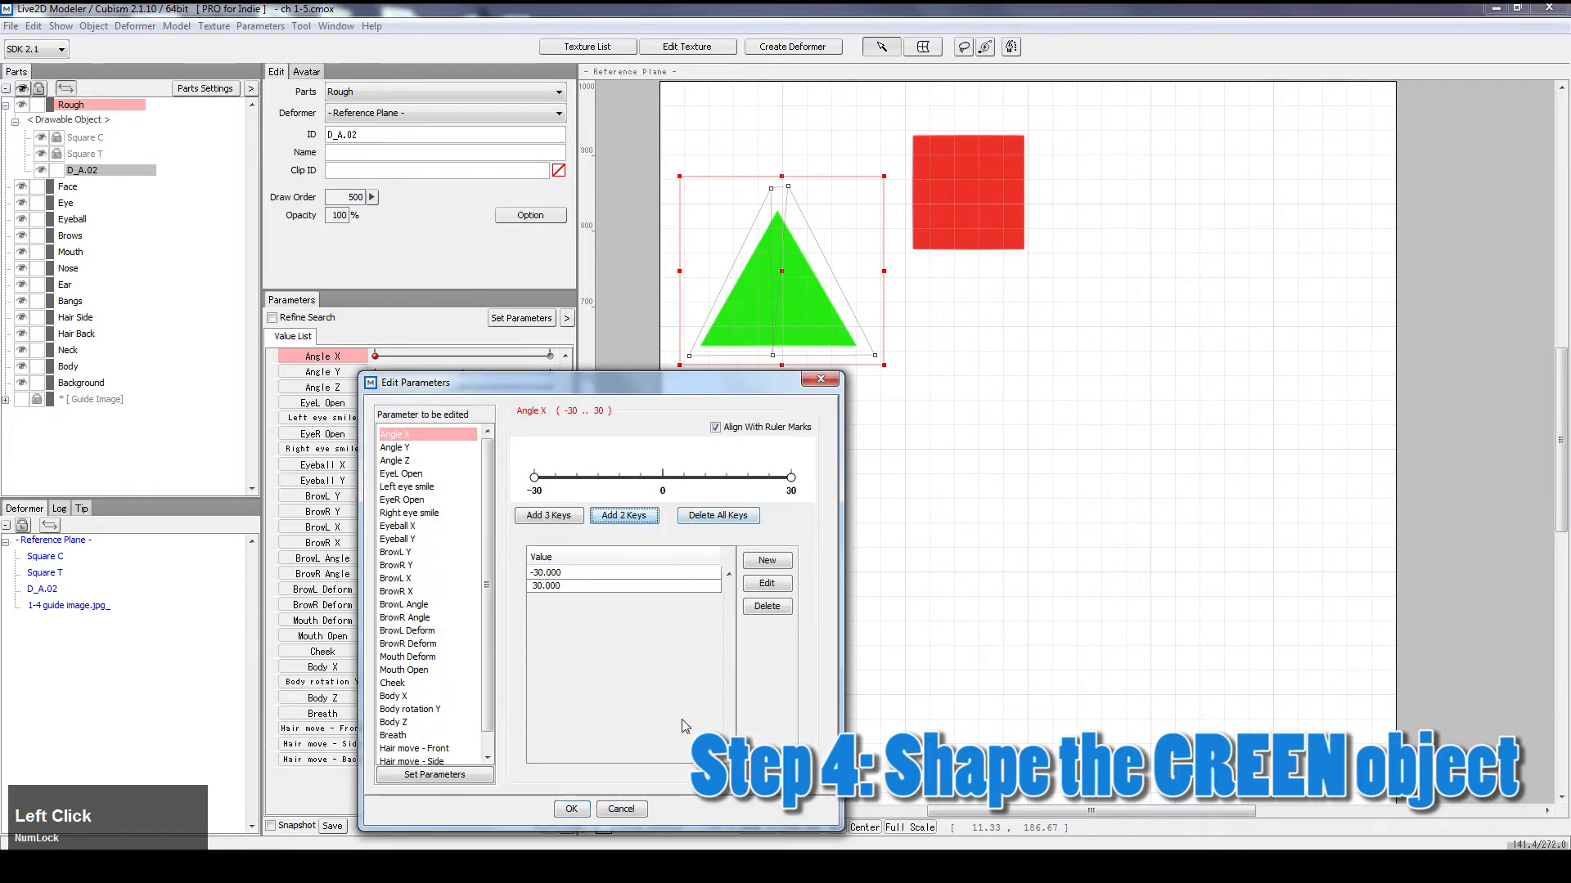
pyautogui.click(571, 809)
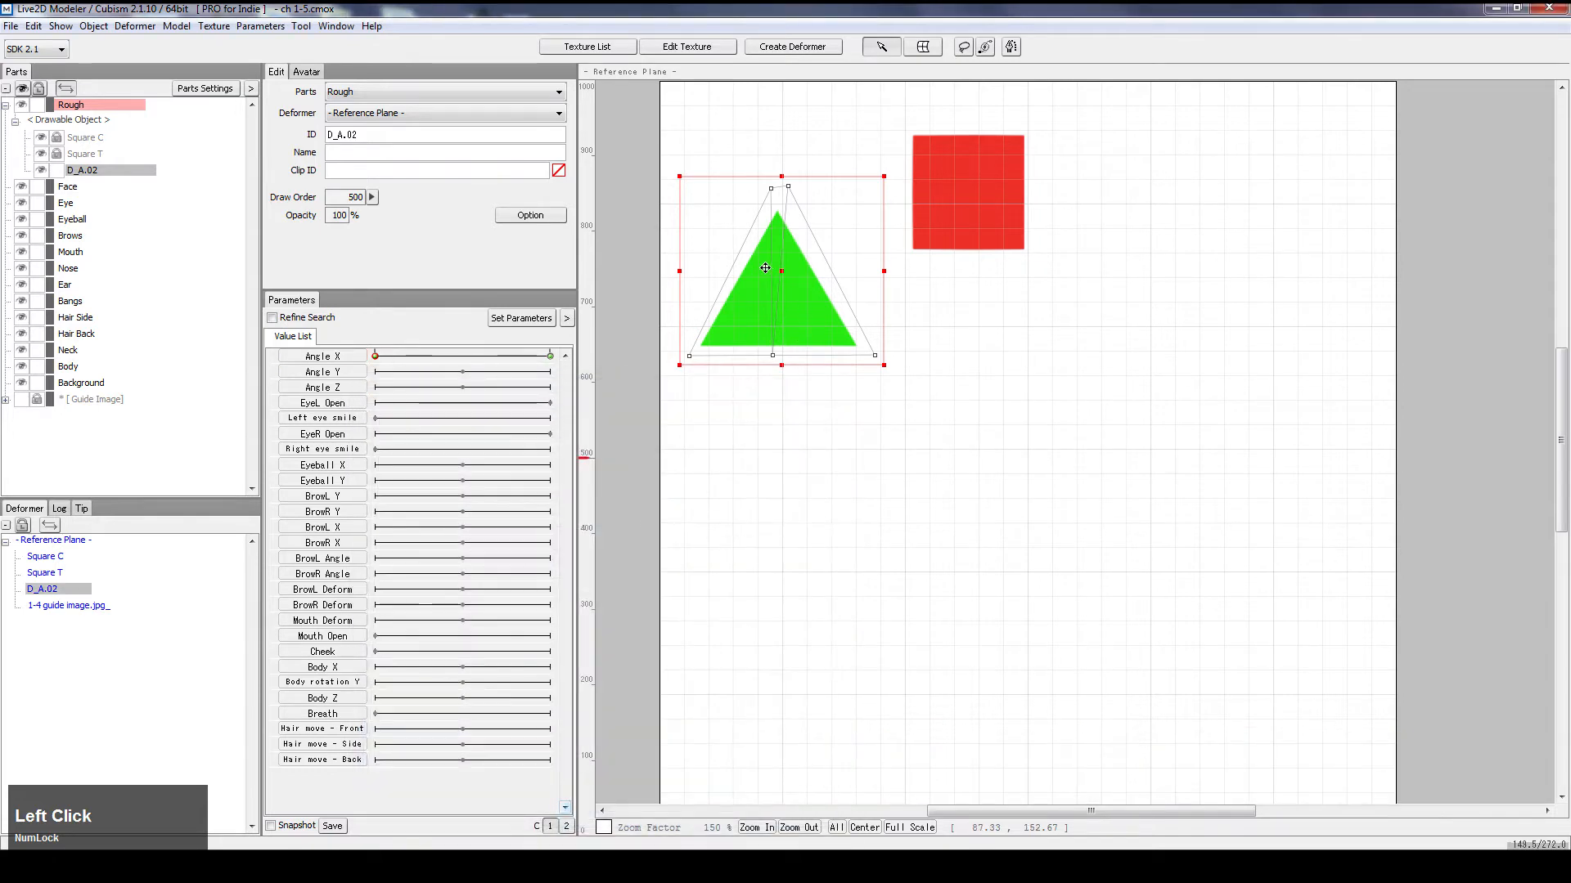
# Step: At Angle X -30, move the green triangle over the red square and pull its base corners in to the square's base corners
pyautogui.moveTo(811, 267); pyautogui.dragTo(969, 175)
pyautogui.scroll(2, 967, 177)
pyautogui.press('space')
pyautogui.moveTo(838, 193); pyautogui.dragTo(838, 428)
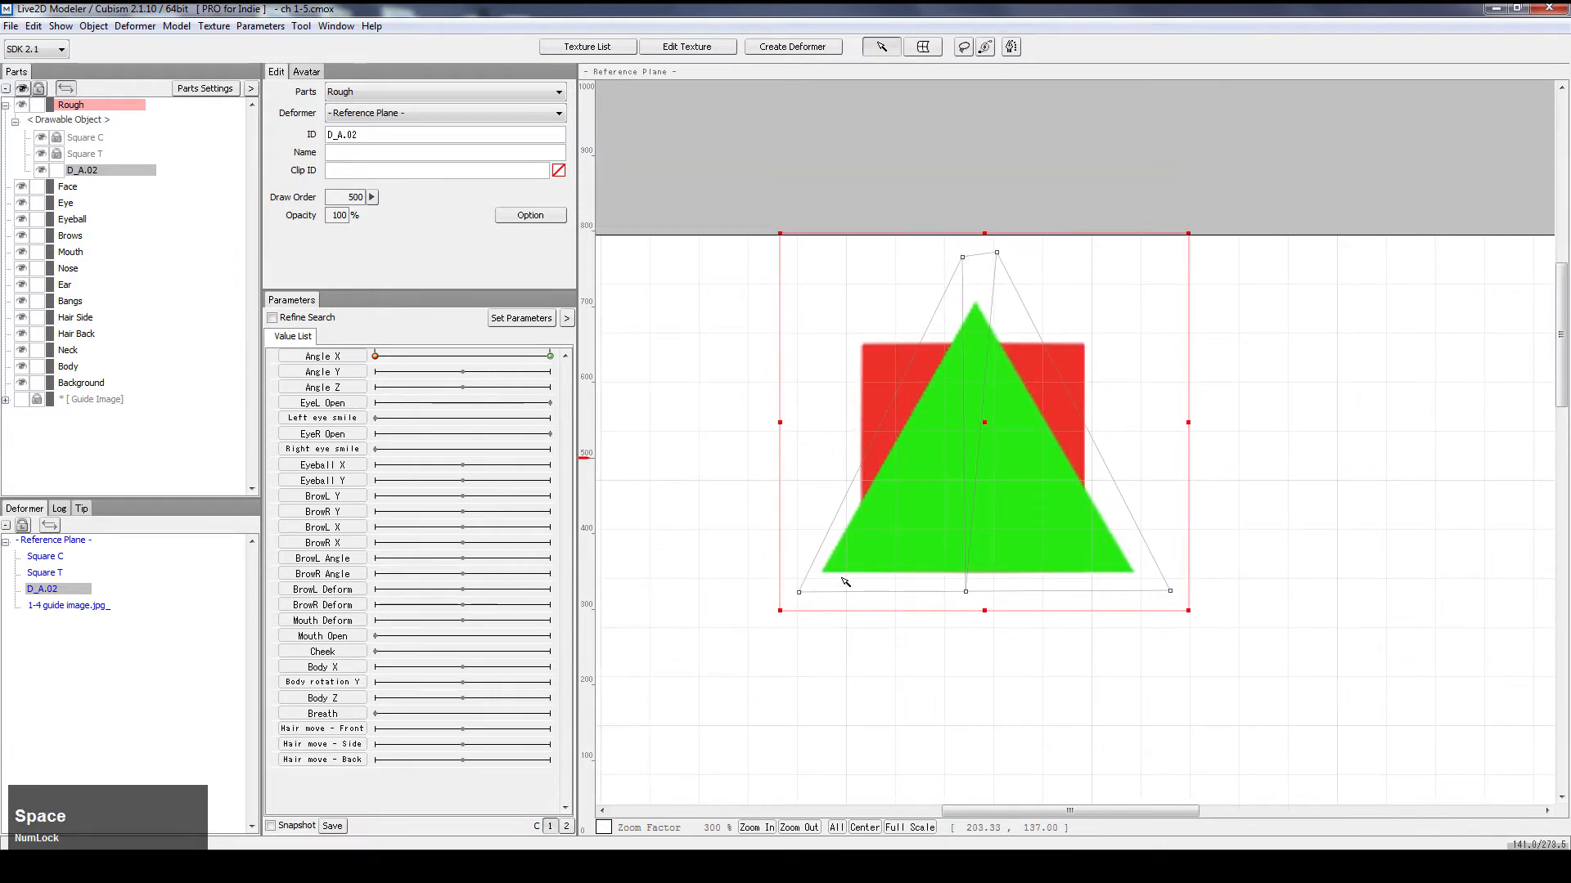
pyautogui.moveTo(800, 593); pyautogui.dragTo(843, 592)
pyautogui.moveTo(1175, 586); pyautogui.dragTo(1117, 587)
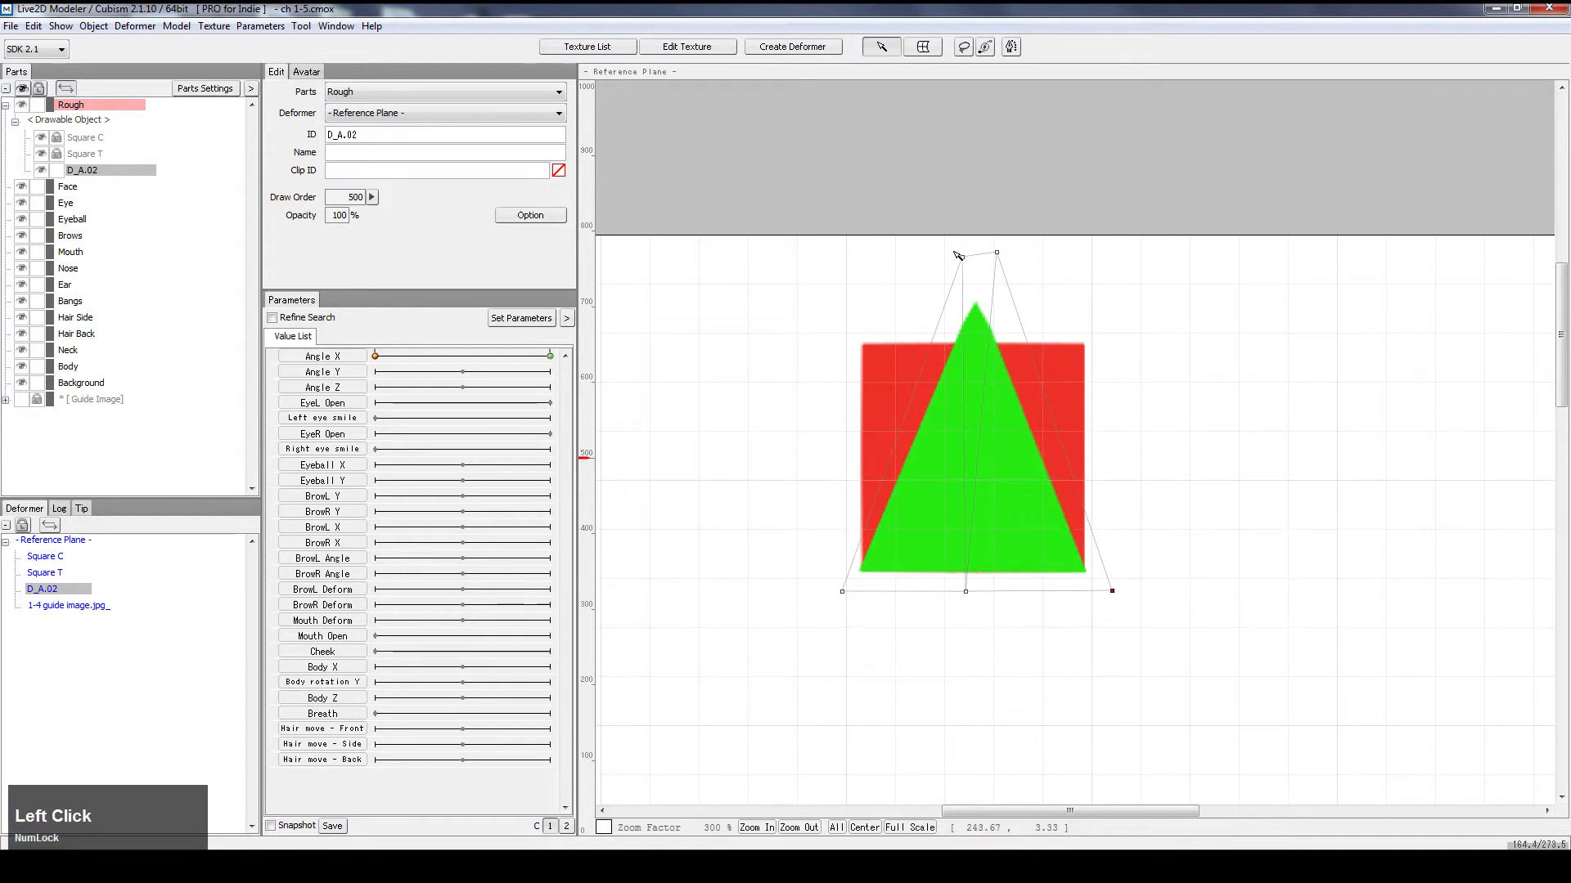
# Step: Spread the green object's two apex points outward so its upper part covers both upper corners of the red square
pyautogui.click(936, 276)
pyautogui.click(969, 330)
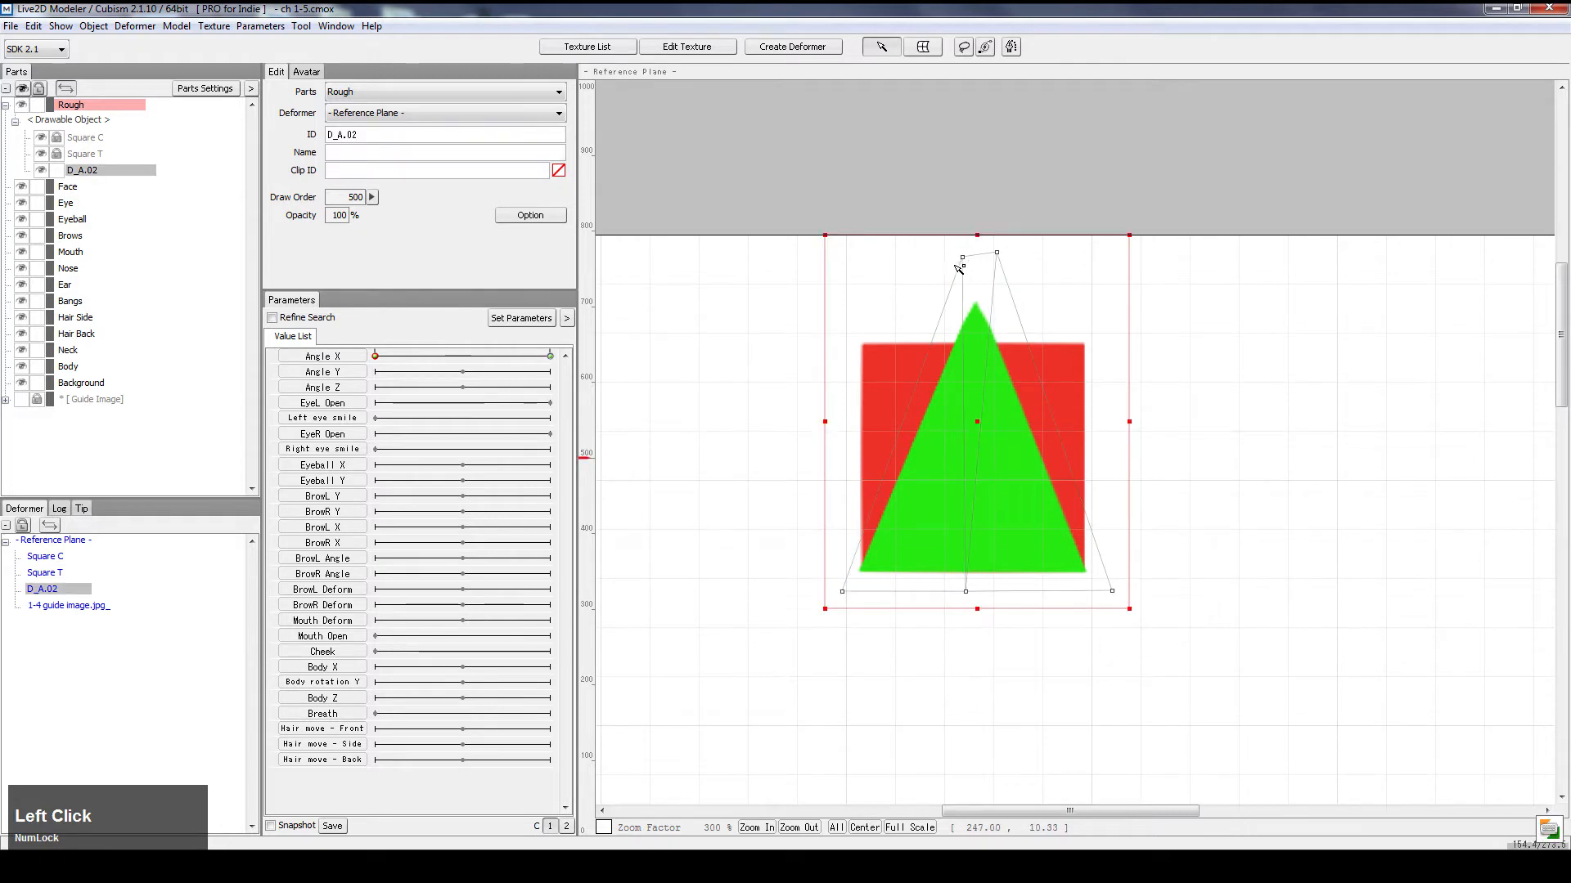
pyautogui.moveTo(957, 265); pyautogui.dragTo(850, 291)
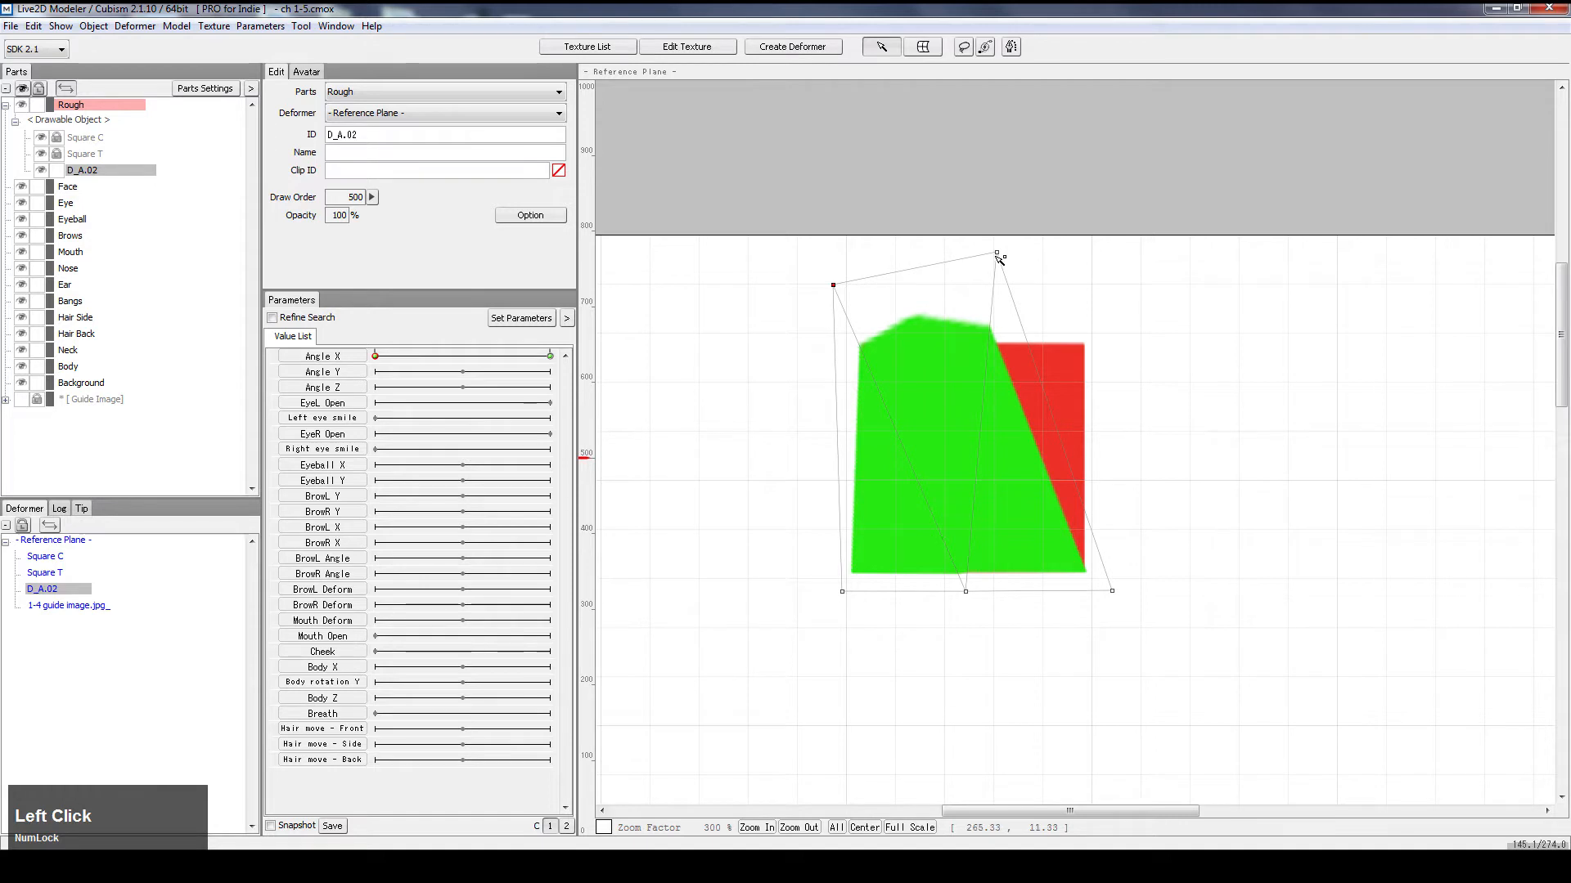
pyautogui.moveTo(998, 256); pyautogui.dragTo(1118, 281)
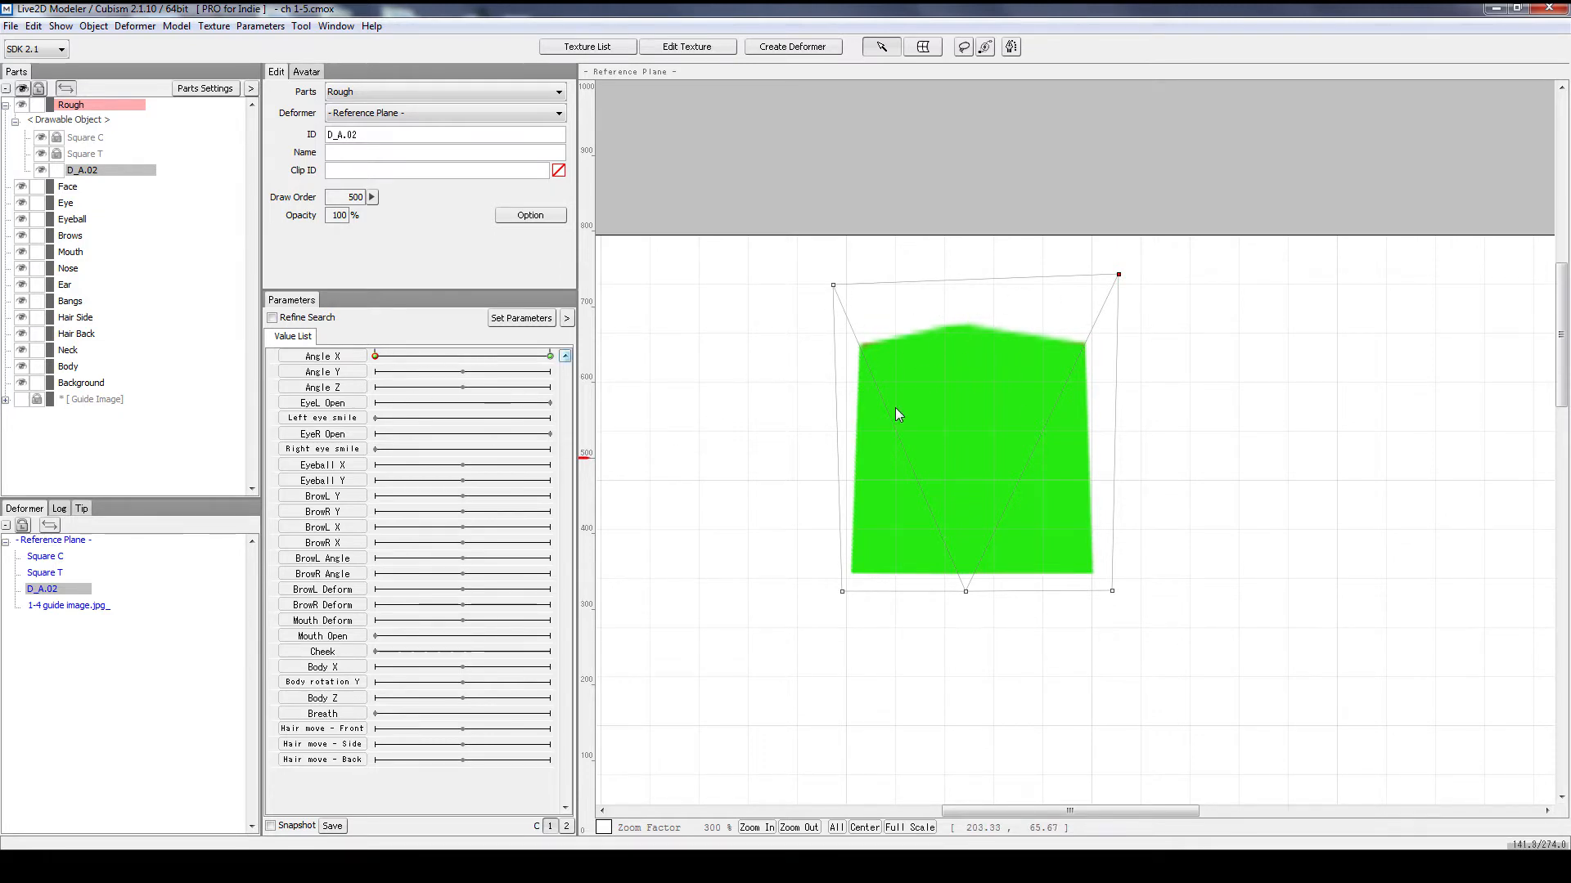
# Step: Add a row of mesh points just below the green triangle's apex, plus a point at its tip, and apply the mesh
pyautogui.click(940, 433)
pyautogui.doubleClick(941, 433)
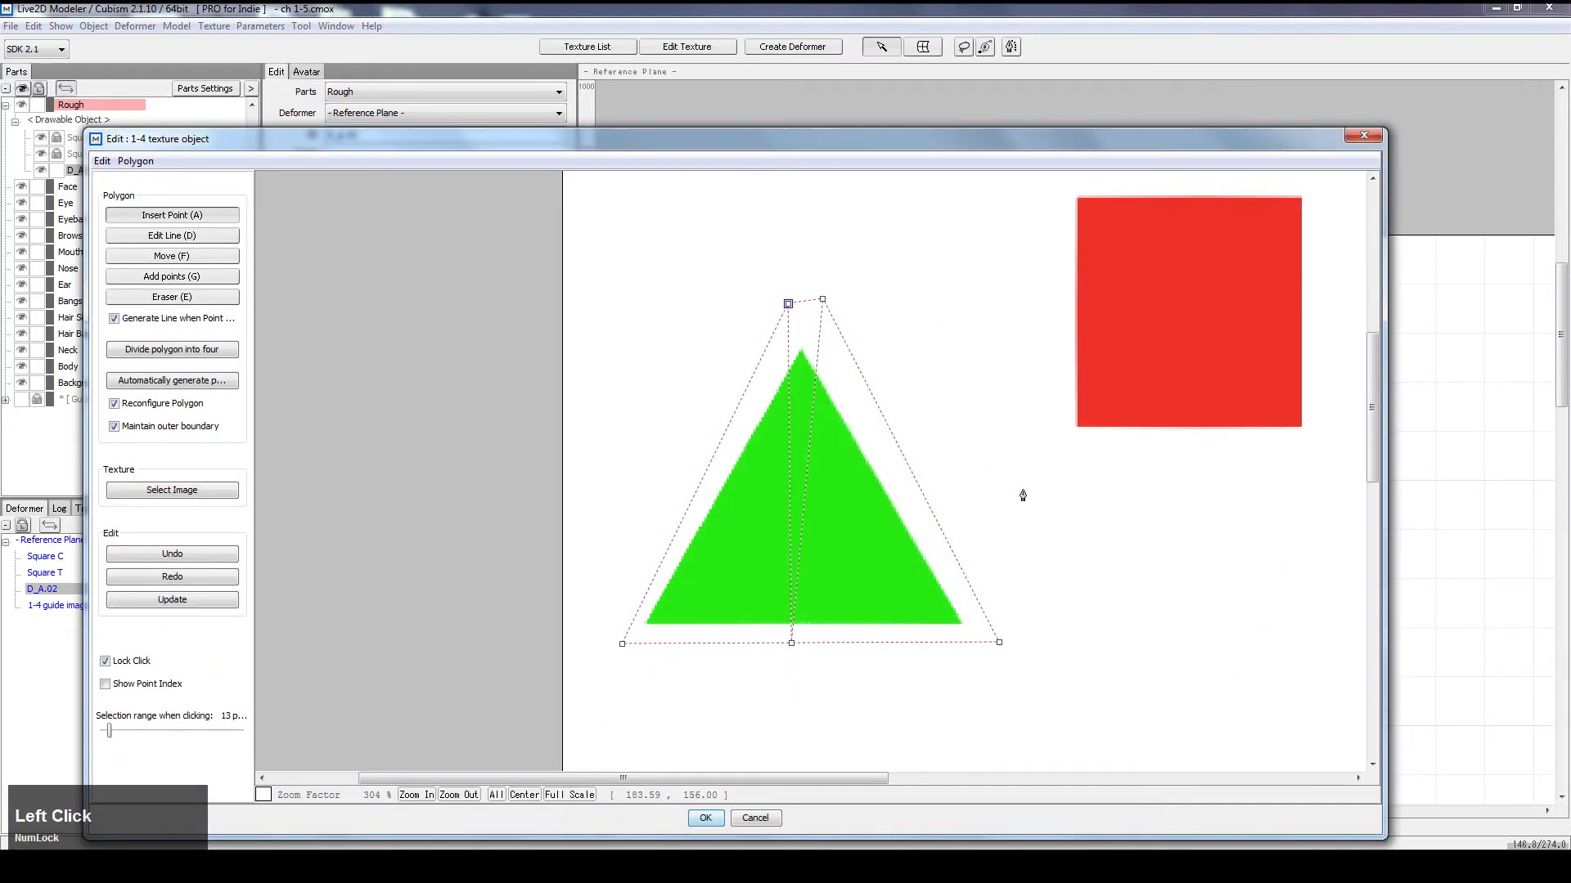
pyautogui.click(757, 372)
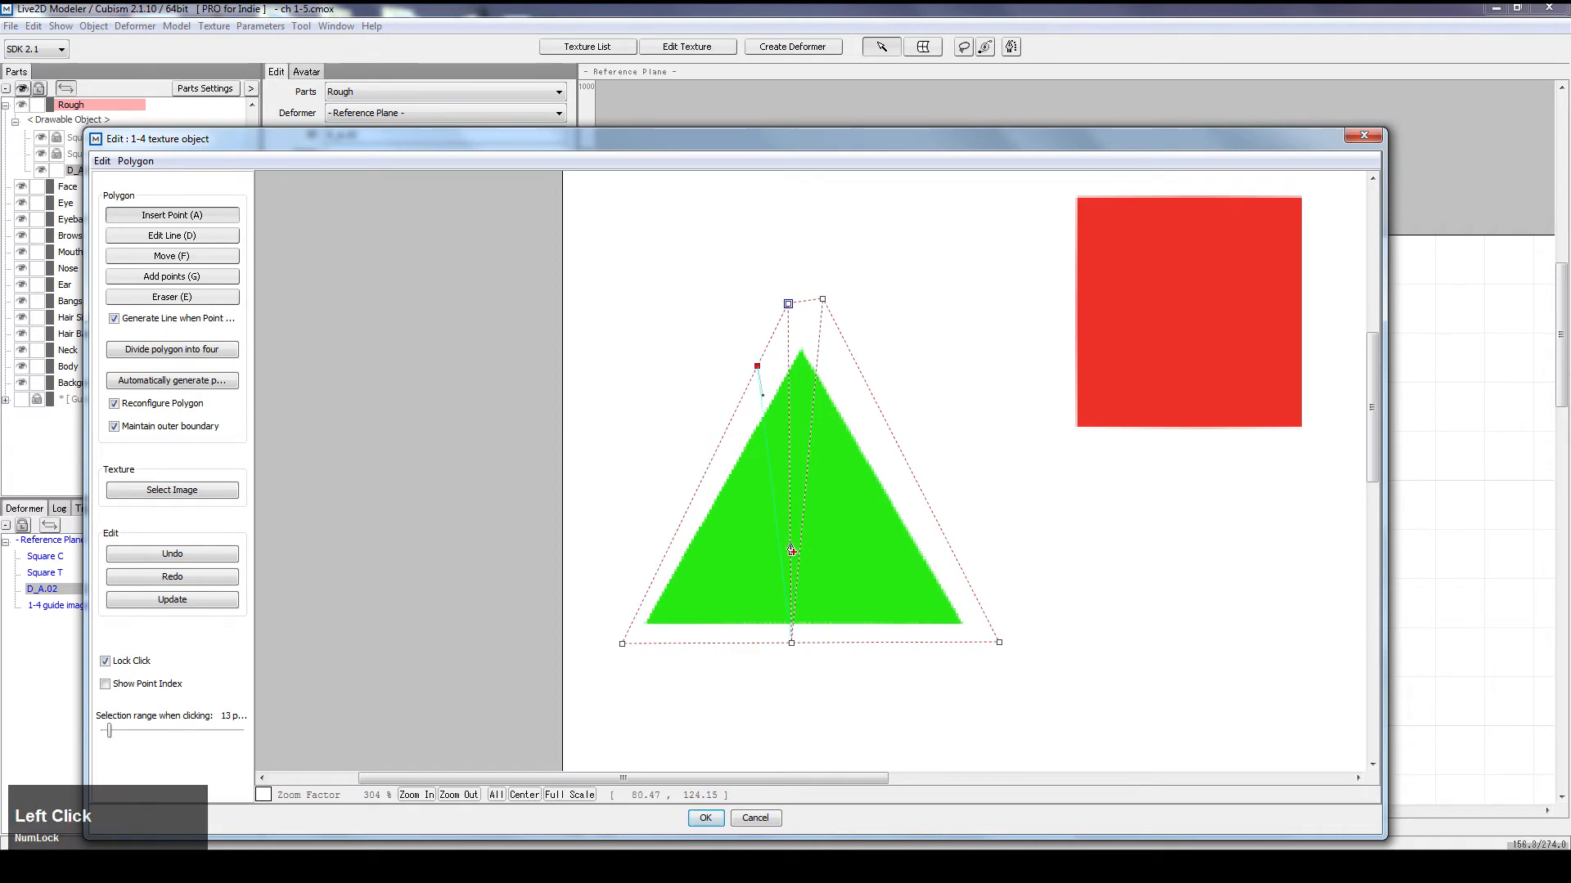
pyautogui.click(791, 643)
pyautogui.click(859, 372)
pyautogui.click(817, 371)
pyautogui.click(789, 372)
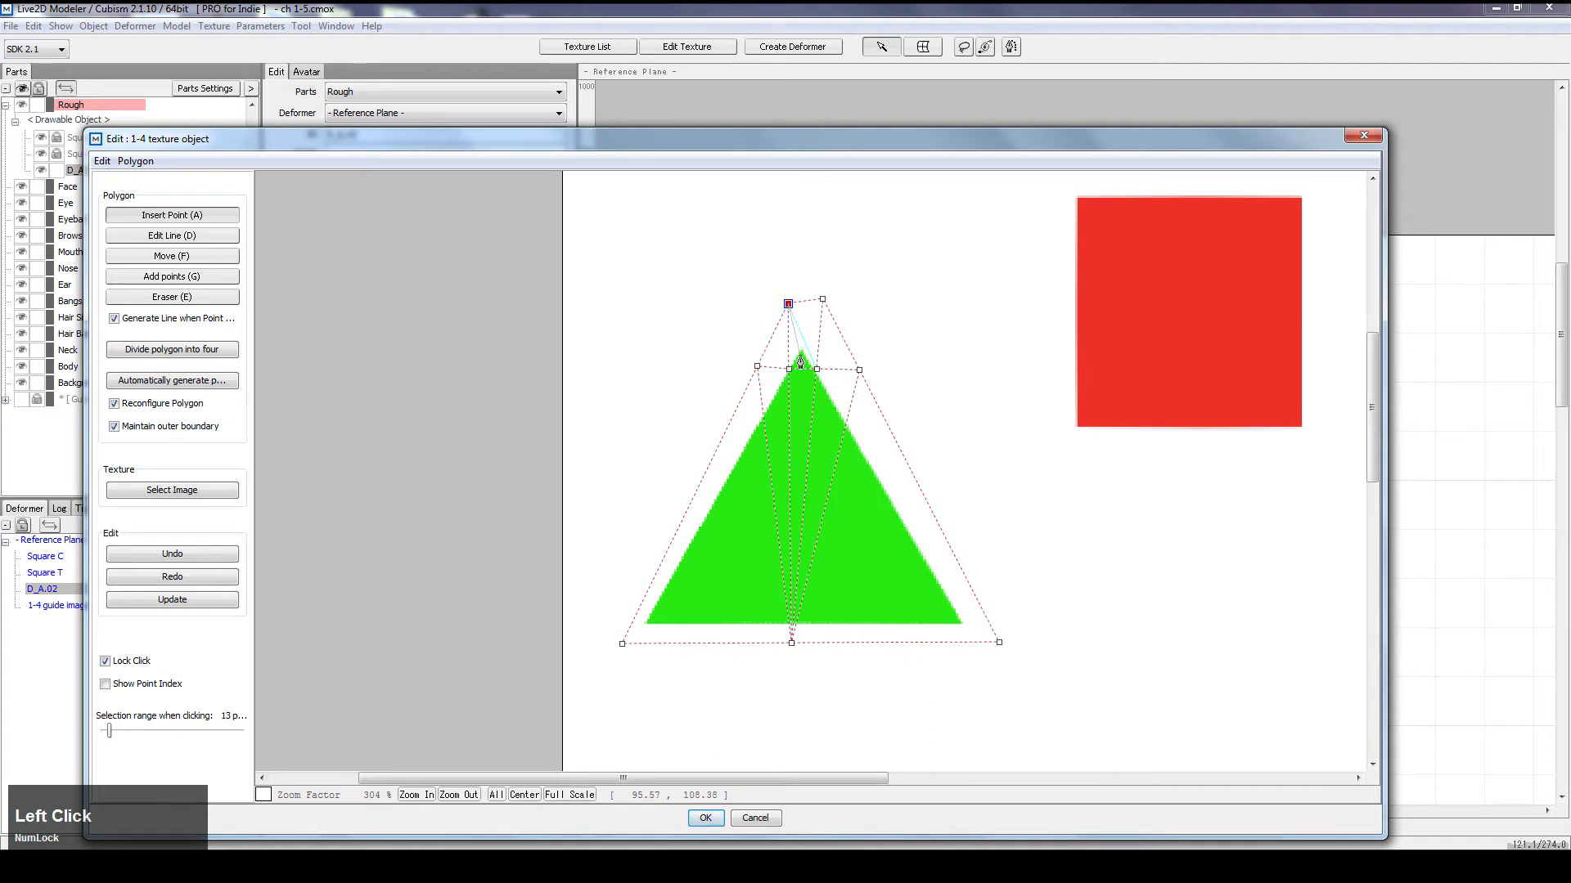
pyautogui.click(800, 359)
pyautogui.click(705, 818)
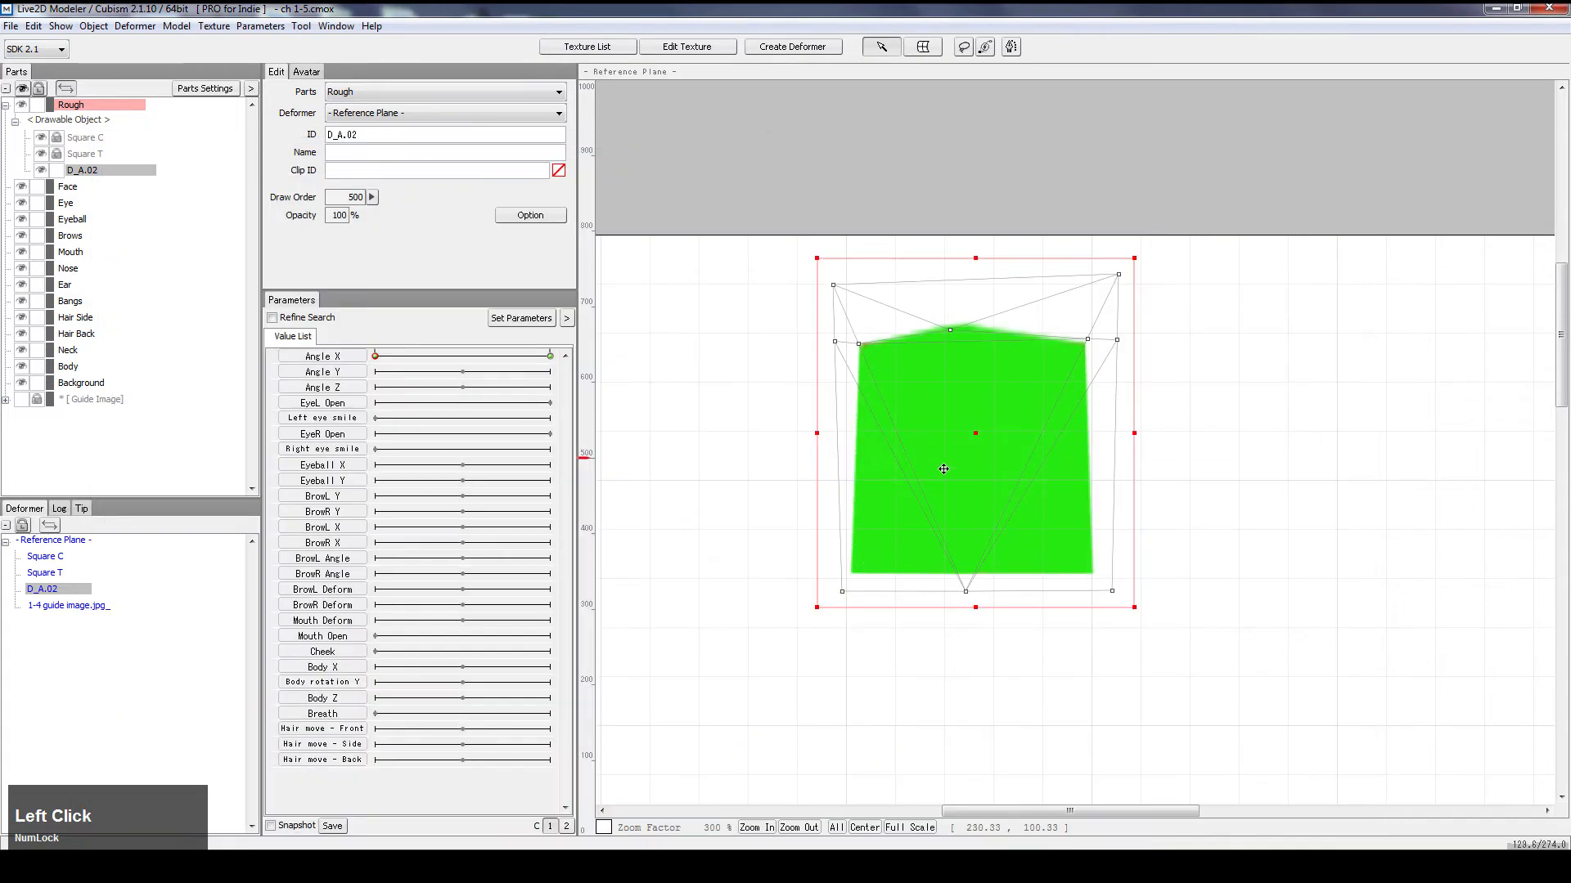
# Step: Flatten the green object's upper edge to match the square by lowering its middle point and adjusting the upper corner point
pyautogui.moveTo(957, 333); pyautogui.dragTo(972, 352)
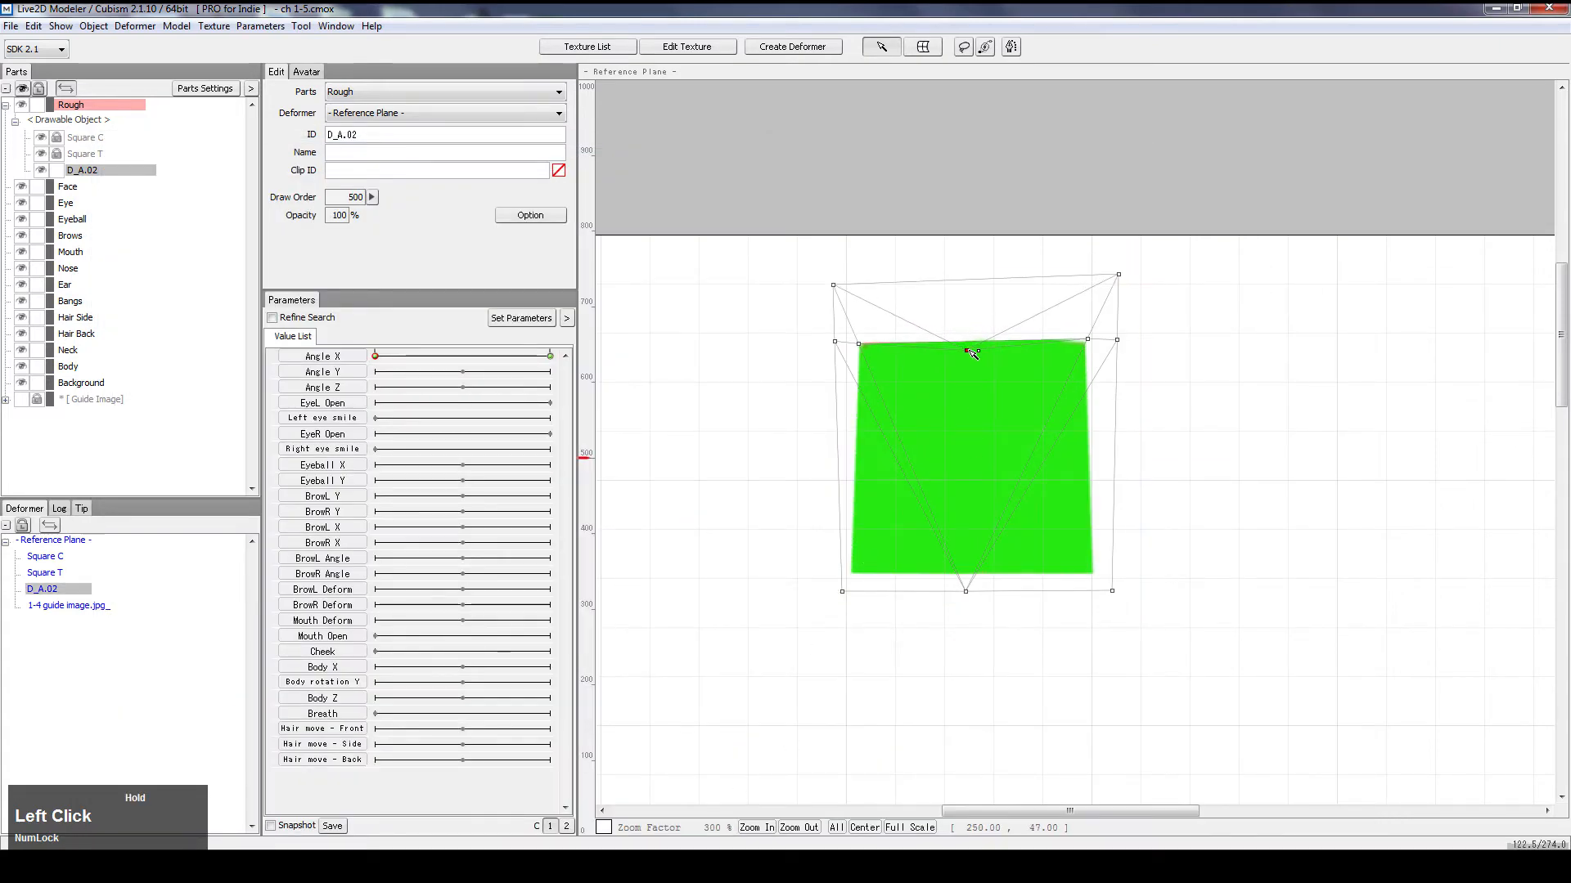
pyautogui.click(1089, 339)
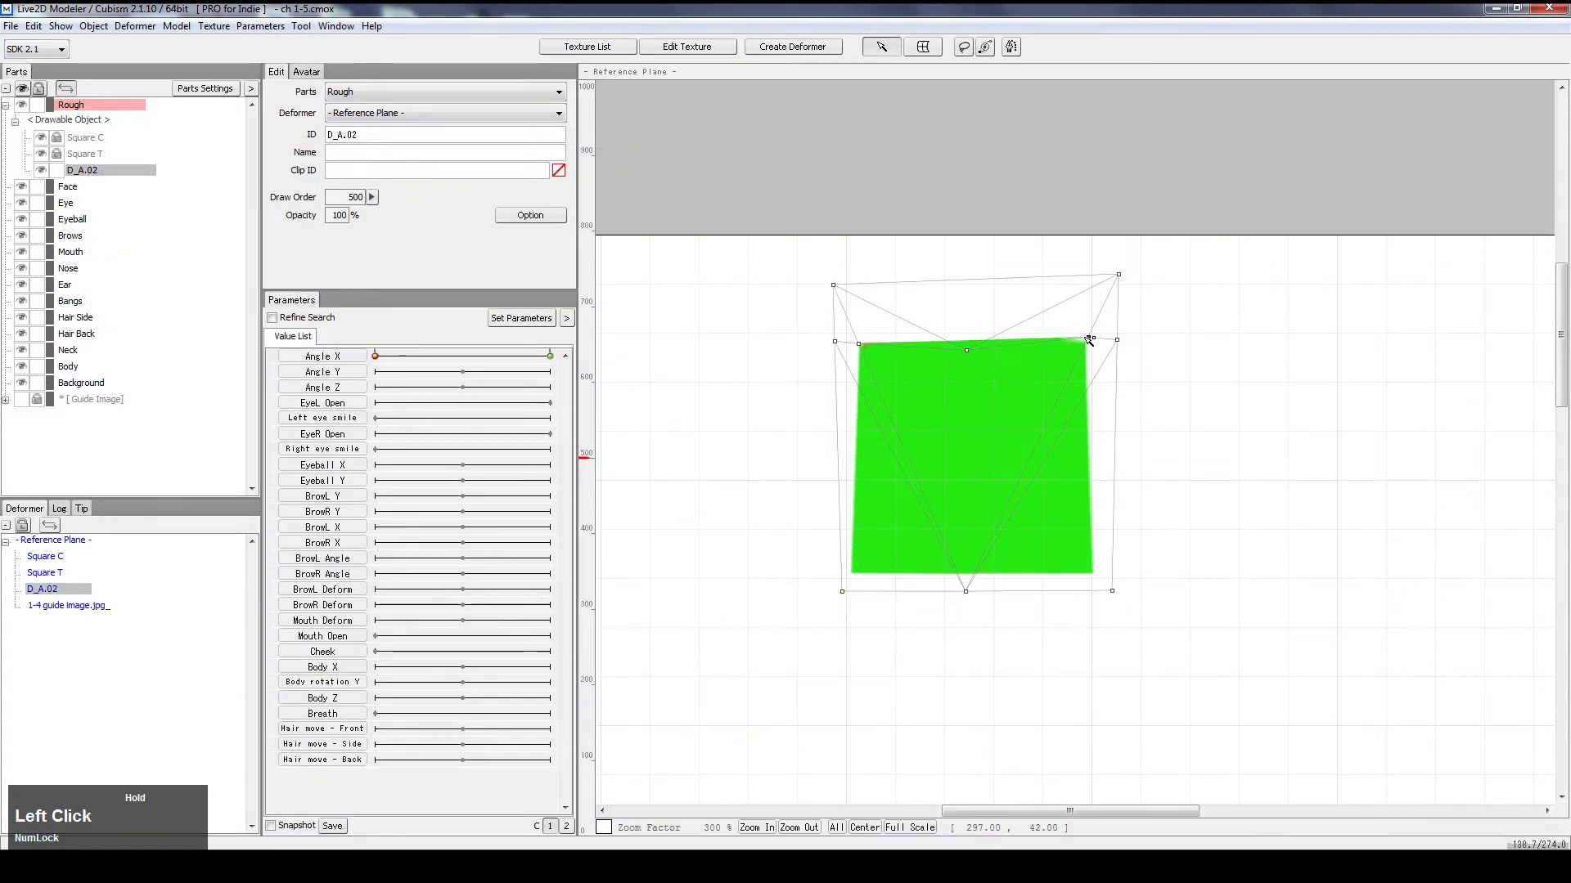
pyautogui.click(969, 351)
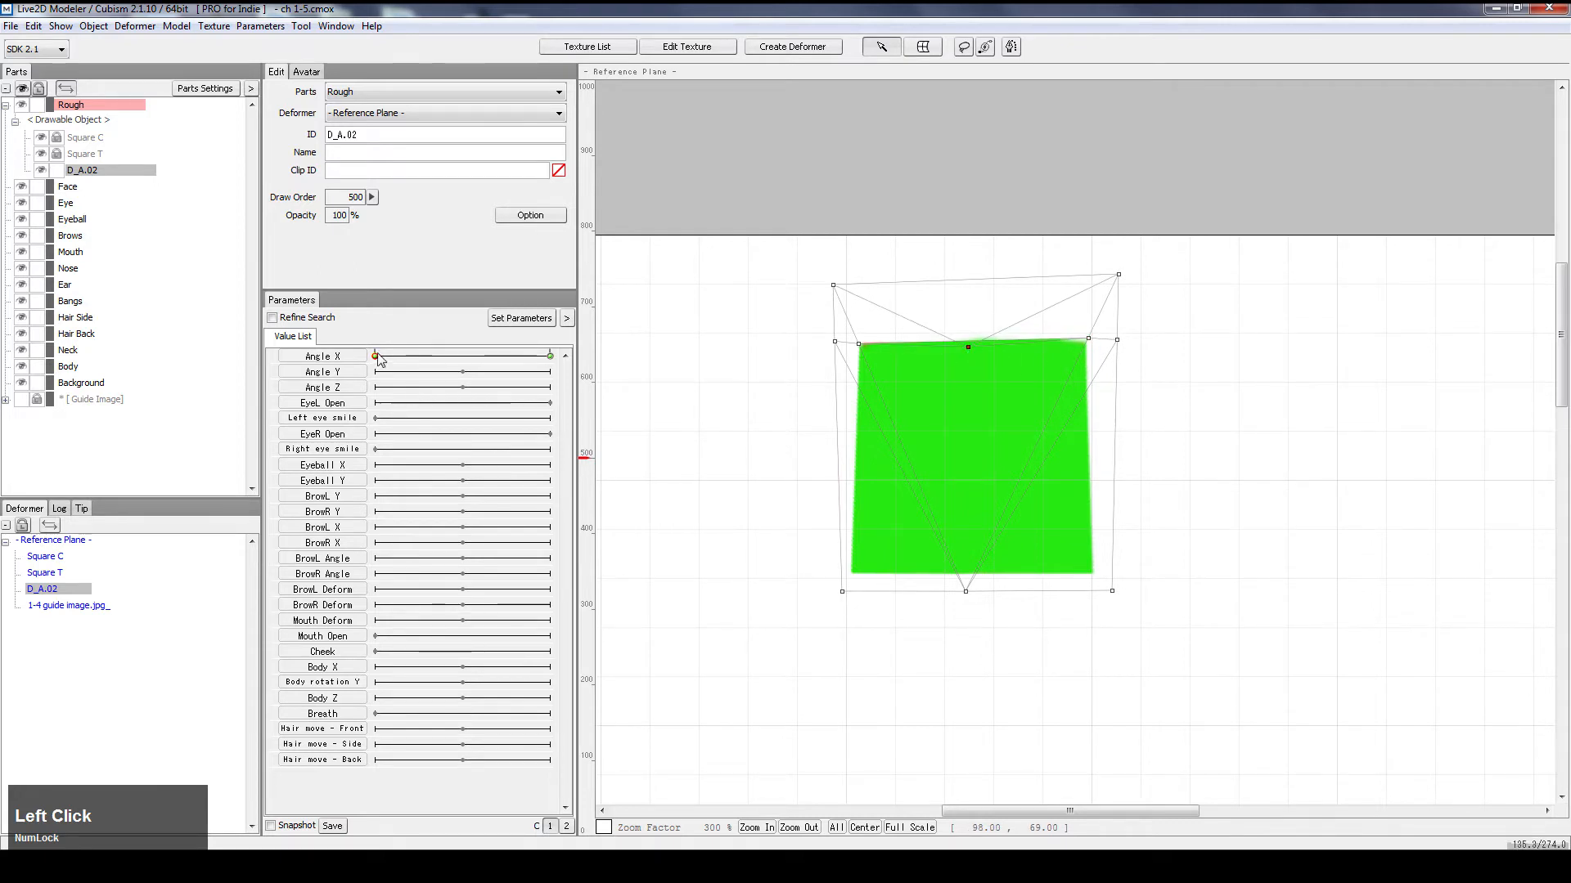
# Step: Set Angle X to 30 and move the green triangle exactly over the red triangle
pyautogui.scroll(-2, 778, 403)
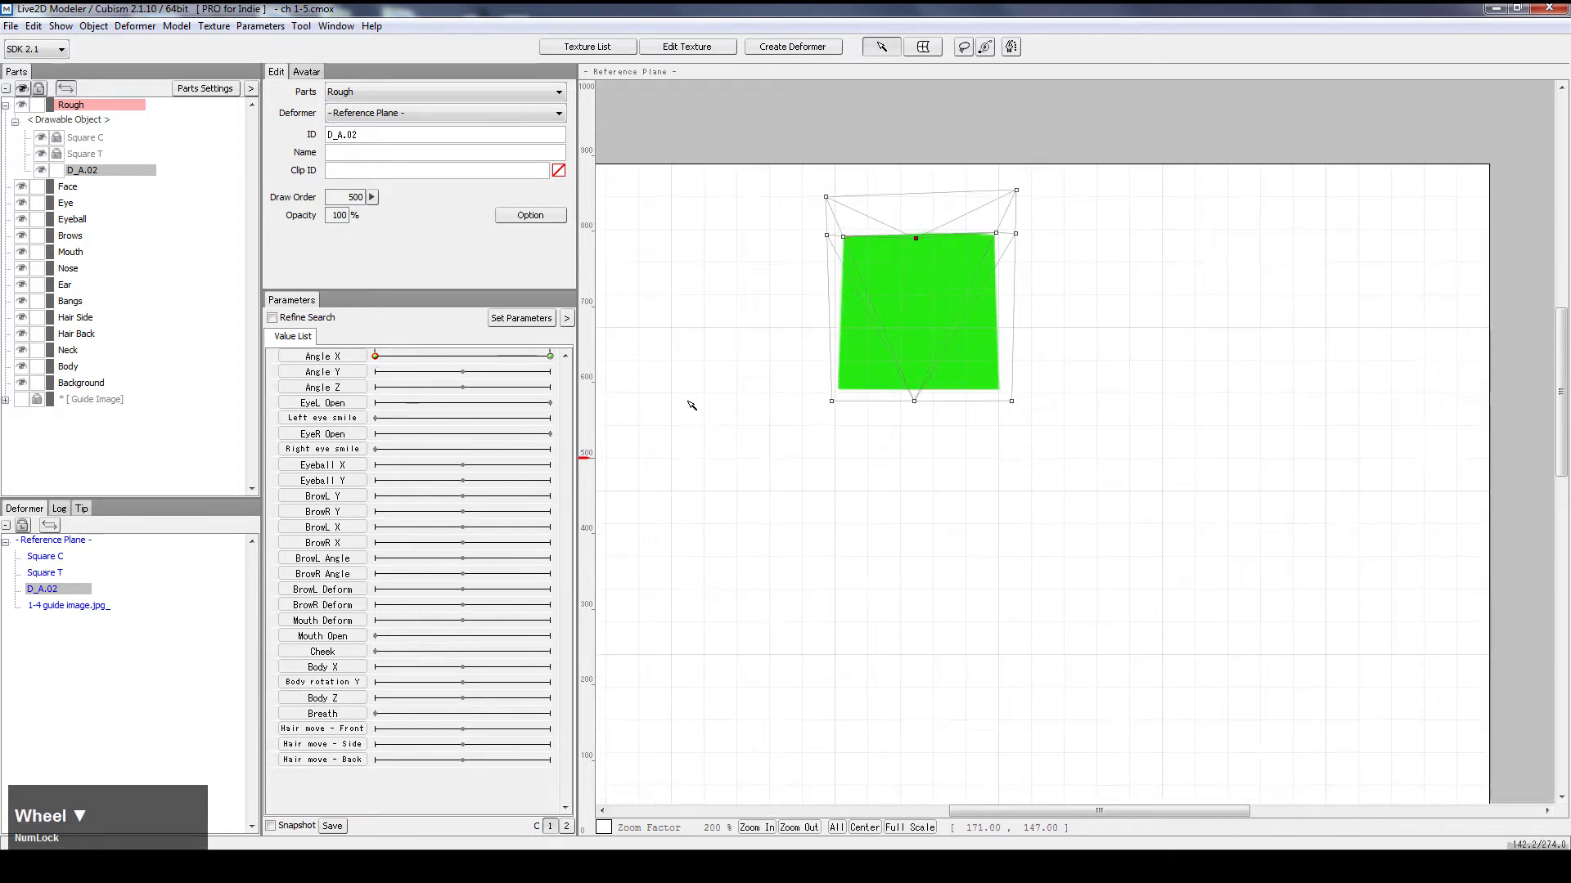
pyautogui.moveTo(396, 363); pyautogui.dragTo(572, 372)
pyautogui.press('space')
pyautogui.moveTo(836, 667); pyautogui.dragTo(1055, 430)
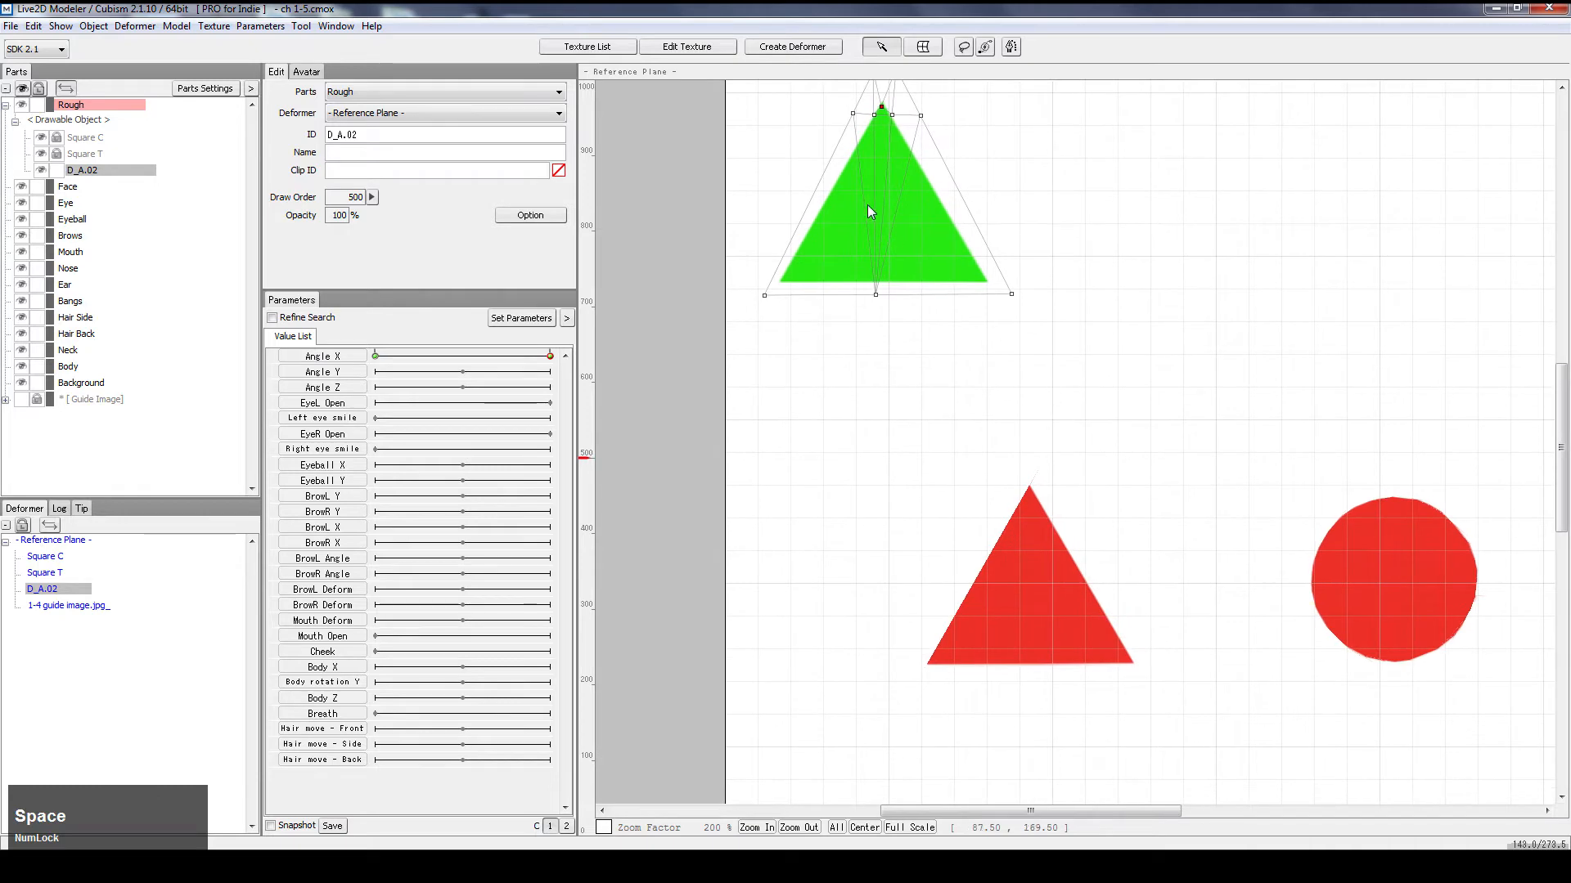
pyautogui.click(910, 226)
pyautogui.moveTo(890, 180); pyautogui.dragTo(1037, 562)
pyautogui.click(1213, 483)
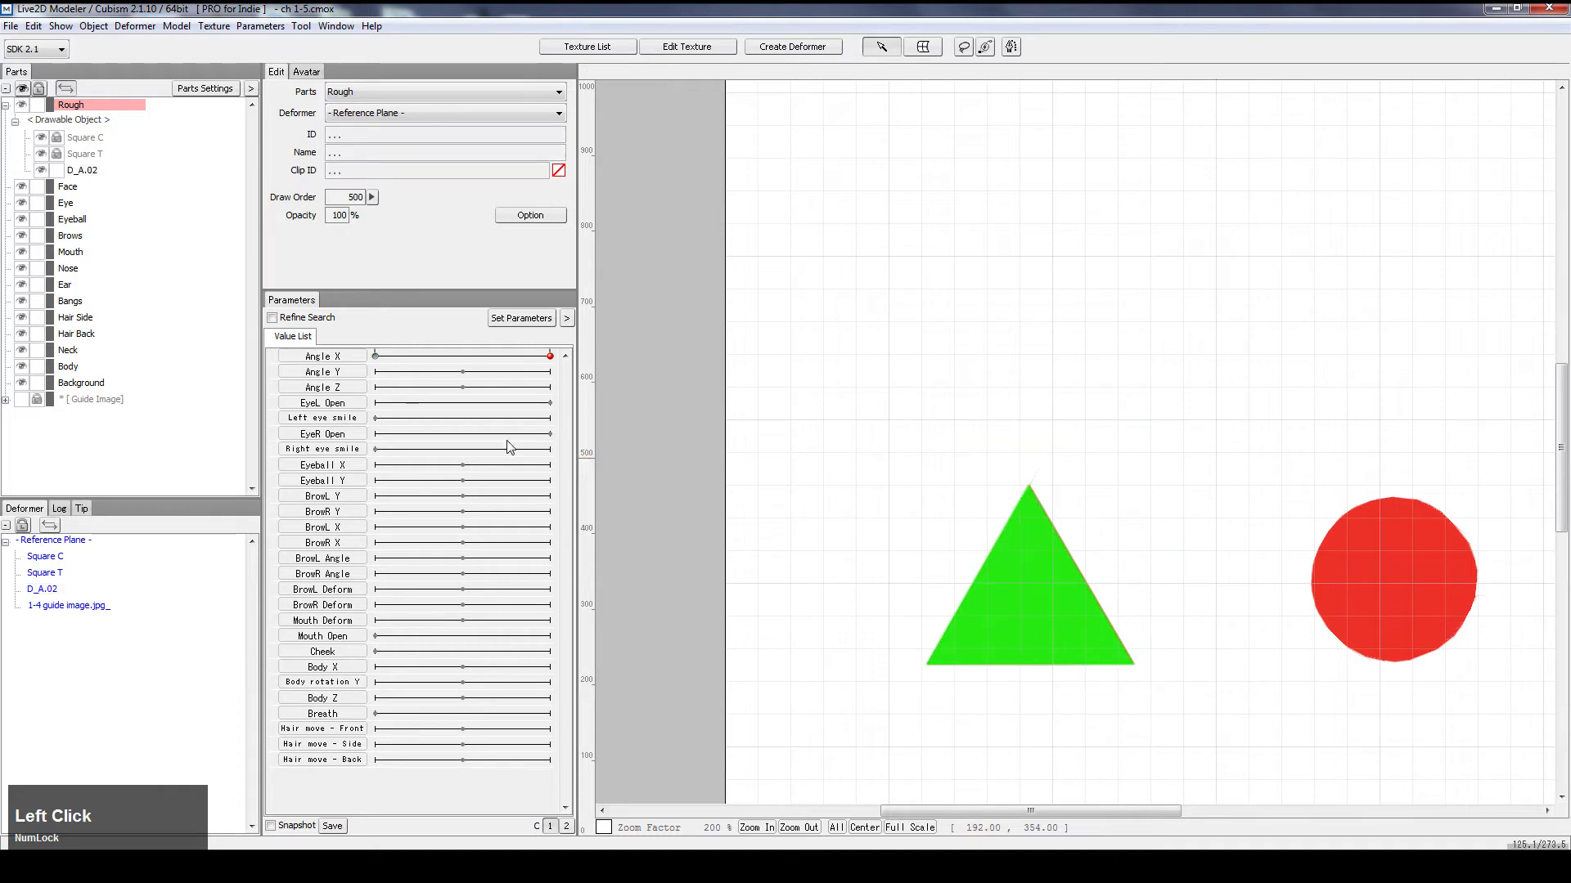
# Step: Sweep Angle X between its keys to preview the green object's morph, ending at -30
pyautogui.moveTo(1022, 350); pyautogui.dragTo(904, 388)
pyautogui.moveTo(375, 356); pyautogui.dragTo(393, 439)
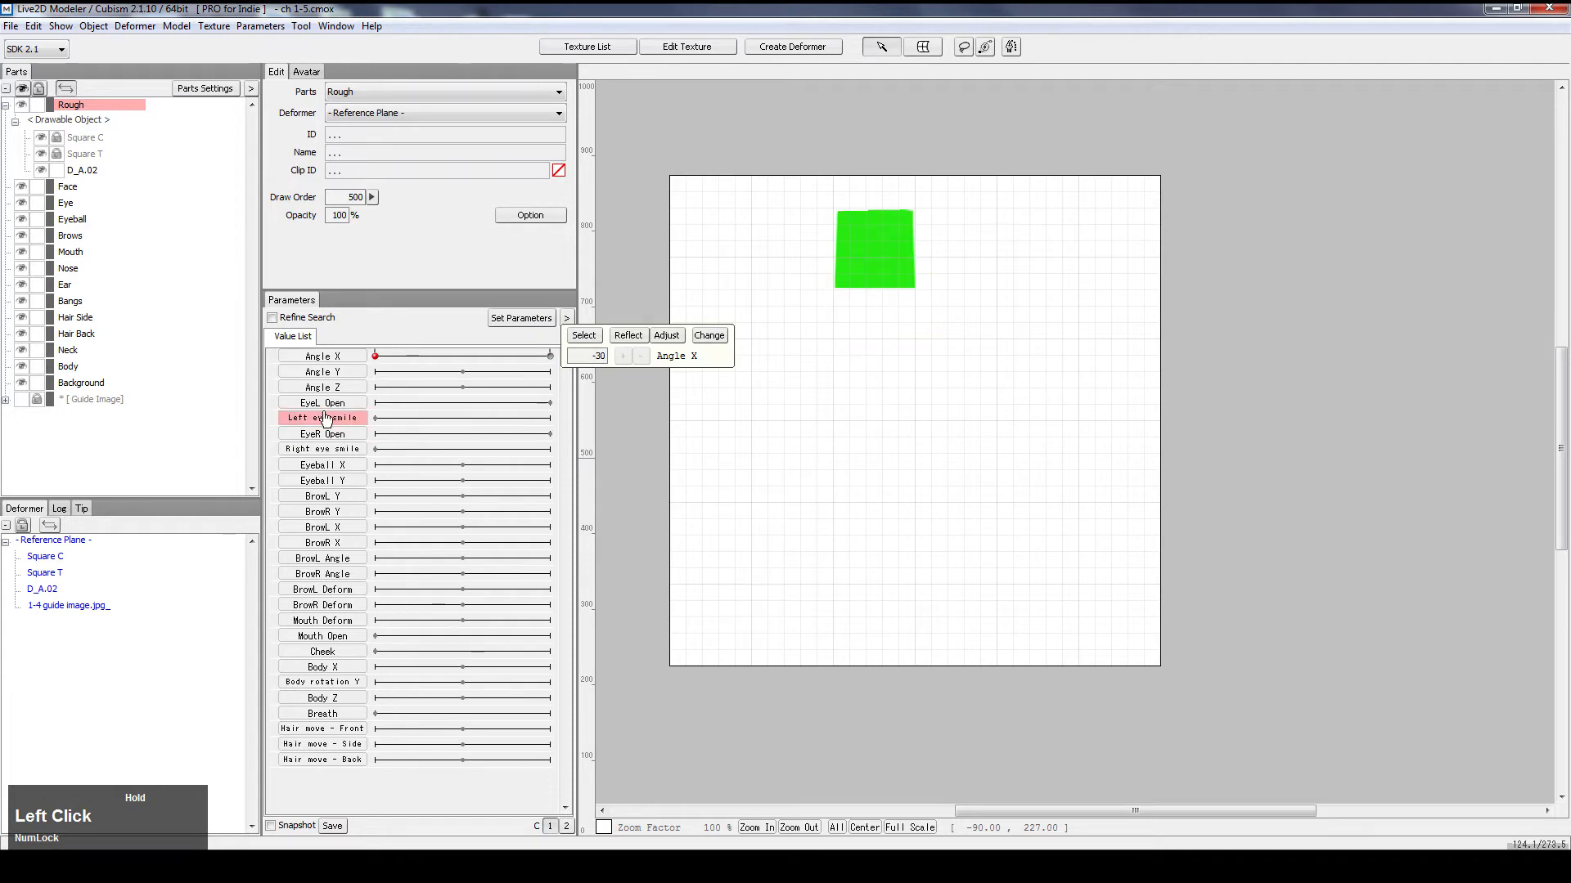
pyautogui.click(886, 263)
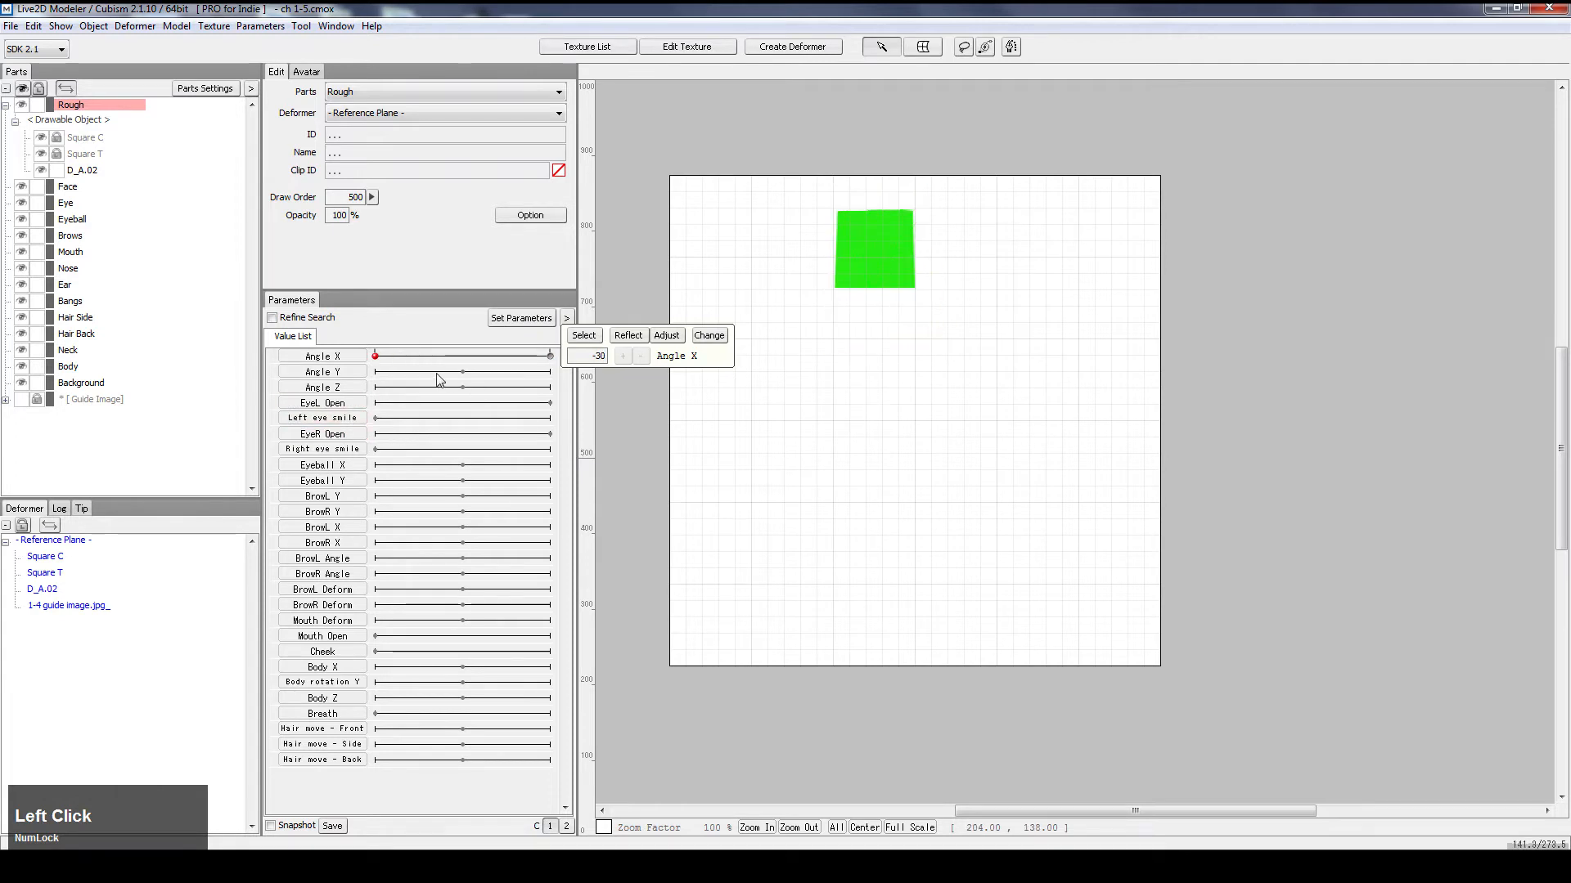
pyautogui.moveTo(444, 357); pyautogui.dragTo(303, 346)
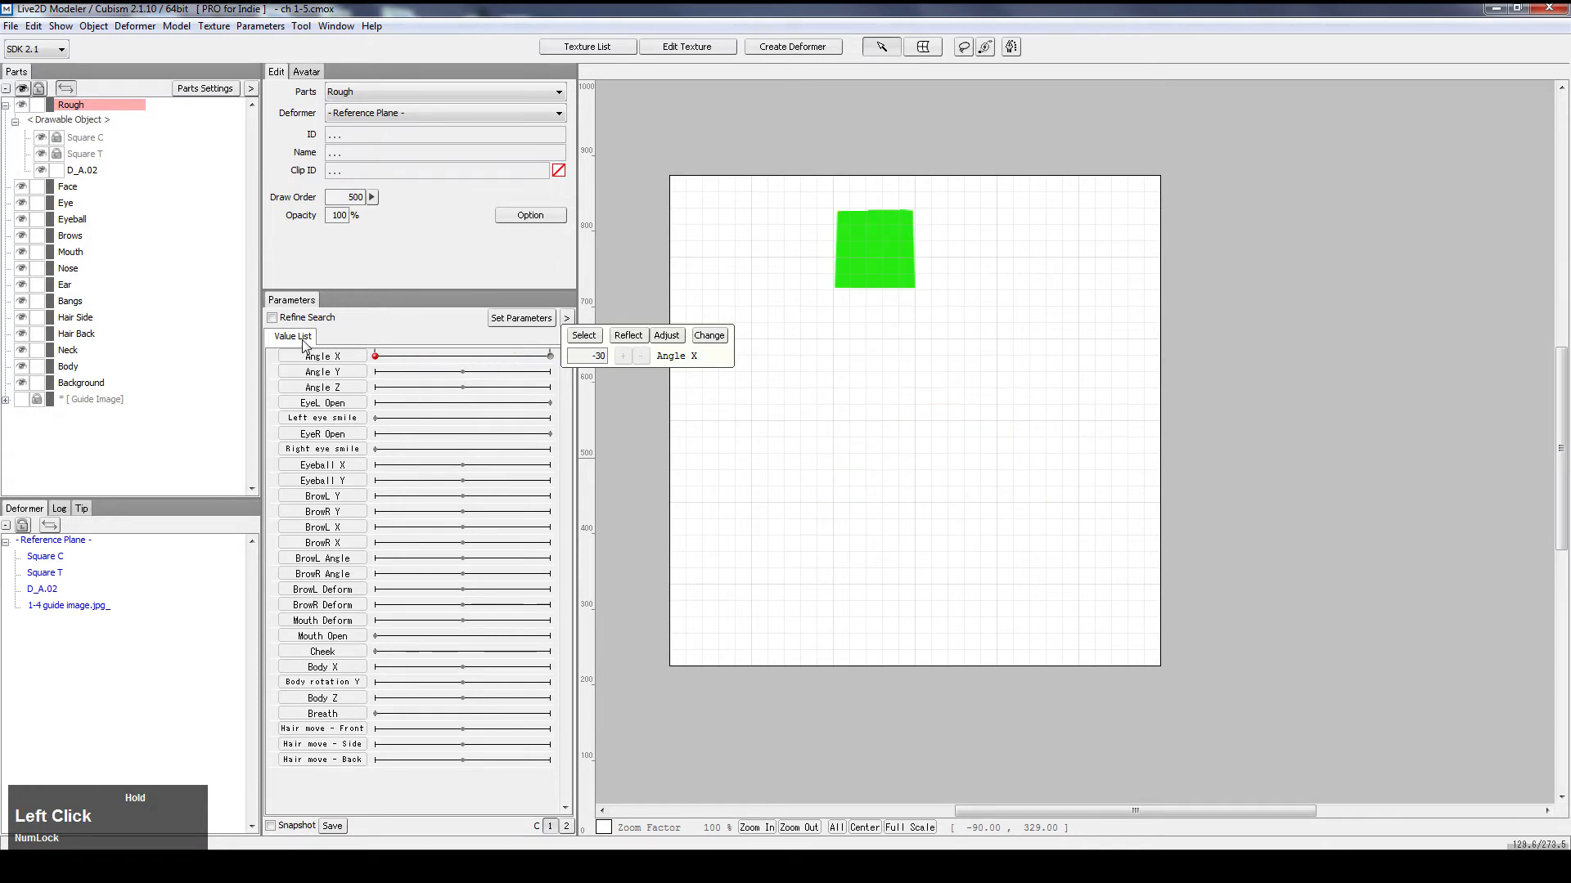
# Step: Set the green object's opacity to 0% at Angle X -30
pyautogui.click(880, 226)
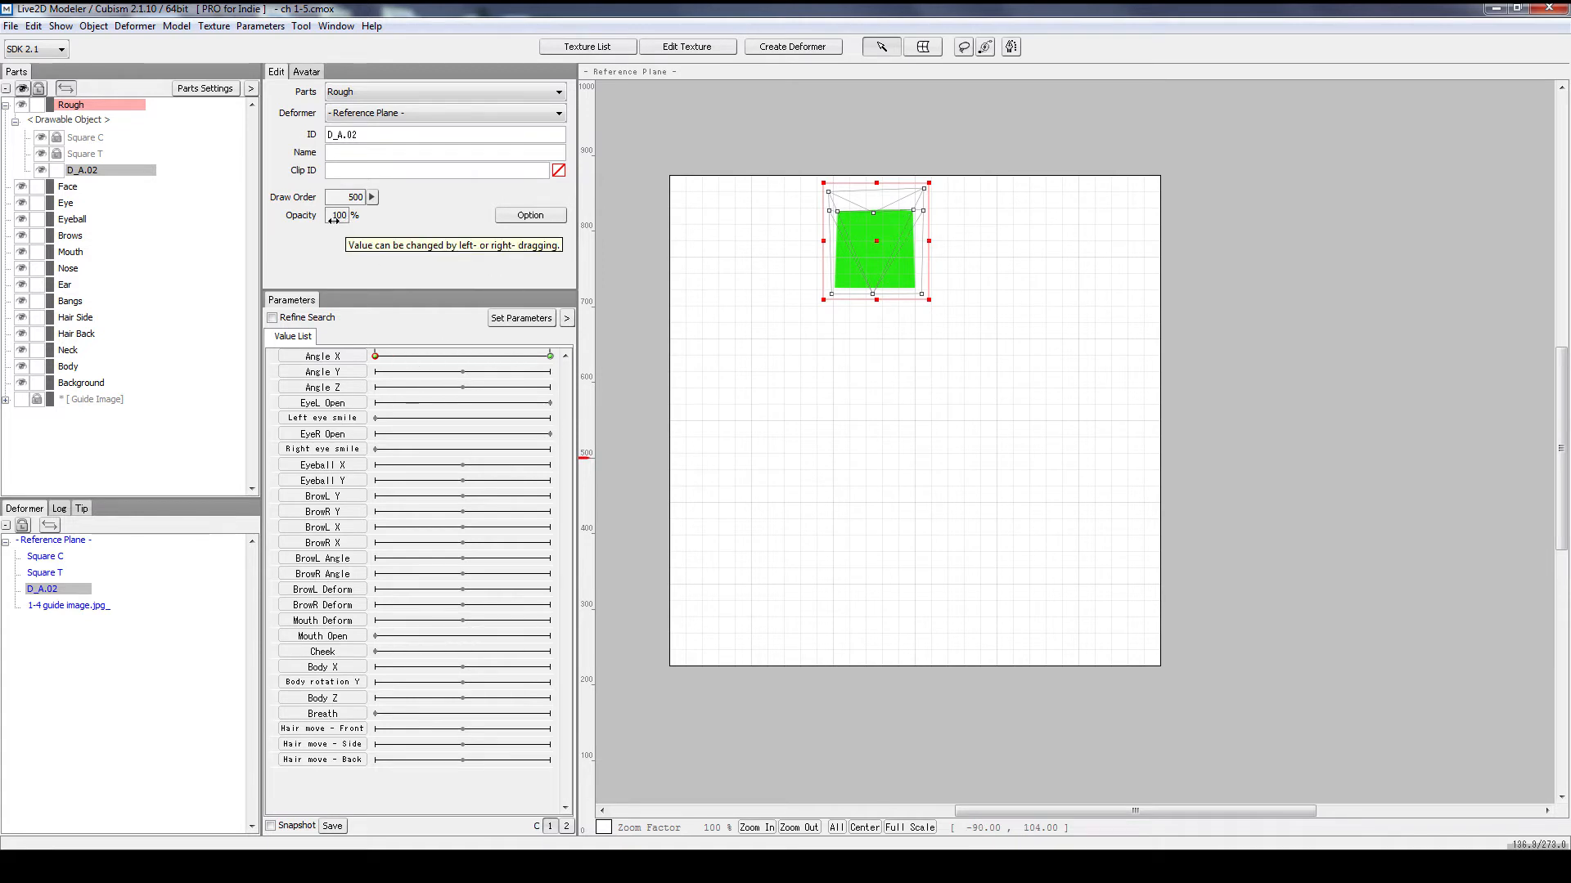
pyautogui.moveTo(333, 219); pyautogui.dragTo(257, 205)
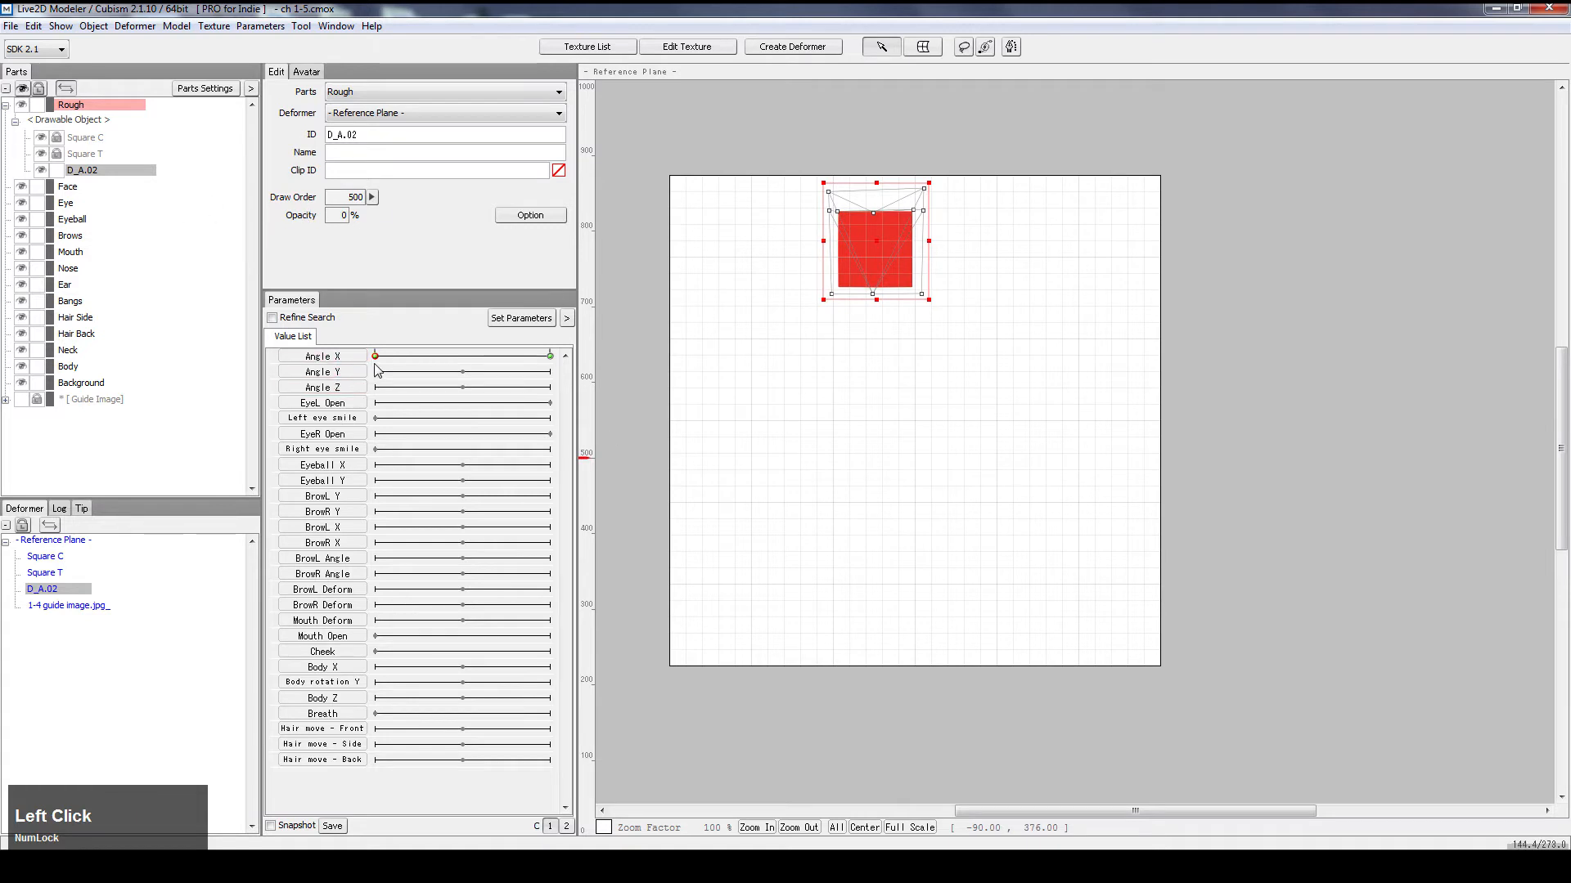
# Step: Sweep Angle X between -30 and 30 to inspect how the green triangle fades in over the red shape, ending at -30
pyautogui.moveTo(380, 358); pyautogui.dragTo(528, 410)
pyautogui.click(876, 417)
pyautogui.scroll(1, 858, 414)
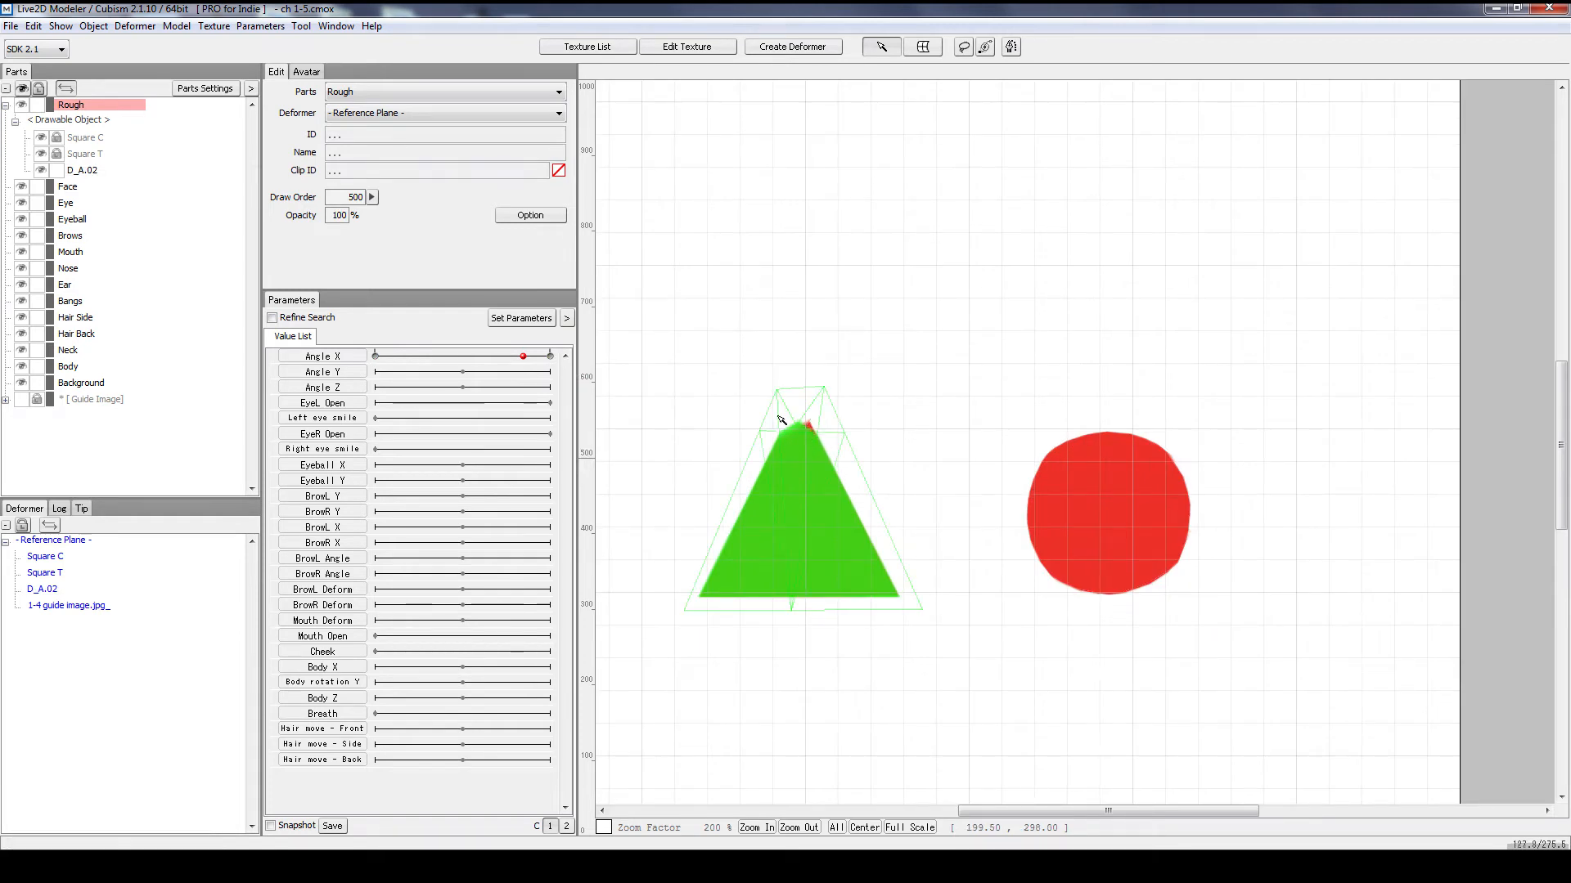
pyautogui.moveTo(401, 358); pyautogui.dragTo(497, 367)
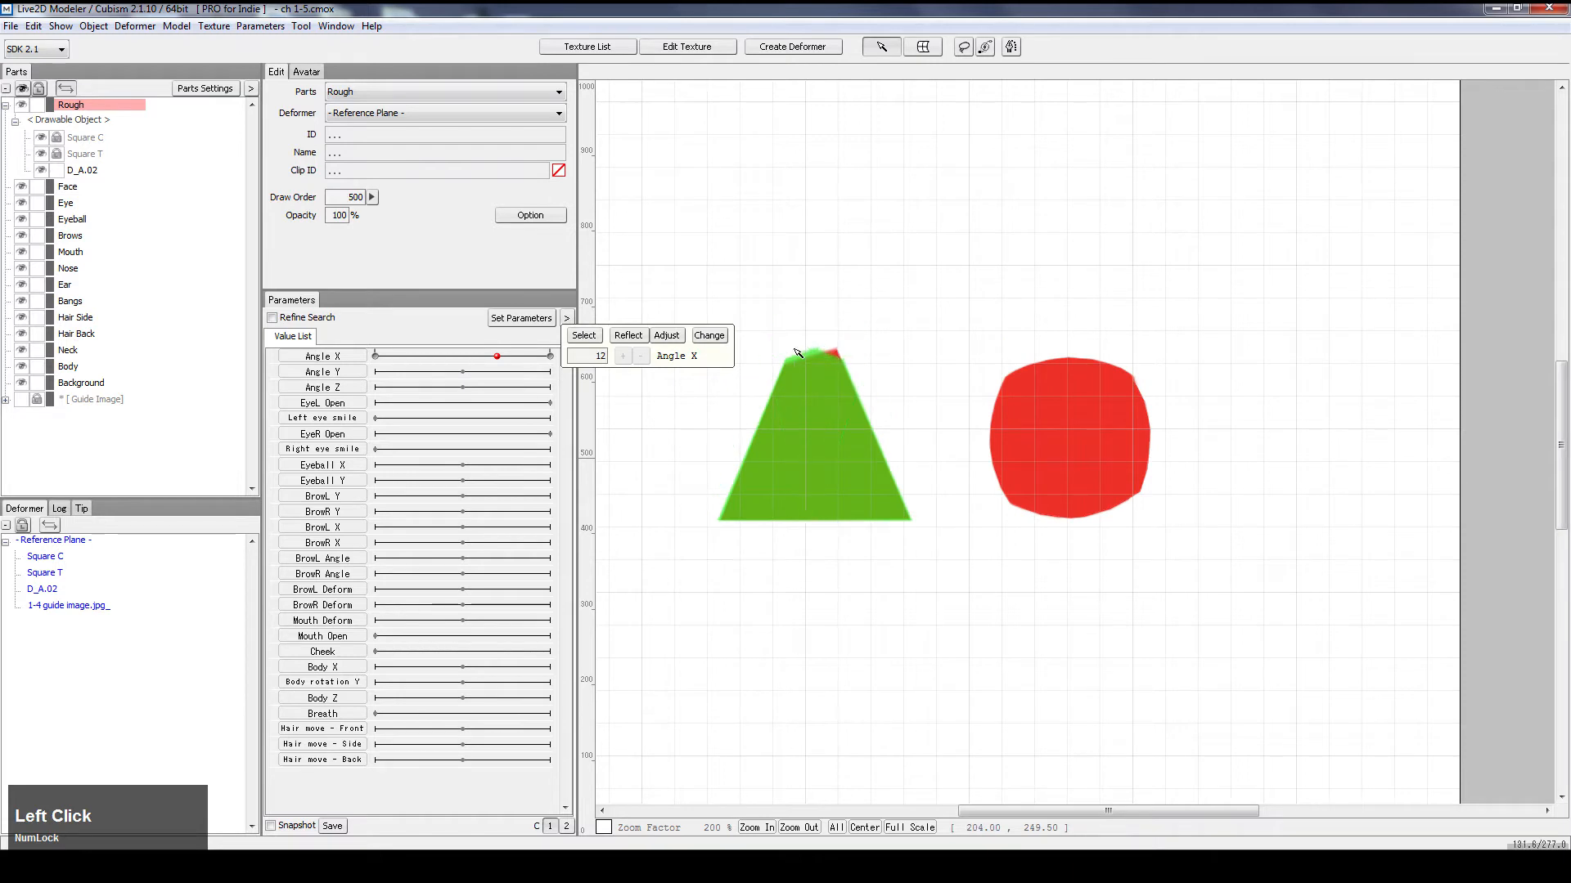
pyautogui.moveTo(498, 361); pyautogui.dragTo(558, 371)
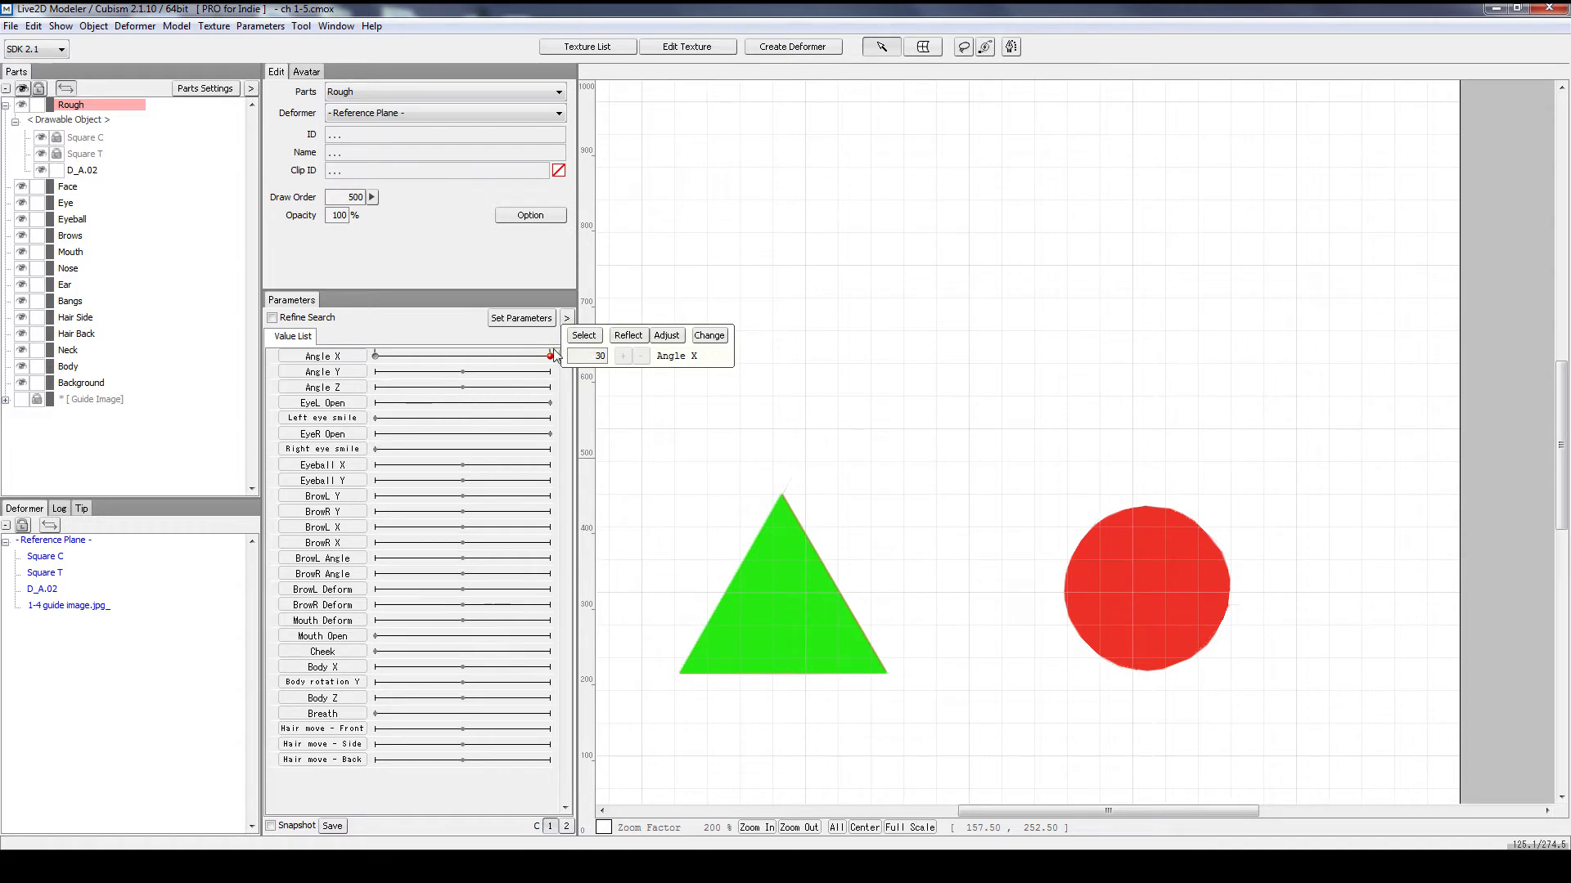
pyautogui.moveTo(550, 355); pyautogui.dragTo(272, 352)
pyautogui.scroll(-1, 911, 378)
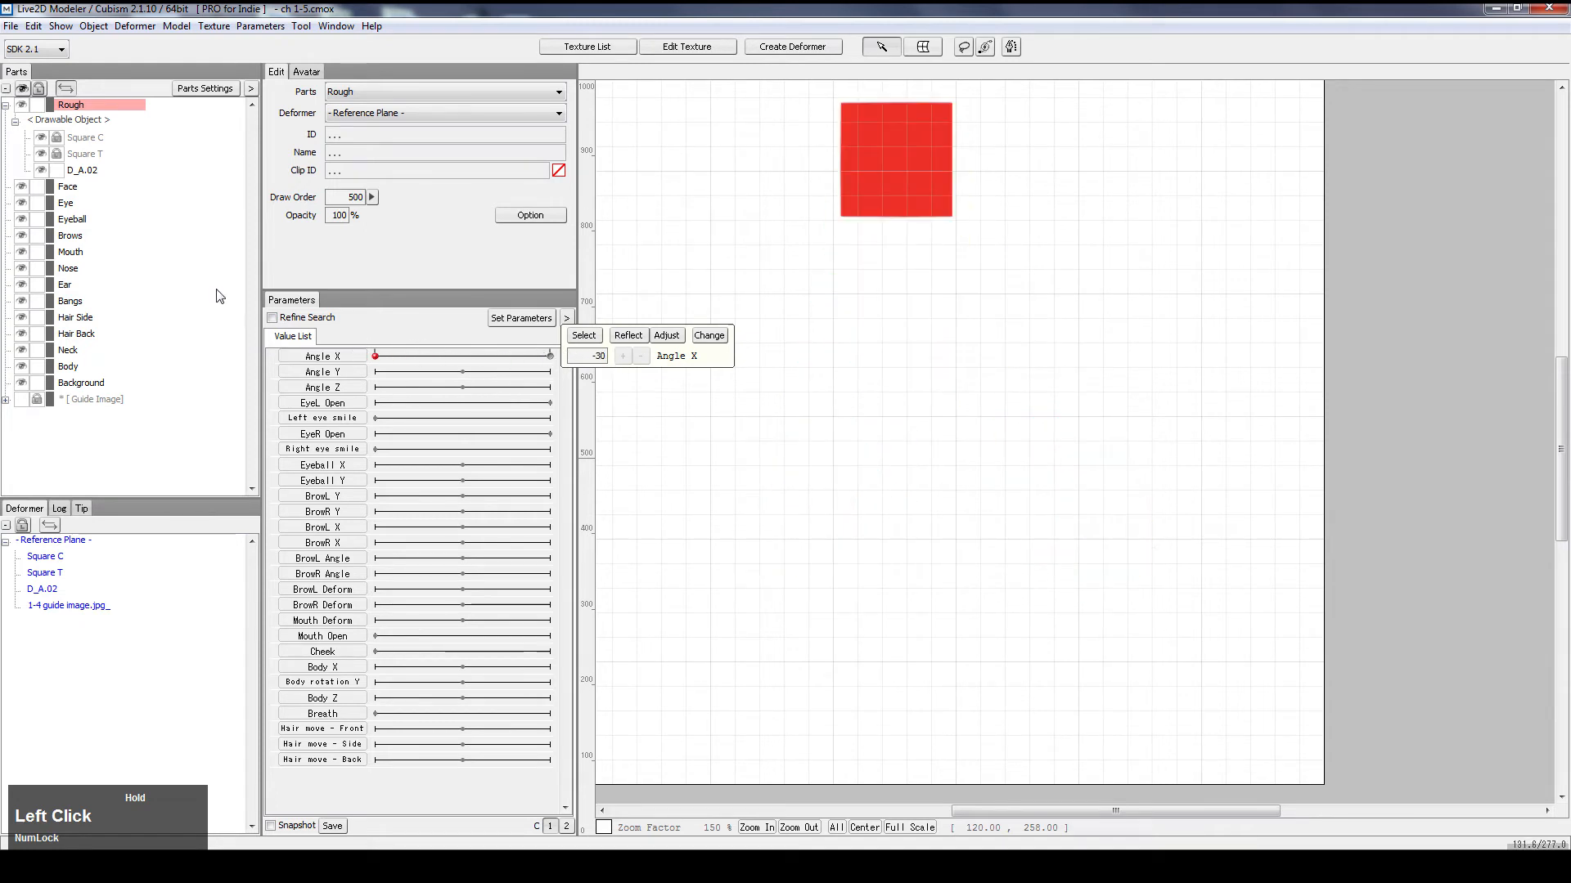
# Step: Lock the green object and outline the blue circle of the 1-4 texture object with a closed four-point polygon
pyautogui.click(60, 173)
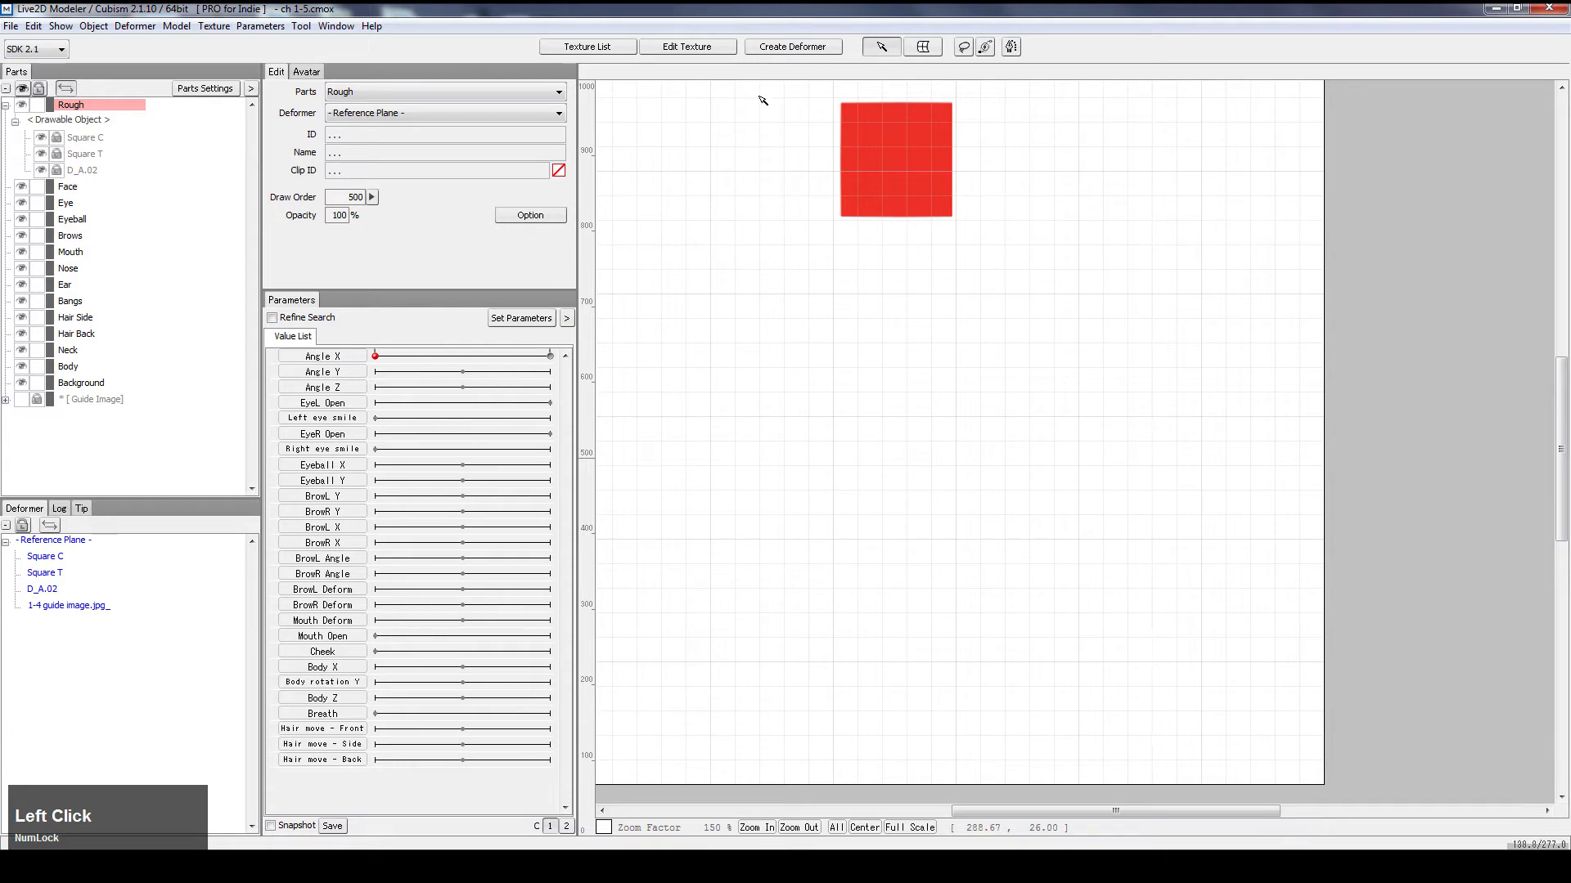
pyautogui.click(697, 47)
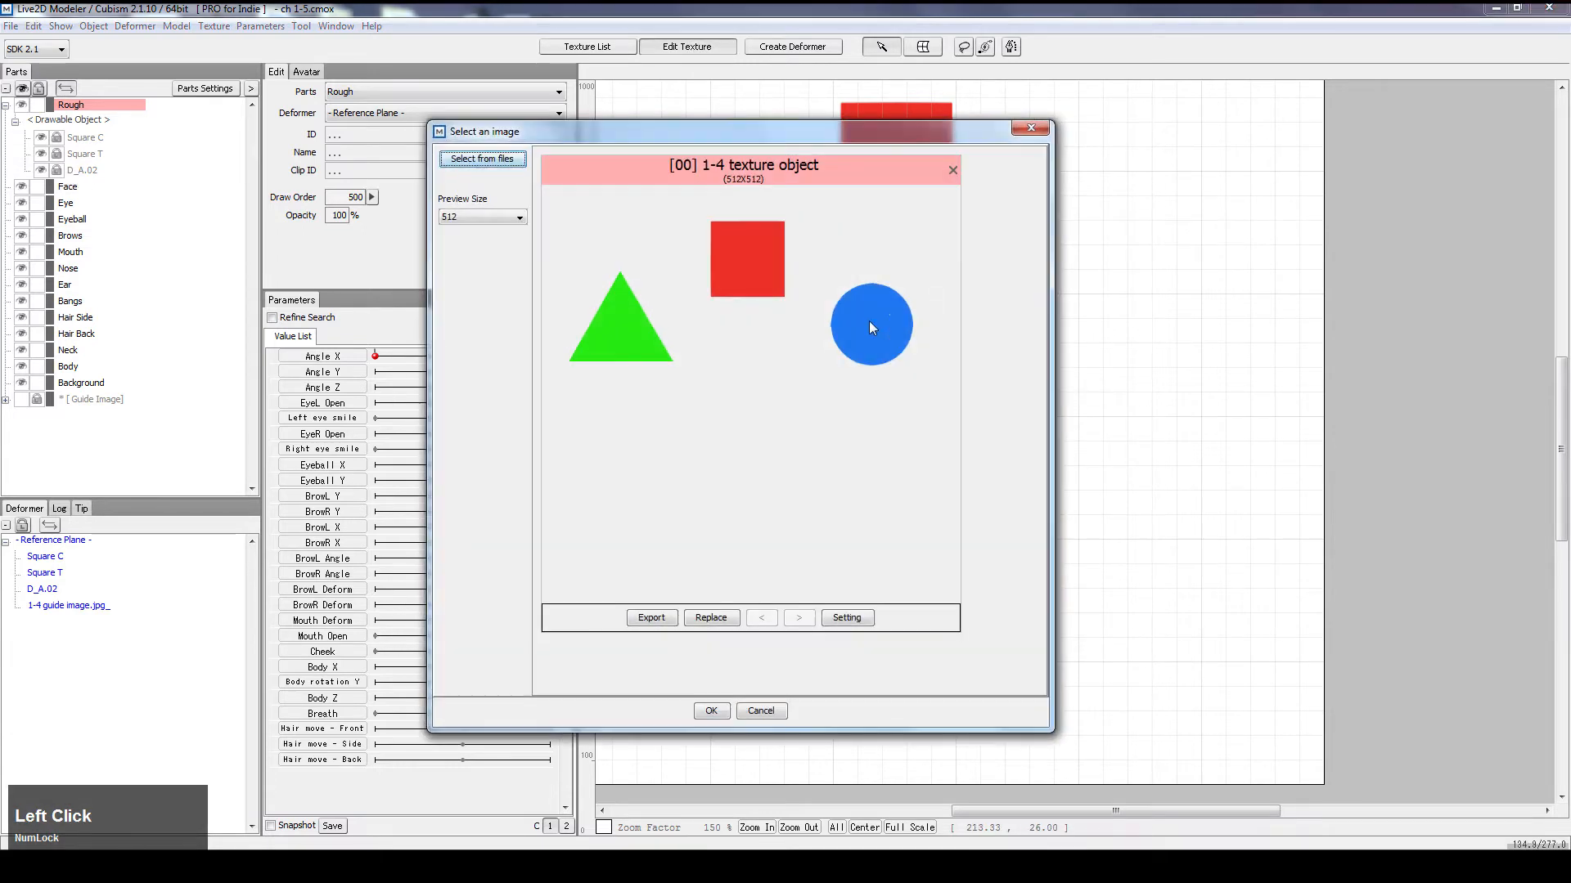
pyautogui.doubleClick(872, 321)
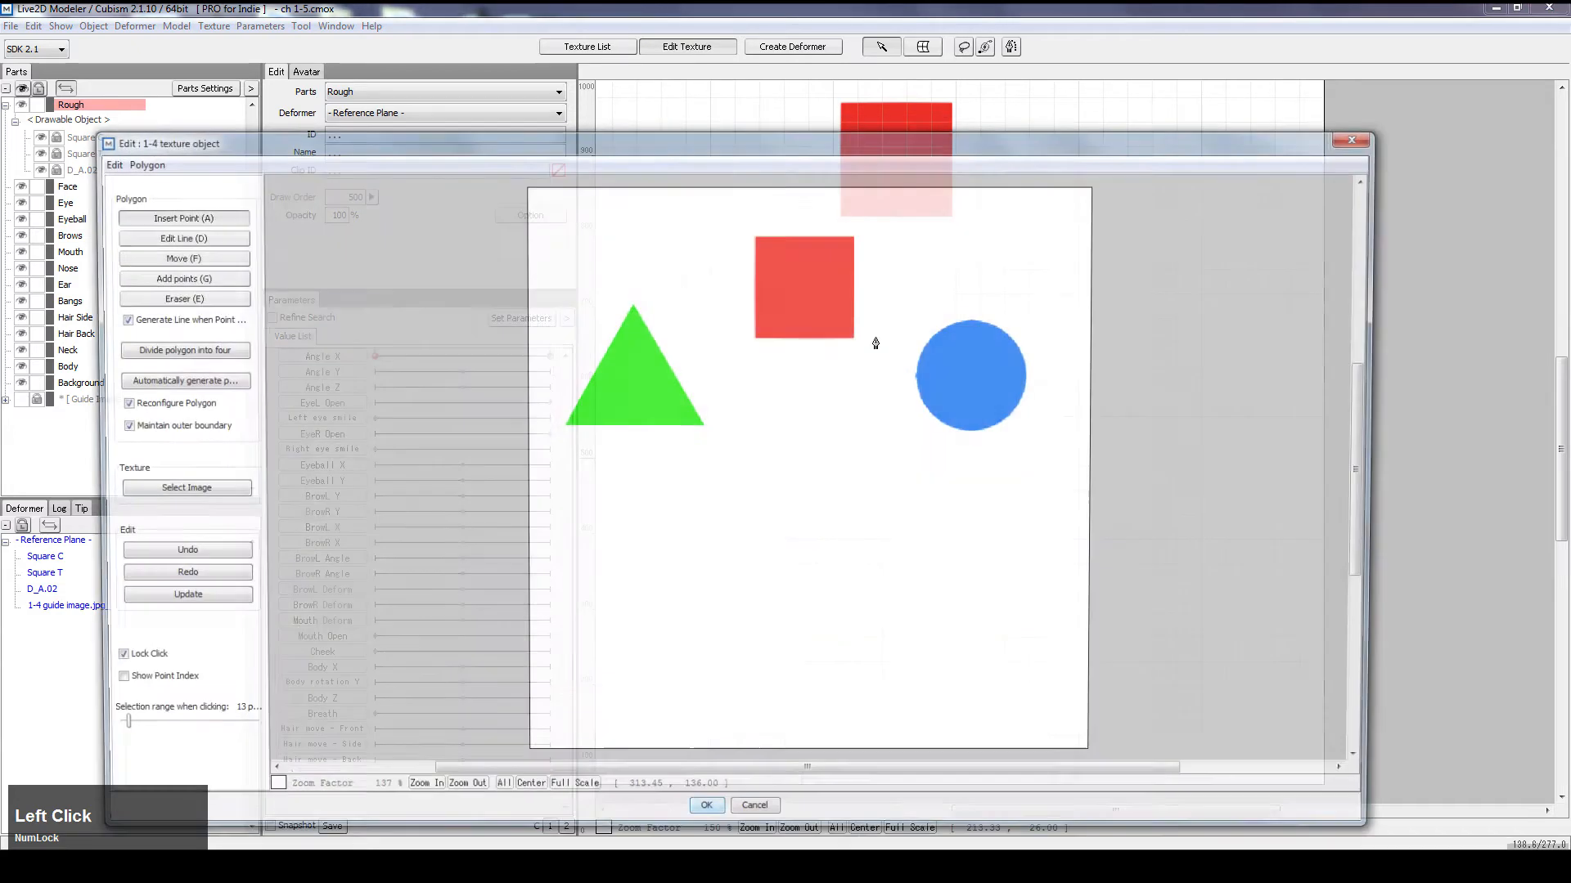
pyautogui.scroll(1, 947, 342)
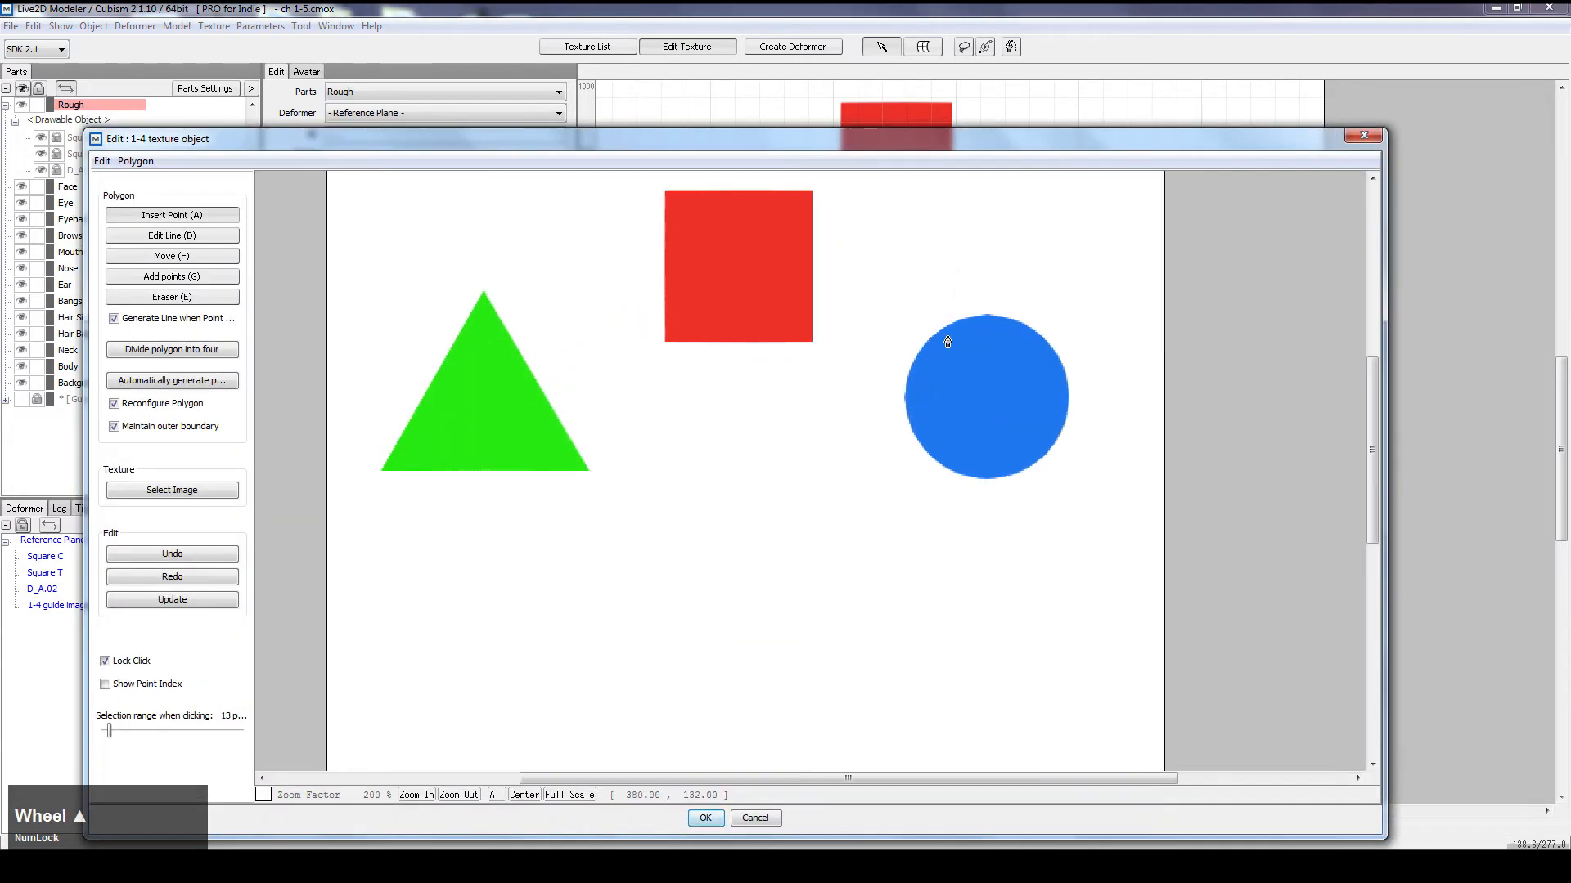
pyautogui.click(888, 287)
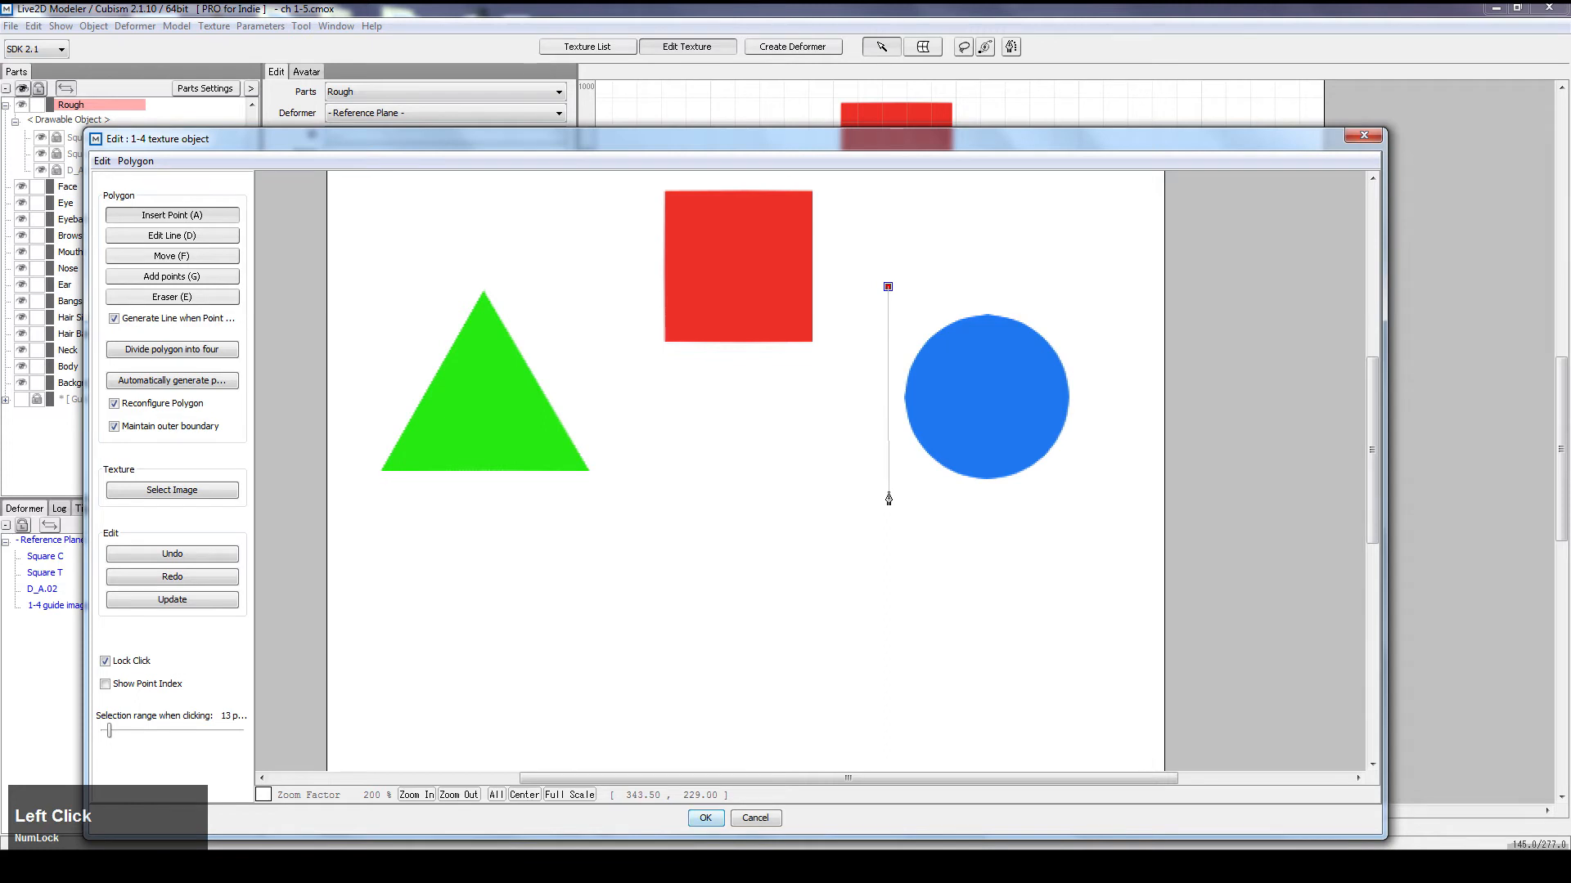
pyautogui.click(889, 493)
pyautogui.click(1092, 492)
pyautogui.click(1089, 281)
pyautogui.click(888, 287)
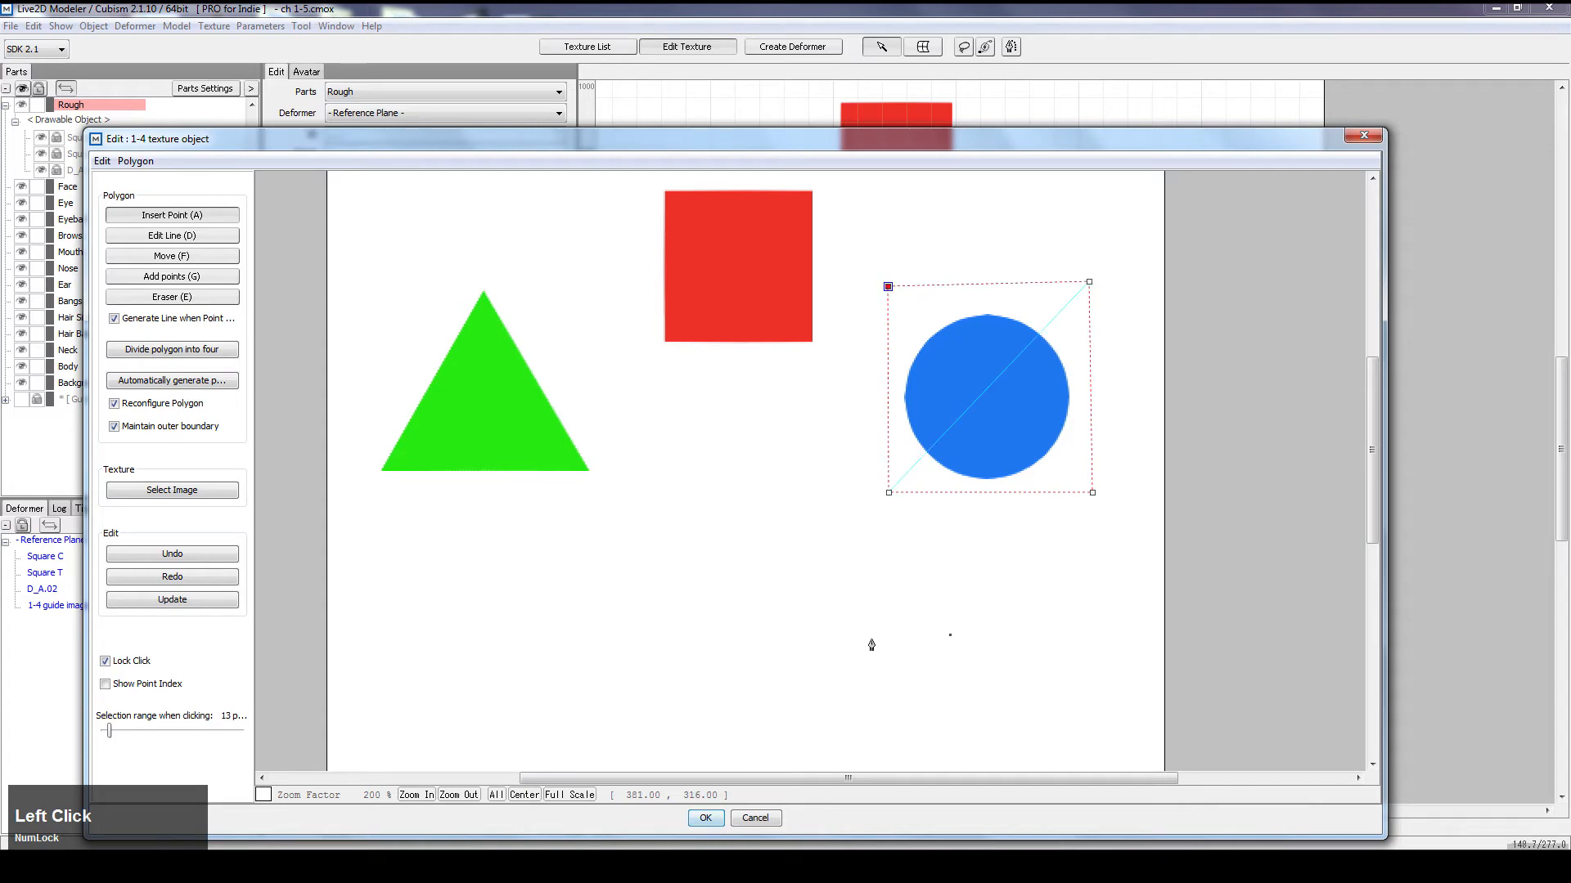
pyautogui.click(705, 818)
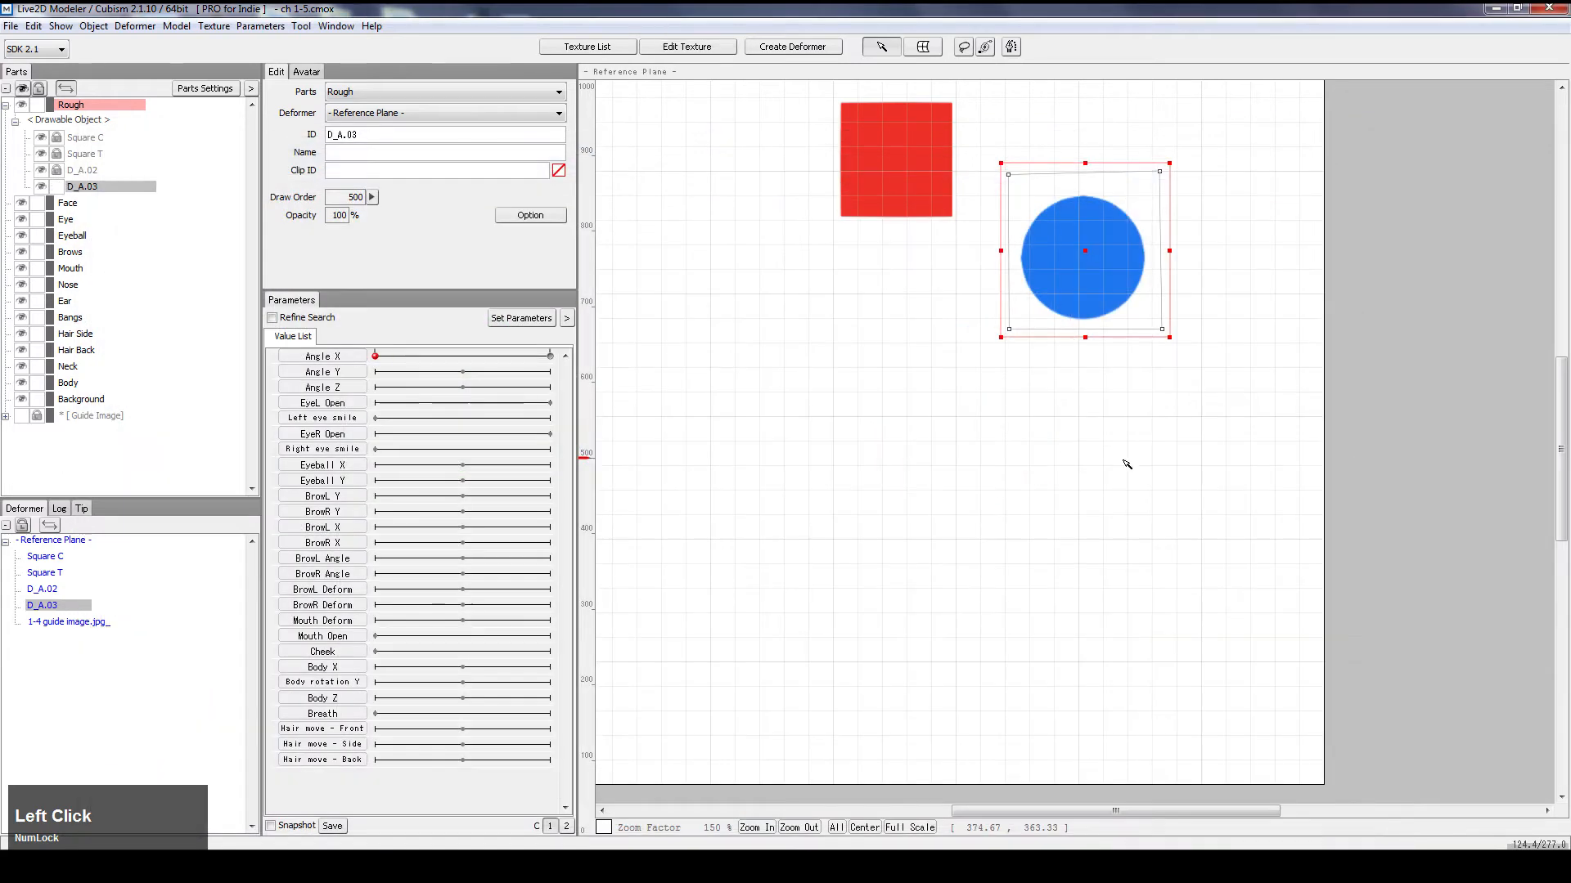
# Step: Centre the blue circle over the red square and give it two Angle X keys at -30 and 30
pyautogui.moveTo(1078, 237); pyautogui.dragTo(880, 135)
pyautogui.doubleClick(337, 358)
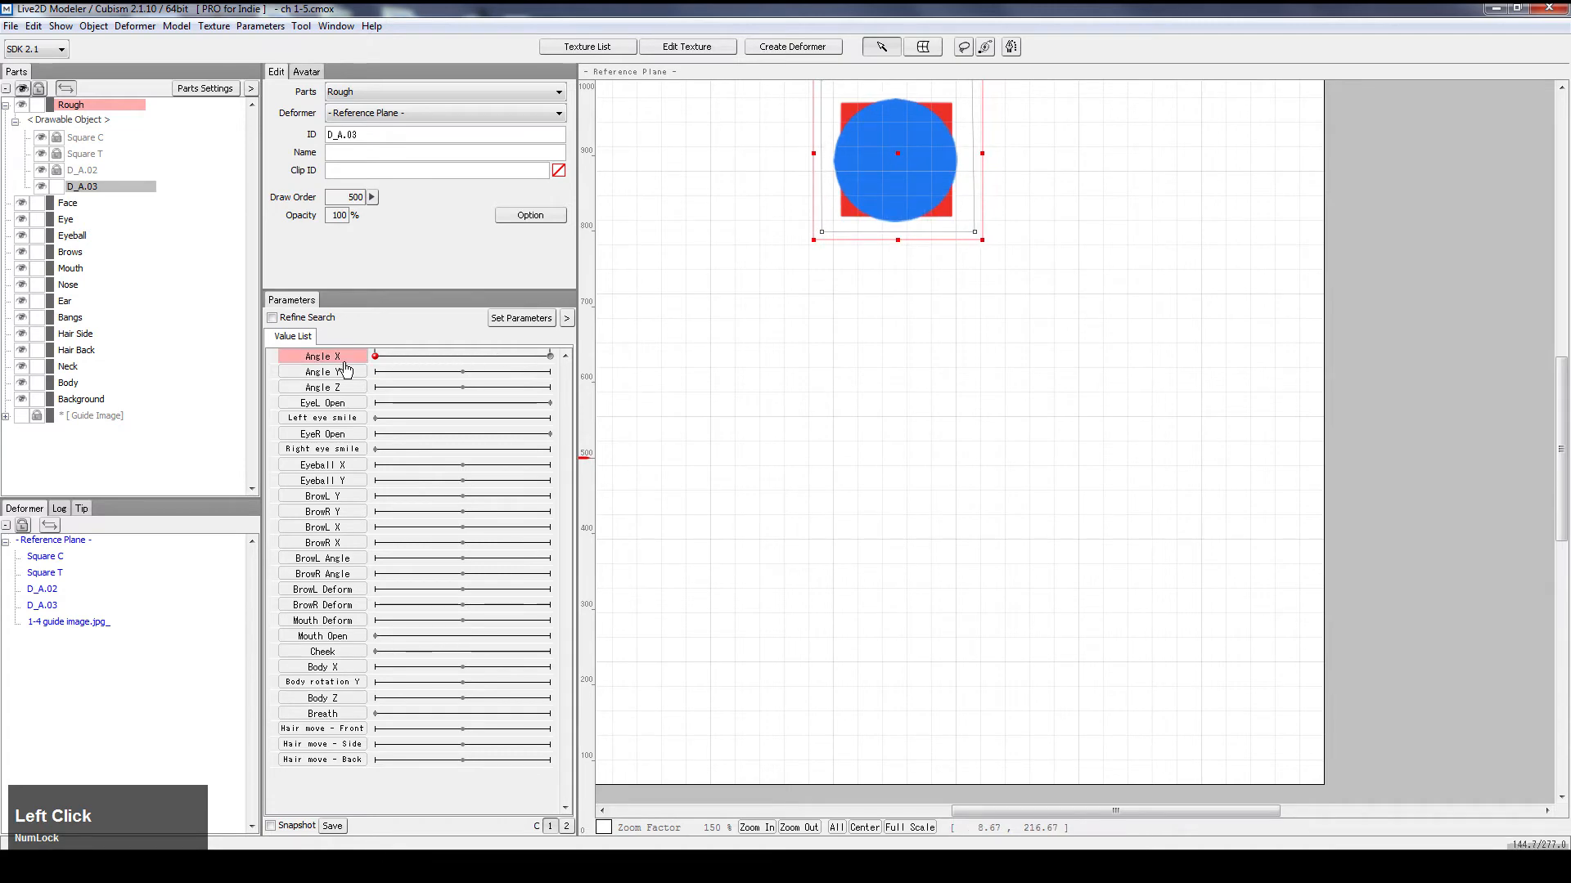
pyautogui.click(624, 515)
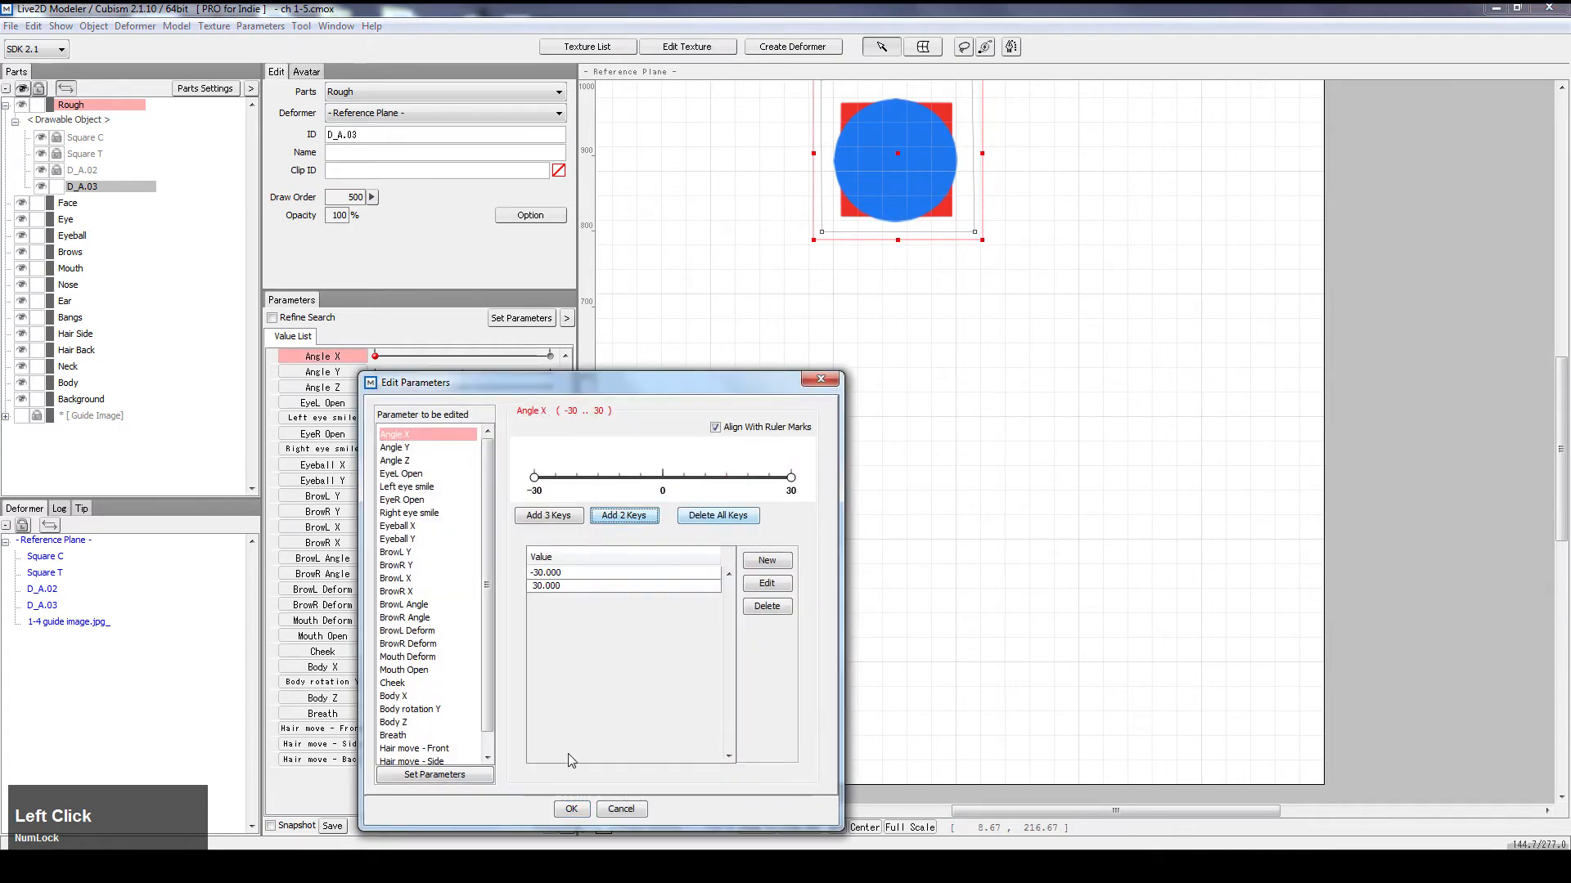
pyautogui.click(571, 809)
# Step: Set Angle X to 30 and move the blue circle exactly over the red circle
pyautogui.click(550, 355)
pyautogui.moveTo(940, 193); pyautogui.dragTo(1094, 527)
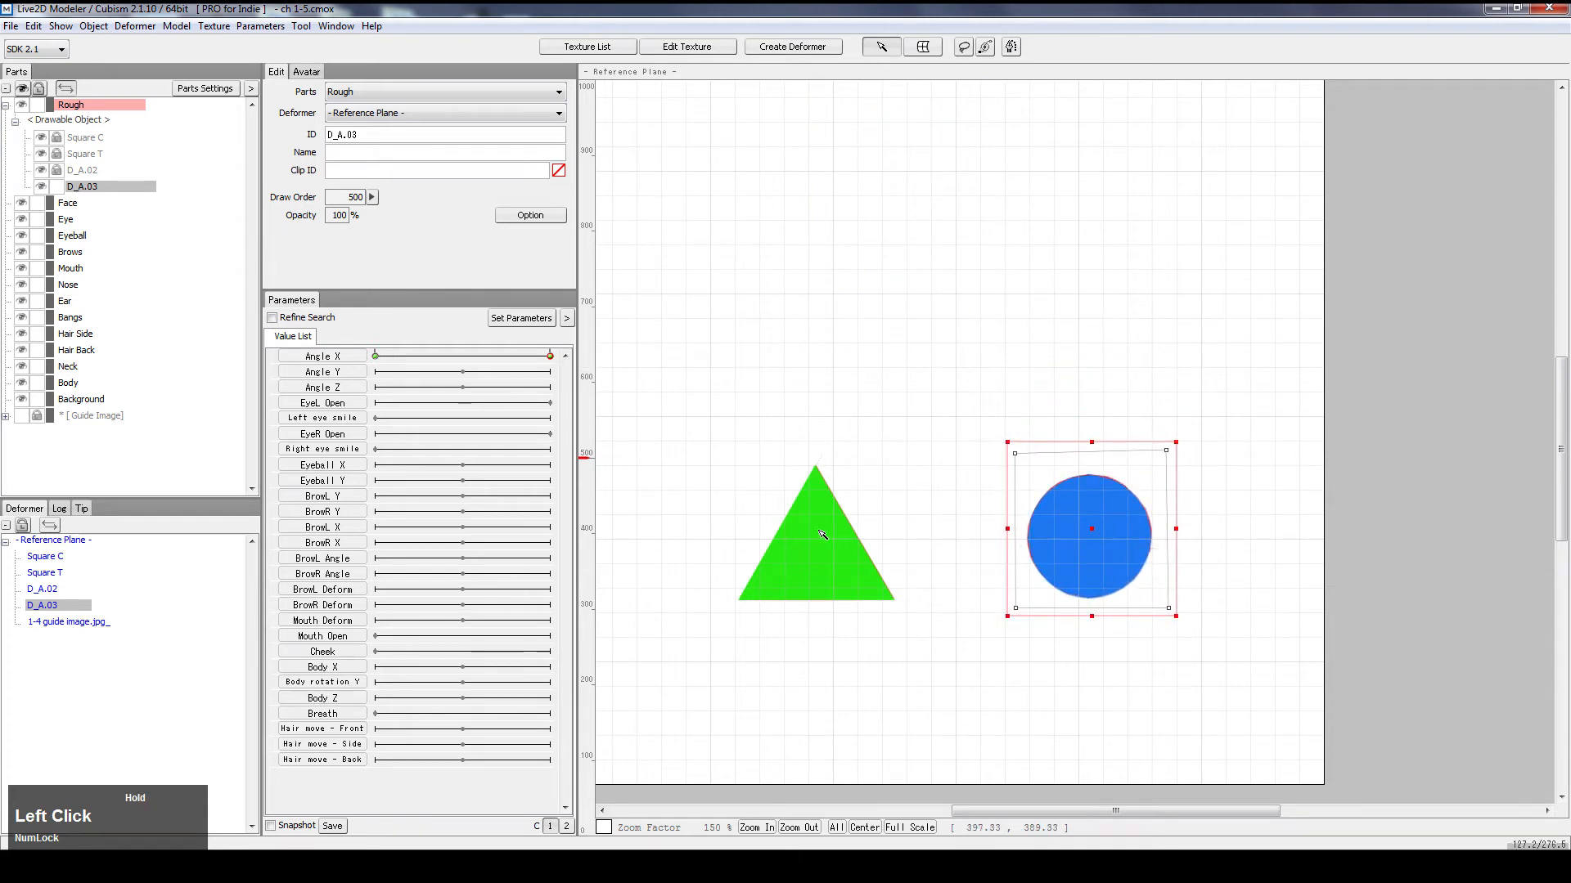
pyautogui.click(904, 333)
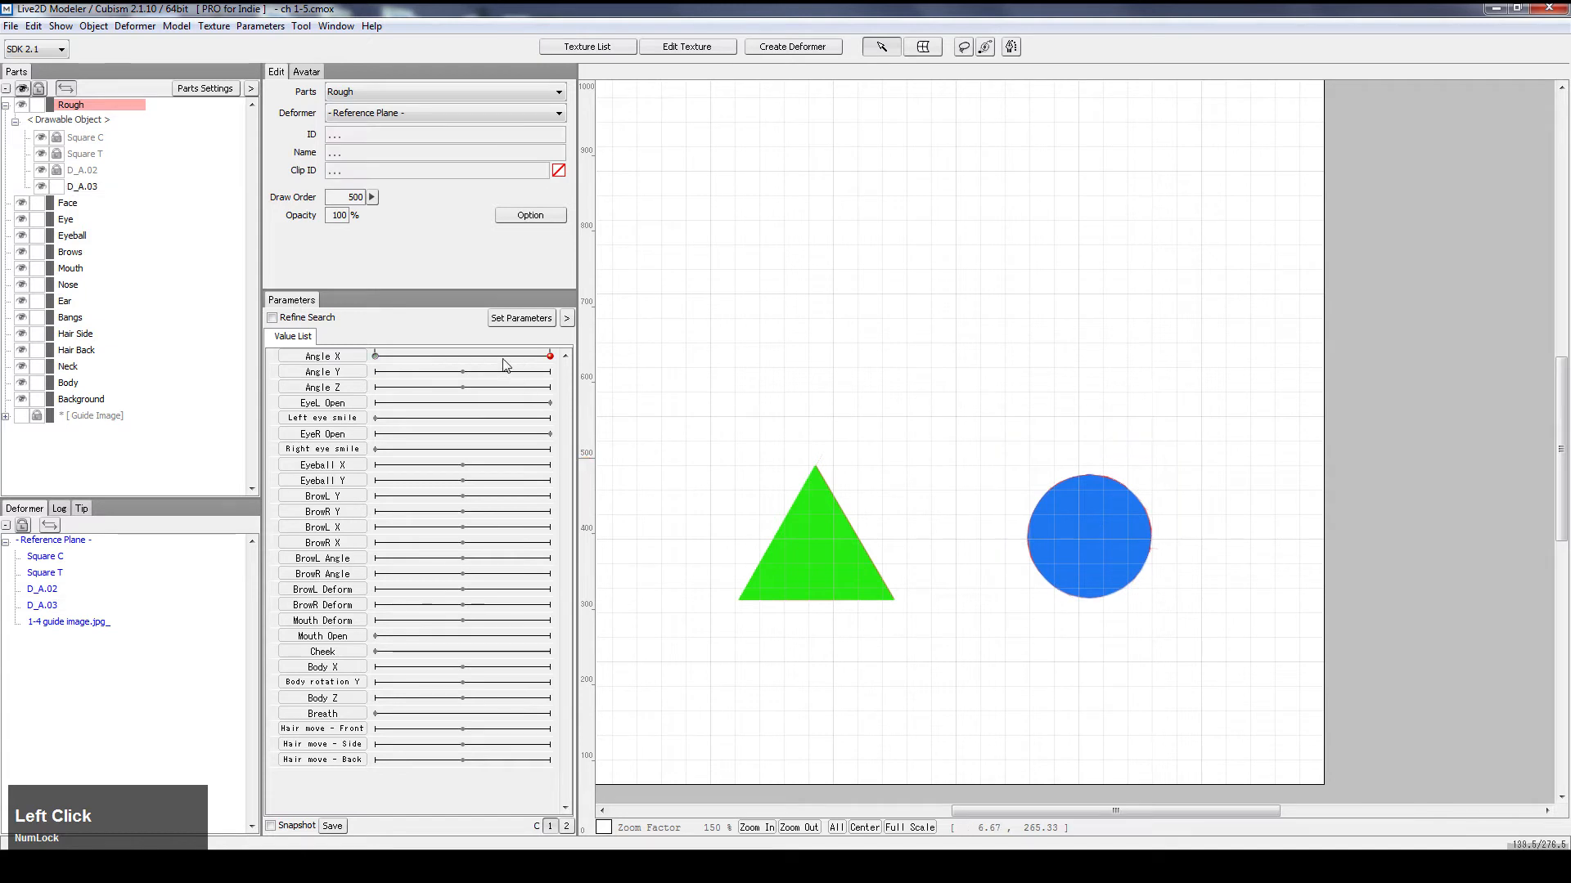
# Step: Preview the blue circle's movement back to Angle X -30 and set its opacity to 0% there
pyautogui.moveTo(504, 360); pyautogui.dragTo(452, 404)
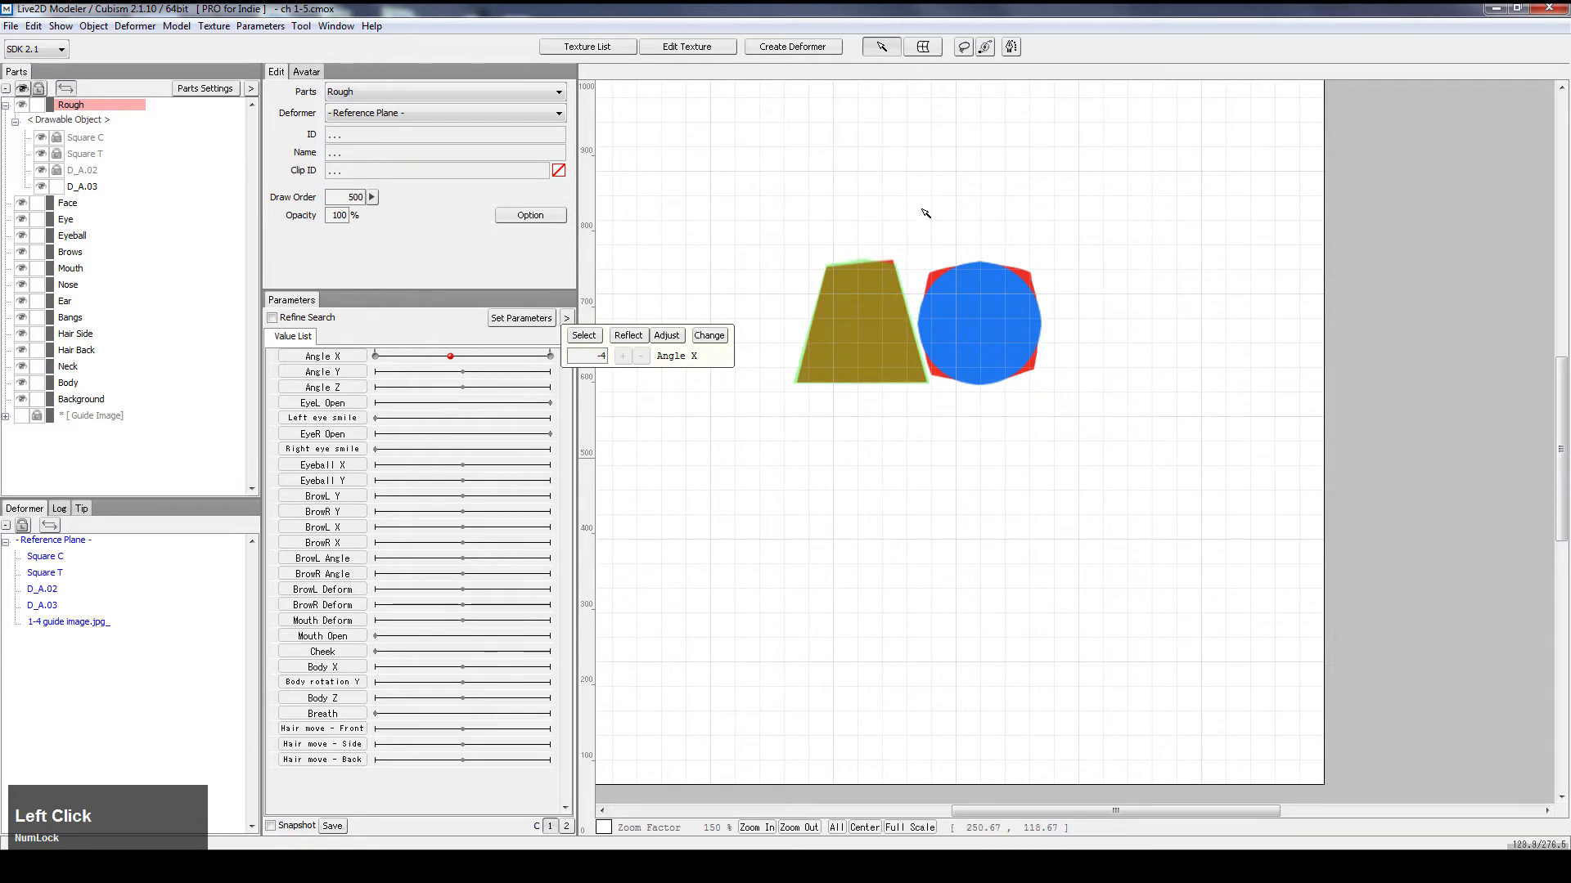
pyautogui.moveTo(481, 364); pyautogui.dragTo(342, 290)
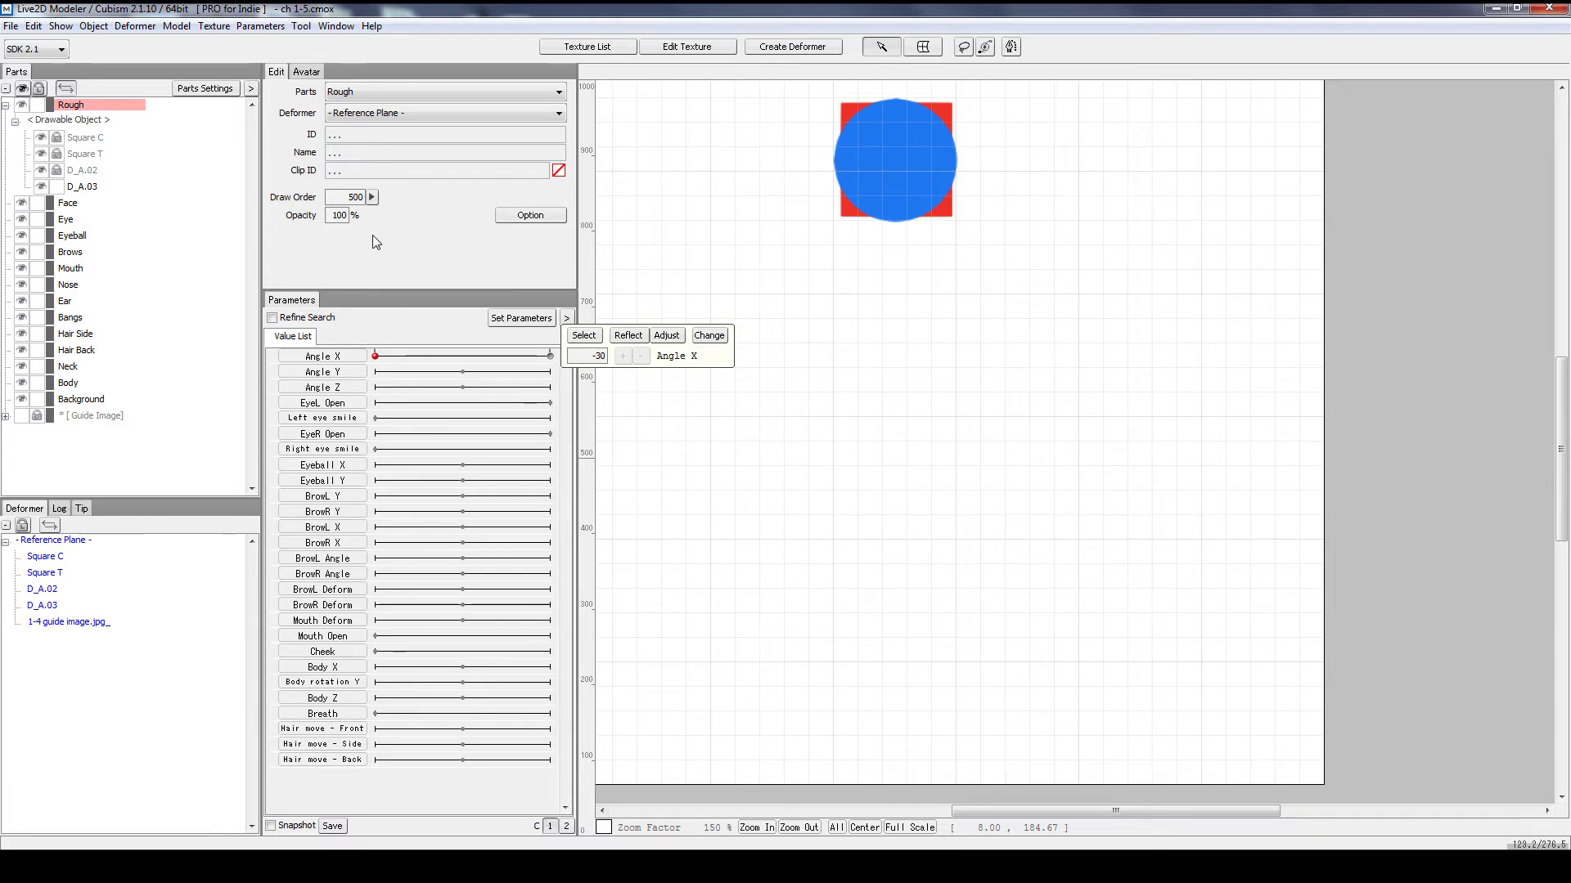
pyautogui.click(892, 155)
pyautogui.moveTo(336, 215); pyautogui.dragTo(286, 235)
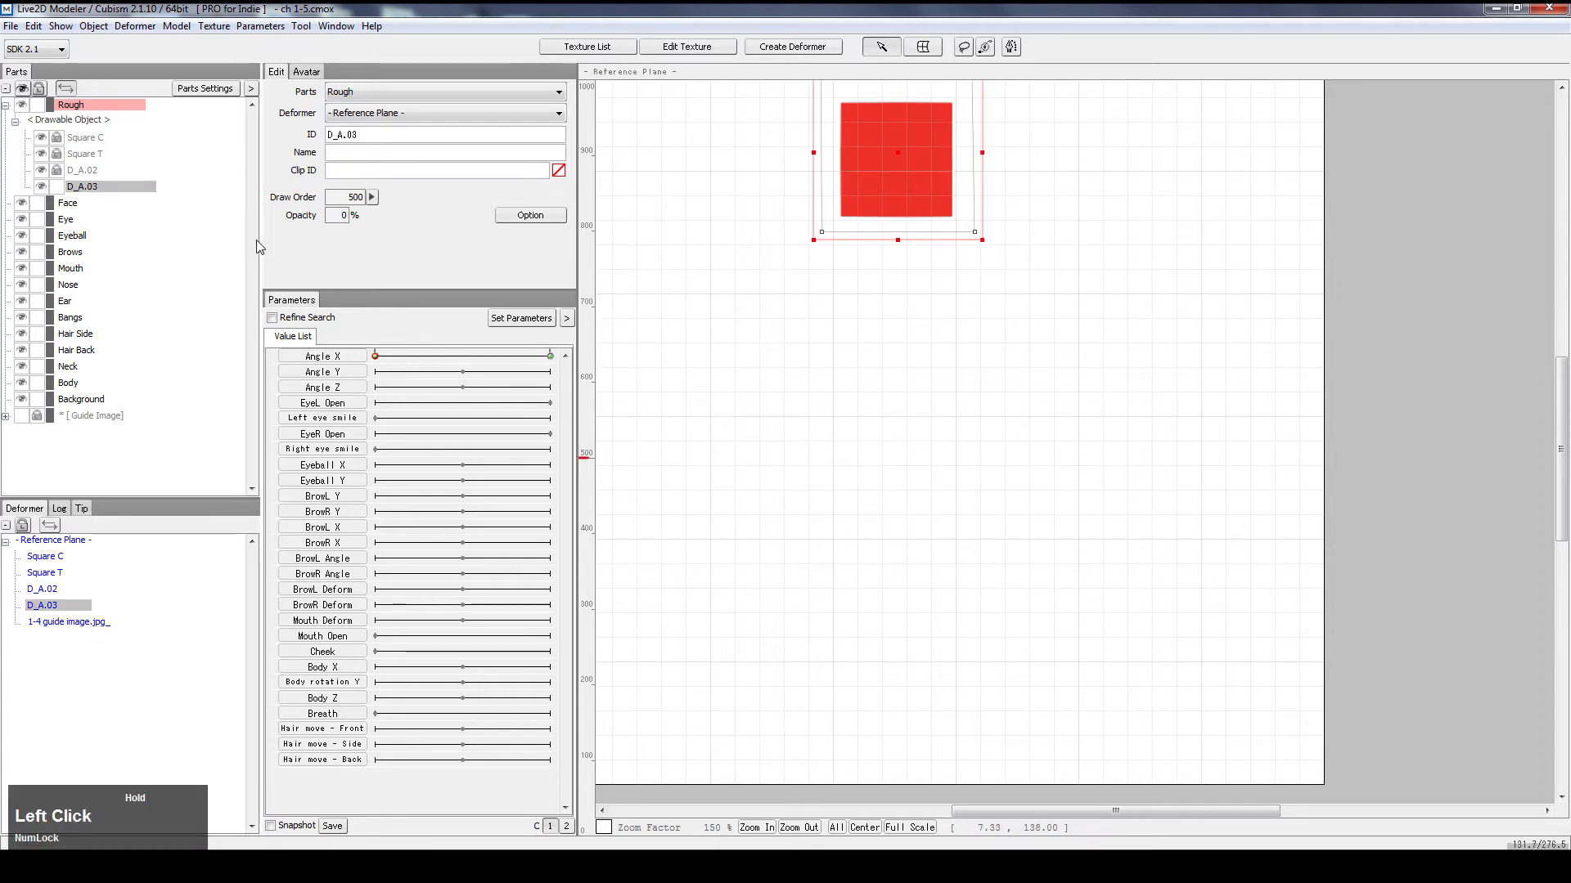
# Step: Preview the blue circle's fade and lower its draw order to 453 at Angle X 30
pyautogui.moveTo(375, 355); pyautogui.dragTo(550, 331)
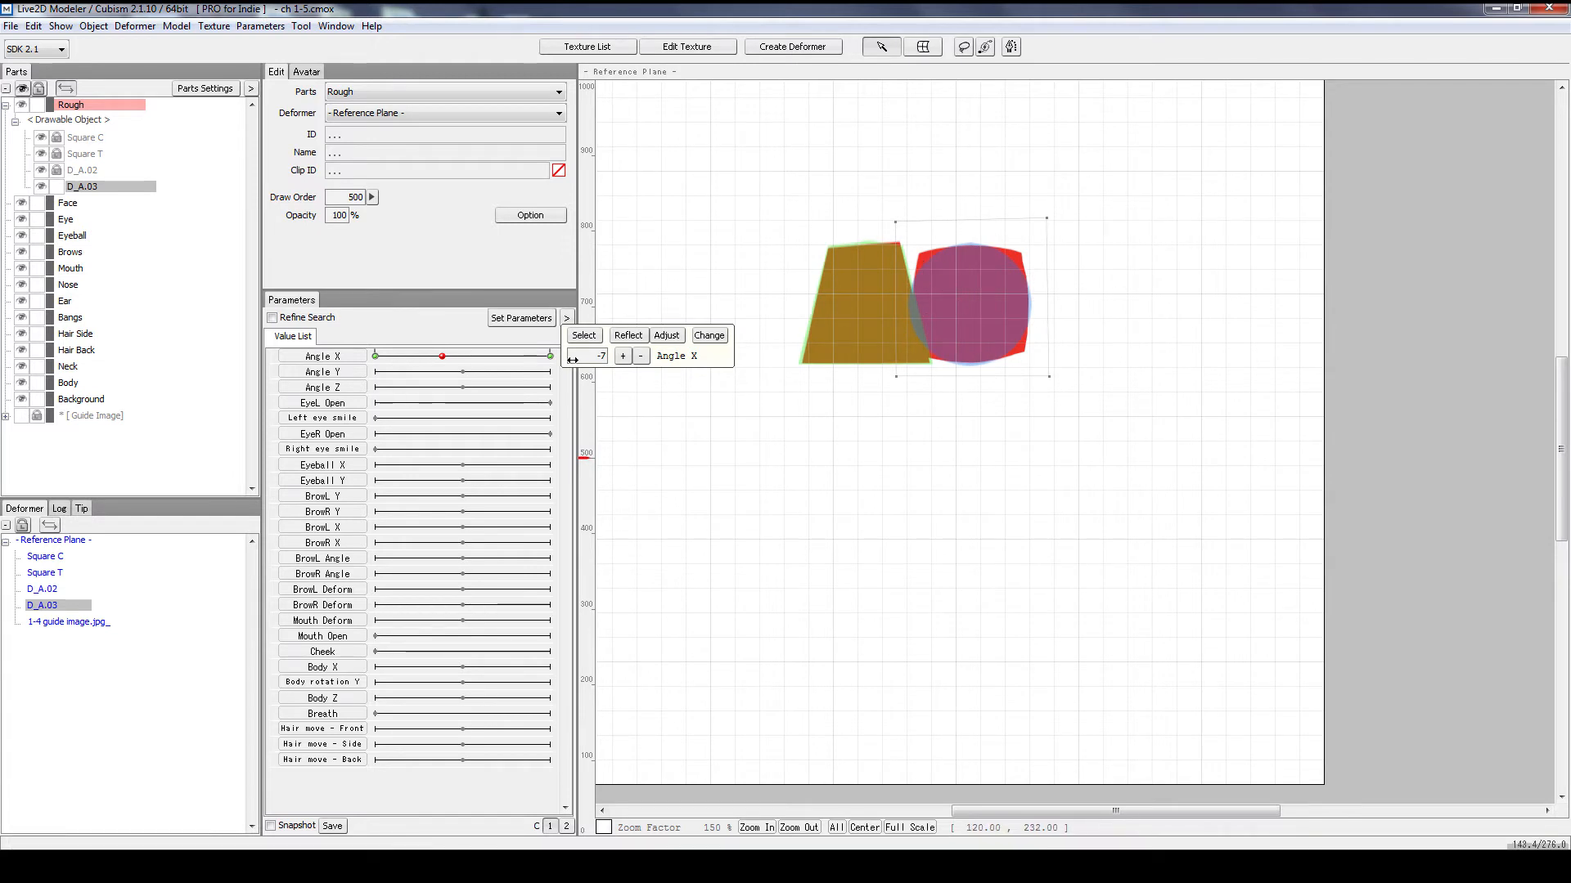
pyautogui.moveTo(442, 357); pyautogui.dragTo(630, 425)
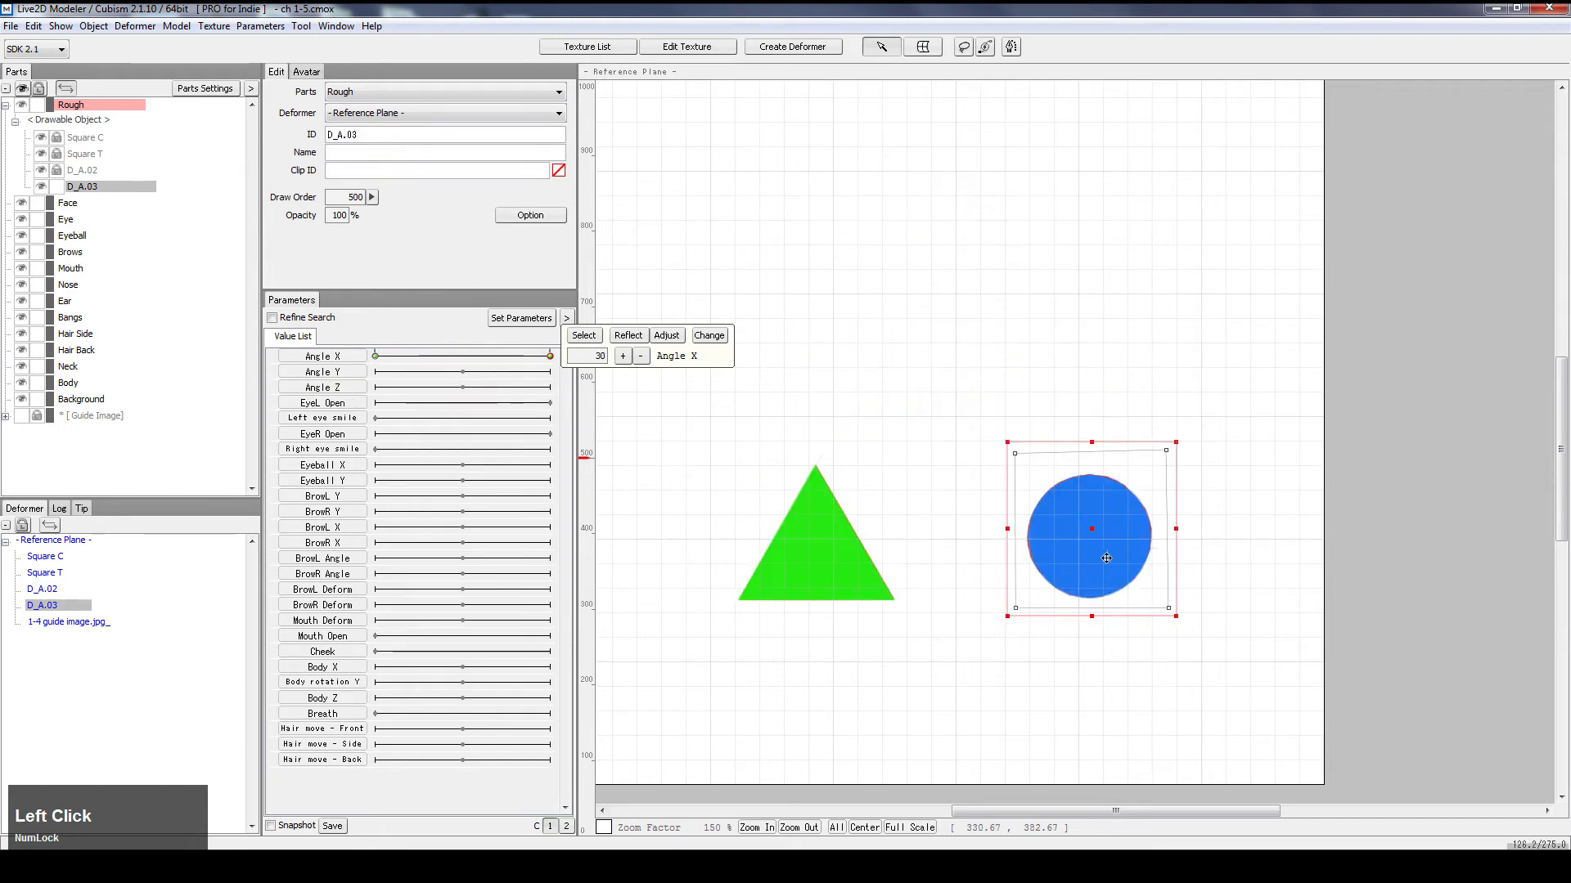
pyautogui.moveTo(302, 198)
pyautogui.mouseDown()
pyautogui.moveTo(425, 238)
pyautogui.moveTo(364, 242)
pyautogui.mouseUp()
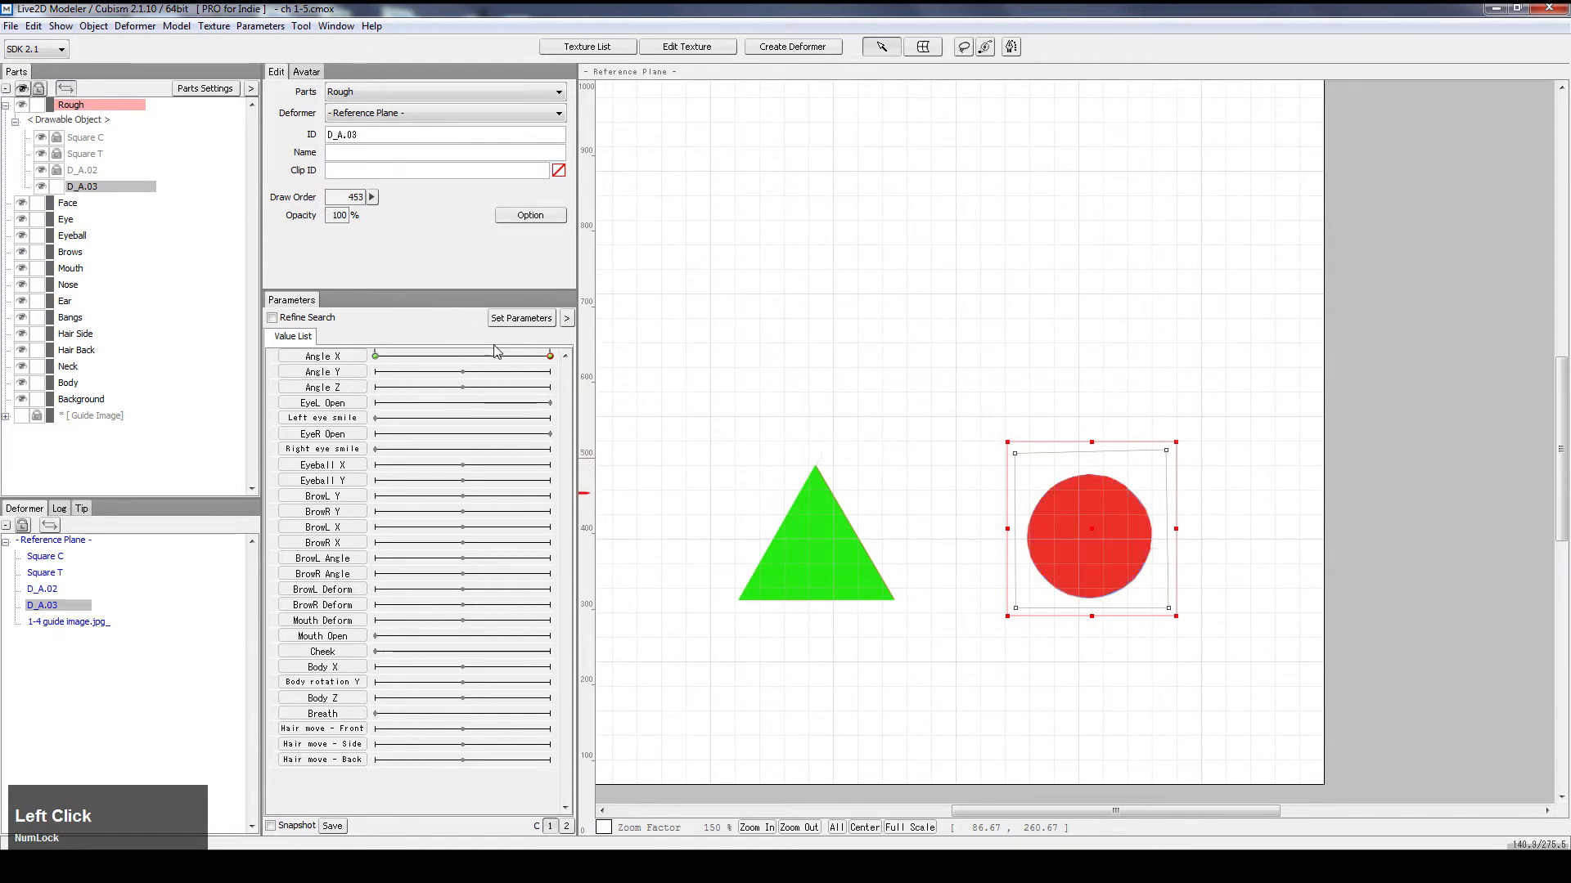
pyautogui.click(494, 369)
pyautogui.moveTo(494, 357); pyautogui.dragTo(810, 432)
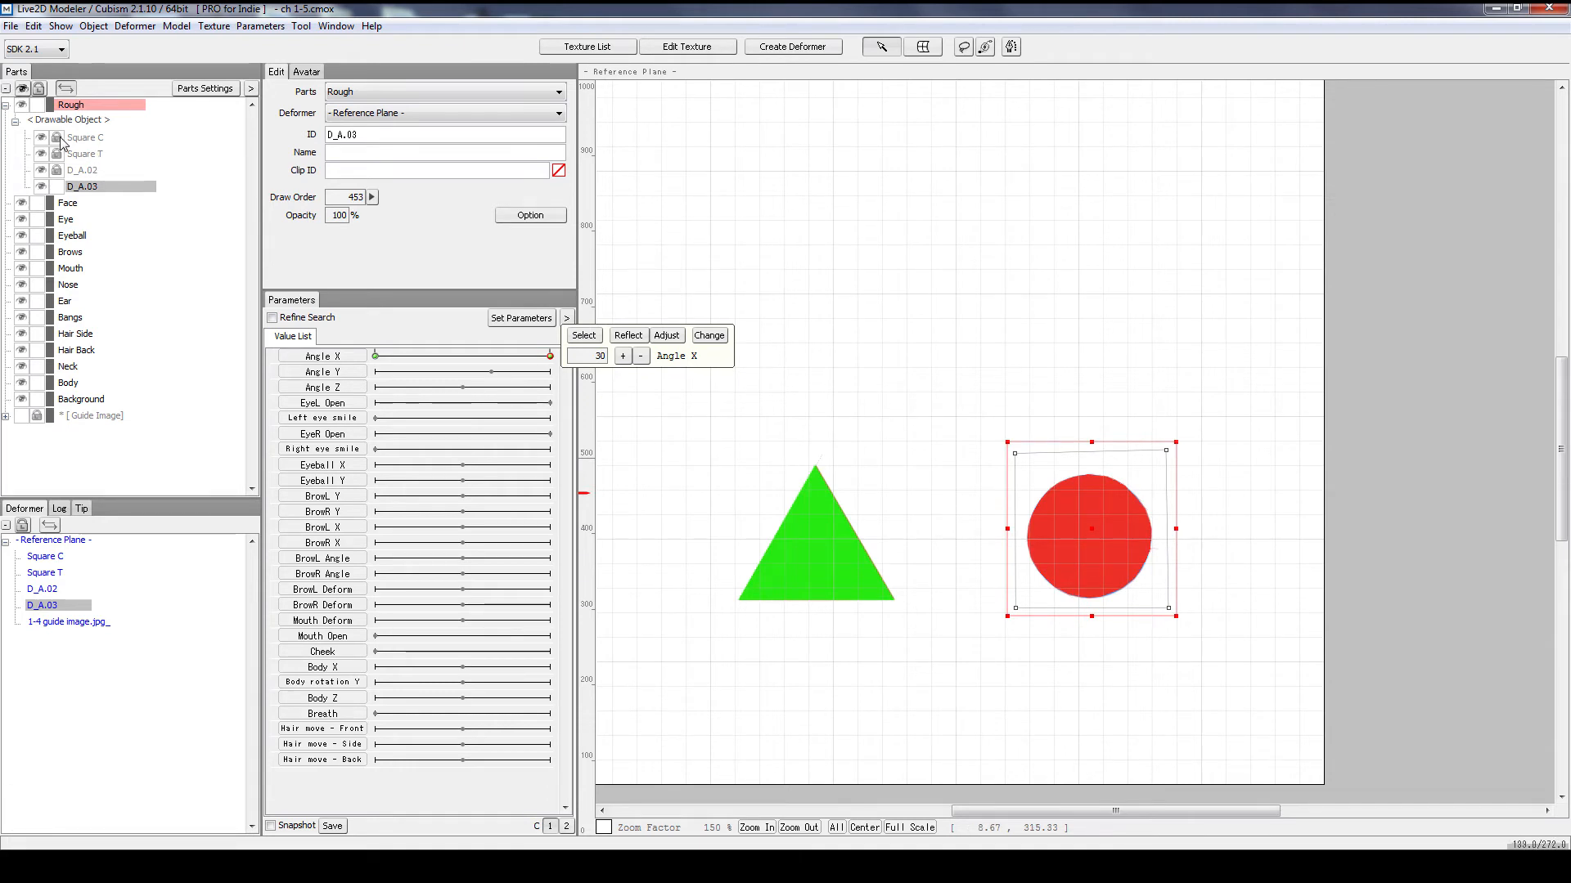
# Step: Unlock Square C and set its opacity to 0% at Angle X 30
pyautogui.click(84, 139)
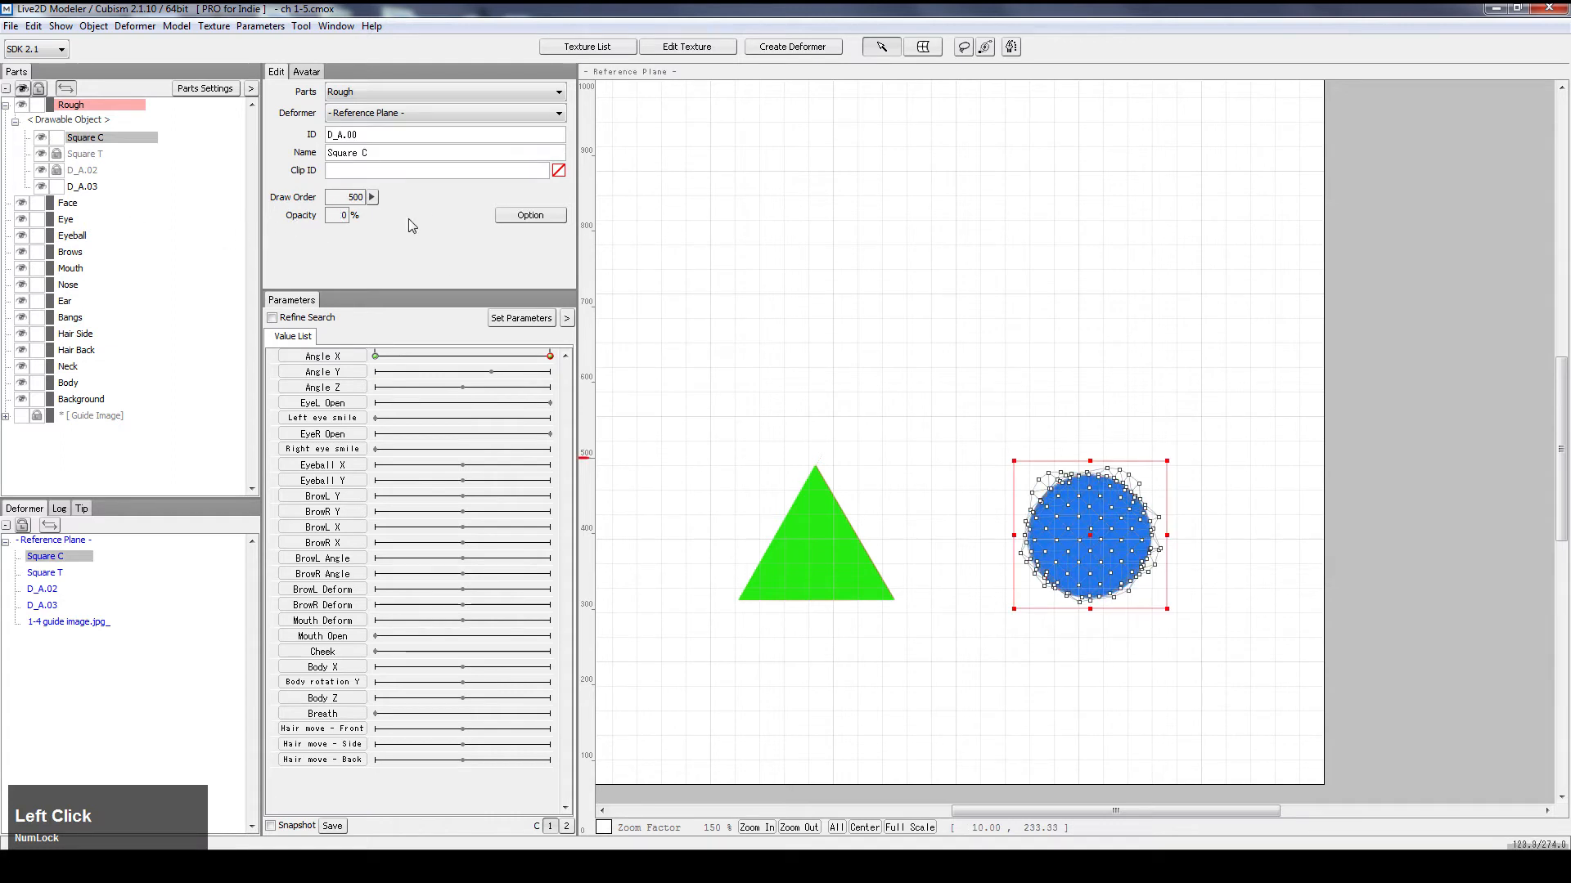
pyautogui.click(685, 331)
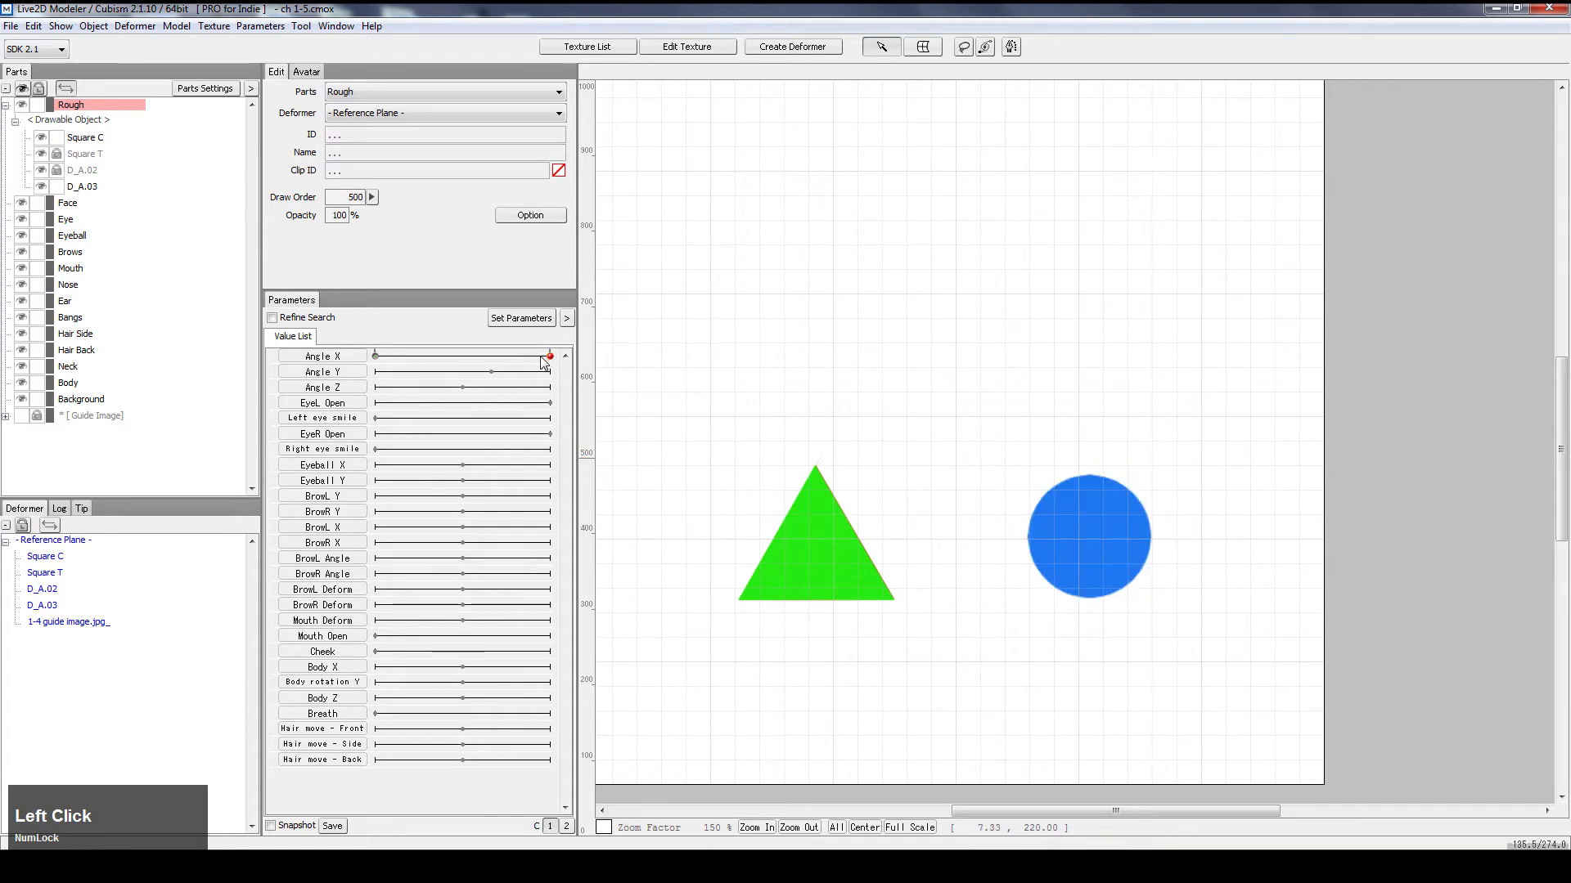
# Step: Sweep Angle X around its midpoint and examine the cross-fade between Square C and the blue circle up close
pyautogui.moveTo(544, 363); pyautogui.dragTo(637, 398)
pyautogui.moveTo(554, 366); pyautogui.dragTo(463, 335)
pyautogui.click(962, 302)
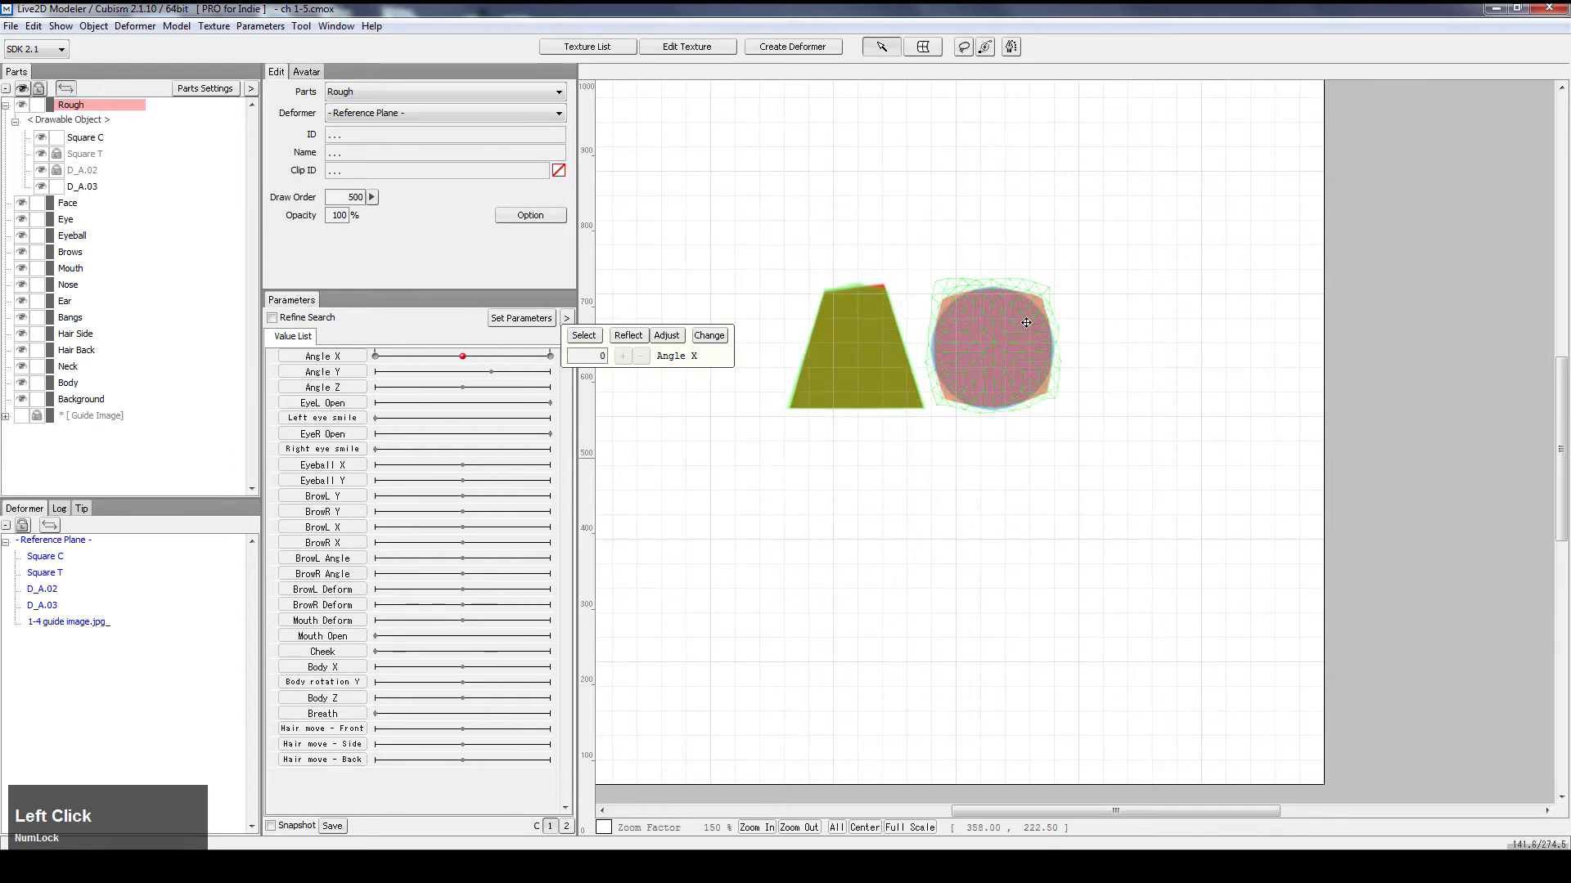
pyautogui.scroll(3, 963, 301)
pyautogui.click(881, 286)
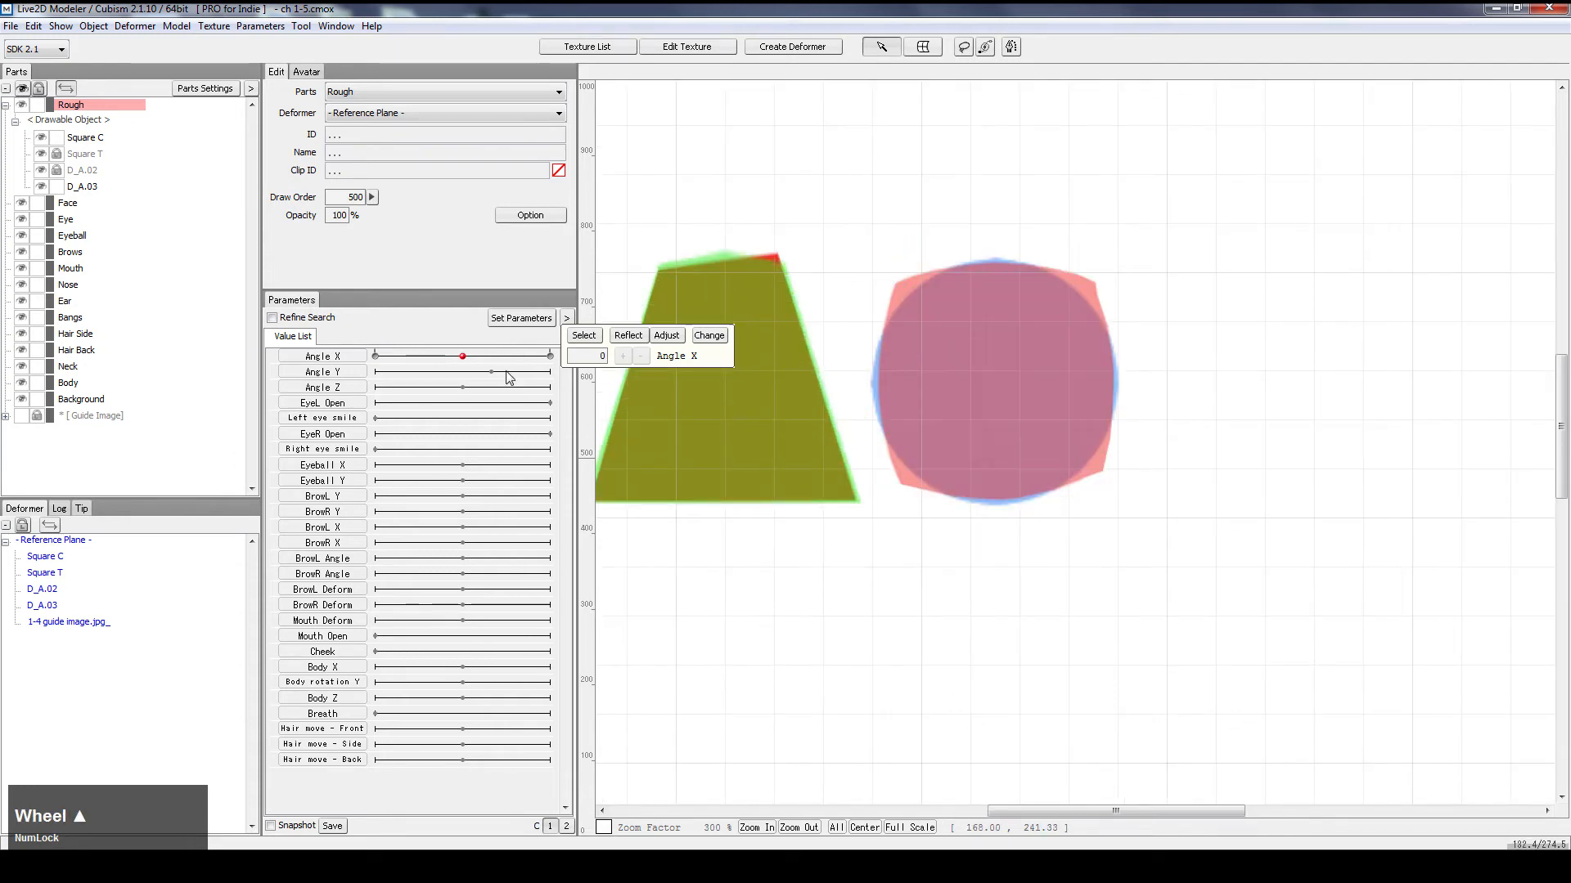
pyautogui.moveTo(462, 356); pyautogui.dragTo(466, 330)
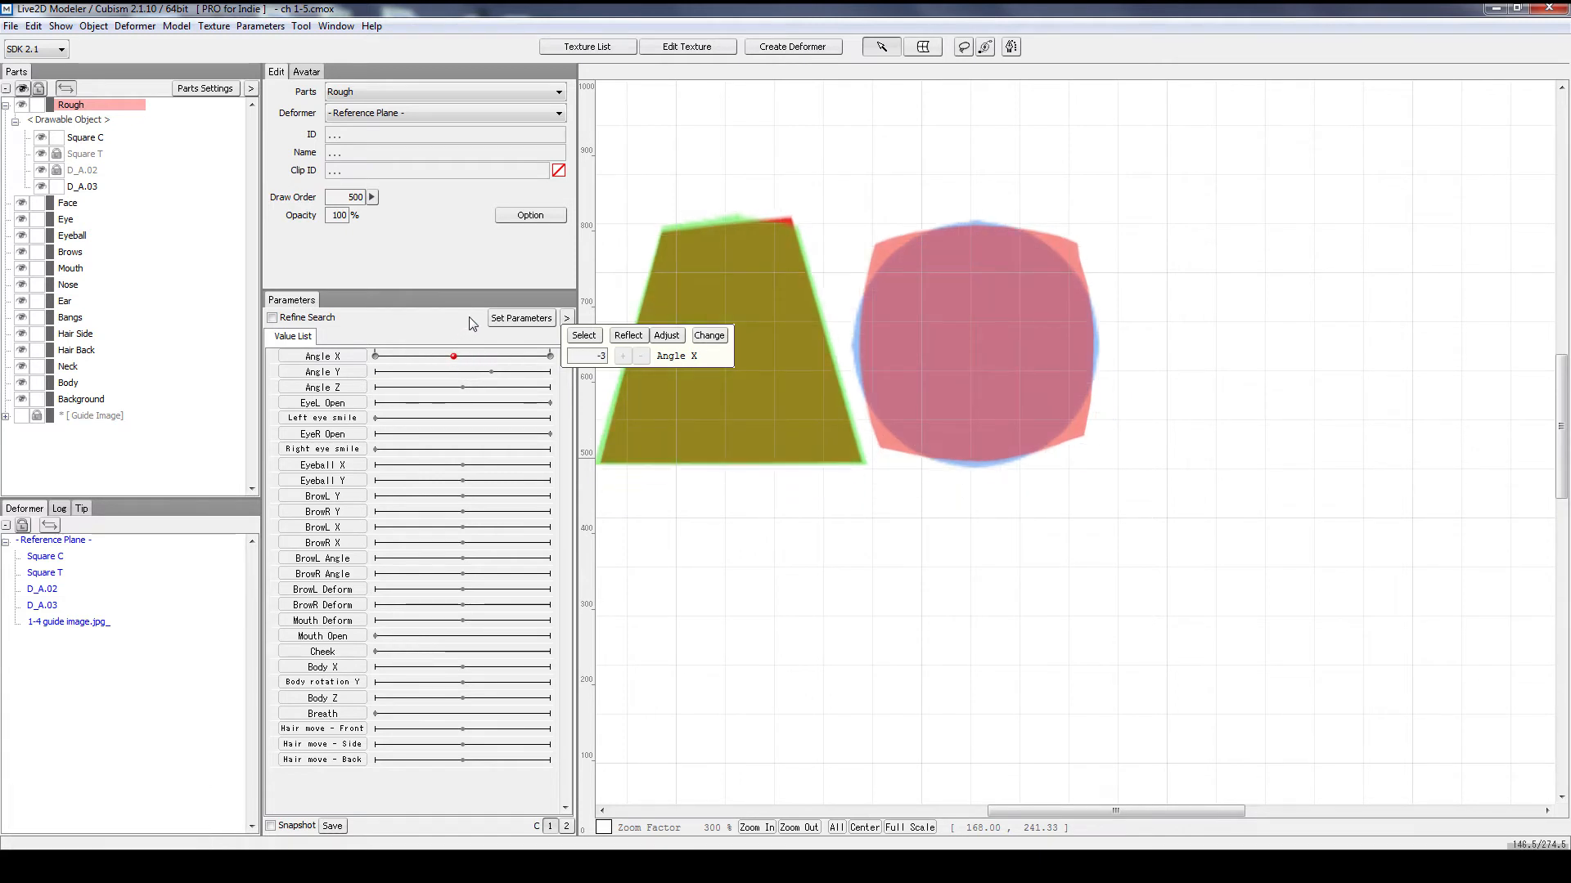
pyautogui.moveTo(453, 356)
pyautogui.mouseDown()
pyautogui.moveTo(497, 367)
pyautogui.moveTo(428, 343)
pyautogui.moveTo(458, 355)
pyautogui.mouseUp()
# Step: At Angle X 30, set Square C's opacity to 100% and the blue circle's draw order to 520
pyautogui.click(1001, 360)
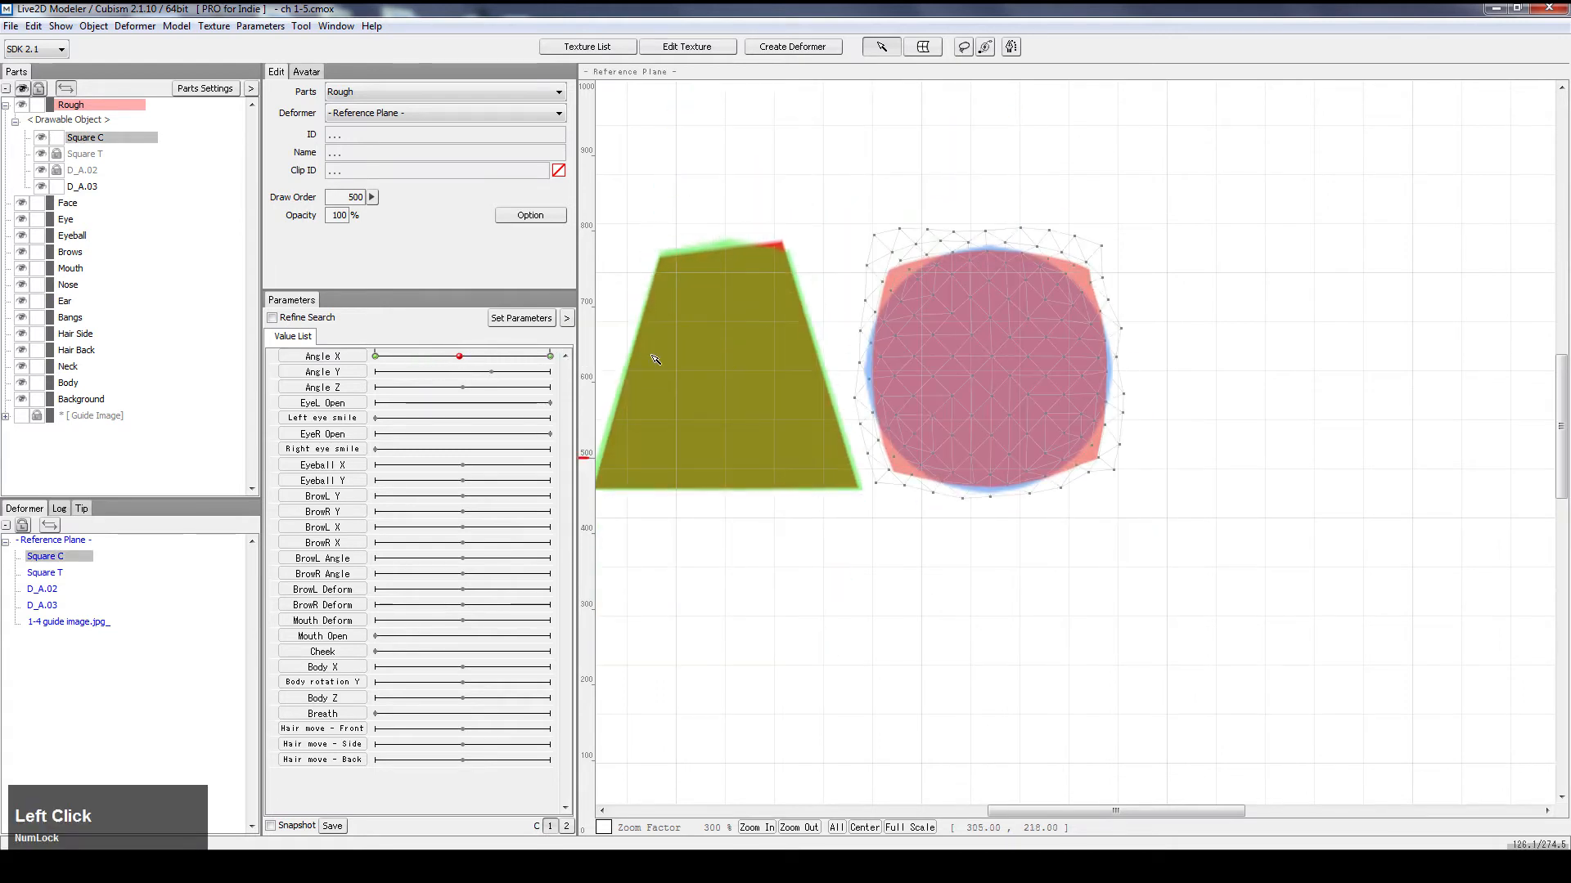
pyautogui.click(550, 355)
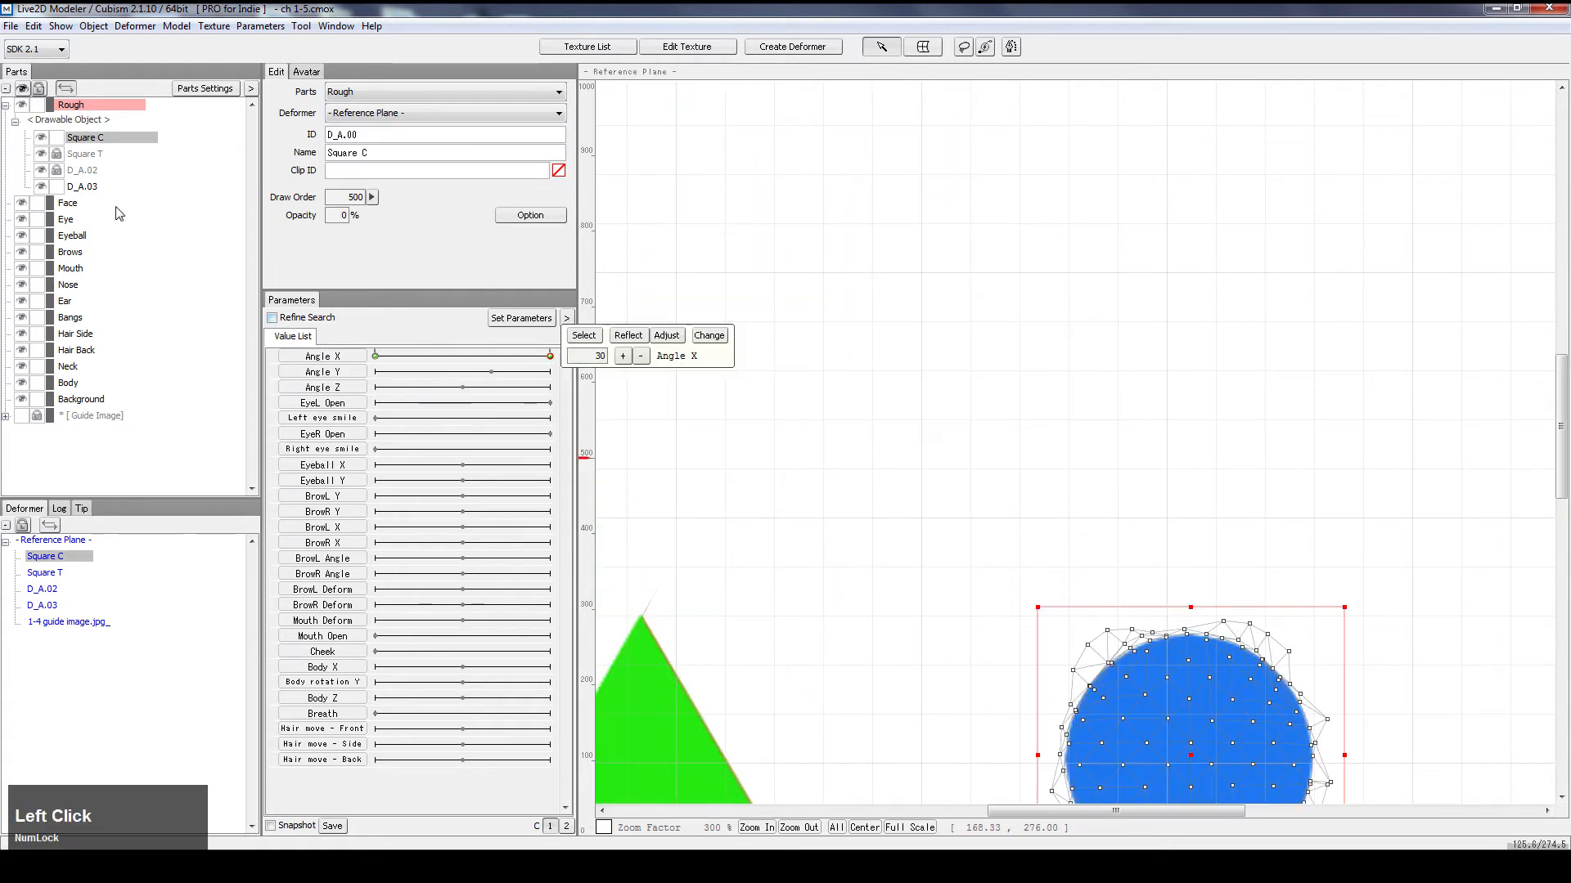
pyautogui.click(82, 186)
pyautogui.click(85, 137)
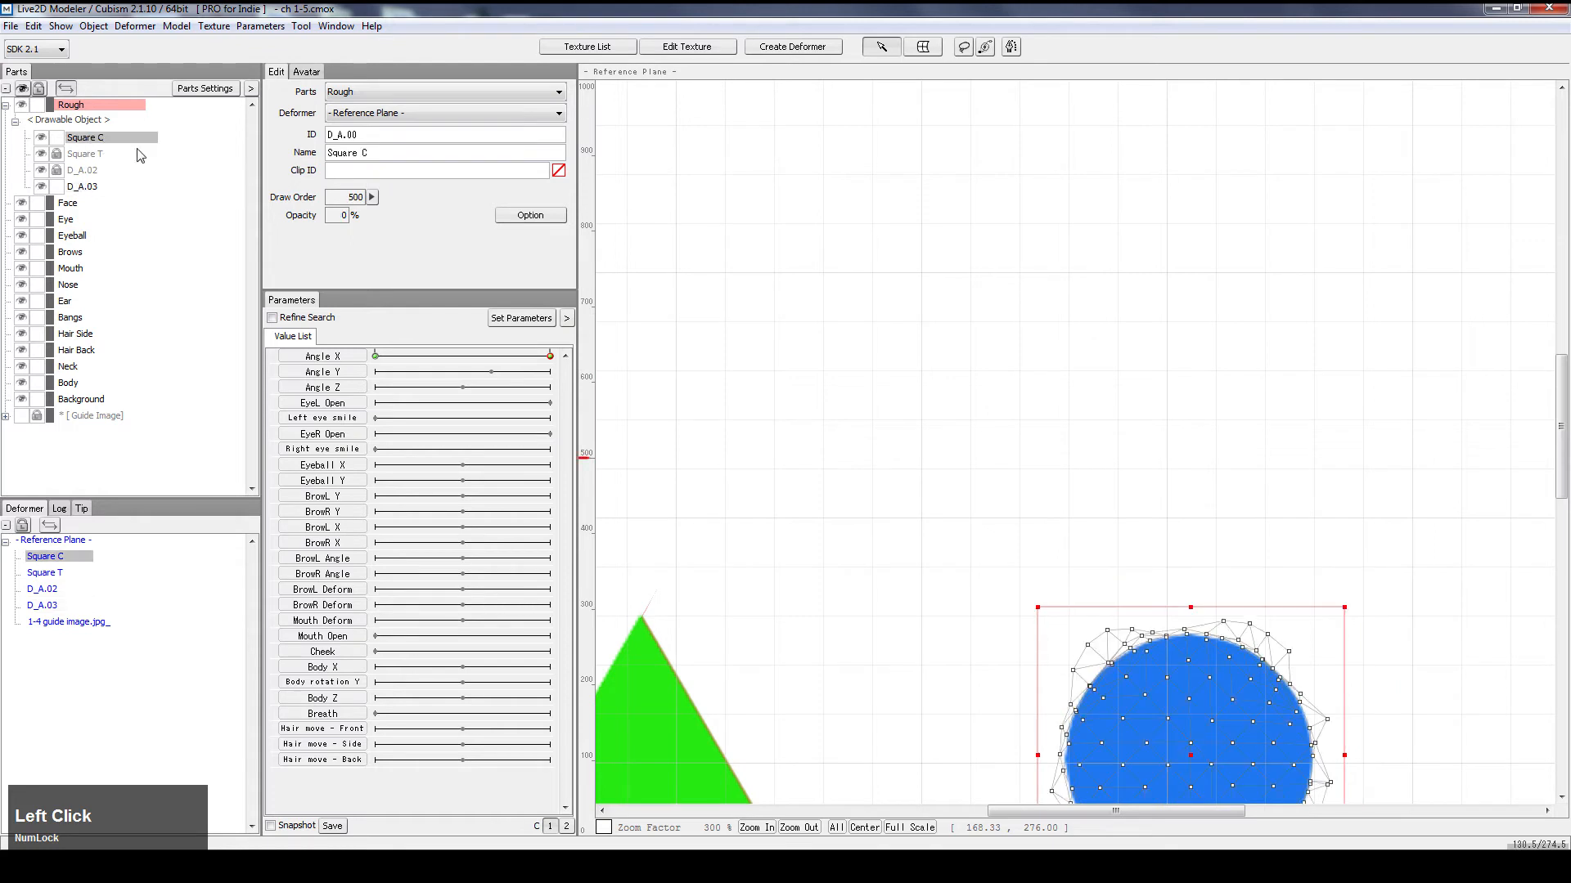
pyautogui.click(82, 187)
pyautogui.moveTo(448, 221); pyautogui.dragTo(481, 232)
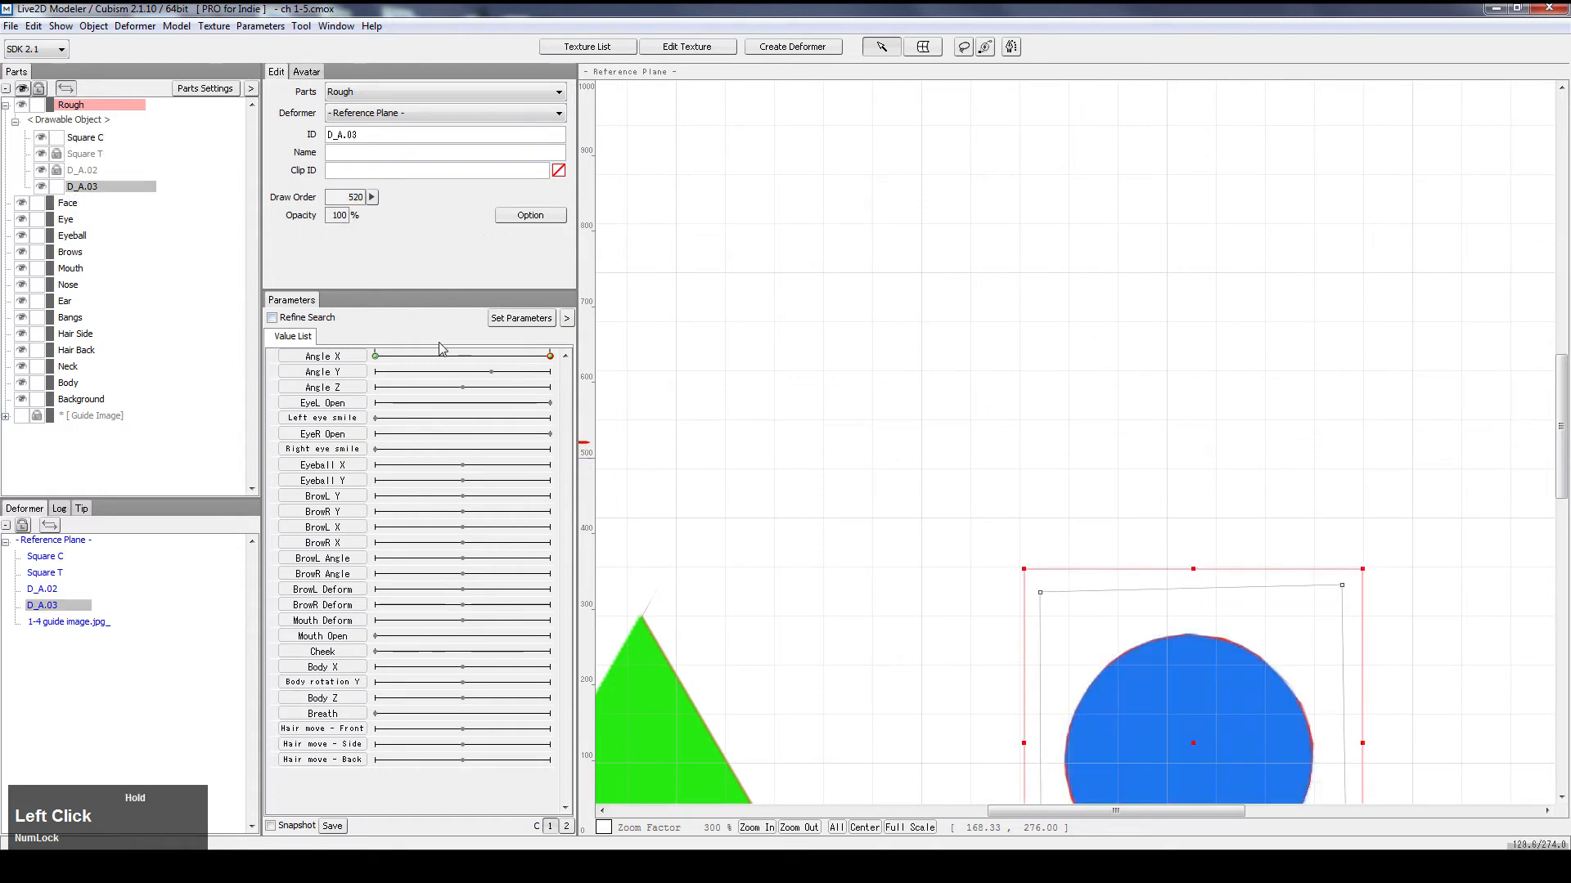
# Step: Revert Square C to its original shape while maintaining its area at Angle X 30, and preview the morph
pyautogui.click(69, 141)
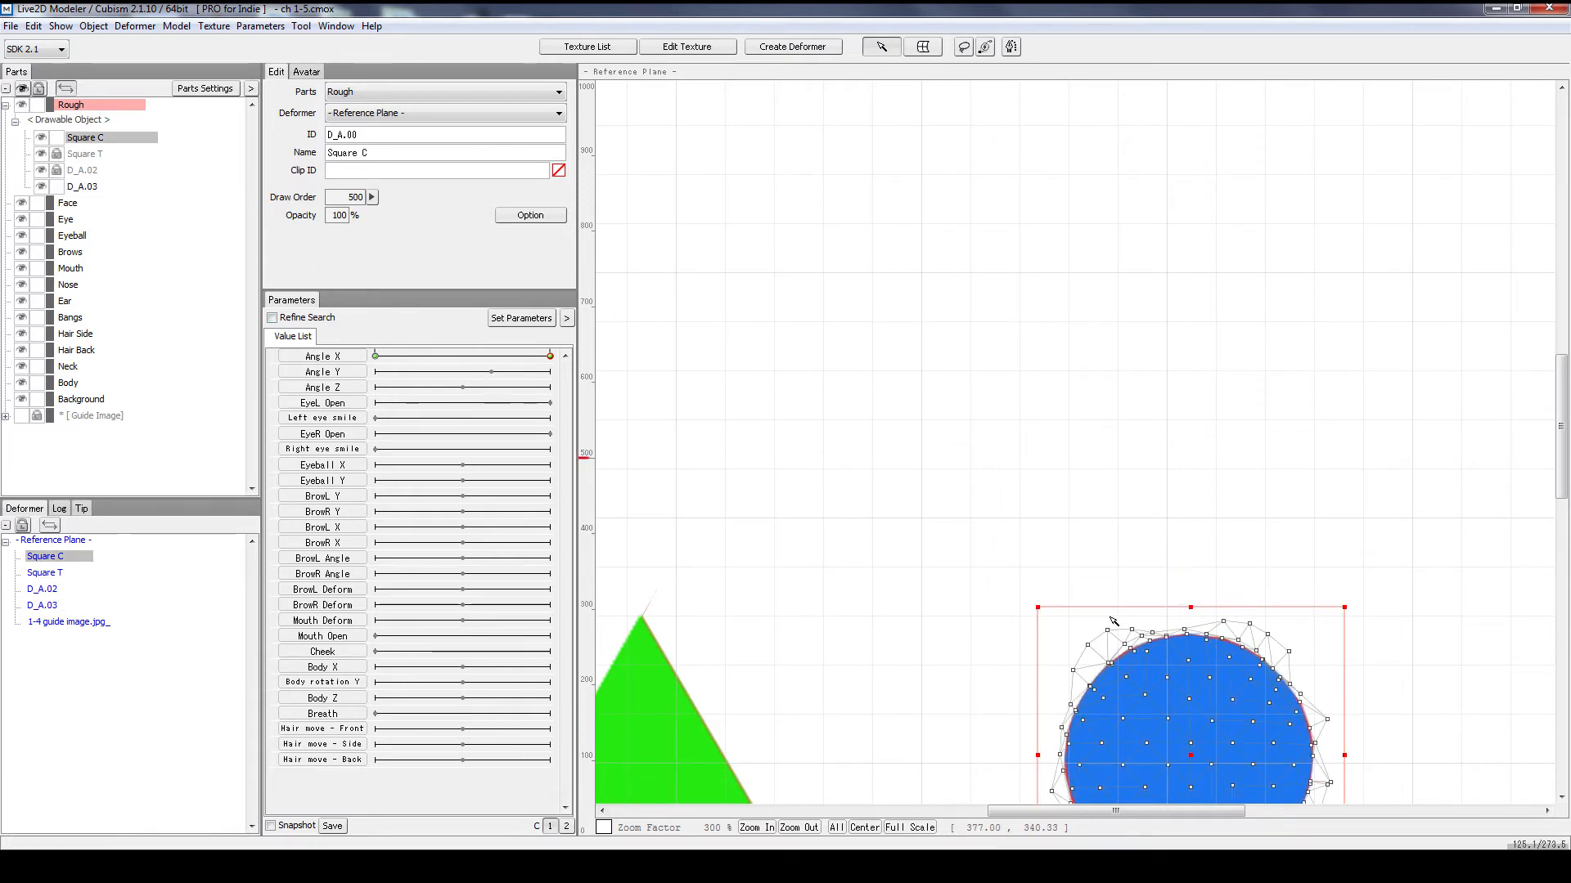
pyautogui.scroll(-1, 1209, 730)
pyautogui.moveTo(1563, 445); pyautogui.dragTo(1563, 489)
pyautogui.click(94, 27)
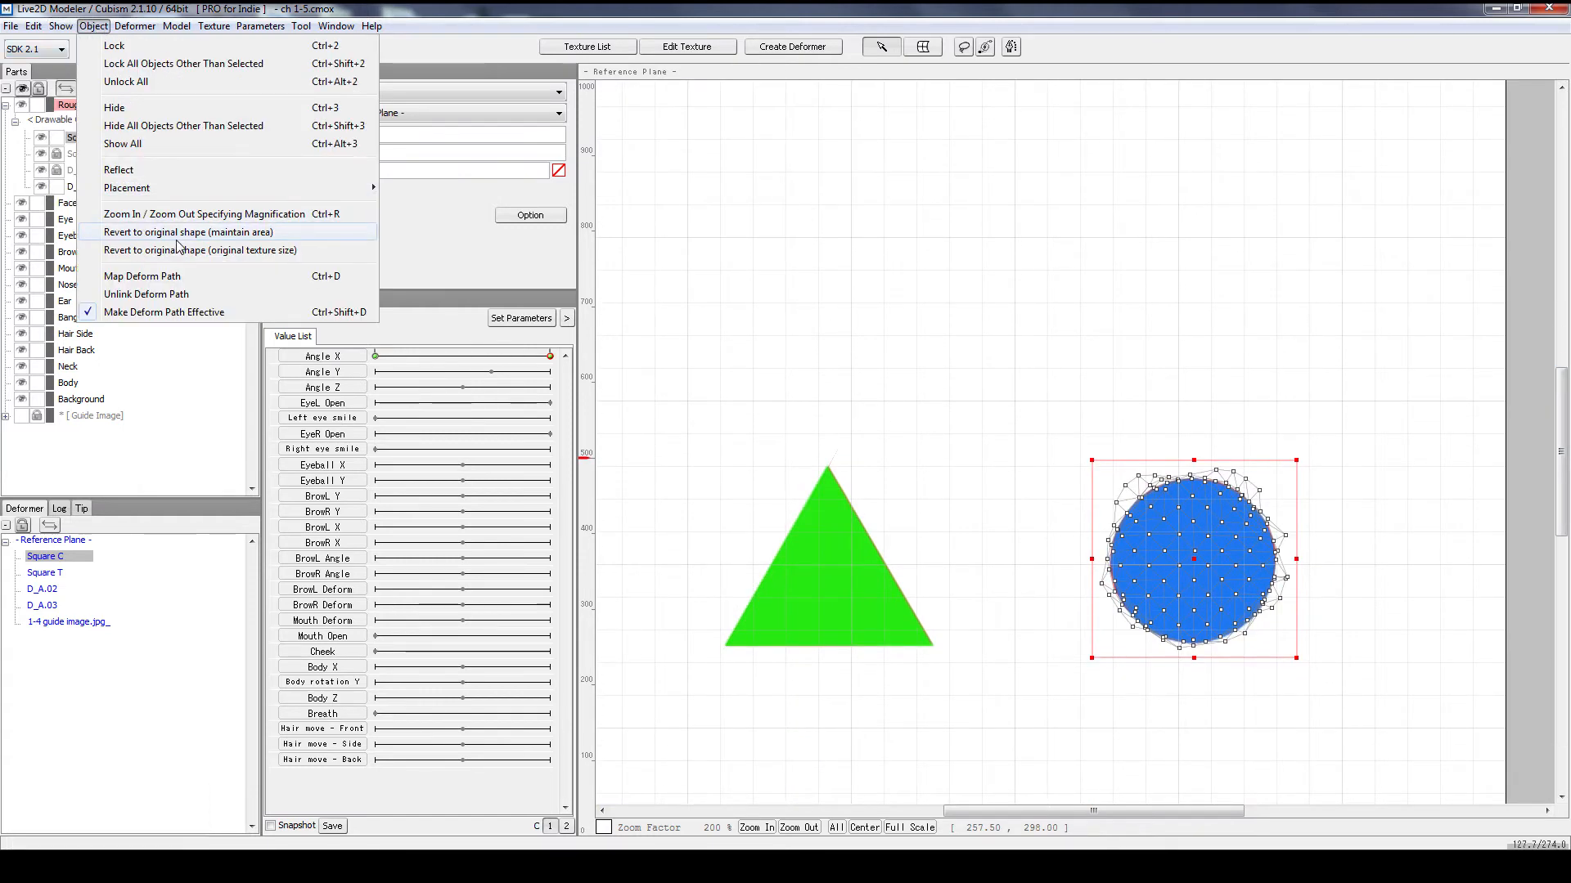
pyautogui.click(211, 237)
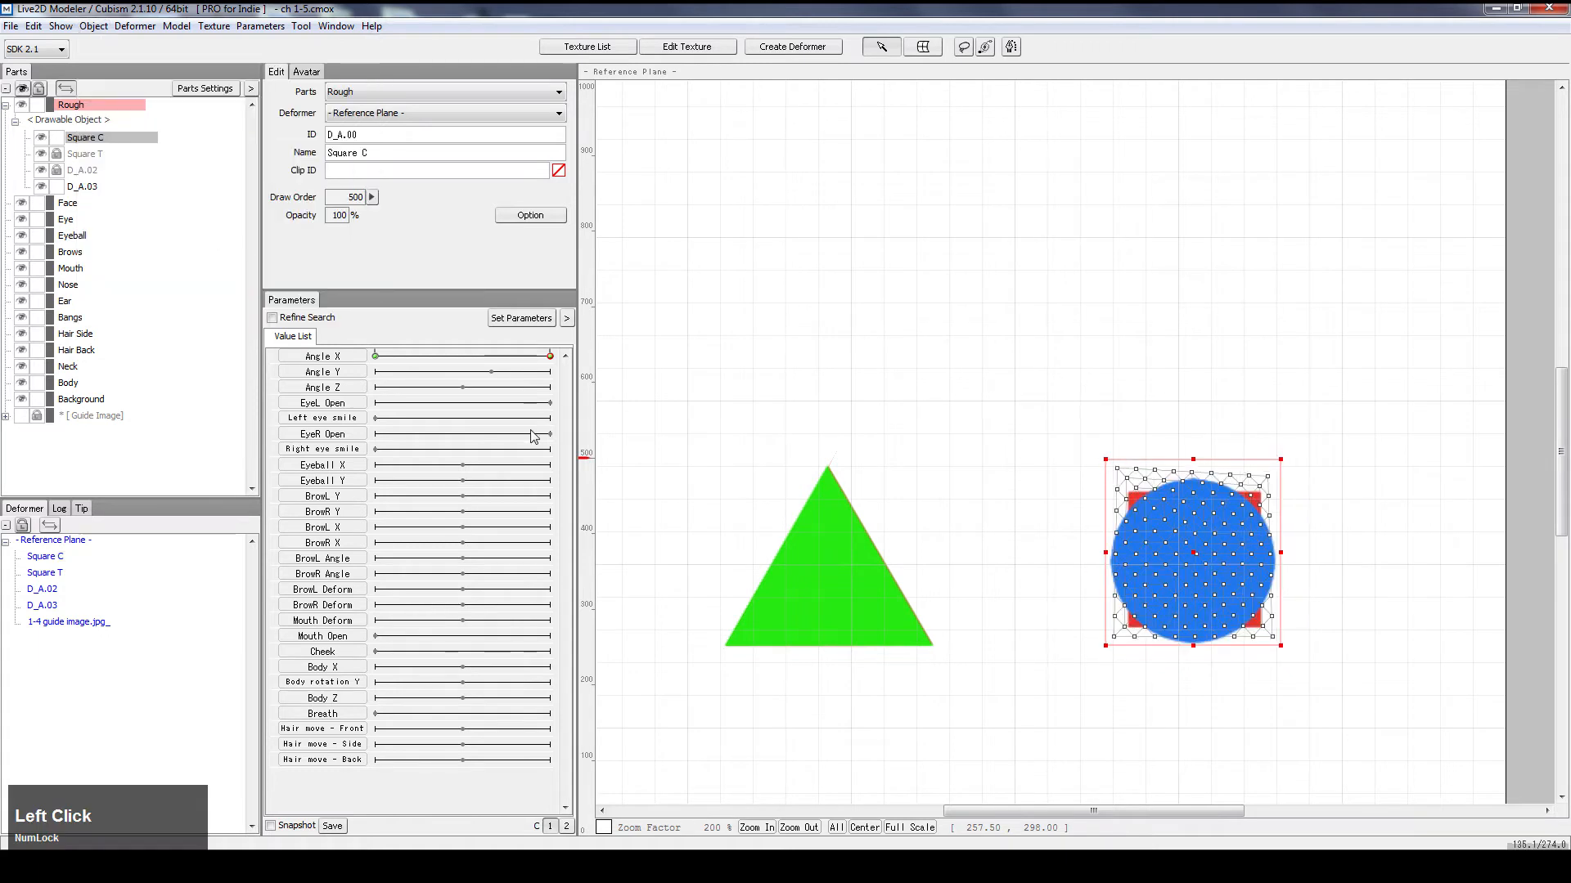
pyautogui.click(965, 514)
pyautogui.moveTo(524, 356); pyautogui.dragTo(570, 448)
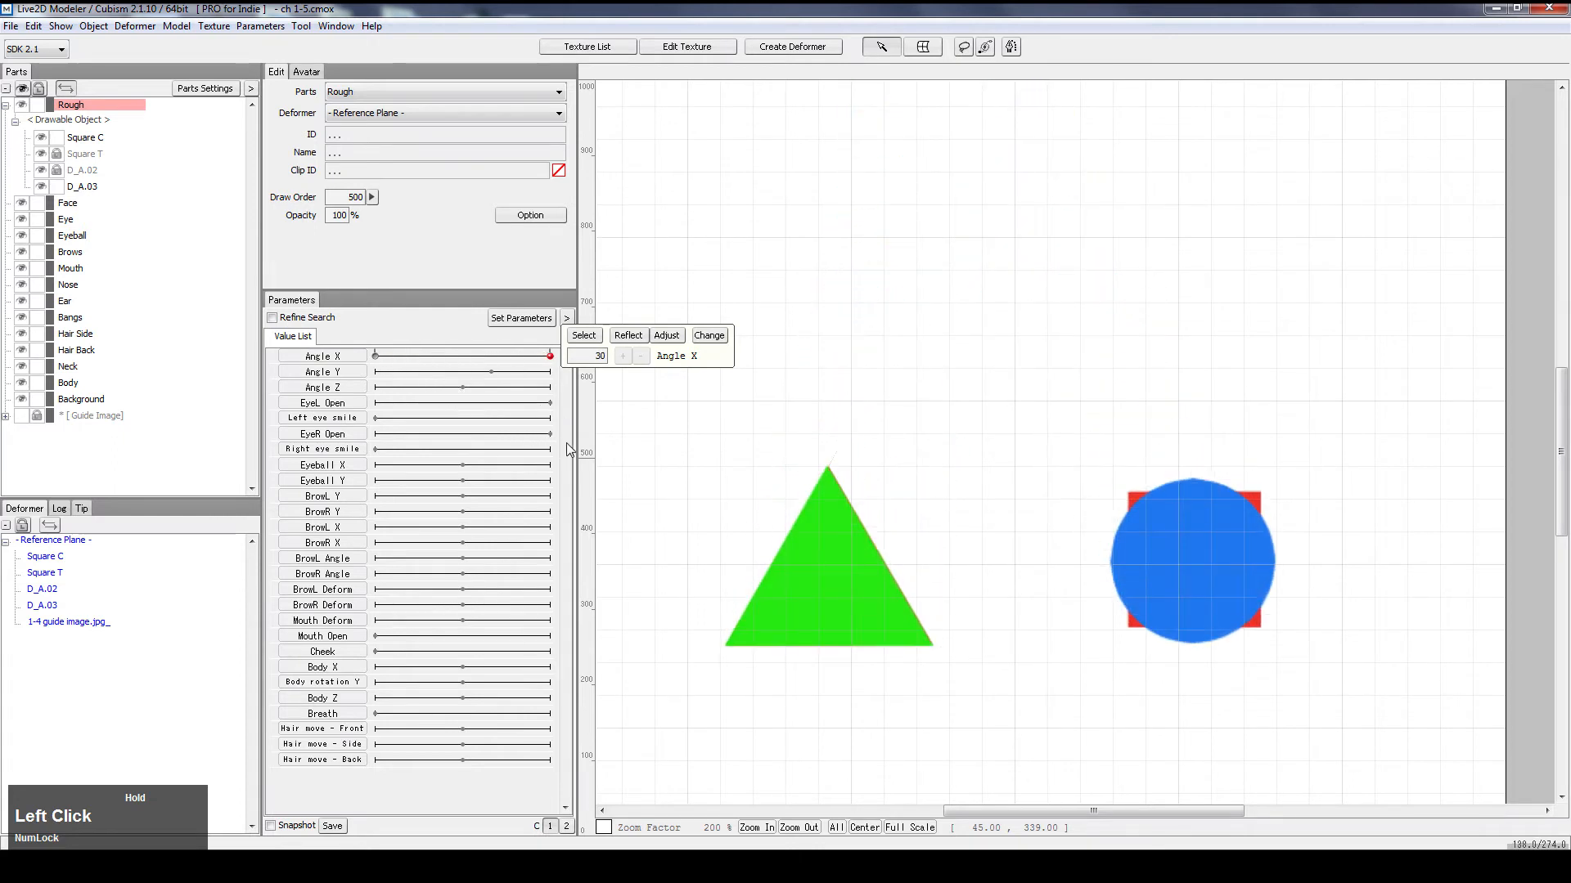
pyautogui.click(1129, 553)
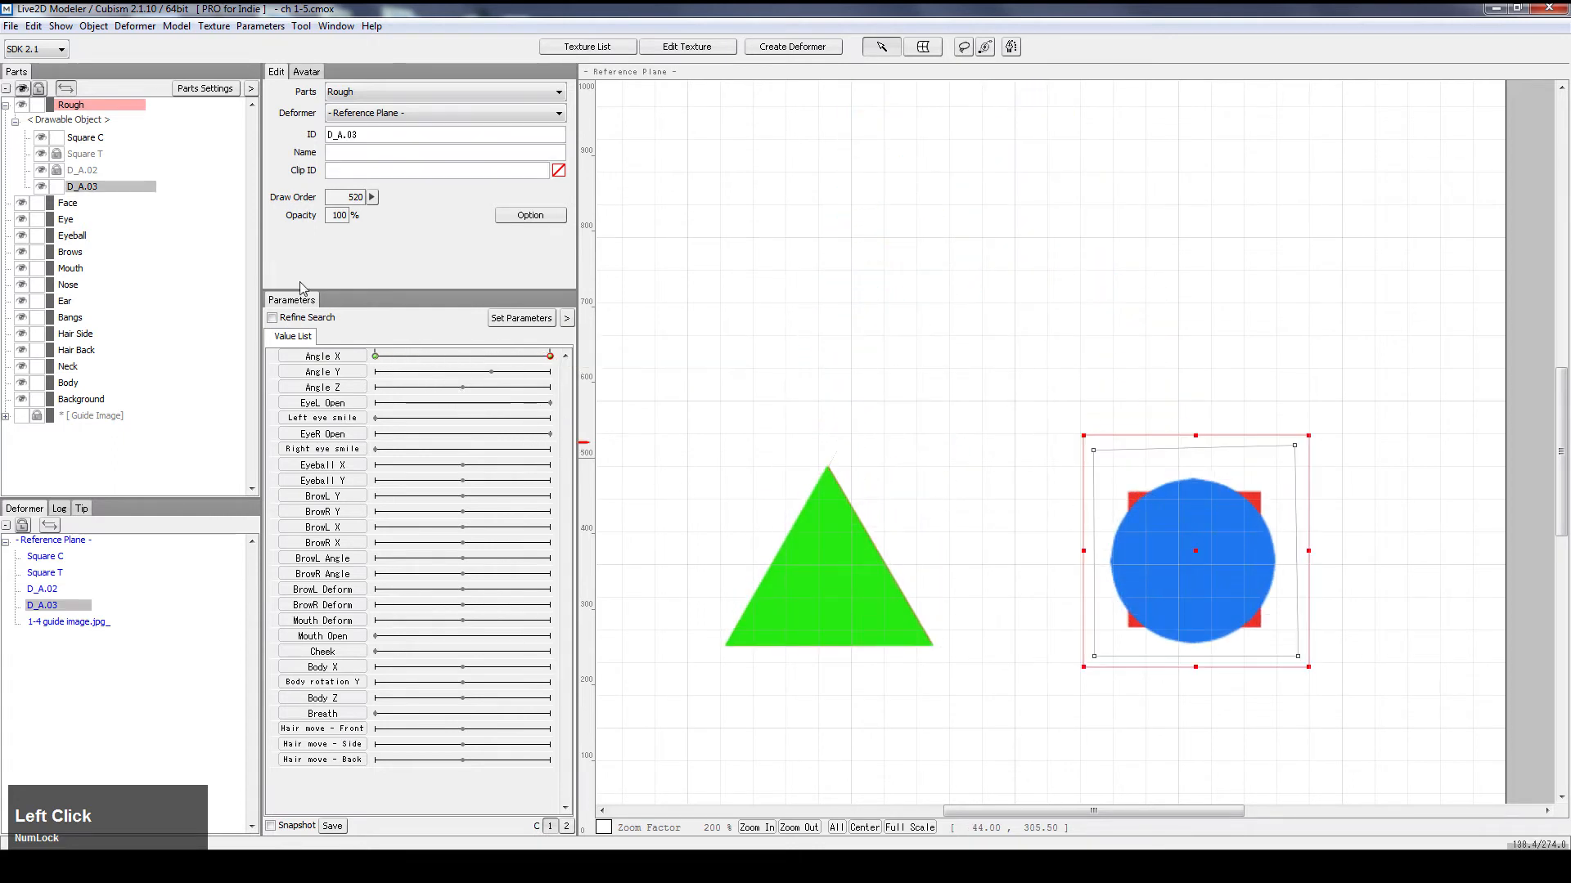
pyautogui.click(82, 138)
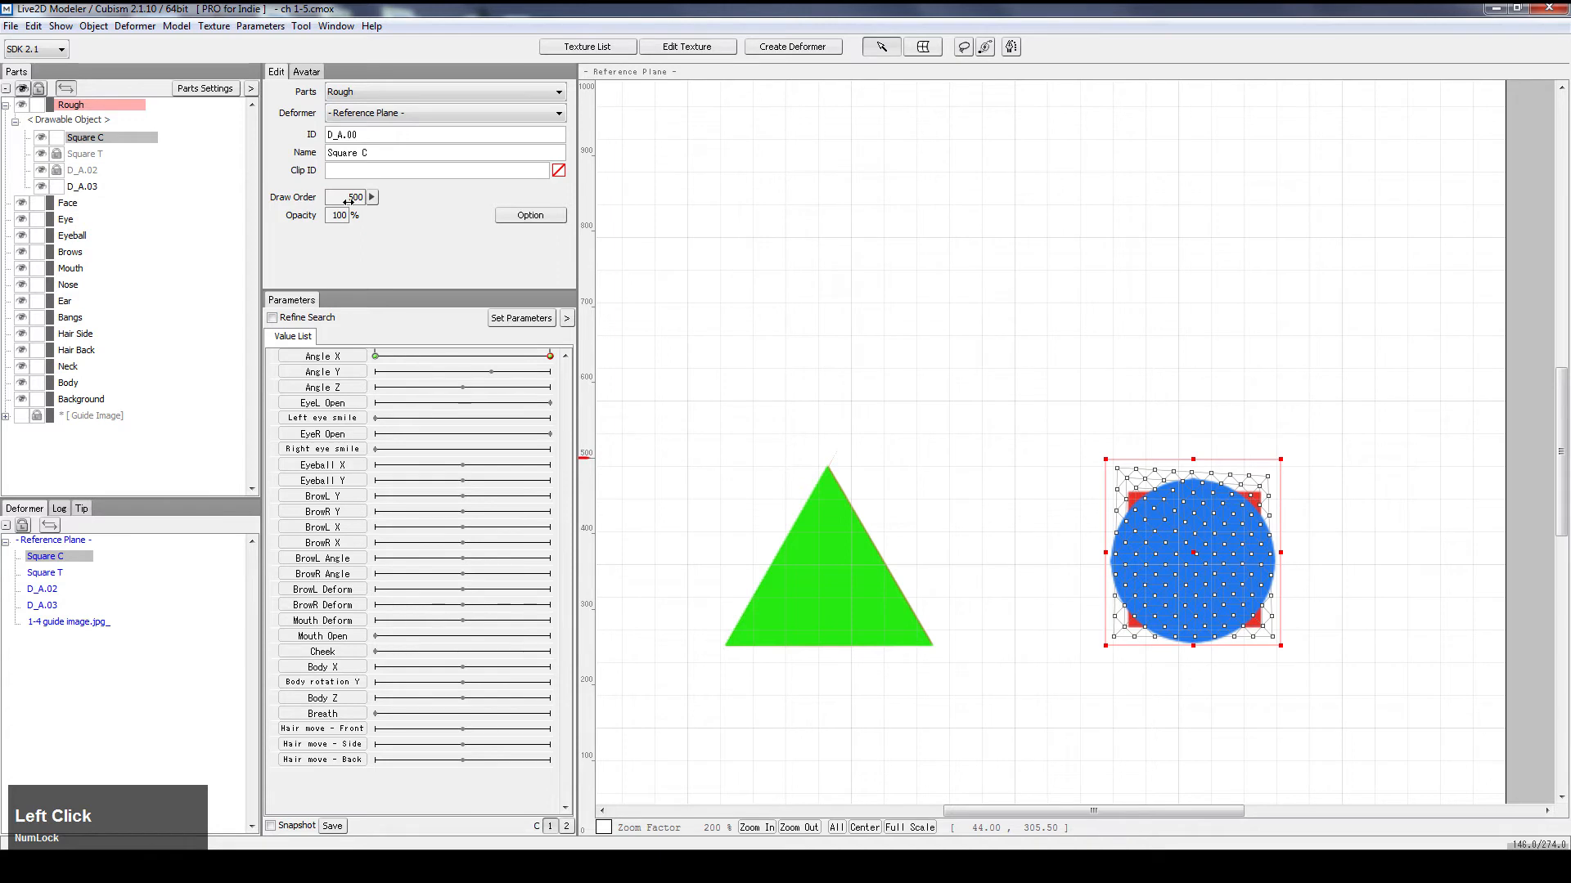
pyautogui.moveTo(278, 215)
pyautogui.mouseDown()
pyautogui.moveTo(302, 214)
pyautogui.moveTo(90, 260)
pyautogui.mouseUp()
pyautogui.hotkey('ctrl', 'z')
# Step: Bring Angle X near its midpoint and hide Square T and the green triangle, keeping Square C and the blue circle shown
pyautogui.moveTo(547, 357); pyautogui.dragTo(456, 331)
pyautogui.click(41, 138)
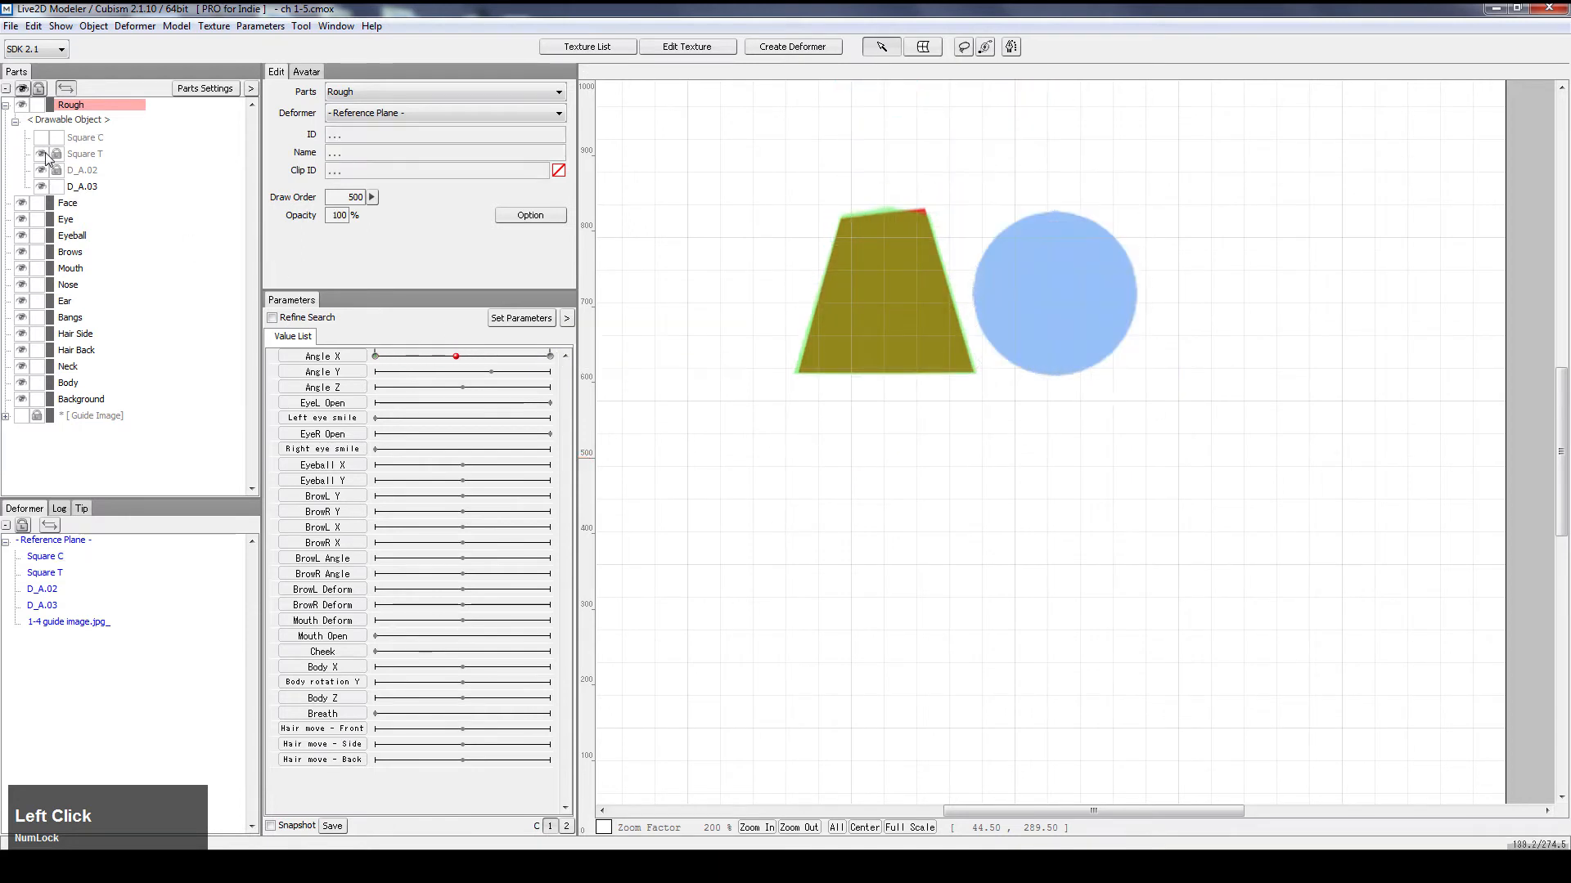
pyautogui.click(40, 137)
pyautogui.click(41, 170)
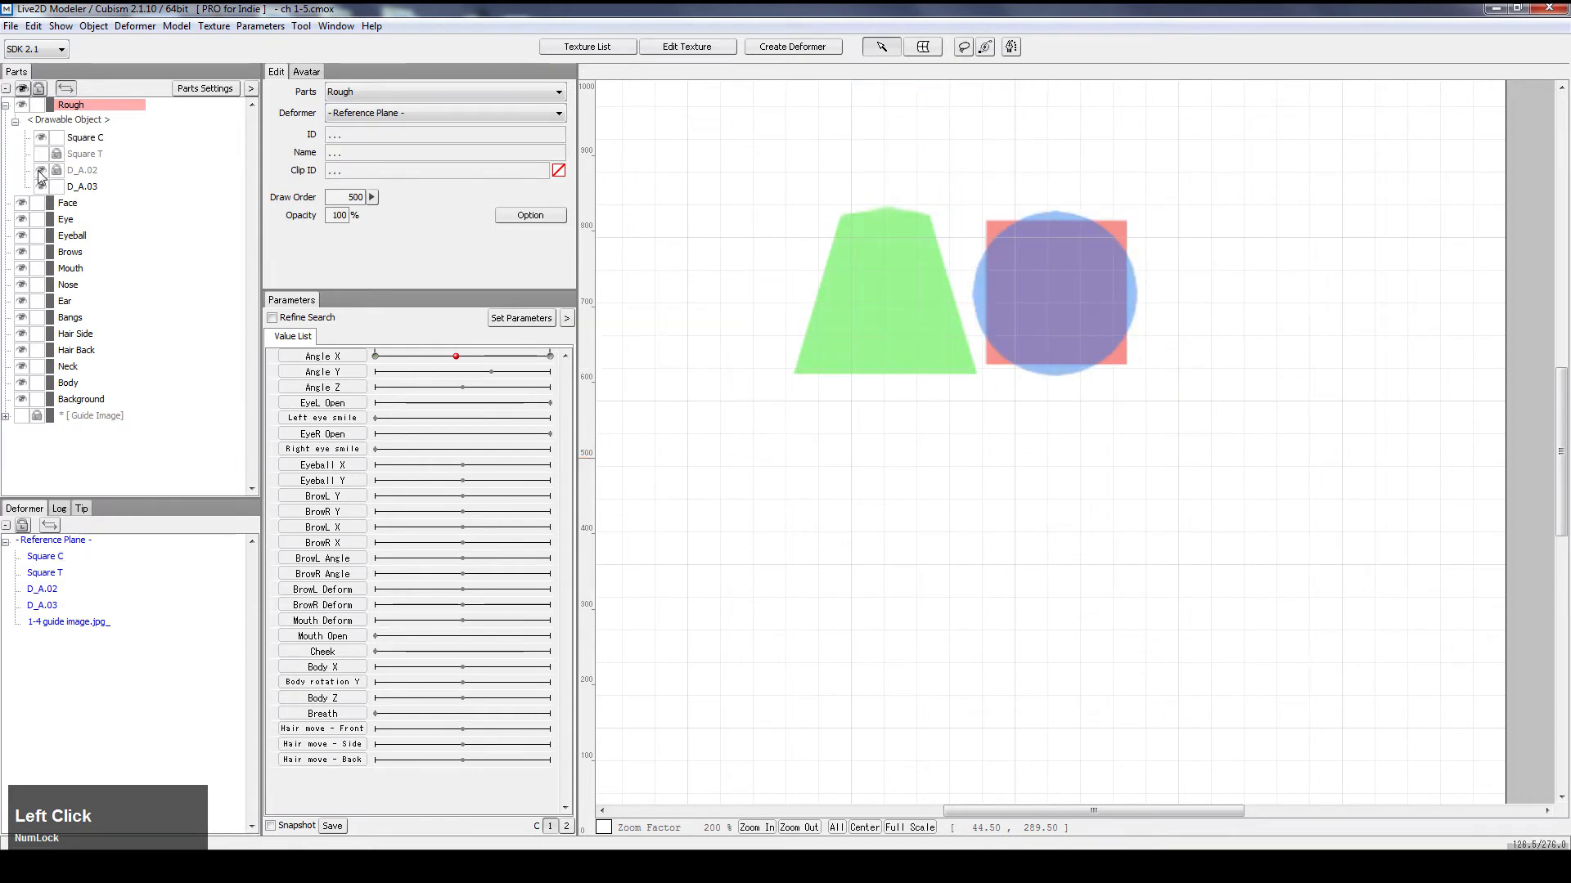
pyautogui.click(41, 171)
# Step: Sweep Angle X between slightly above 0 and -11 and examine the semi-transparent overlap of Square C and the blue circle
pyautogui.moveTo(452, 358)
pyautogui.mouseDown()
pyautogui.moveTo(398, 359)
pyautogui.moveTo(475, 360)
pyautogui.mouseUp()
pyautogui.moveTo(1564, 420); pyautogui.dragTo(1564, 416)
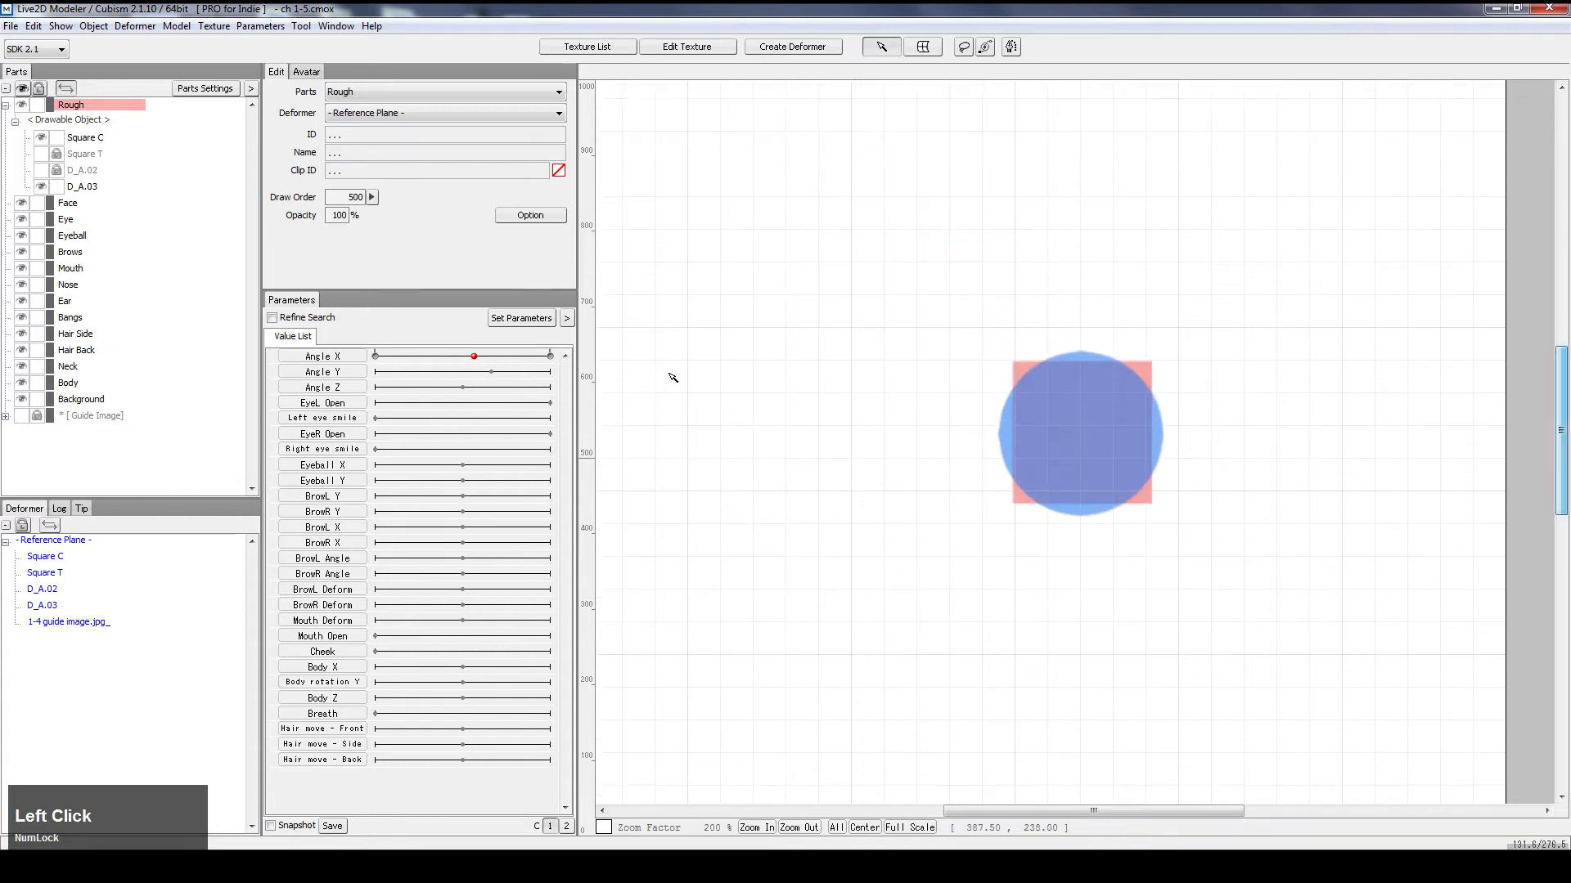
pyautogui.moveTo(473, 358)
pyautogui.mouseDown()
pyautogui.moveTo(393, 351)
pyautogui.moveTo(533, 418)
pyautogui.moveTo(369, 409)
pyautogui.moveTo(535, 412)
pyautogui.moveTo(588, 434)
pyautogui.moveTo(443, 392)
pyautogui.moveTo(443, 374)
pyautogui.moveTo(532, 373)
pyautogui.moveTo(401, 371)
pyautogui.moveTo(523, 397)
pyautogui.moveTo(466, 378)
pyautogui.mouseUp()
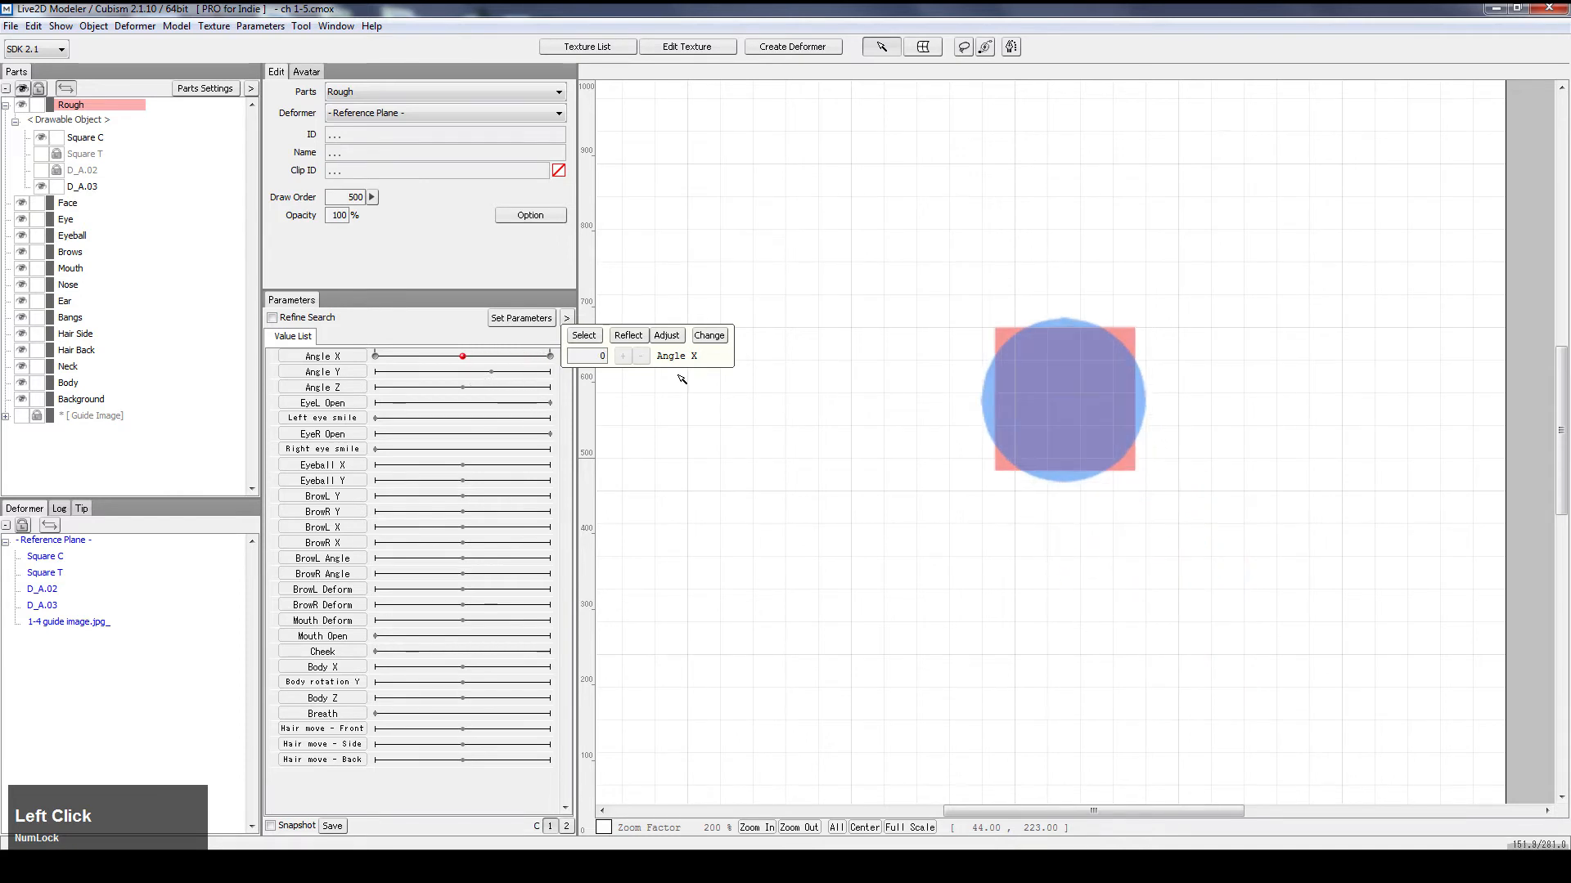
pyautogui.click(1133, 398)
pyautogui.click(904, 385)
pyautogui.click(1061, 382)
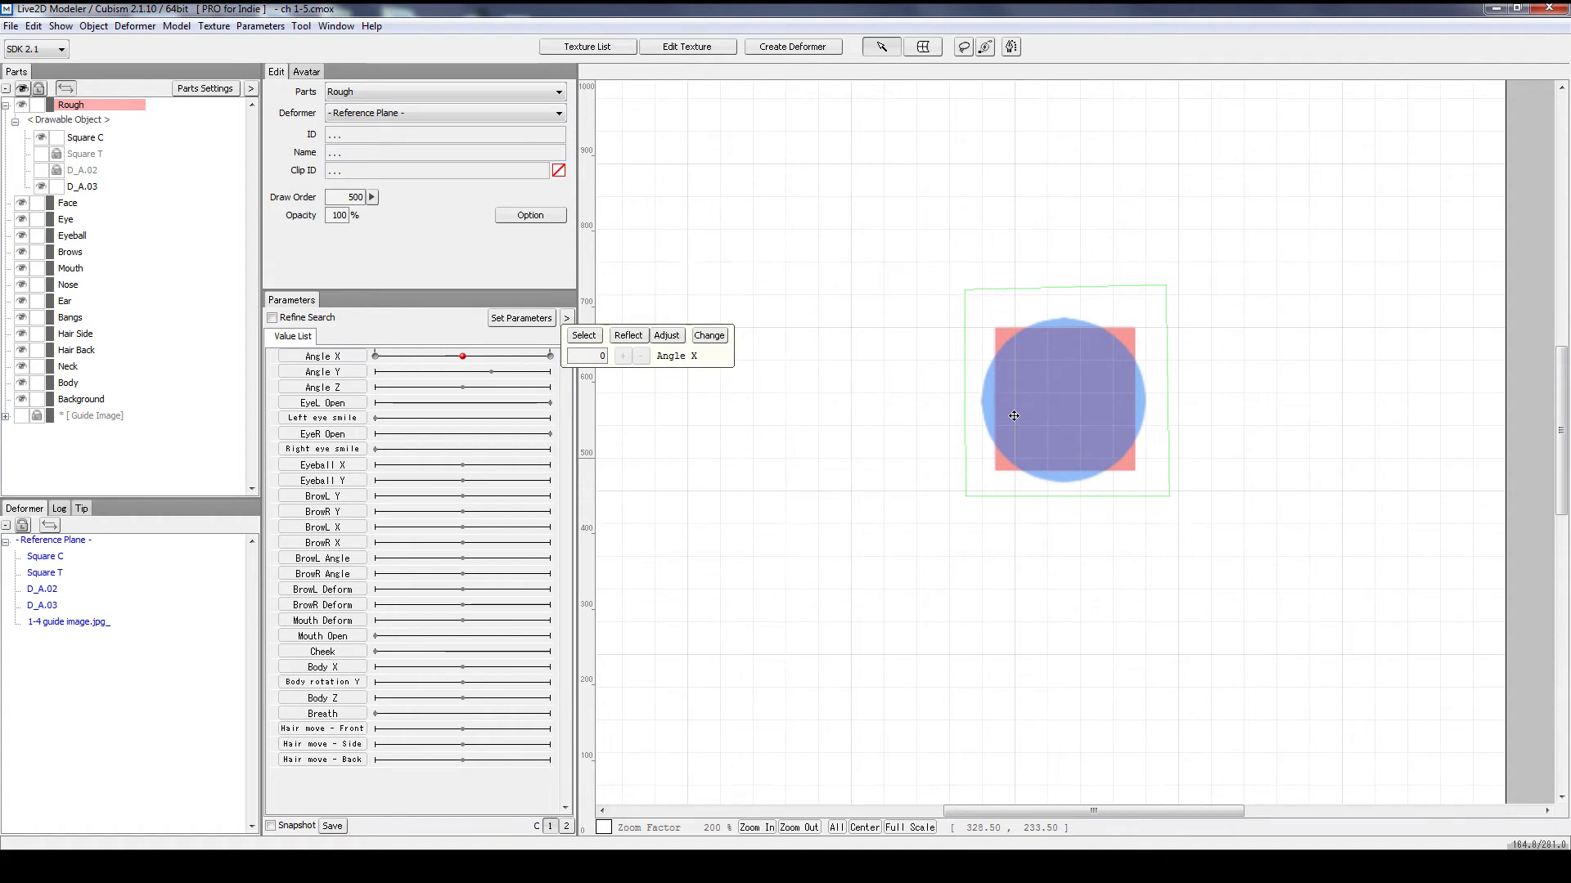
pyautogui.click(711, 415)
pyautogui.moveTo(455, 357); pyautogui.dragTo(460, 356)
pyautogui.click(1166, 361)
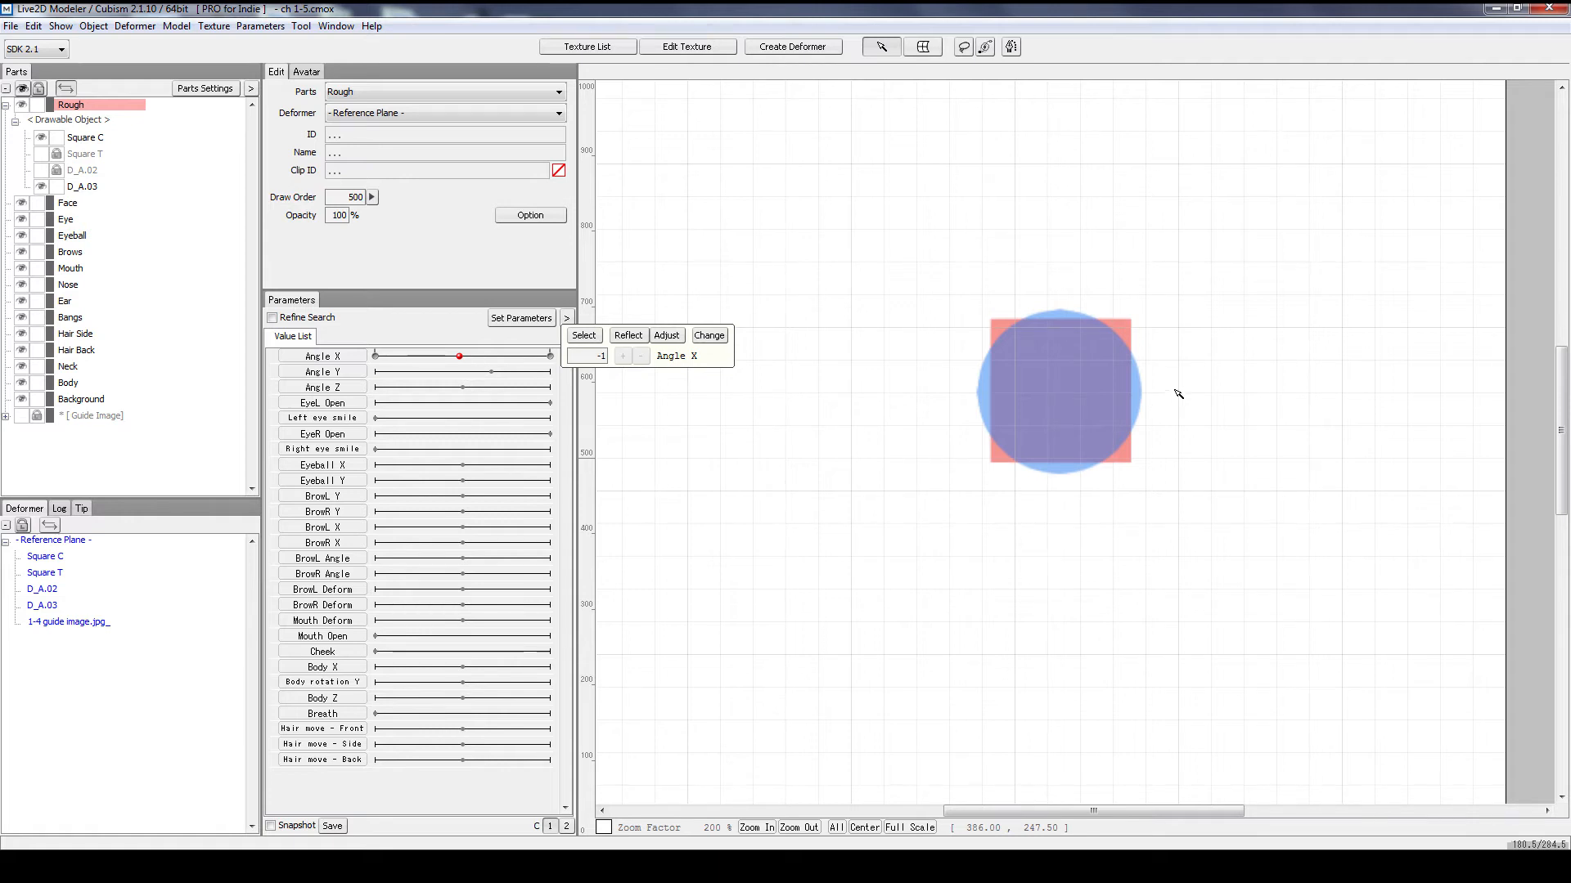
pyautogui.moveTo(459, 356)
pyautogui.mouseDown()
pyautogui.moveTo(434, 358)
pyautogui.moveTo(503, 360)
pyautogui.moveTo(421, 354)
pyautogui.moveTo(519, 356)
pyautogui.moveTo(369, 357)
pyautogui.moveTo(441, 361)
pyautogui.mouseUp()
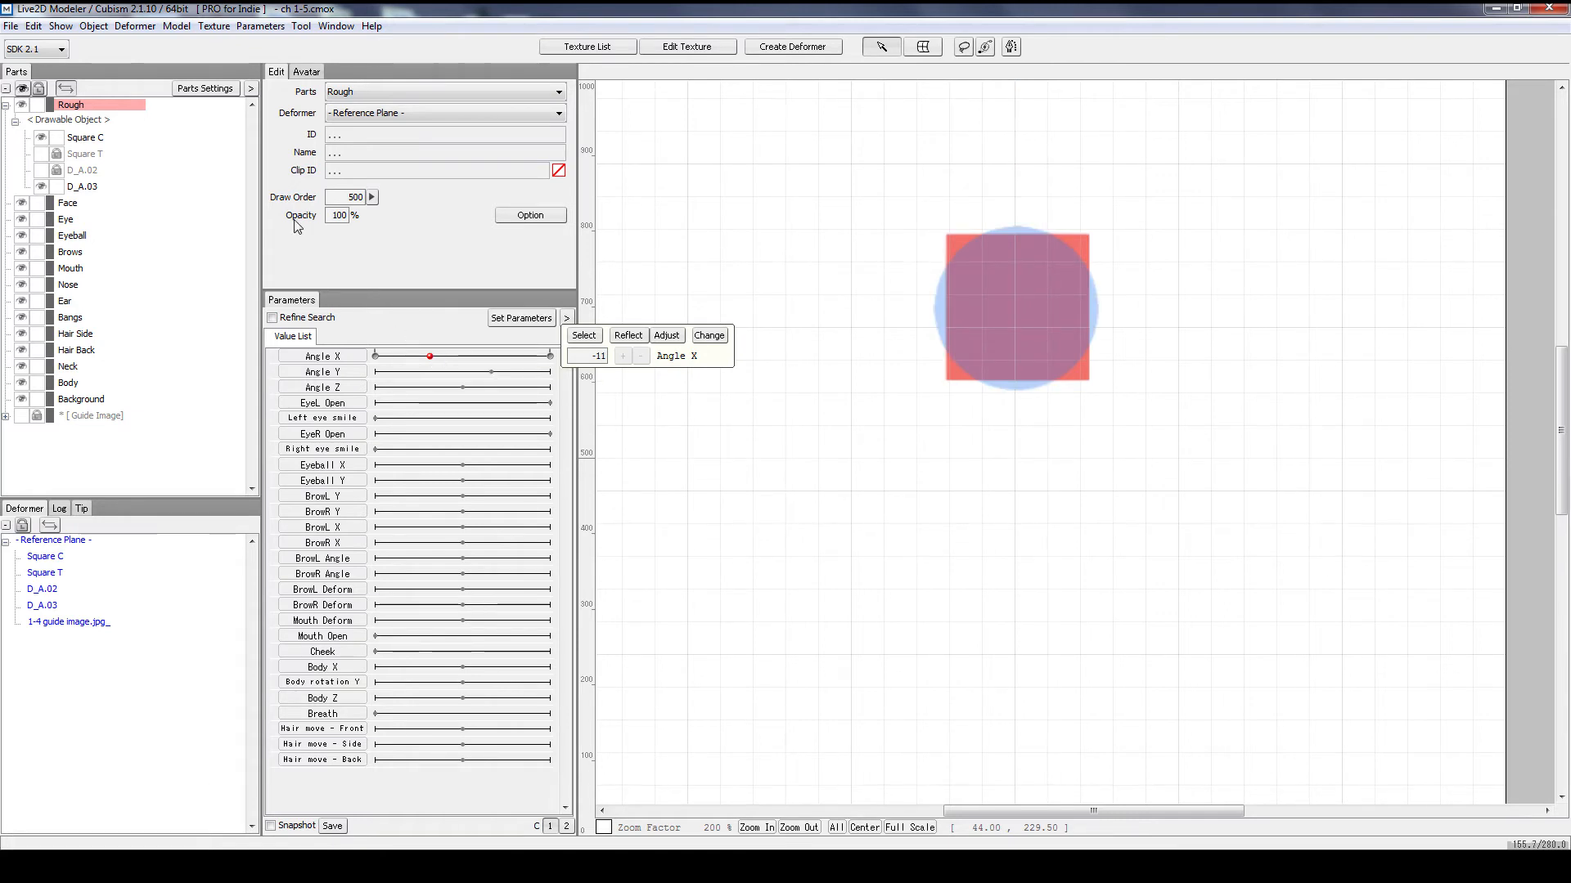
pyautogui.click(56, 137)
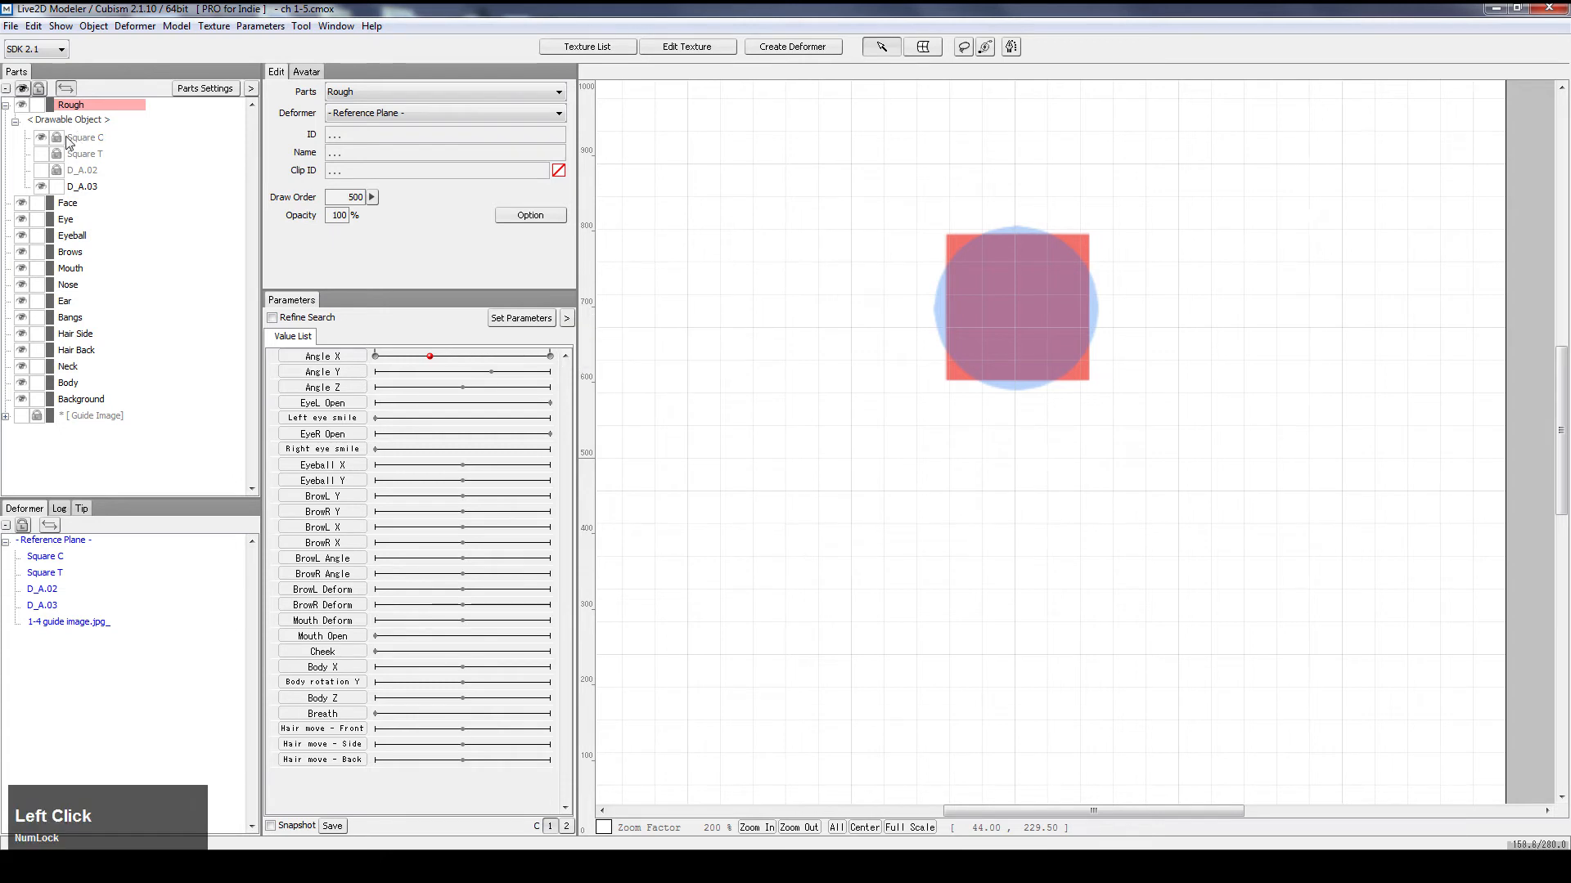
pyautogui.click(72, 140)
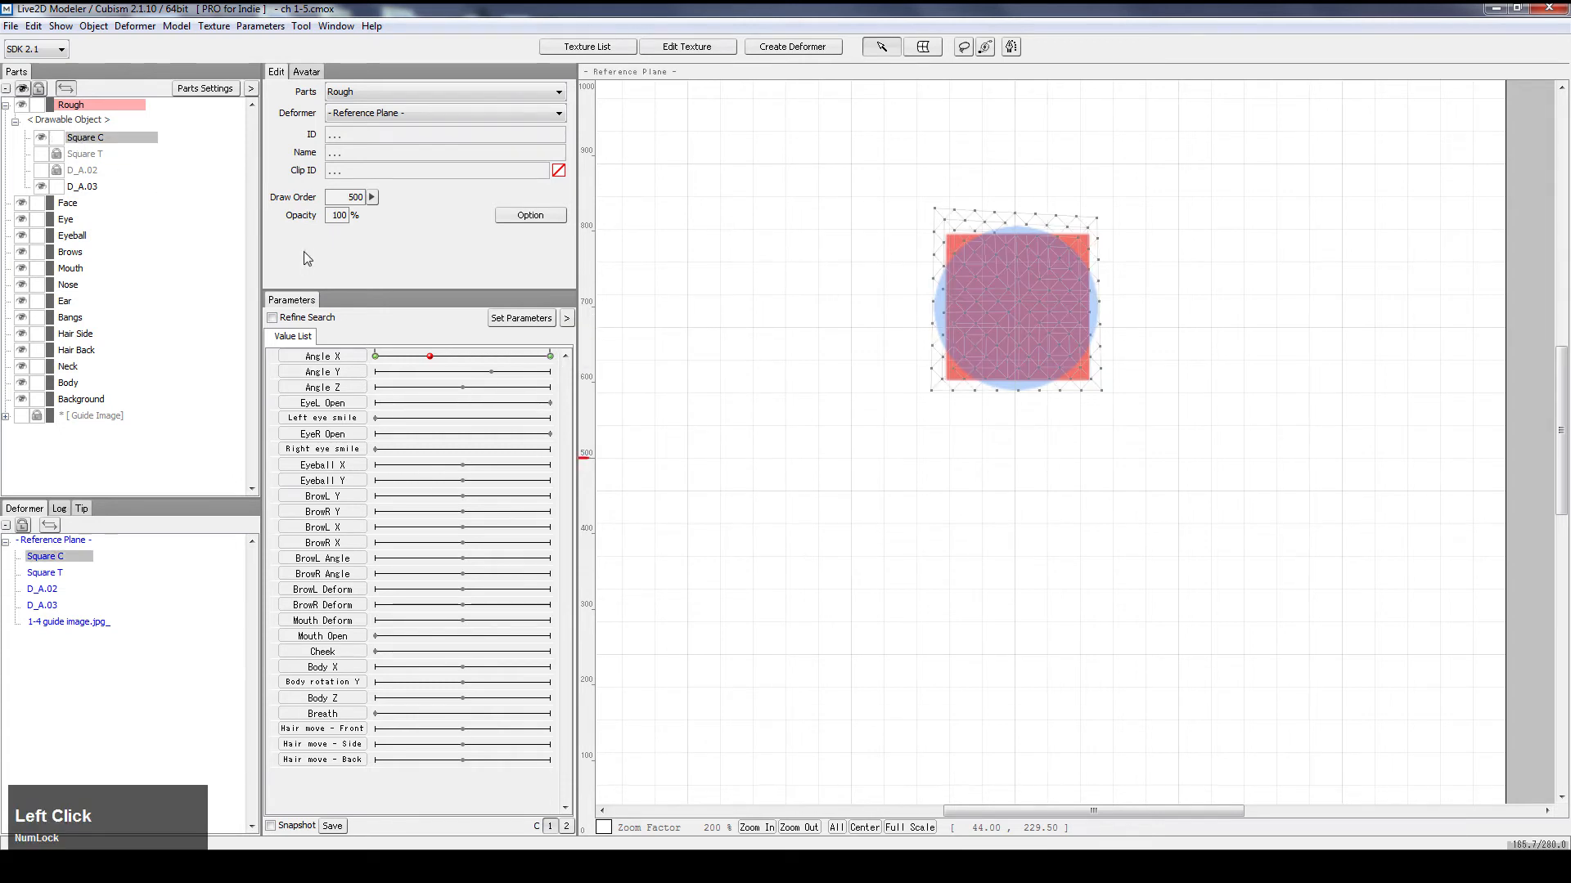
pyautogui.moveTo(429, 357)
pyautogui.mouseDown()
pyautogui.moveTo(368, 354)
pyautogui.moveTo(565, 373)
pyautogui.moveTo(429, 356)
pyautogui.moveTo(512, 357)
pyautogui.moveTo(549, 360)
pyautogui.moveTo(372, 360)
pyautogui.moveTo(511, 360)
pyautogui.moveTo(338, 417)
pyautogui.moveTo(591, 383)
pyautogui.moveTo(357, 391)
pyautogui.mouseUp()
pyautogui.hotkey('ctrl', 'z')
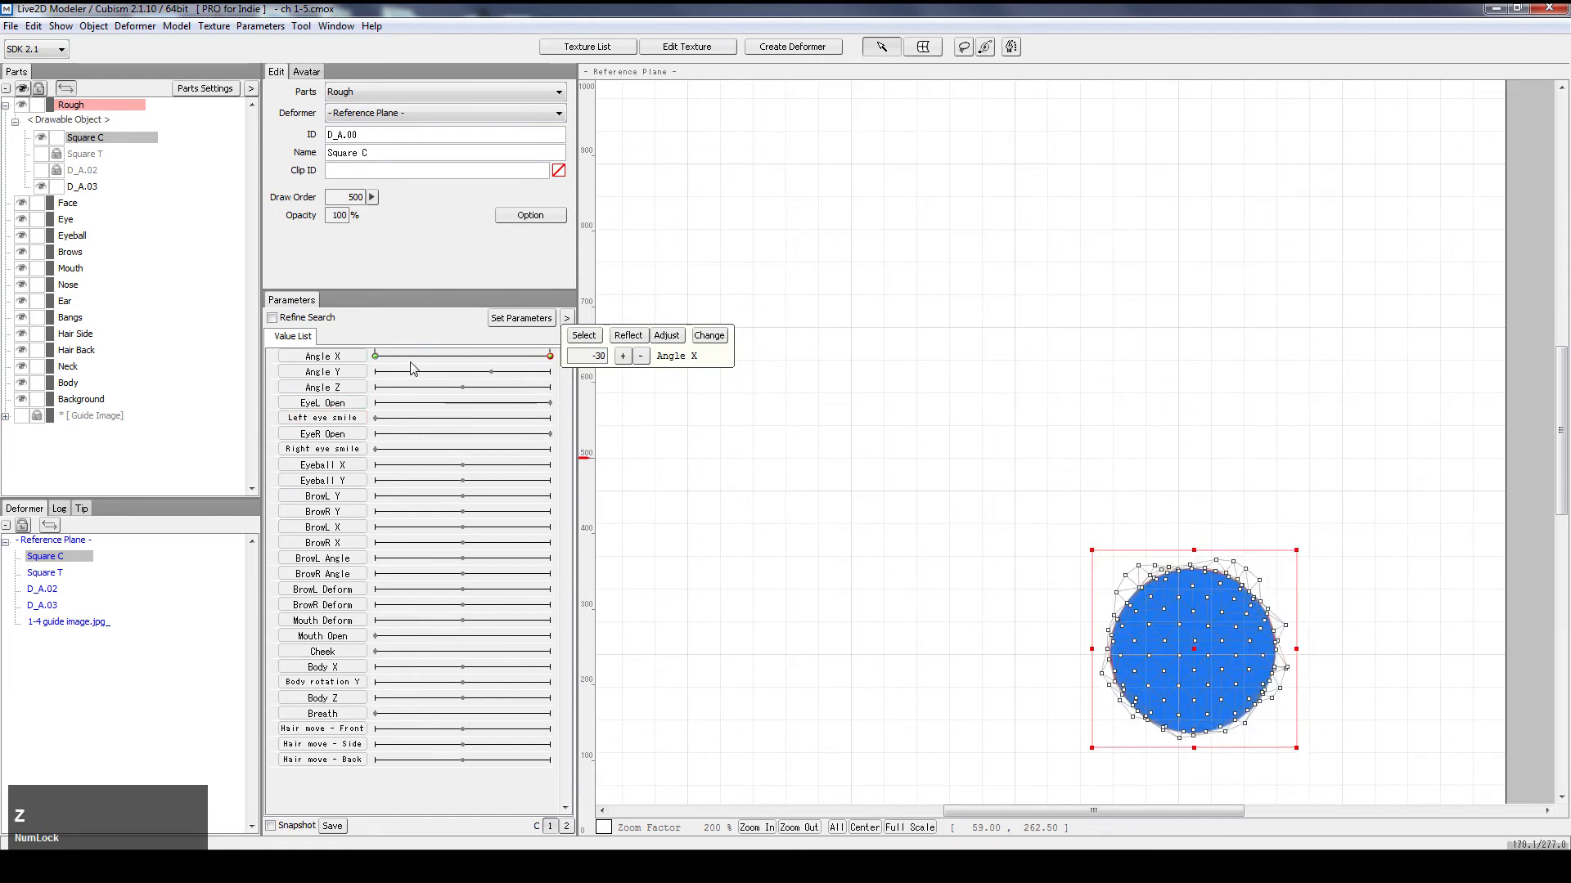
# Step: At Angle X -30, set the opacity of the blue circle D_A.03 to 100%
pyautogui.moveTo(409, 360)
pyautogui.mouseDown()
pyautogui.moveTo(389, 355)
pyautogui.moveTo(573, 403)
pyautogui.moveTo(371, 354)
pyautogui.moveTo(446, 368)
pyautogui.moveTo(564, 353)
pyautogui.moveTo(315, 334)
pyautogui.mouseUp()
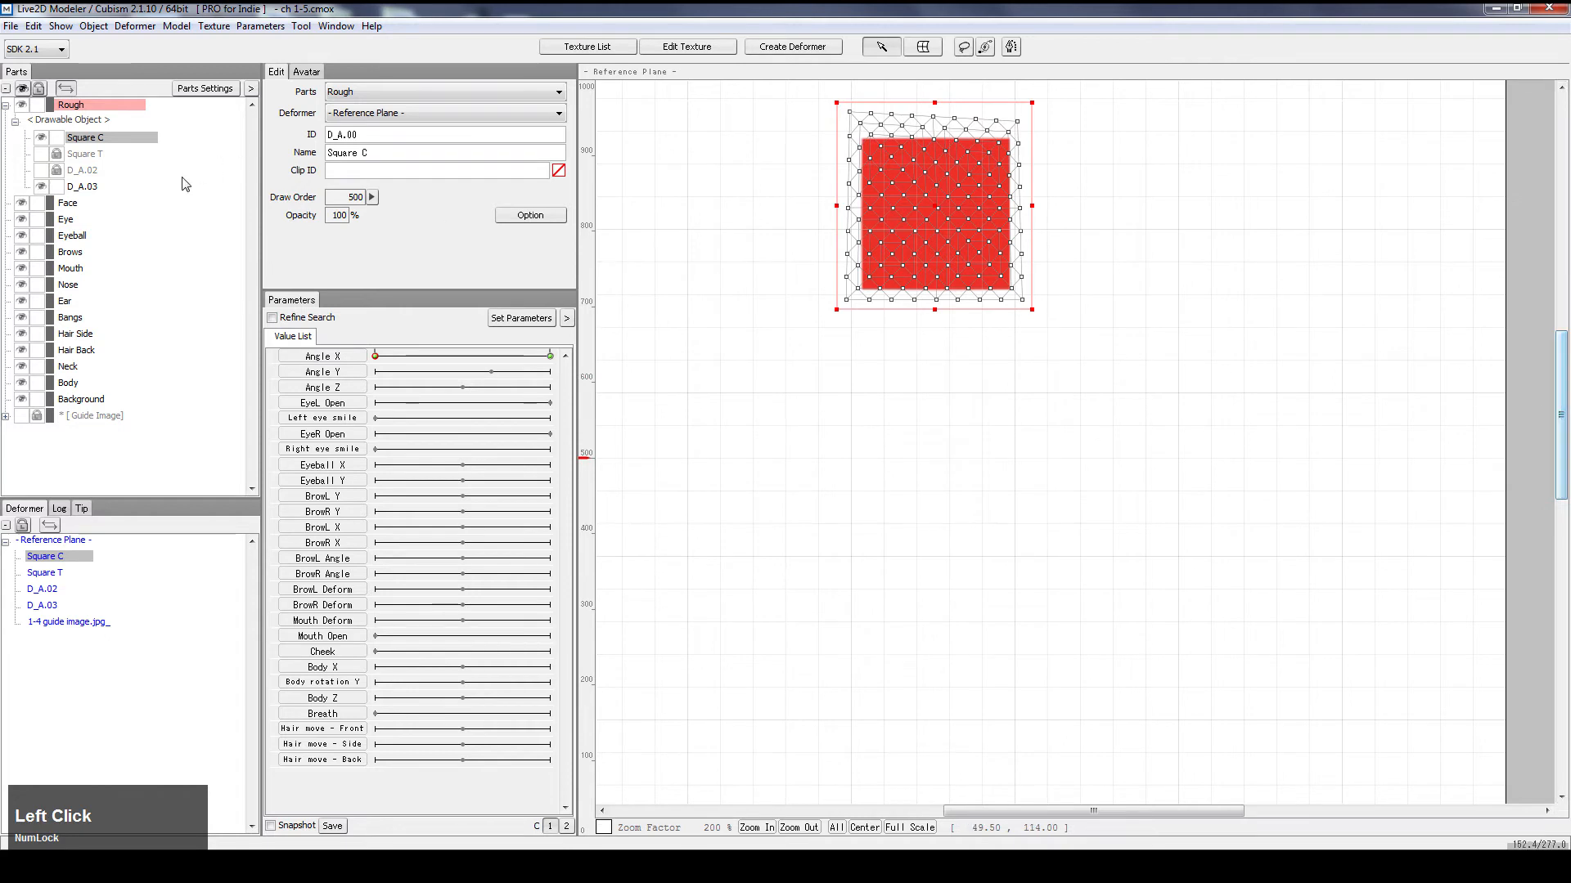
pyautogui.click(79, 186)
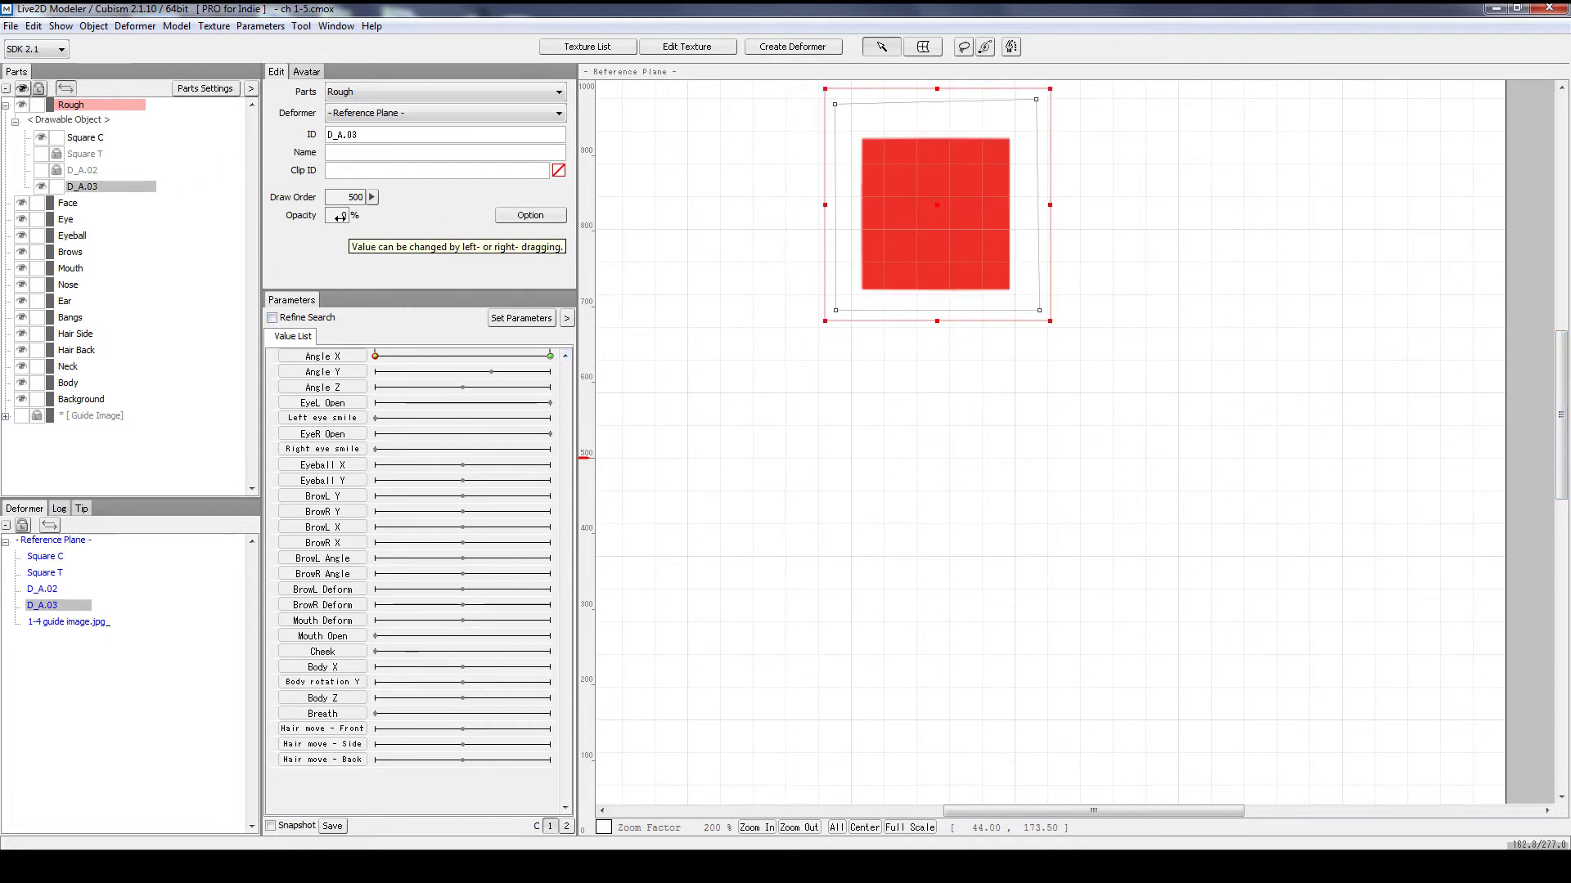
pyautogui.moveTo(340, 216); pyautogui.dragTo(399, 188)
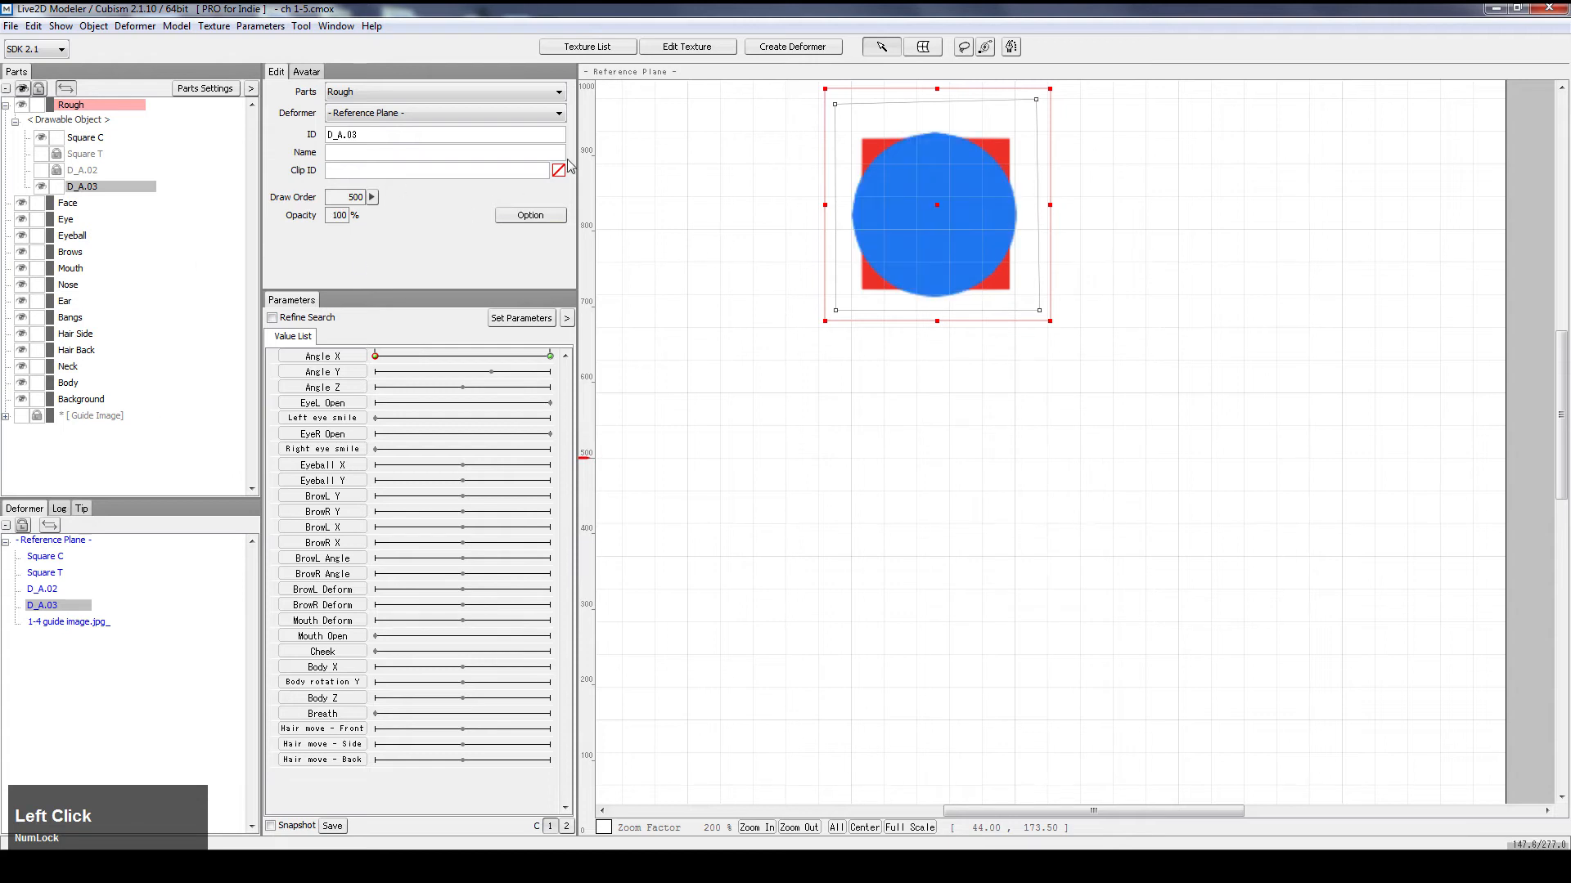
# Step: Open the blue circle's mesh and add horizontal and vertical centre lines plus a diagonal from the upper-right corner to the lower-left corner
pyautogui.moveTo(1561, 422); pyautogui.dragTo(1561, 394)
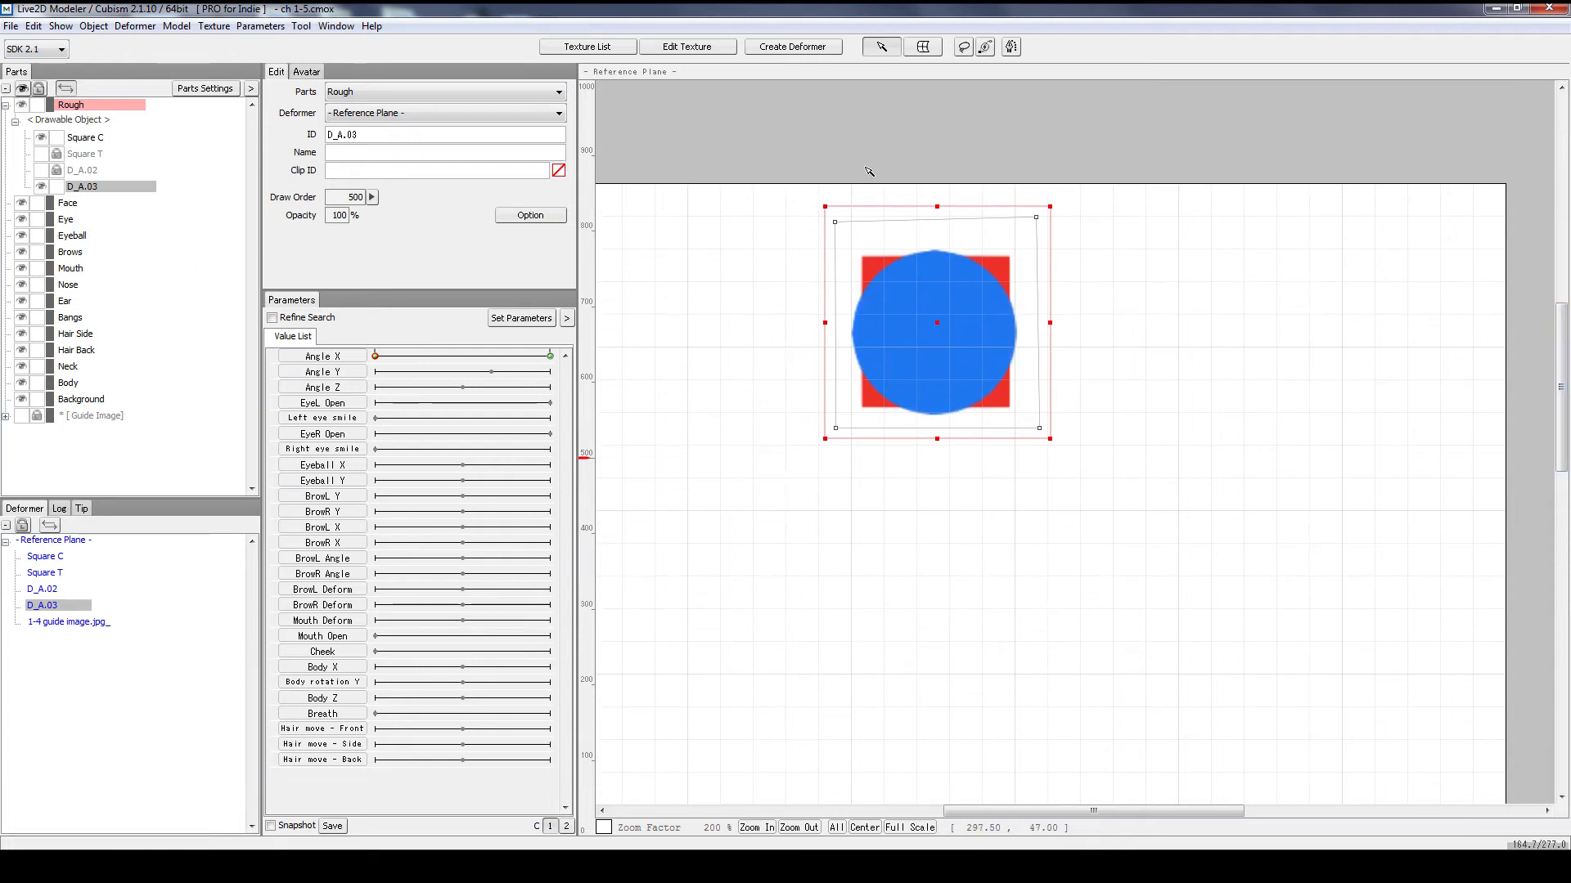
pyautogui.doubleClick(943, 320)
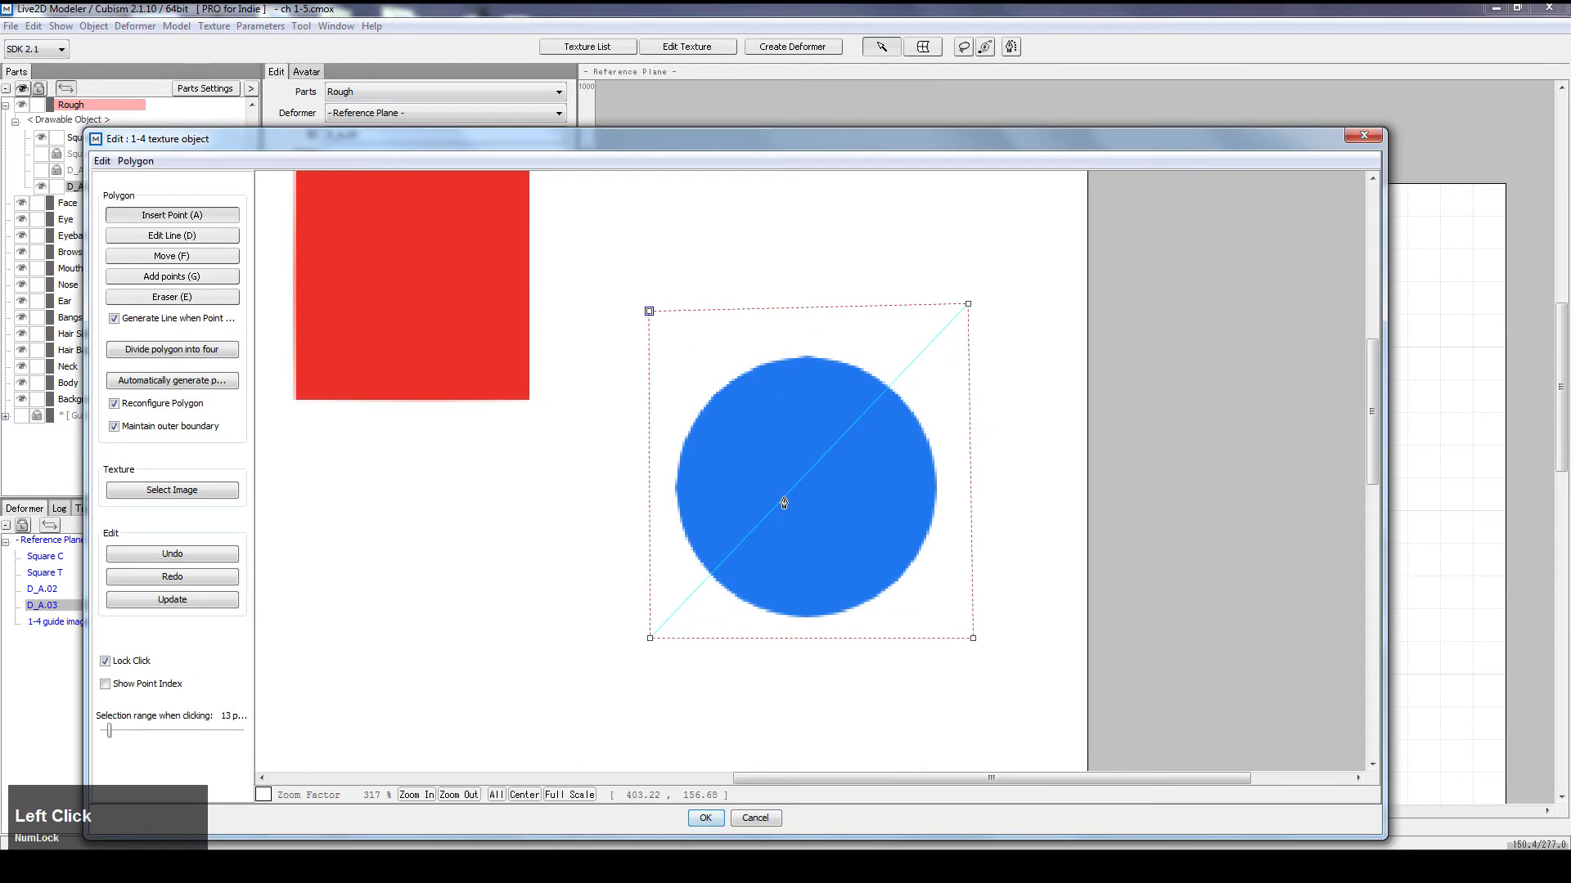
pyautogui.click(650, 487)
pyautogui.click(970, 482)
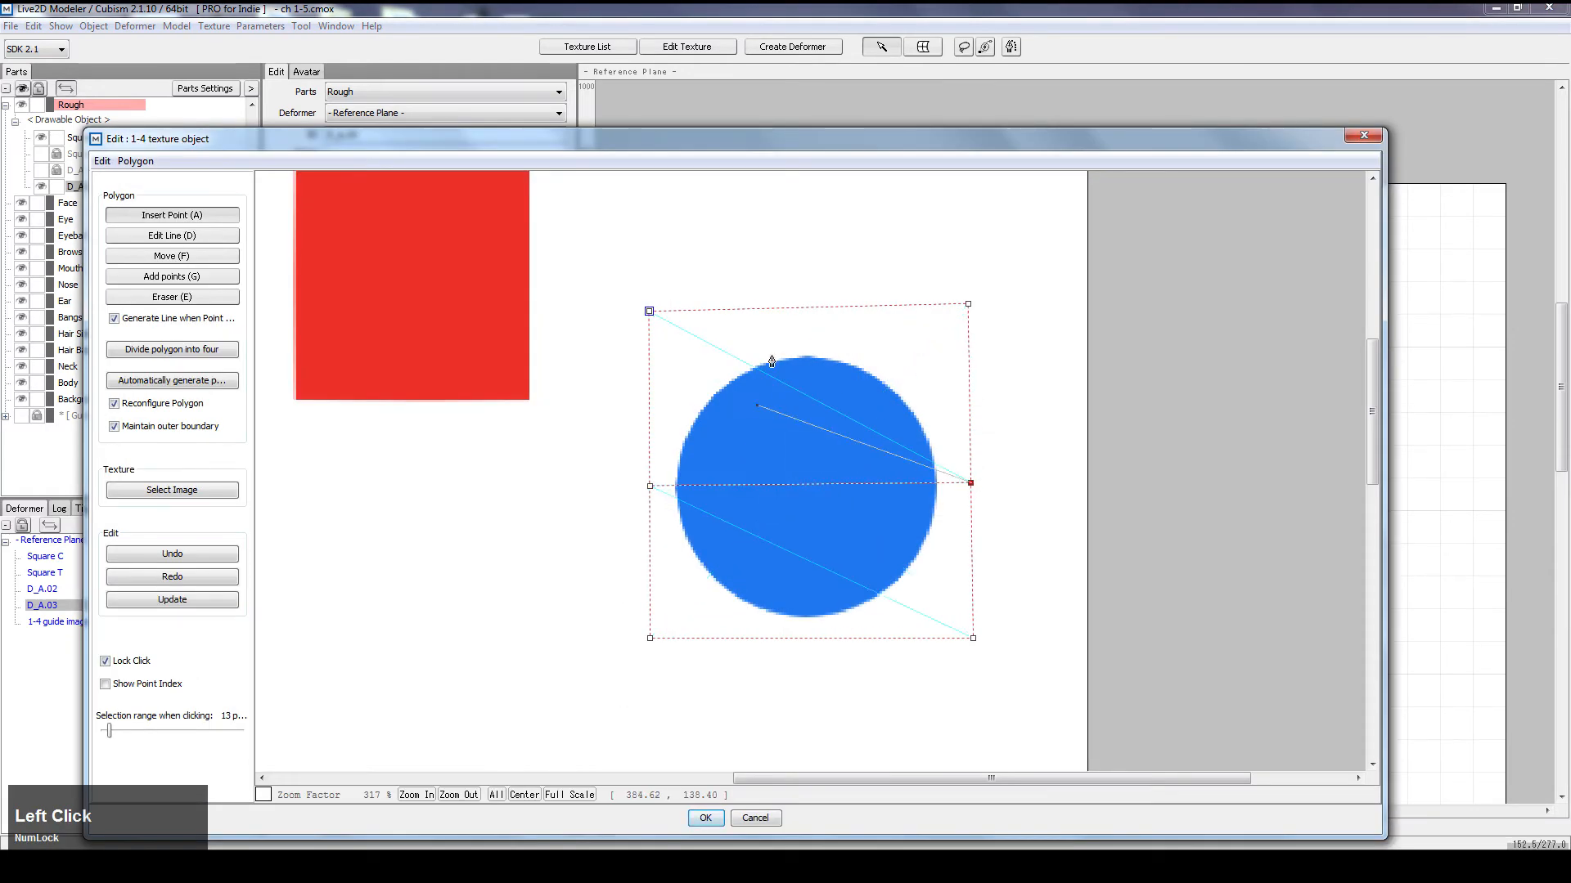
pyautogui.click(970, 304)
pyautogui.click(805, 485)
pyautogui.click(650, 637)
pyautogui.click(808, 638)
pyautogui.click(805, 484)
pyautogui.click(802, 309)
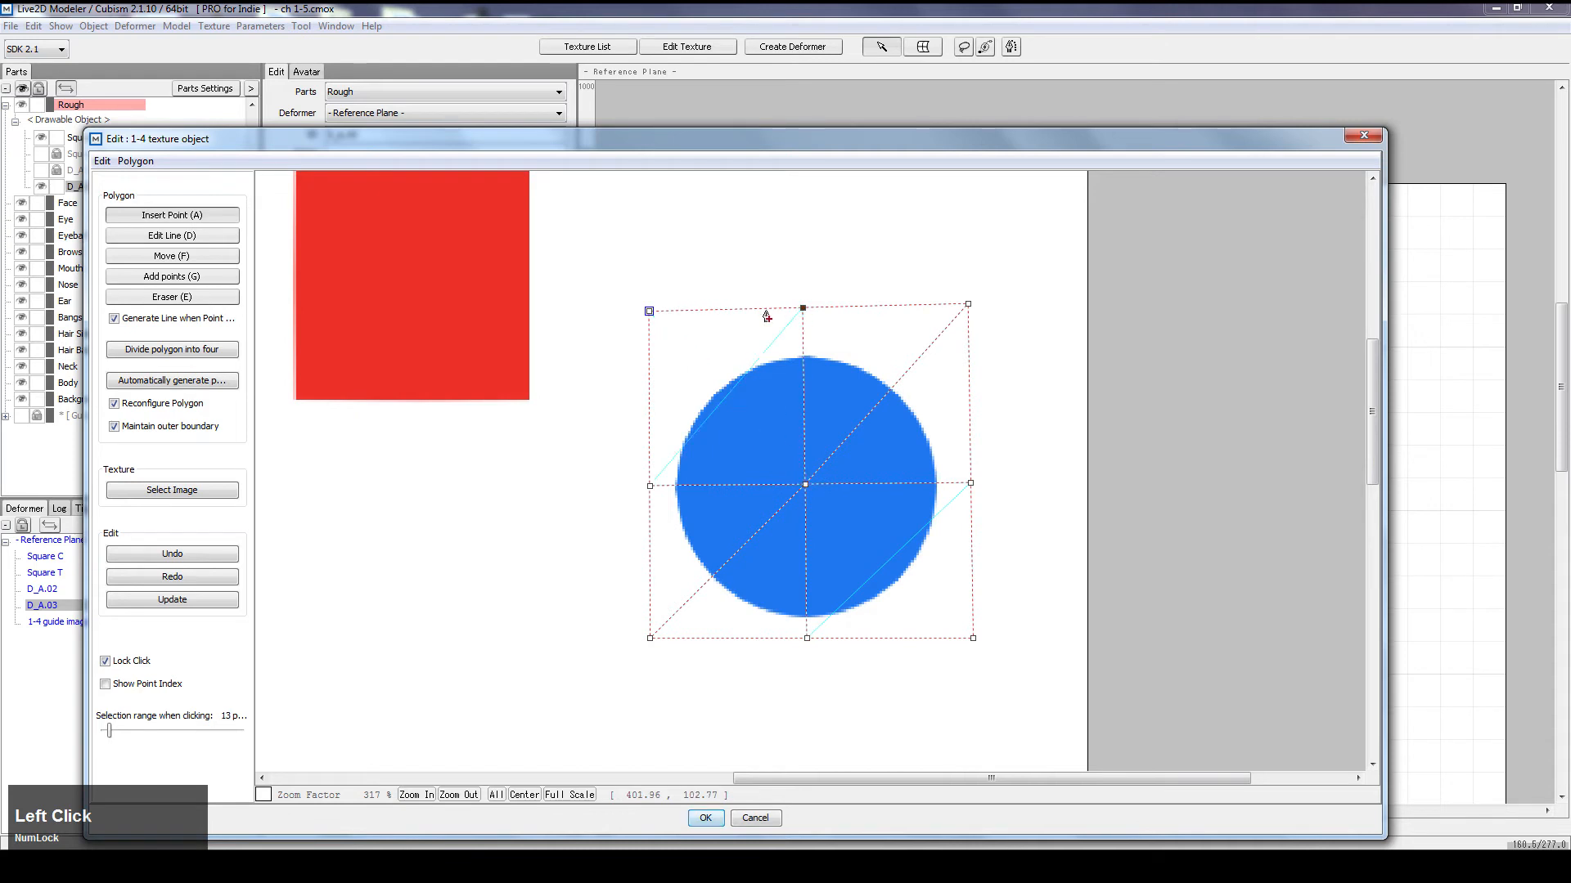
# Step: Add the other diagonal and a ring of lines through points on the circle's outline, and apply the mesh
pyautogui.click(650, 312)
pyautogui.click(806, 484)
pyautogui.click(973, 638)
pyautogui.click(807, 639)
pyautogui.click(892, 564)
pyautogui.click(890, 392)
pyautogui.click(724, 395)
pyautogui.click(713, 578)
pyautogui.click(808, 638)
pyautogui.click(705, 818)
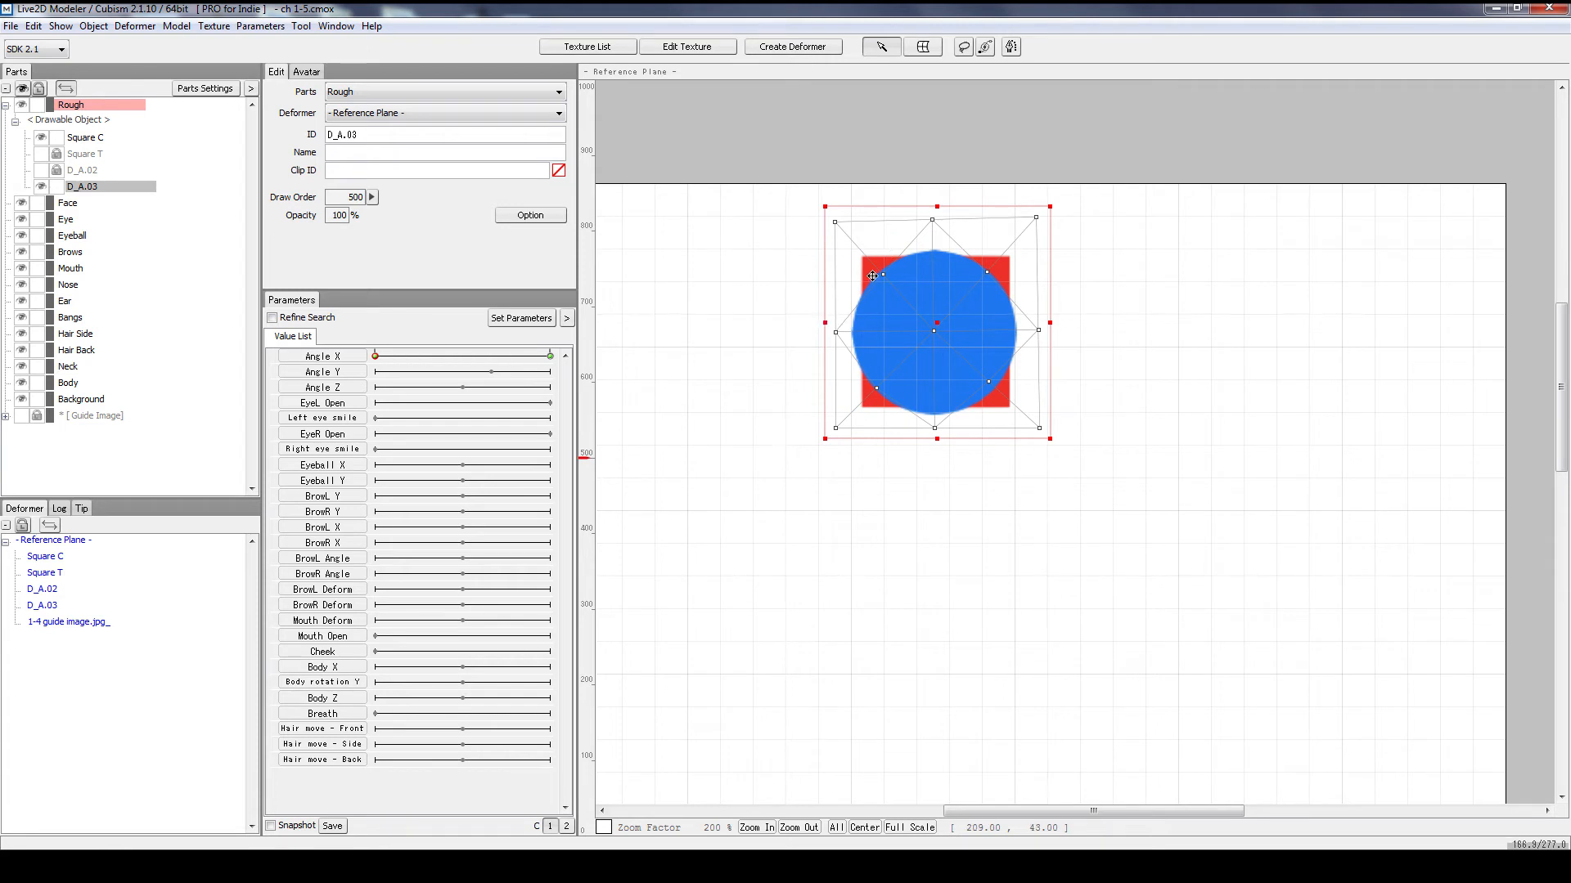
# Step: Move the blue circle's four diagonal mesh points out to the corners of the red square
pyautogui.moveTo(883, 274); pyautogui.dragTo(863, 259)
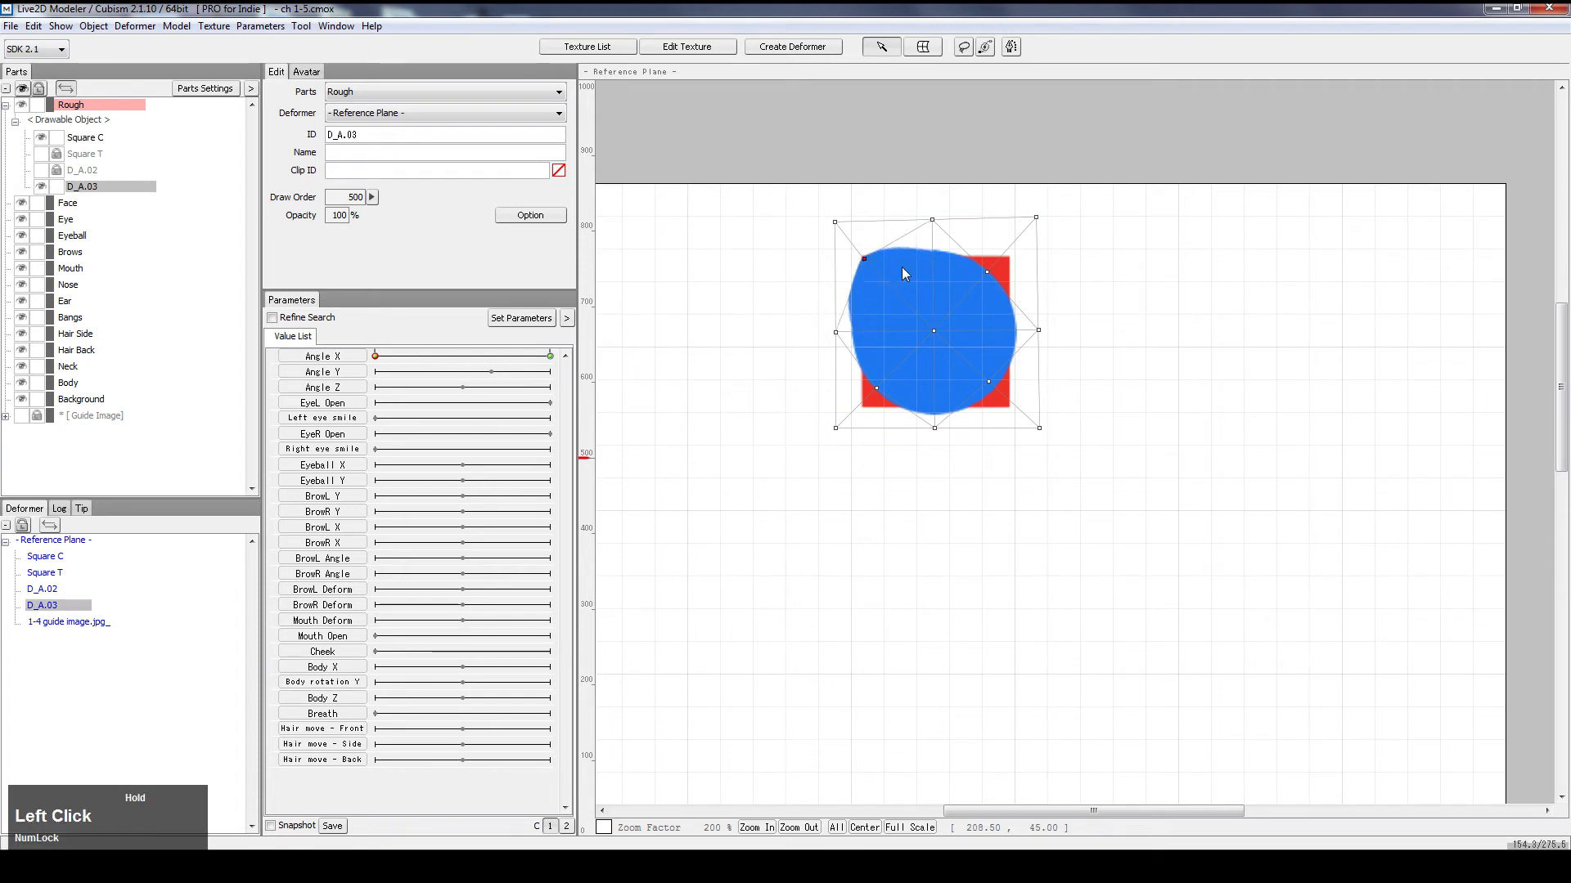
pyautogui.moveTo(987, 272); pyautogui.dragTo(1006, 259)
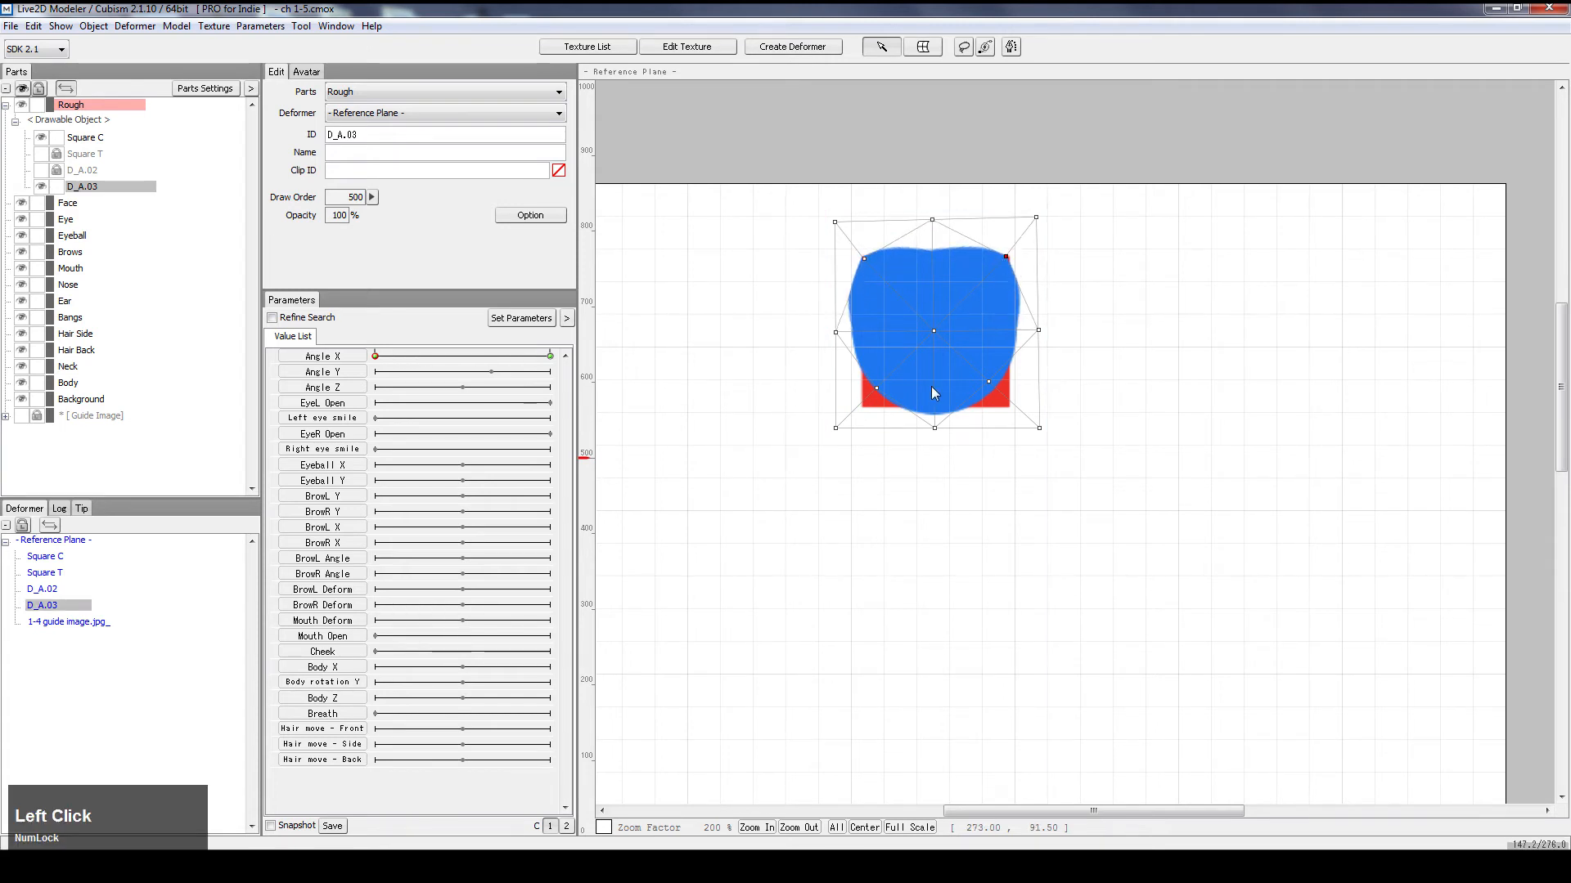
pyautogui.moveTo(879, 393); pyautogui.dragTo(863, 407)
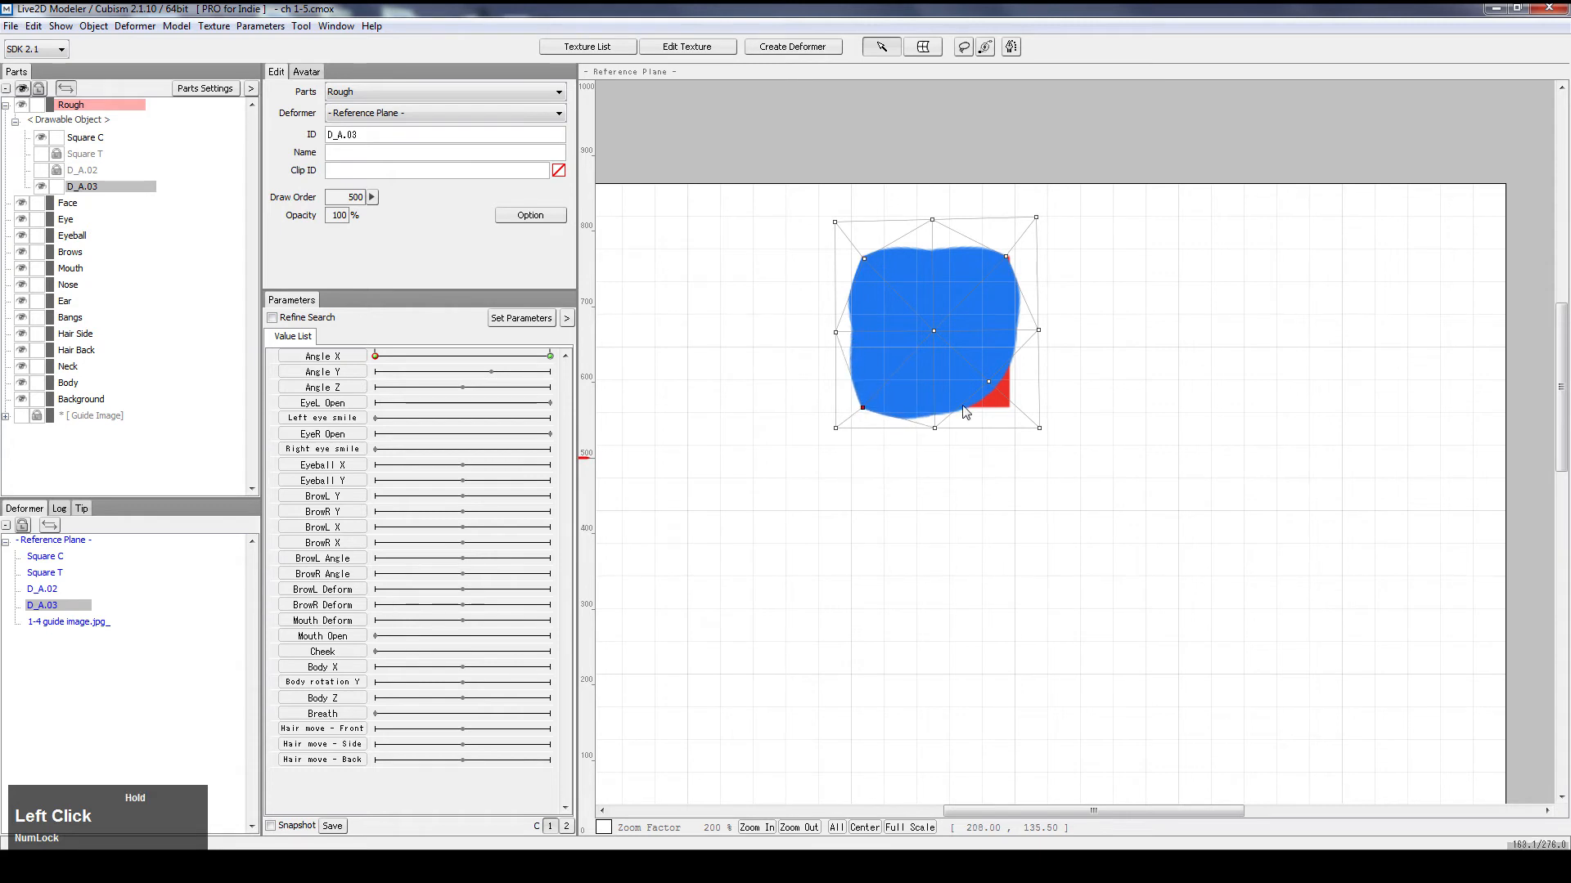
pyautogui.moveTo(1004, 399); pyautogui.dragTo(1012, 403)
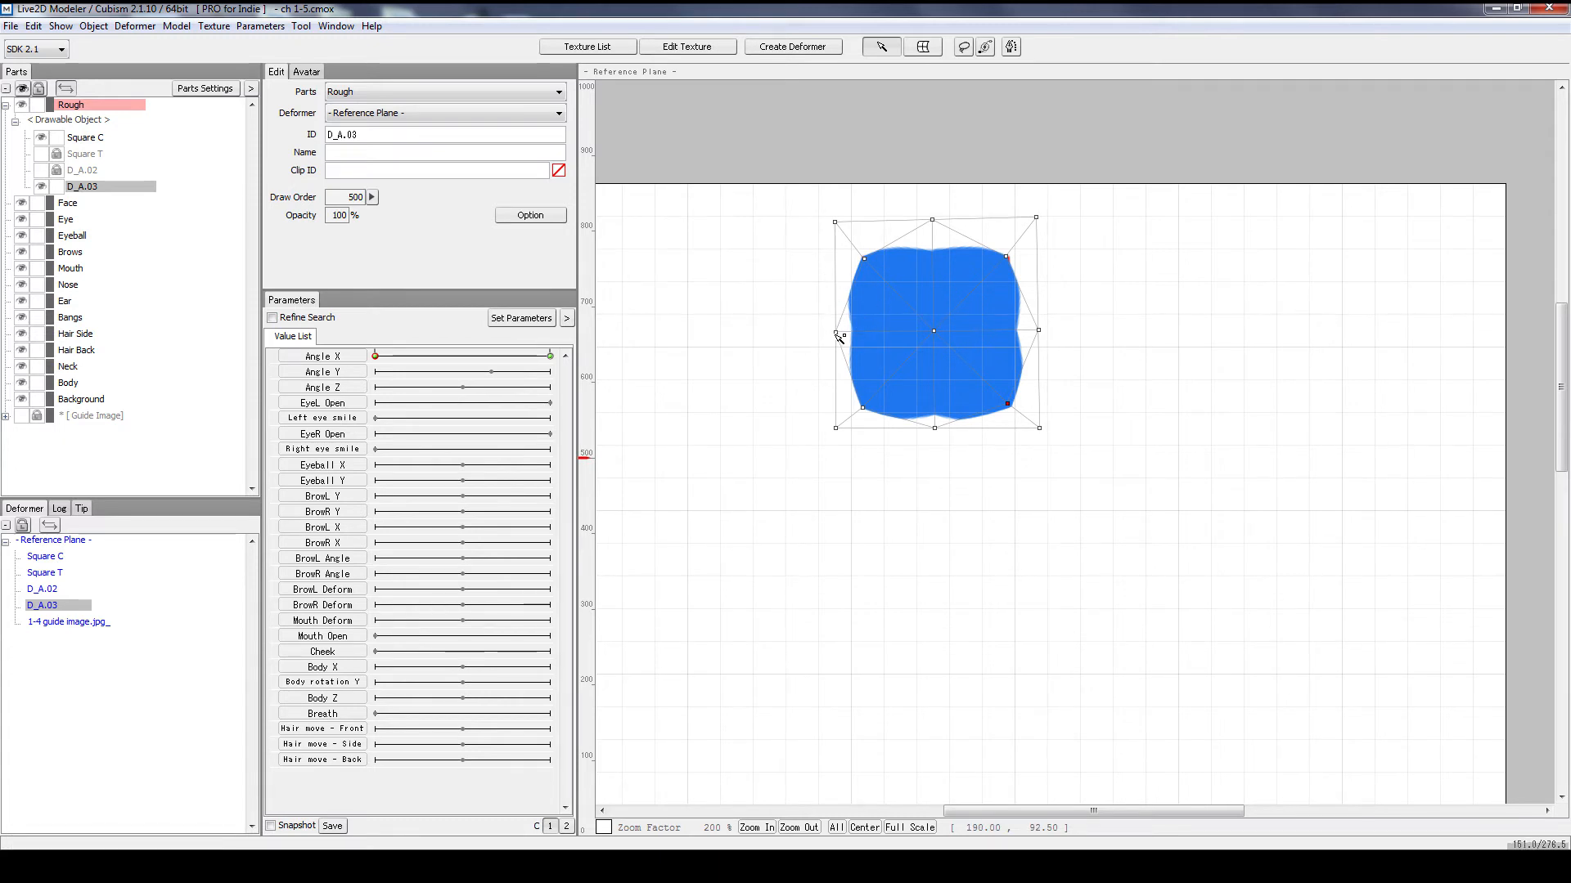
# Step: Pull the blue shape's four outer side-midpoint mesh points inward toward the red square's edges
pyautogui.moveTo(836, 334); pyautogui.dragTo(870, 342)
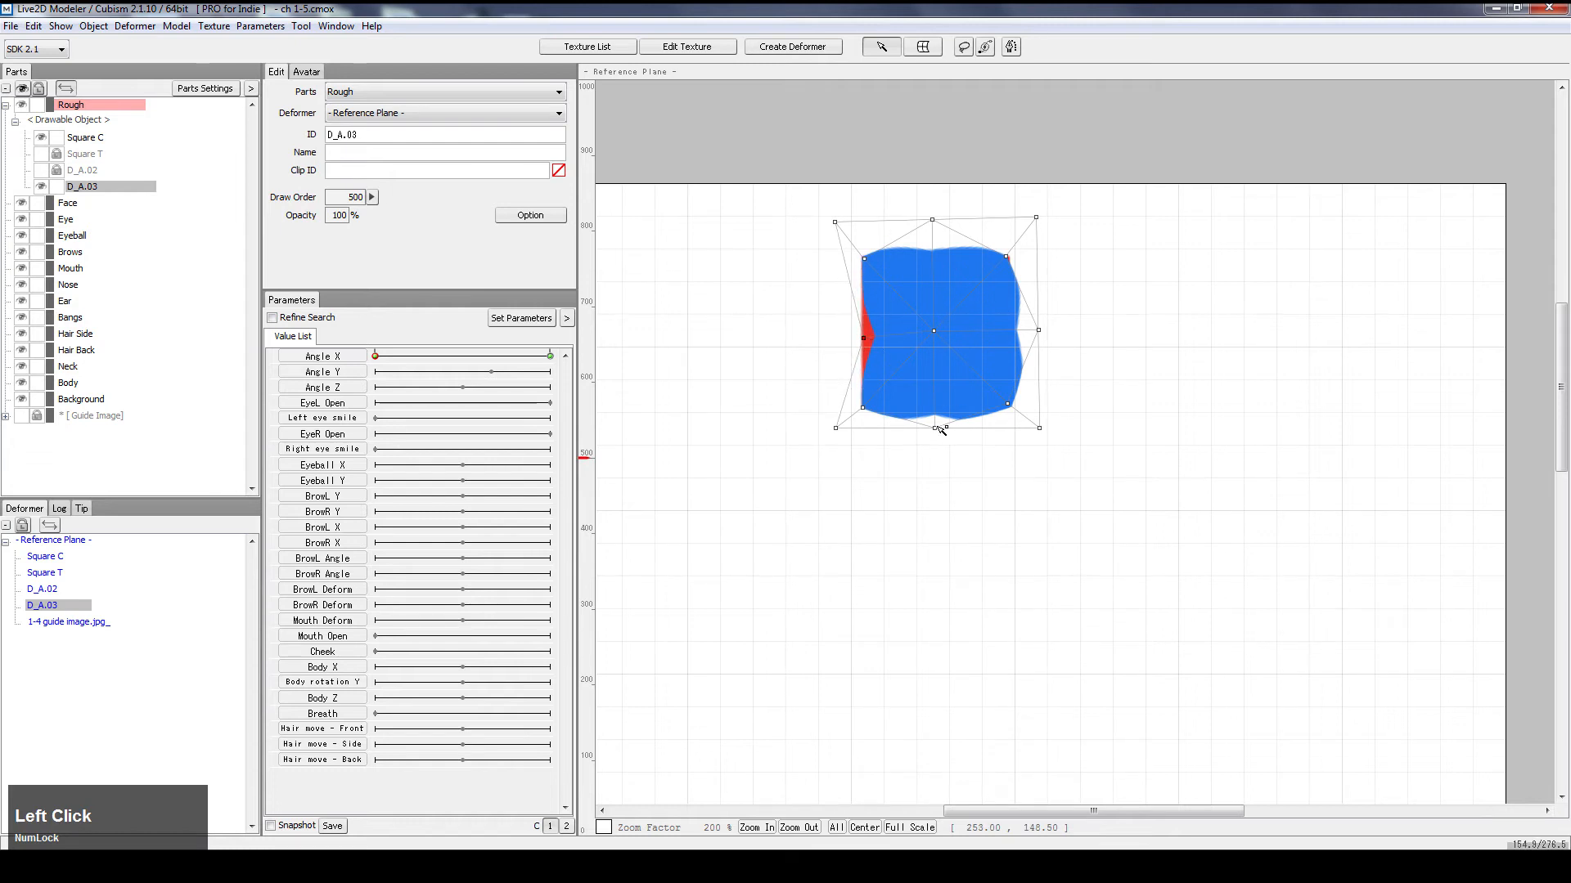
pyautogui.moveTo(936, 426); pyautogui.dragTo(934, 405)
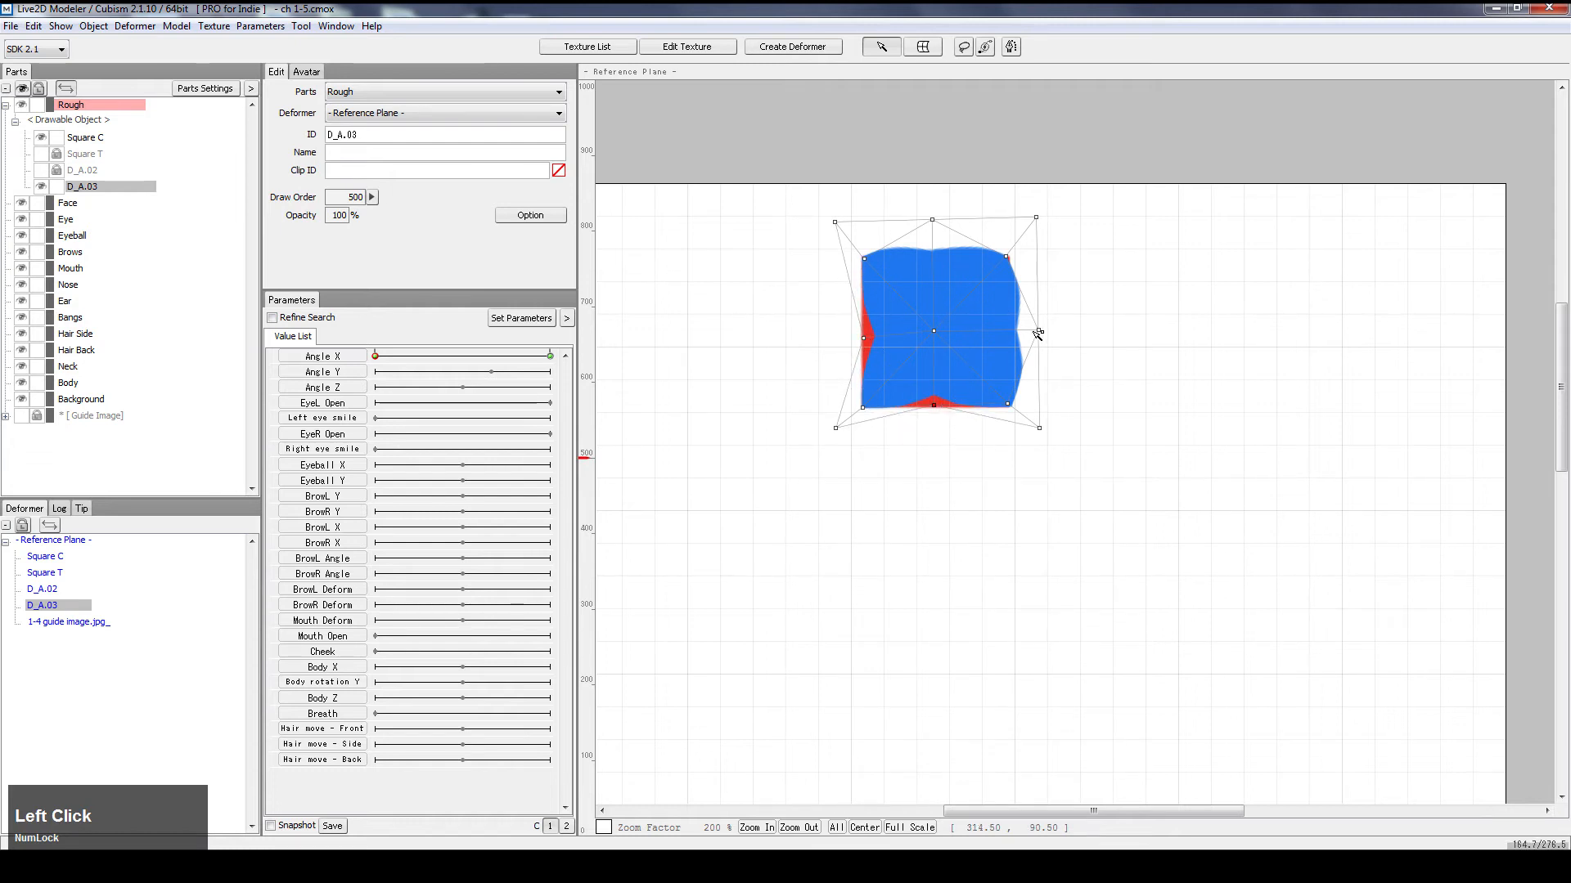
pyautogui.moveTo(1037, 334); pyautogui.dragTo(1015, 328)
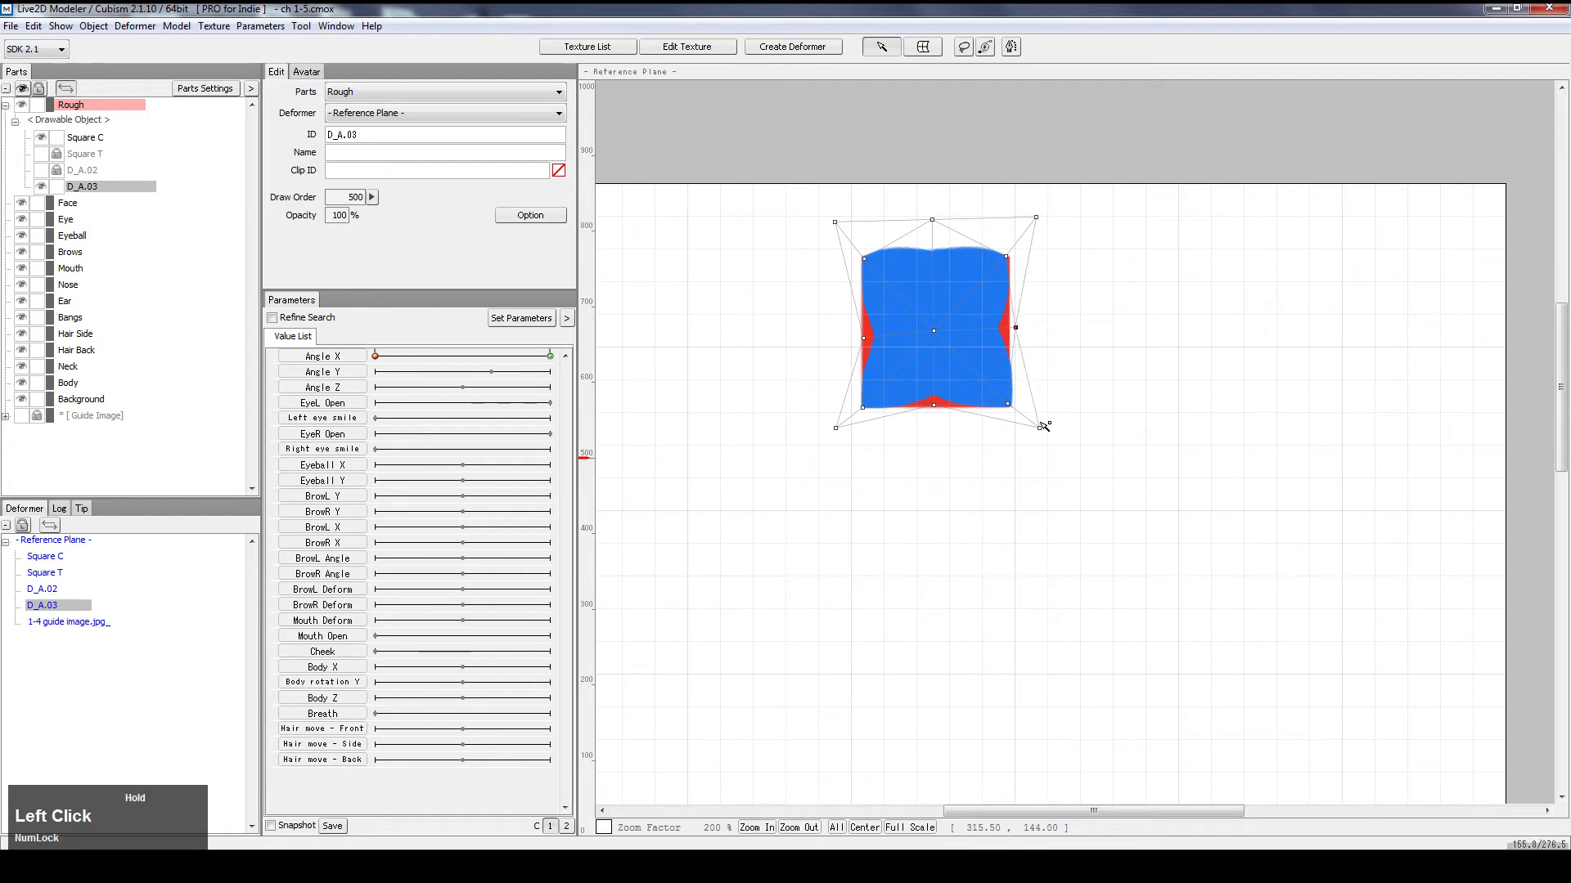
pyautogui.moveTo(1037, 428); pyautogui.dragTo(1033, 427)
pyautogui.moveTo(932, 220); pyautogui.dragTo(934, 248)
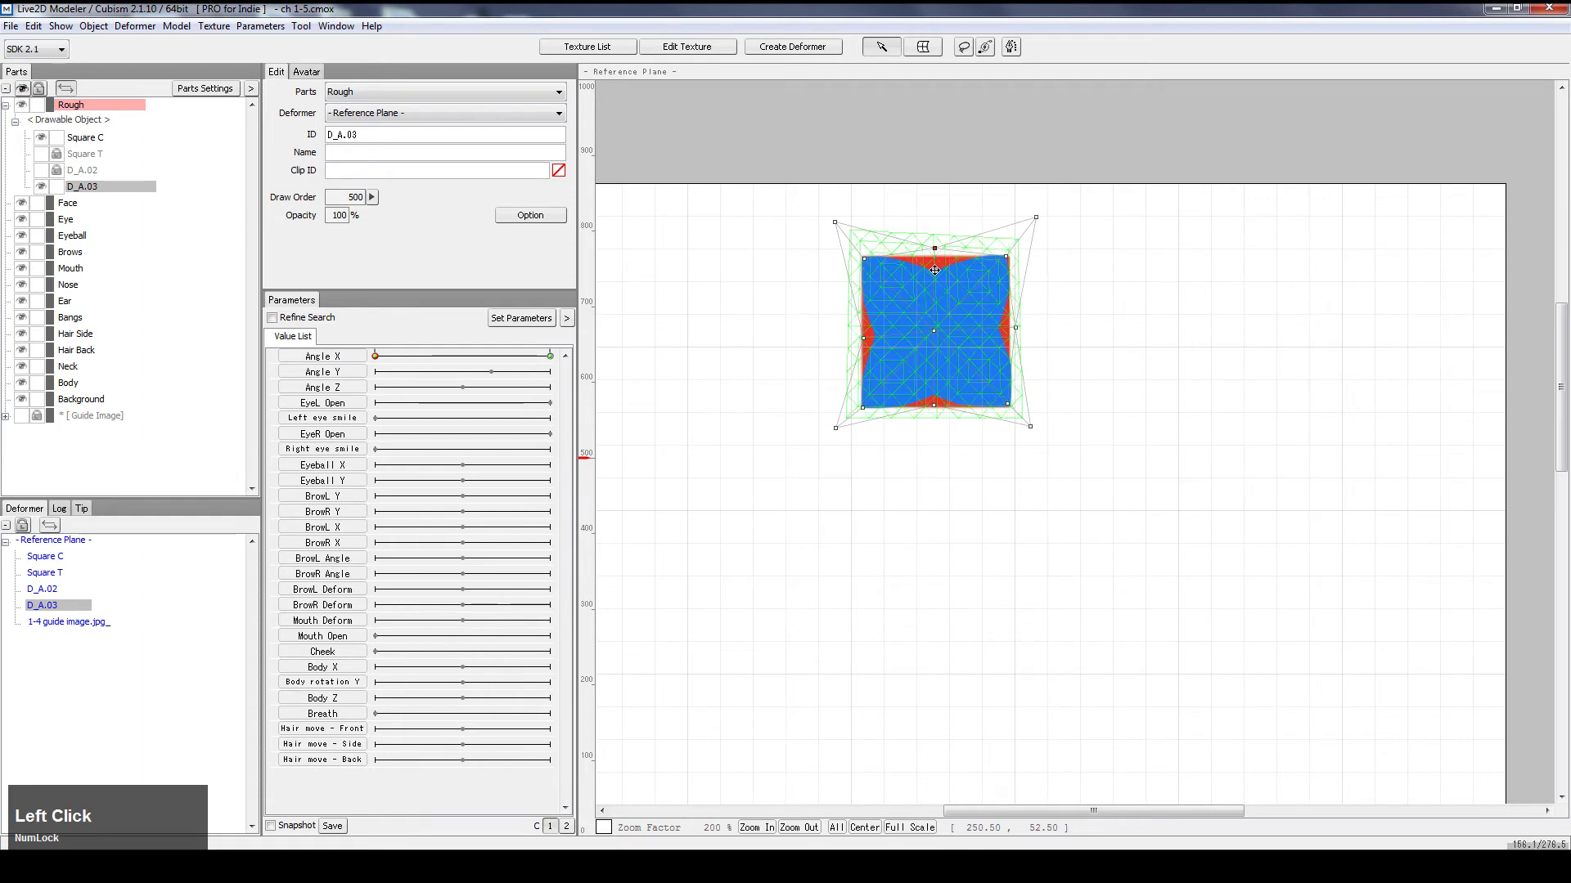
# Step: Try moving the blue shape's centre mesh point in different directions, undoing each move
pyautogui.scroll(1, 934, 268)
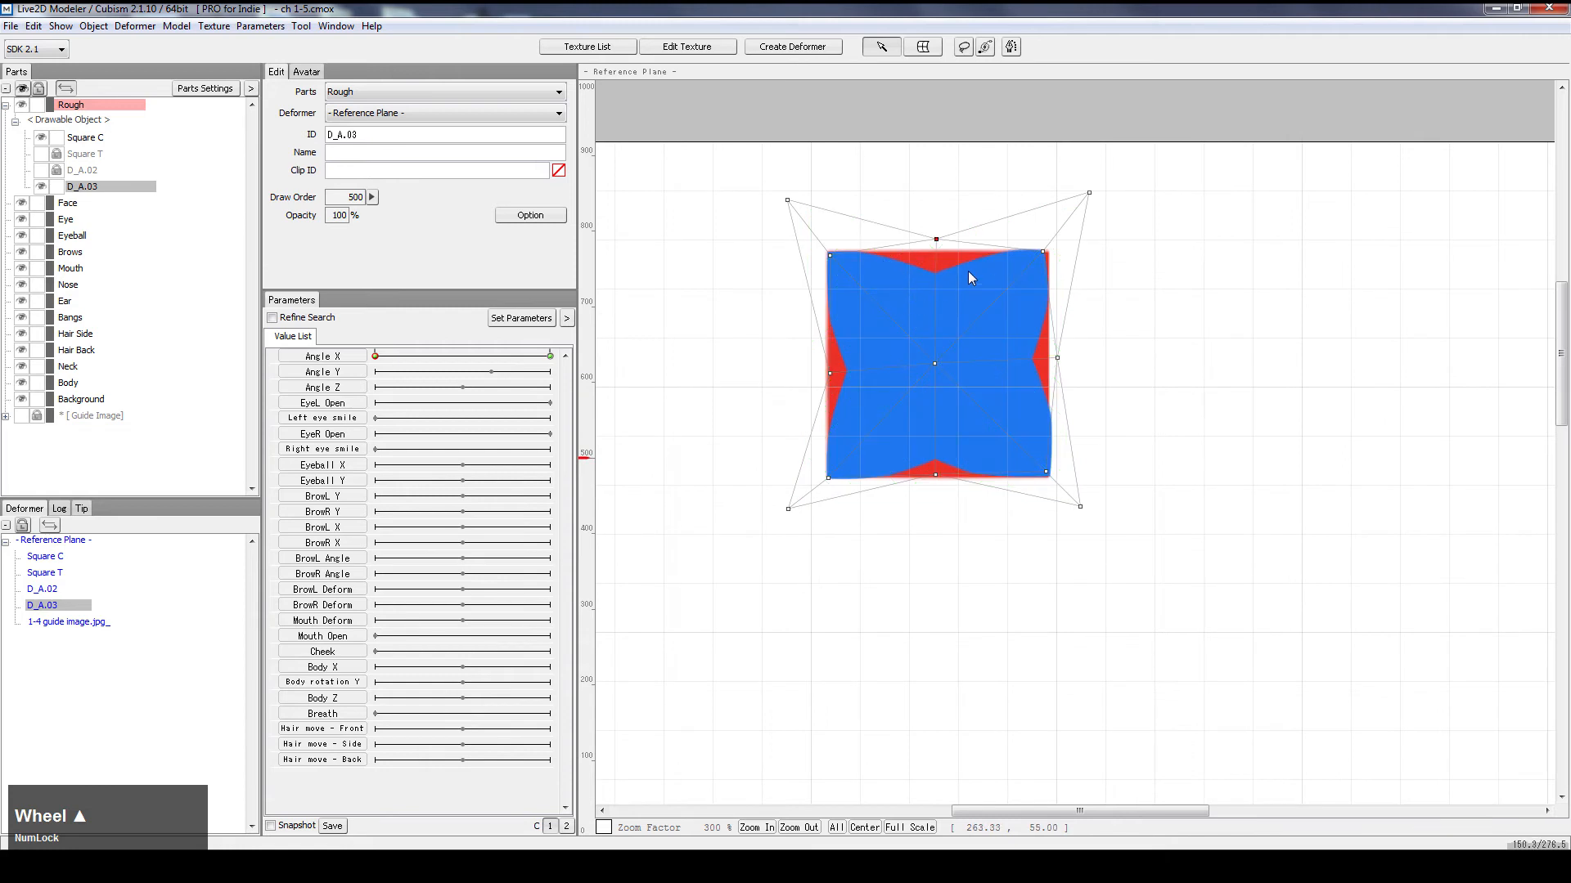
pyautogui.moveTo(939, 367); pyautogui.dragTo(891, 245)
pyautogui.hotkey('ctrl', 'z')
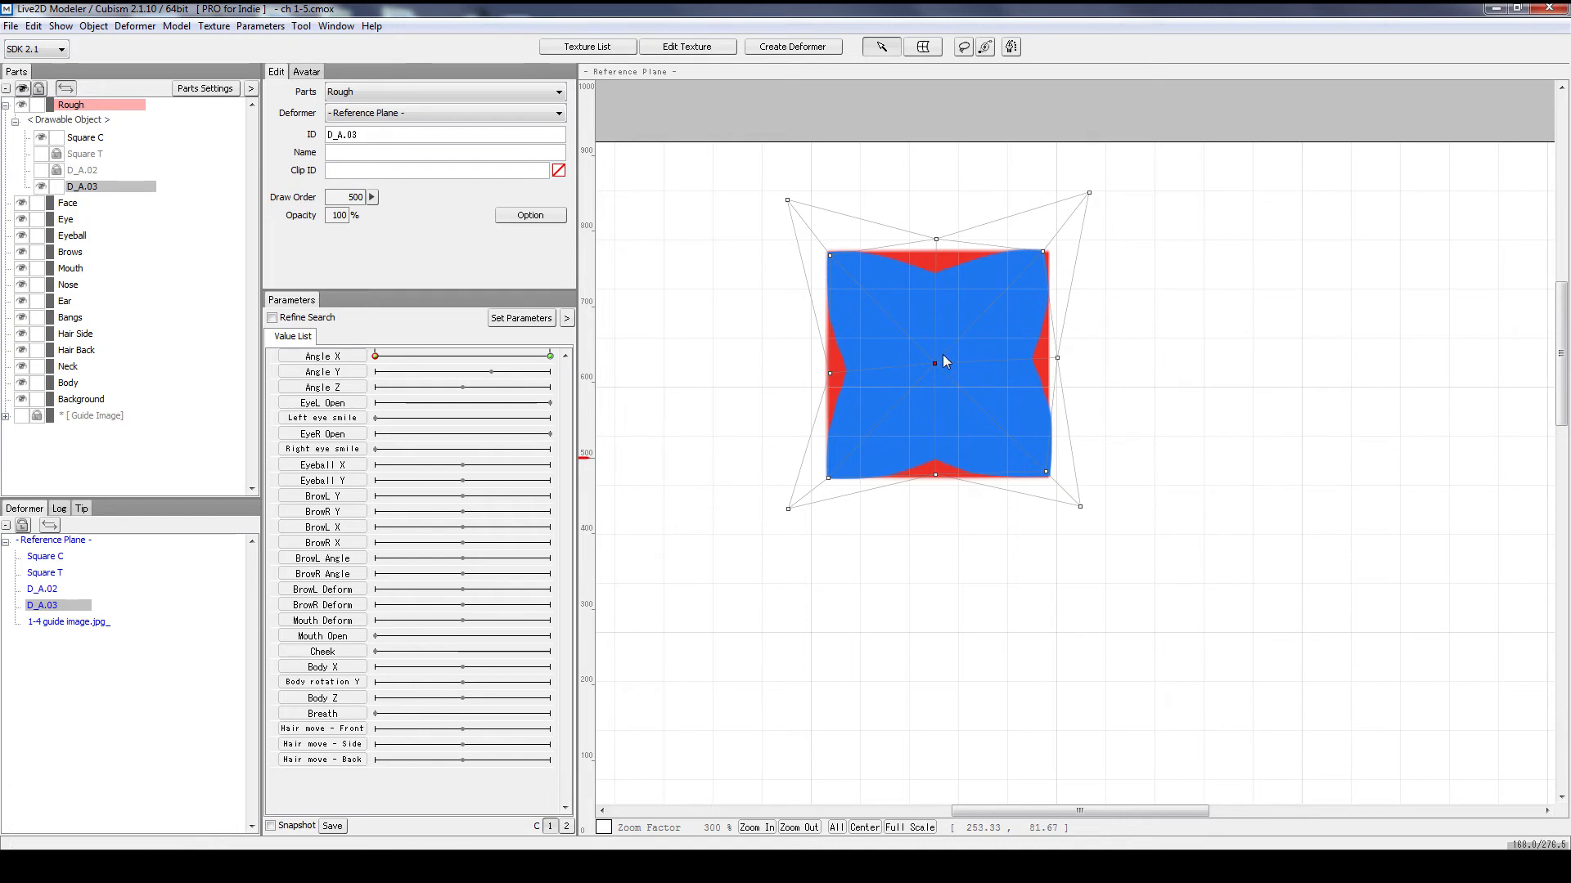
pyautogui.moveTo(939, 364); pyautogui.dragTo(829, 366)
pyautogui.hotkey('ctrl', 'z')
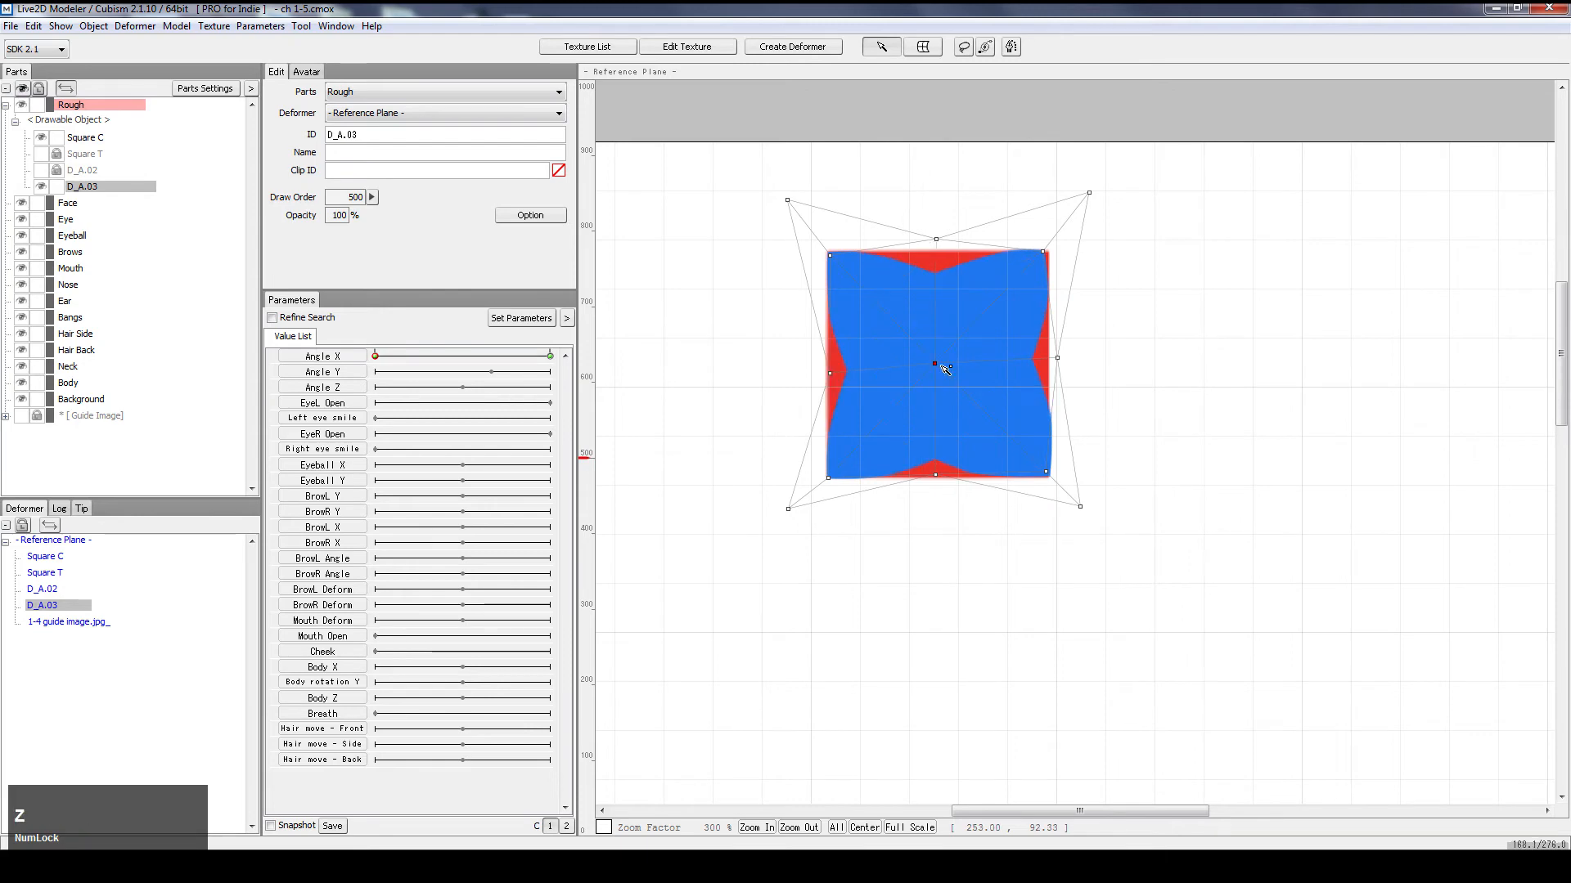
# Step: Try subdividing the blue circle's mesh polygons into four, undo it, and leave the mesh unchanged
pyautogui.click(935, 365)
pyautogui.doubleClick(937, 370)
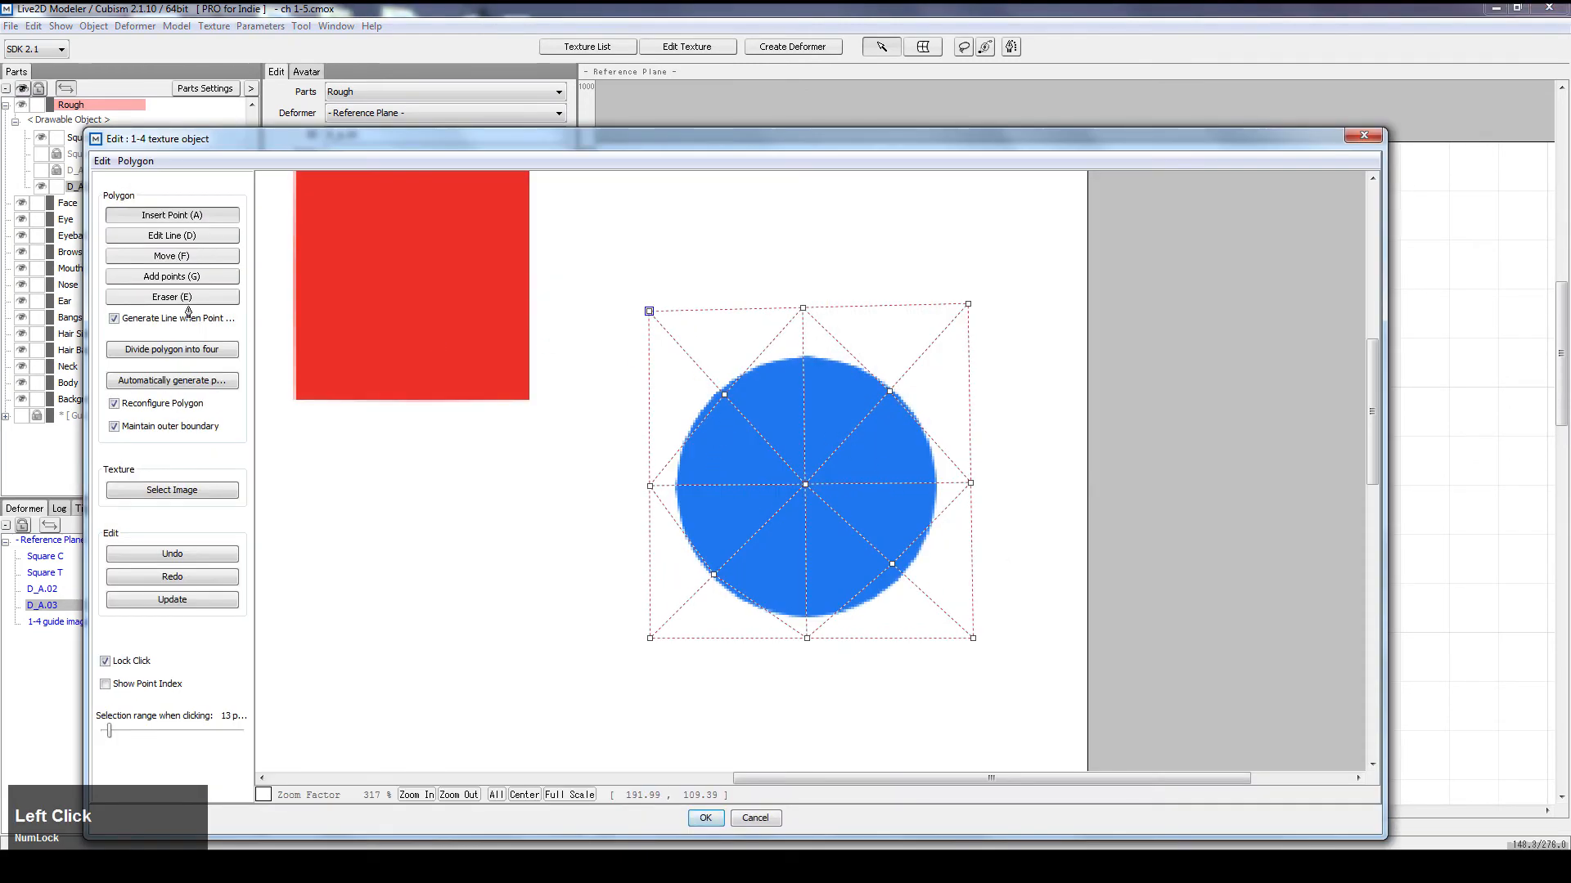
pyautogui.click(196, 357)
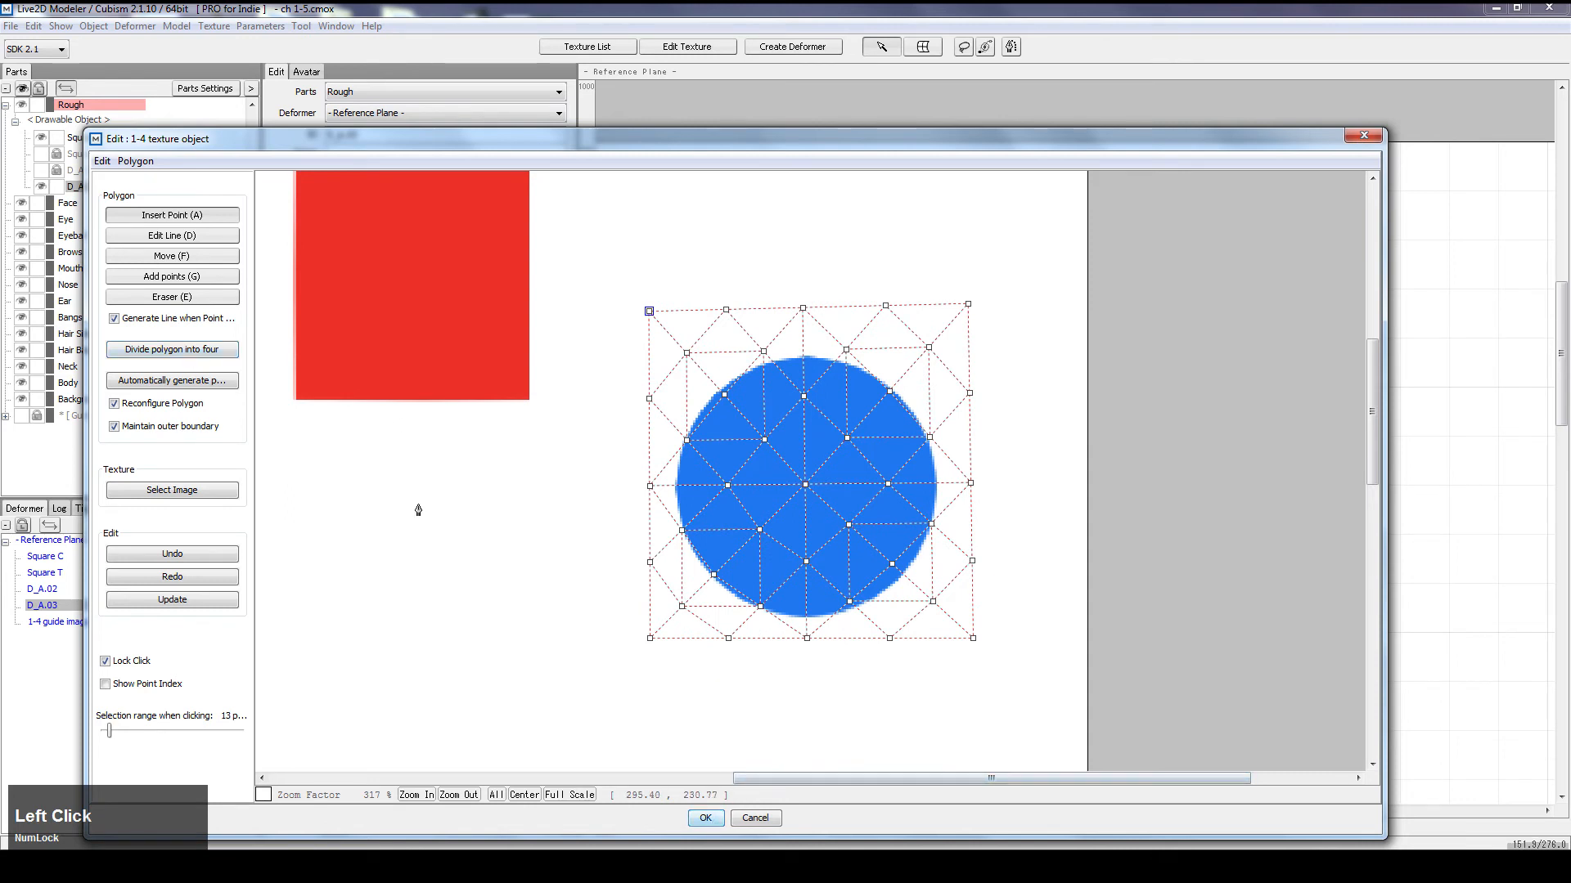
pyautogui.hotkey('ctrl', 'z')
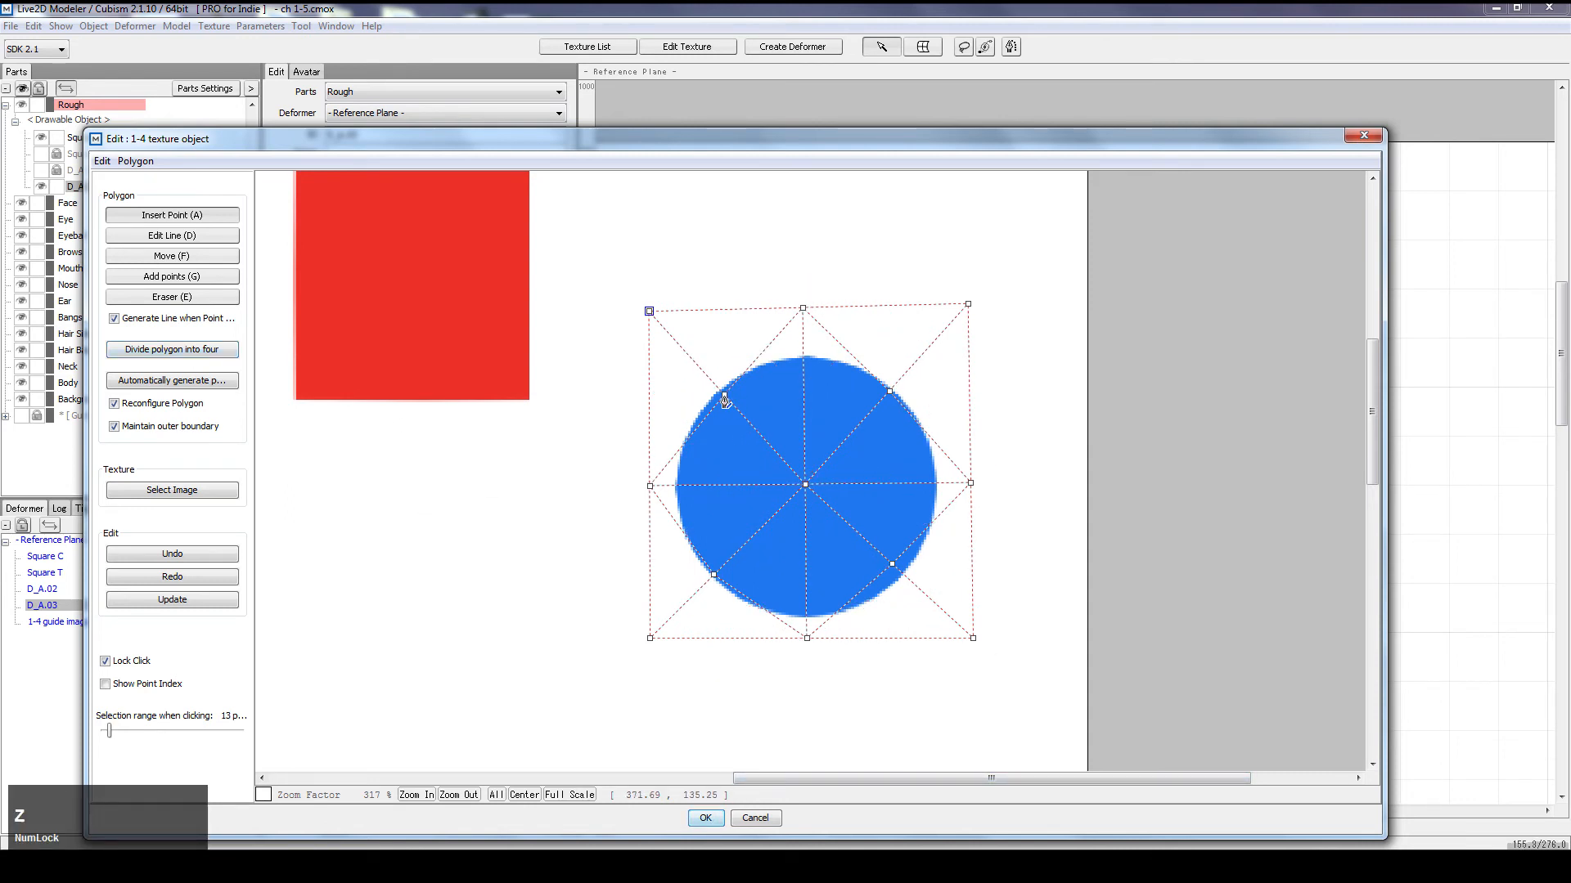
pyautogui.click(725, 399)
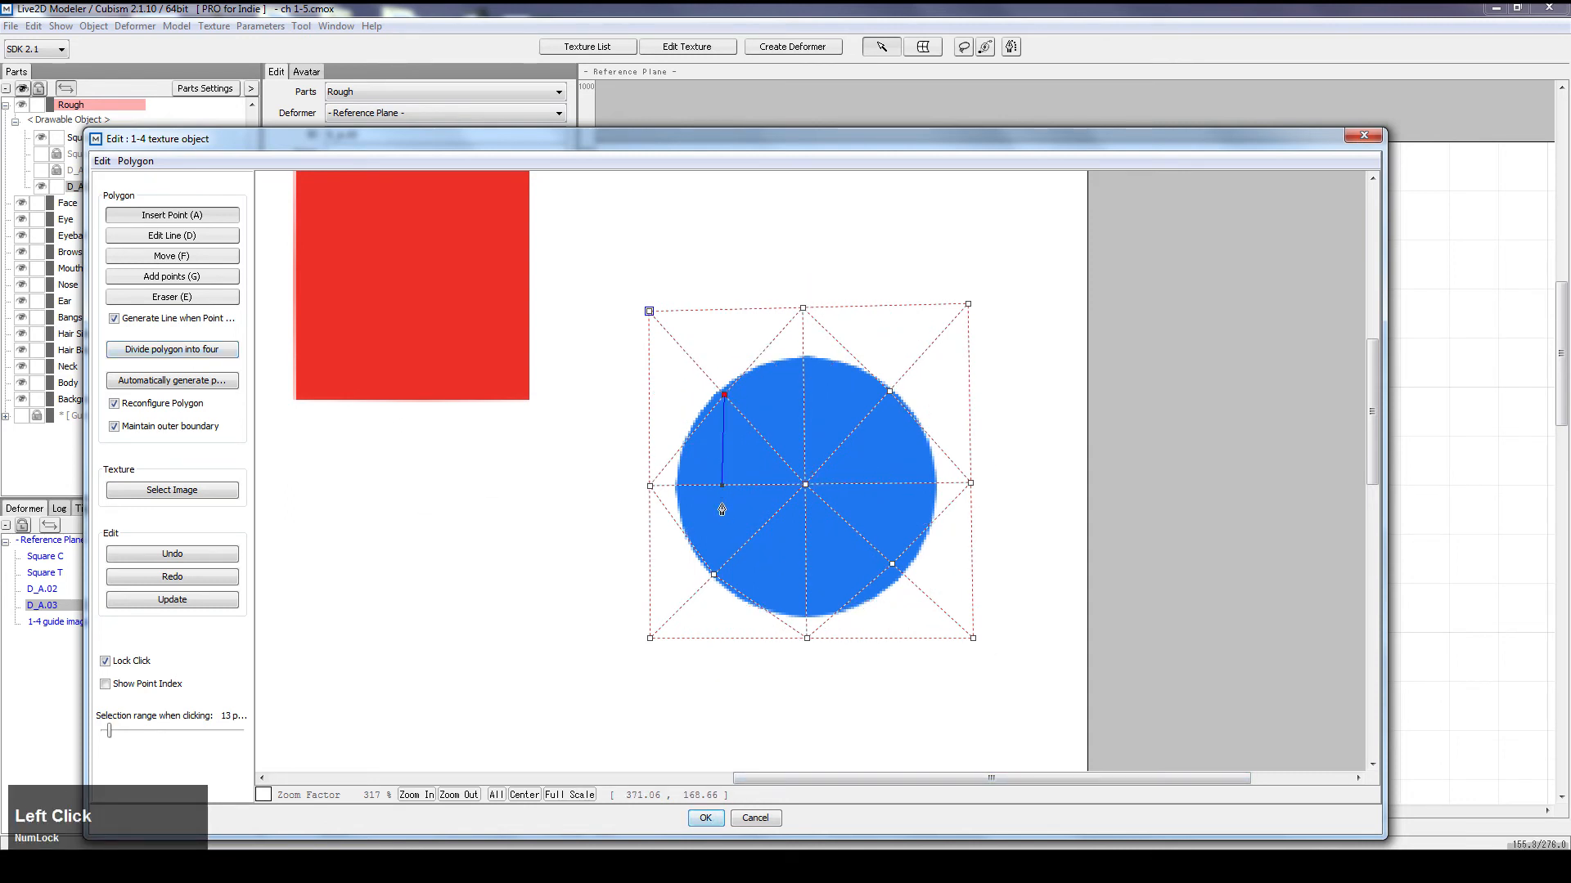
pyautogui.click(1363, 137)
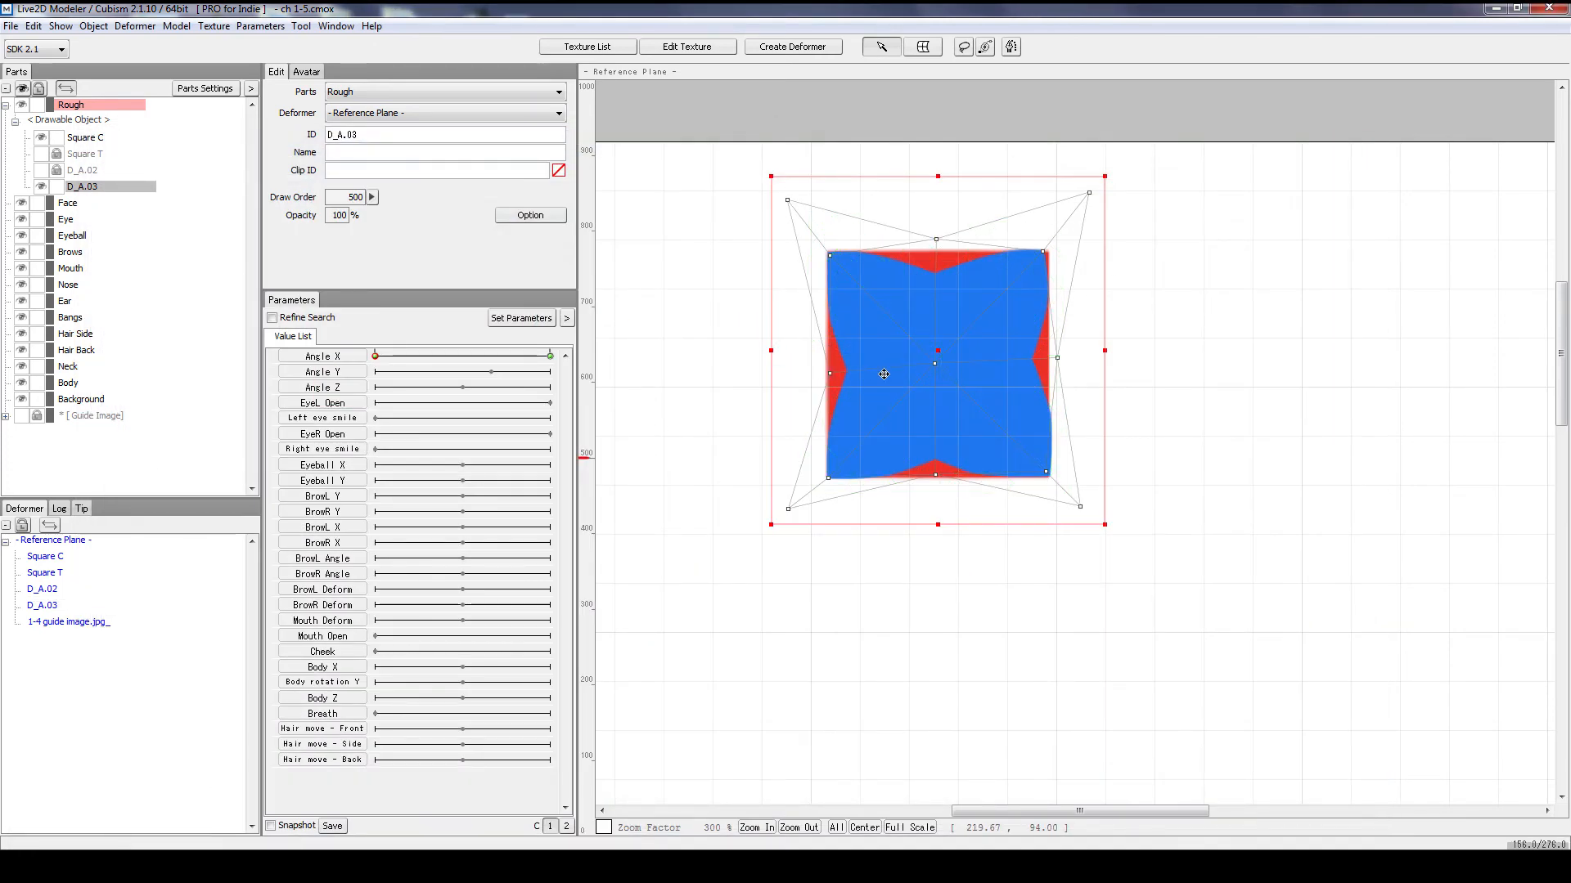
# Step: Reopen the blue circle's mesh and link its upper-left and lower-left outline points through new points on the left and lower spokes
pyautogui.doubleClick(939, 358)
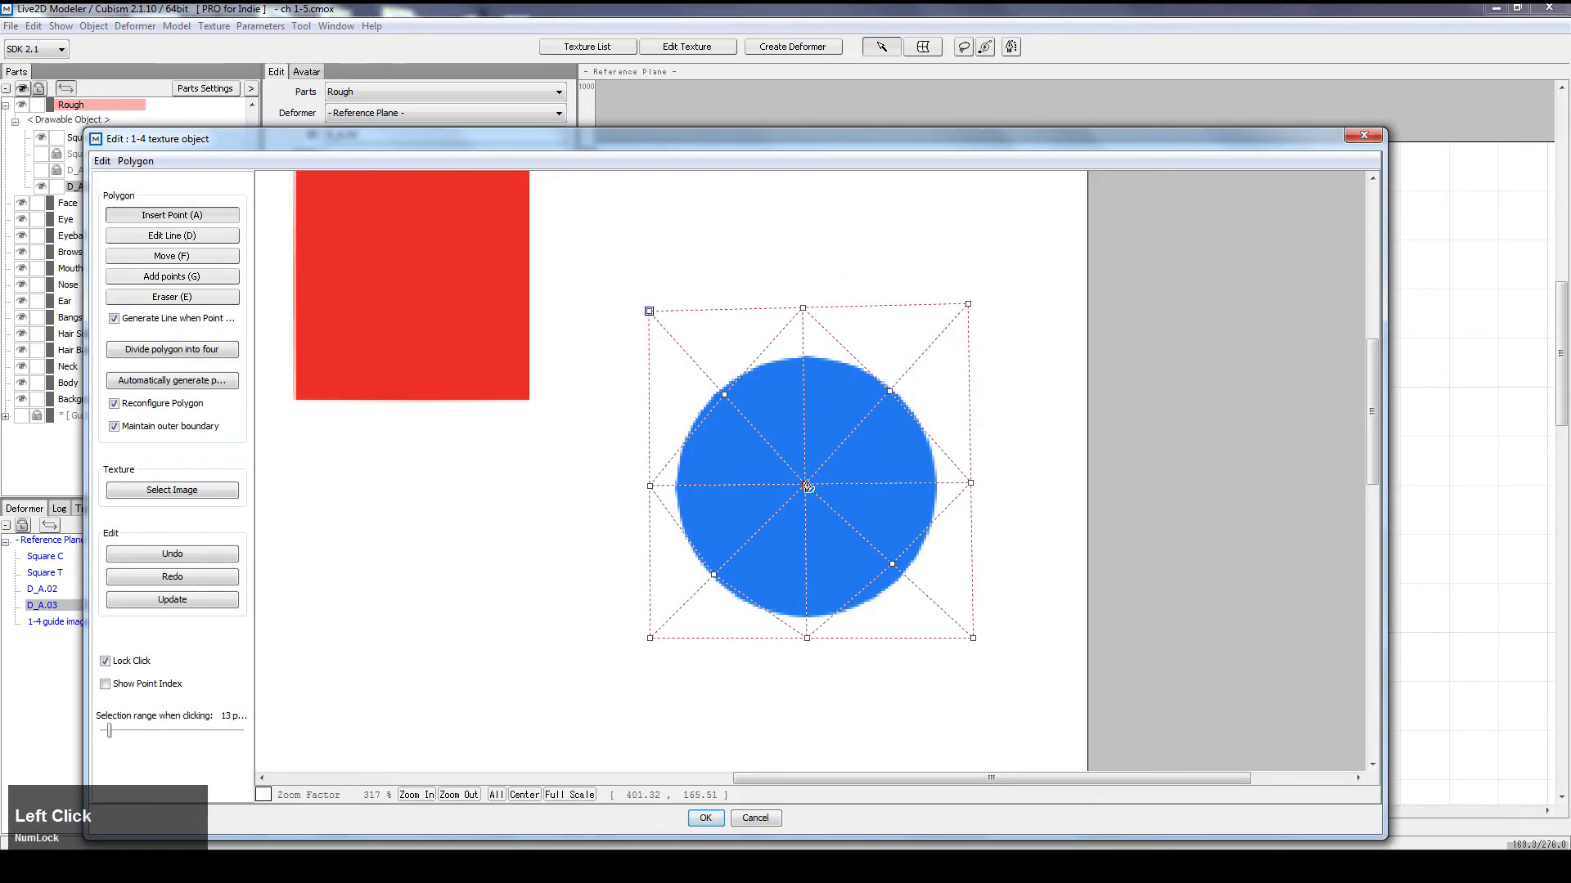
pyautogui.click(695, 490)
pyautogui.press('z')
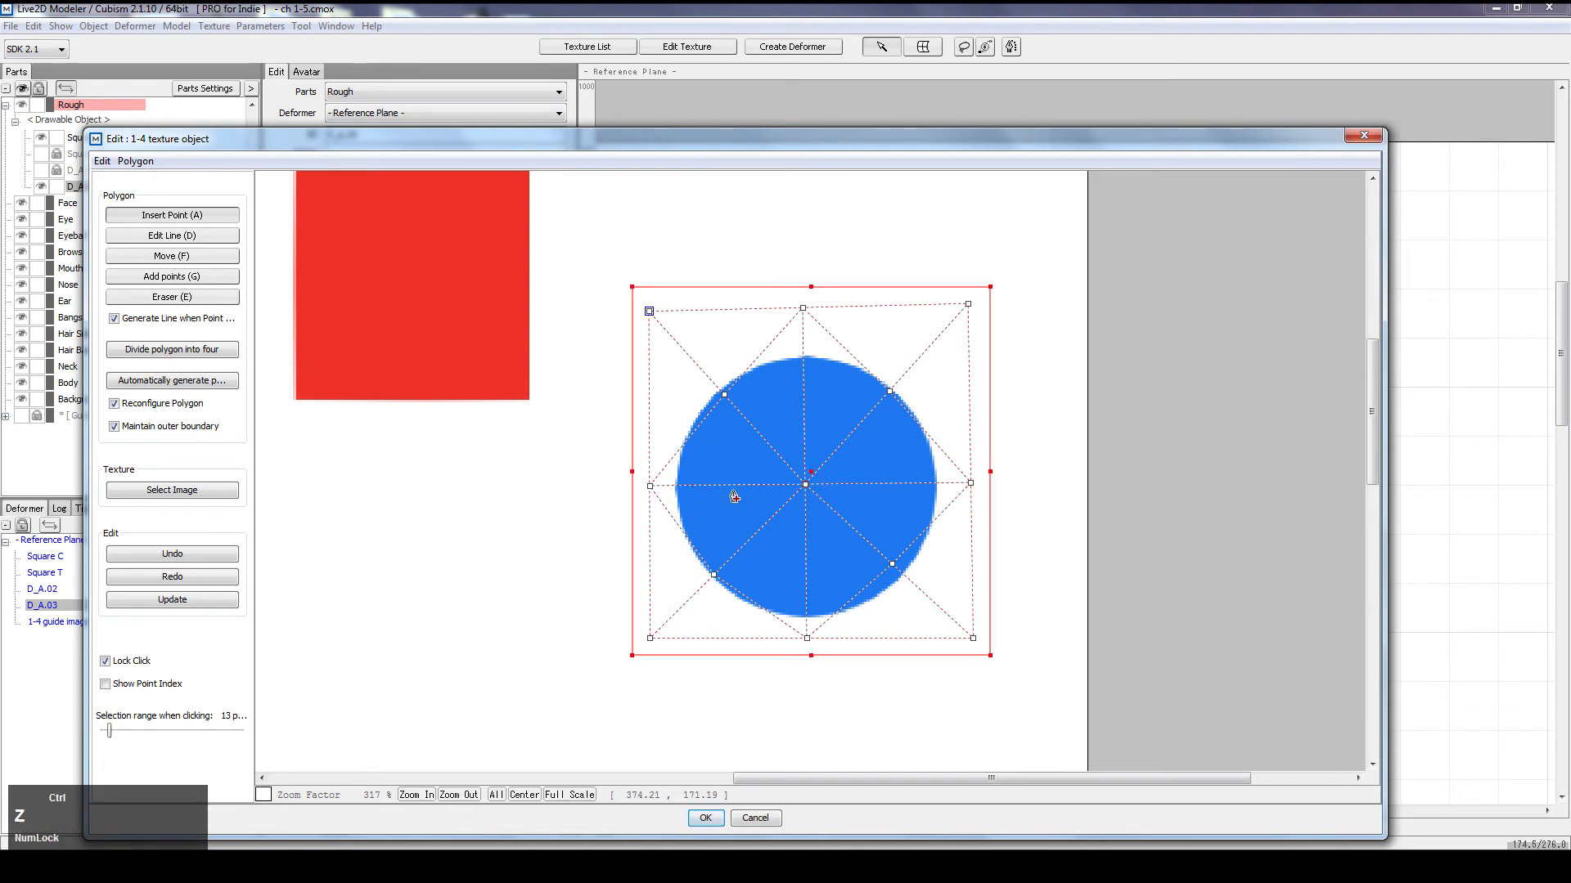
pyautogui.click(743, 486)
pyautogui.press('z')
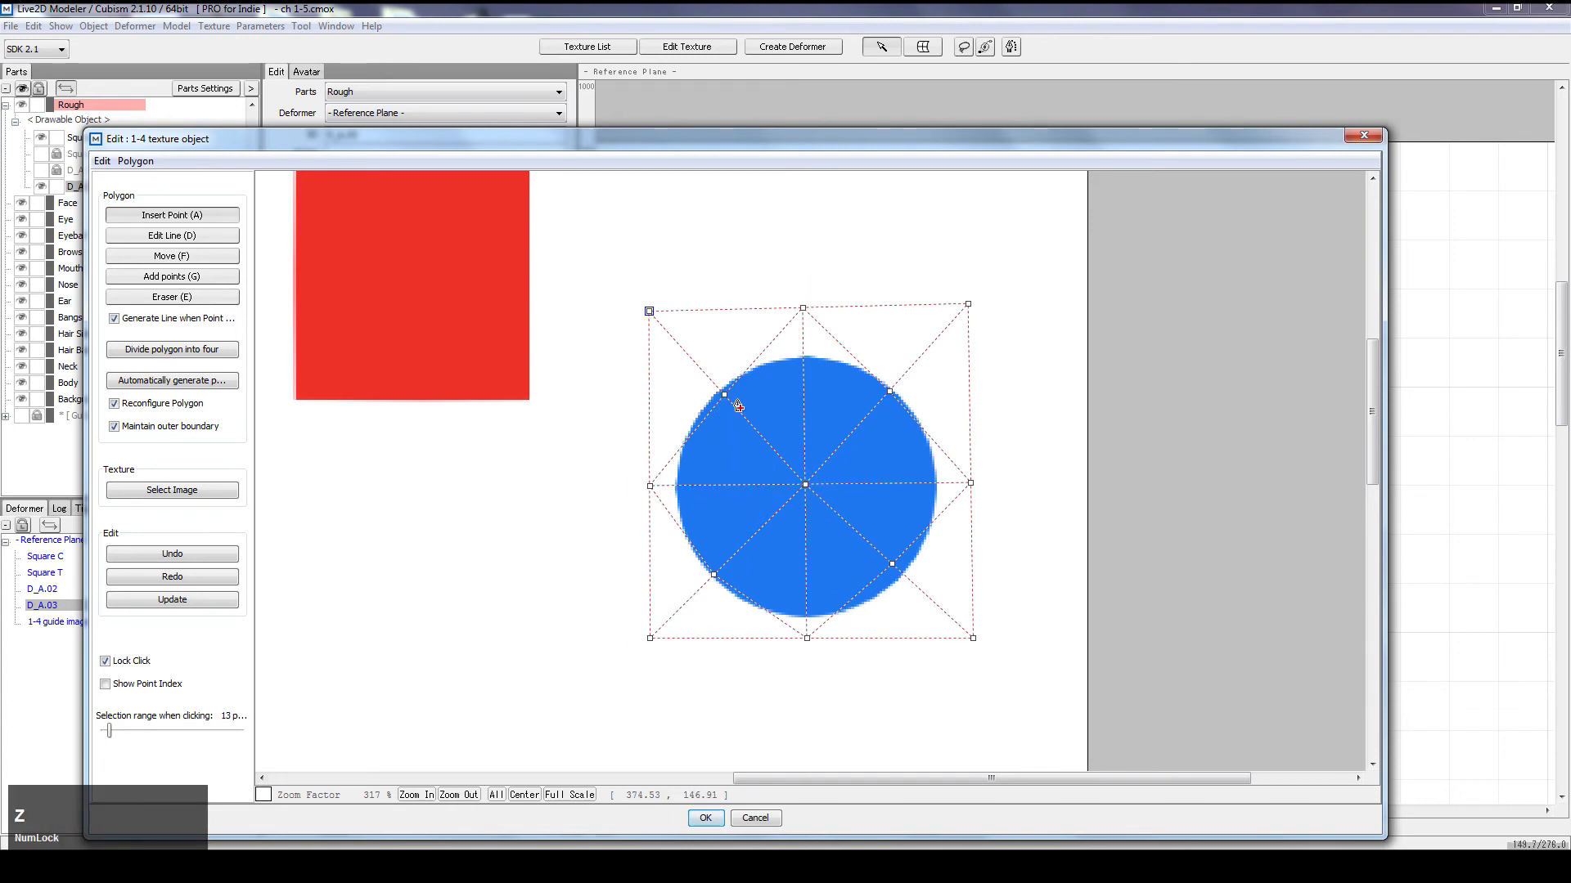
pyautogui.click(724, 395)
pyautogui.click(723, 487)
pyautogui.click(713, 575)
pyautogui.click(806, 574)
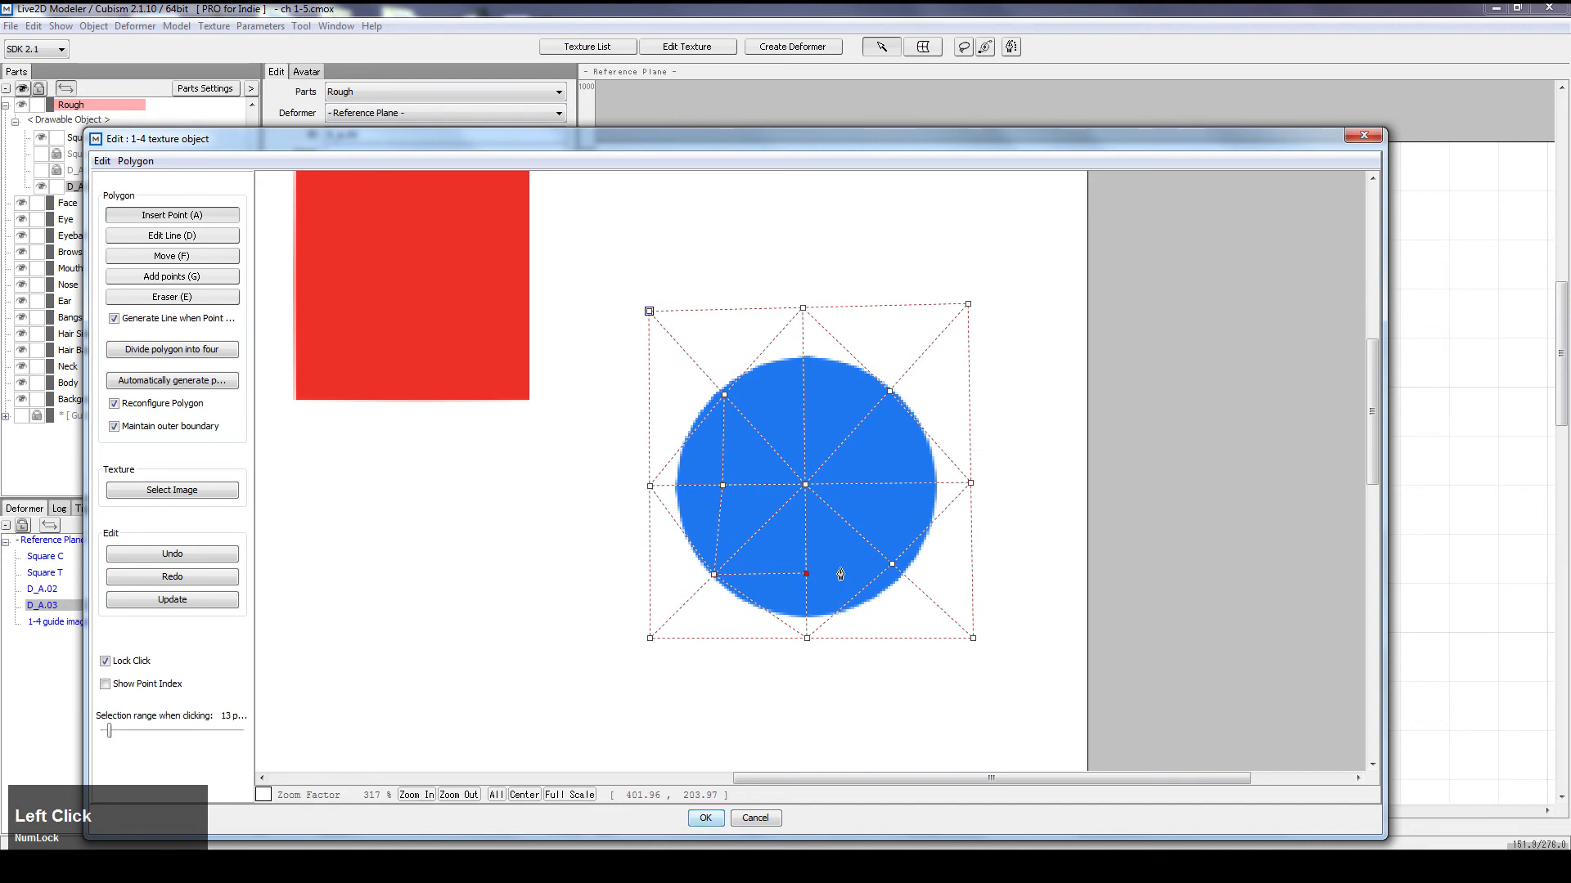
# Step: Complete the inner ring of mesh lines through new points on the right and upper spokes, and apply the mesh
pyautogui.click(891, 565)
pyautogui.click(896, 485)
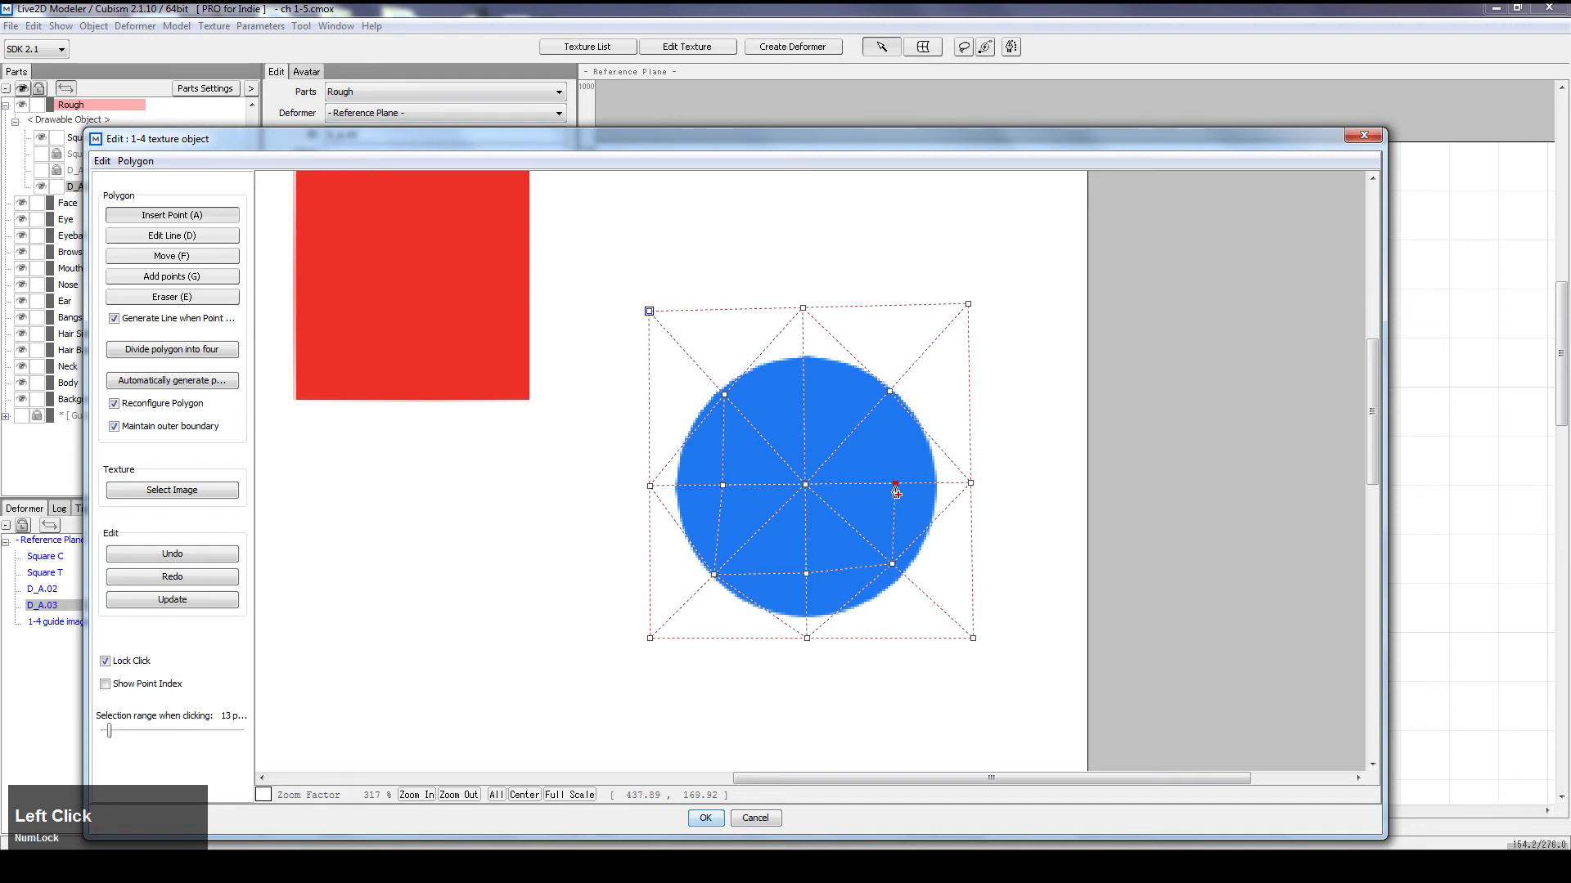
pyautogui.click(889, 392)
pyautogui.click(804, 391)
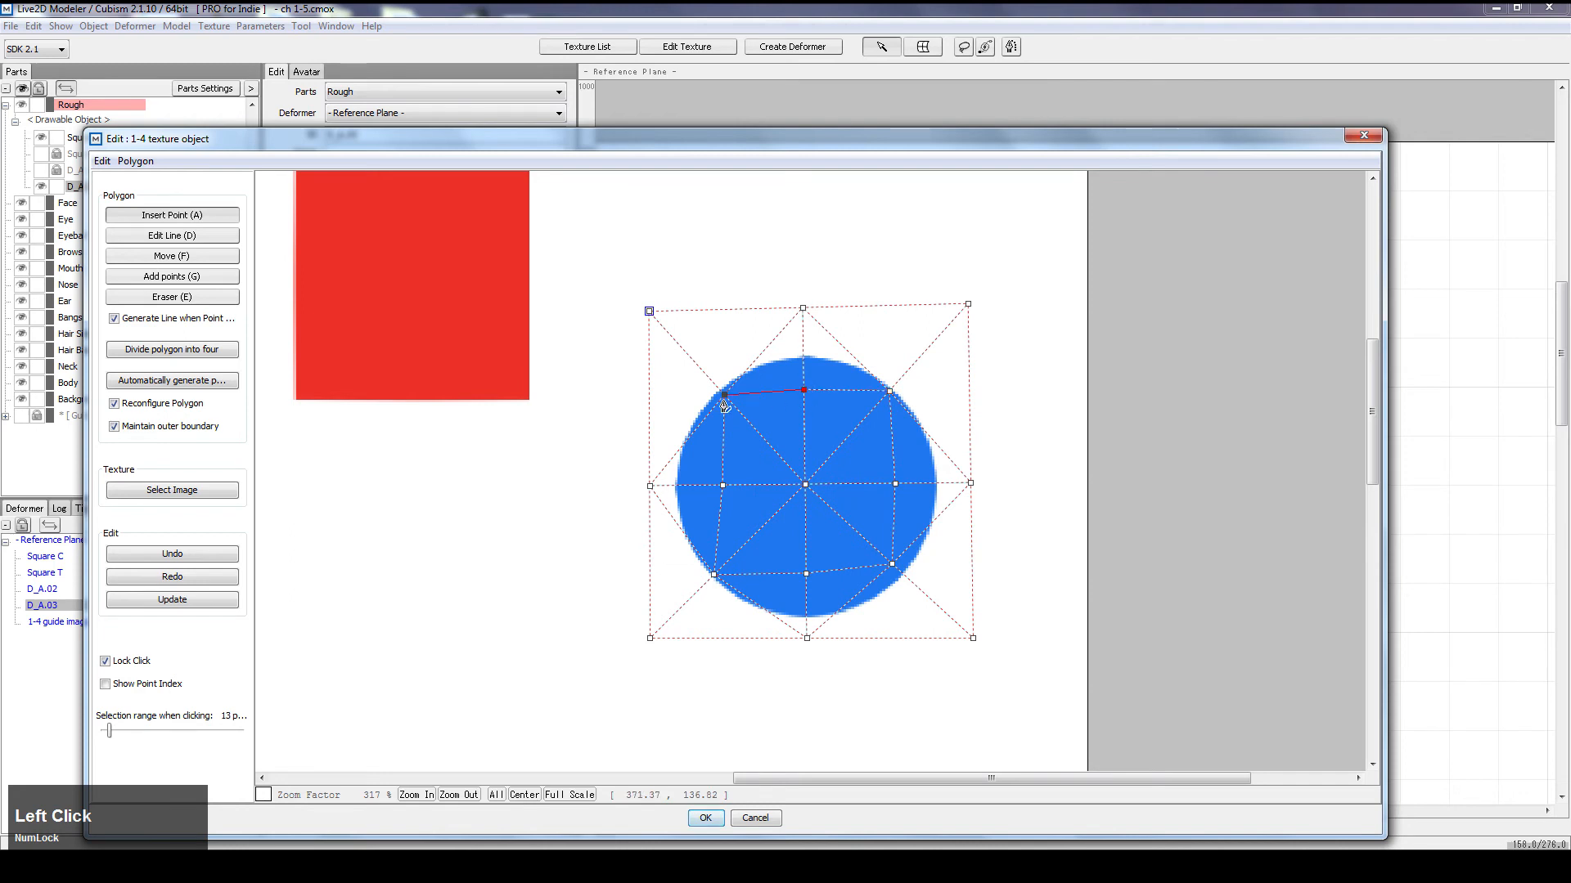
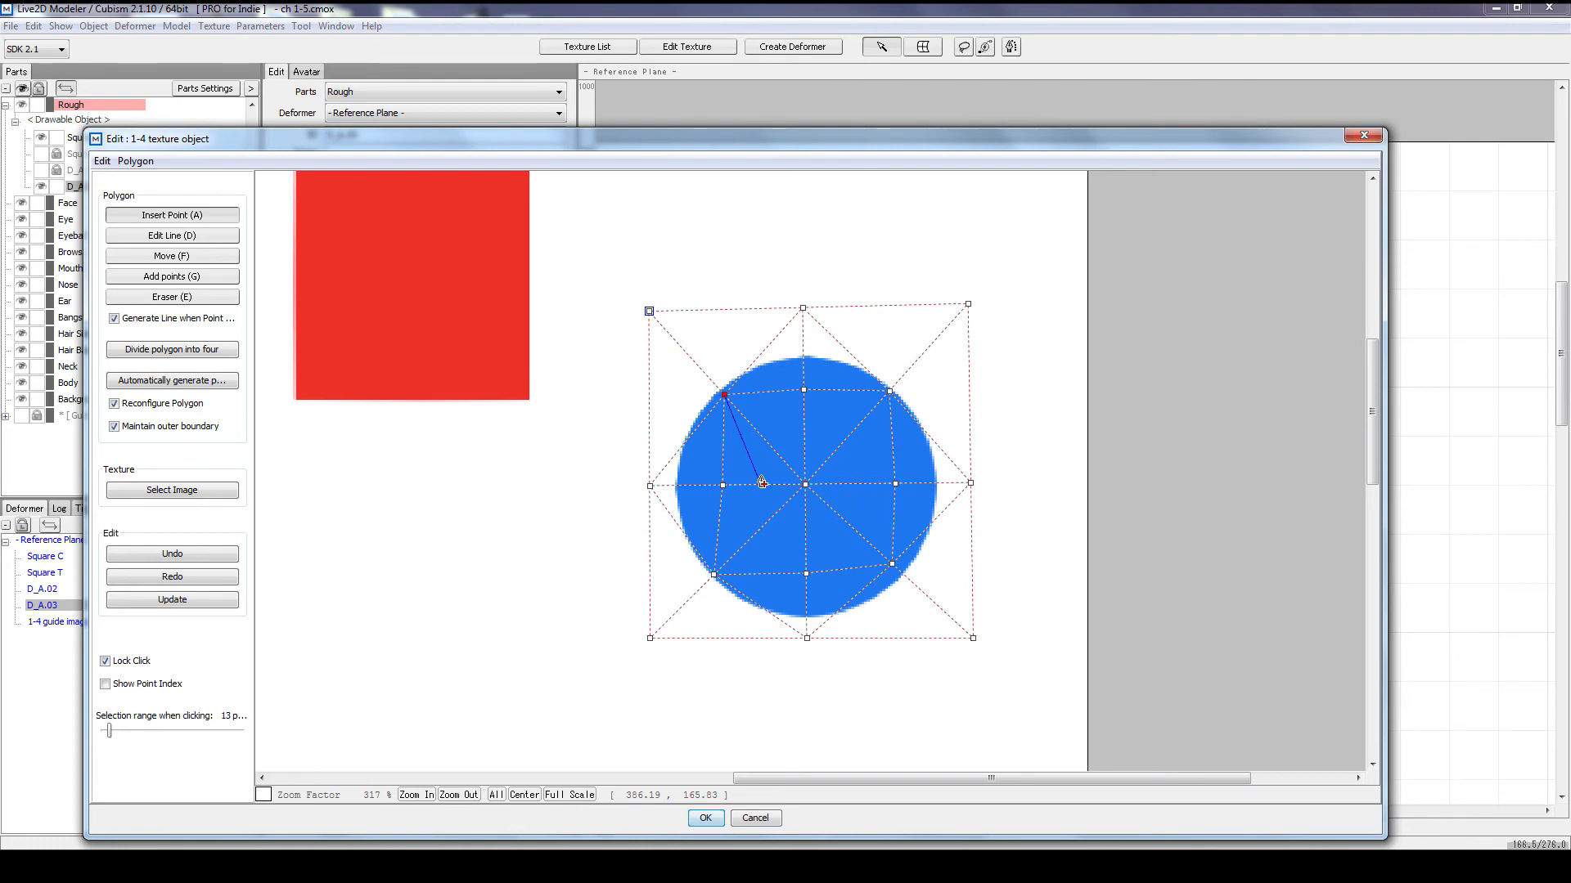
pyautogui.click(707, 818)
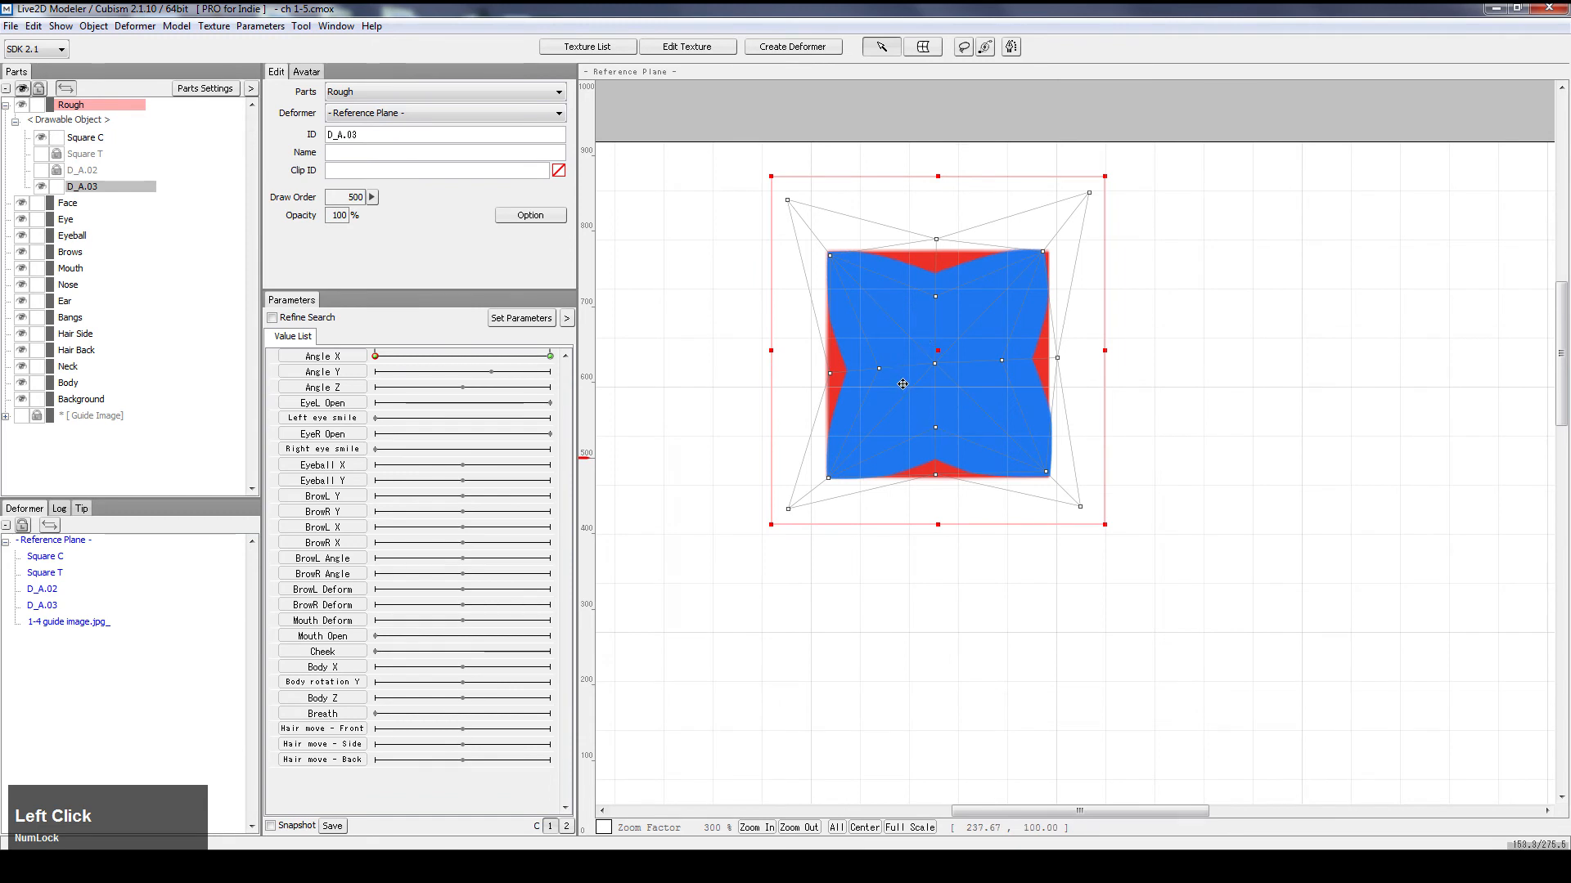
# Step: Move the blue shape's left-side and lower mesh points so those edges match the red square, pulling the lower outer corners inward
pyautogui.scroll(1, 820, 370)
pyautogui.click(808, 371)
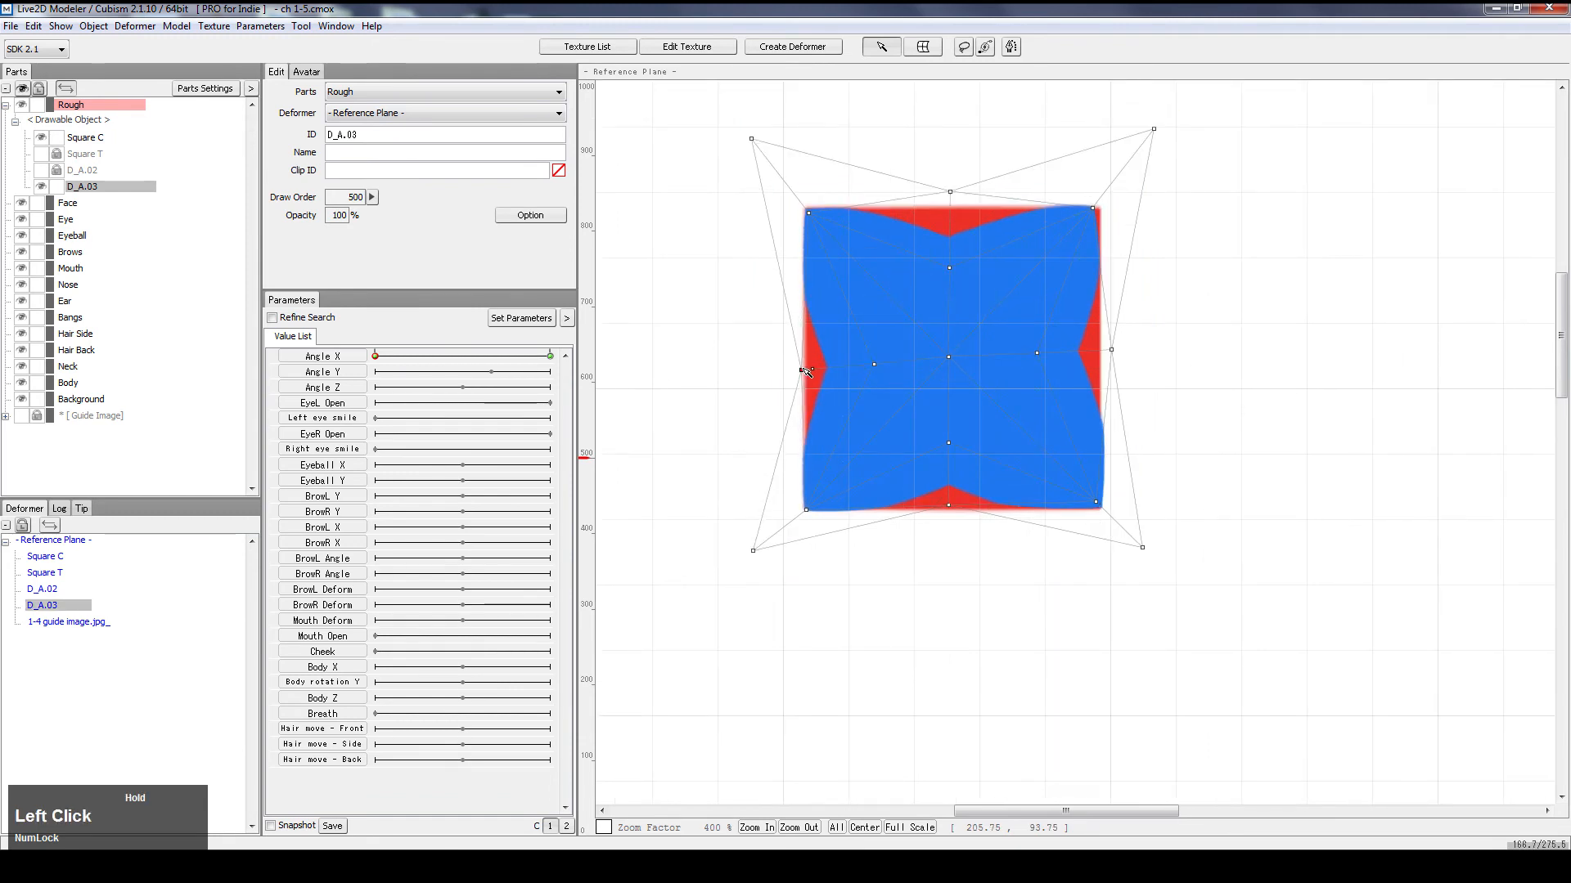
pyautogui.moveTo(806, 370); pyautogui.dragTo(809, 364)
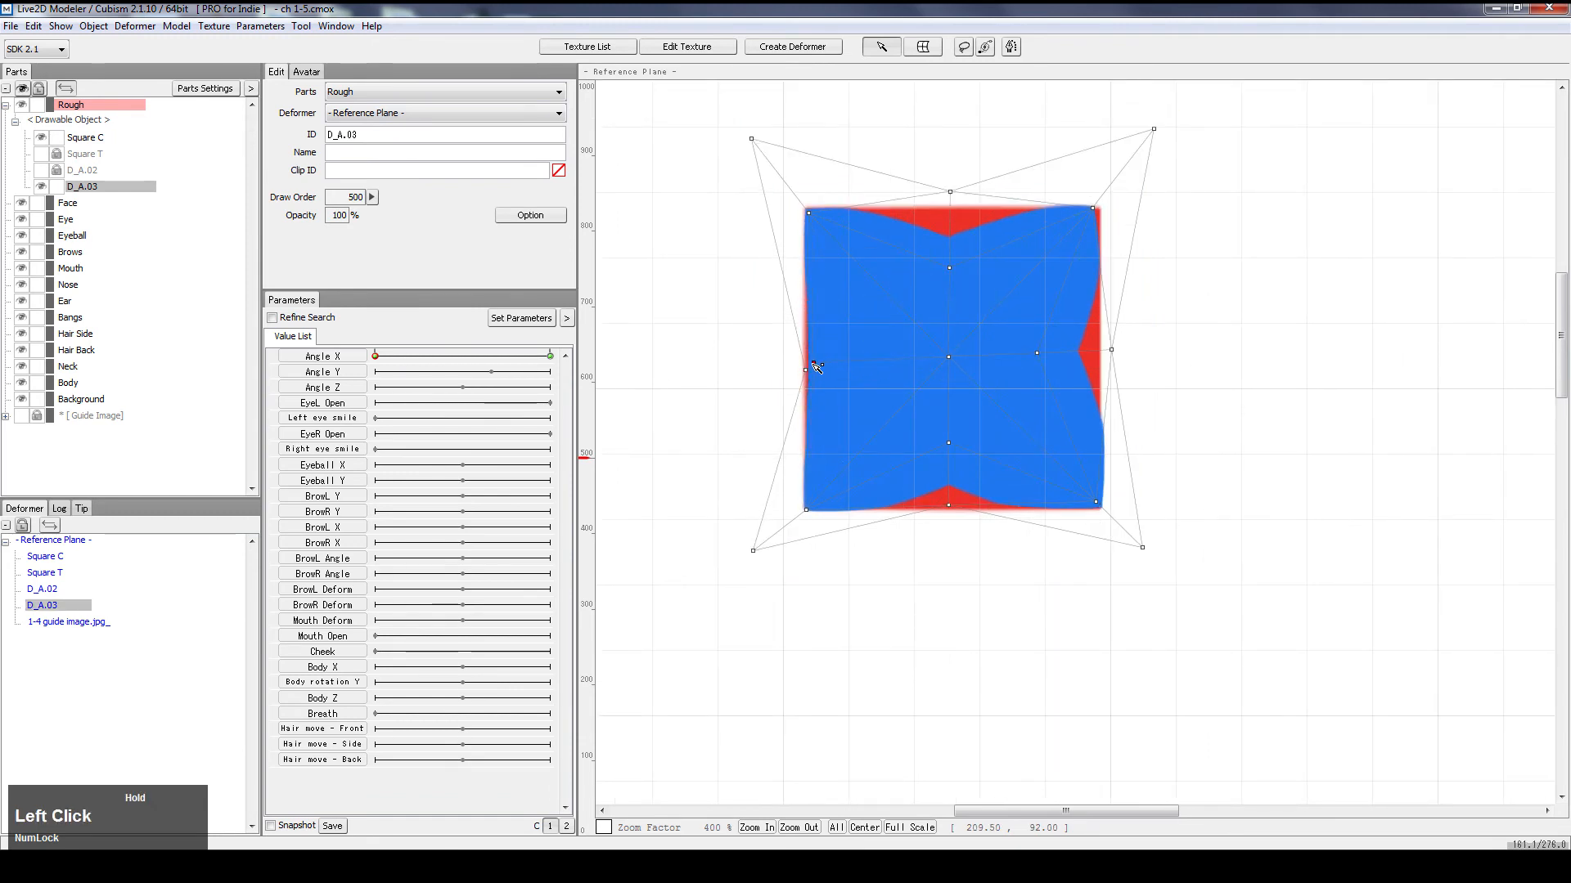
pyautogui.moveTo(950, 445); pyautogui.dragTo(947, 507)
pyautogui.moveTo(753, 551); pyautogui.dragTo(754, 533)
pyautogui.moveTo(1142, 548); pyautogui.dragTo(1096, 507)
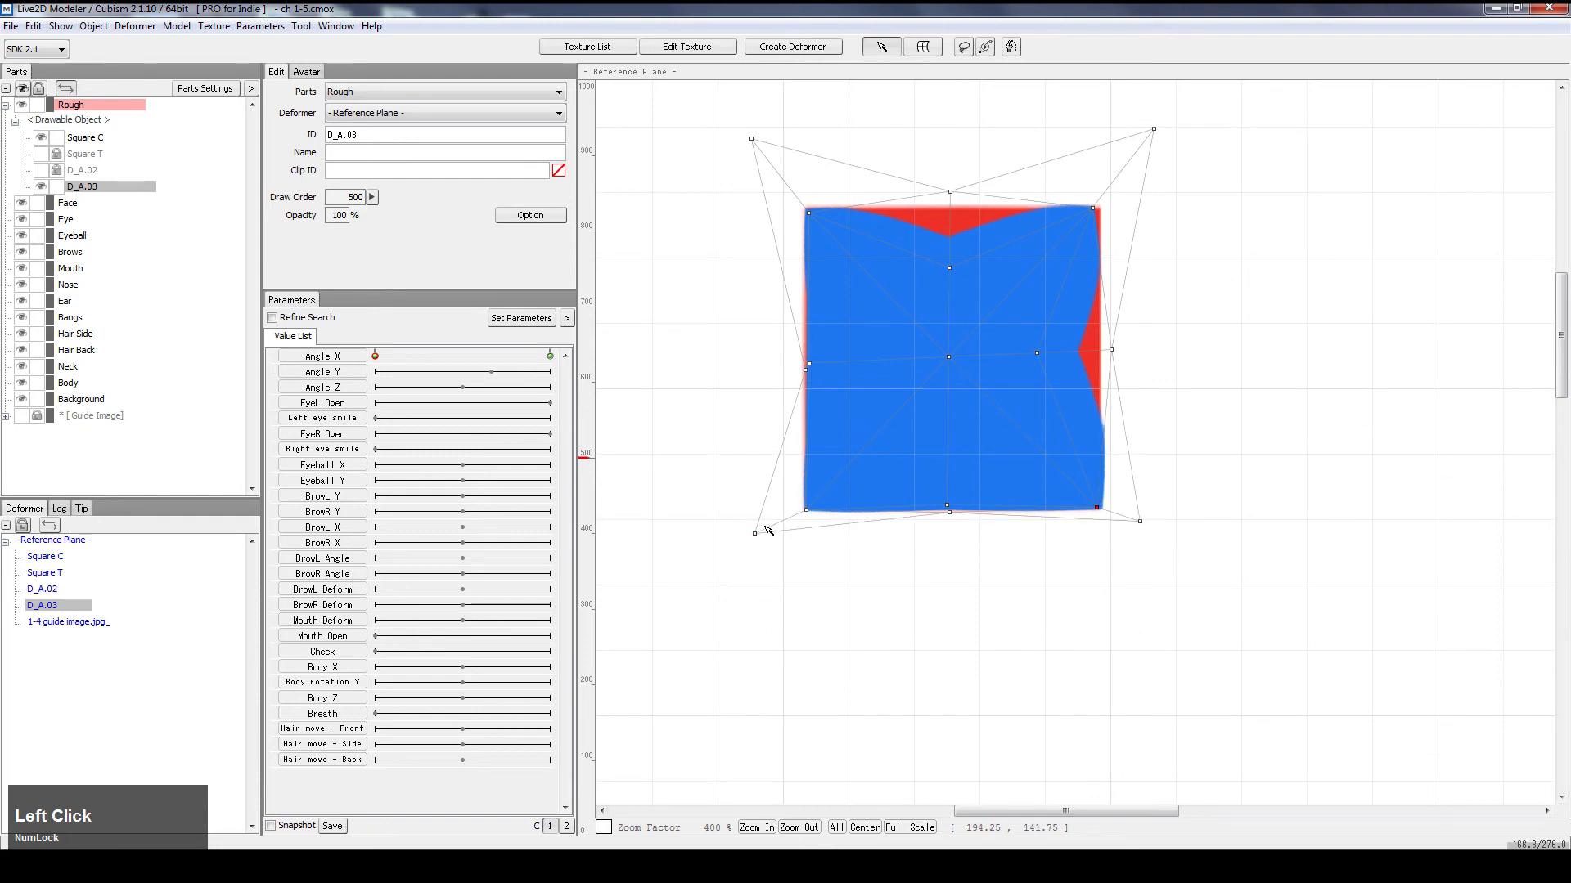
pyautogui.moveTo(754, 534); pyautogui.dragTo(805, 513)
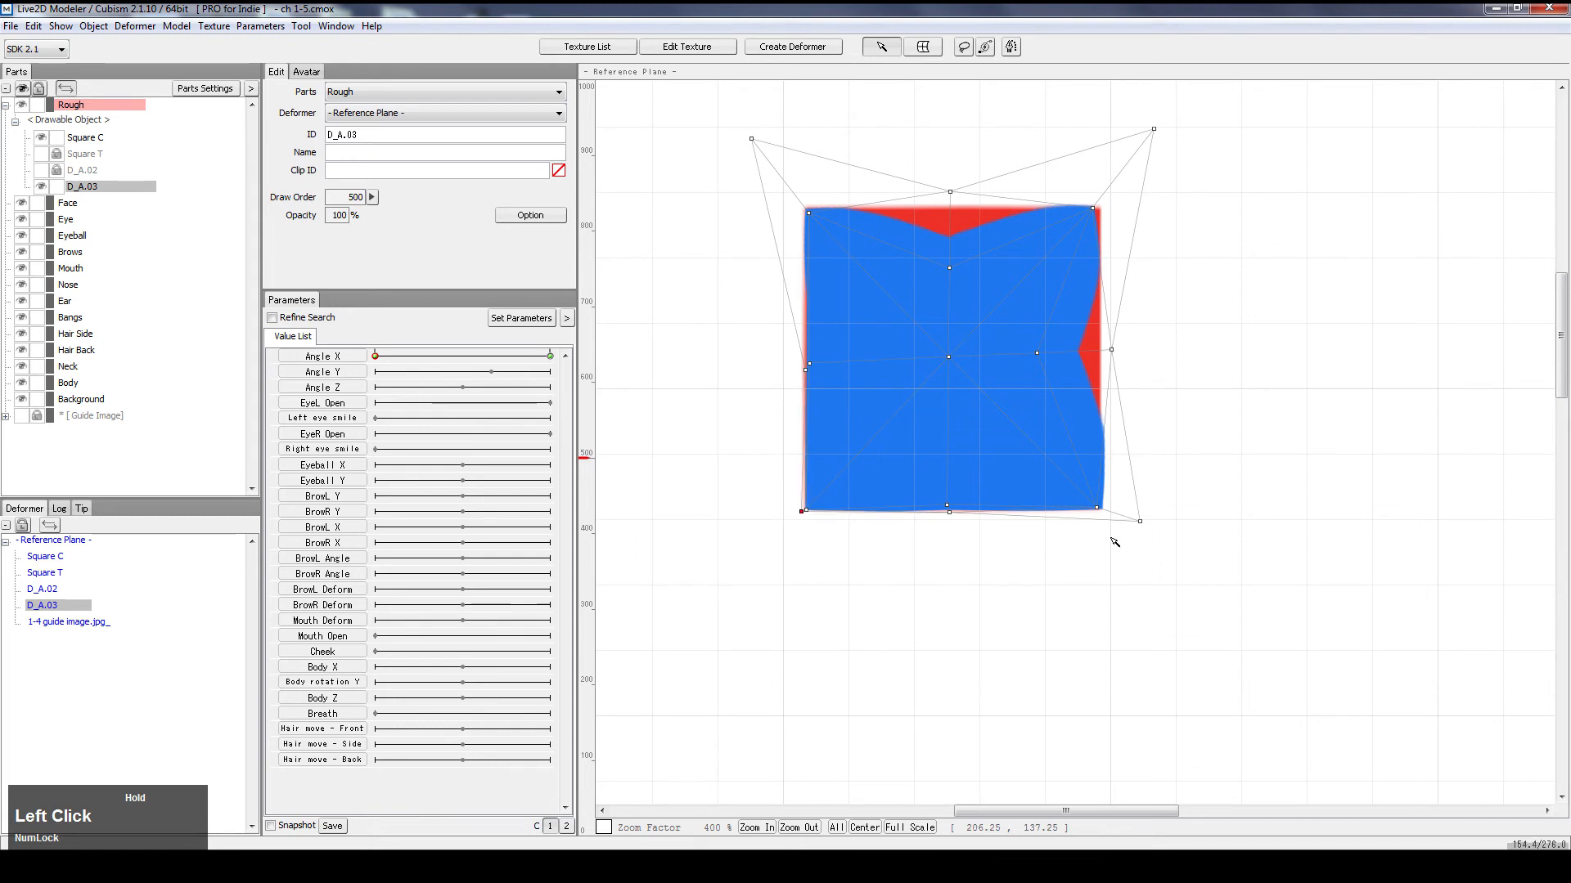
pyautogui.moveTo(1140, 522); pyautogui.dragTo(1128, 486)
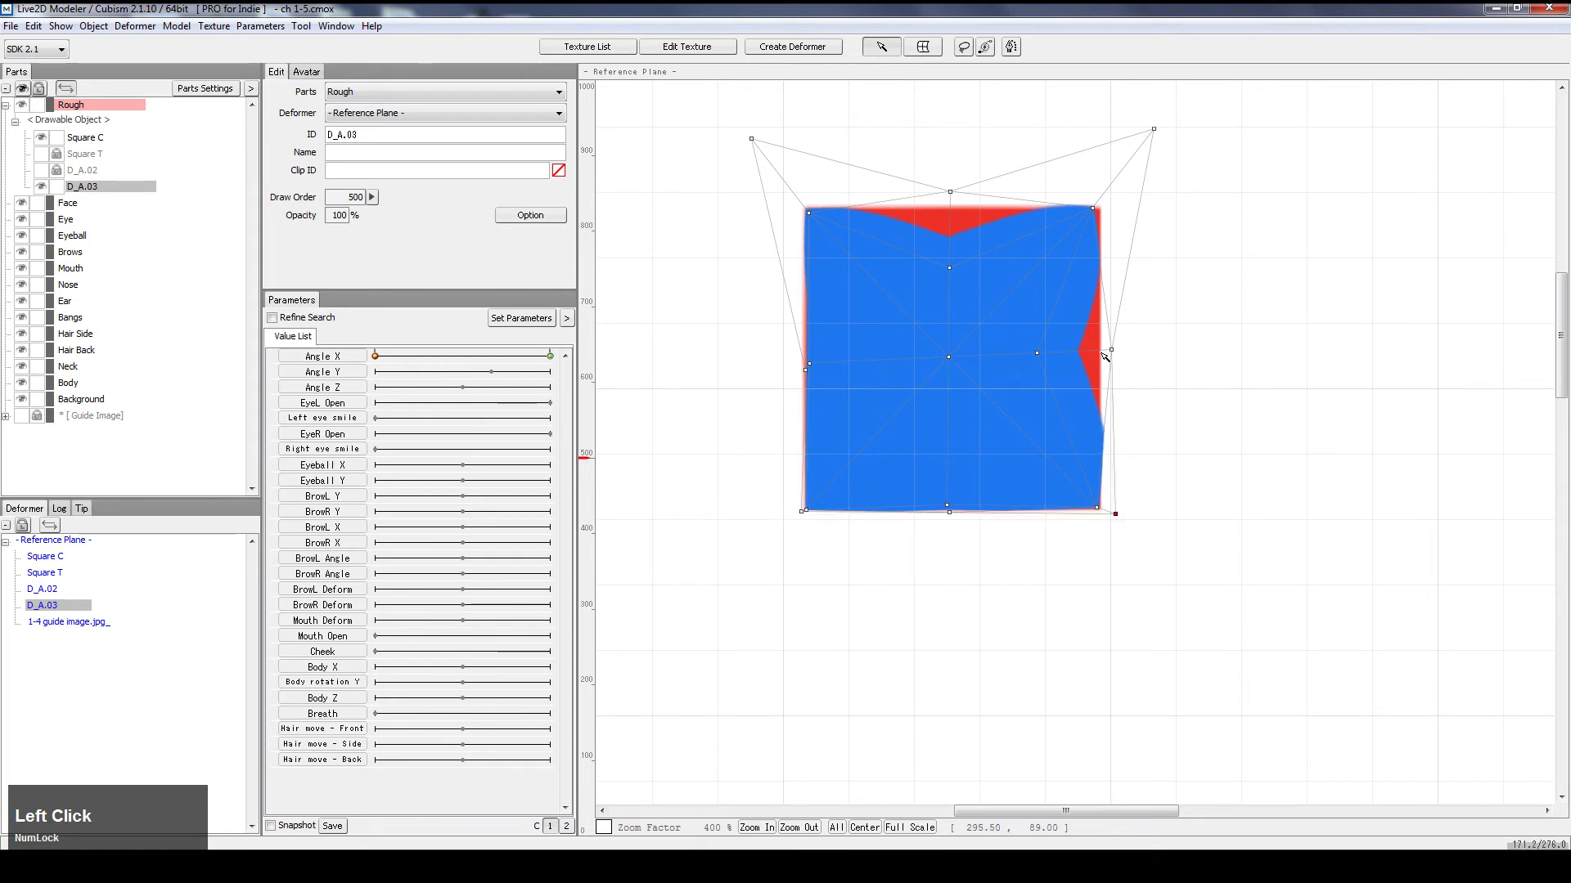
# Step: Move the blue shape's right-side and upper mesh points onto the red square's edges and corners, and fine-tune the fit
pyautogui.moveTo(1103, 355)
pyautogui.mouseDown()
pyautogui.moveTo(1077, 346)
pyautogui.moveTo(1098, 354)
pyautogui.mouseUp()
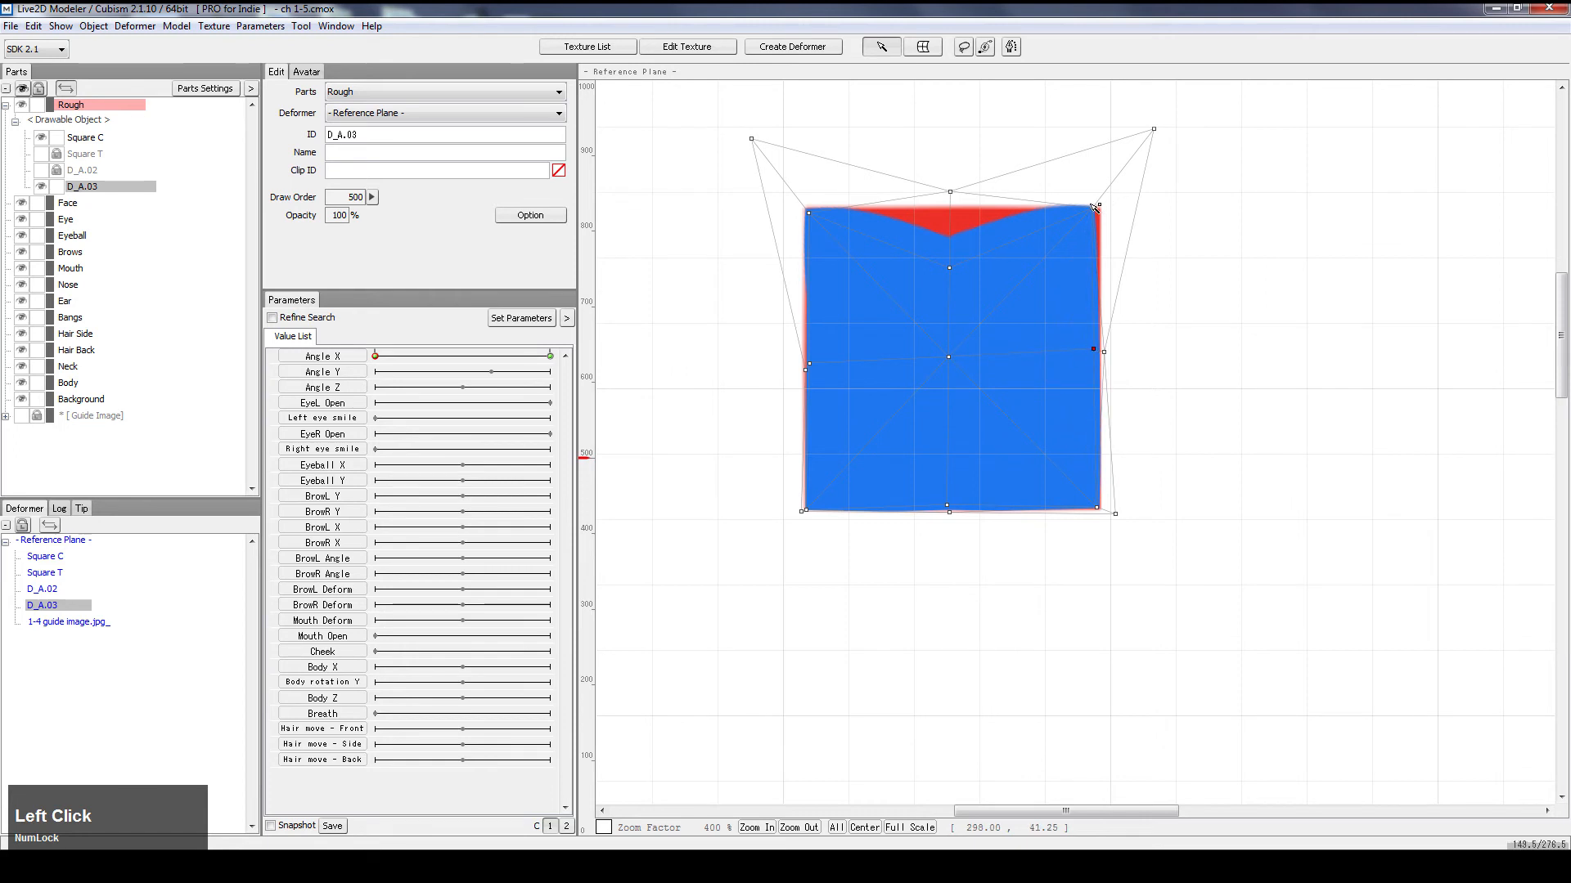
pyautogui.moveTo(1101, 213); pyautogui.dragTo(1105, 216)
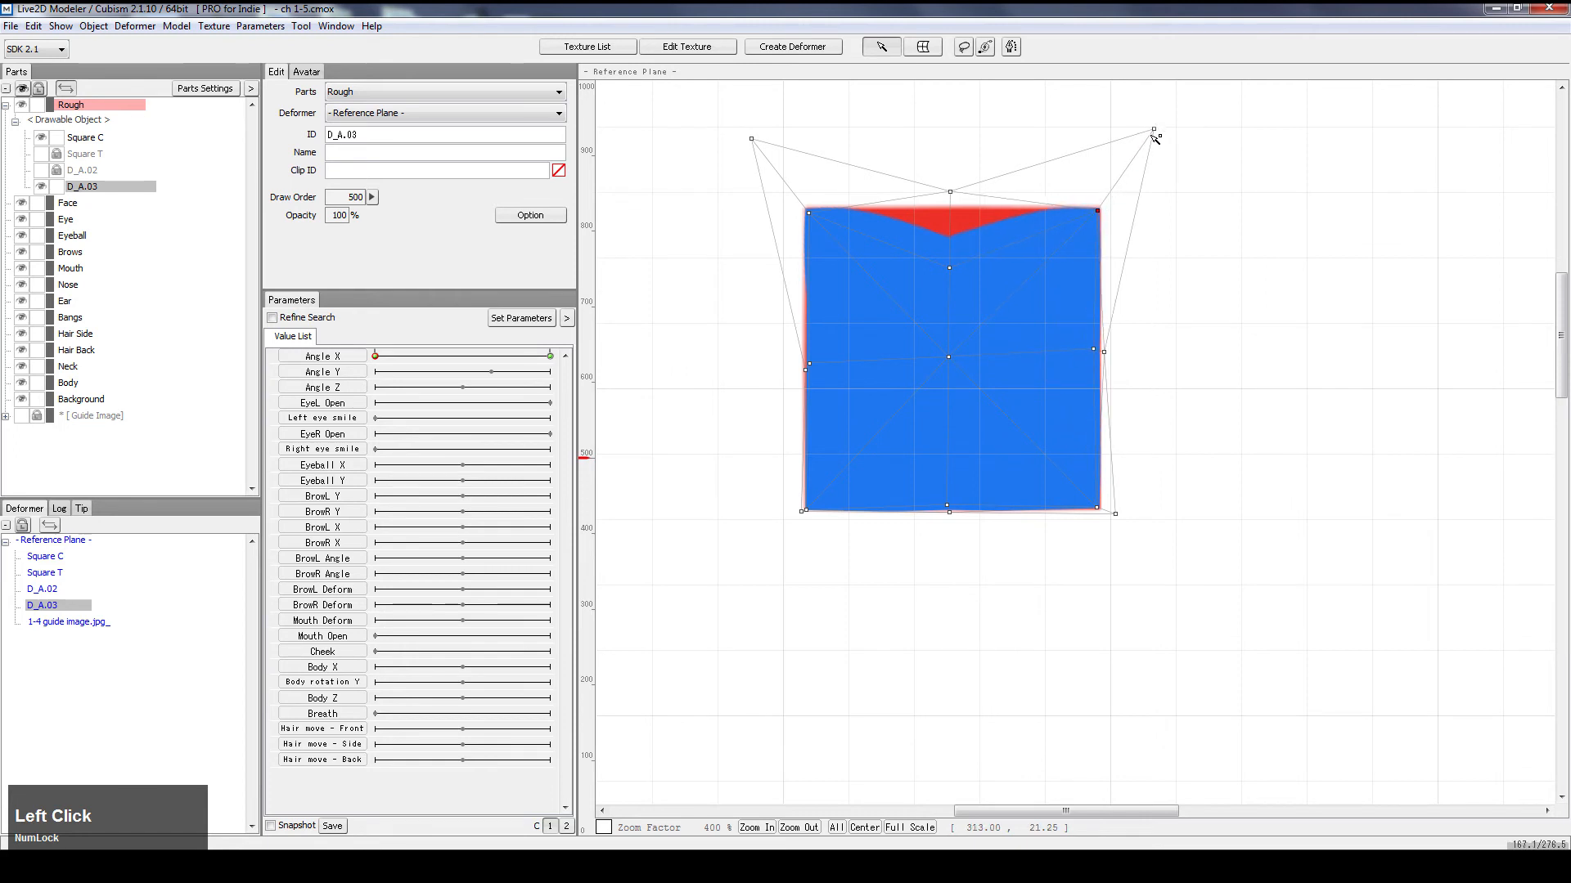
pyautogui.moveTo(1153, 131); pyautogui.dragTo(1103, 203)
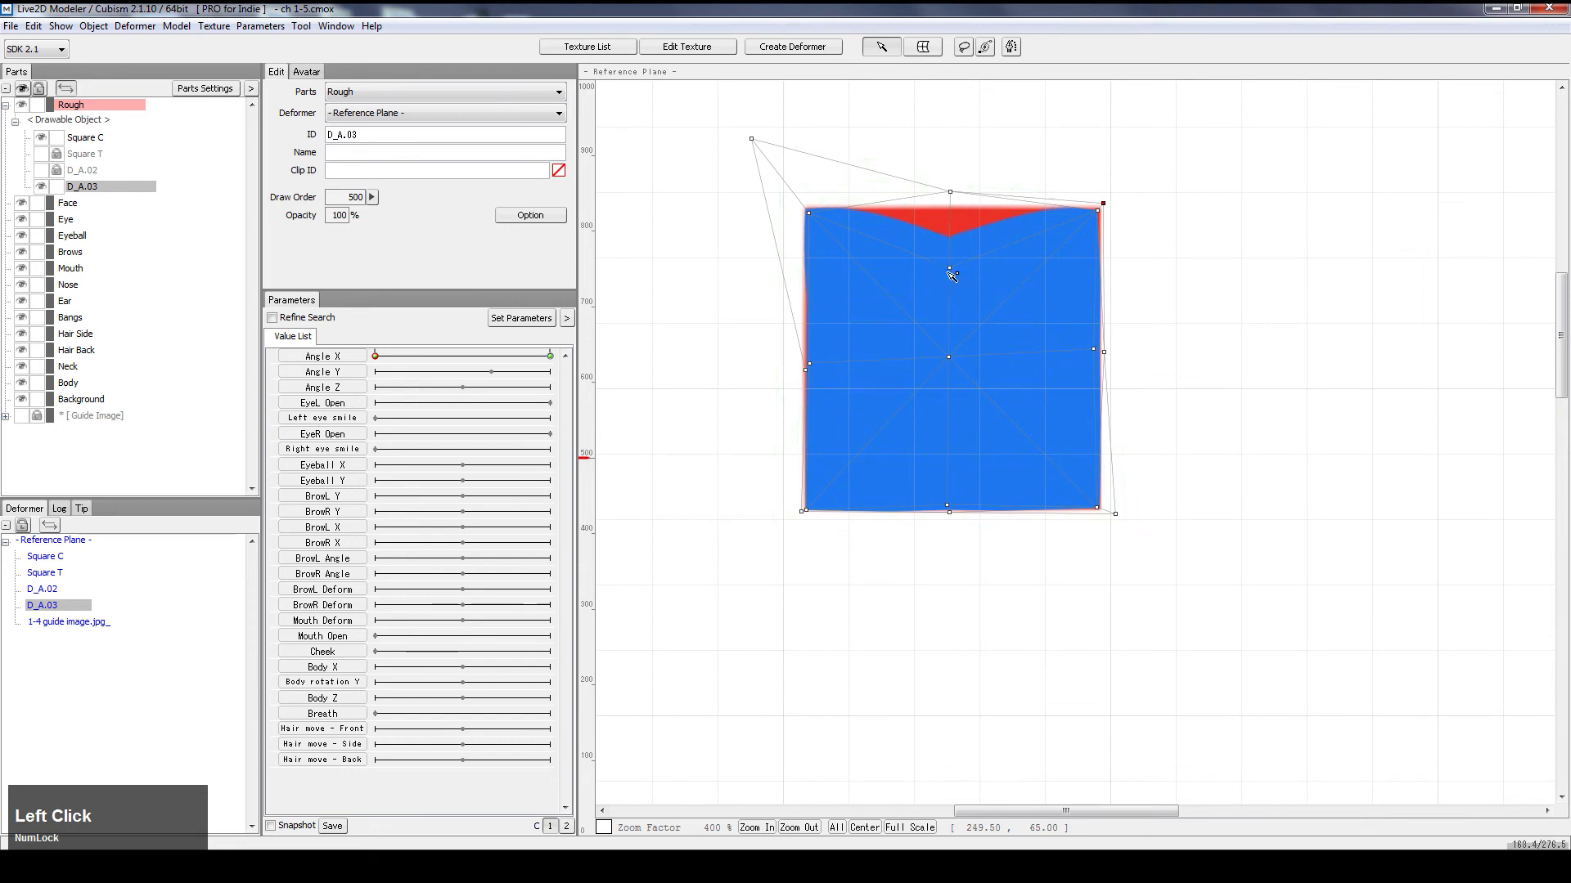
pyautogui.moveTo(949, 270)
pyautogui.mouseDown()
pyautogui.moveTo(952, 198)
pyautogui.moveTo(949, 213)
pyautogui.mouseUp()
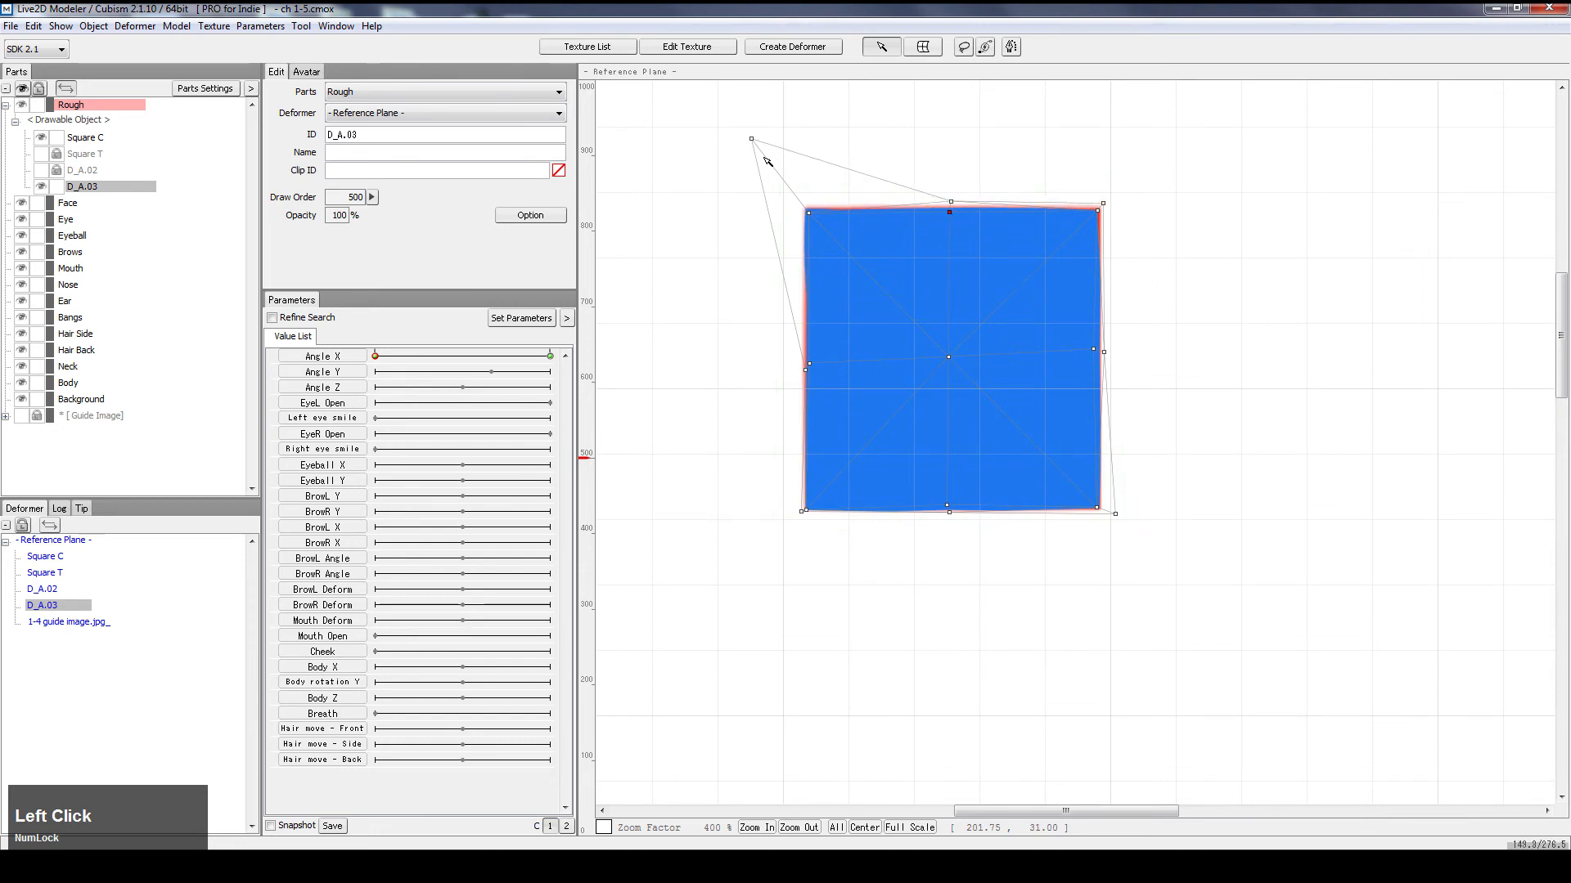
pyautogui.moveTo(753, 141); pyautogui.dragTo(801, 203)
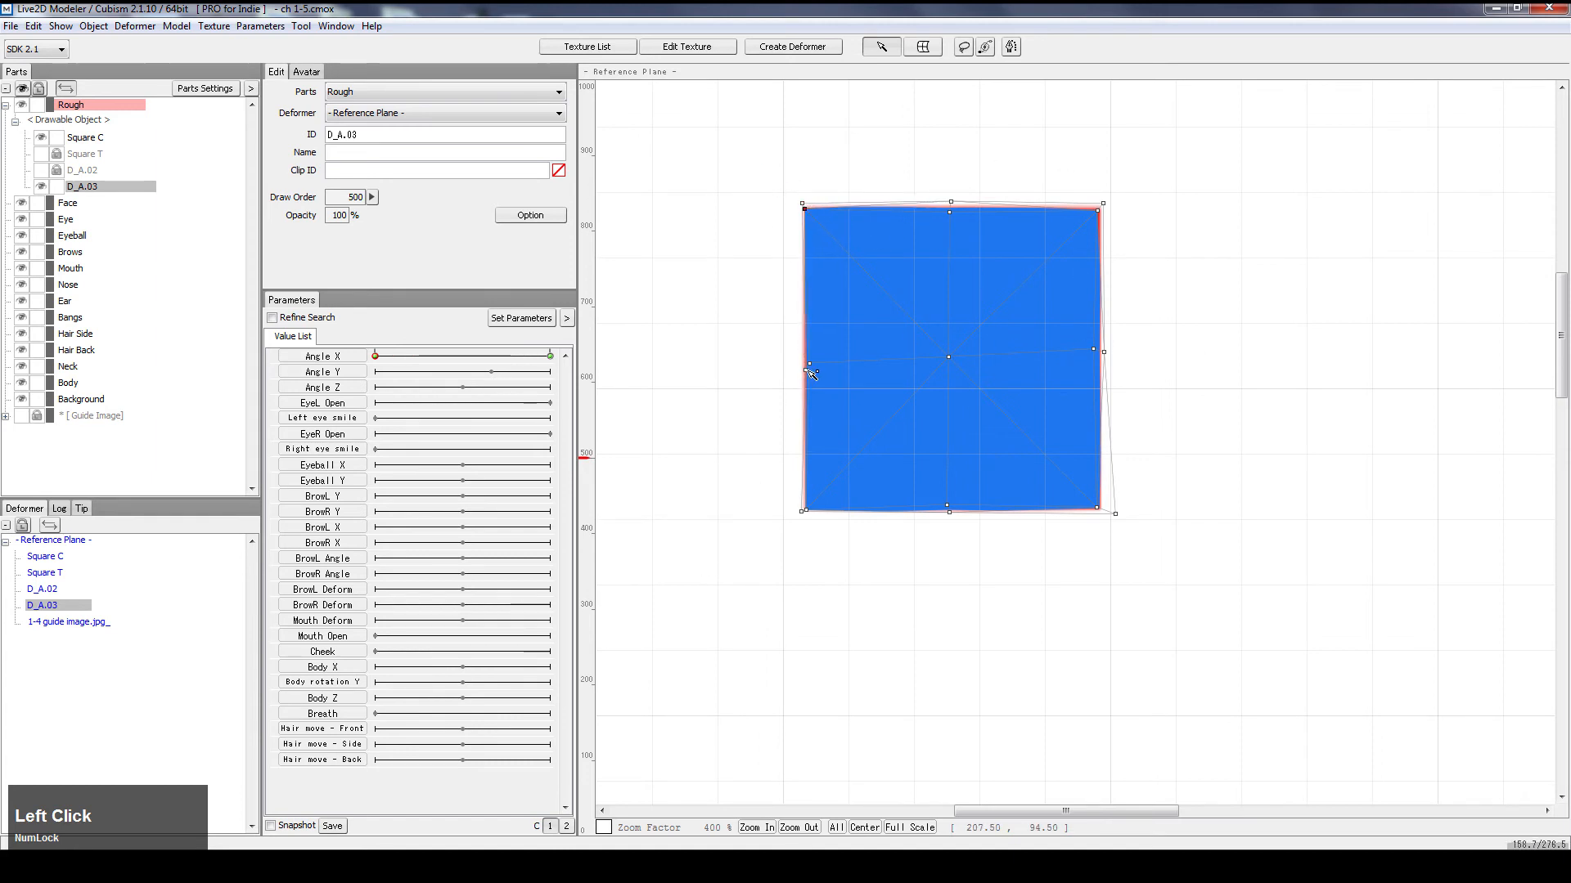
pyautogui.moveTo(810, 373); pyautogui.dragTo(808, 365)
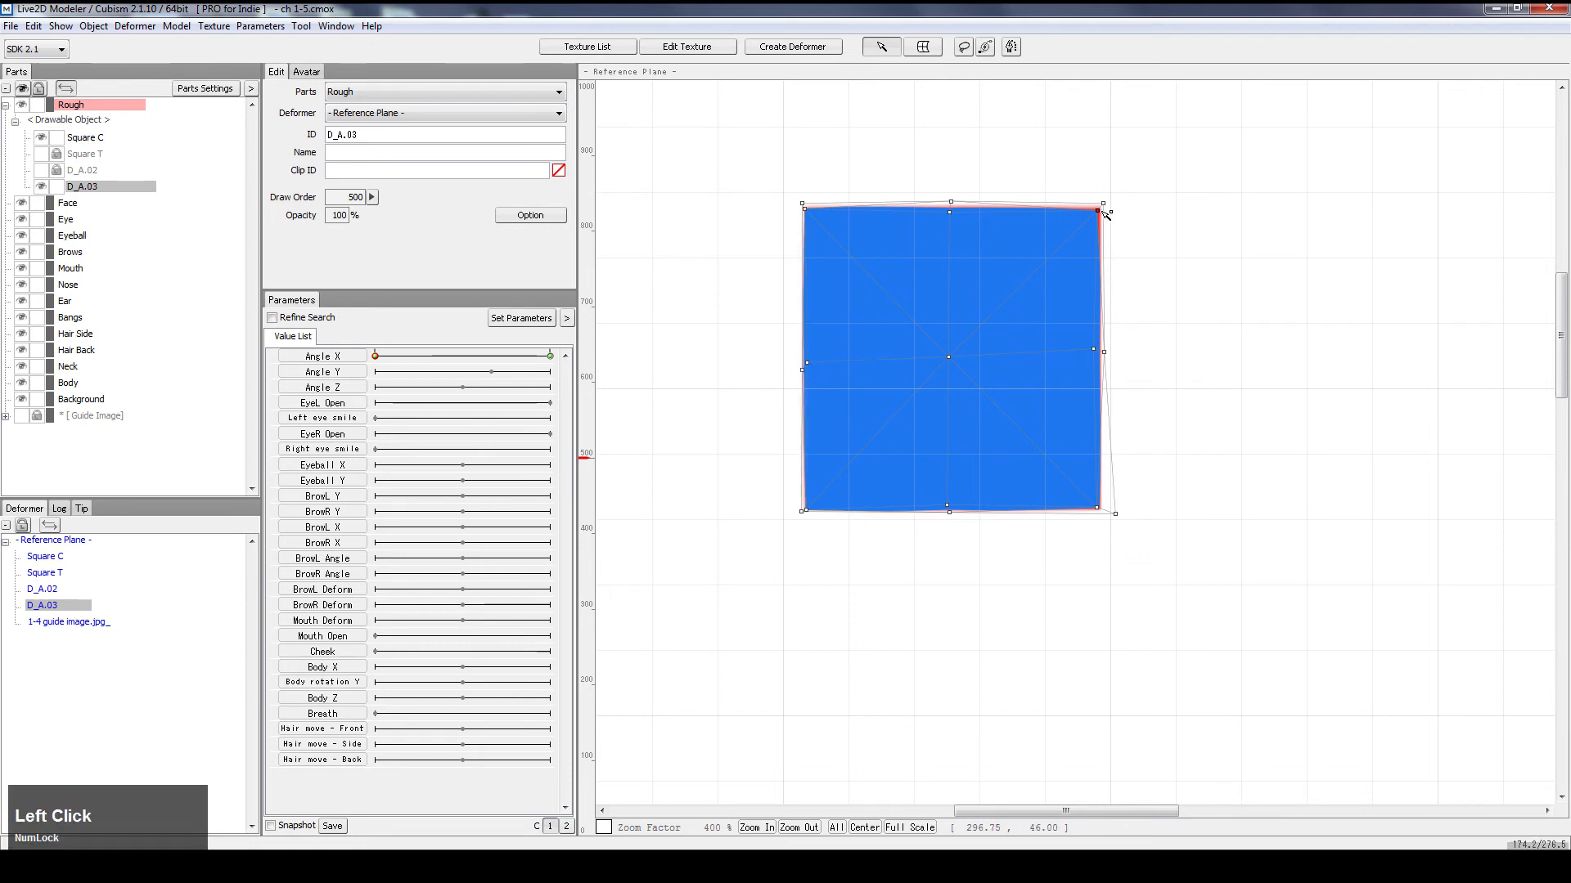
pyautogui.moveTo(1101, 211); pyautogui.dragTo(1098, 220)
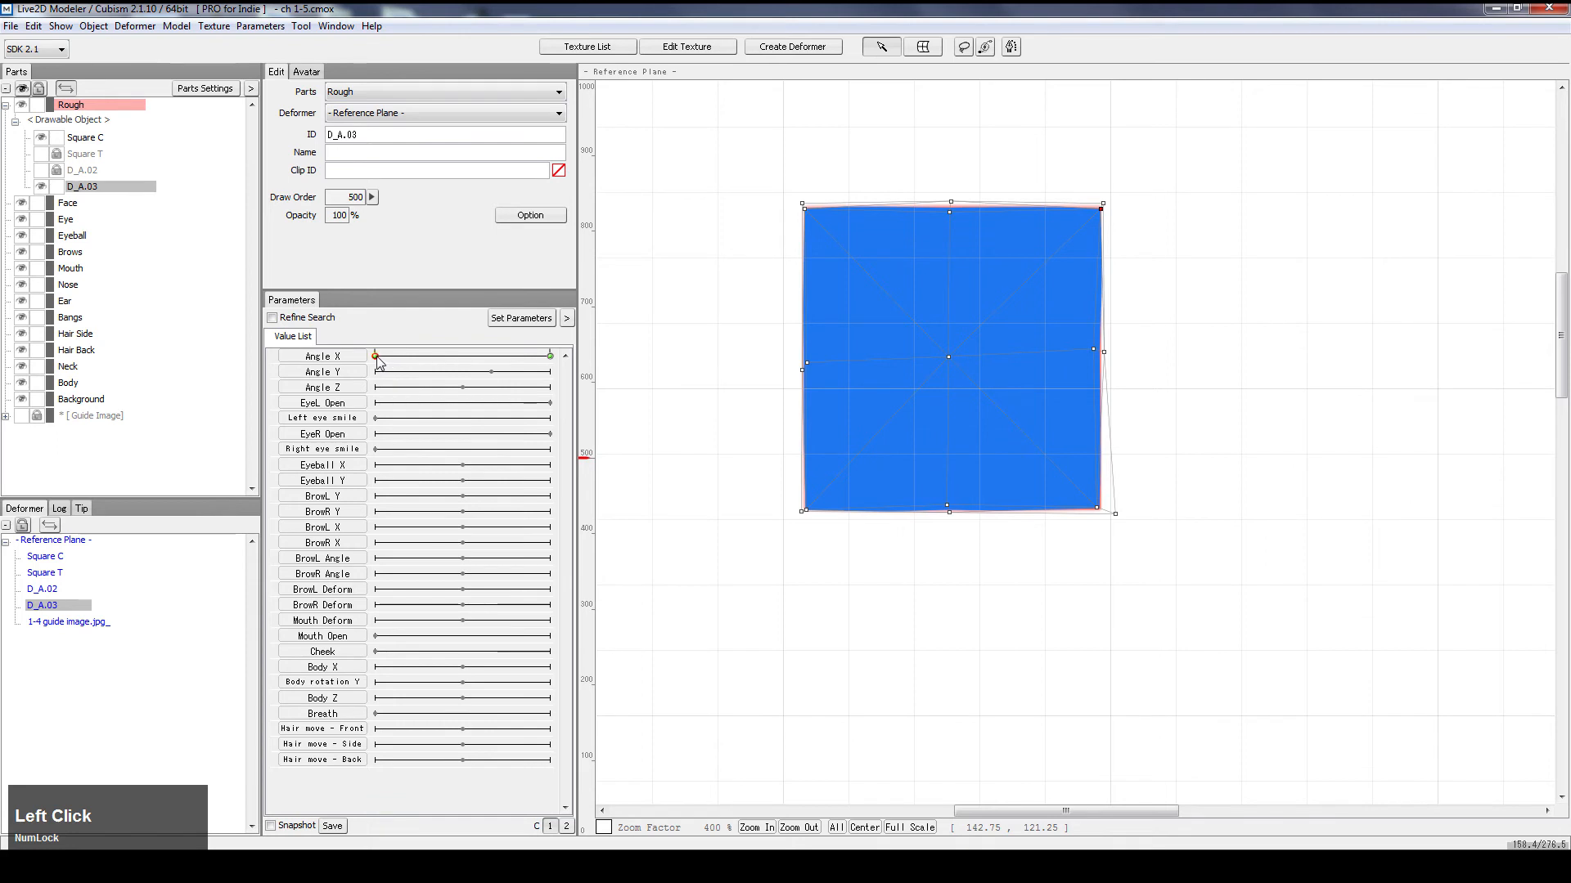
# Step: Check how the blue shape follows Square C at an Angle X of about -8, and return Angle X to -30
pyautogui.moveTo(375, 357); pyautogui.dragTo(440, 357)
pyautogui.moveTo(895, 154); pyautogui.dragTo(1052, 449)
pyautogui.scroll(-1, 1052, 449)
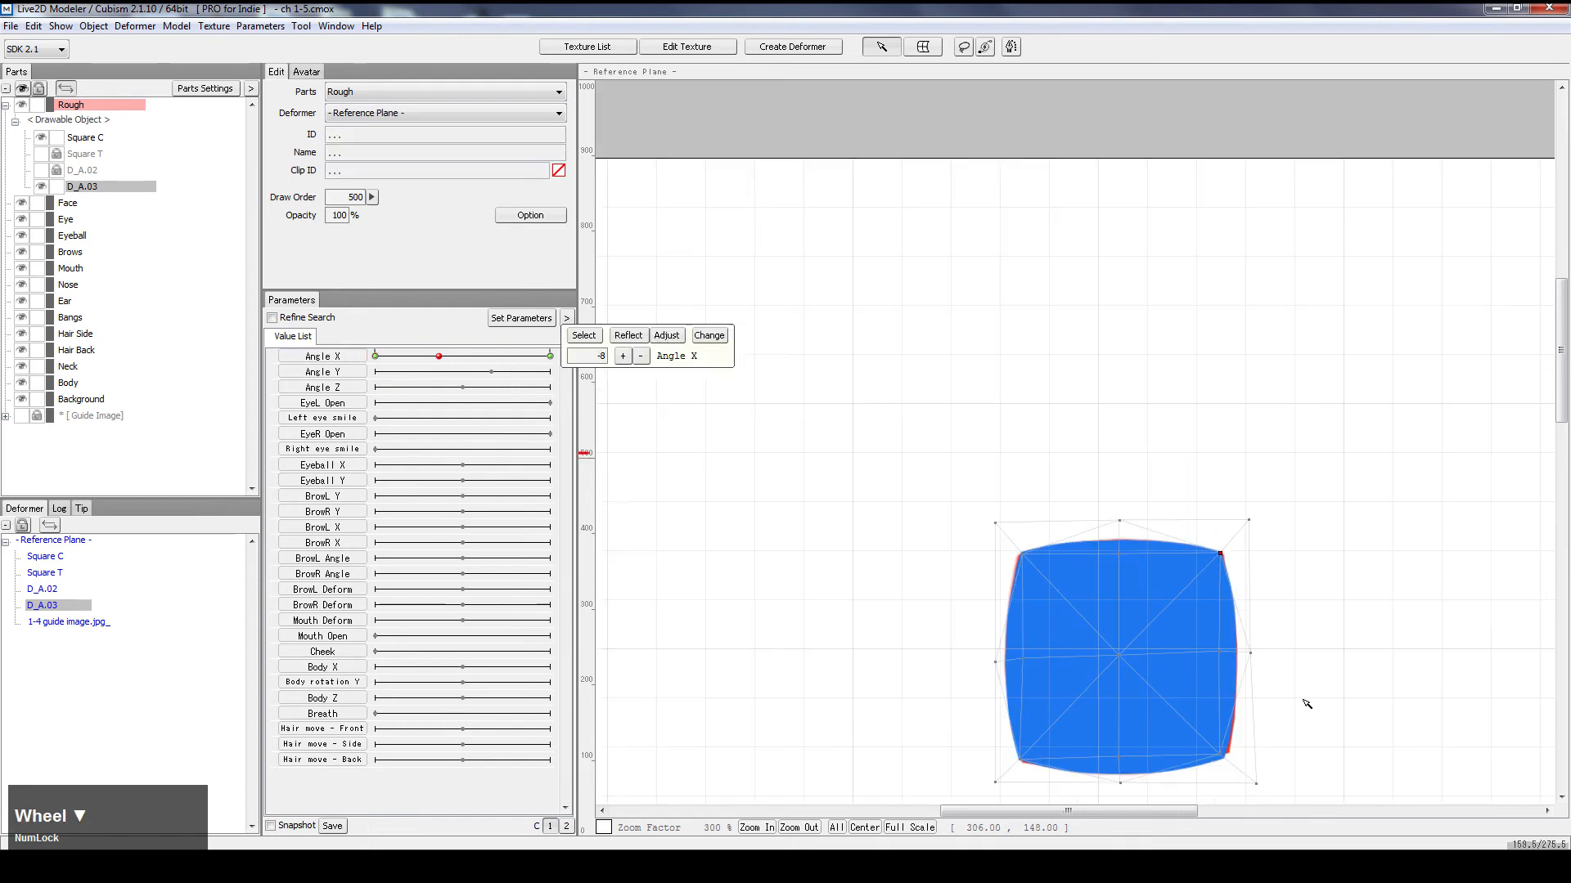
pyautogui.moveTo(1382, 653); pyautogui.dragTo(1192, 329)
pyautogui.moveTo(440, 357); pyautogui.dragTo(370, 360)
pyautogui.scroll(-1, 789, 363)
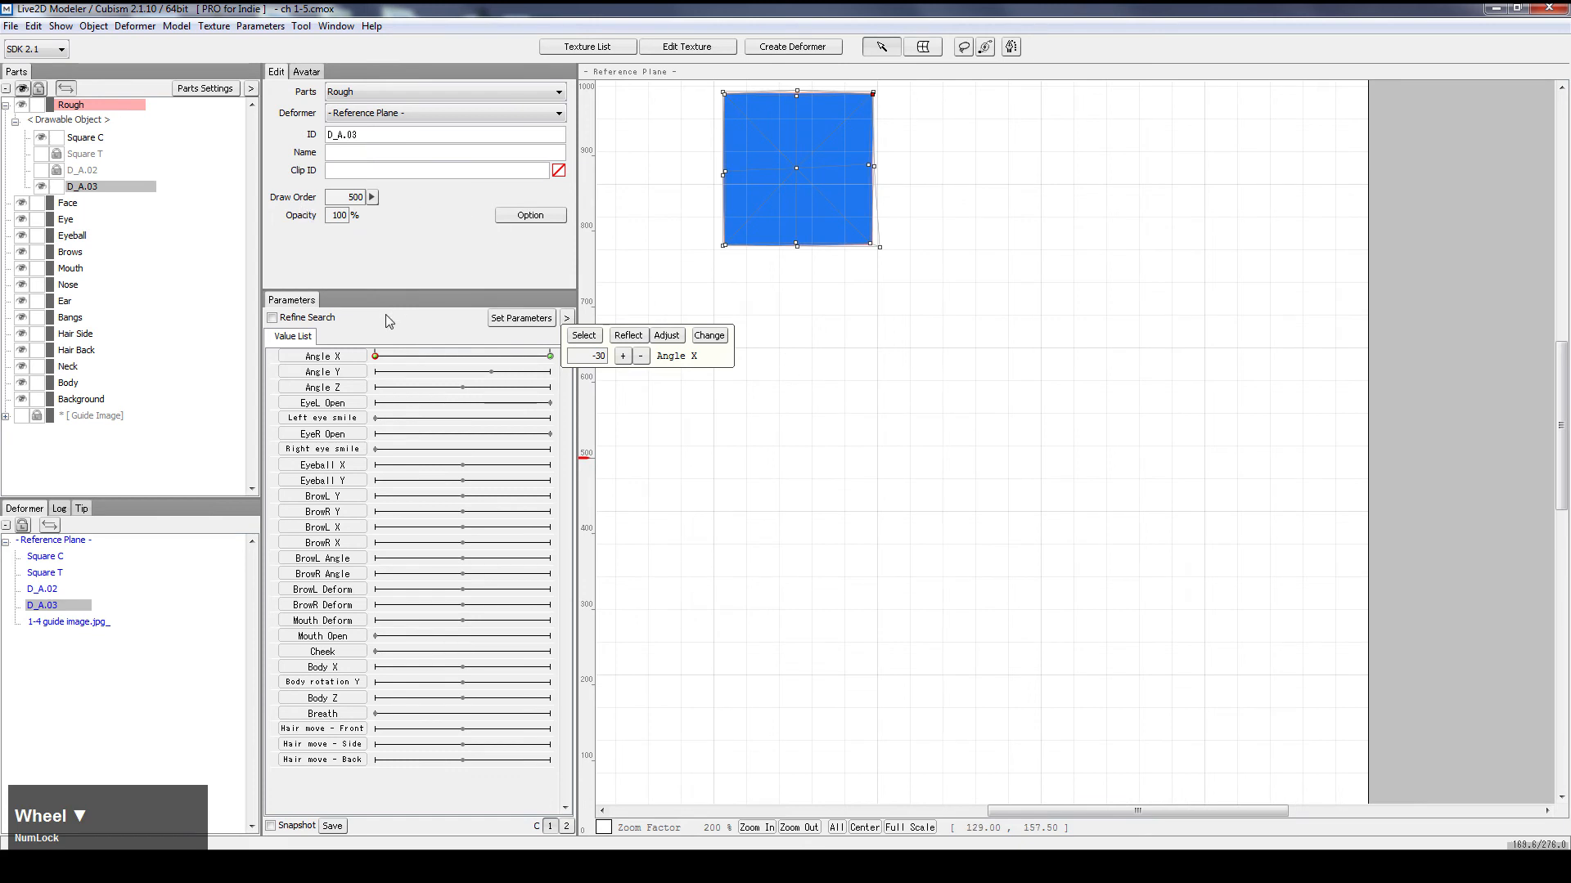
# Step: Set the blue shape's opacity to 0% at Angle X -30 and preview its fade-in up to Angle X 30
pyautogui.rightClick(373, 357)
pyautogui.moveTo(335, 221); pyautogui.dragTo(146, 170)
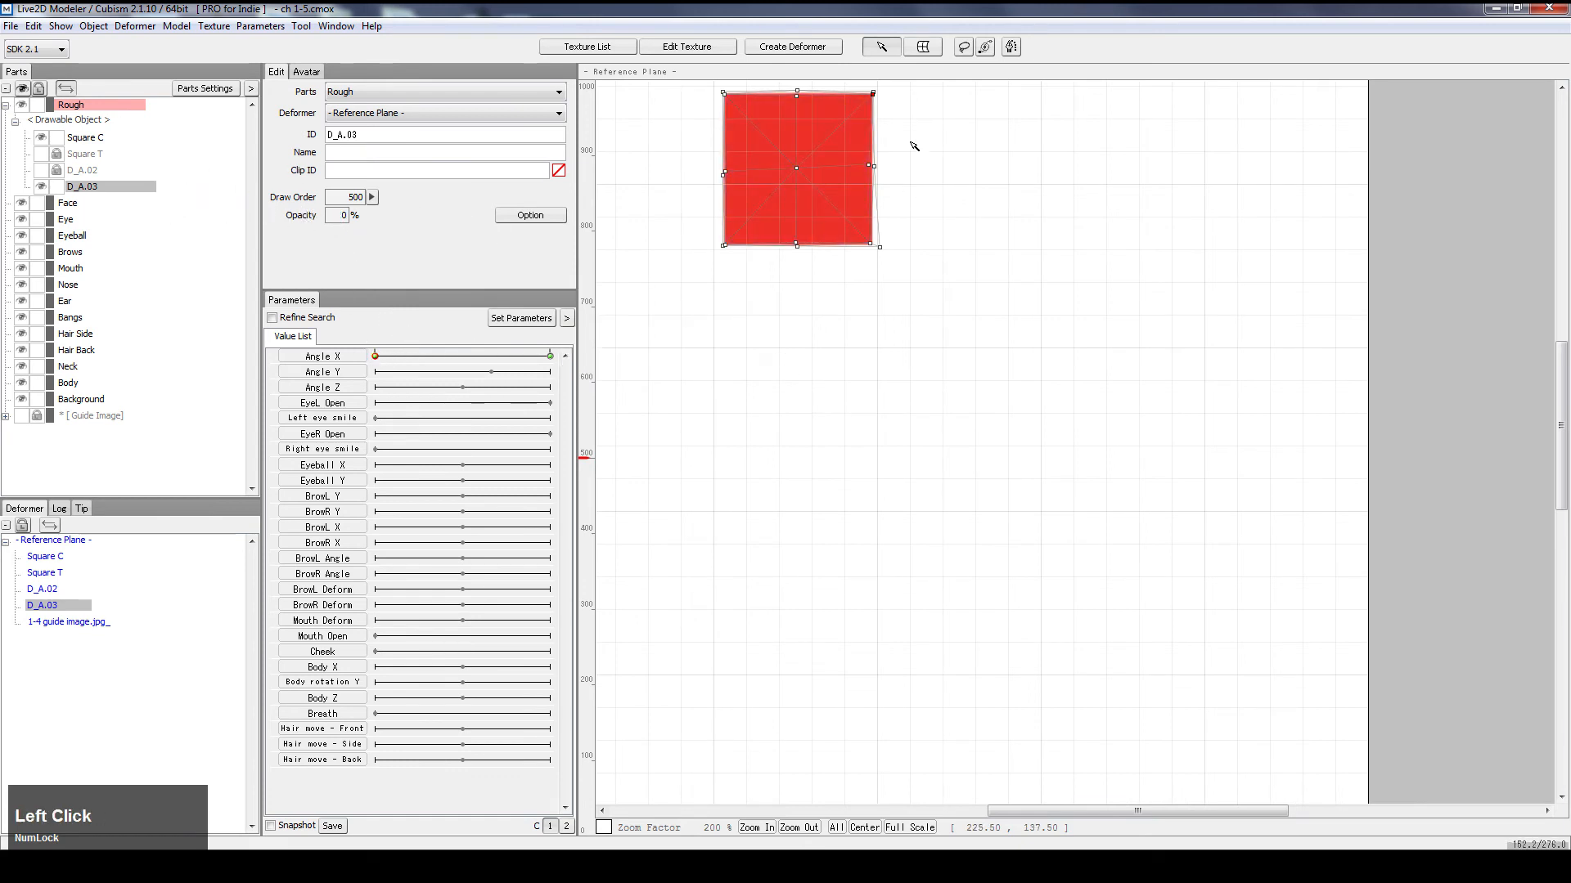
pyautogui.moveTo(373, 357)
pyautogui.mouseDown()
pyautogui.moveTo(532, 354)
pyautogui.moveTo(568, 372)
pyautogui.moveTo(552, 381)
pyautogui.moveTo(601, 394)
pyautogui.mouseUp()
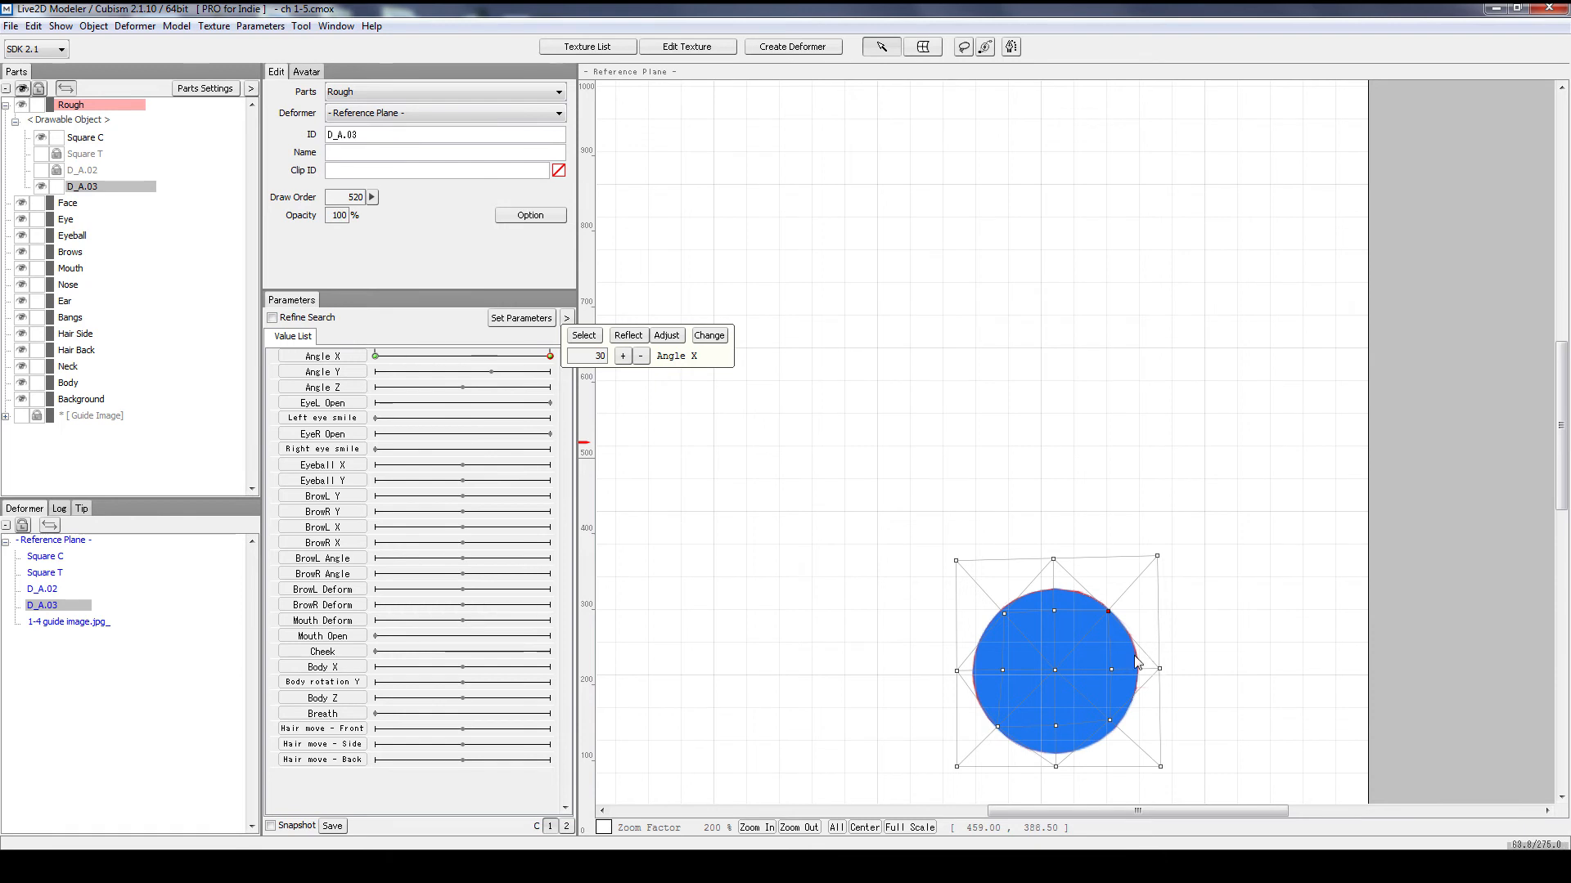
pyautogui.moveTo(452, 357); pyautogui.dragTo(831, 378)
pyautogui.moveTo(459, 355); pyautogui.dragTo(622, 369)
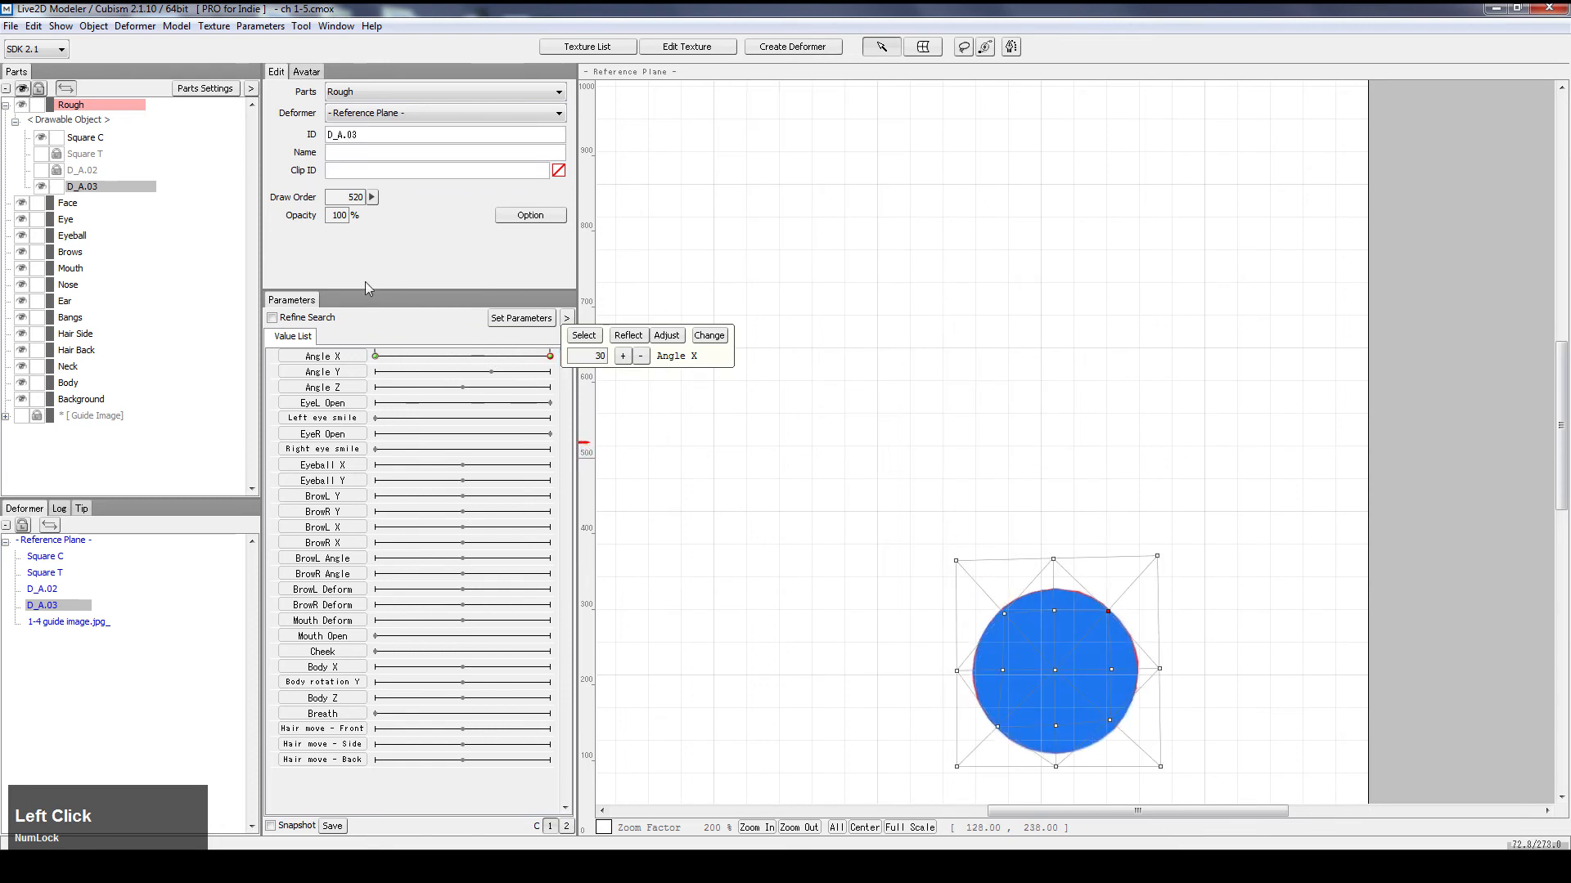
# Step: Make Square C fully transparent at Angle X 30 and preview the change
pyautogui.click(89, 143)
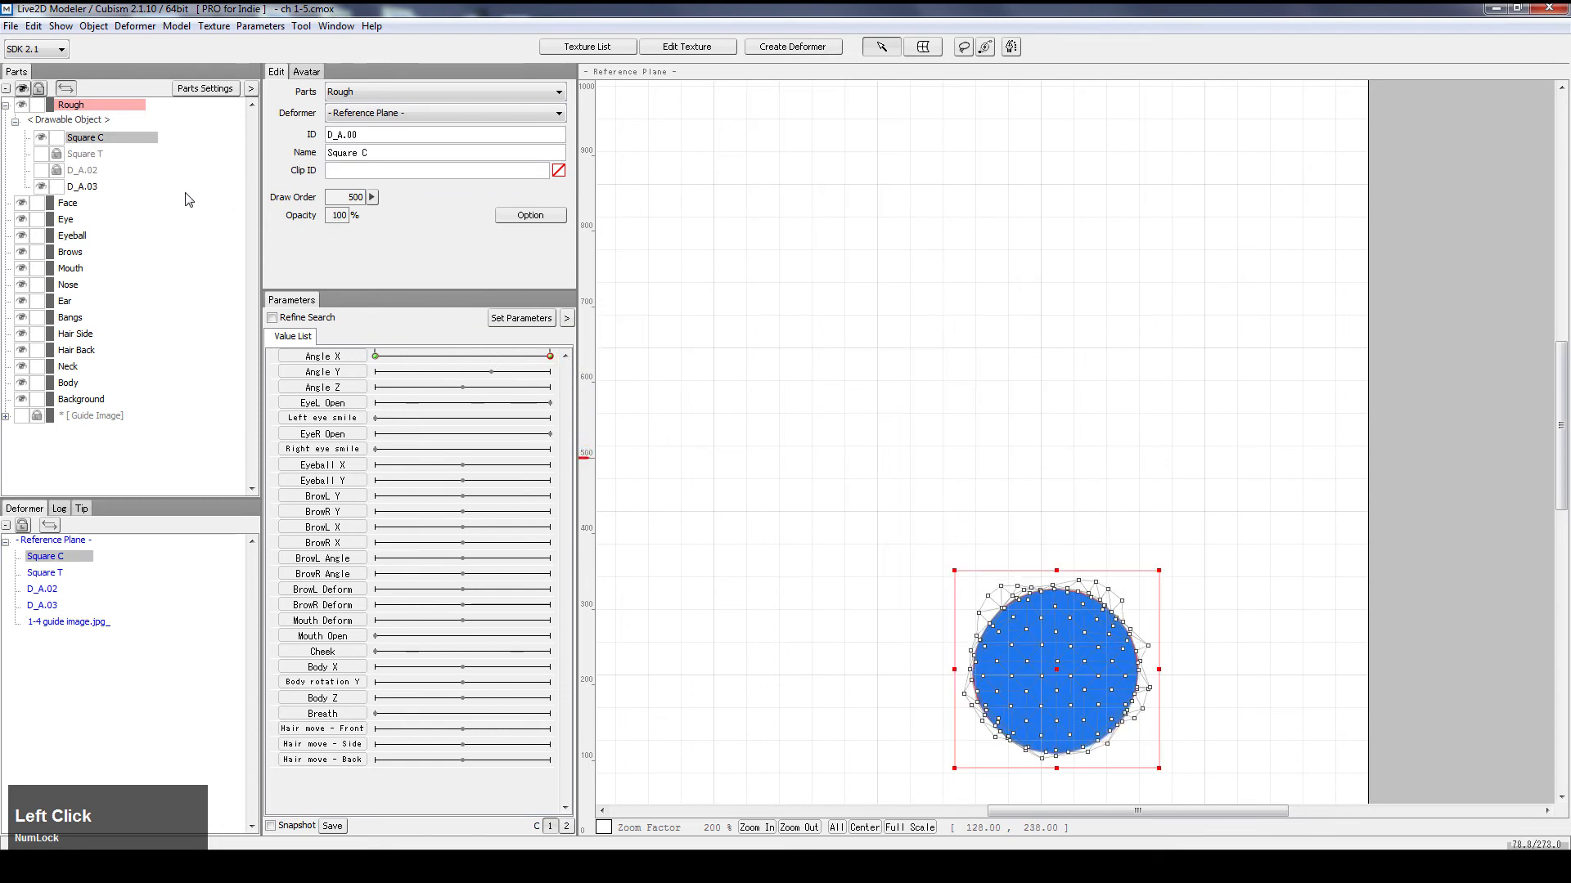
pyautogui.moveTo(317, 218); pyautogui.dragTo(238, 172)
pyautogui.moveTo(543, 358)
pyautogui.mouseDown()
pyautogui.moveTo(261, 335)
pyautogui.moveTo(532, 331)
pyautogui.moveTo(414, 337)
pyautogui.moveTo(568, 347)
pyautogui.mouseUp()
# Step: Show Square T and D_A.02 again and sweep Angle X to 30 to preview both morphs together
pyautogui.click(41, 169)
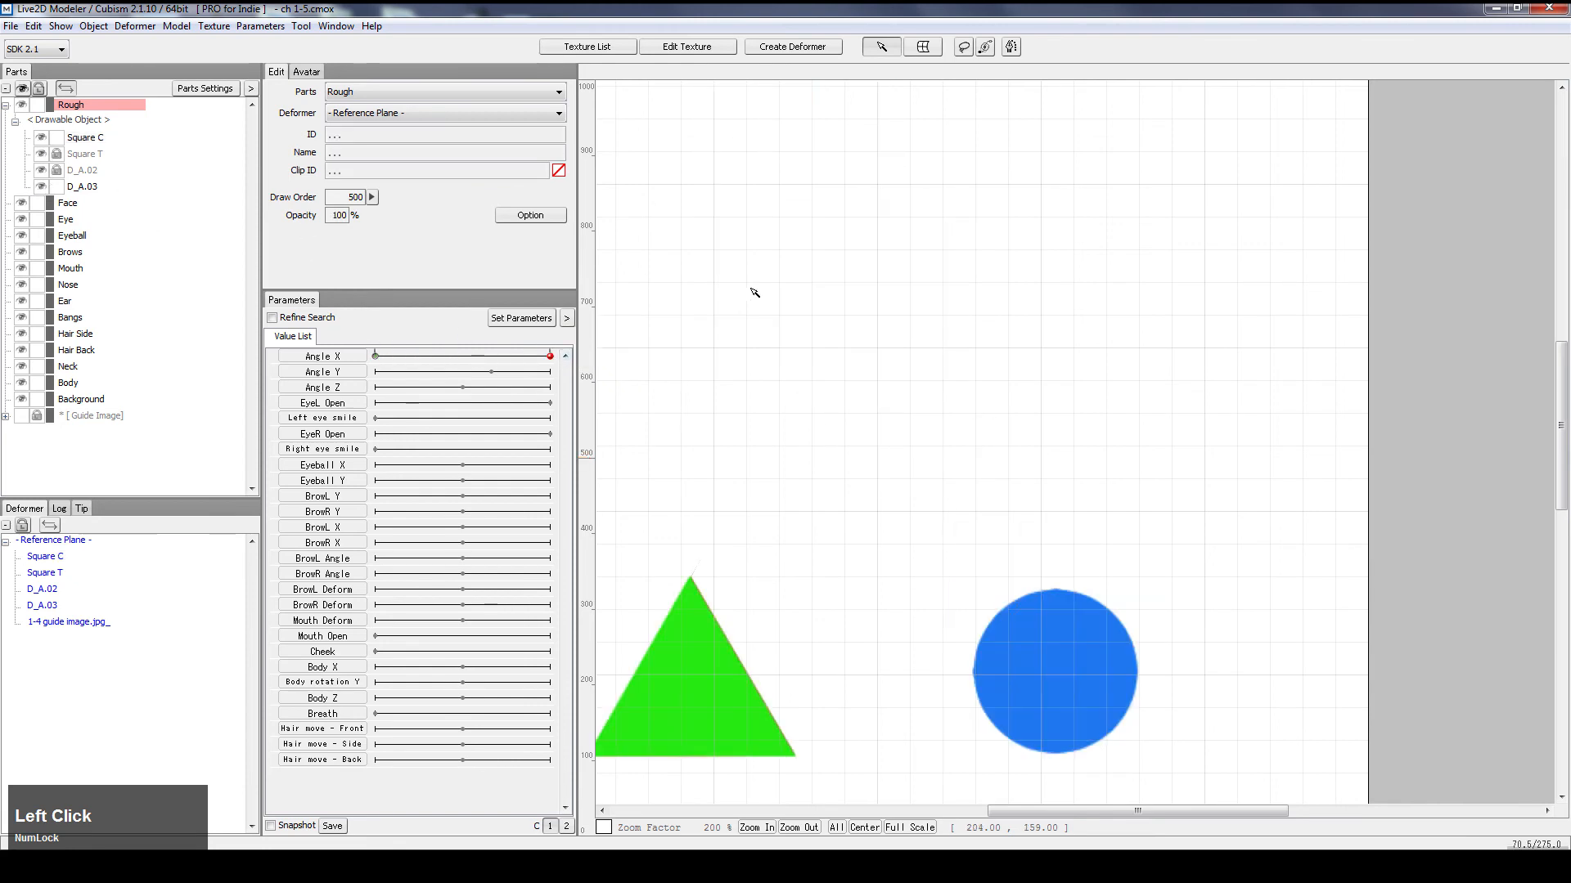
pyautogui.scroll(-1, 737, 597)
pyautogui.moveTo(405, 358)
pyautogui.mouseDown()
pyautogui.moveTo(376, 358)
pyautogui.moveTo(403, 358)
pyautogui.mouseUp()
pyautogui.moveTo(826, 494); pyautogui.dragTo(892, 497)
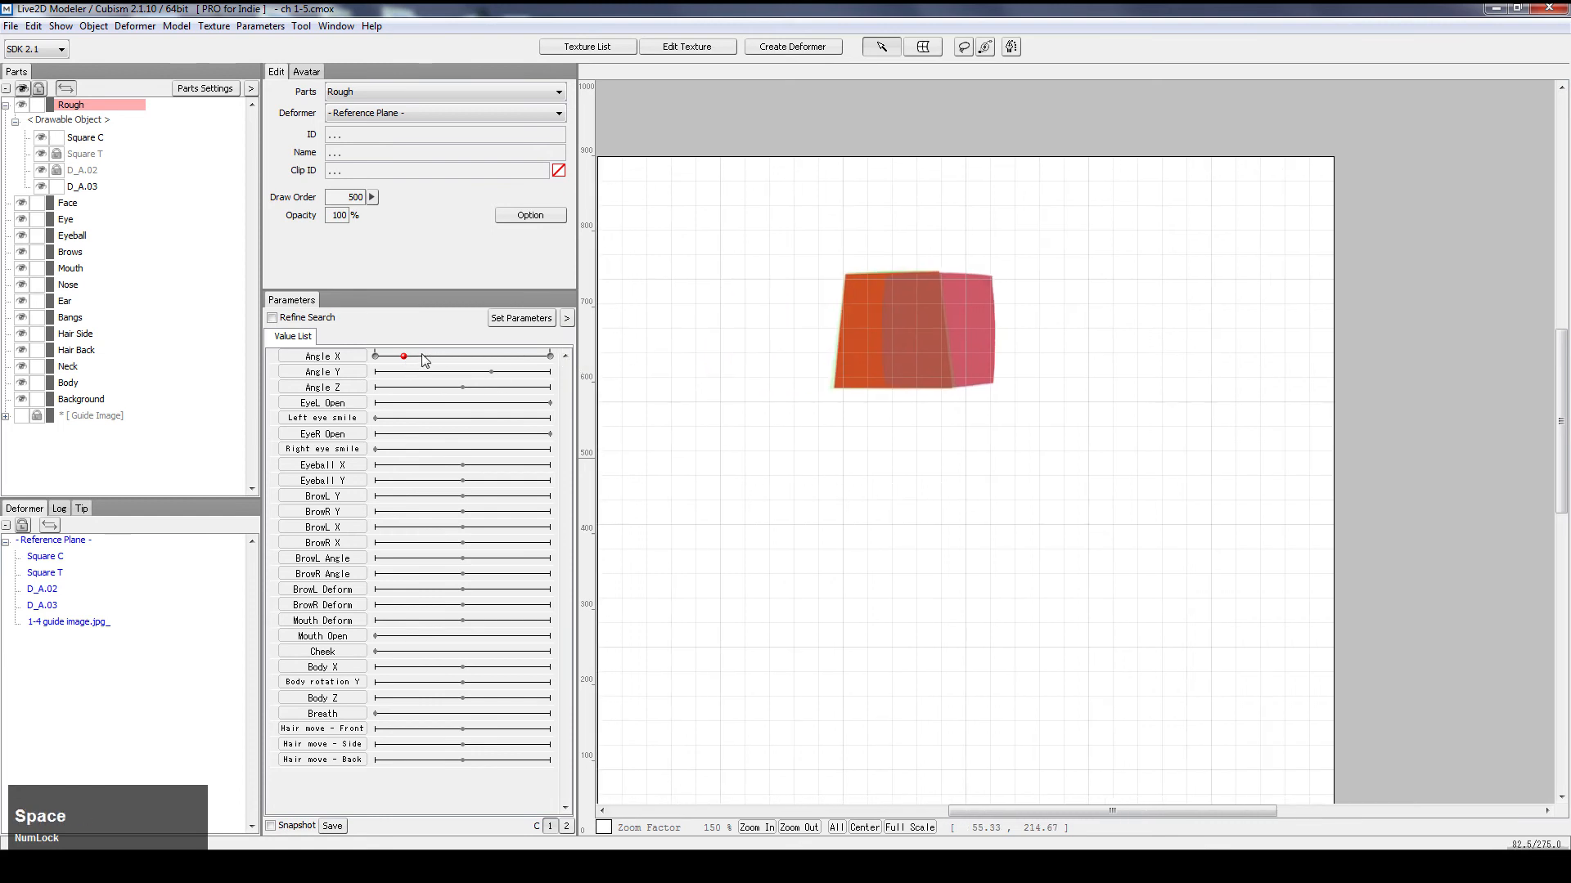
pyautogui.moveTo(414, 356); pyautogui.dragTo(582, 451)
pyautogui.moveTo(578, 442); pyautogui.dragTo(727, 444)
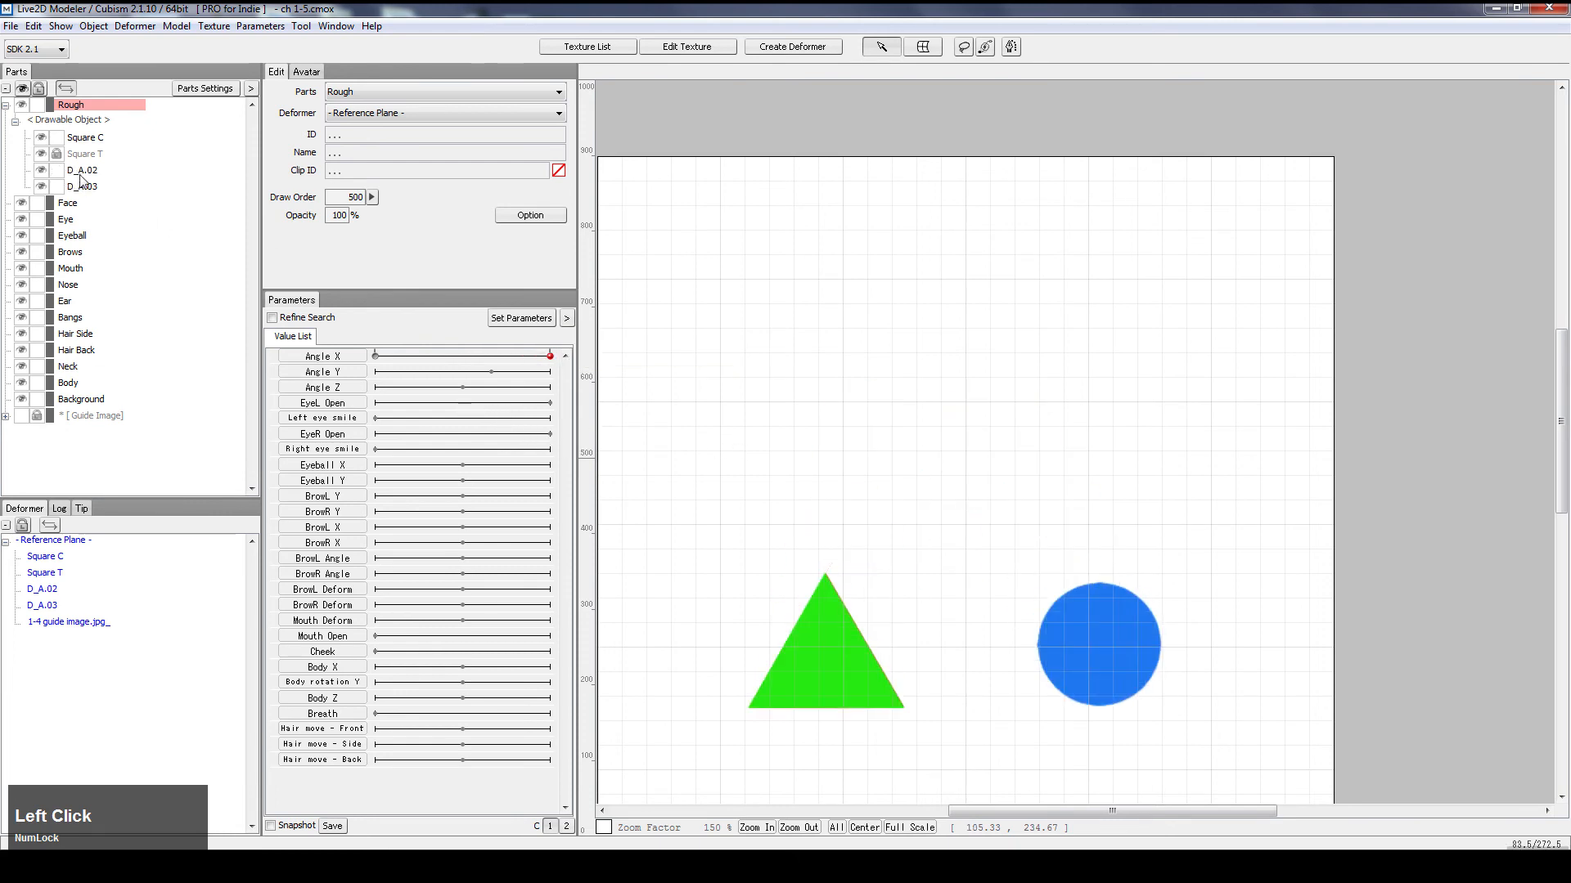
# Step: Name the green drawable object D_A.02 "Triangle"
pyautogui.click(82, 170)
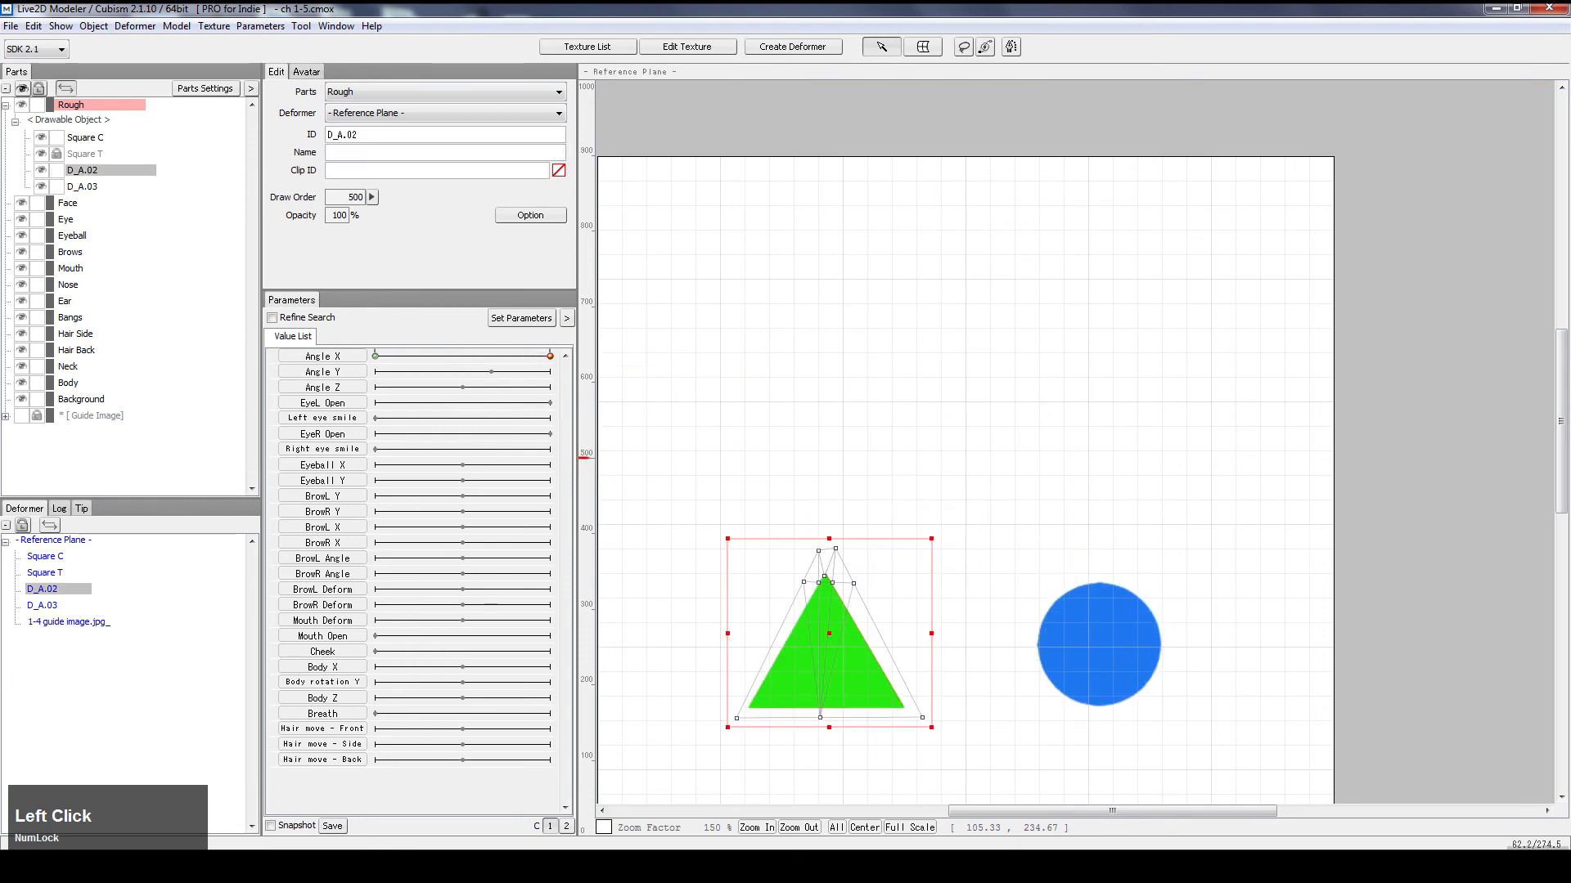
pyautogui.write('Tru')
pyautogui.write('ga')
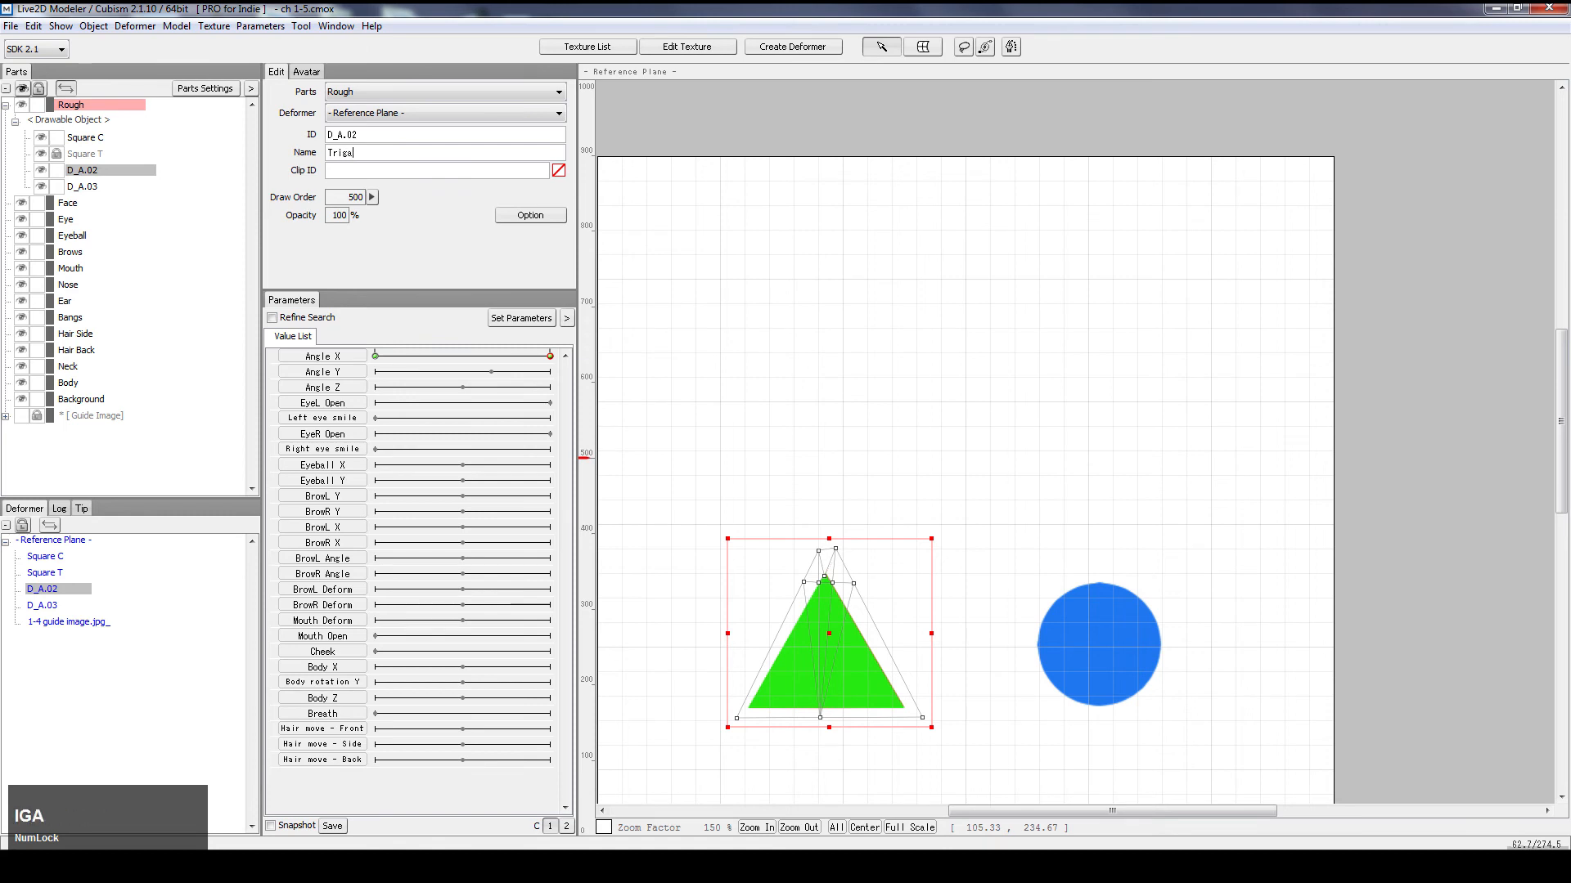
pyautogui.press('BackSpace')
pyautogui.press('BackSpace')
pyautogui.write('angle')
pyautogui.press('Return')
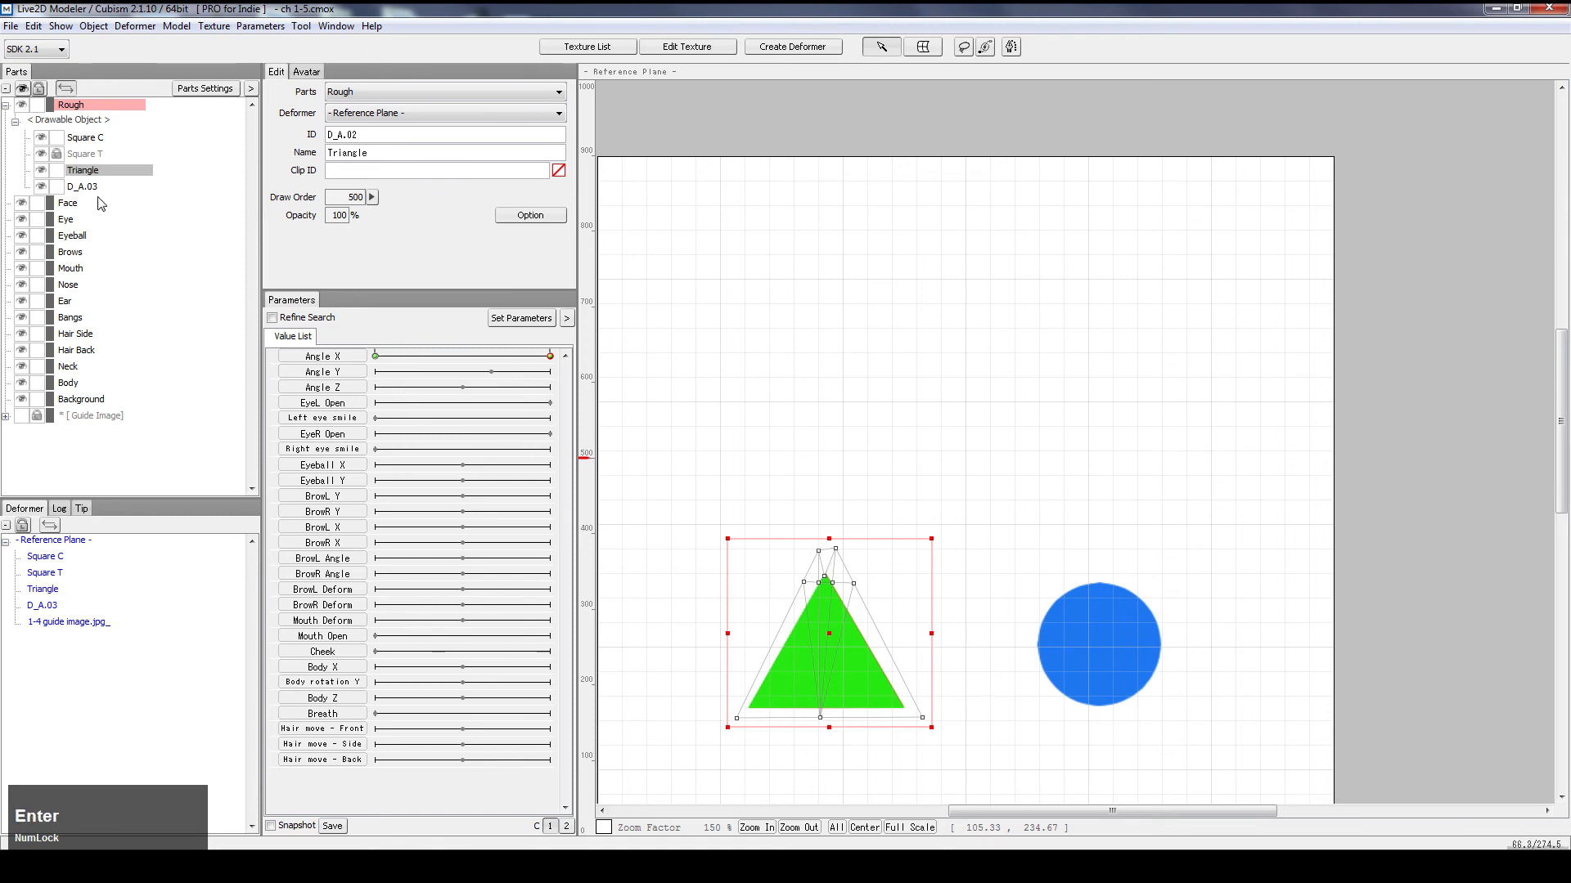
# Step: Name the blue drawable object D_A.03 "Circle"
pyautogui.click(82, 187)
pyautogui.click(331, 153)
pyautogui.write('Circ')
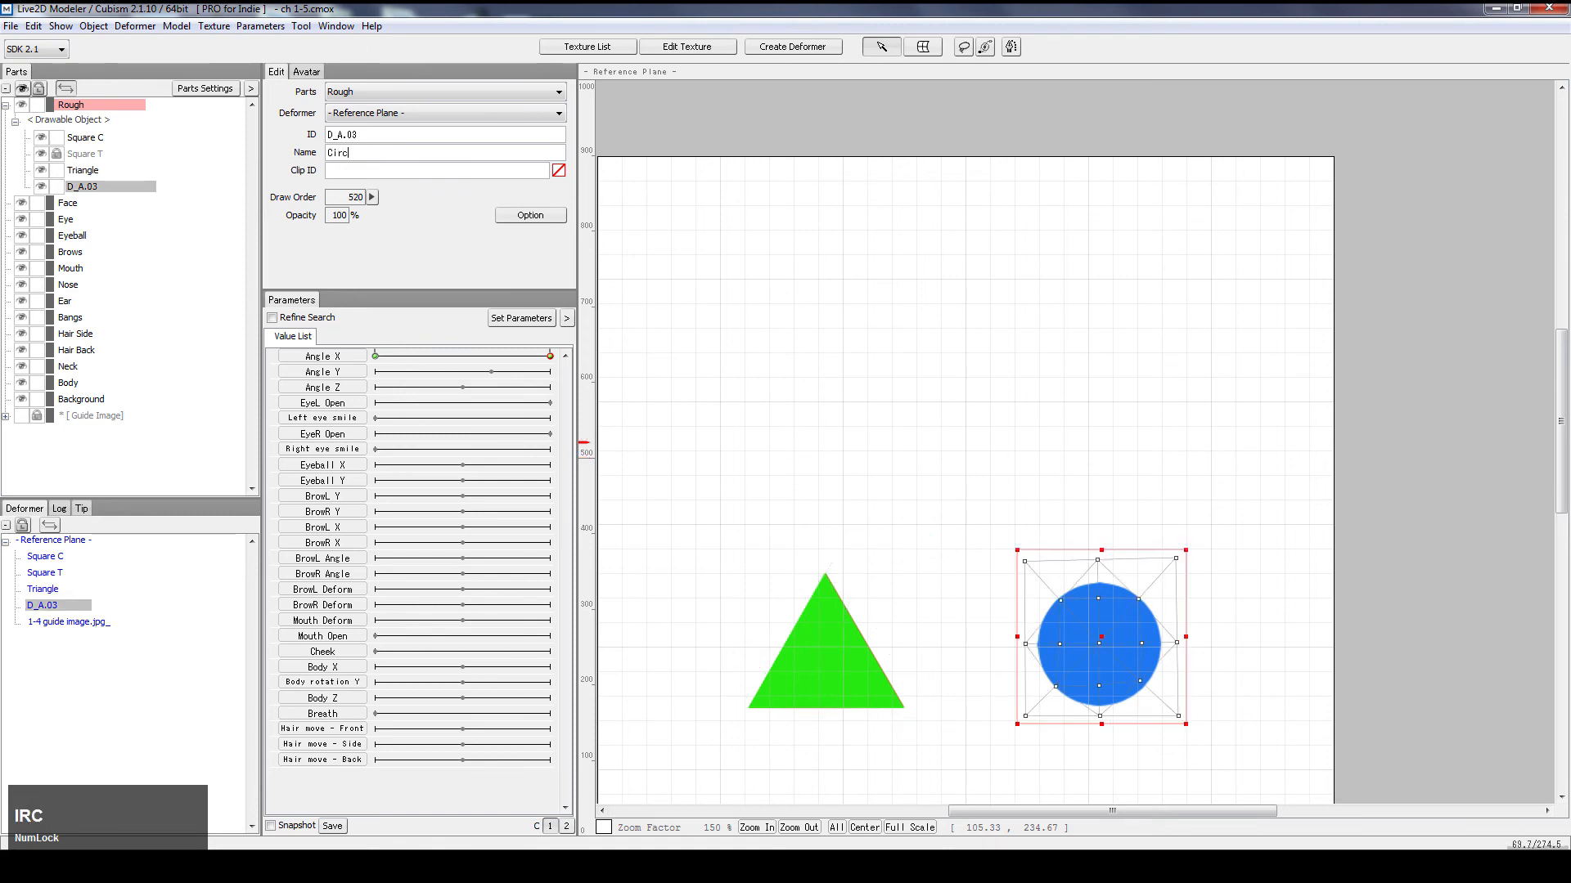
pyautogui.write('le')
pyautogui.press('Return')
# Step: Unlock Square T in the Rough part so it can be selected
pyautogui.click(103, 171)
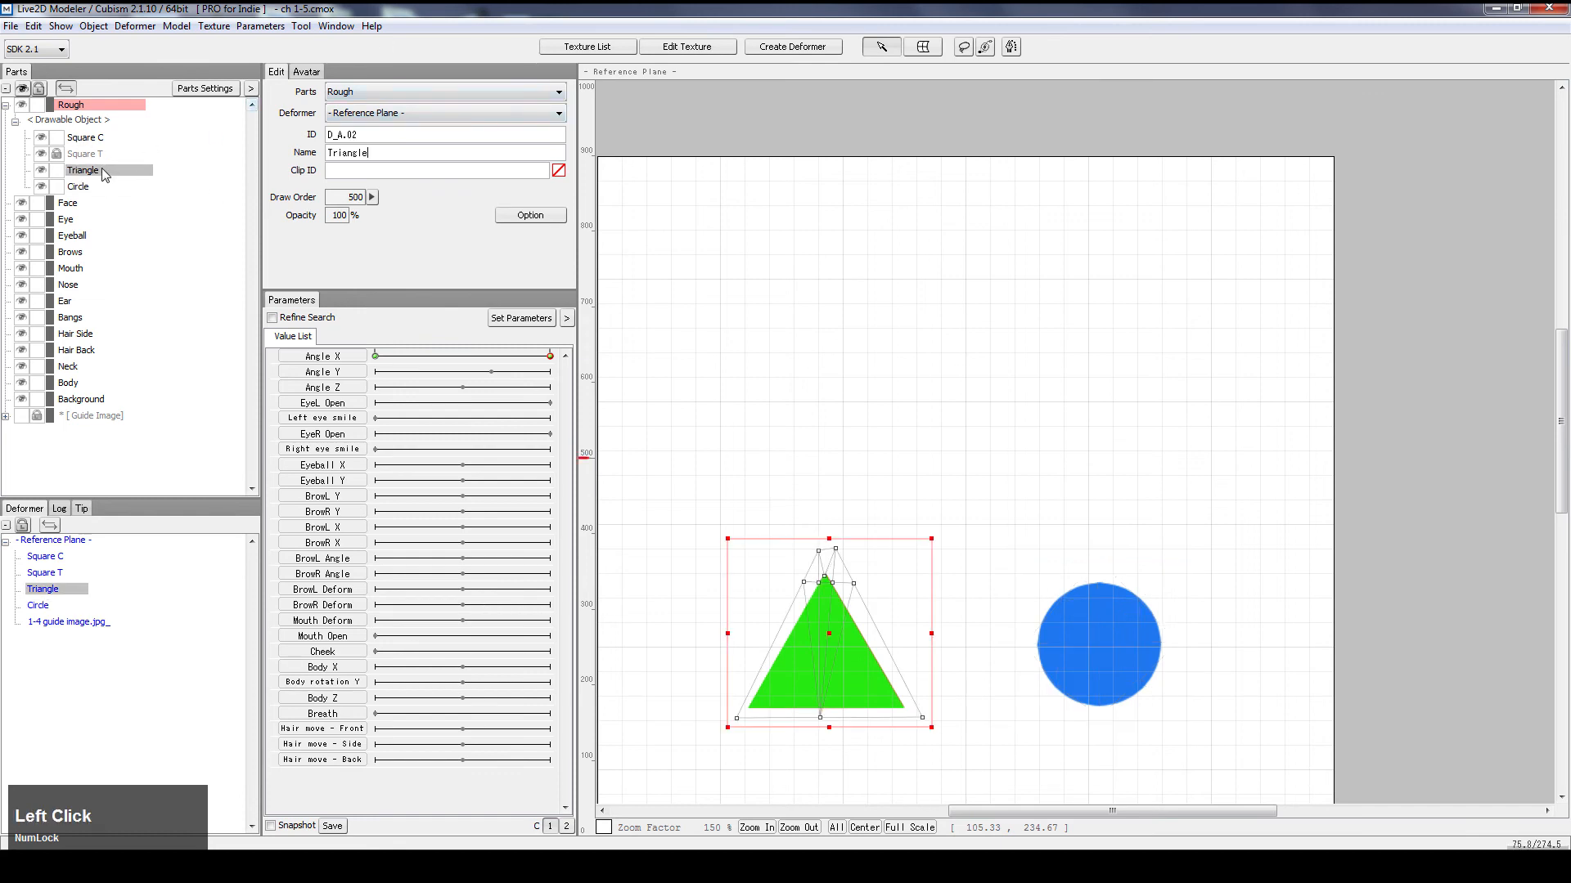
pyautogui.click(69, 156)
pyautogui.click(57, 154)
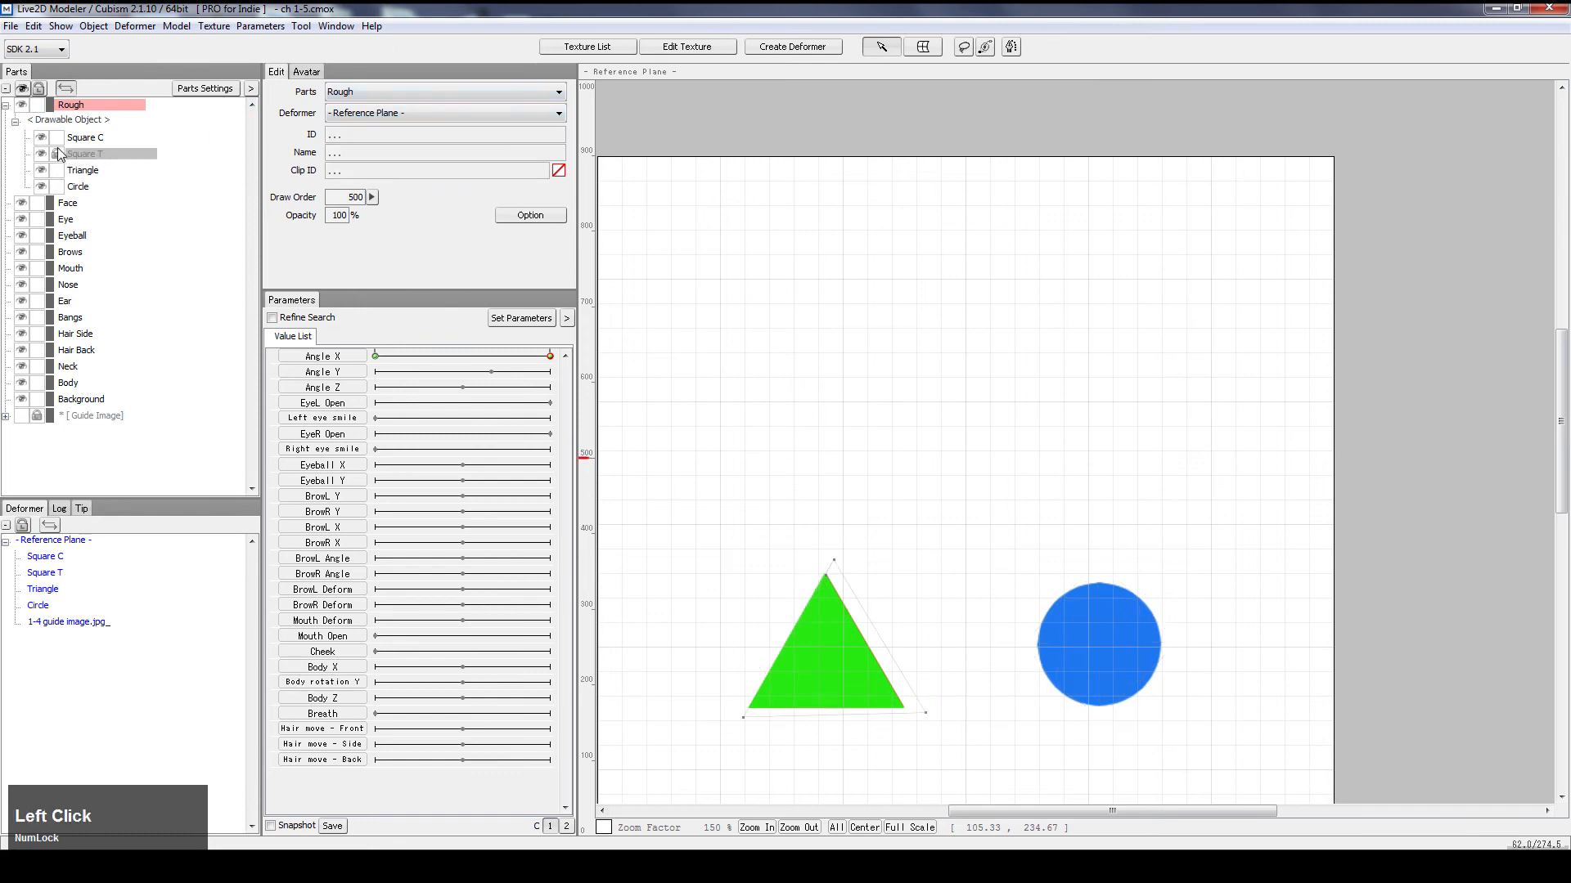
# Step: Inspect Square C and Square T at Angle X -30 and 30 to compare their opacity settings
pyautogui.click(89, 140)
pyautogui.click(94, 157)
pyautogui.click(97, 139)
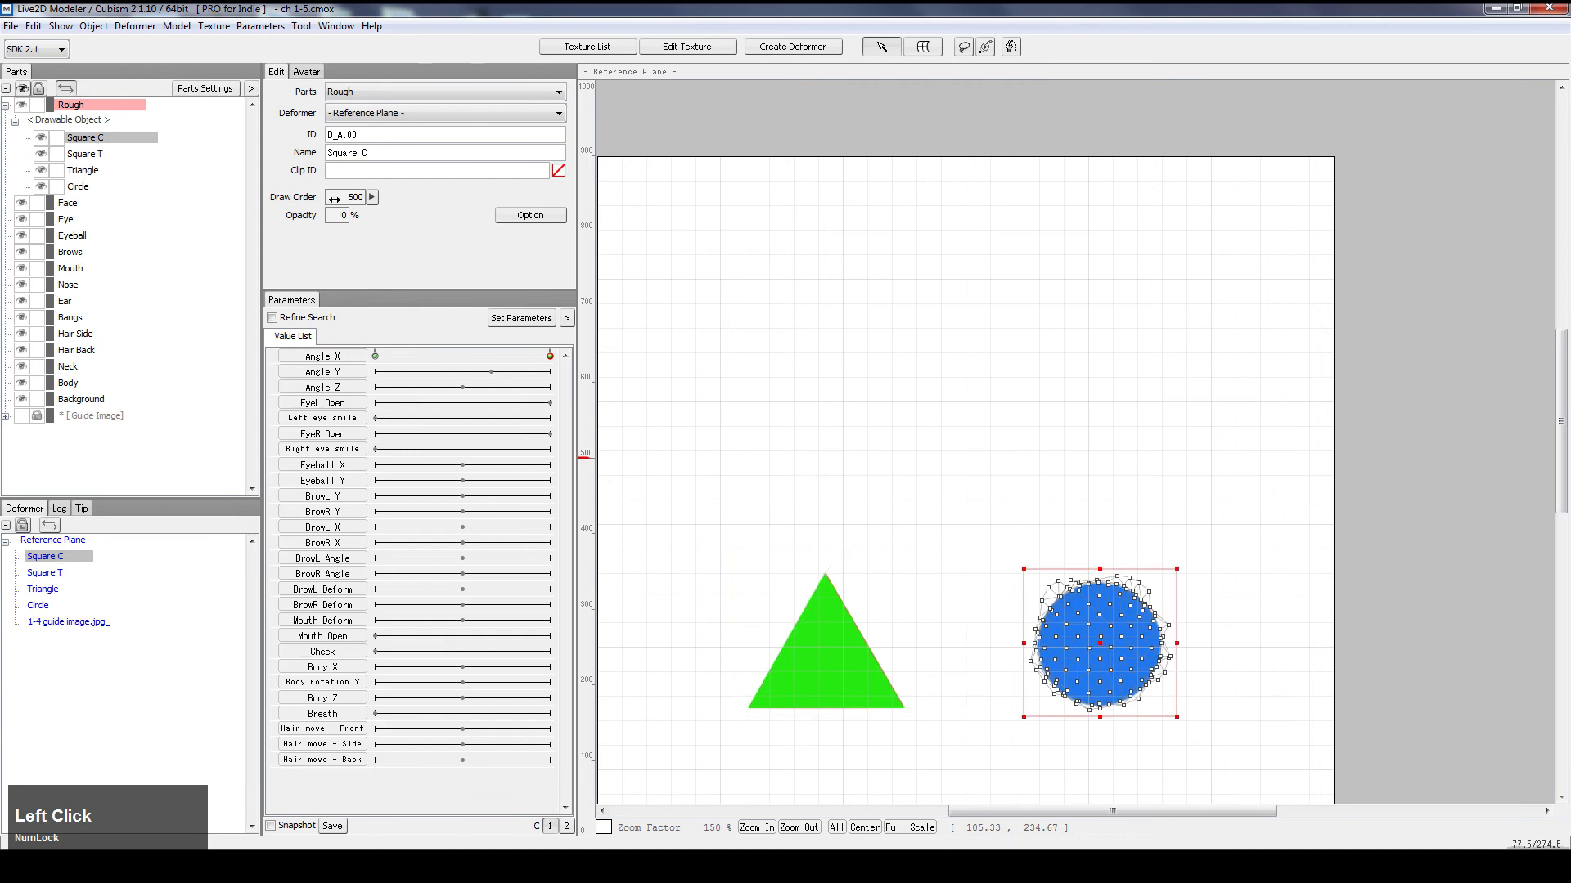
pyautogui.click(843, 650)
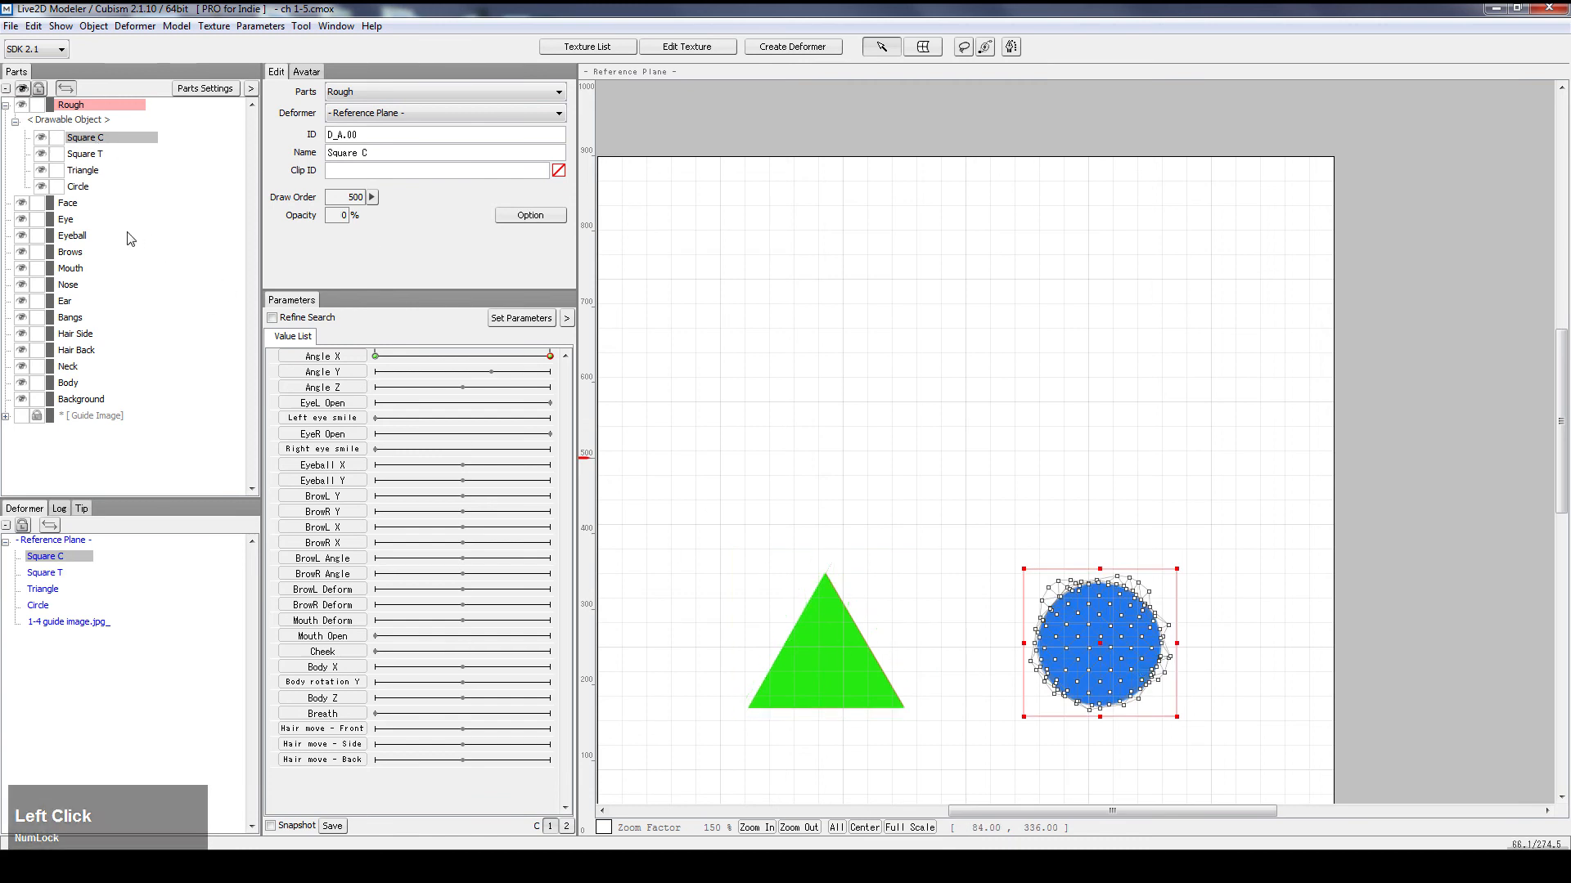
pyautogui.rightClick(376, 357)
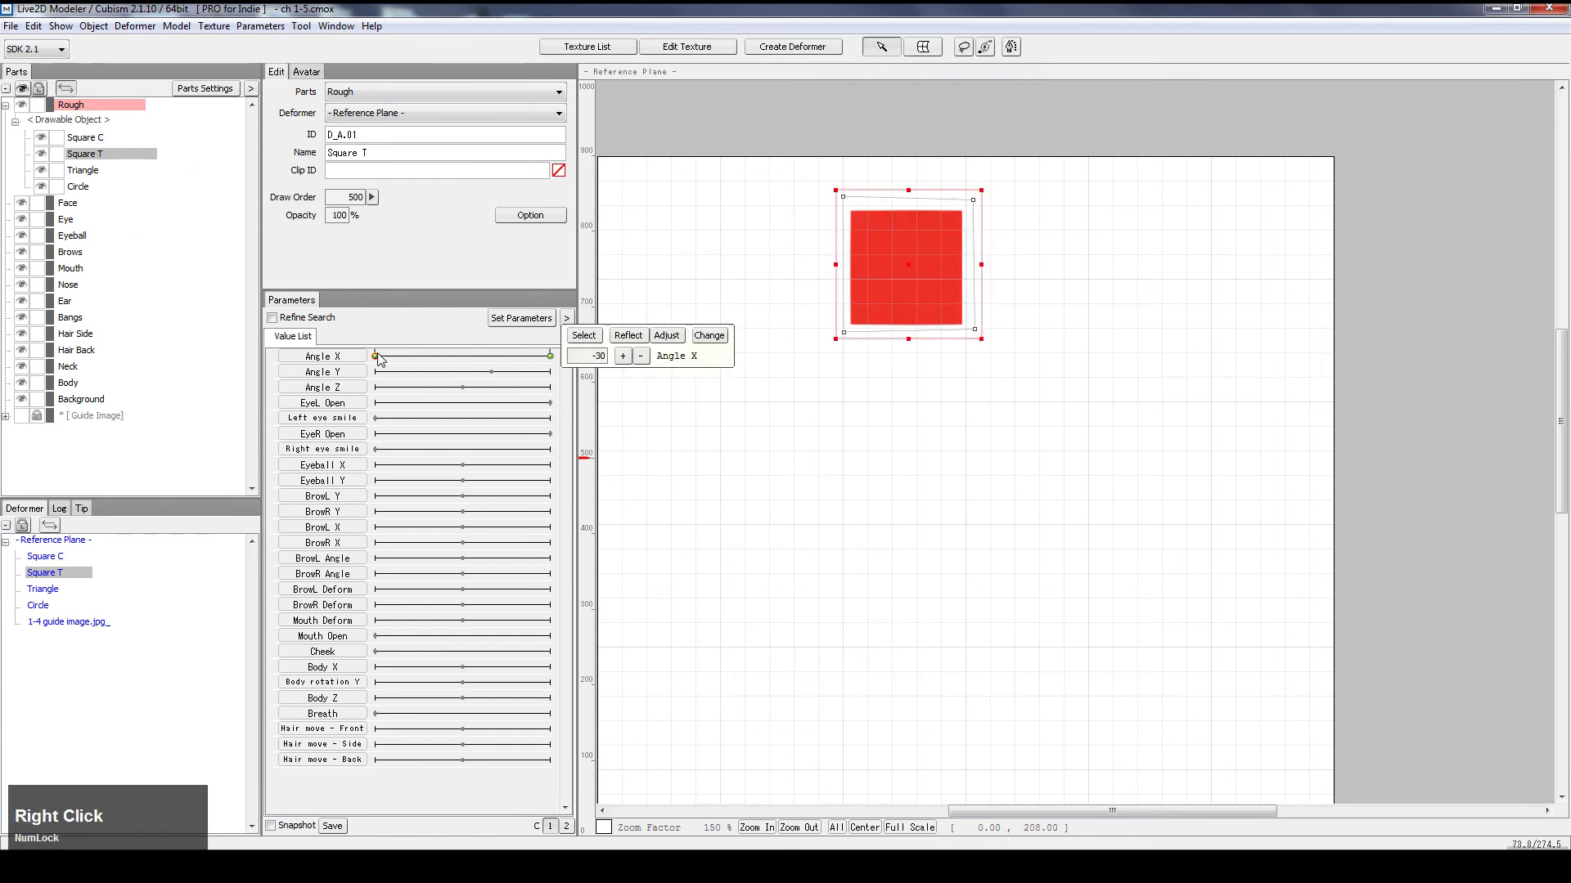
pyautogui.rightClick(551, 360)
pyautogui.click(91, 137)
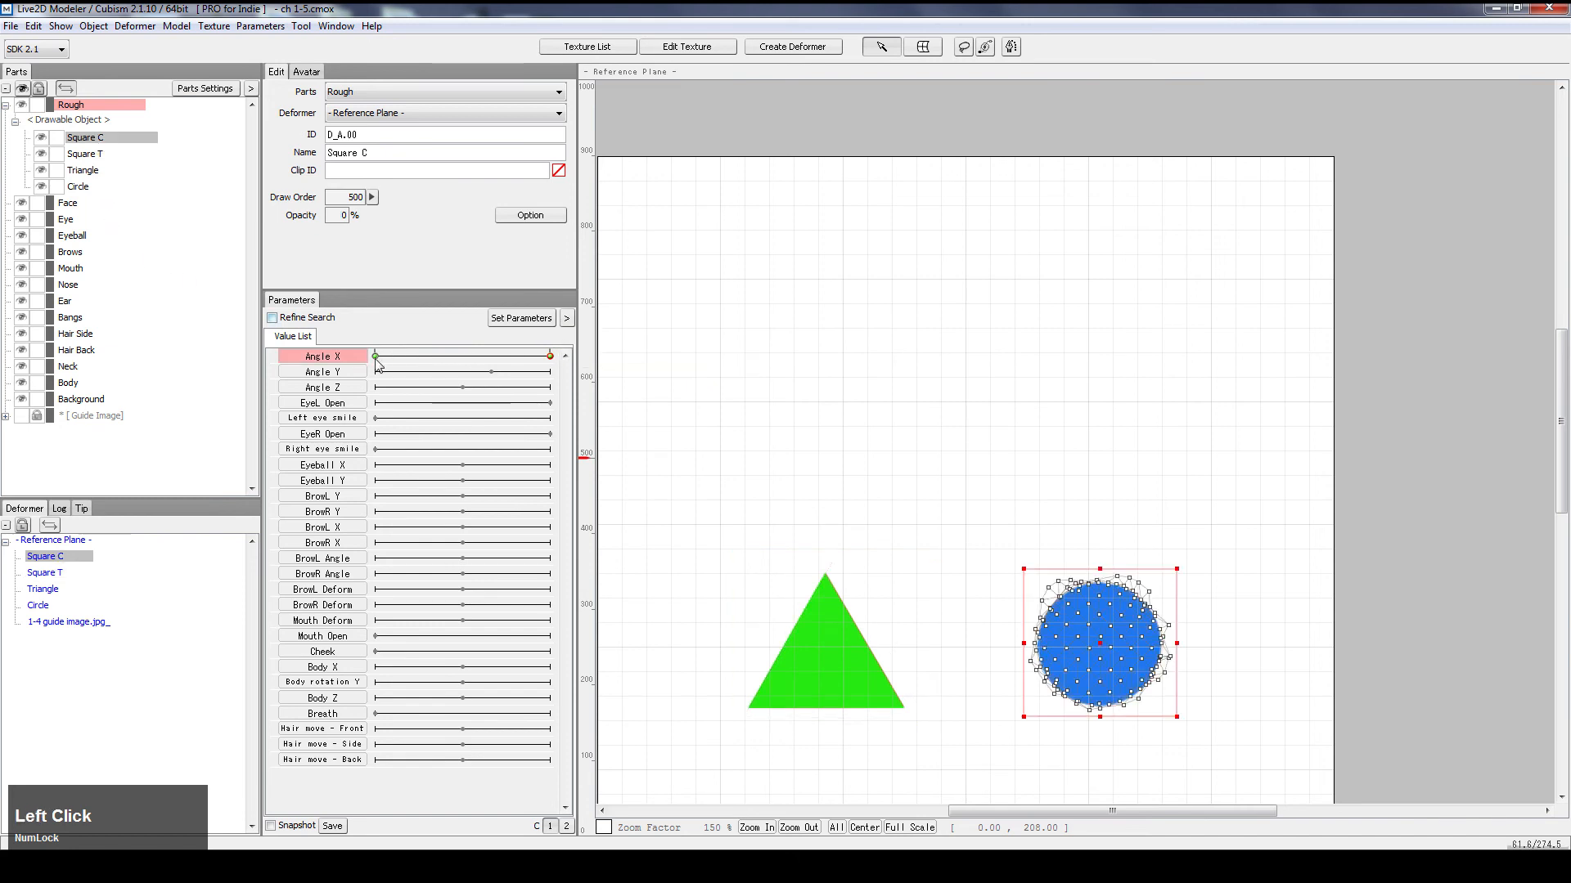
pyautogui.rightClick(548, 364)
pyautogui.rightClick(548, 362)
pyautogui.rightClick(387, 360)
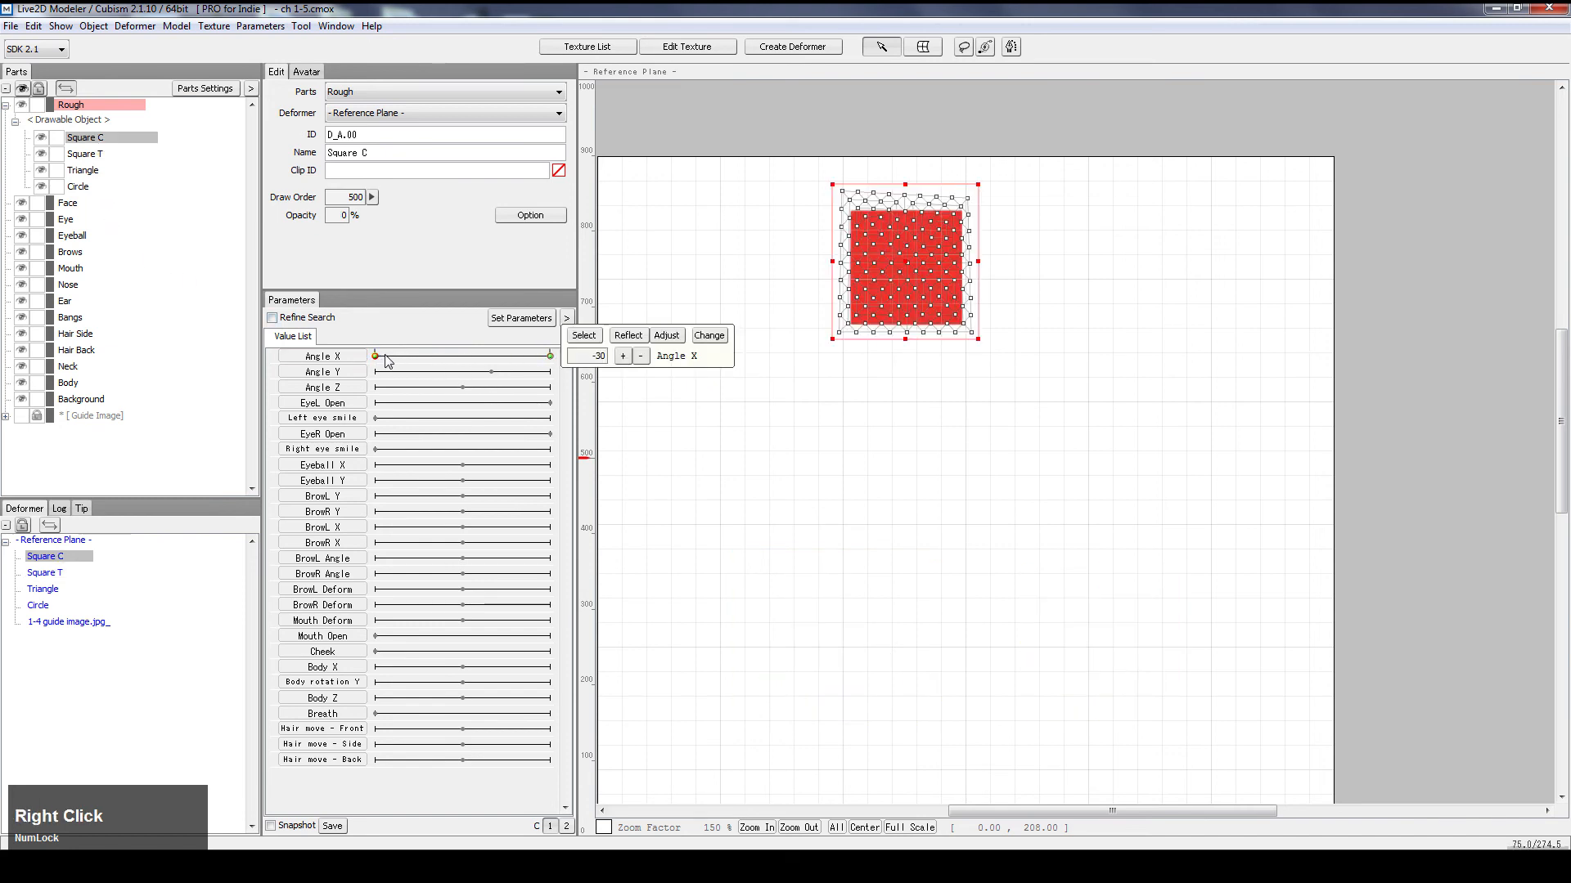
# Step: Set Square T's opacity to 0% at Angle X 30 and preview its fade-out up to 30
pyautogui.click(96, 155)
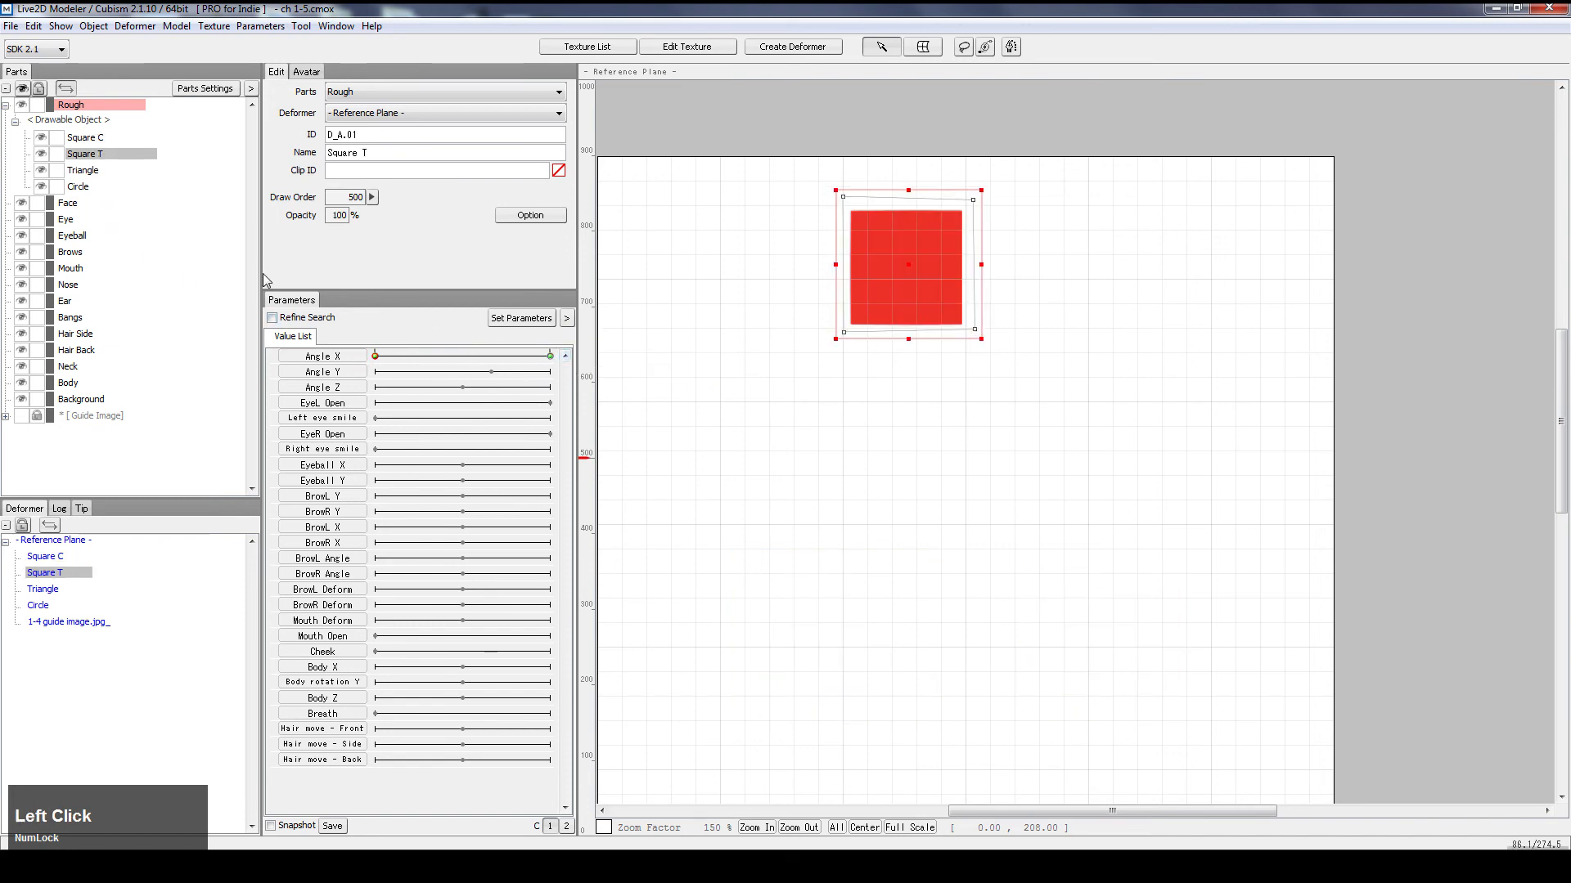
pyautogui.rightClick(550, 362)
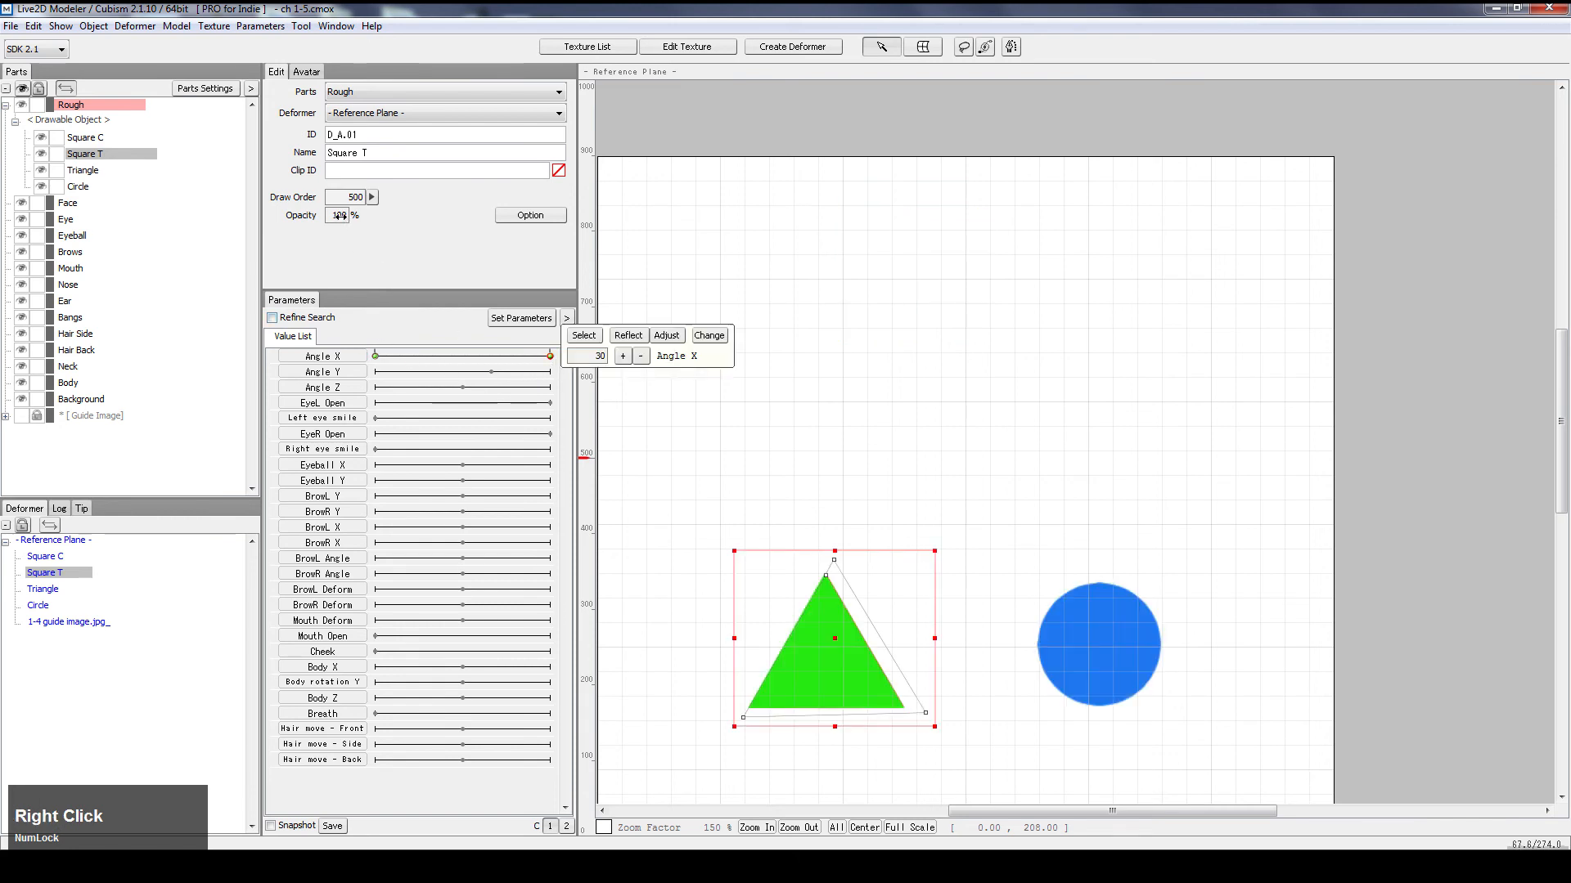
pyautogui.moveTo(339, 216); pyautogui.dragTo(194, 188)
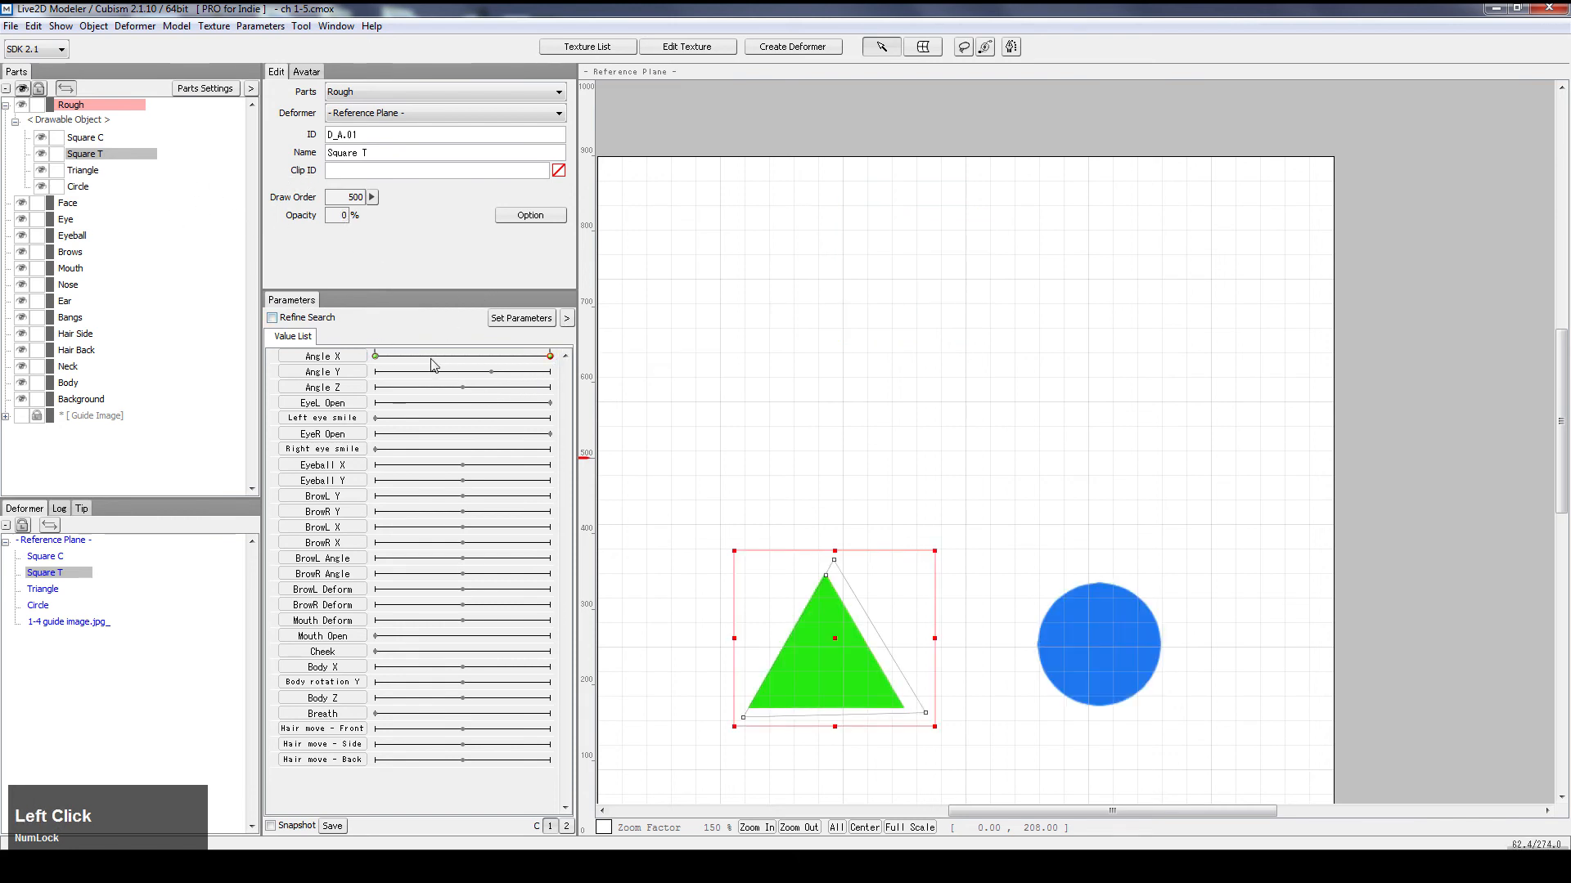
pyautogui.moveTo(476, 362); pyautogui.dragTo(553, 370)
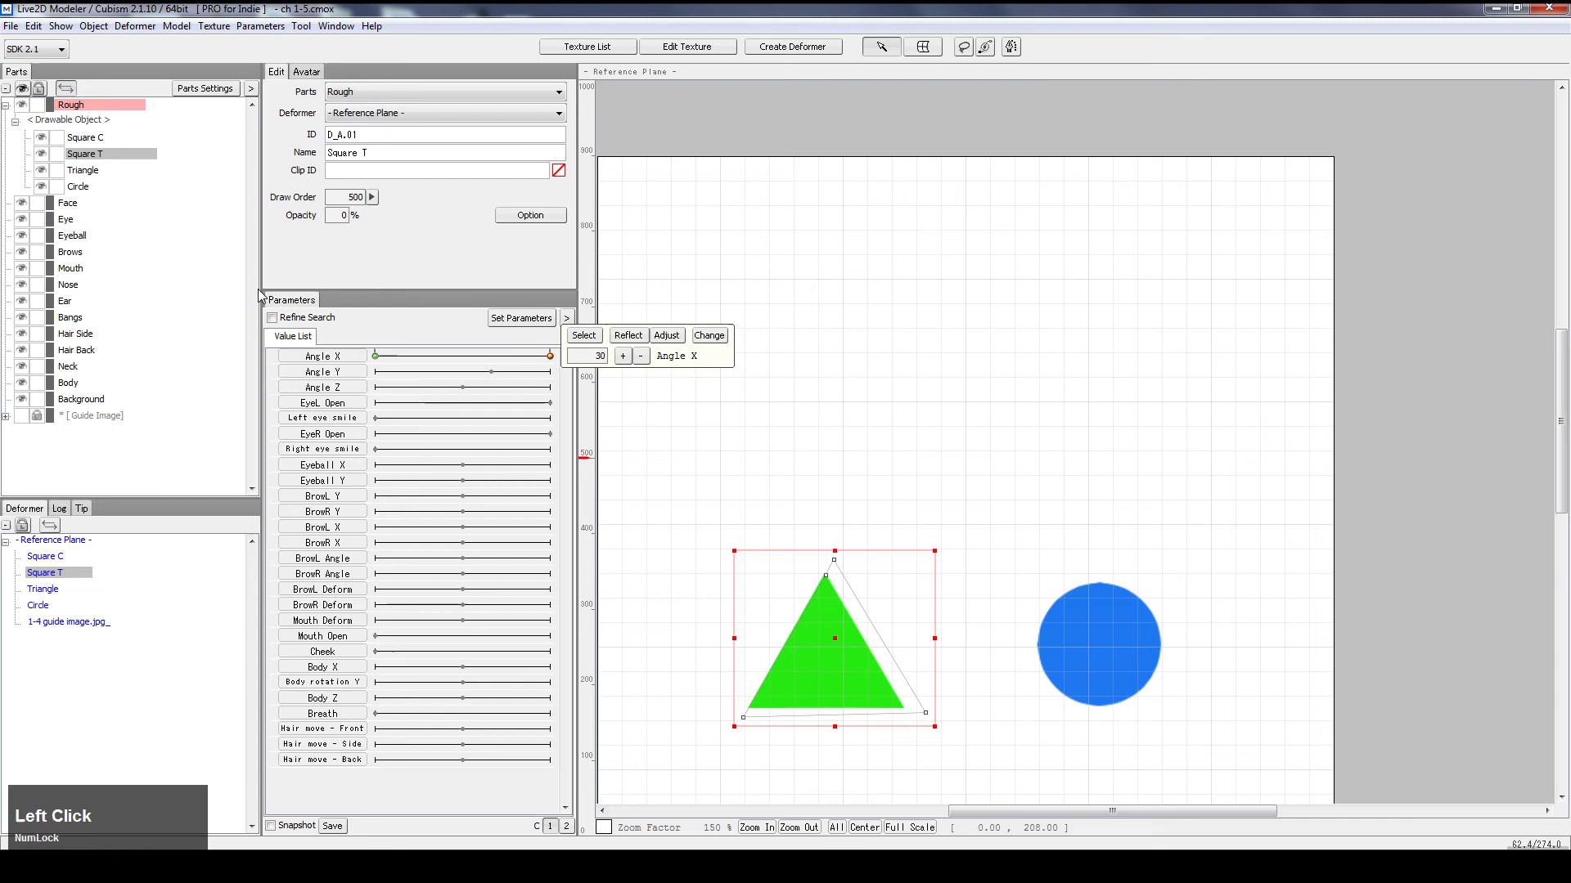
# Step: Raise Triangle's draw order by 100 at both Angle X 30 and Angle X -30
pyautogui.click(92, 171)
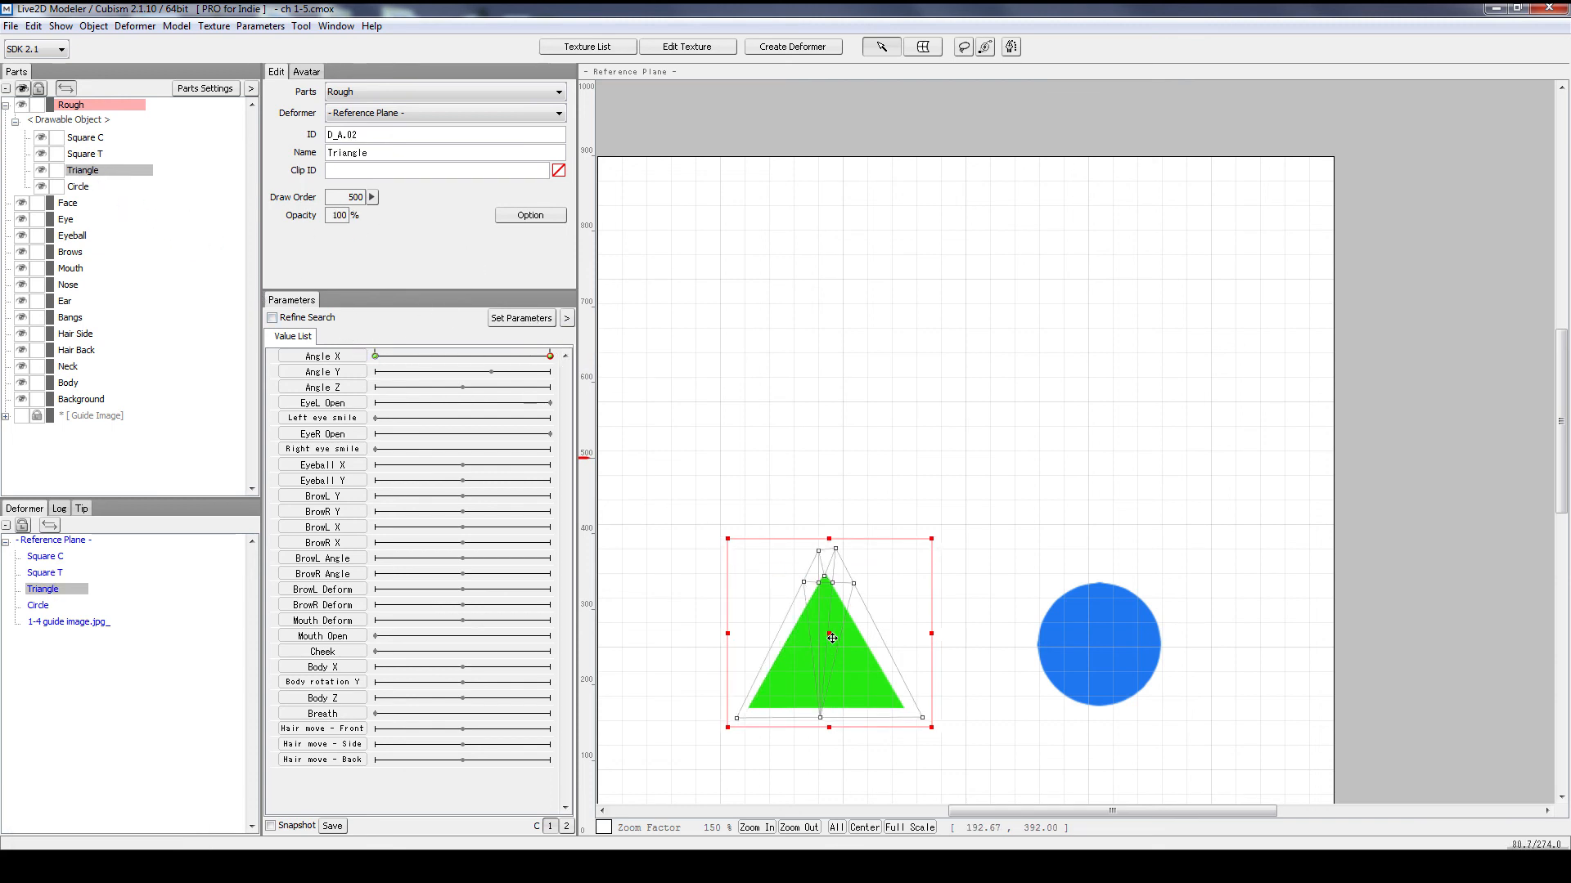
pyautogui.click(372, 198)
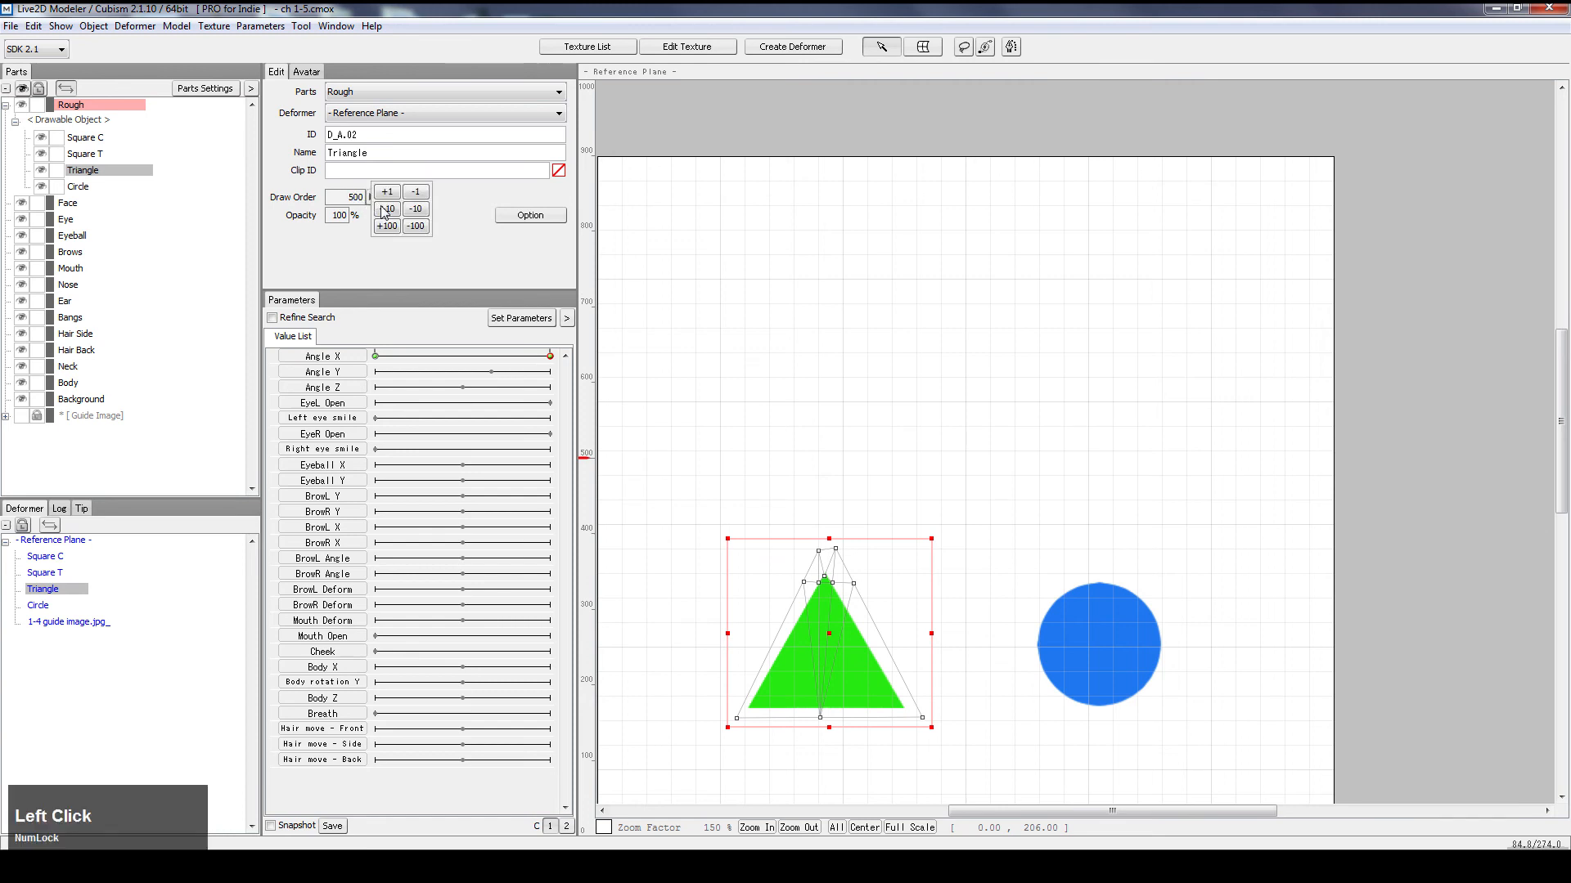
pyautogui.click(386, 226)
pyautogui.rightClick(374, 355)
pyautogui.click(372, 197)
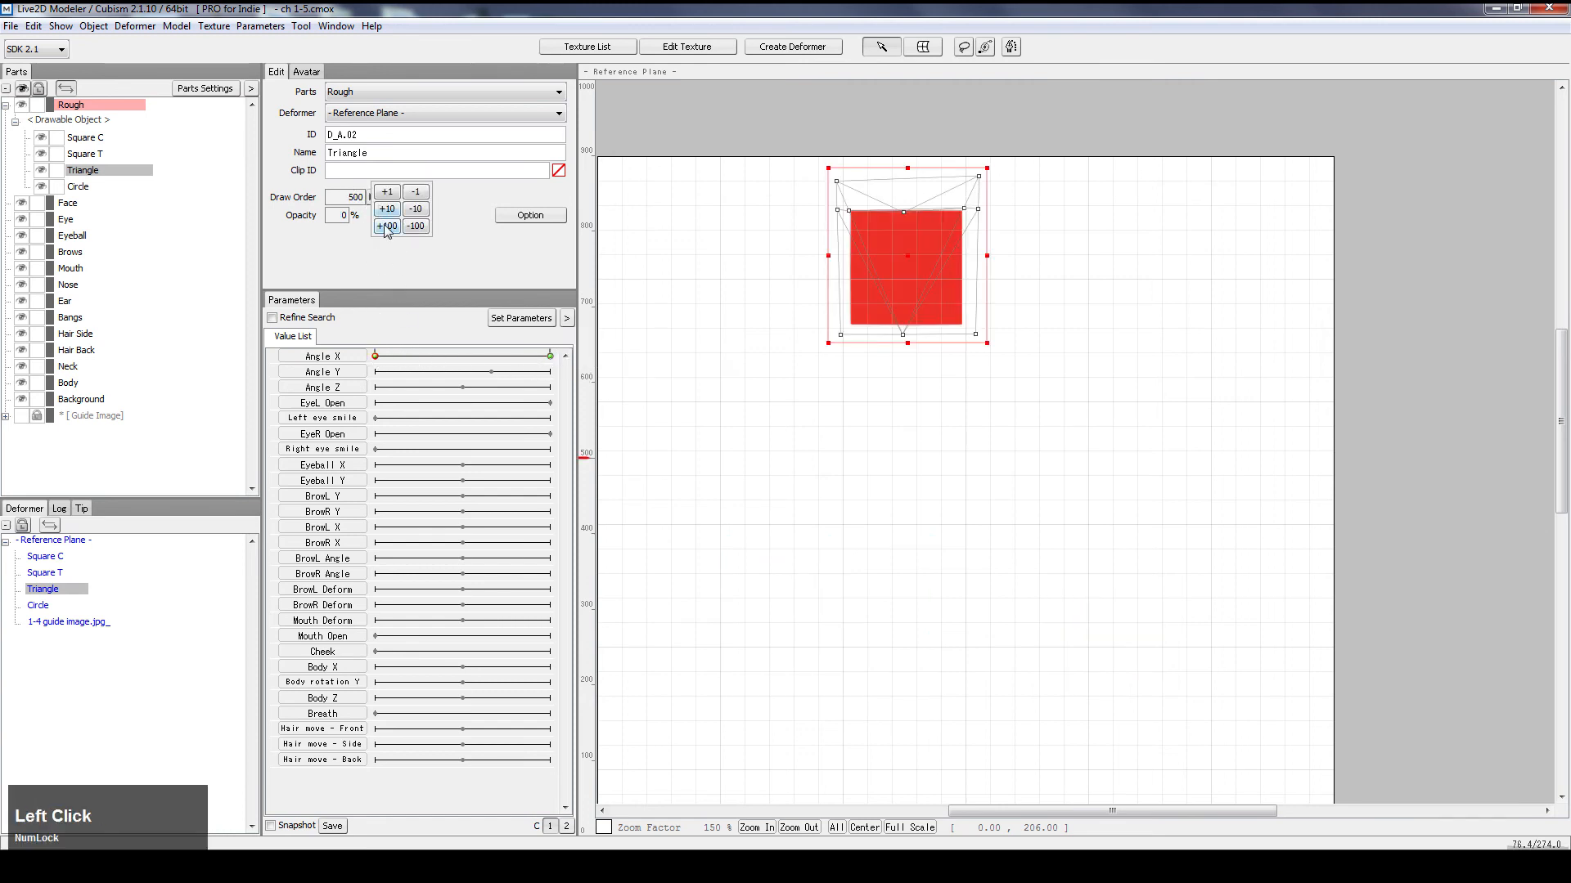
# Step: Set Circle's draw order to 600 at both Angle X -30 and Angle X 30
pyautogui.click(92, 190)
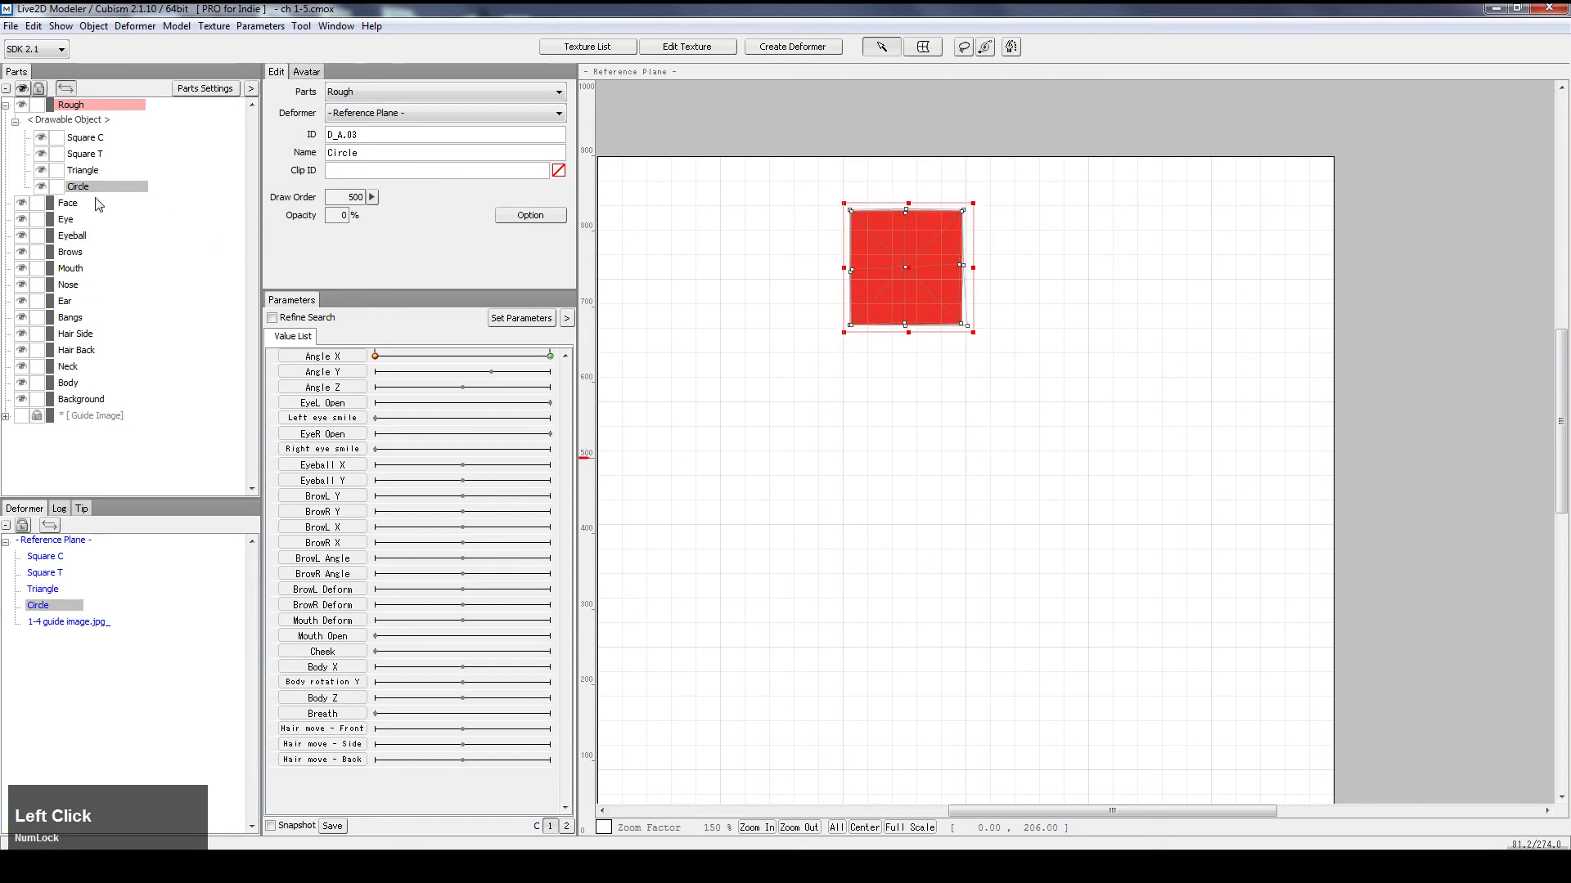
pyautogui.click(373, 197)
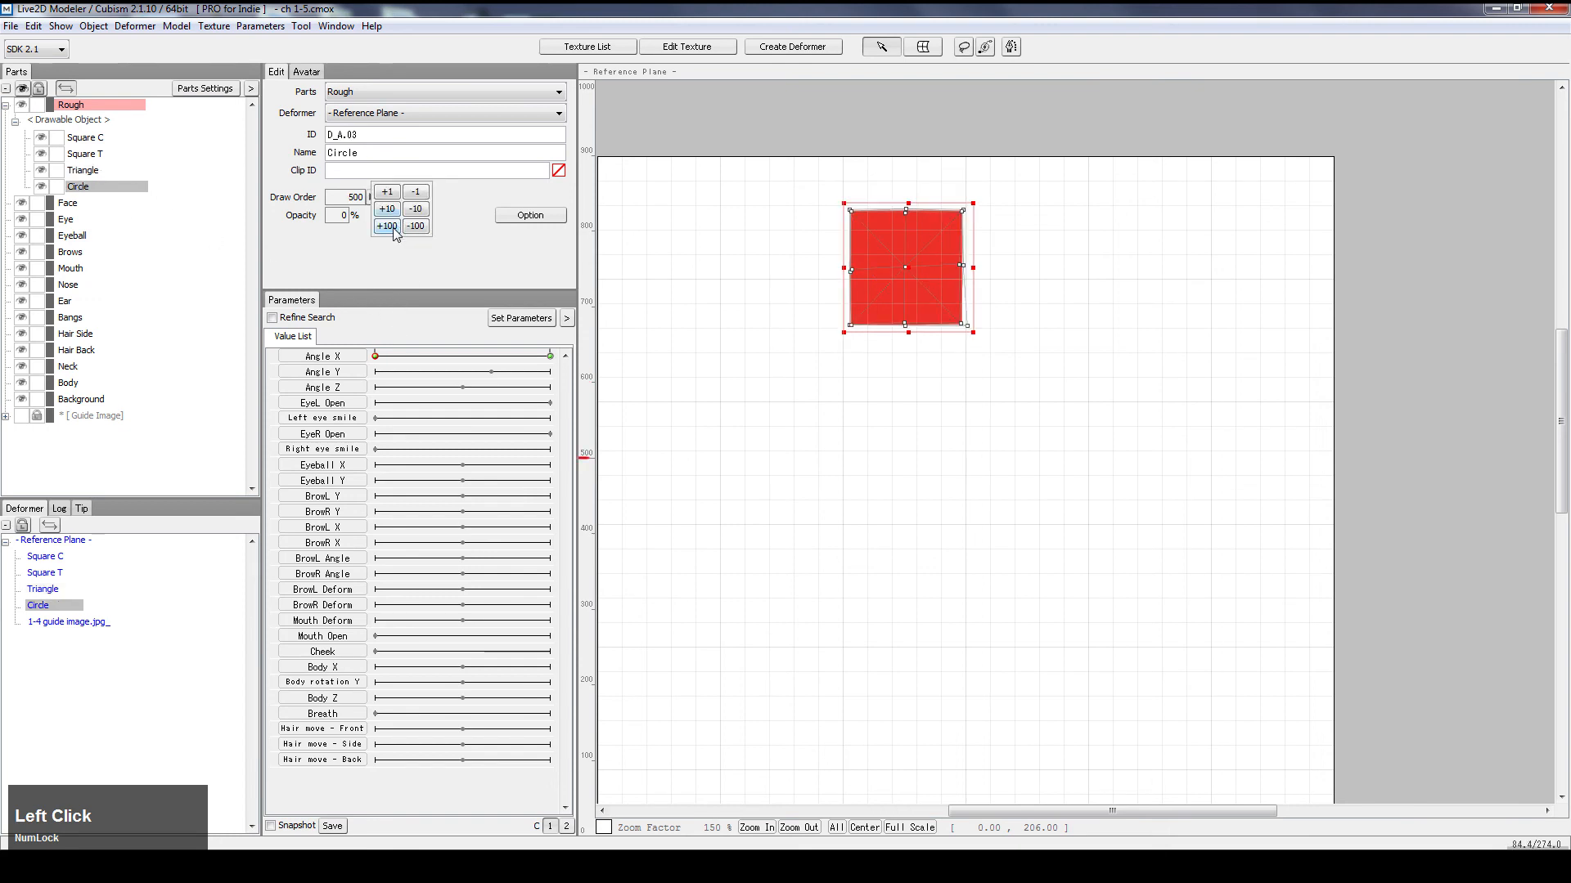
pyautogui.rightClick(549, 355)
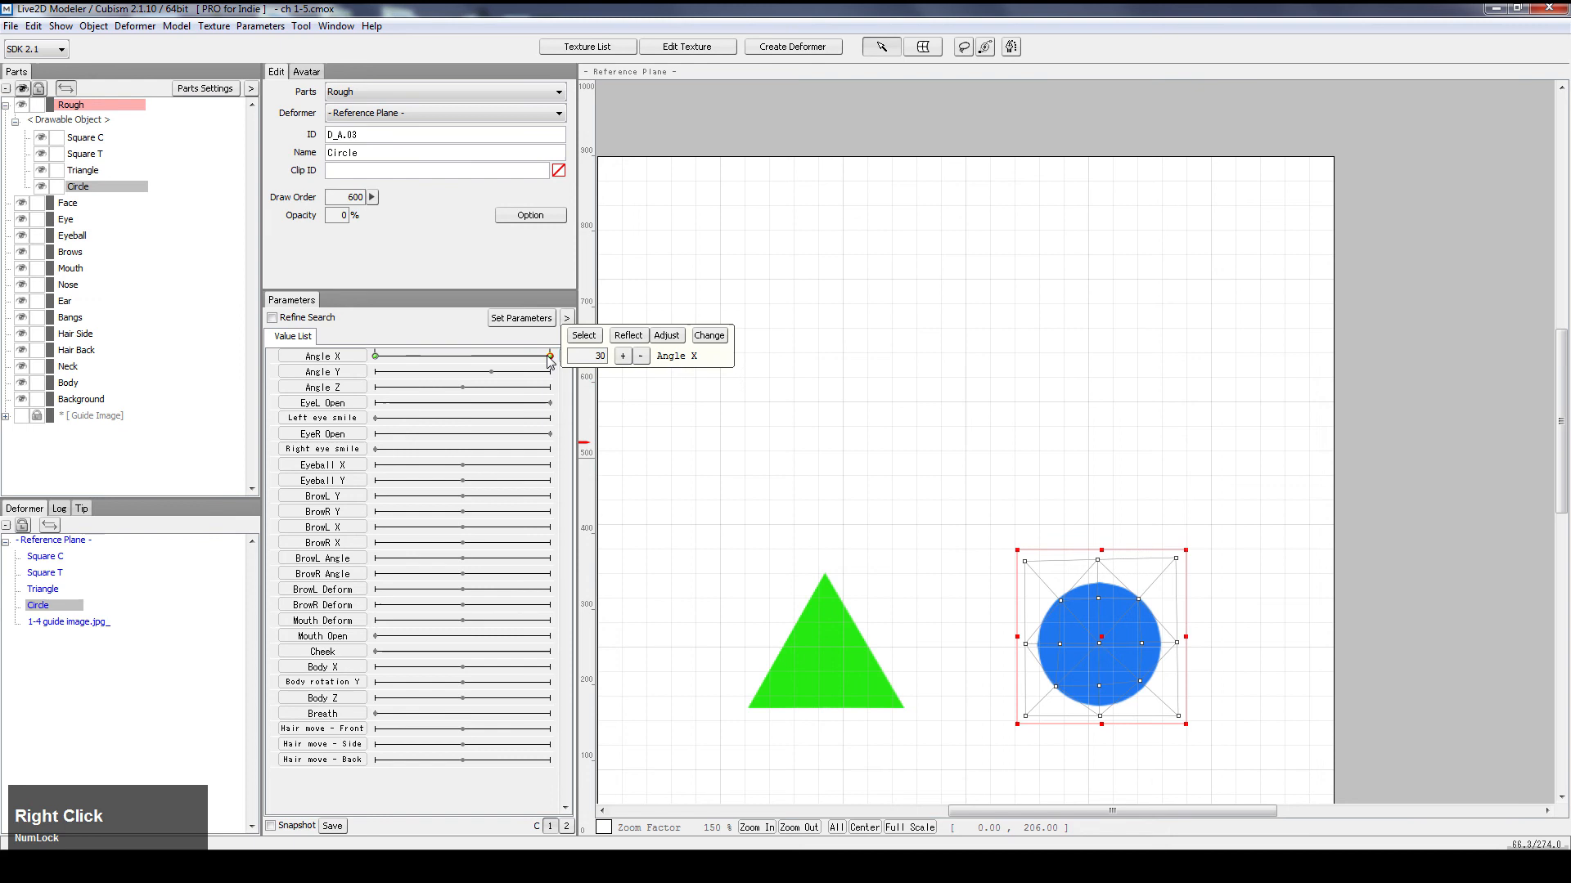
pyautogui.click(372, 197)
pyautogui.doubleClick(415, 208)
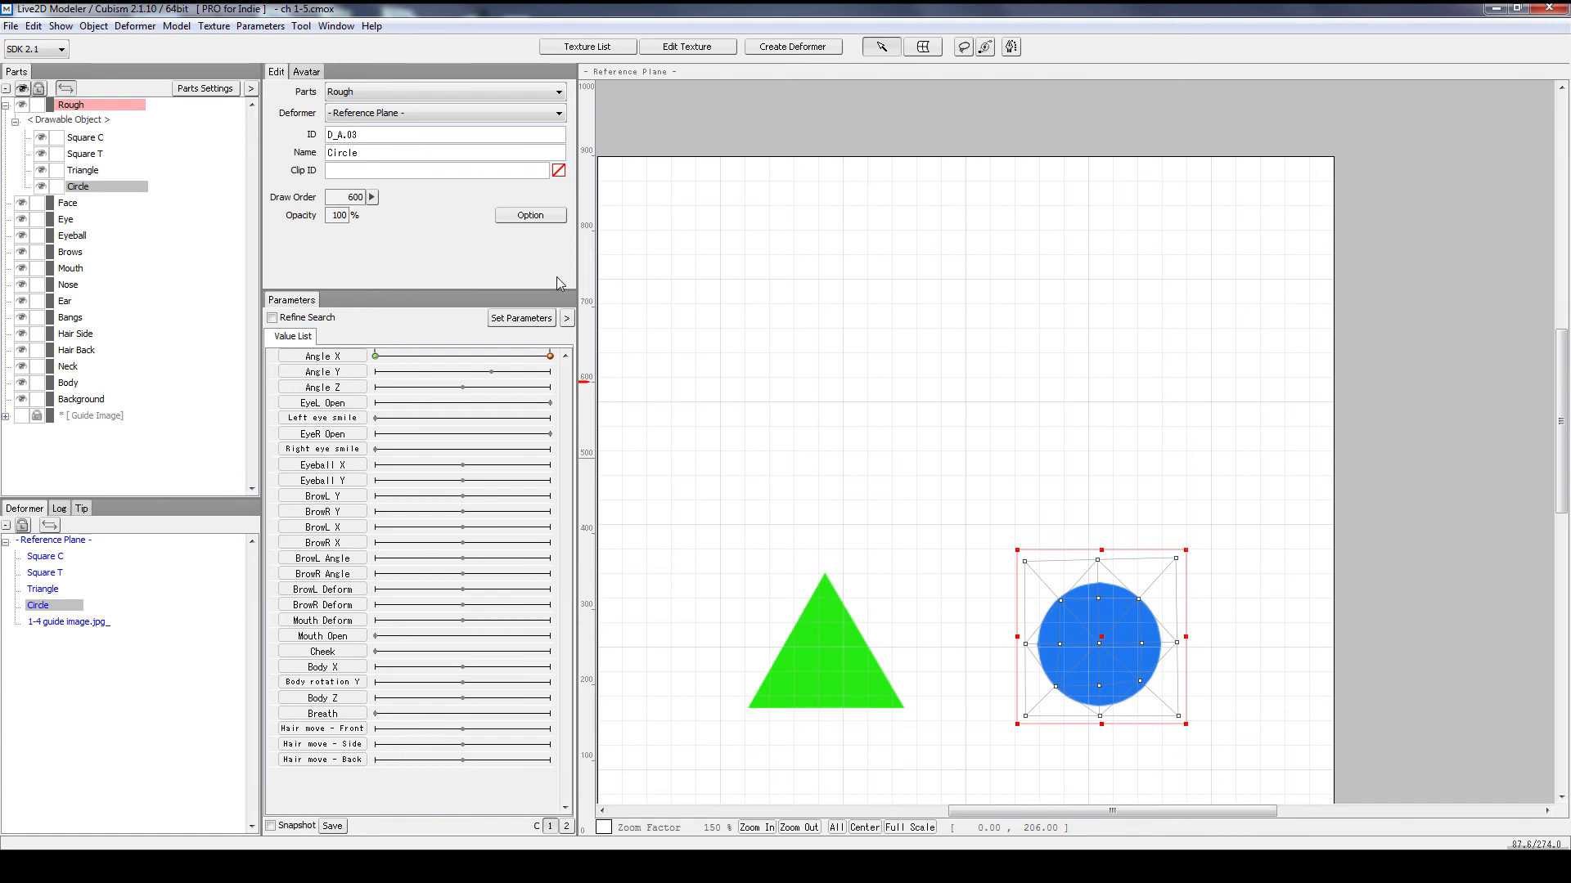
# Step: Sweep Angle X and return it to 30 to preview both cross-fades, with the circle deselected
pyautogui.click(549, 363)
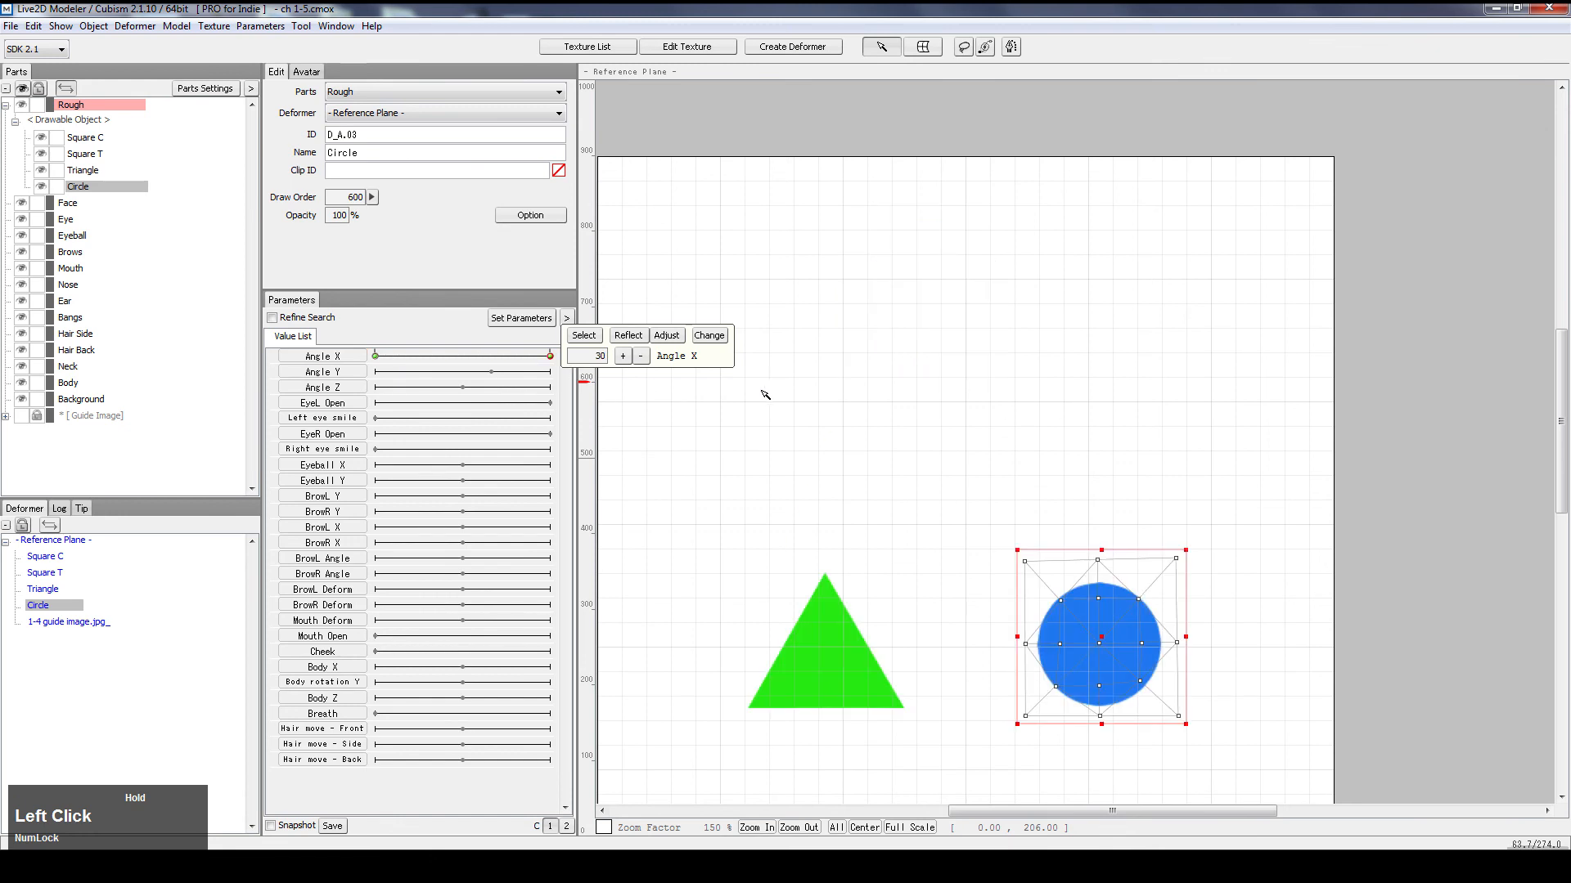
pyautogui.moveTo(512, 368); pyautogui.dragTo(663, 395)
pyautogui.moveTo(549, 358); pyautogui.dragTo(646, 353)
pyautogui.click(1063, 455)
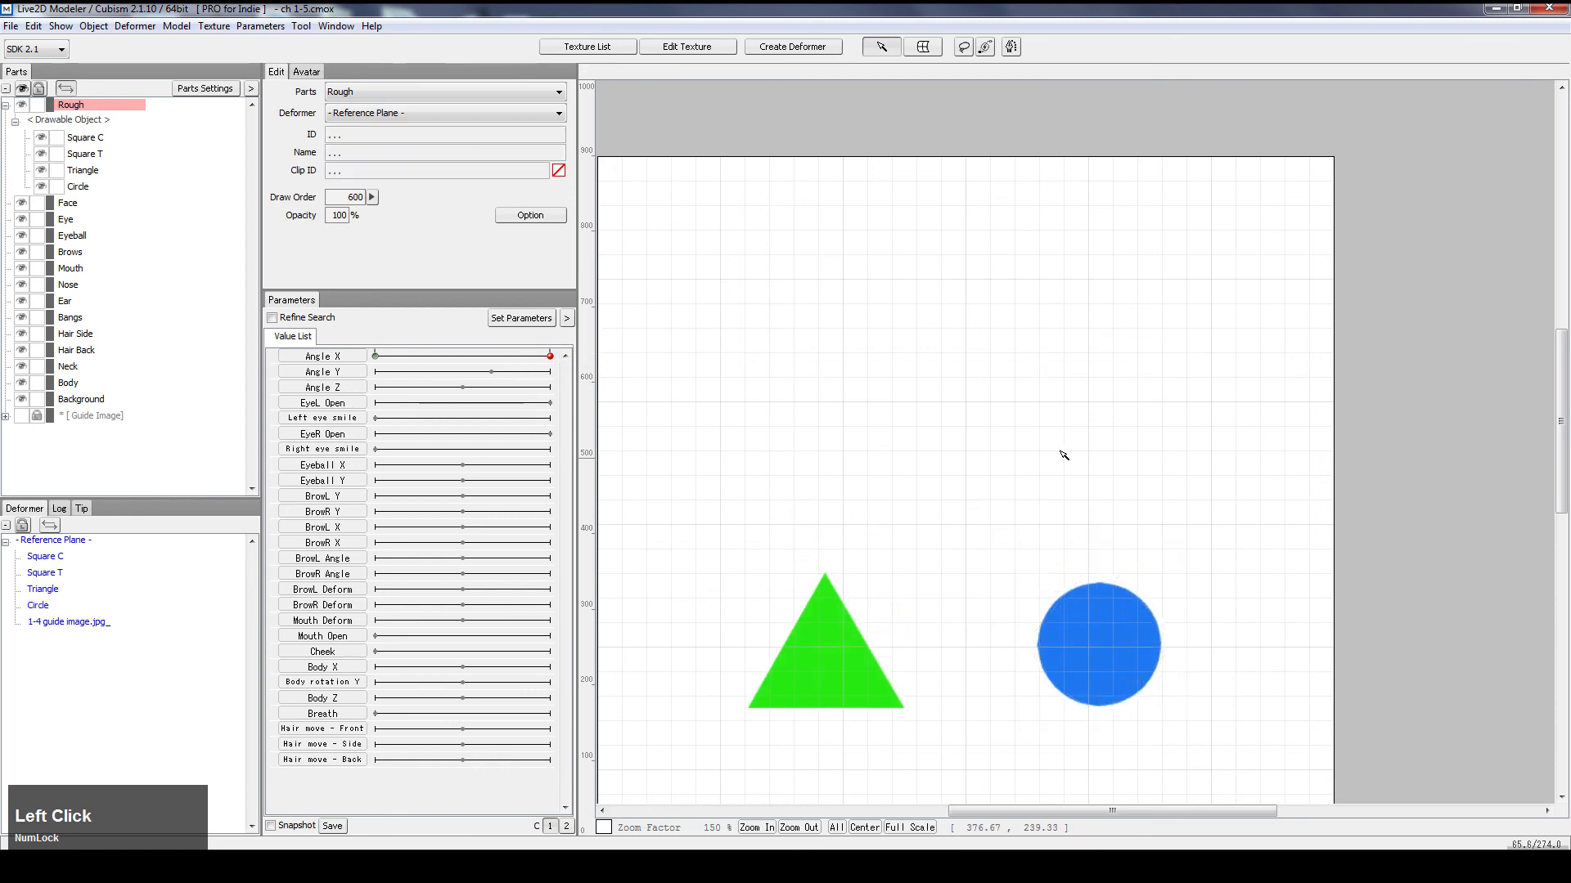
# Step: Set Circle's opacity to 100% at Angle X -30 and move Angle X partway to preview it
pyautogui.click(1121, 657)
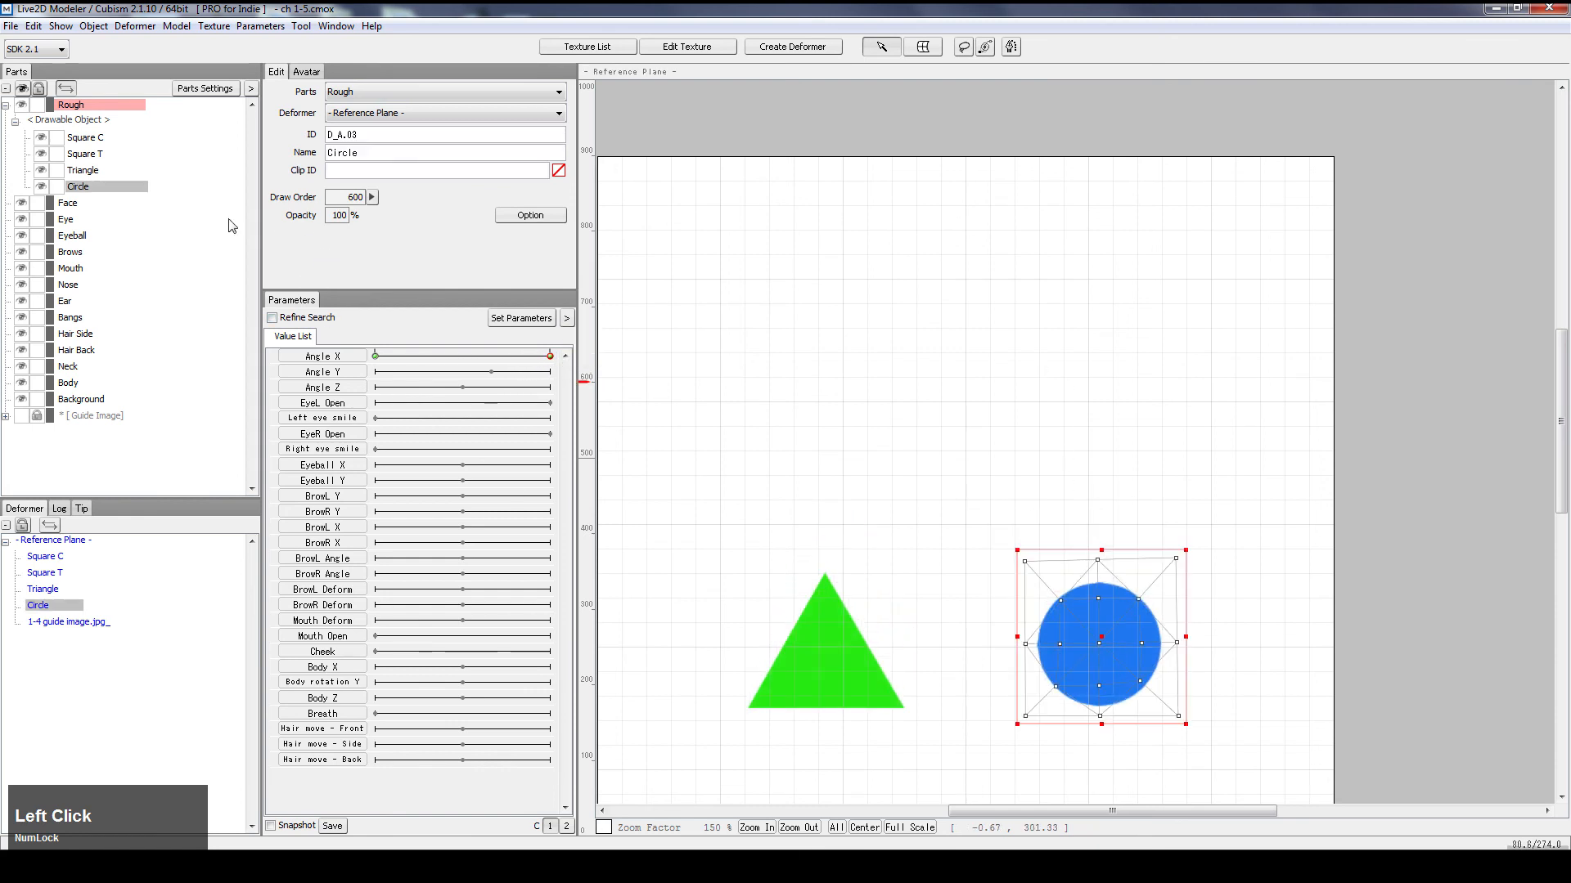
pyautogui.rightClick(377, 357)
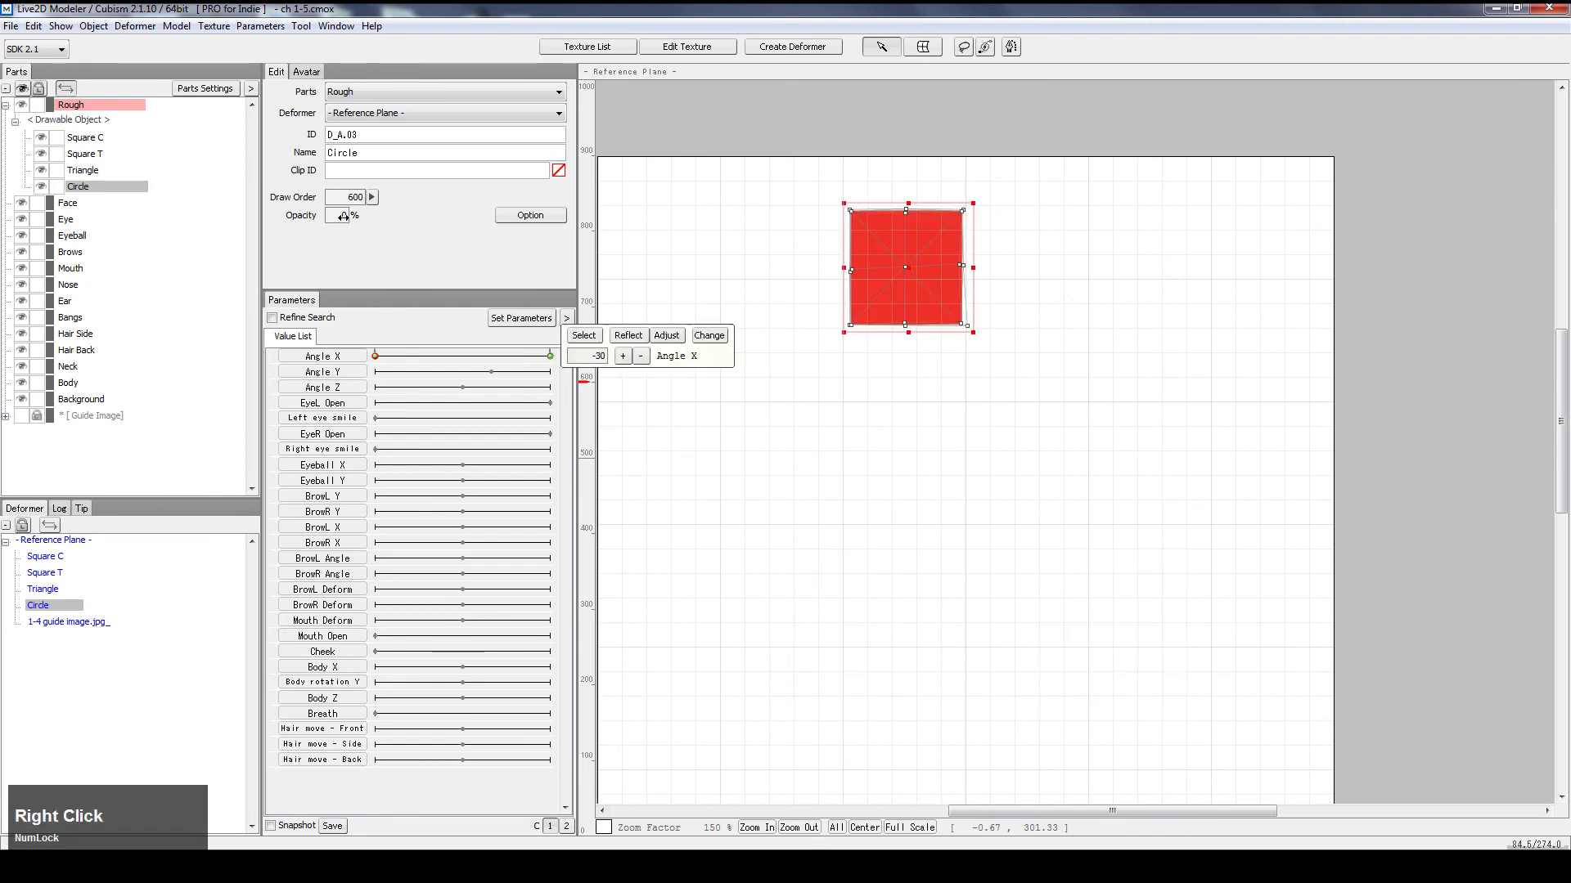
pyautogui.moveTo(348, 218); pyautogui.dragTo(441, 367)
# Step: Hide Square T and Triangle and sweep Angle X to 30 to preview the circle morph alone
pyautogui.click(42, 155)
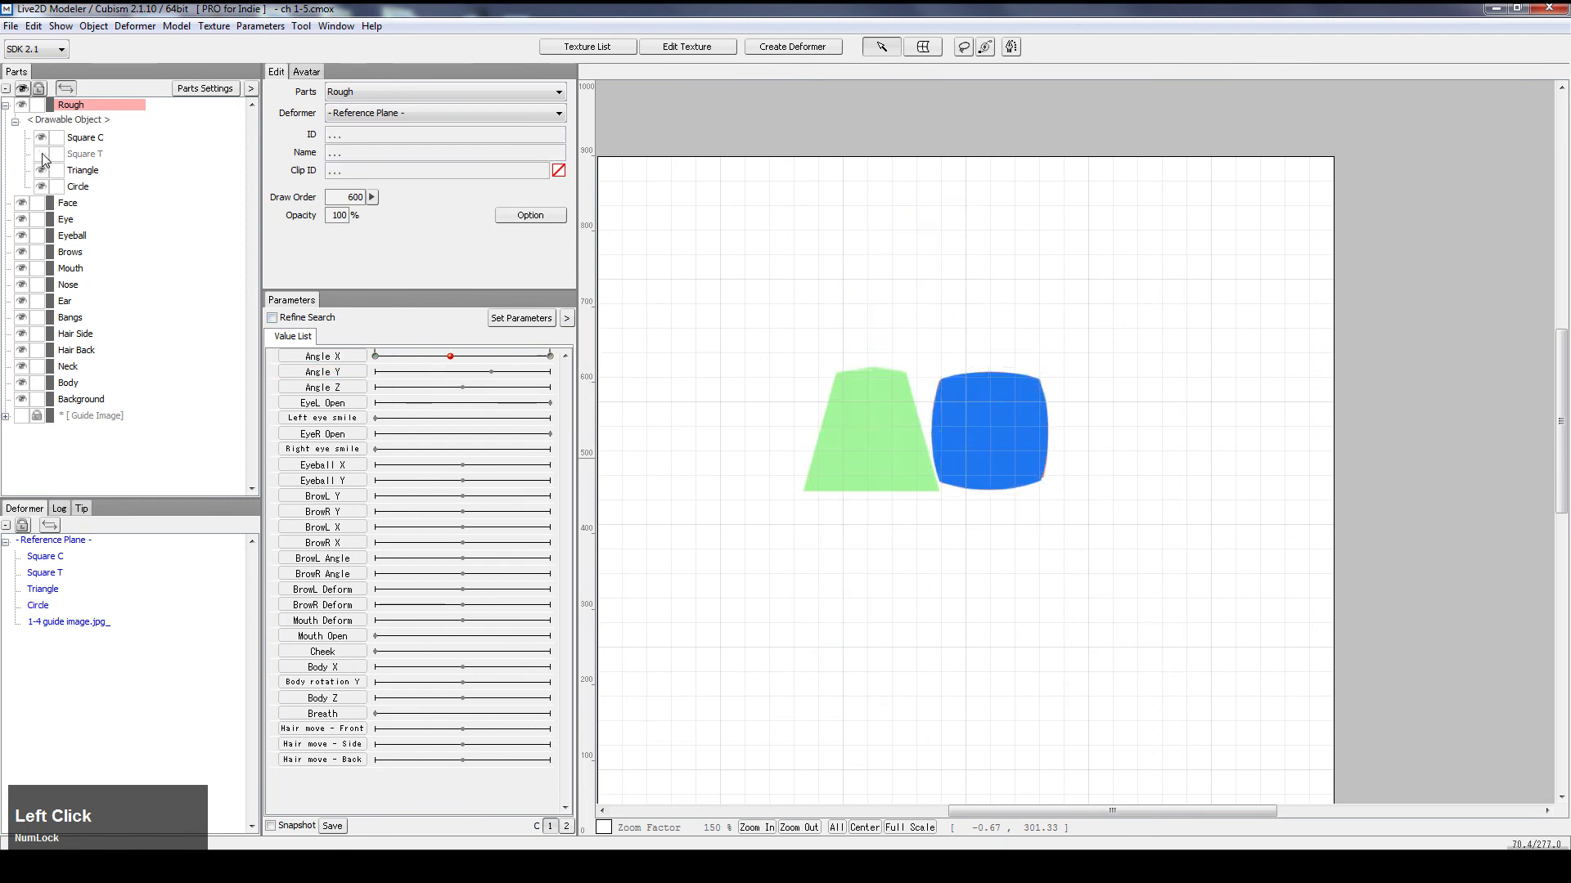
pyautogui.click(41, 172)
pyautogui.moveTo(450, 357); pyautogui.dragTo(688, 385)
# Step: Set Square C's opacity to 100% at Angle X 30 and bring Angle X back to -30
pyautogui.click(96, 138)
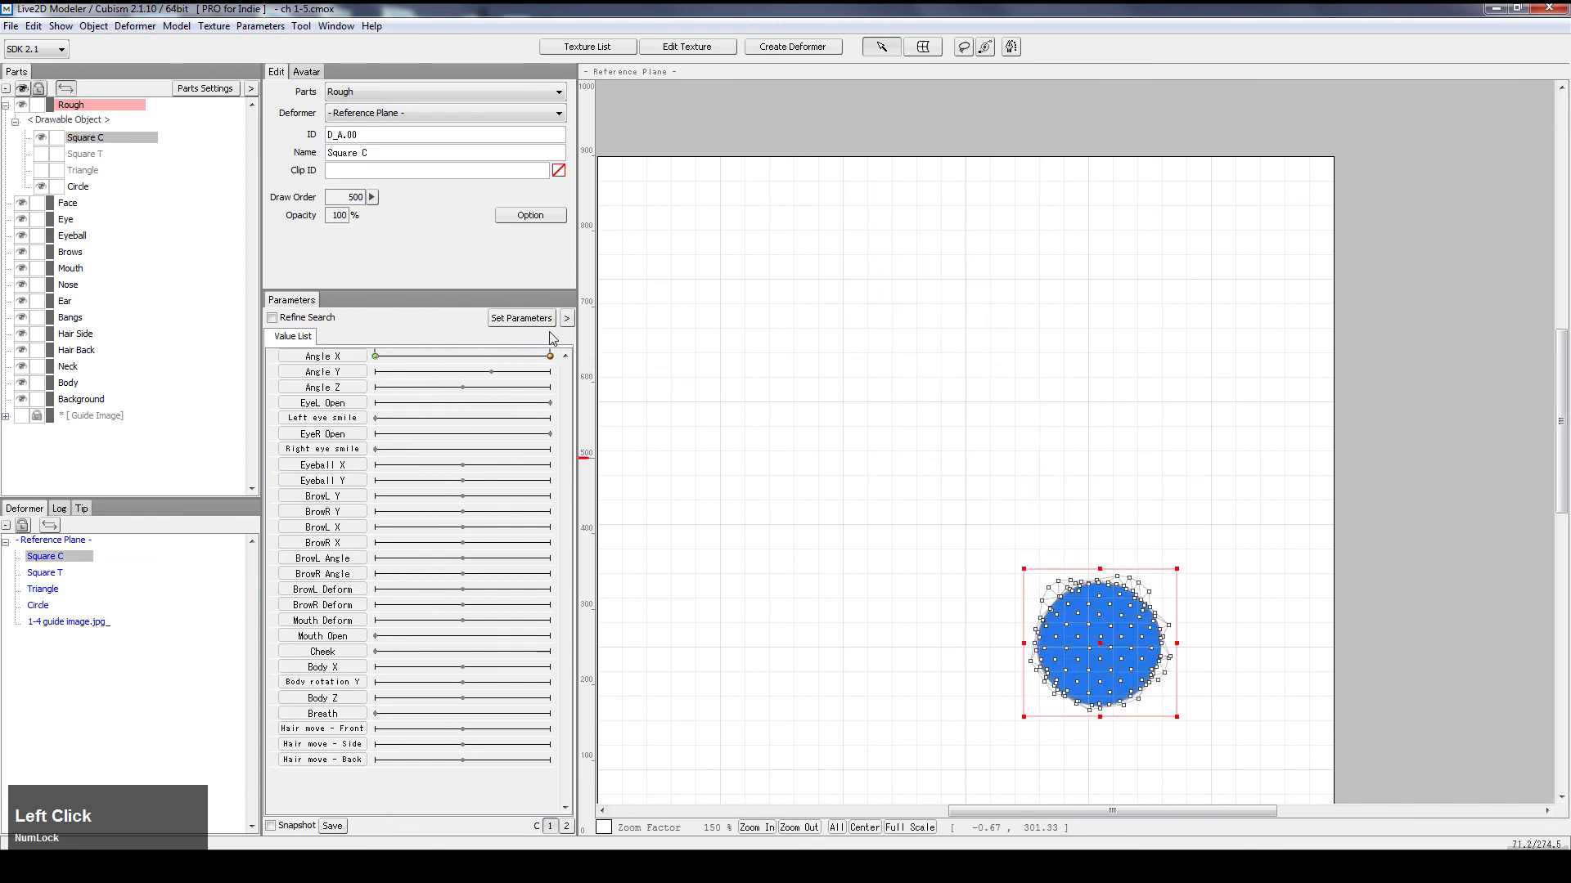
pyautogui.moveTo(550, 357); pyautogui.dragTo(375, 357)
pyautogui.click(46, 150)
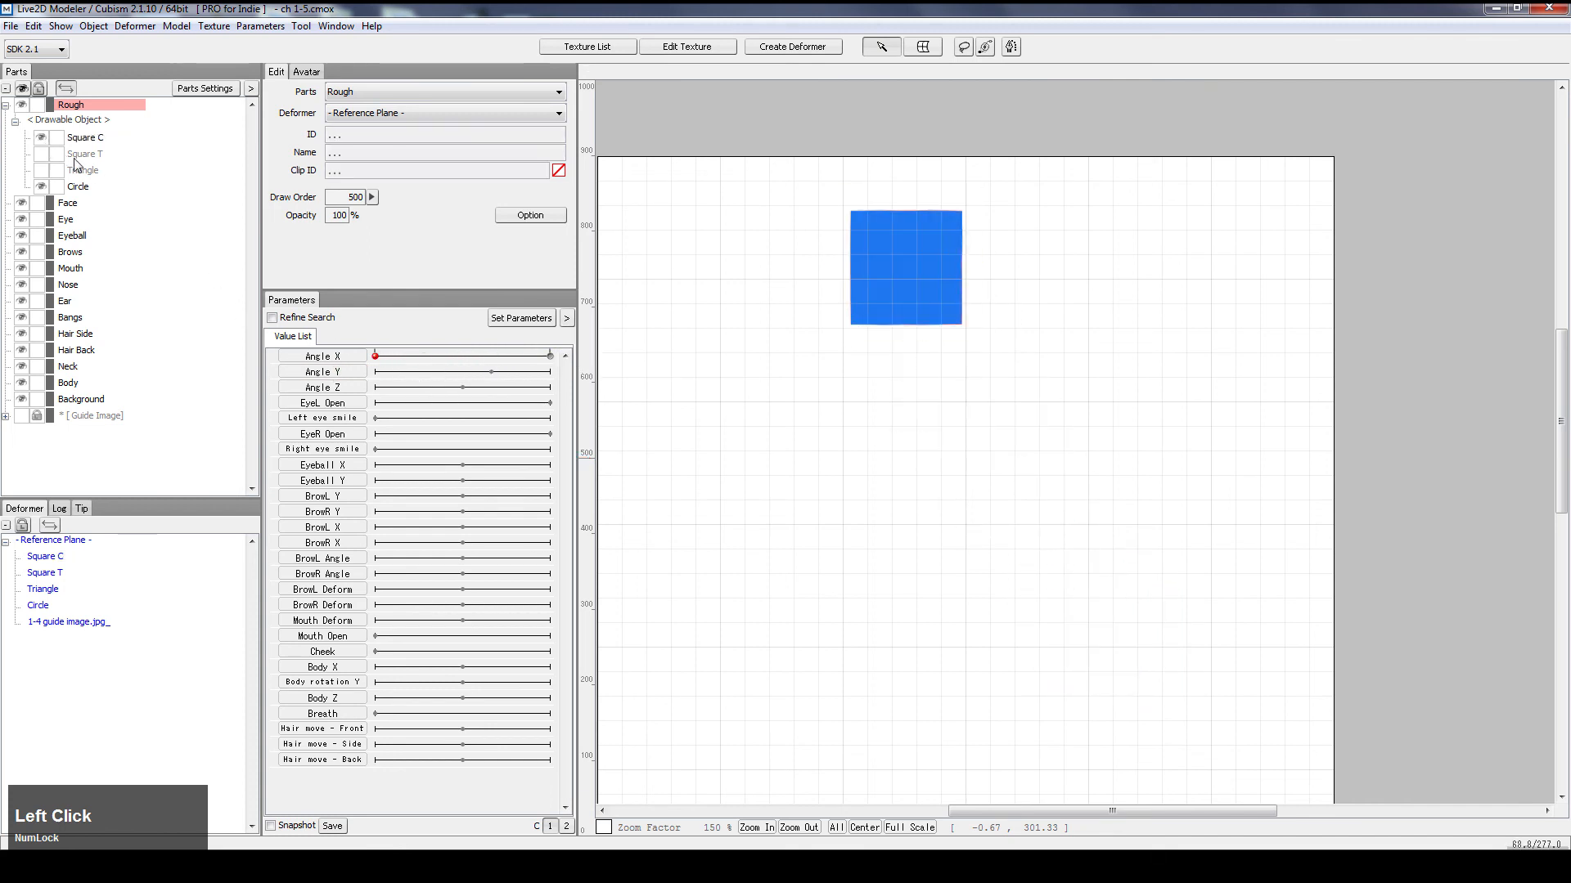
# Step: Check Circle's draw order at Angle X 30, and set it to 400 at Angle X -30
pyautogui.click(82, 190)
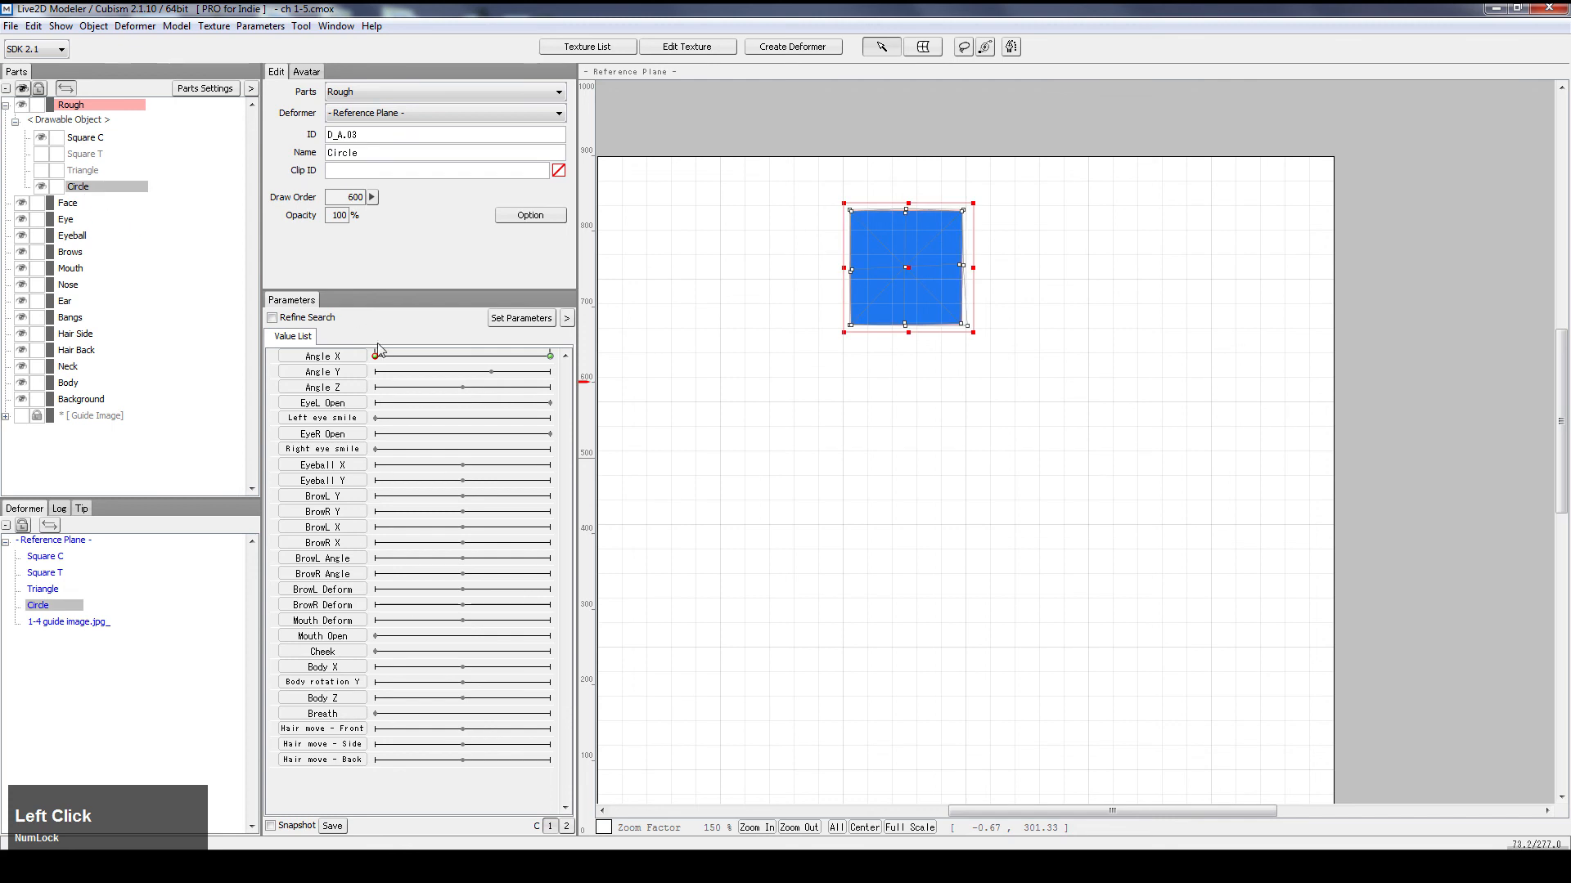
pyautogui.moveTo(383, 358); pyautogui.dragTo(656, 357)
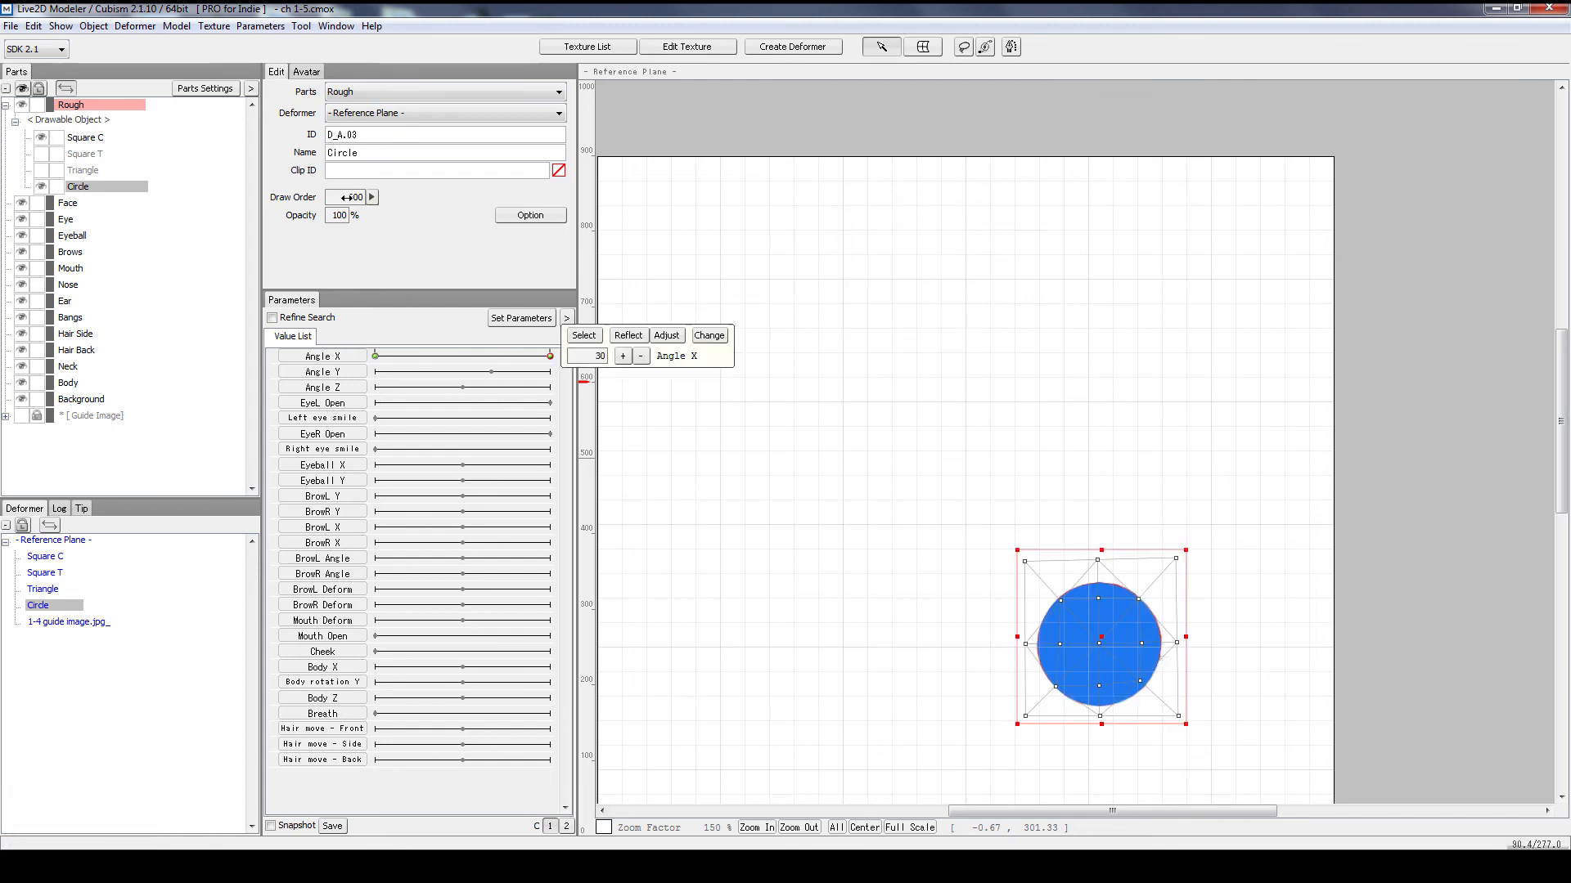
pyautogui.rightClick(375, 356)
pyautogui.click(350, 212)
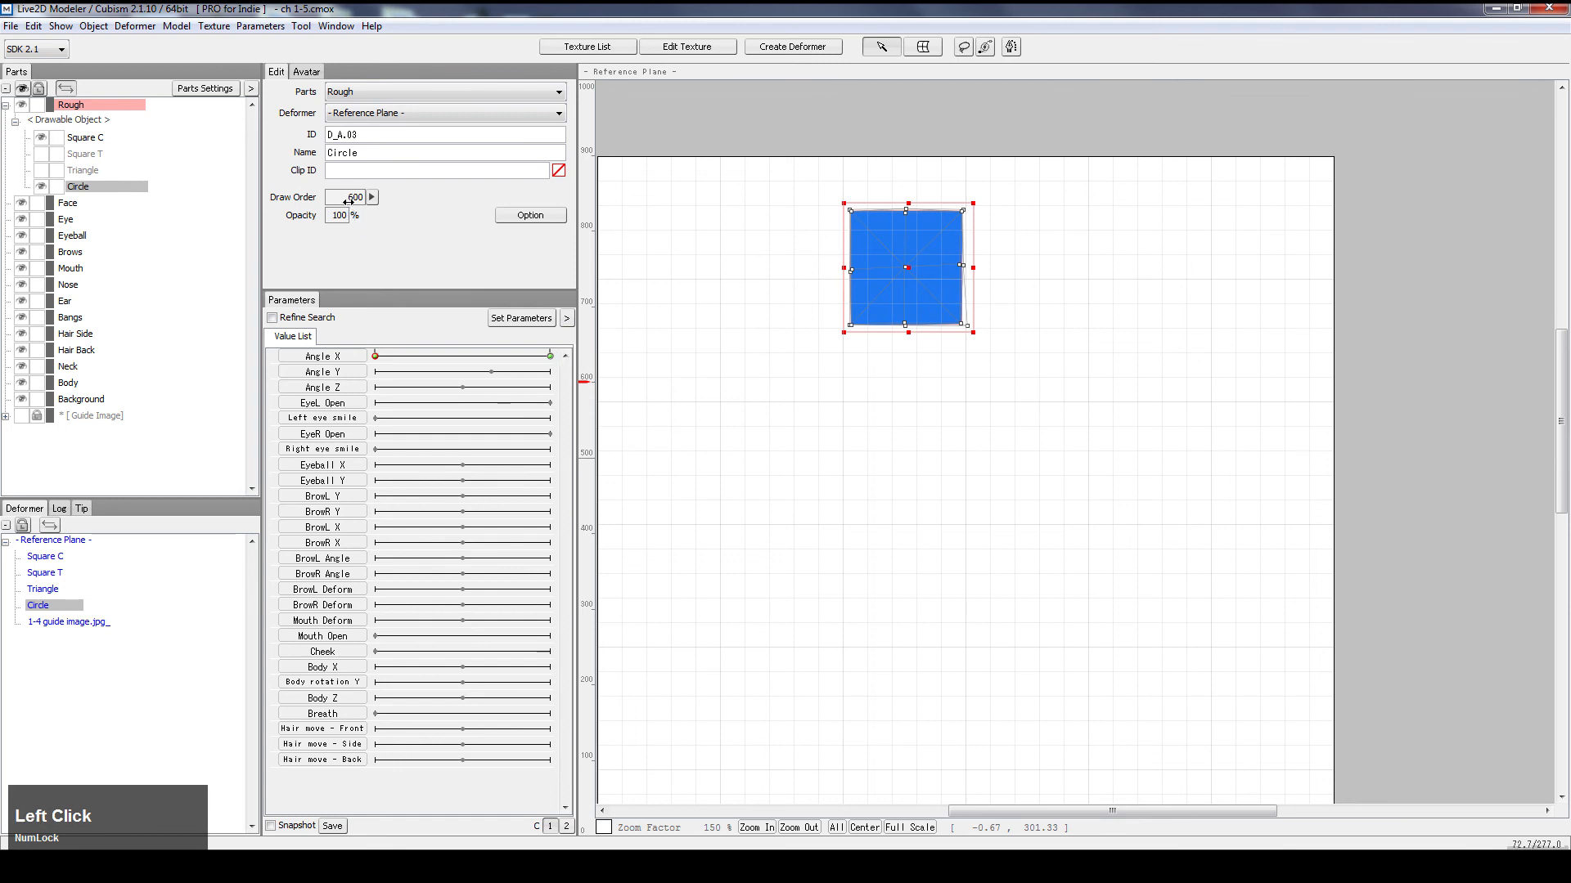
pyautogui.click(348, 199)
pyautogui.press('Return')
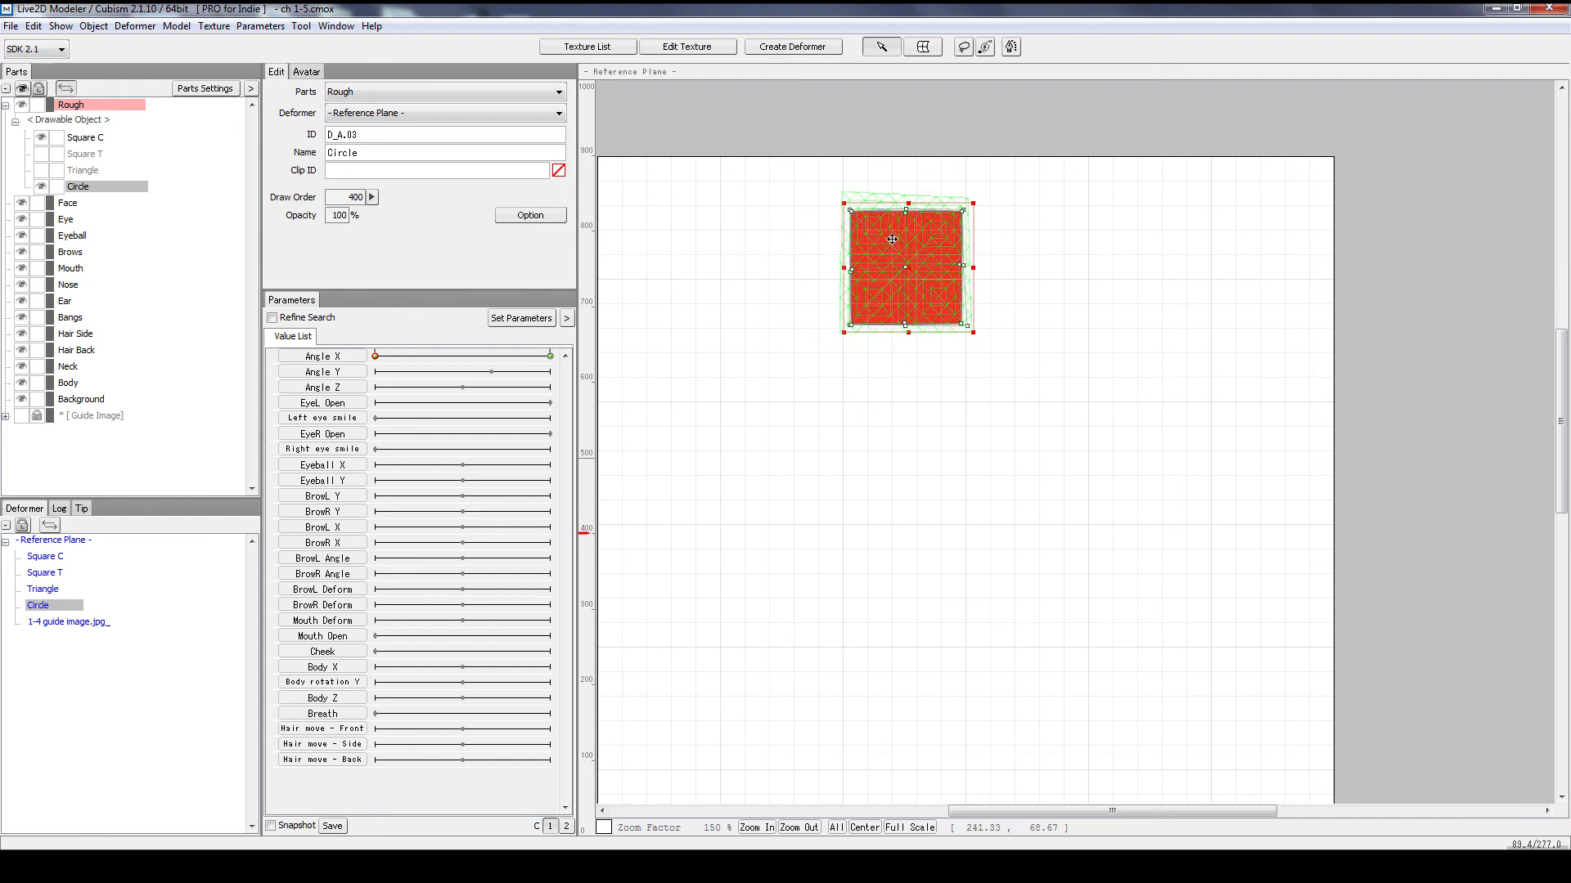
# Step: Sweep Angle X to 30 and back to about -1 to preview the draw-order switch between Square C and Circle
pyautogui.moveTo(393, 359); pyautogui.dragTo(566, 380)
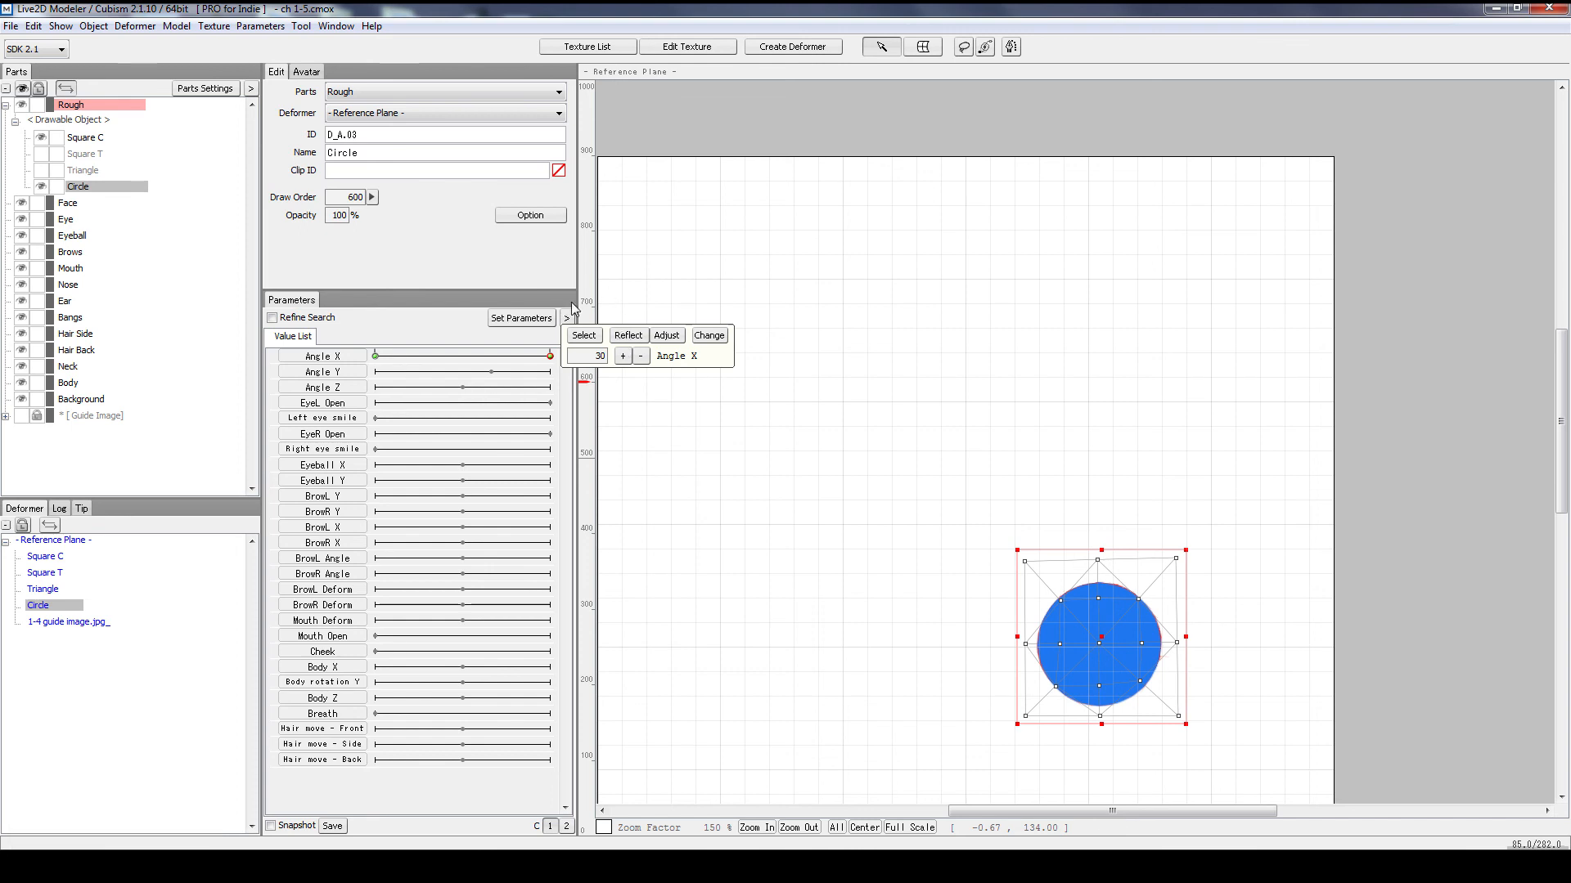
pyautogui.moveTo(550, 358); pyautogui.dragTo(464, 376)
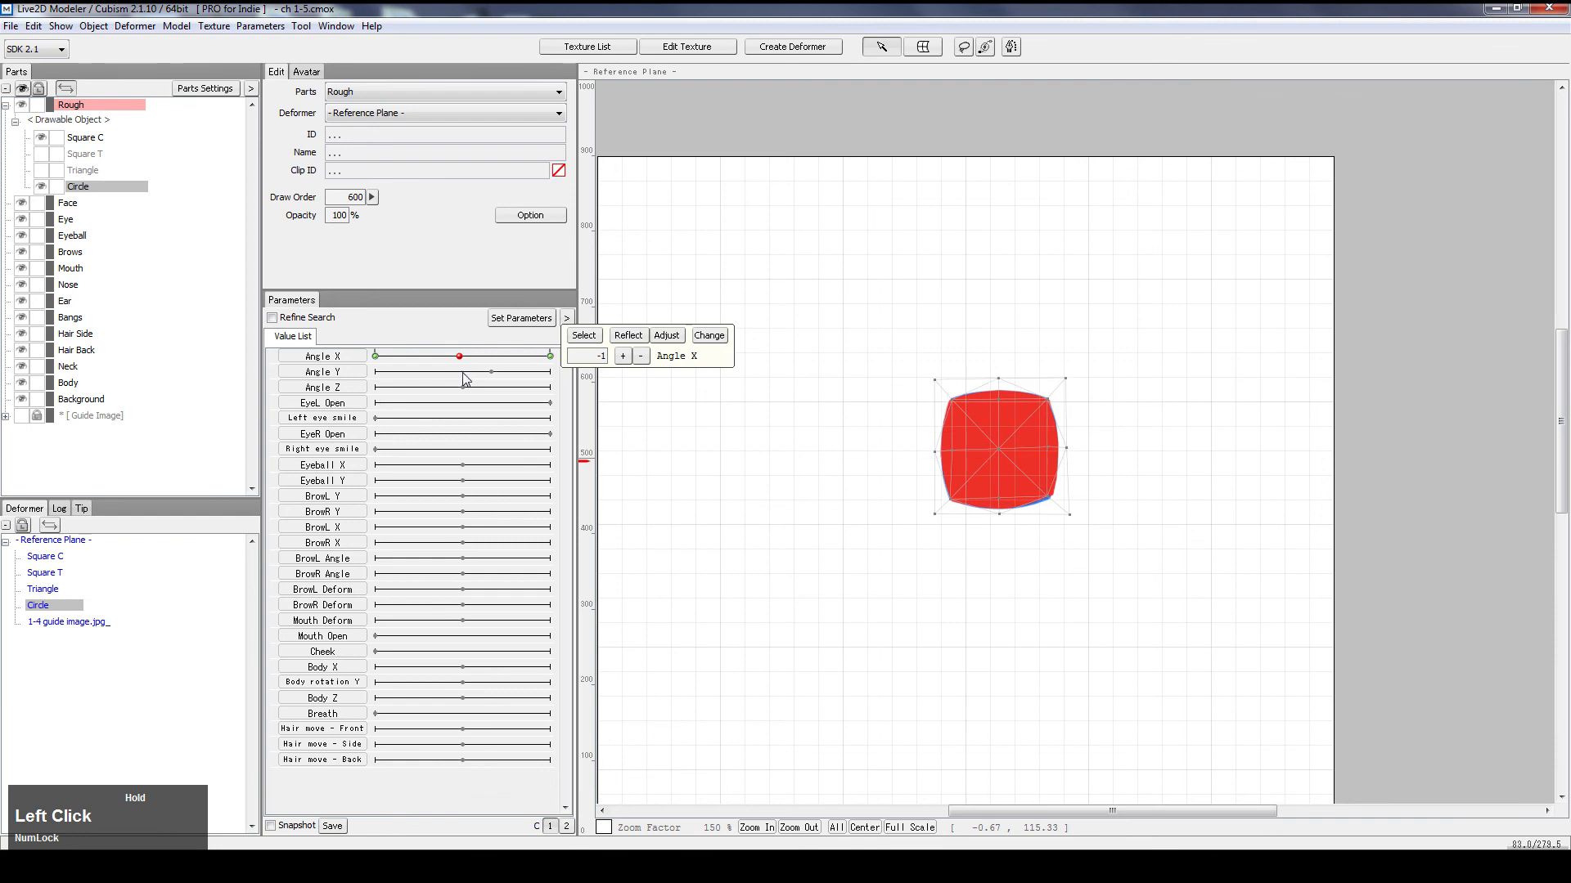
# Step: Return Angle X to -30 and set Circle's draw order there to 499
pyautogui.moveTo(468, 378); pyautogui.dragTo(339, 360)
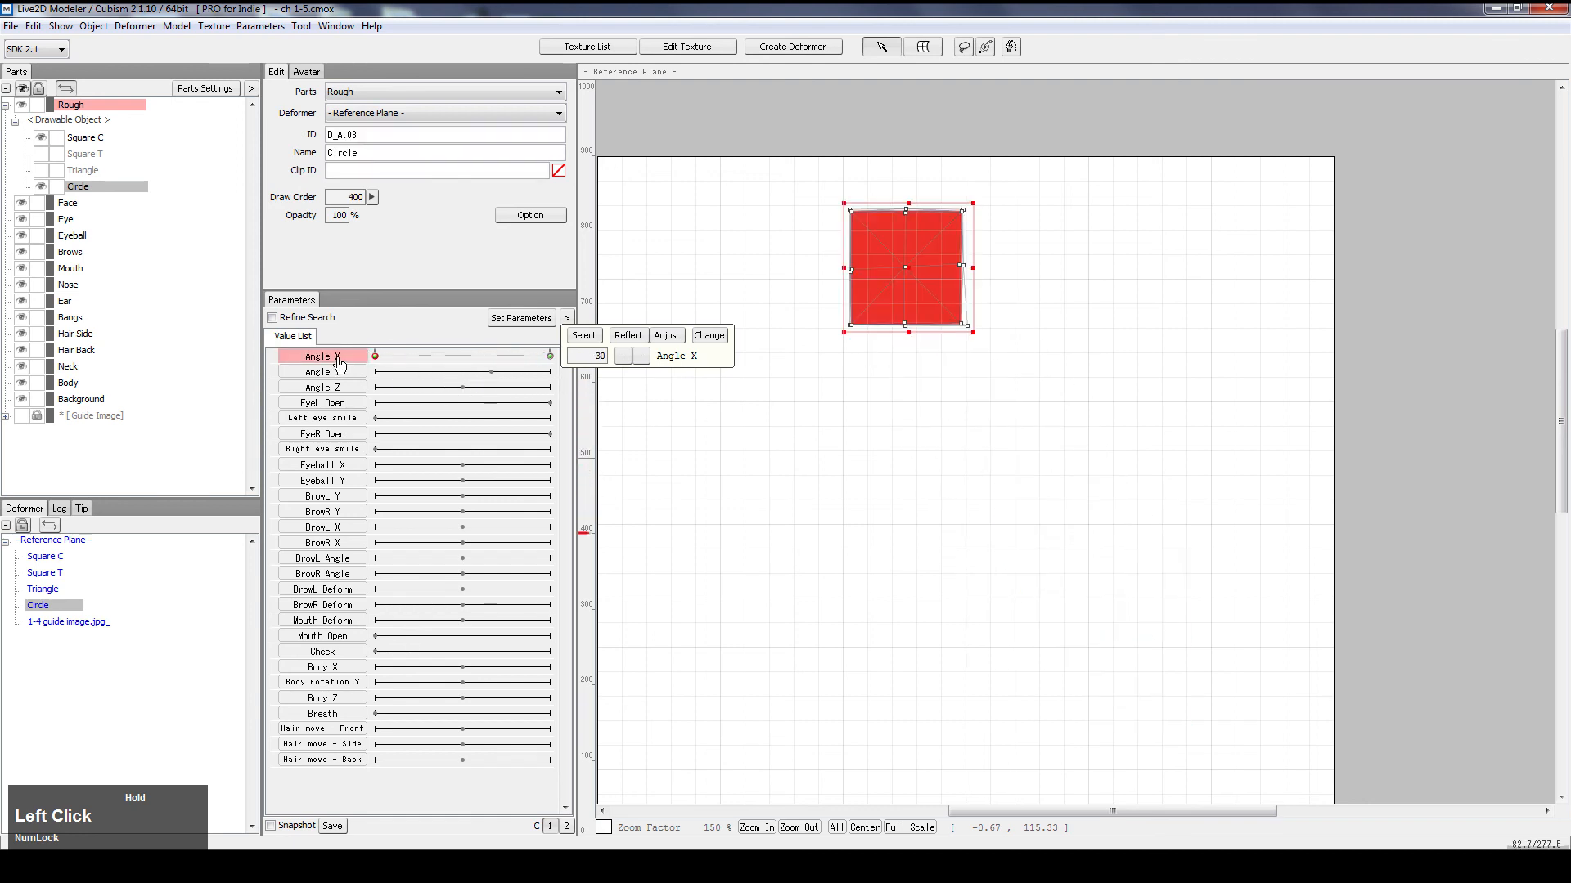
pyautogui.click(352, 196)
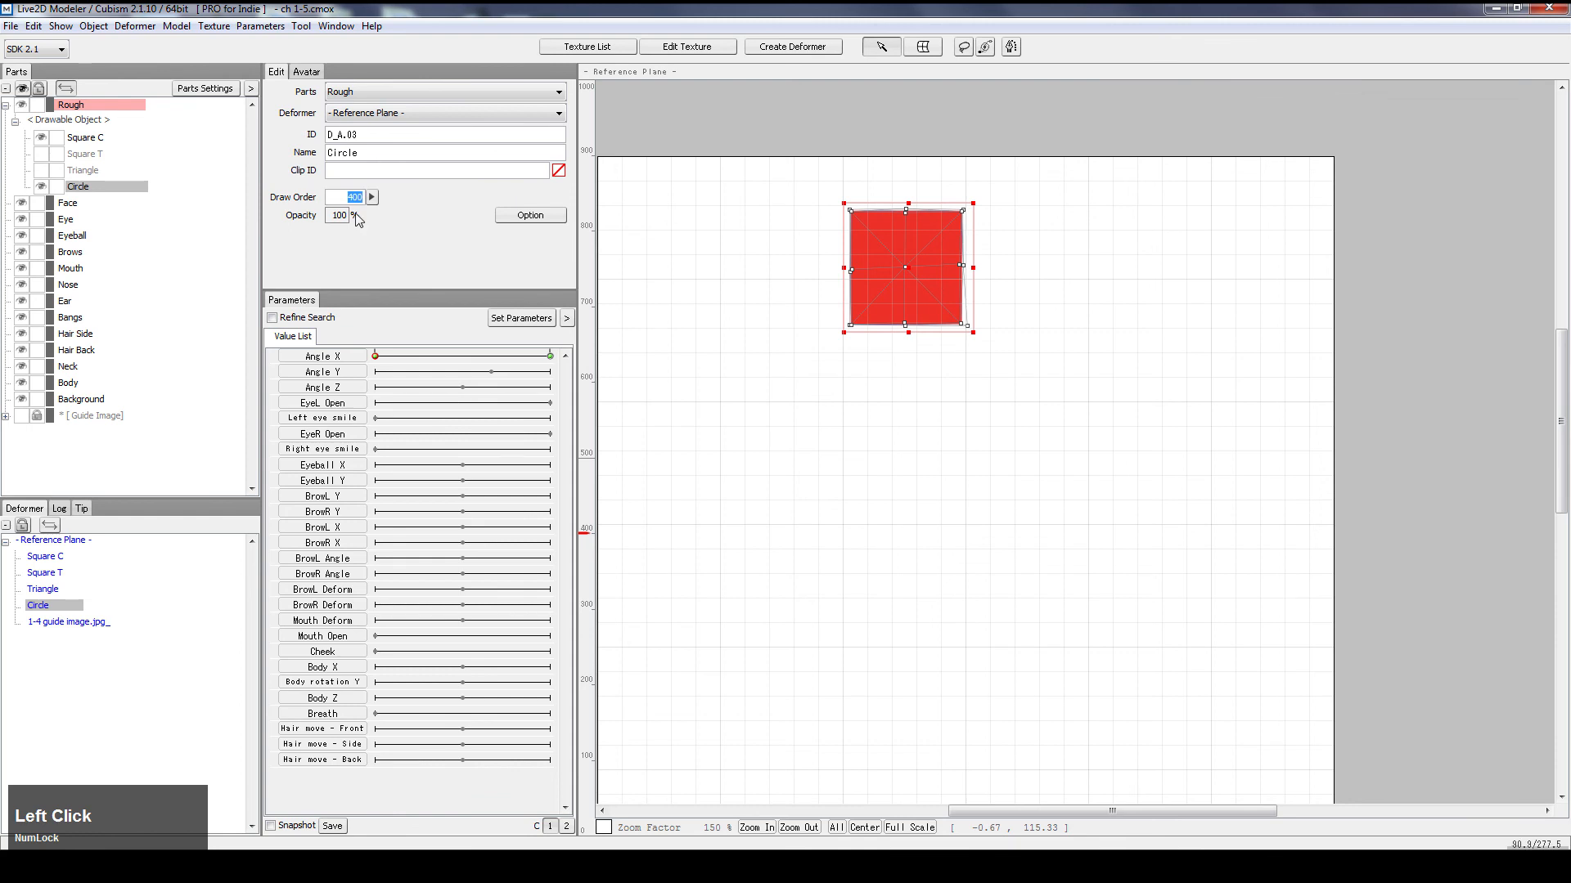
pyautogui.write('499')
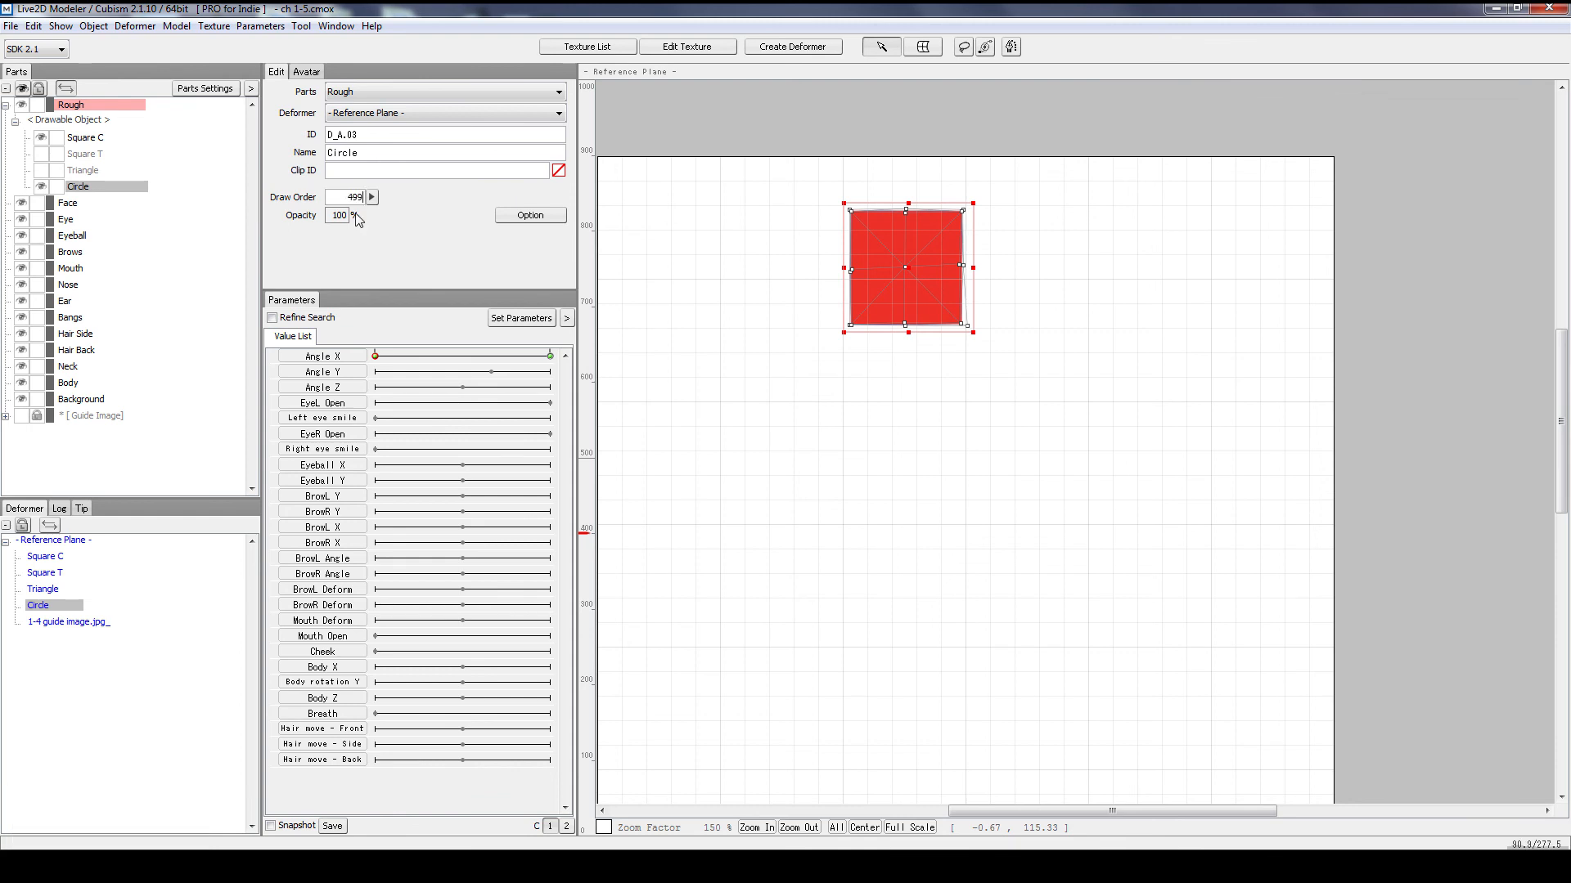
# Step: Sweep Angle X between -30 and 30 to preview when Circle switches in front of Square C, ending at -30
pyautogui.moveTo(462, 356); pyautogui.dragTo(377, 366)
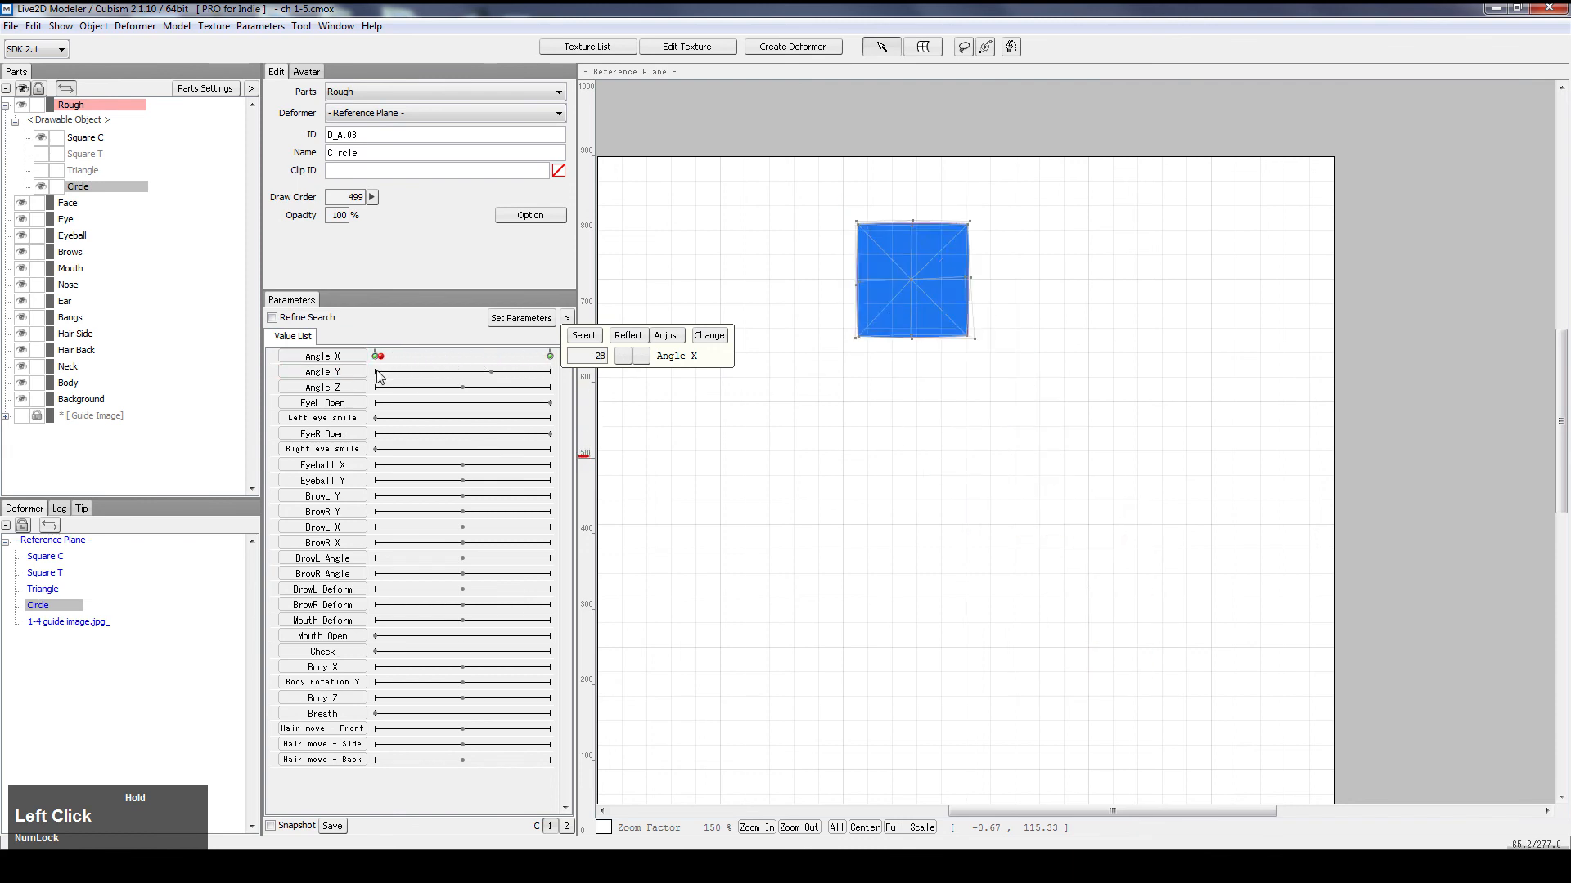
pyautogui.moveTo(372, 370); pyautogui.dragTo(642, 362)
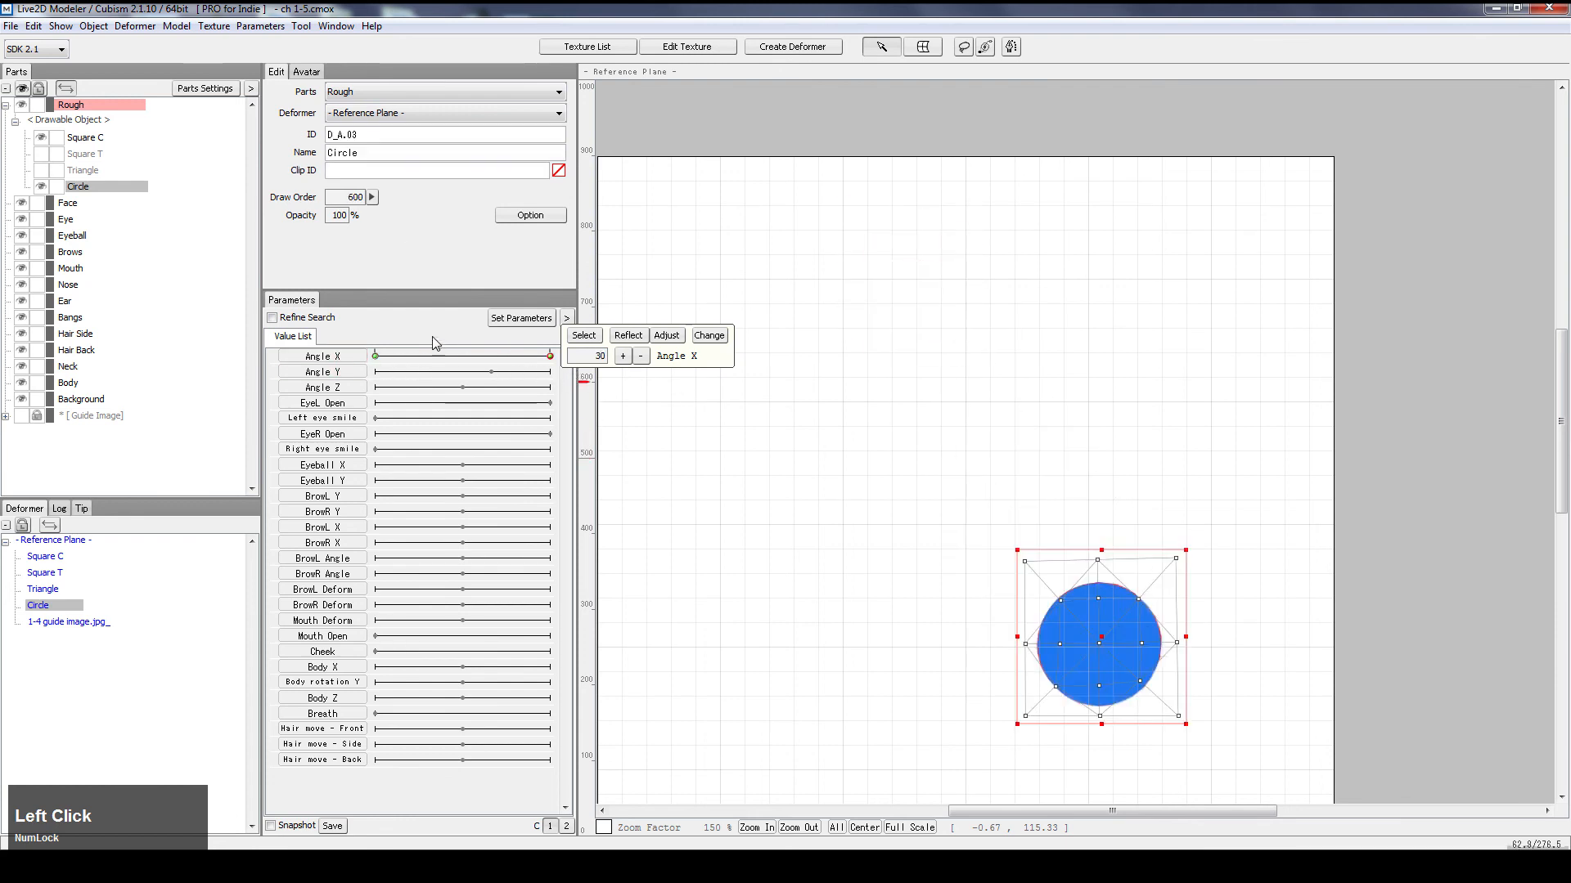
pyautogui.moveTo(412, 371)
pyautogui.mouseDown()
pyautogui.moveTo(373, 360)
pyautogui.moveTo(565, 364)
pyautogui.moveTo(603, 393)
pyautogui.moveTo(393, 354)
pyautogui.moveTo(358, 251)
pyautogui.mouseUp()
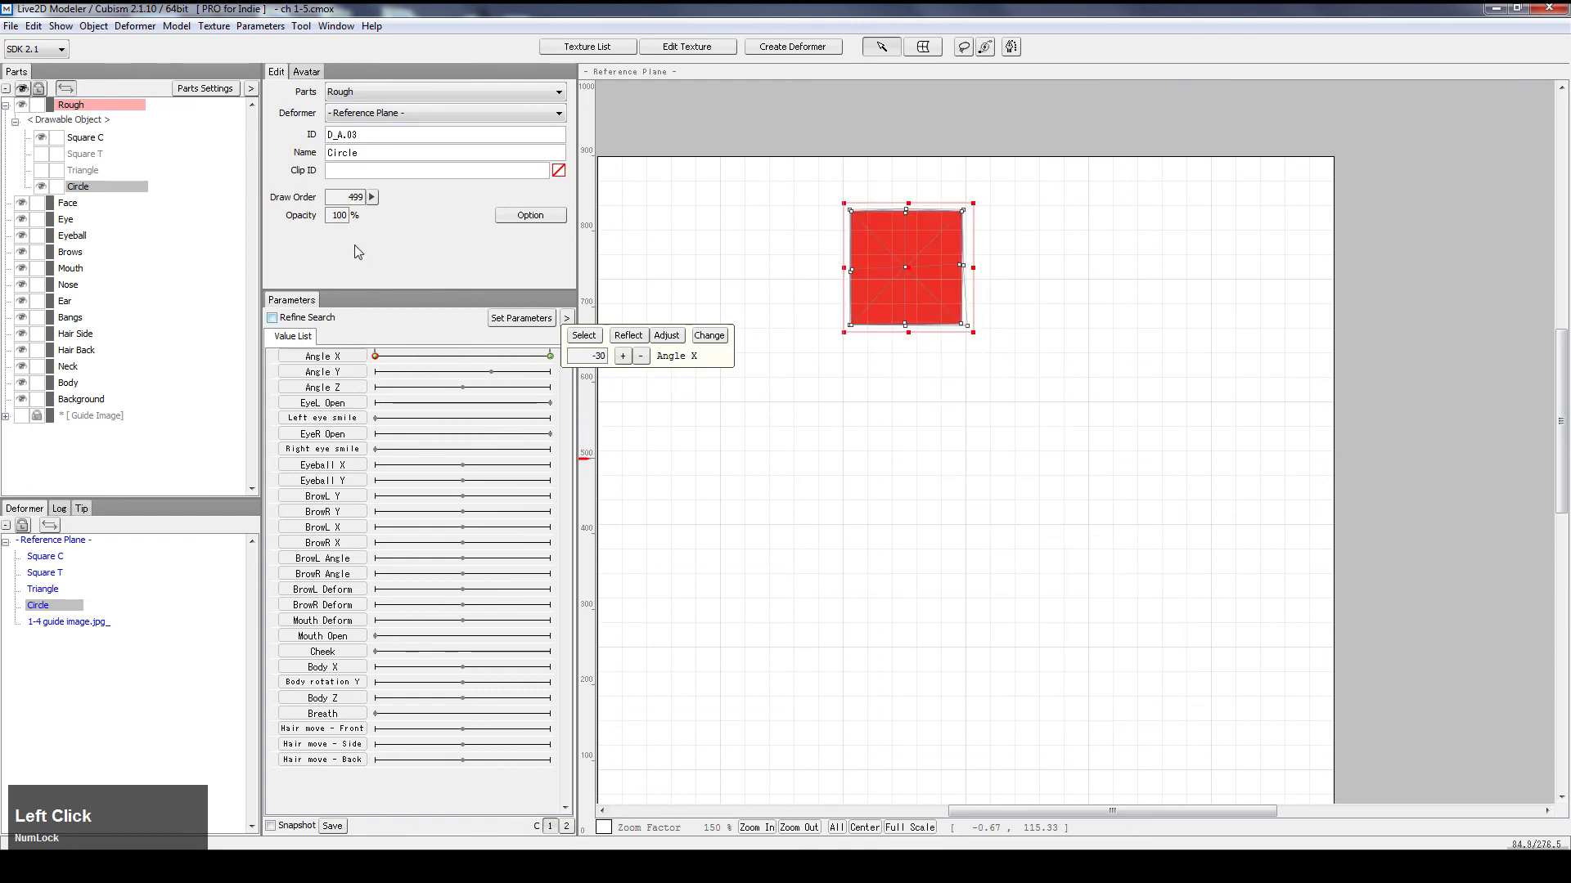
# Step: Set Circle's draw order to 600 and its opacity to 0% at Angle X -30
pyautogui.click(373, 198)
pyautogui.write('600')
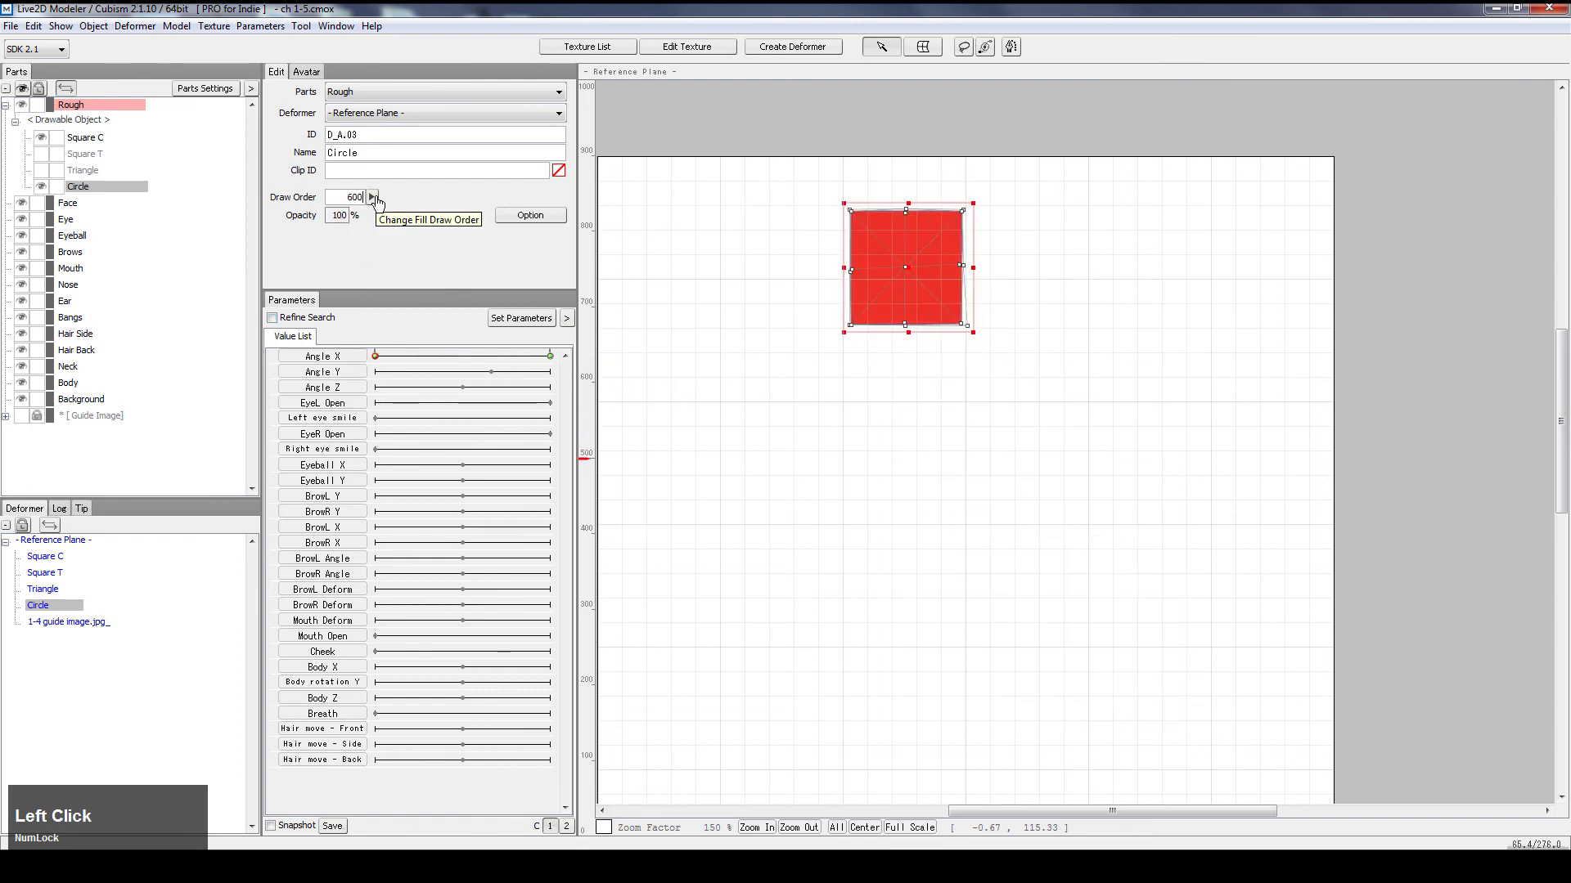
pyautogui.press('Return')
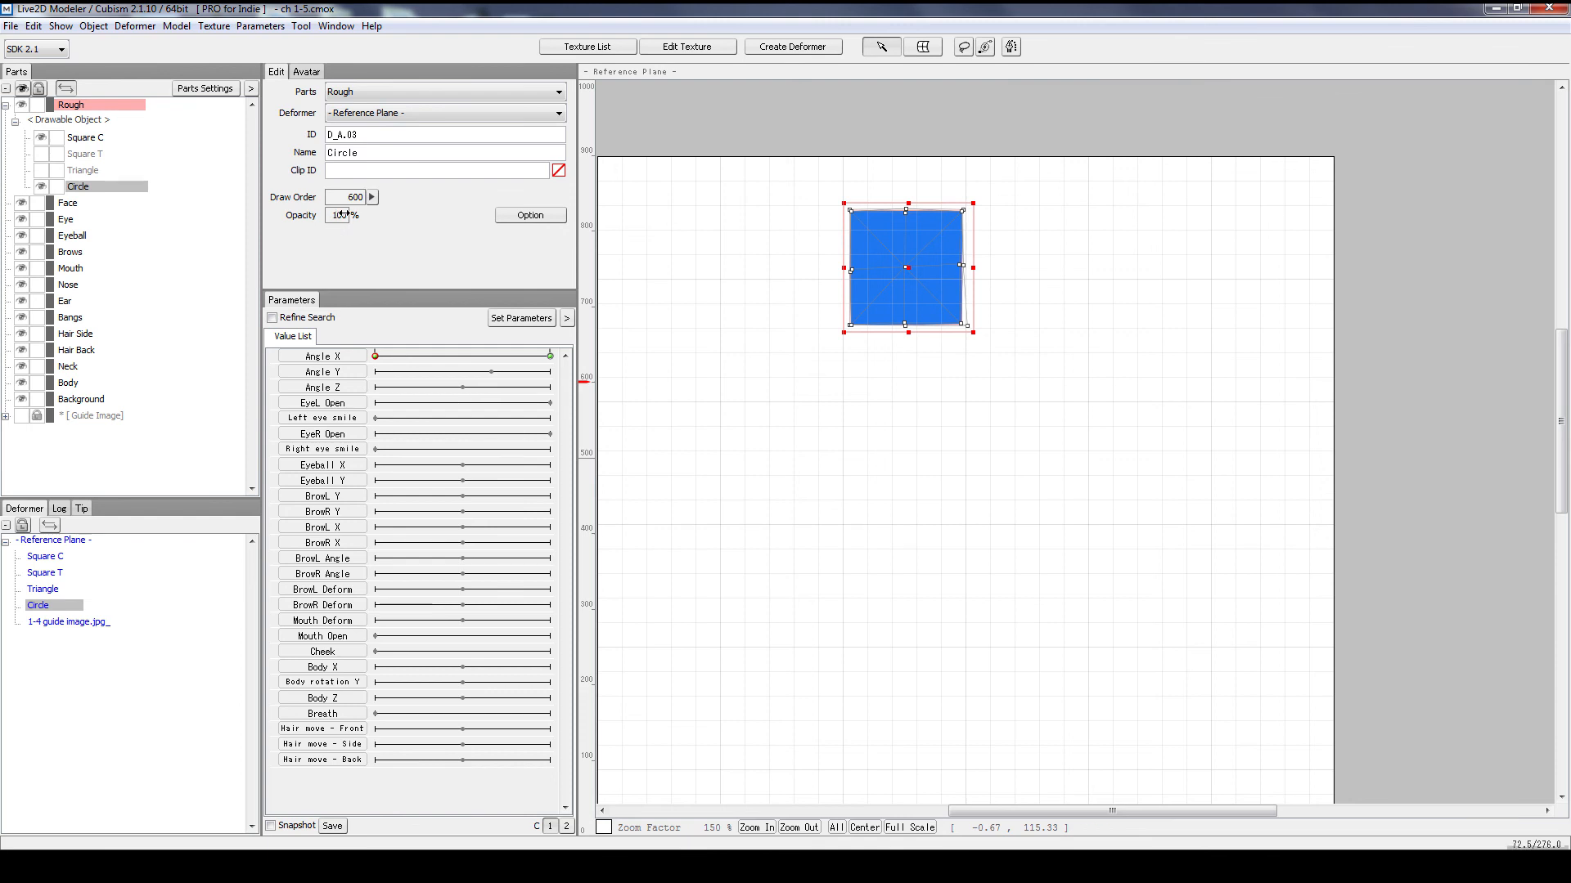
pyautogui.moveTo(336, 215); pyautogui.dragTo(133, 194)
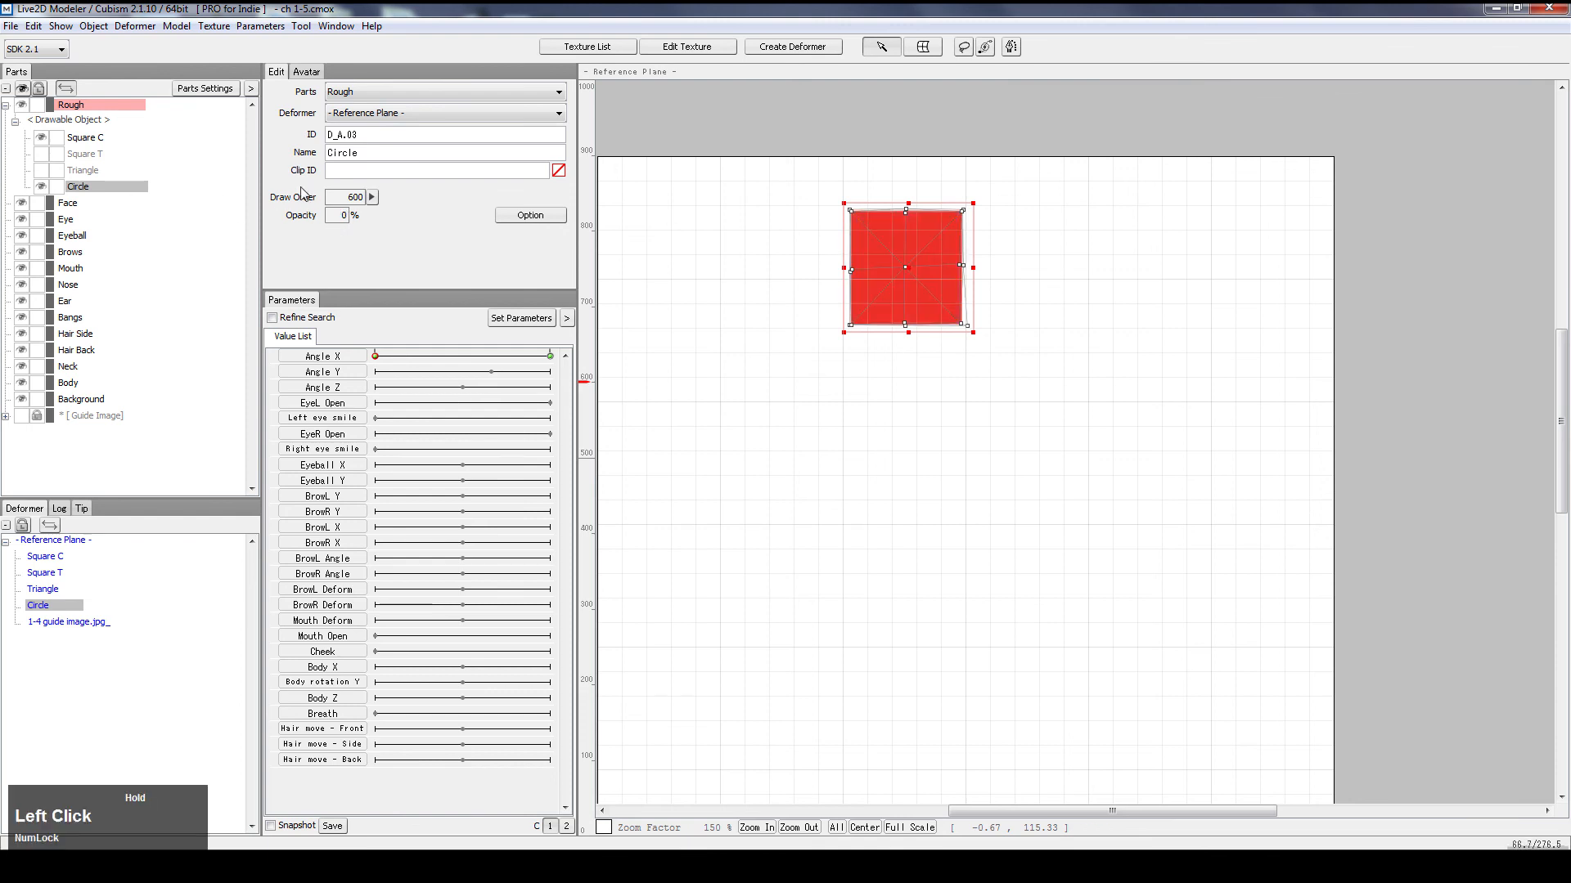
# Step: Set Square C's opacity to 0% at Angle X 30
pyautogui.click(90, 139)
pyautogui.rightClick(550, 356)
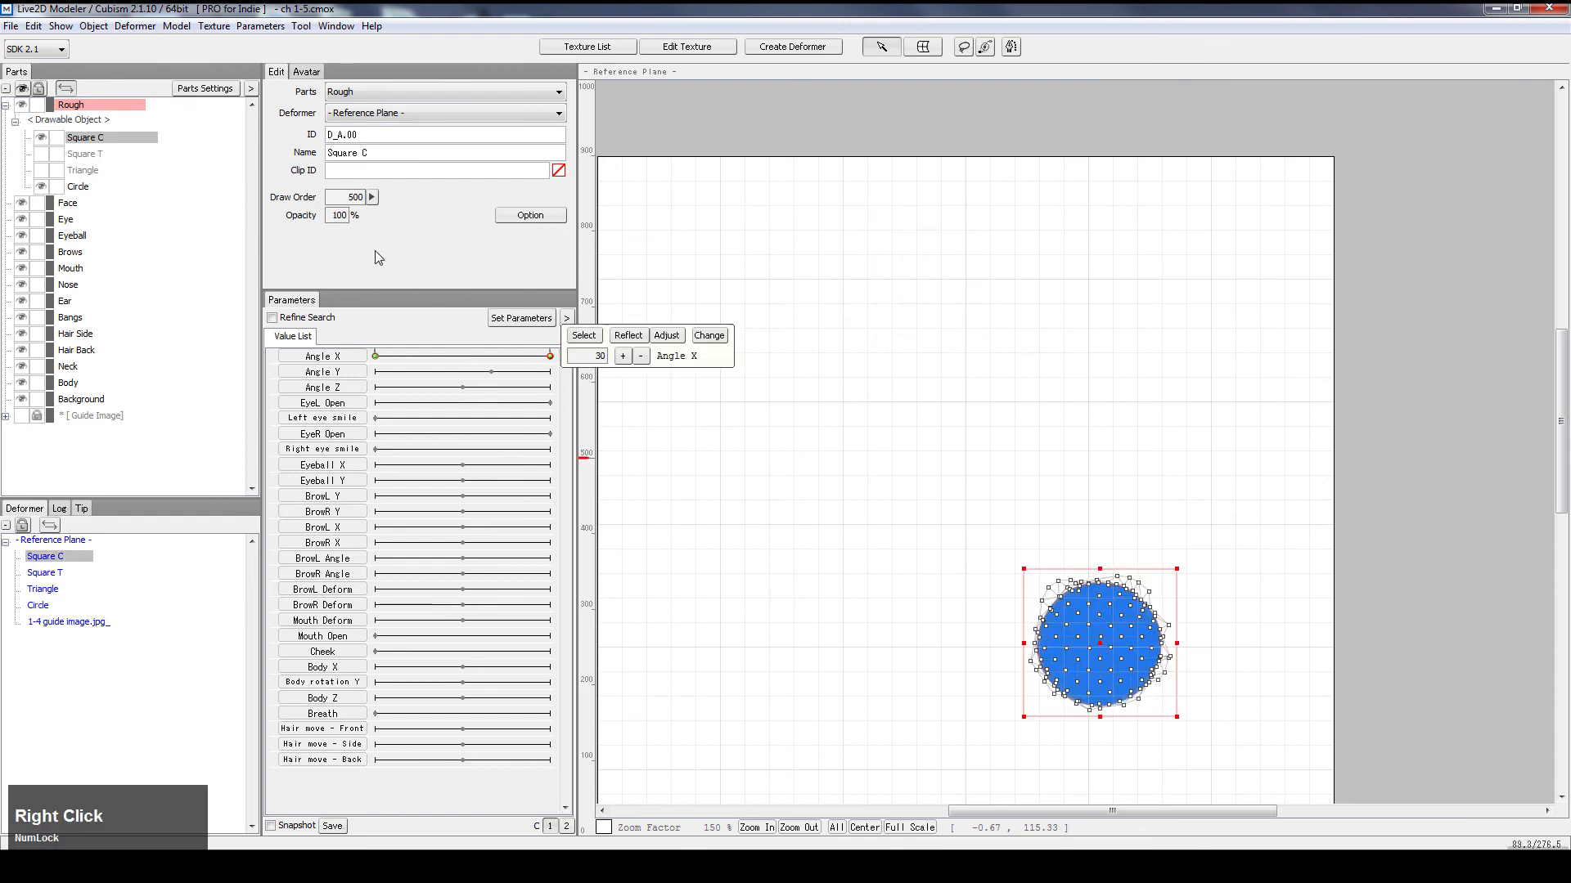
pyautogui.moveTo(337, 218); pyautogui.dragTo(232, 183)
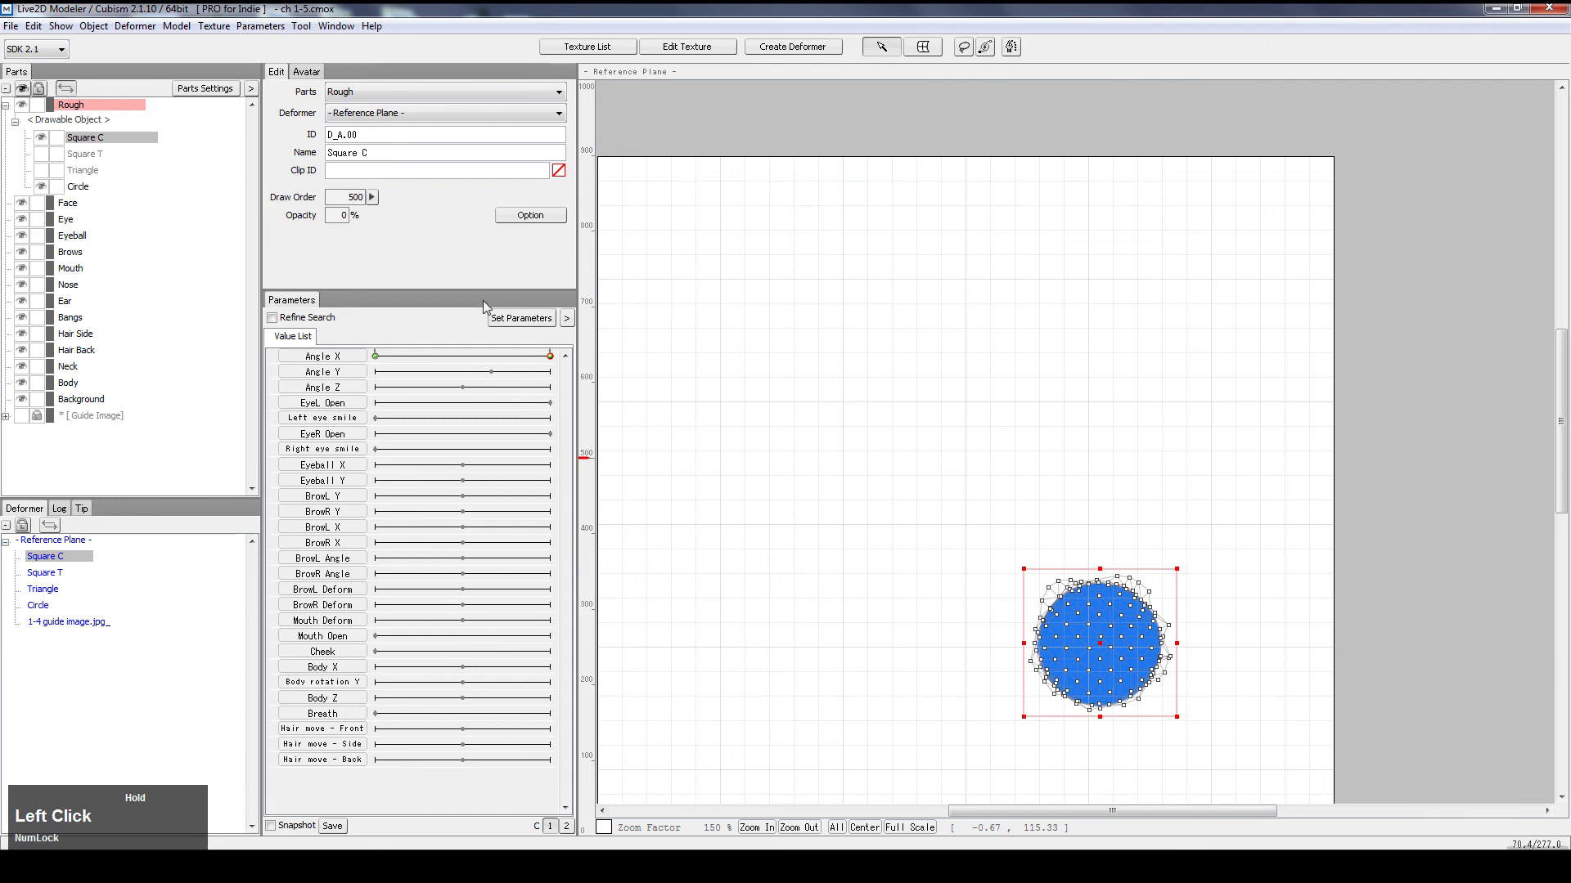
# Step: Preview the Square C to Circle fade by sweeping Angle X to -30 and back to 30, and show Square T and Triangle again
pyautogui.moveTo(550, 360); pyautogui.dragTo(262, 355)
pyautogui.moveTo(437, 371); pyautogui.dragTo(551, 356)
pyautogui.click(805, 450)
pyautogui.click(41, 170)
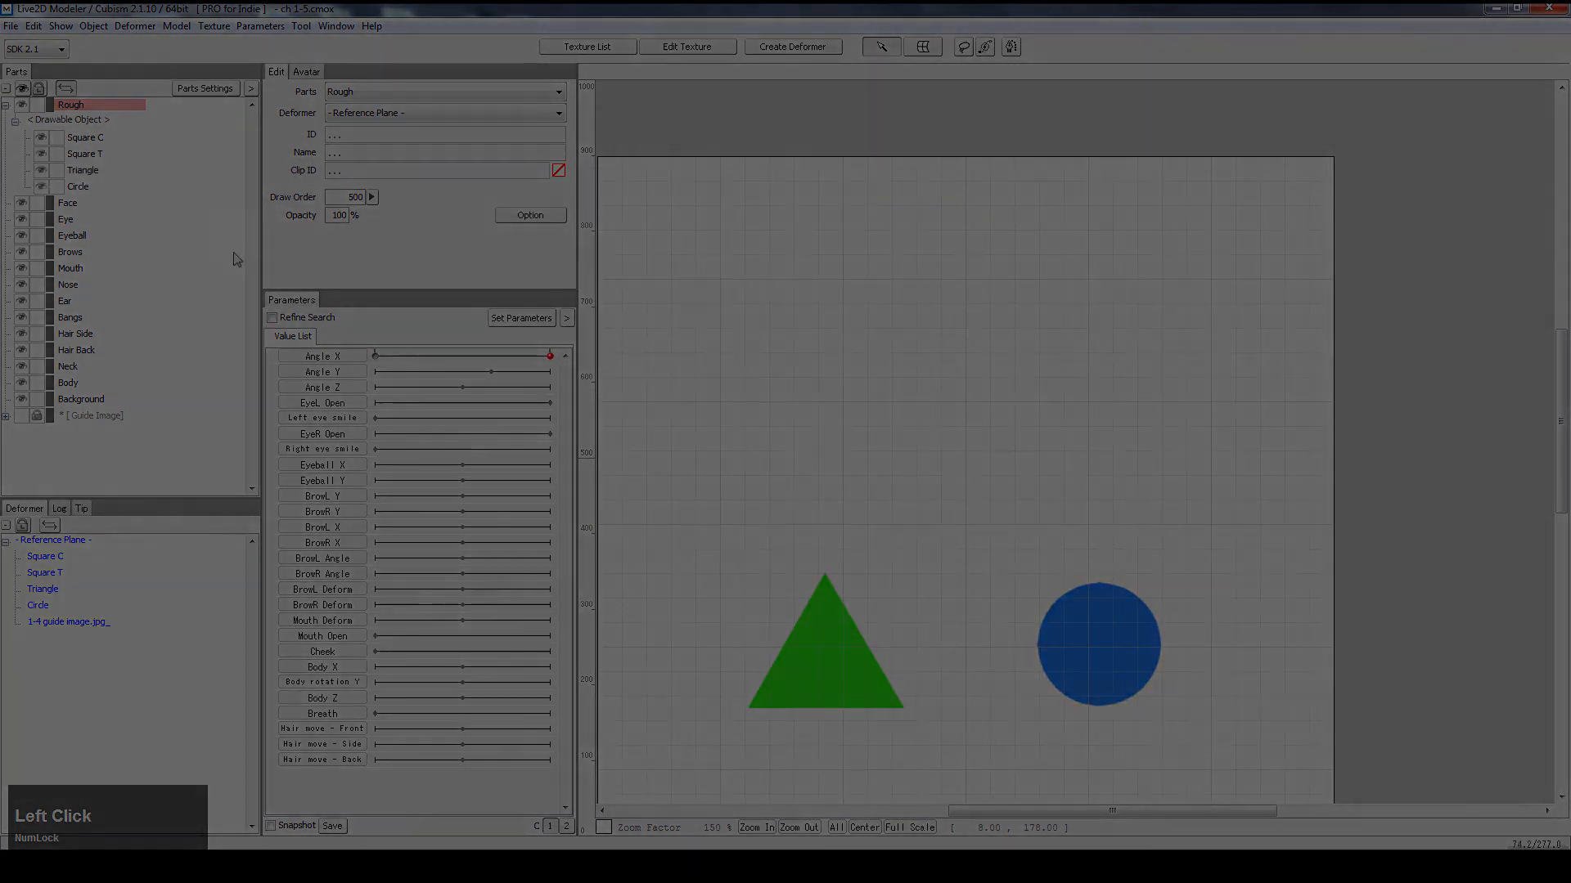